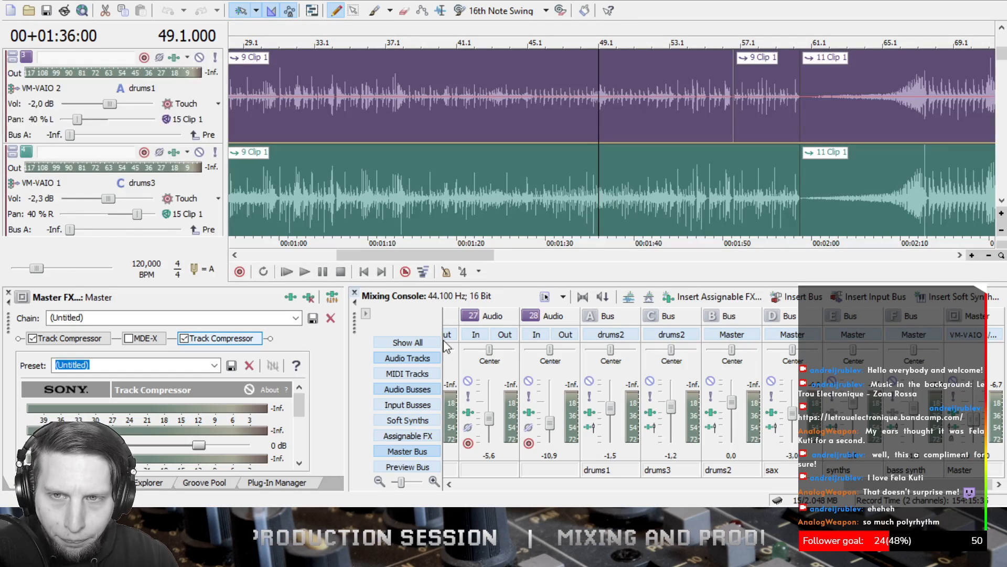
- Zoom out to the whole arrangement, look over the tracks, and play the song from the beginning
{"action": "scroll", "coordinate": [304, 148], "scroll_direction": "down", "scroll_amount": 6}
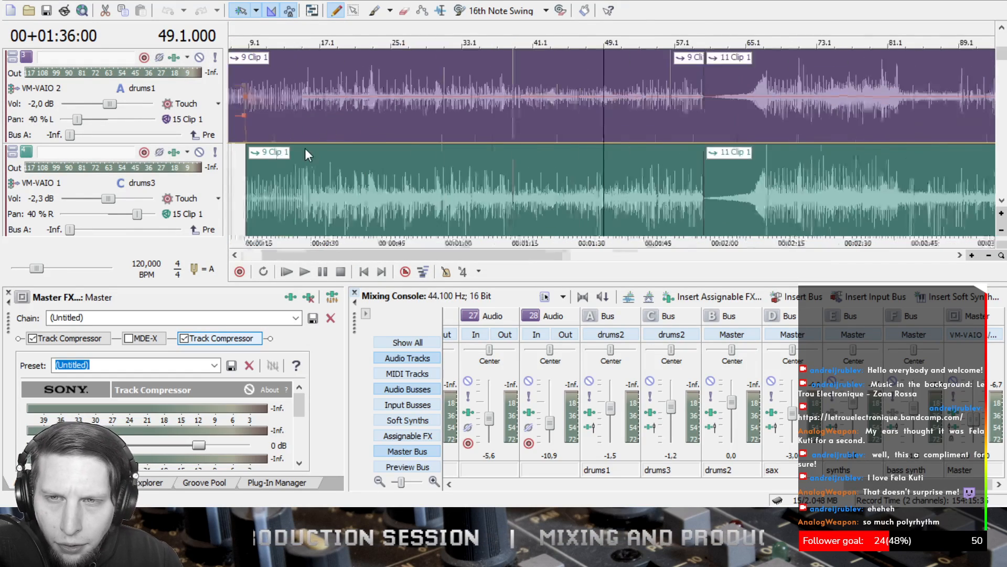
{"action": "left_click_drag", "start_coordinate": [1002, 54], "coordinate": [1002, 184]}
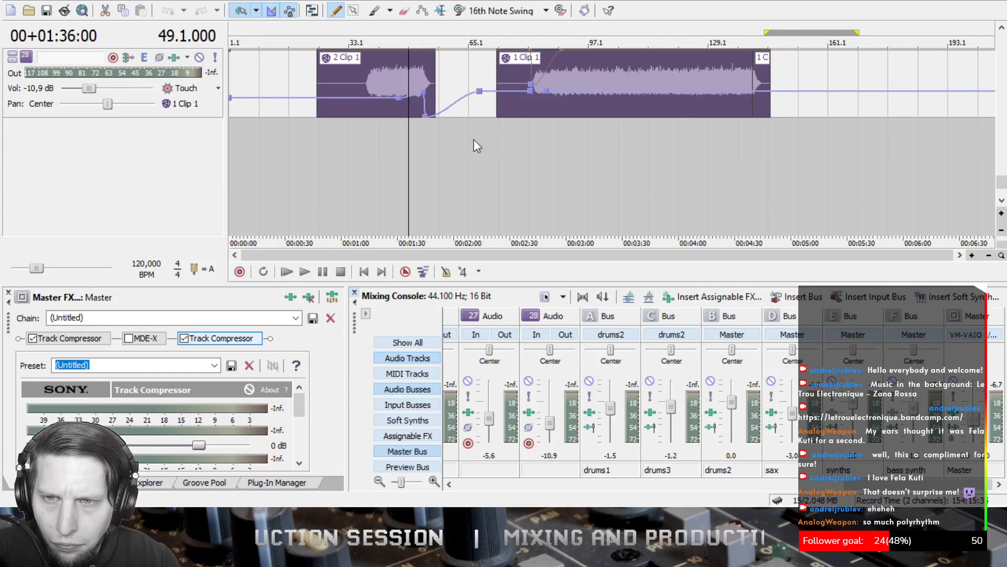
{"action": "left_click", "coordinate": [247, 103]}
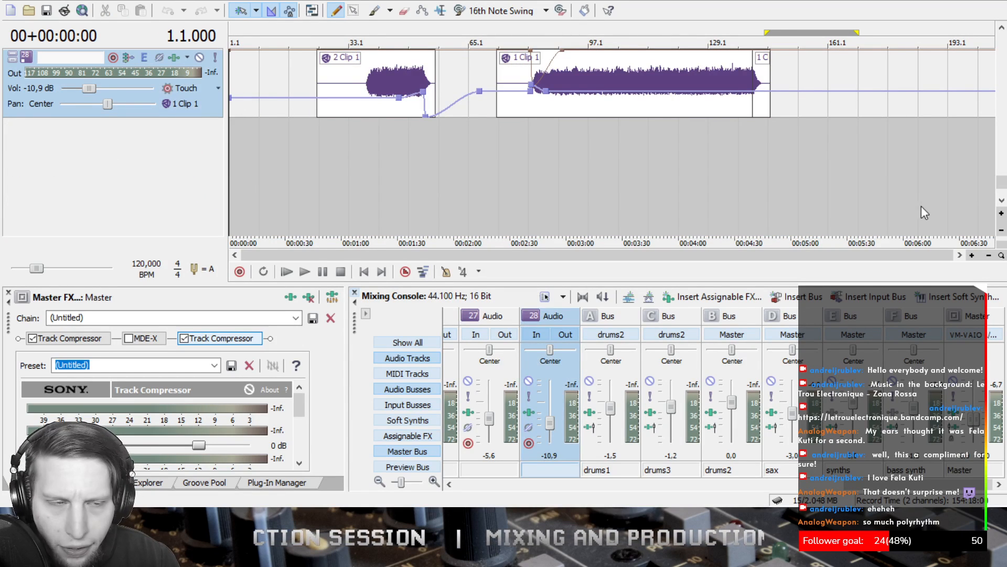
{"action": "left_click_drag", "start_coordinate": [1001, 187], "coordinate": [1002, 157]}
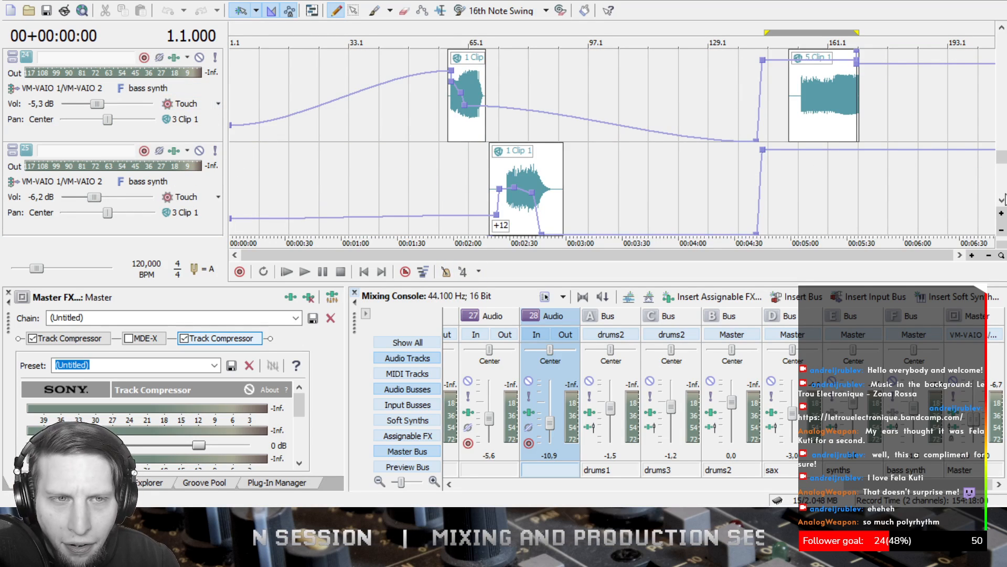
{"action": "left_click_drag", "start_coordinate": [1002, 166], "coordinate": [1002, 36]}
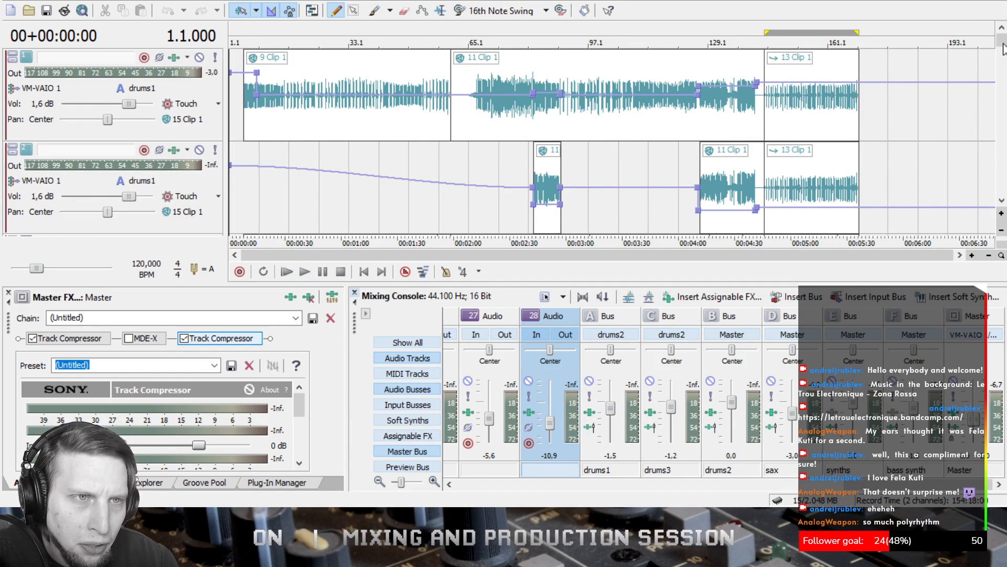
{"action": "left_click", "coordinate": [287, 273]}
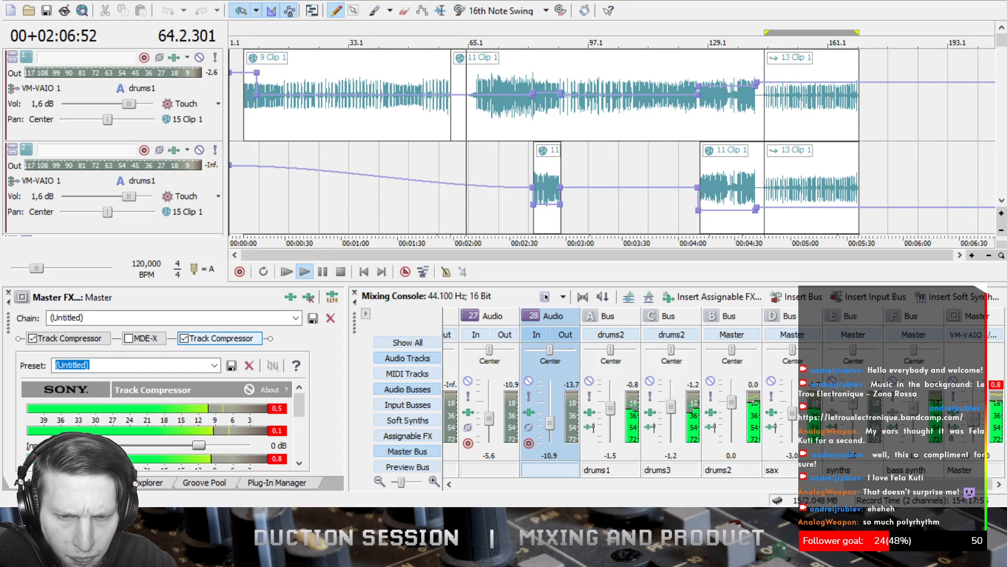
- Minimize the heights of tracks 1 to 10 in the track list
{"action": "left_click", "coordinate": [13, 55]}
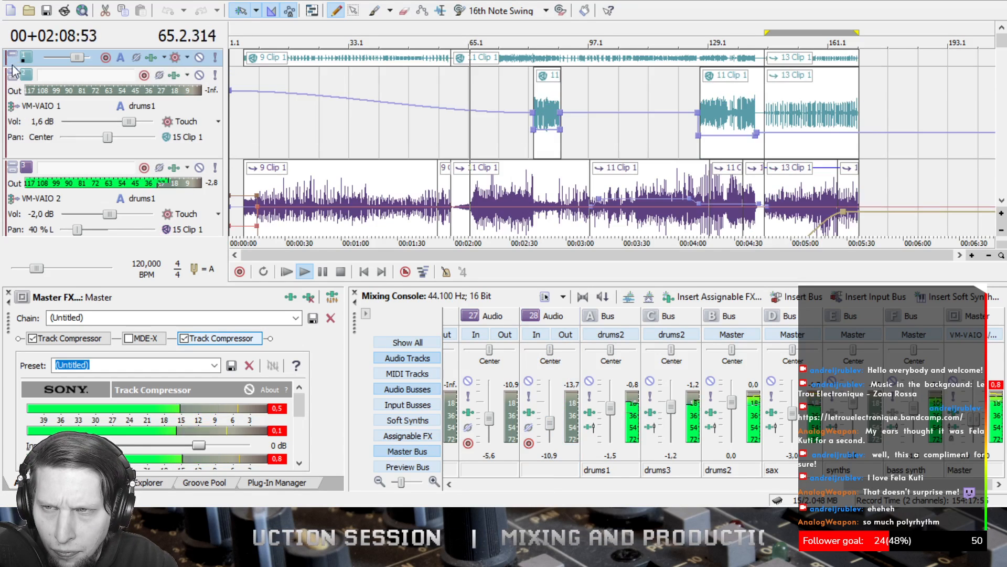
{"action": "left_click", "coordinate": [13, 73]}
{"action": "left_click", "coordinate": [12, 90]}
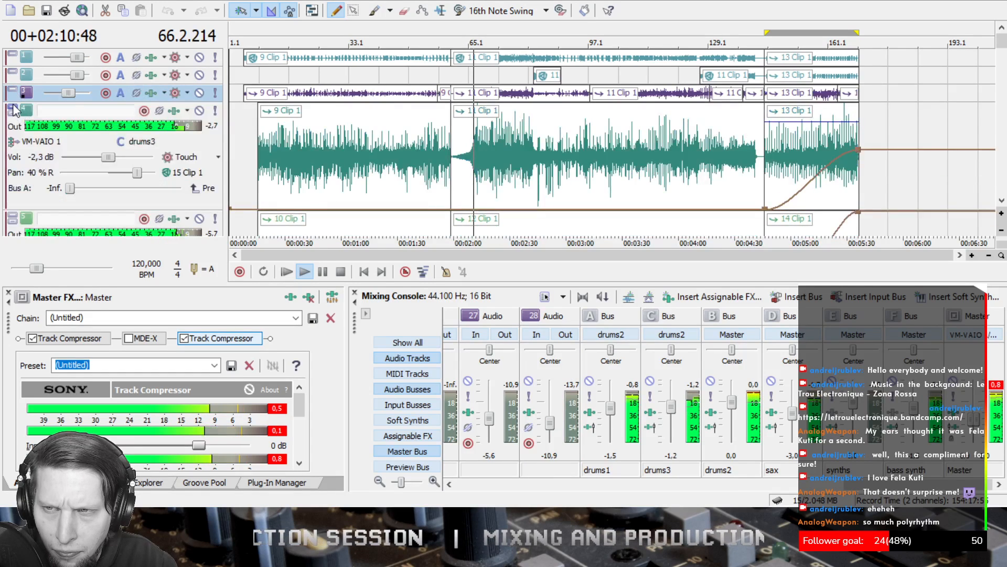
{"action": "left_click", "coordinate": [12, 108]}
{"action": "left_click", "coordinate": [12, 126]}
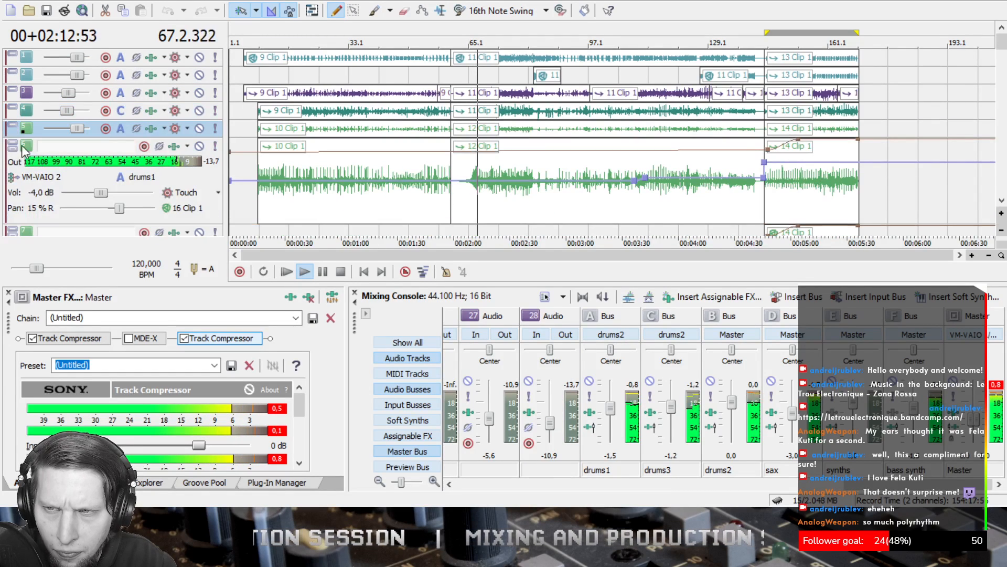
{"action": "left_click", "coordinate": [12, 143]}
{"action": "left_click", "coordinate": [12, 162]}
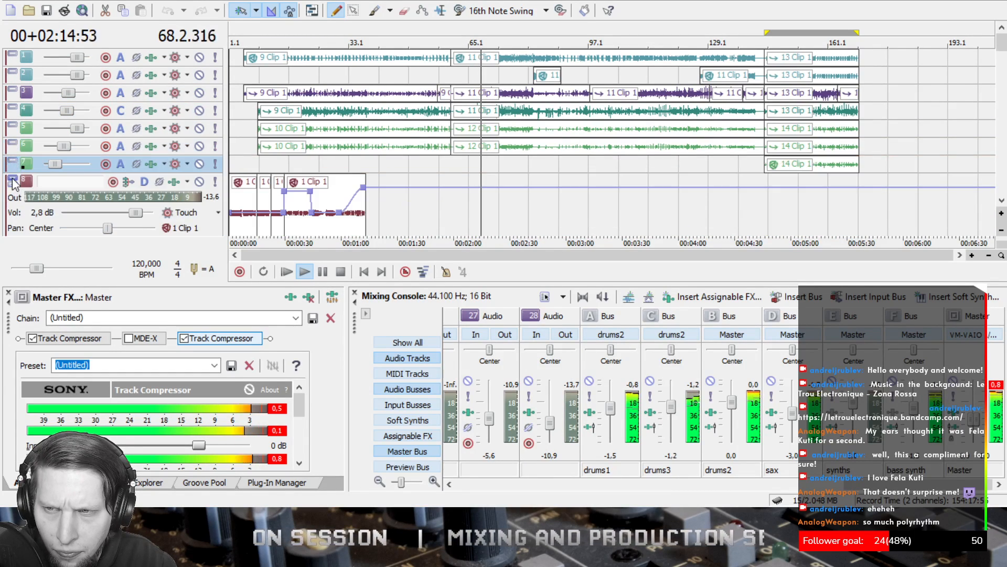
{"action": "left_click", "coordinate": [12, 179]}
{"action": "left_click", "coordinate": [12, 196]}
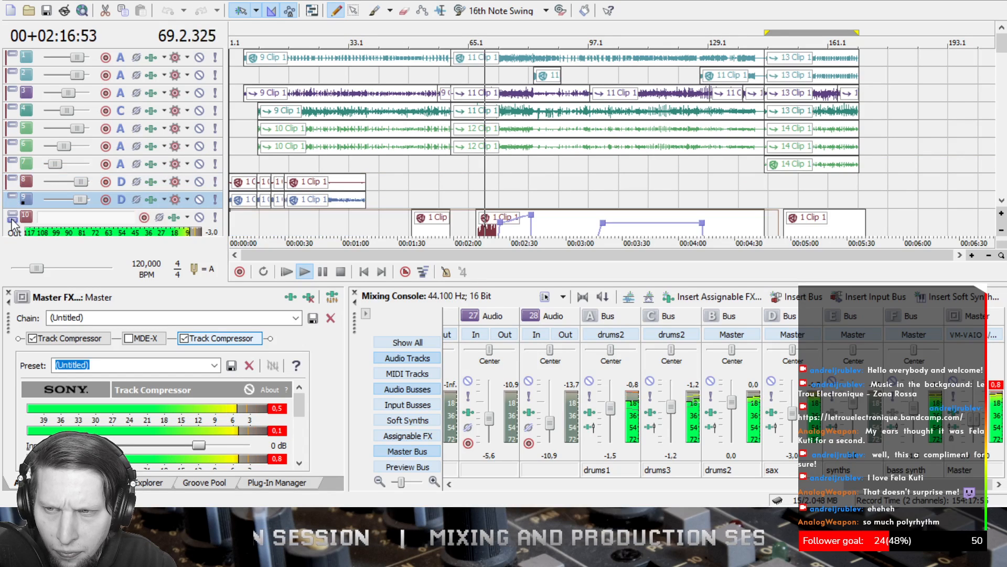
{"action": "left_click", "coordinate": [12, 216]}
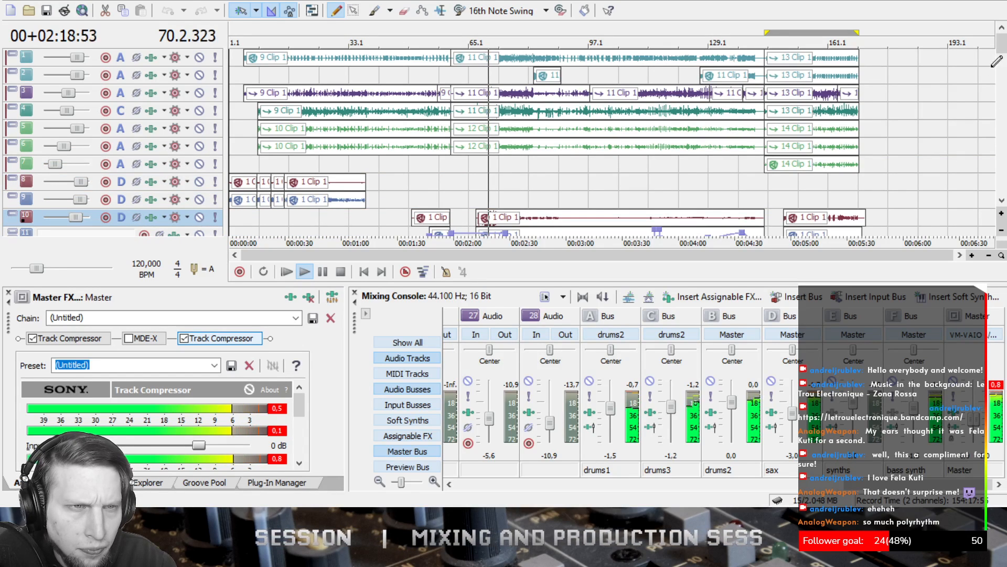
- Minimize the heights of tracks 11, 12 and 19
{"action": "scroll", "coordinate": [12, 57], "scroll_direction": "down", "scroll_amount": 3}
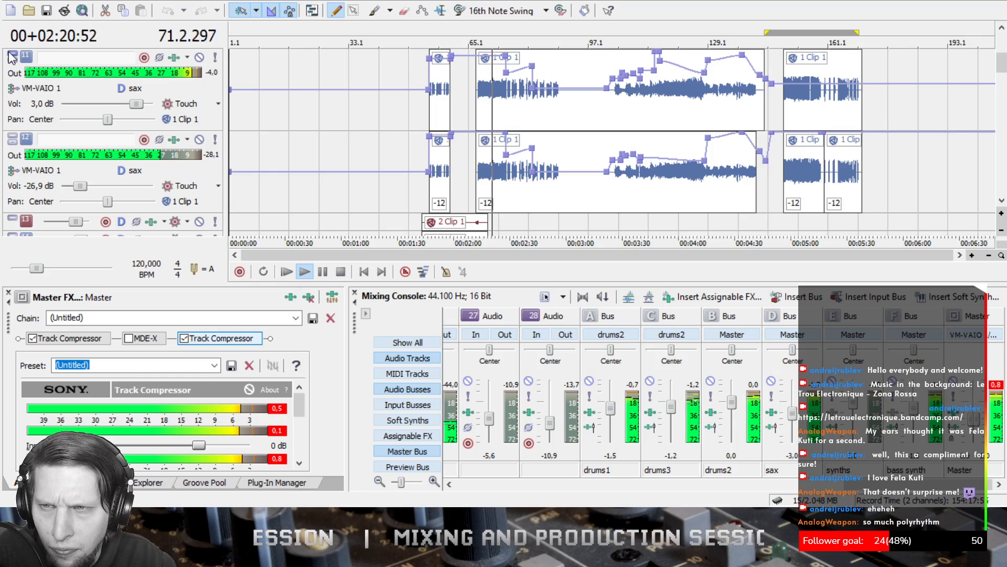
{"action": "left_click", "coordinate": [12, 56]}
{"action": "left_click", "coordinate": [12, 75]}
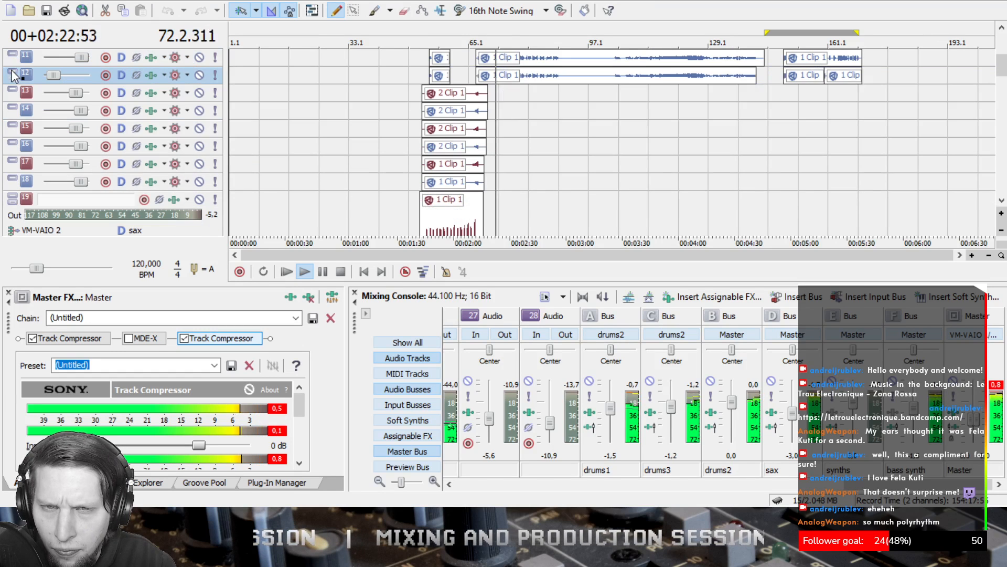
{"action": "left_click", "coordinate": [12, 199]}
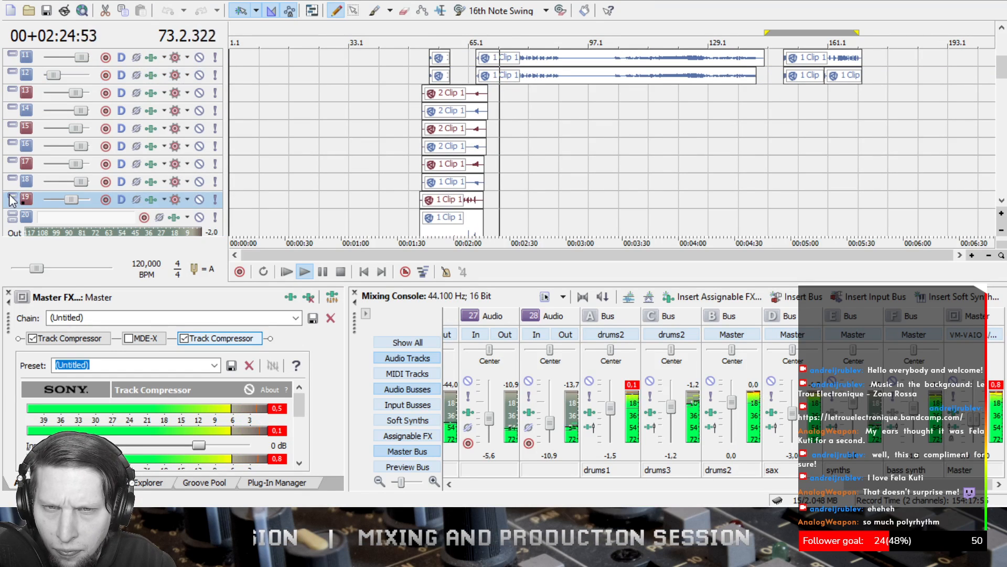
- Minimize the heights of the remaining expanded tracks, 20 to 28
{"action": "scroll", "coordinate": [12, 201], "scroll_direction": "down", "scroll_amount": 3}
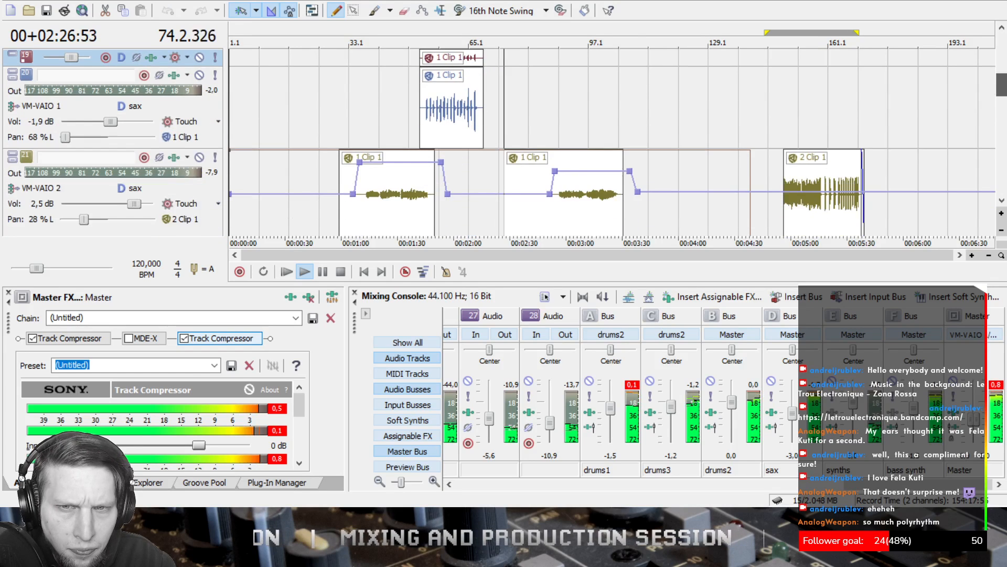
{"action": "scroll", "coordinate": [15, 96], "scroll_direction": "up", "scroll_amount": 1}
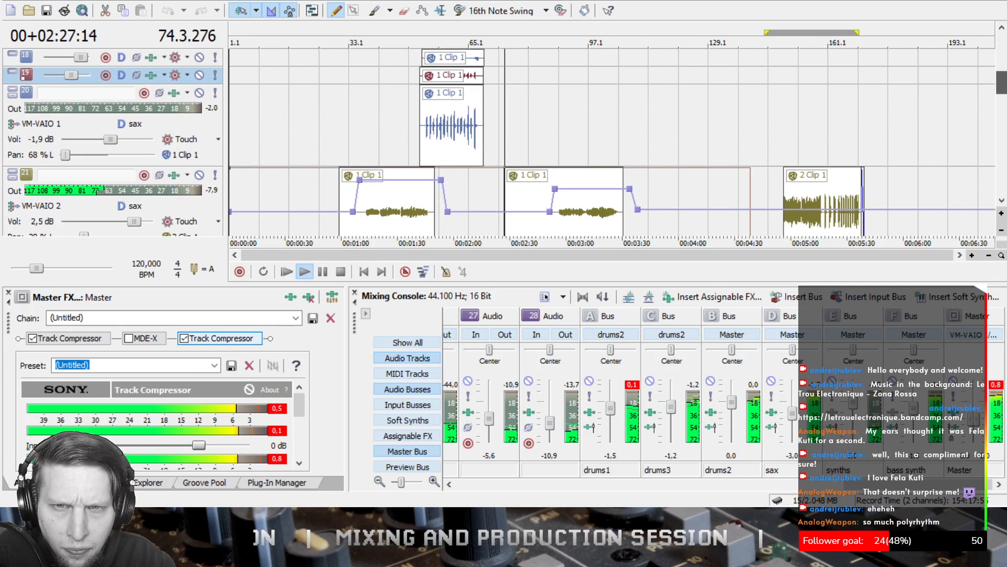
{"action": "left_click", "coordinate": [13, 92]}
{"action": "left_click", "coordinate": [13, 110]}
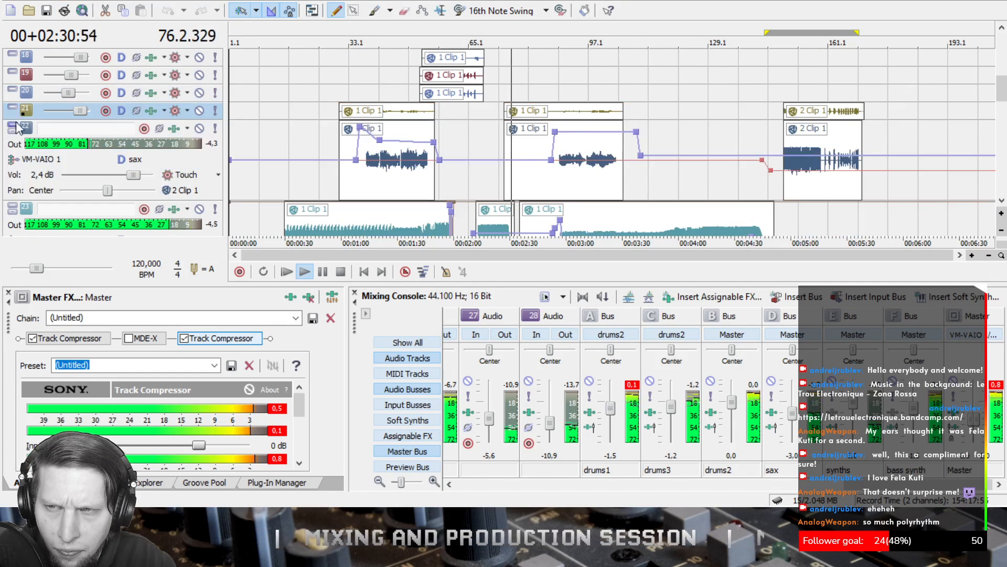
{"action": "left_click", "coordinate": [13, 127]}
{"action": "left_click", "coordinate": [14, 144]}
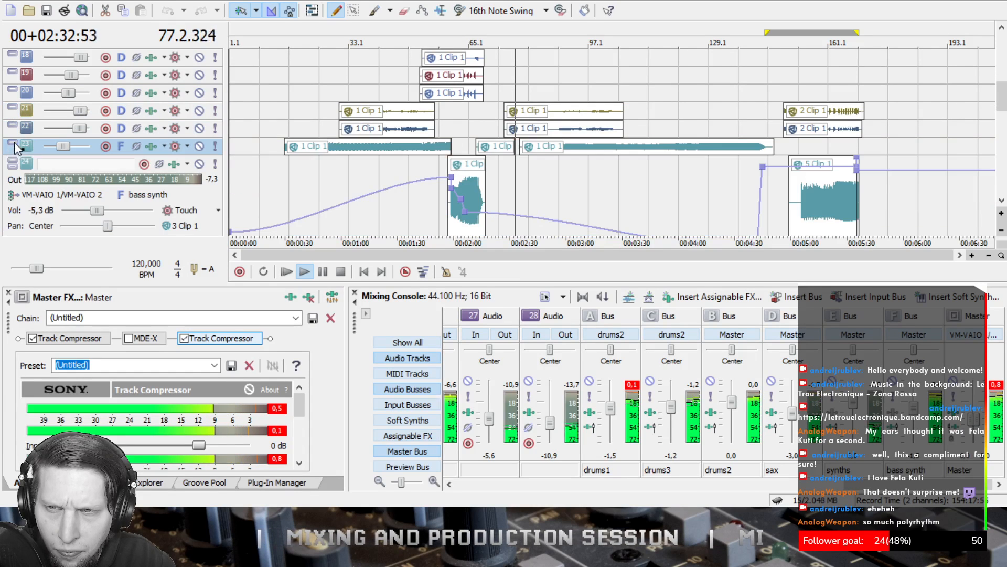
{"action": "left_click", "coordinate": [13, 162]}
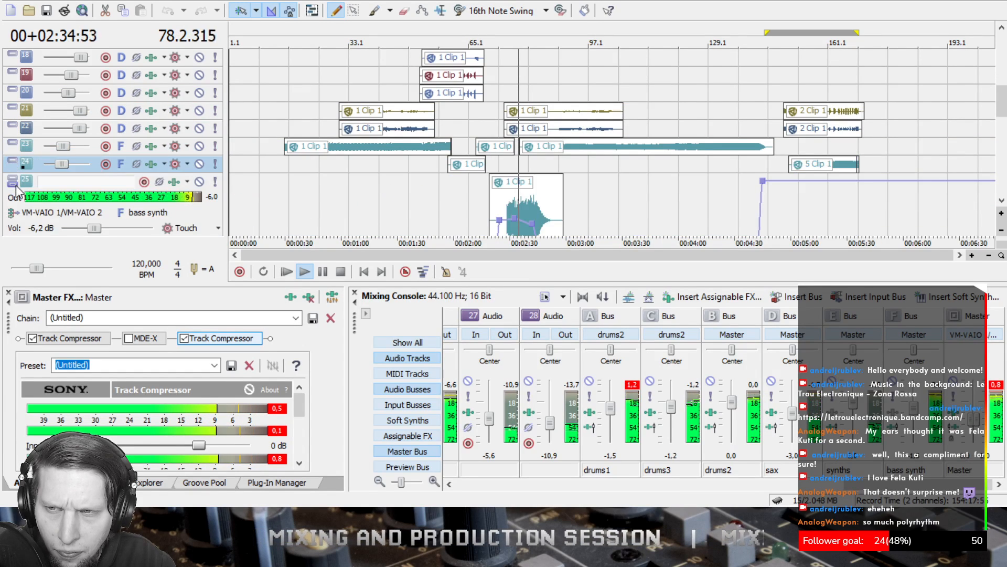
{"action": "left_click", "coordinate": [14, 181]}
{"action": "left_click", "coordinate": [13, 198]}
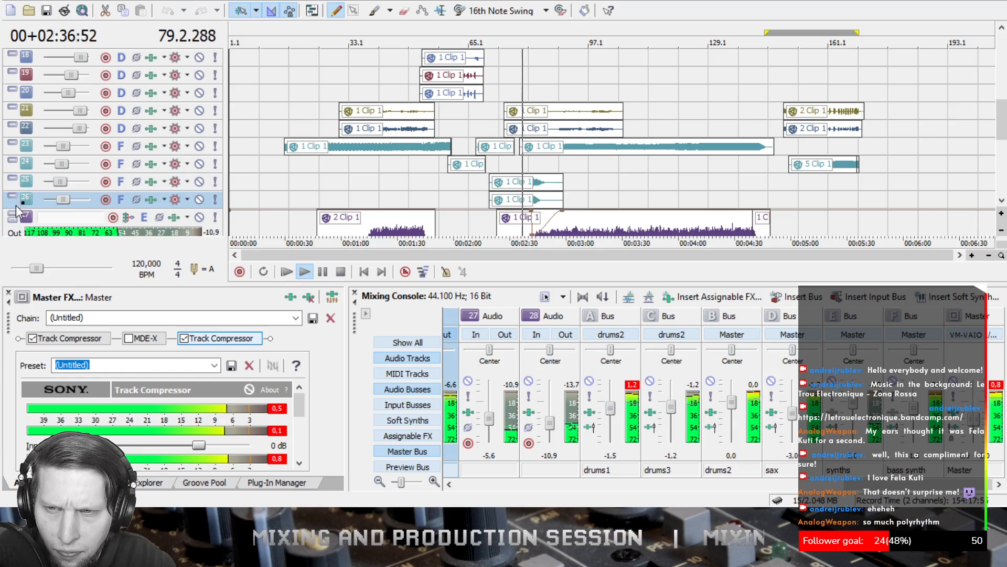
{"action": "left_click", "coordinate": [14, 216]}
{"action": "left_click", "coordinate": [13, 234]}
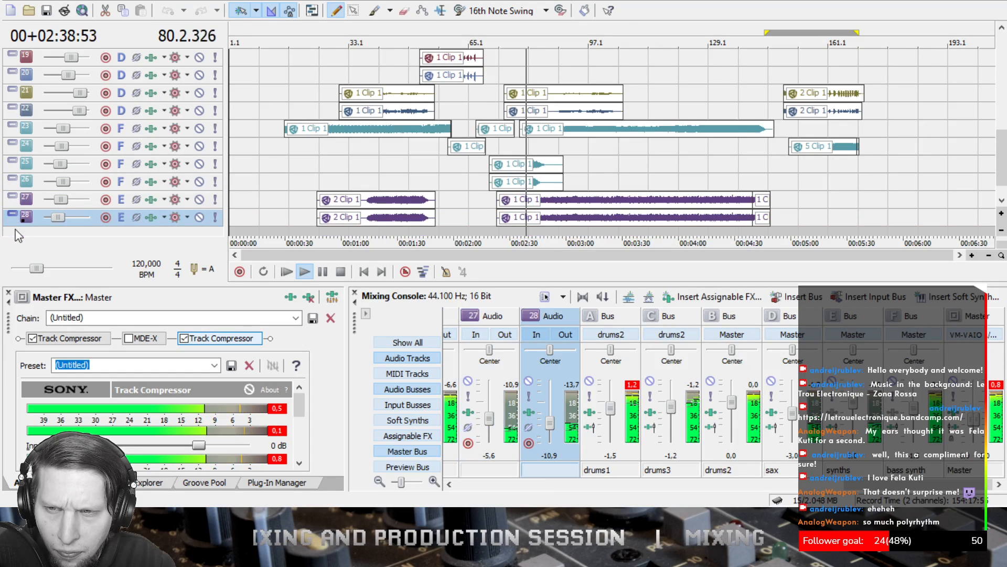
- Reset the clip indicators on the last Track Compressor in the master effects chain and check its settings
{"action": "left_click_drag", "start_coordinate": [1003, 174], "coordinate": [1003, 76]}
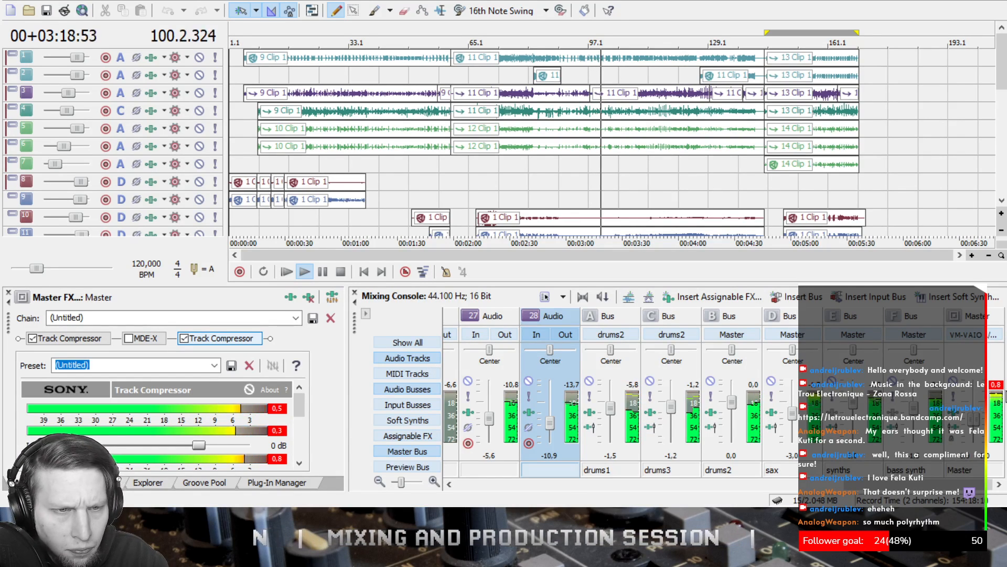
{"action": "left_click", "coordinate": [280, 411]}
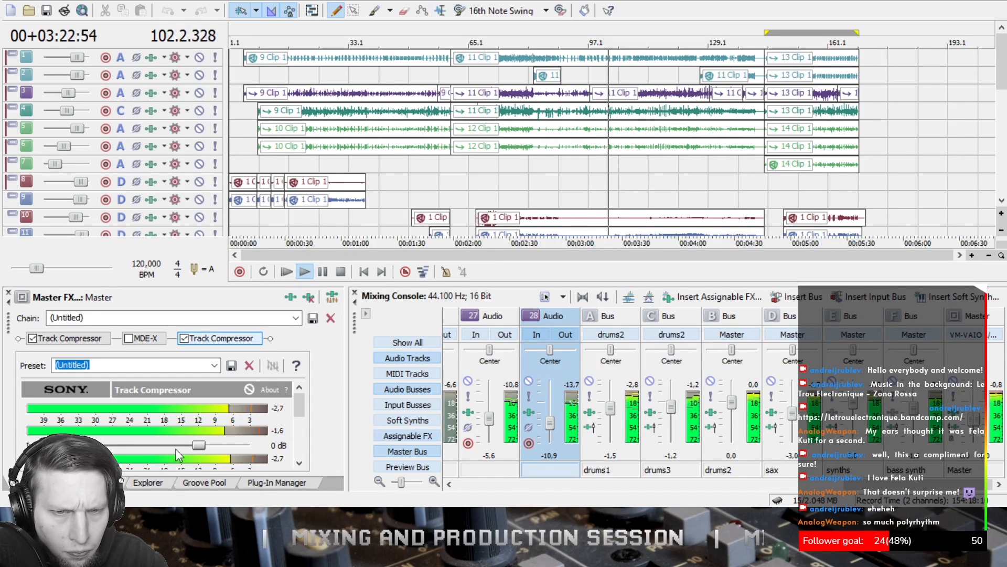
{"action": "mouse_move", "coordinate": [299, 406]}
{"action": "left_mouse_down"}
{"action": "mouse_move", "coordinate": [303, 428]}
{"action": "mouse_move", "coordinate": [299, 396]}
{"action": "left_mouse_up"}
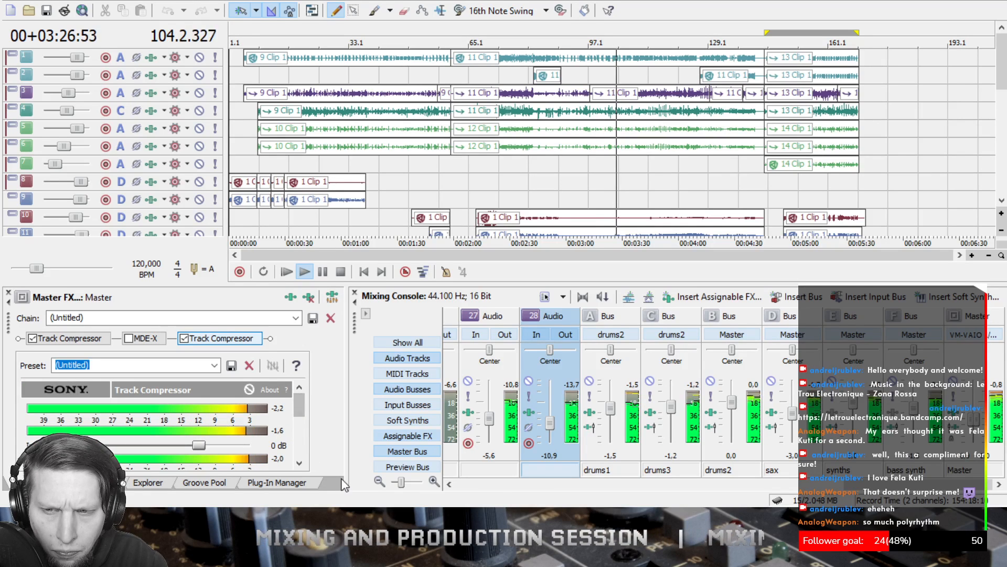
- Review the settings of the first Track Compressor and the MDE-X in the master effects chain during playback
{"action": "left_click", "coordinate": [76, 339]}
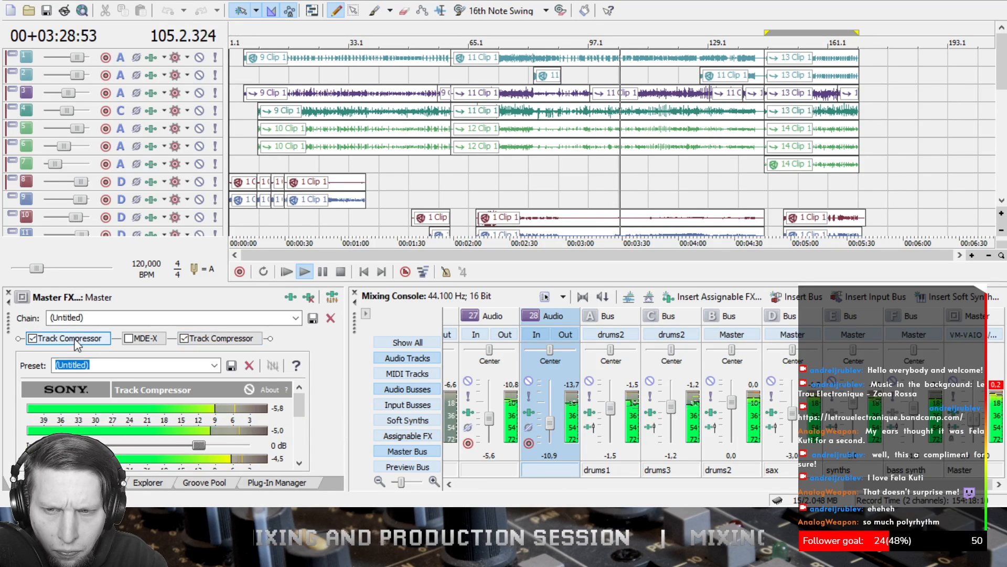
{"action": "mouse_move", "coordinate": [299, 403]}
{"action": "left_mouse_down"}
{"action": "mouse_move", "coordinate": [303, 420]}
{"action": "mouse_move", "coordinate": [302, 399]}
{"action": "left_mouse_up"}
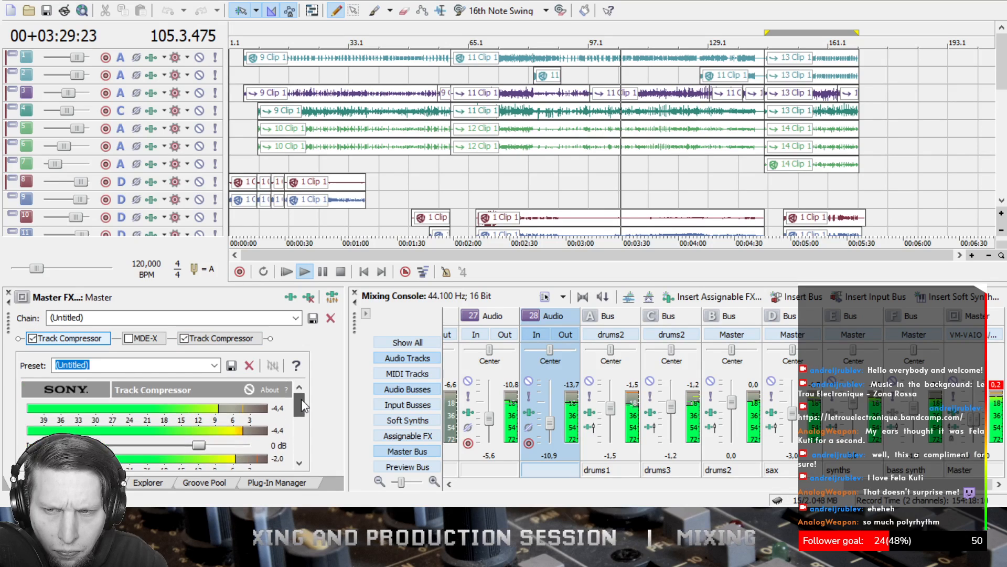
{"action": "left_click", "coordinate": [148, 339]}
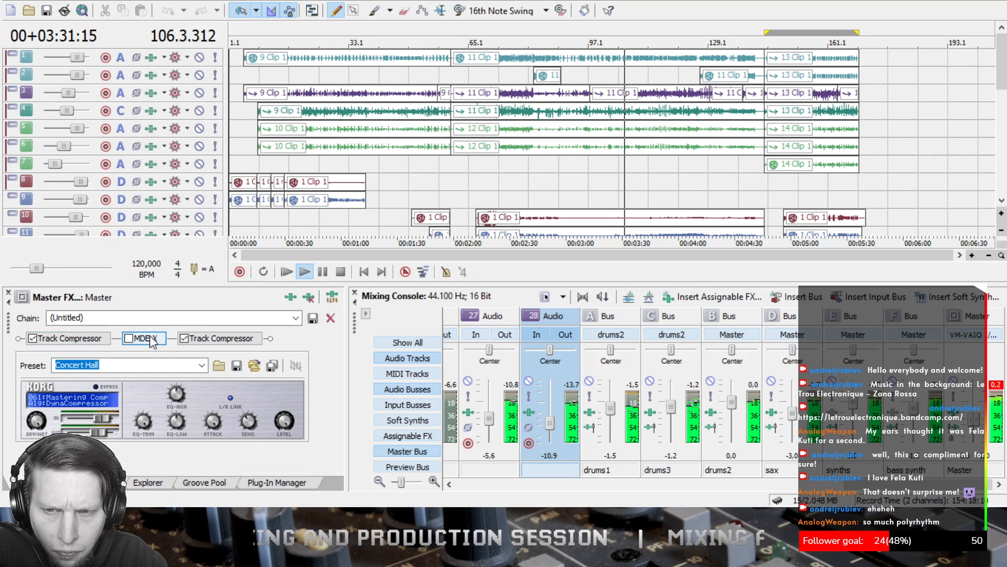
{"action": "left_click", "coordinate": [94, 340]}
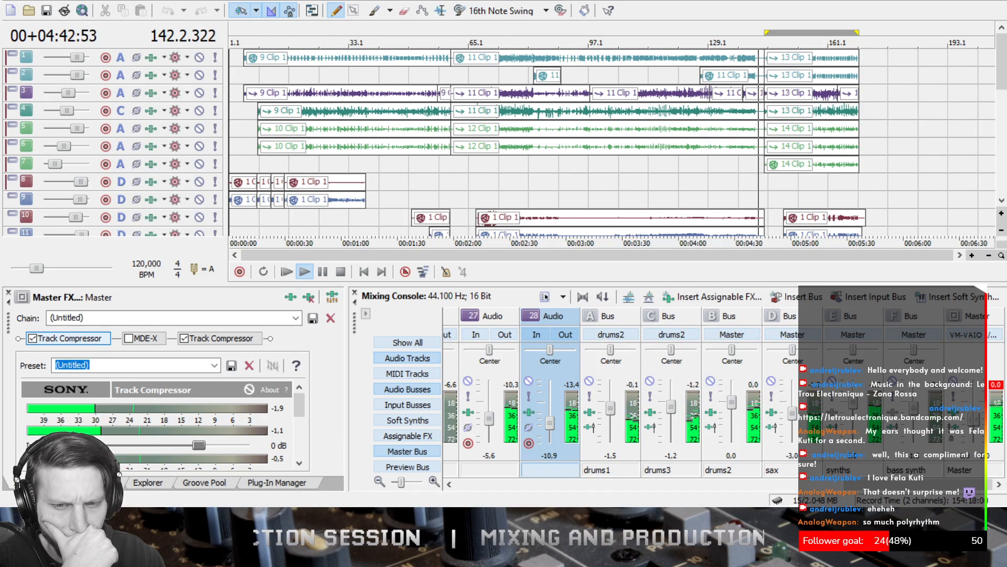
{"action": "key", "text": "alt+Tab"}
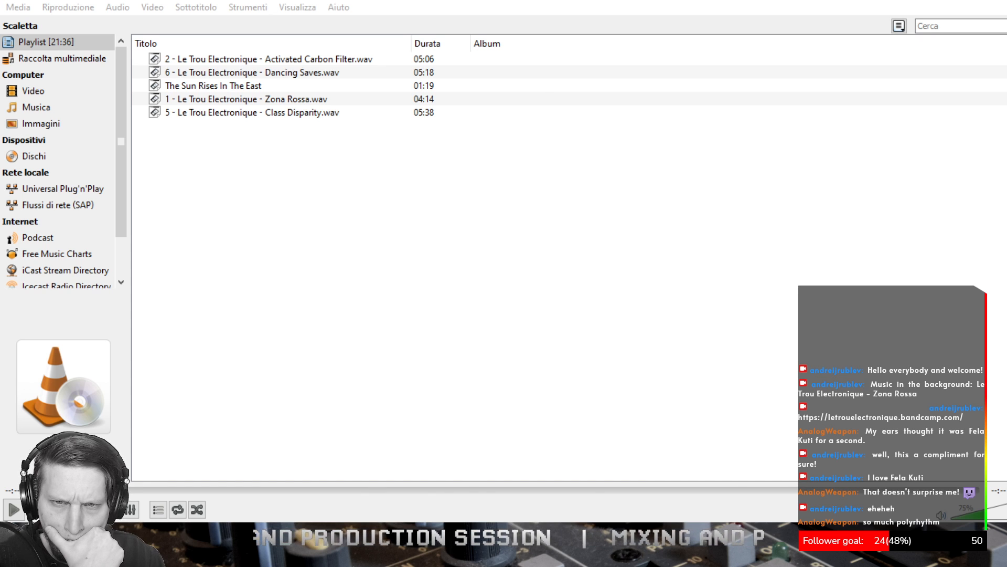
{"action": "key", "text": "alt+Tab"}
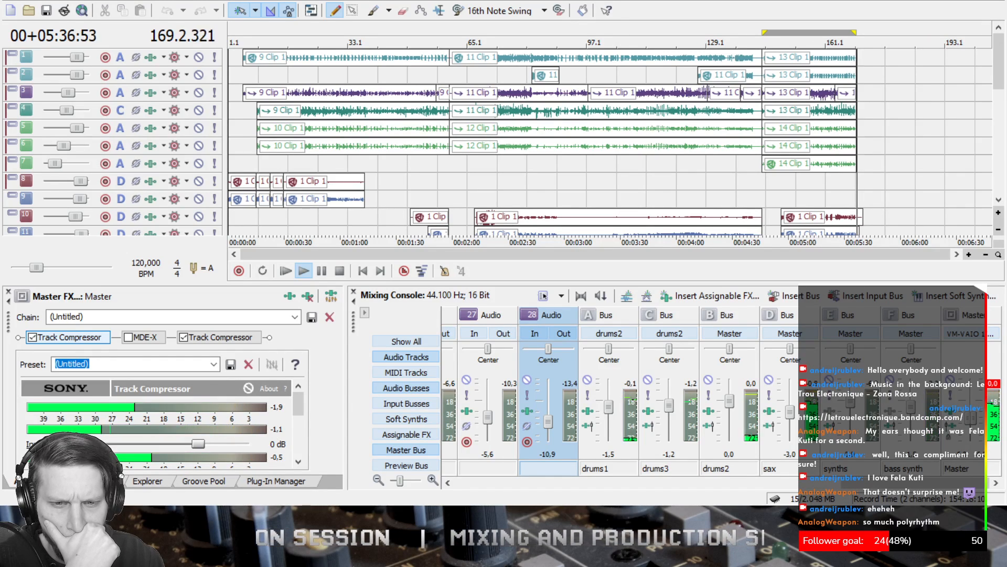
- Stop playback and examine the Valve Exciter and Track Compressor settings in the drums1 bus effects chain
{"action": "left_click", "coordinate": [339, 271]}
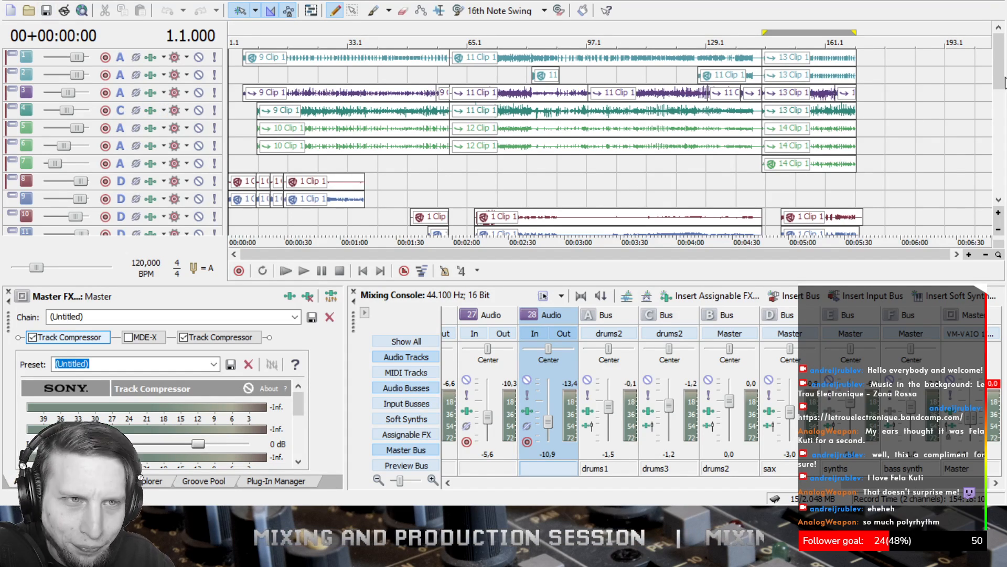
{"action": "mouse_move", "coordinate": [998, 69]}
{"action": "left_mouse_down"}
{"action": "mouse_move", "coordinate": [1006, 169]}
{"action": "mouse_move", "coordinate": [1001, 64]}
{"action": "left_mouse_up"}
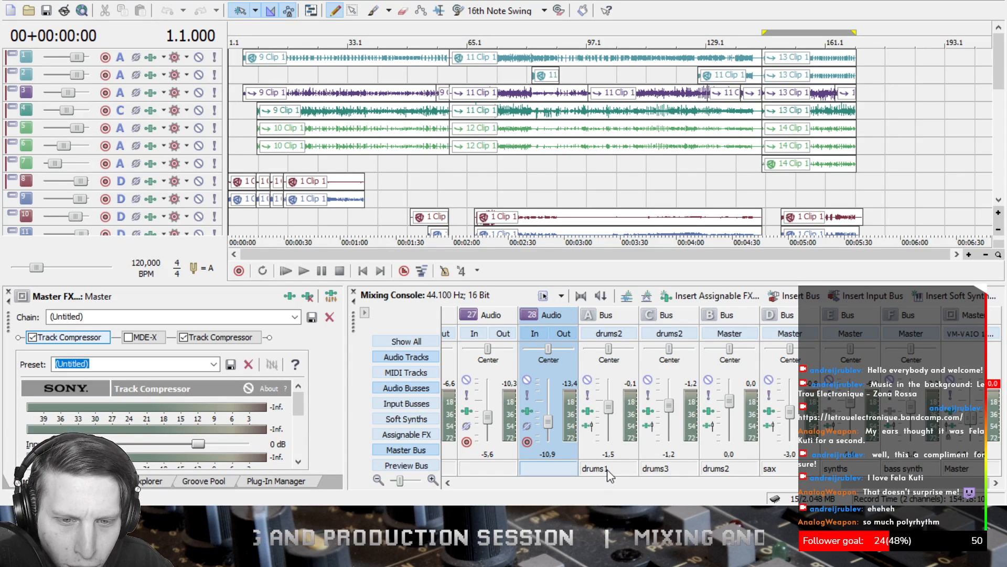
{"action": "left_click", "coordinate": [589, 411]}
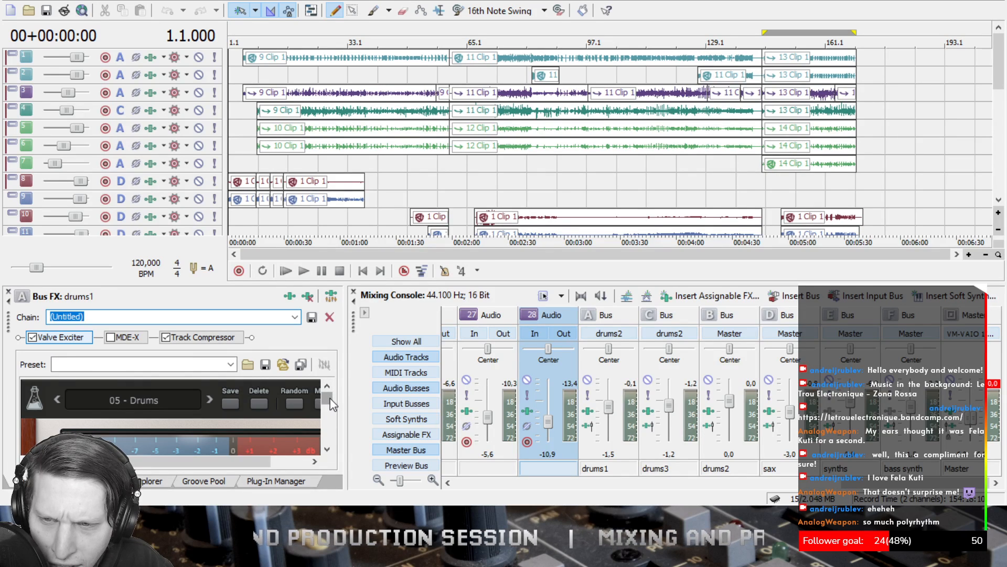
{"action": "left_click_drag", "start_coordinate": [331, 404], "coordinate": [305, 432]}
{"action": "left_click", "coordinate": [219, 337]}
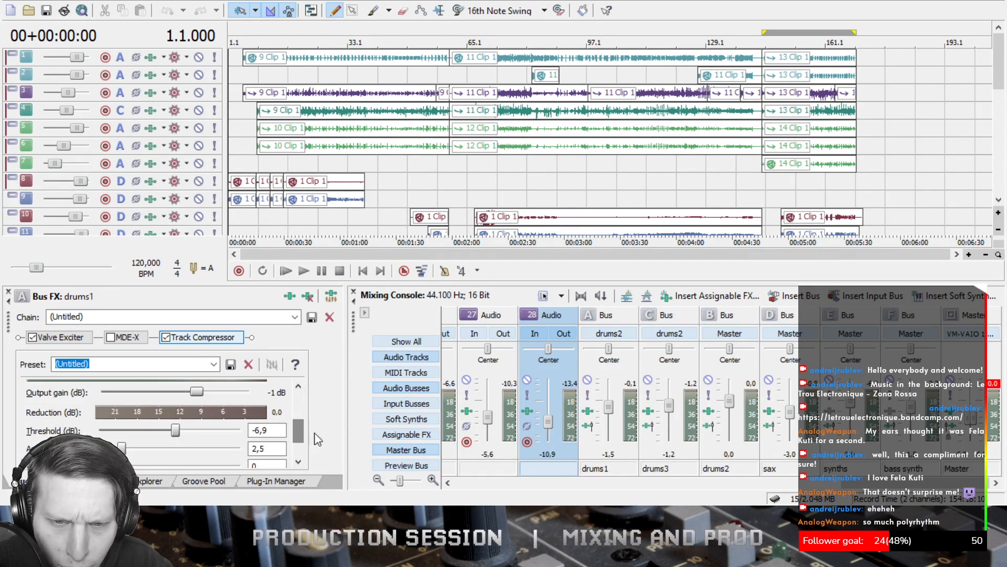
- Inspect the drums1 and drums3 bus channels in the mixing console alongside the tracks routed to them
{"action": "left_click", "coordinate": [609, 318]}
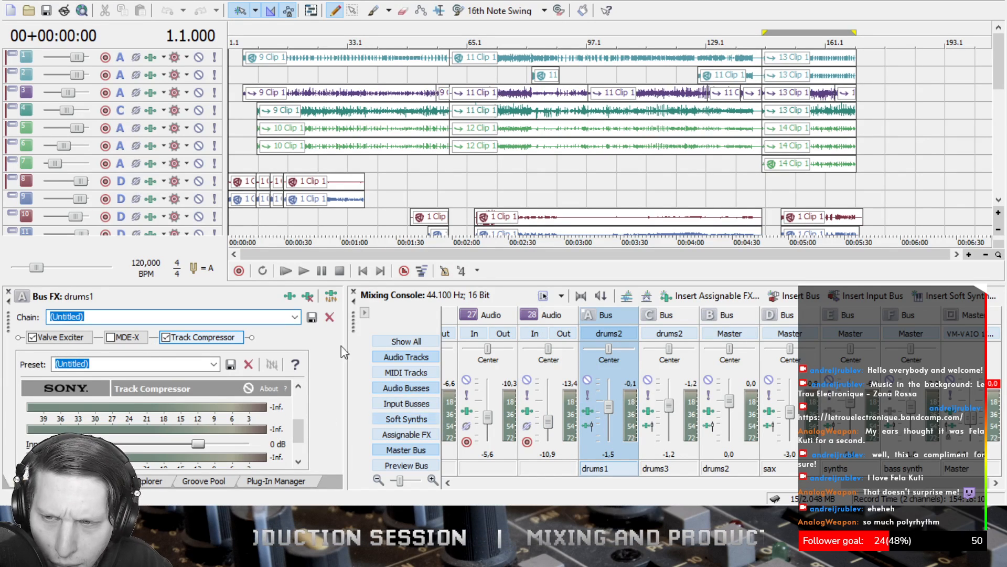
{"action": "left_click", "coordinate": [678, 316]}
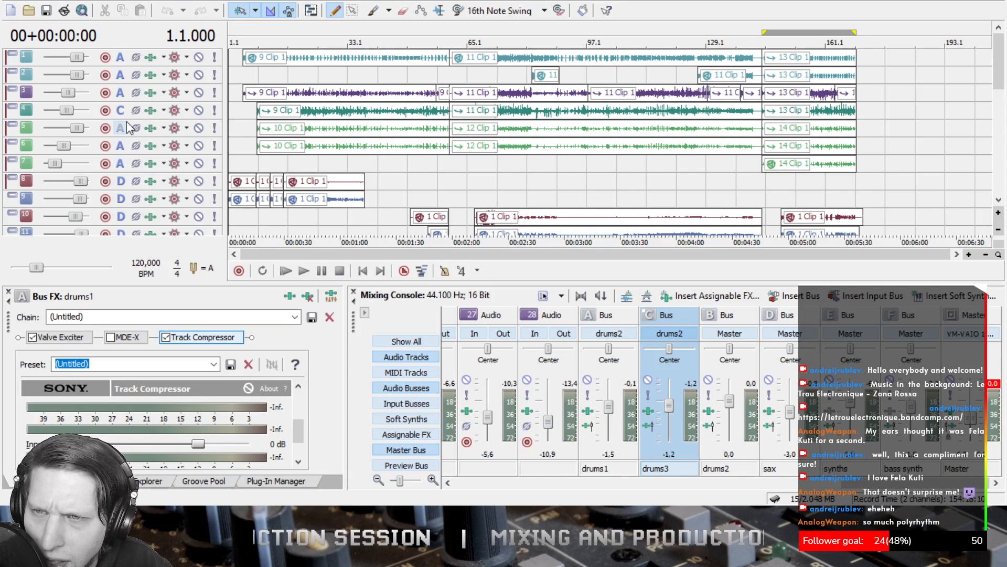
{"action": "mouse_move", "coordinate": [1002, 73]}
{"action": "left_mouse_down"}
{"action": "mouse_move", "coordinate": [1005, 203]}
{"action": "mouse_move", "coordinate": [1005, 58]}
{"action": "left_mouse_up"}
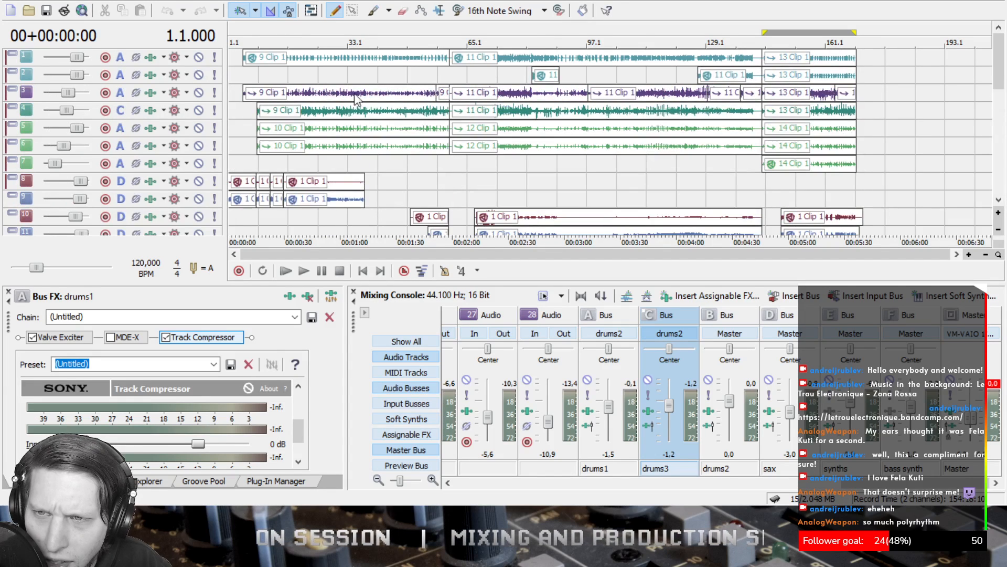
- Expand track 4 and listen to it soloed from bar 25, stopping playback and unsoloing it when finished
{"action": "left_click", "coordinate": [12, 107]}
{"action": "left_click", "coordinate": [214, 111]}
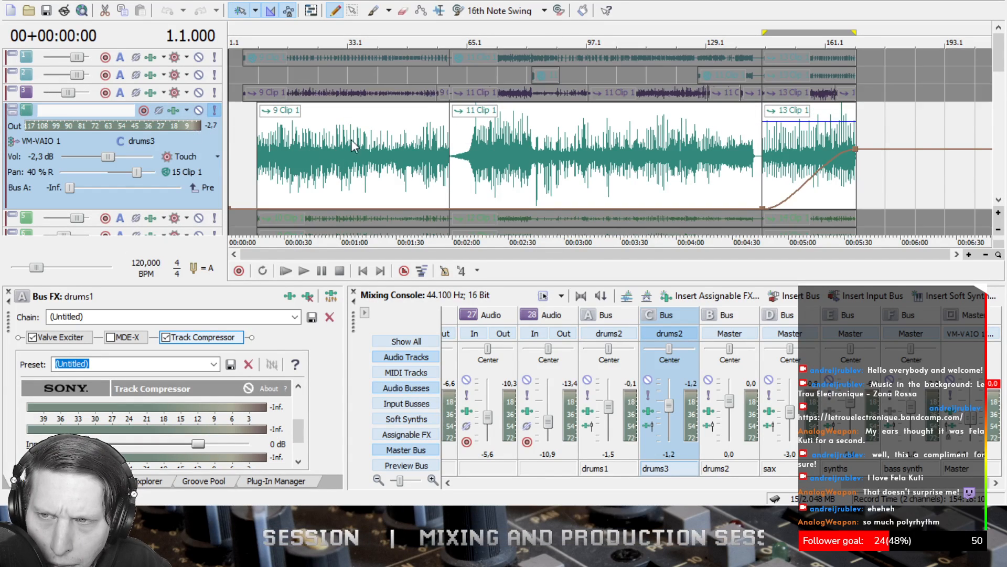
{"action": "left_click", "coordinate": [320, 32]}
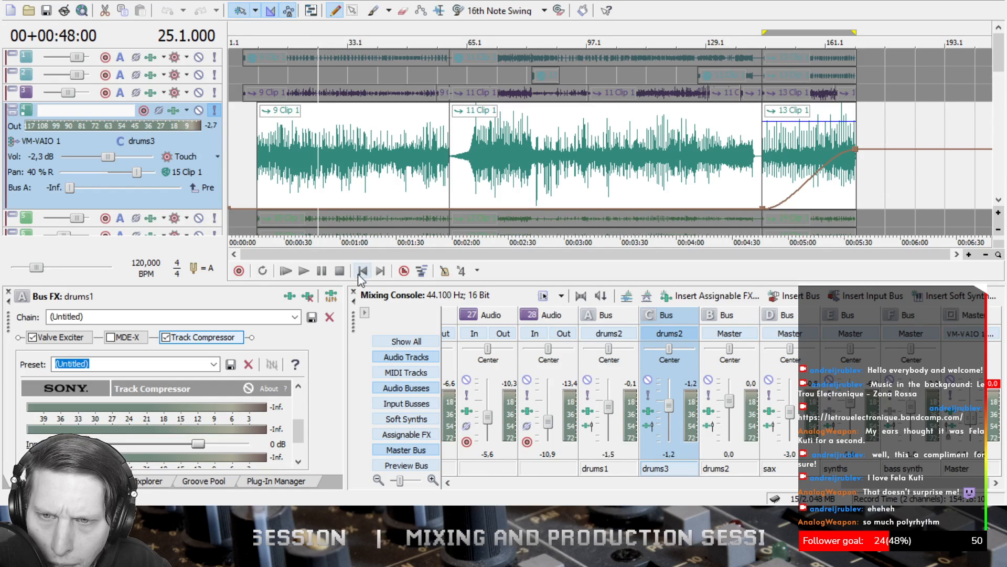
{"action": "left_click", "coordinate": [309, 272]}
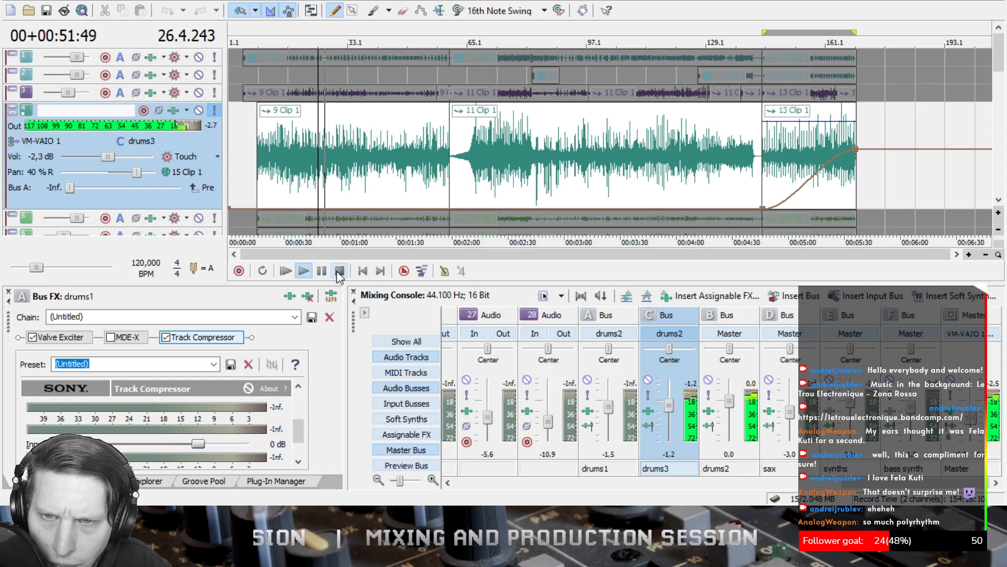
{"action": "left_click", "coordinate": [338, 271]}
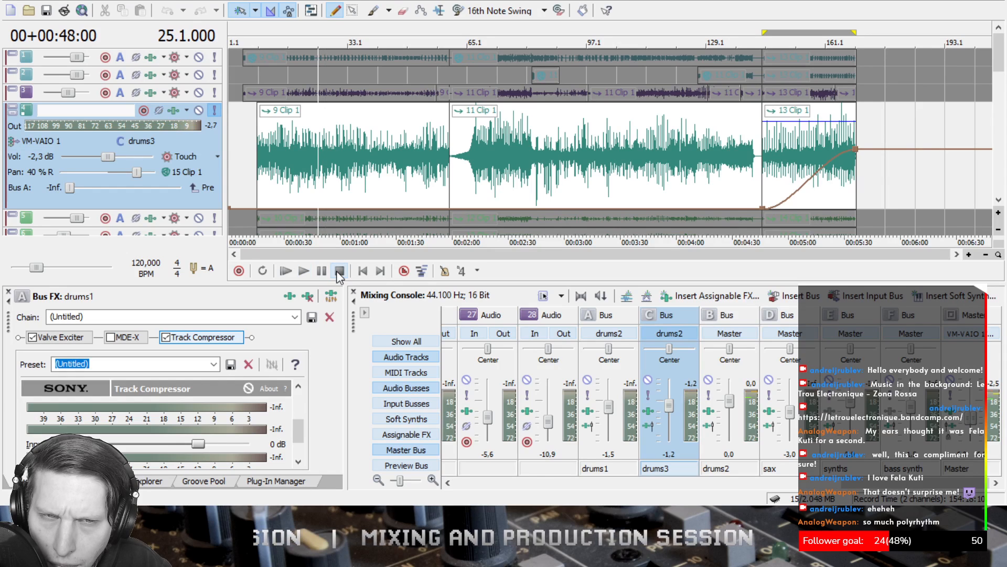
{"action": "left_click", "coordinate": [214, 112]}
- Select the drums2 bus in the mixing console and minimize the height of track 4
{"action": "key", "text": "alt+Tab"}
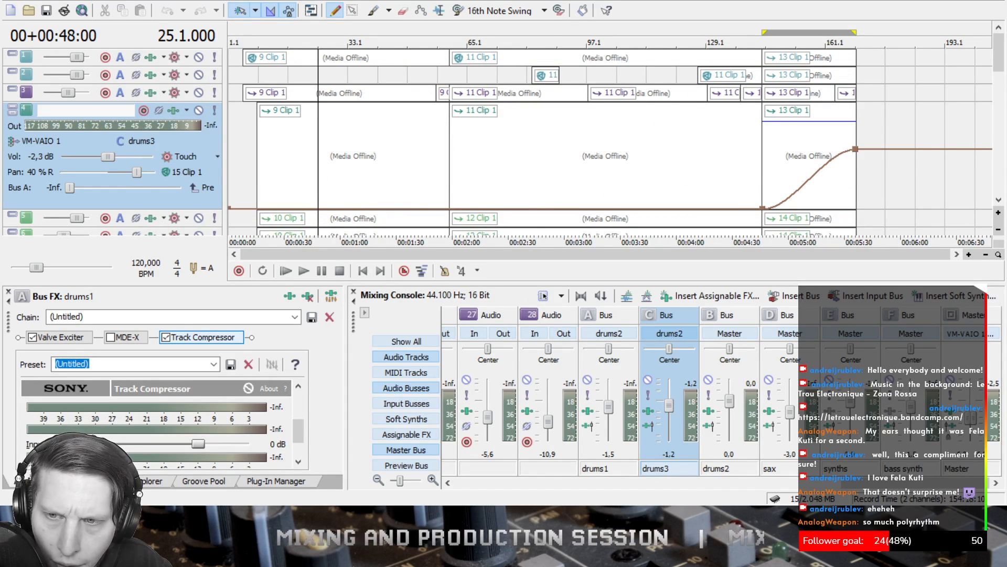
{"action": "left_click", "coordinate": [232, 287]}
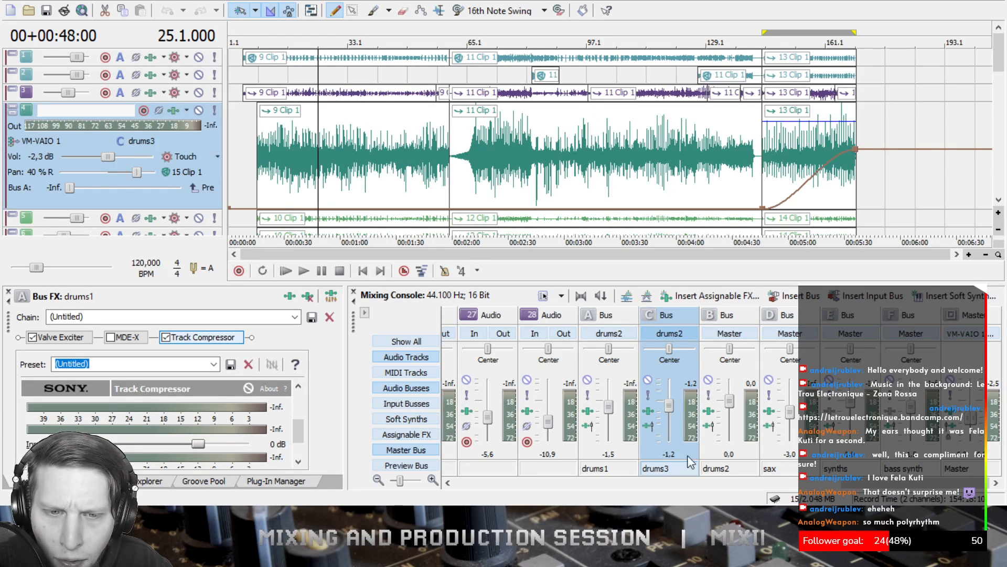
{"action": "left_click", "coordinate": [737, 314]}
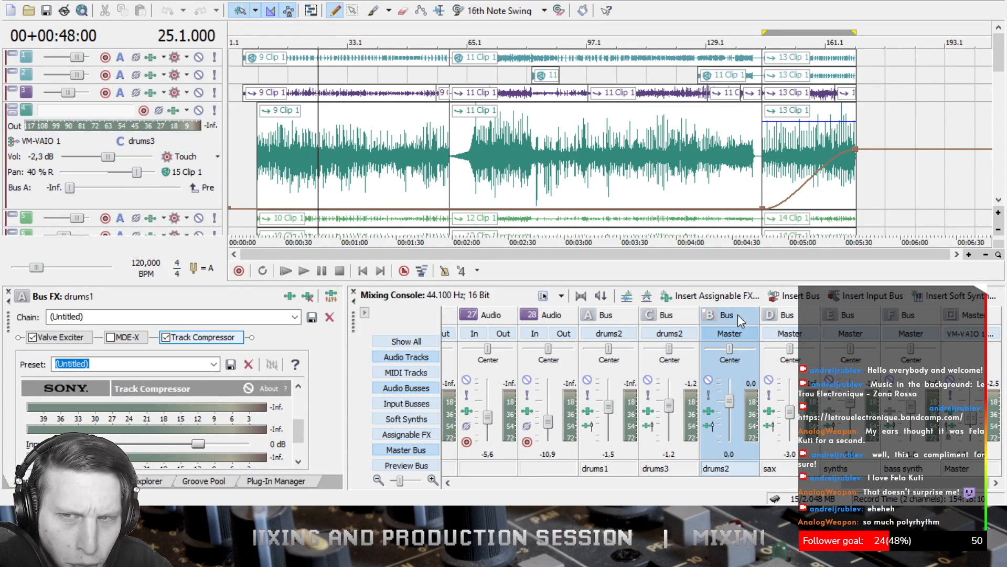
{"action": "left_click", "coordinate": [8, 104]}
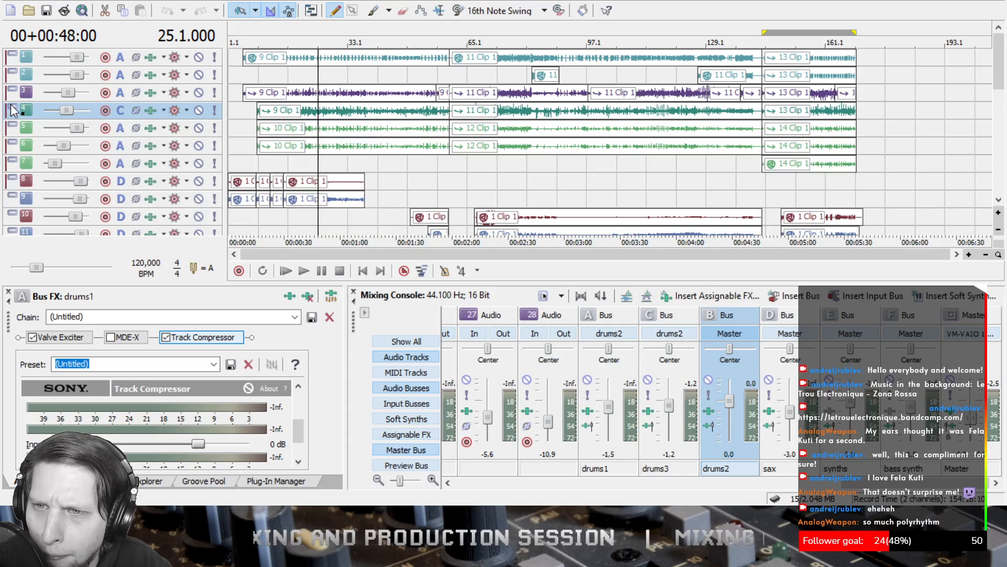
- Listen to the sax bus soloed from bar 57 while looking over its tracks, and stop playback when finished
{"action": "mouse_move", "coordinate": [1004, 50]}
{"action": "left_mouse_down"}
{"action": "mouse_move", "coordinate": [1004, 173]}
{"action": "mouse_move", "coordinate": [1002, 67]}
{"action": "left_mouse_up"}
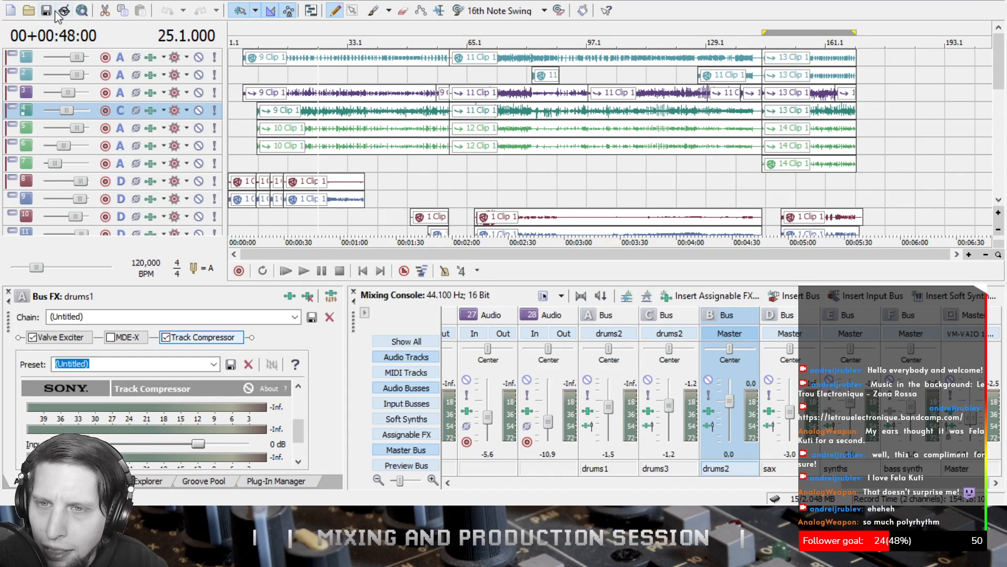
{"action": "left_click_drag", "start_coordinate": [1001, 61], "coordinate": [1004, 126]}
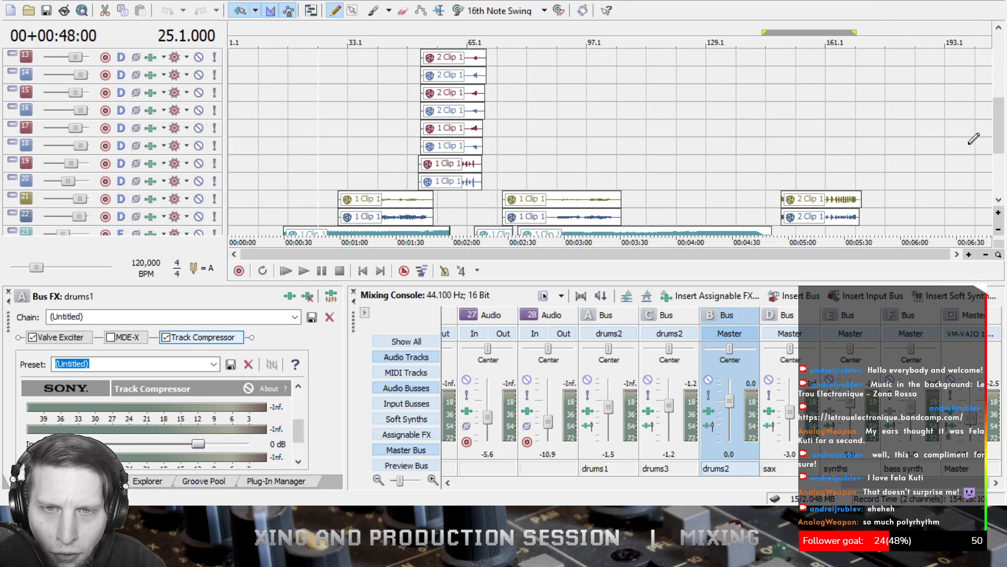
{"action": "left_click_drag", "start_coordinate": [1003, 131], "coordinate": [1004, 122]}
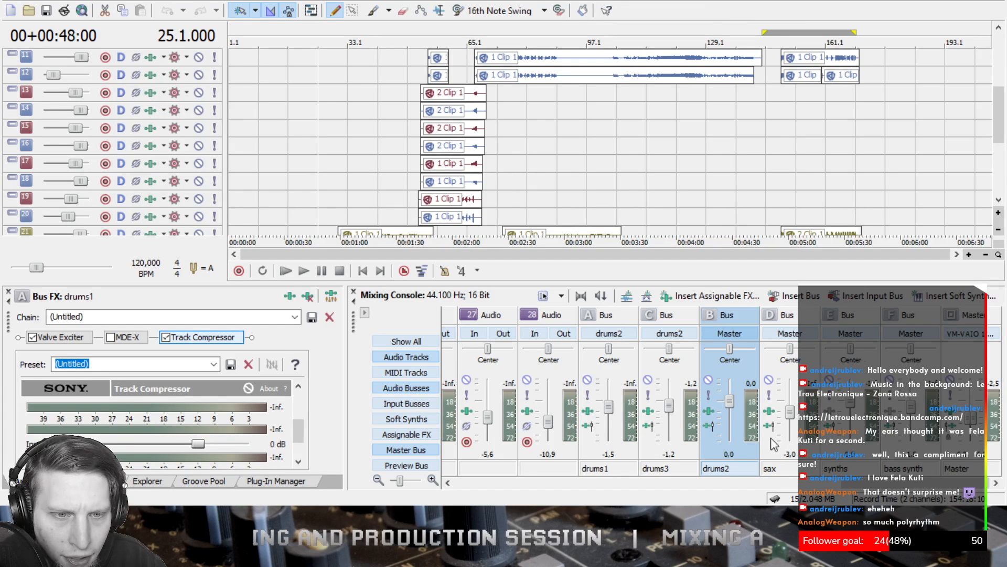
{"action": "left_click", "coordinate": [422, 33]}
{"action": "left_click", "coordinate": [304, 271]}
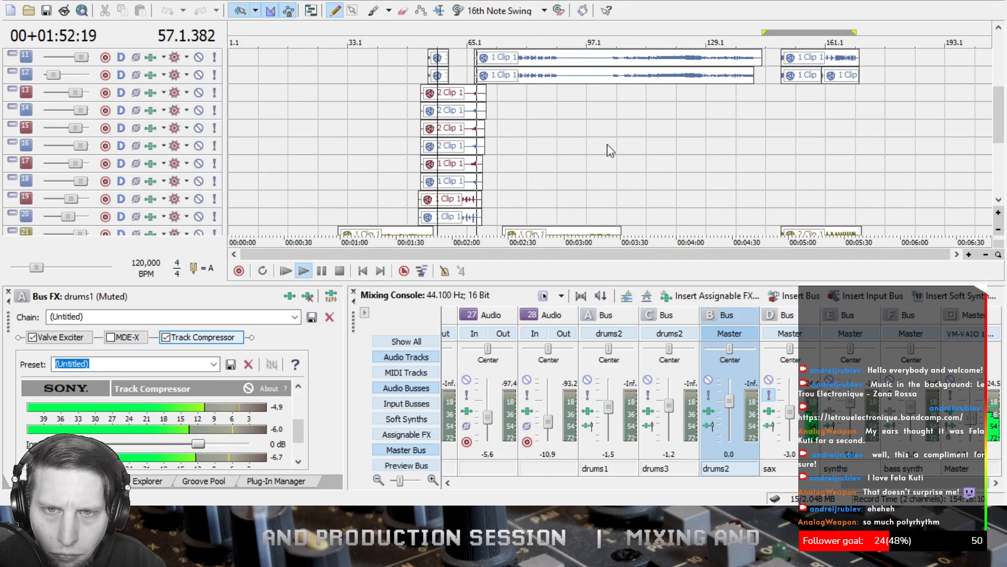
{"action": "scroll", "coordinate": [607, 144], "scroll_direction": "up", "scroll_amount": 5}
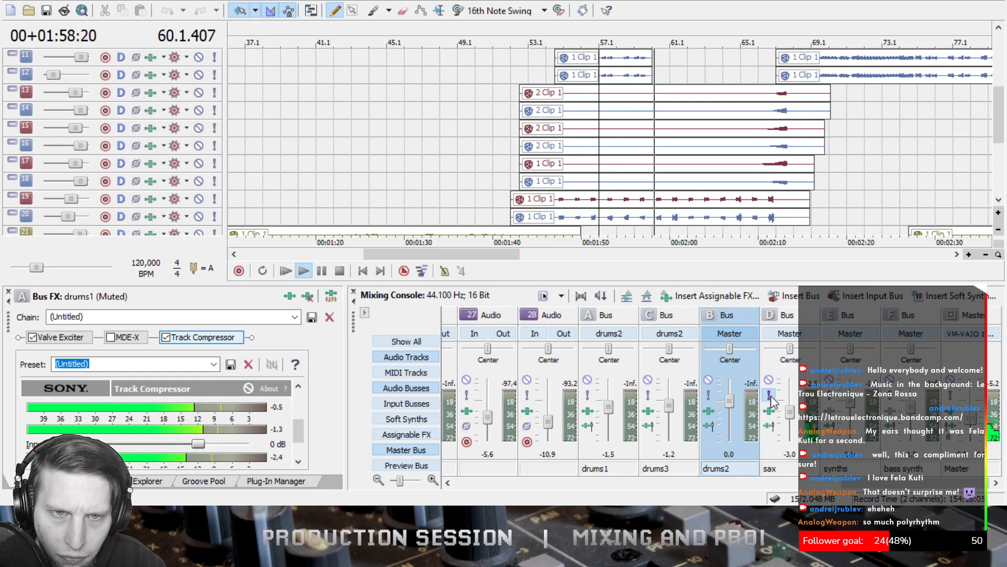
{"action": "left_click_drag", "start_coordinate": [1002, 116], "coordinate": [1004, 179]}
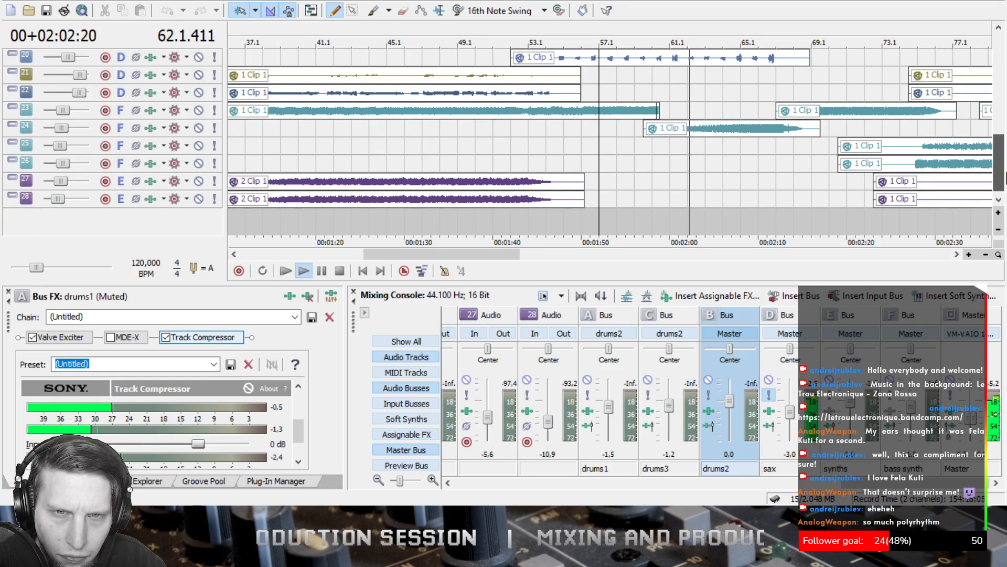
{"action": "left_click_drag", "start_coordinate": [1003, 178], "coordinate": [1002, 116]}
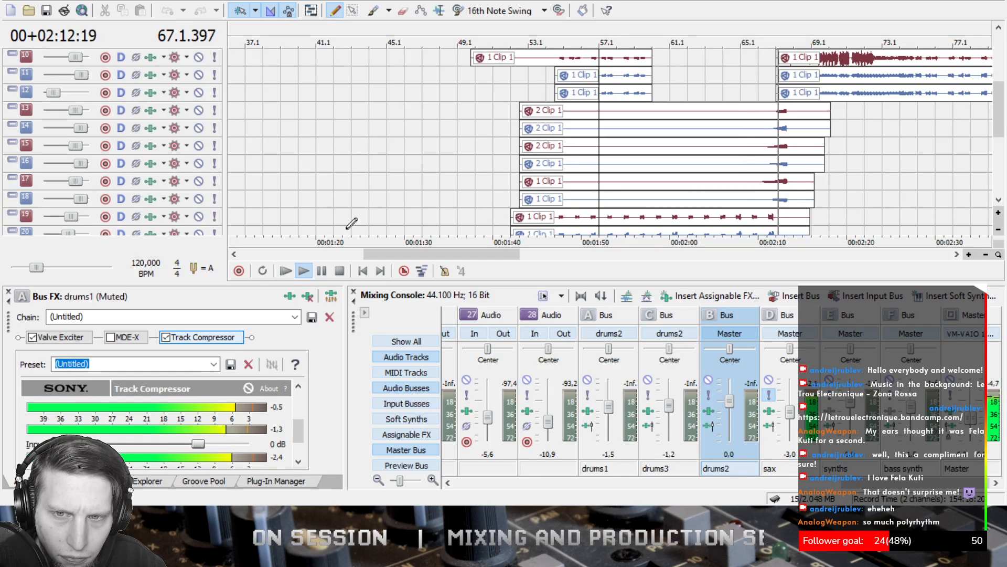
{"action": "left_click", "coordinate": [340, 270]}
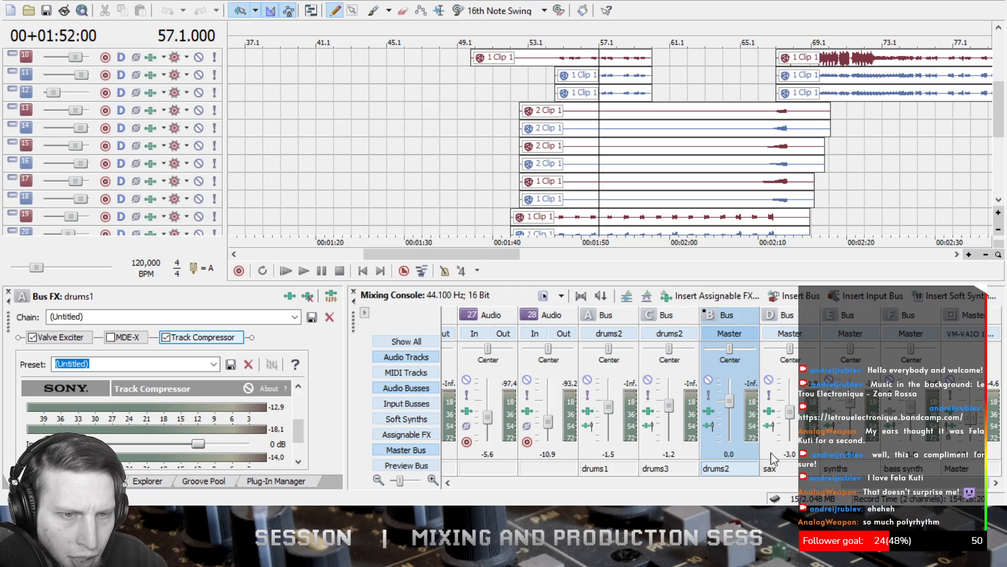
- Examine the MDE-X, Track EQ and both Track Compressor settings in the sax bus effects chain
{"action": "left_click", "coordinate": [770, 414]}
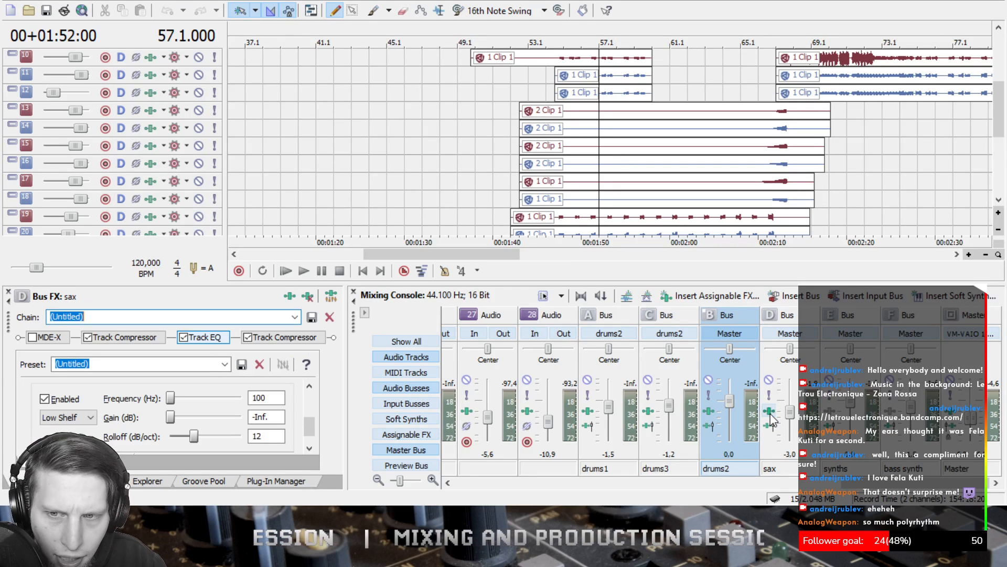
{"action": "left_click", "coordinate": [107, 337]}
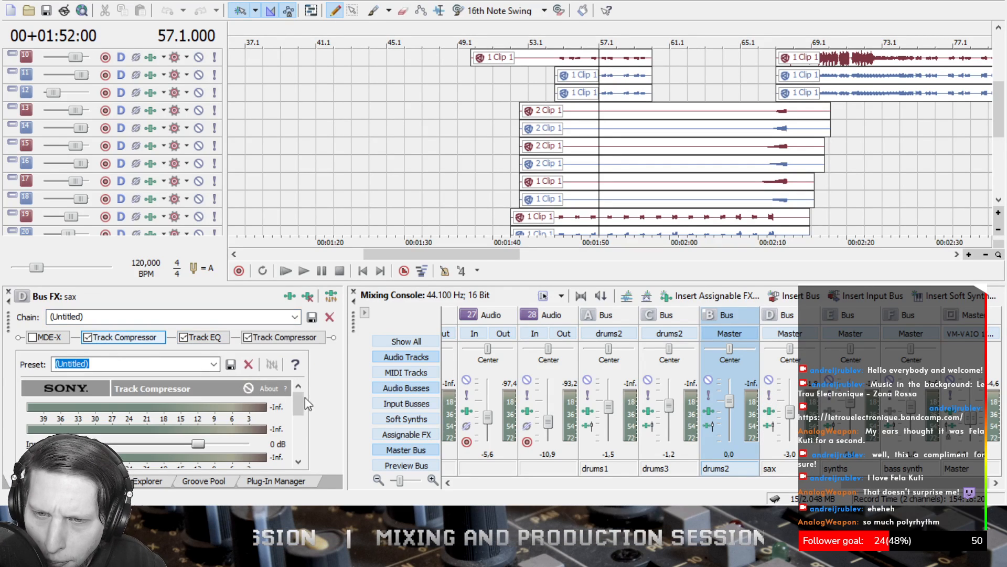
{"action": "mouse_move", "coordinate": [302, 397]}
{"action": "left_mouse_down"}
{"action": "mouse_move", "coordinate": [300, 423]}
{"action": "mouse_move", "coordinate": [301, 396]}
{"action": "mouse_move", "coordinate": [311, 419]}
{"action": "mouse_move", "coordinate": [313, 399]}
{"action": "mouse_move", "coordinate": [303, 434]}
{"action": "mouse_move", "coordinate": [310, 404]}
{"action": "left_mouse_up"}
{"action": "left_click", "coordinate": [215, 337]}
{"action": "left_click", "coordinate": [299, 338]}
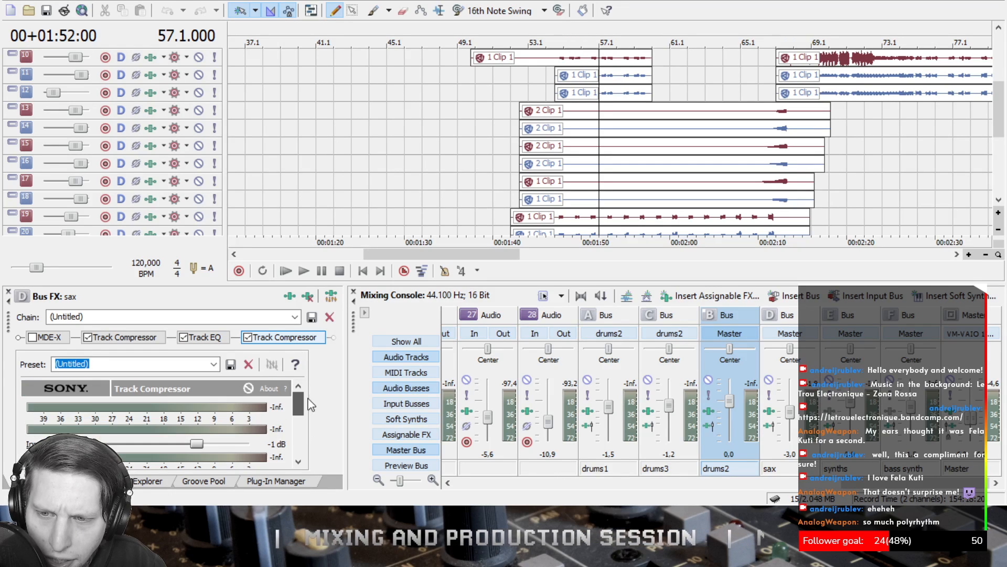
{"action": "left_click", "coordinate": [62, 338]}
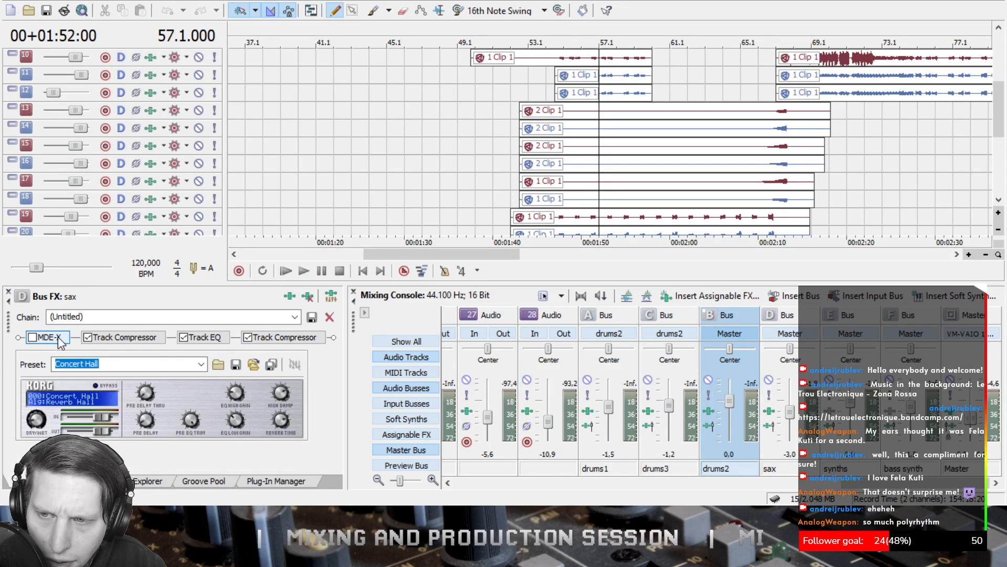
{"action": "left_click", "coordinate": [125, 341]}
{"action": "left_click", "coordinate": [69, 342]}
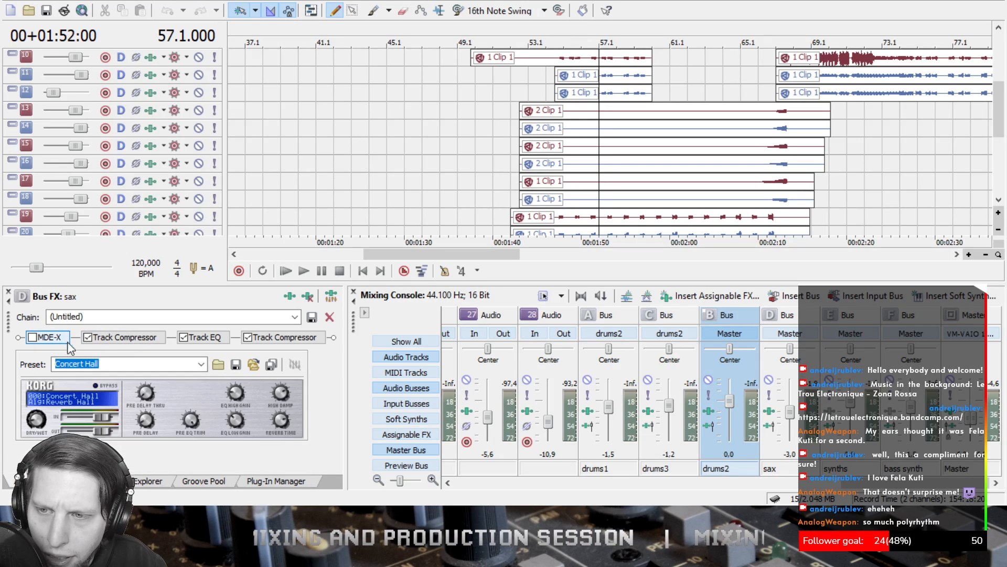
{"action": "left_click", "coordinate": [165, 341]}
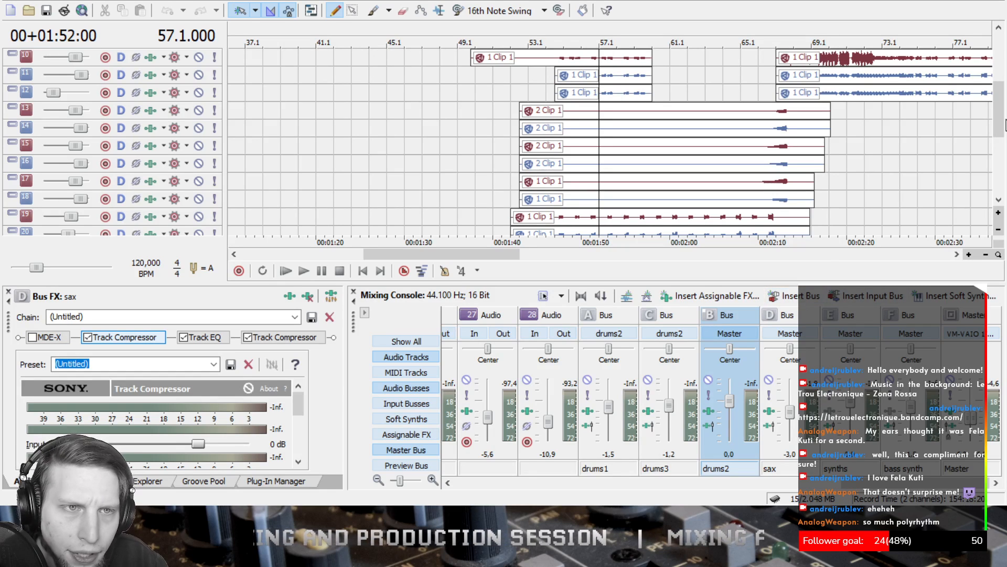
- Open the effects chain of track 23 and check its Track EQ curve and settings
{"action": "left_click_drag", "start_coordinate": [1003, 99], "coordinate": [1003, 142]}
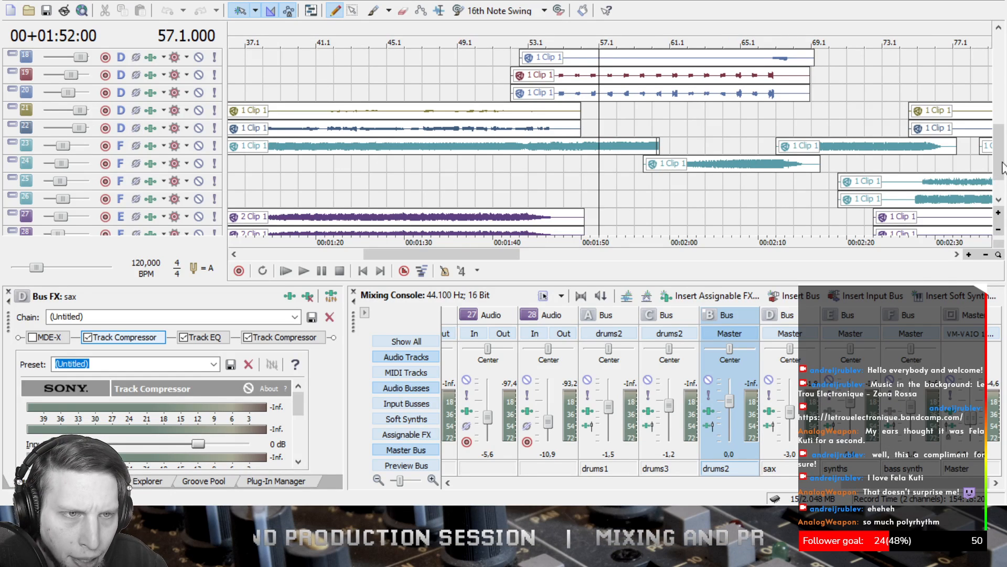
{"action": "left_click_drag", "start_coordinate": [1002, 167], "coordinate": [1001, 180]}
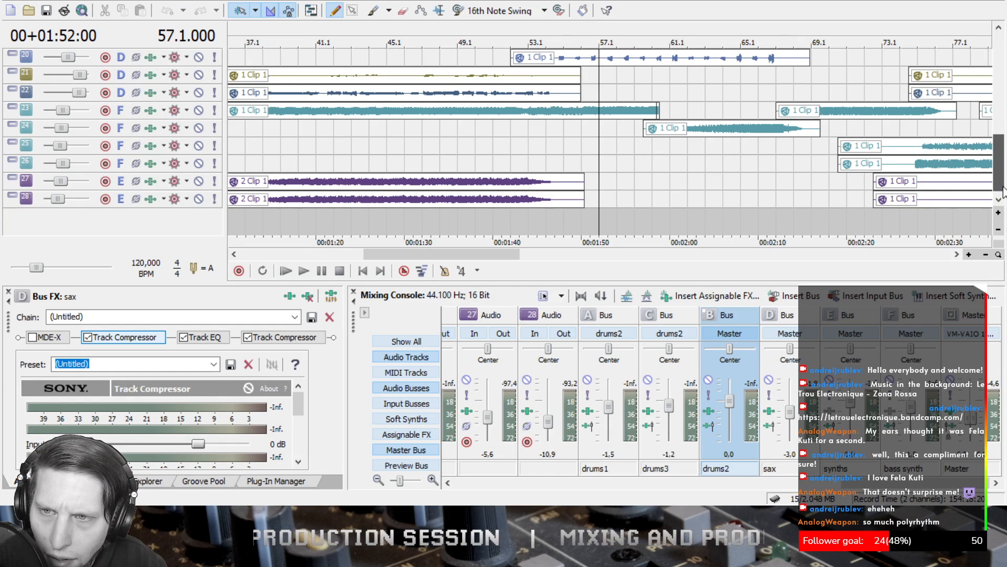
{"action": "left_click", "coordinate": [149, 111]}
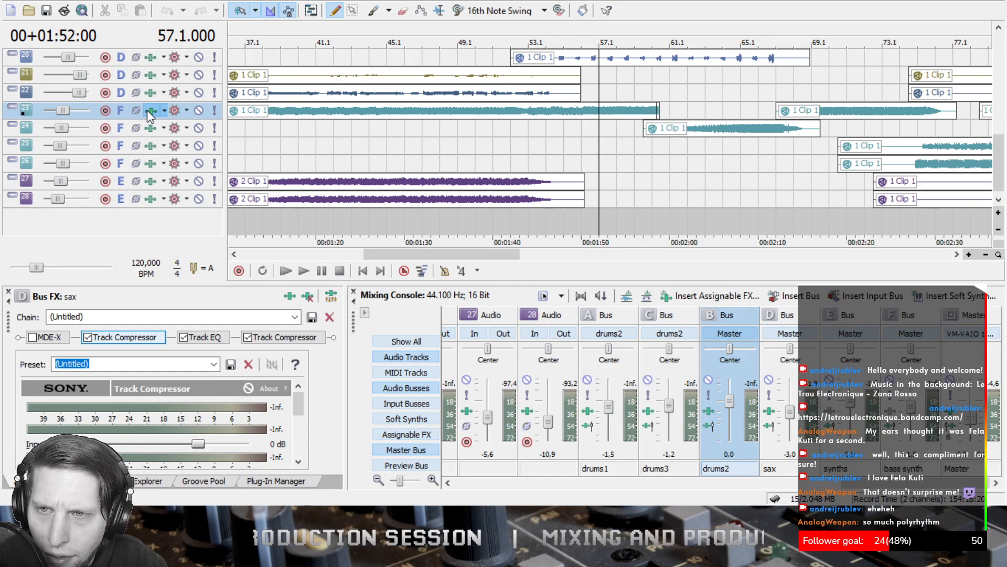
{"action": "scroll", "coordinate": [262, 415], "scroll_direction": "down", "scroll_amount": 3}
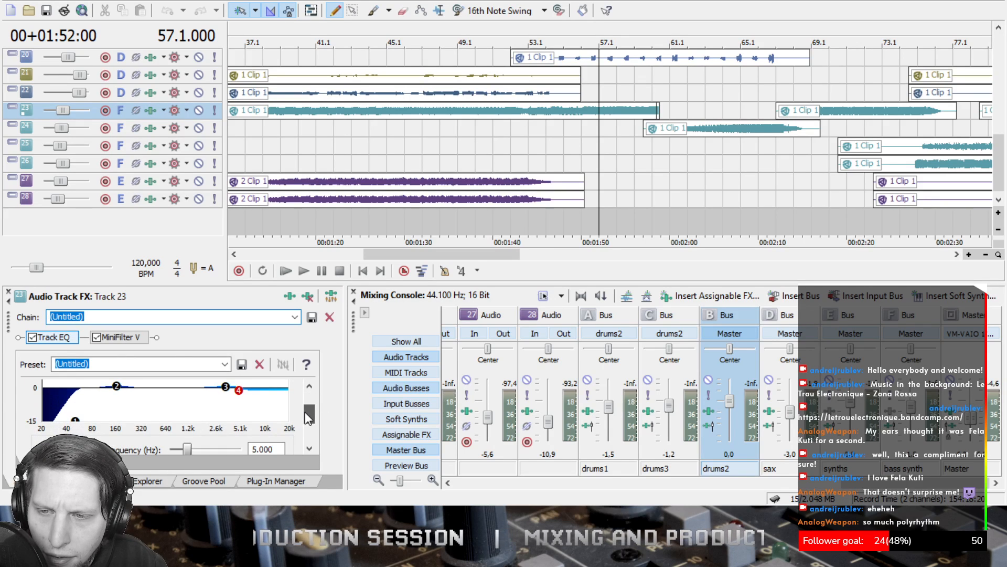
- Examine the low frequency oscillator, drive, cutoff, emphasis and dry/wet controls of the MiniFilter V on track 23
{"action": "left_click", "coordinate": [133, 340]}
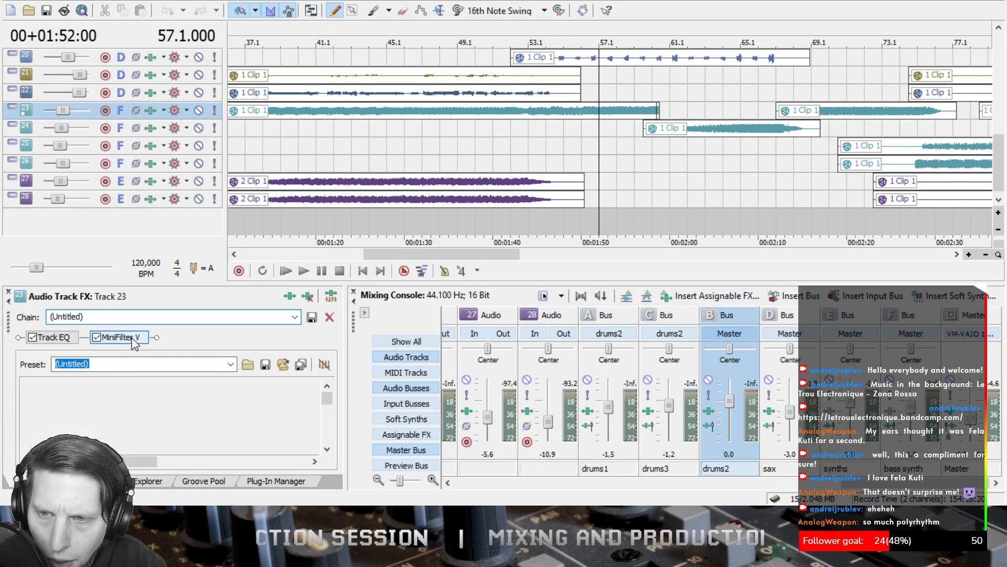
{"action": "left_click_drag", "start_coordinate": [328, 400], "coordinate": [330, 415]}
{"action": "left_click", "coordinate": [167, 460]}
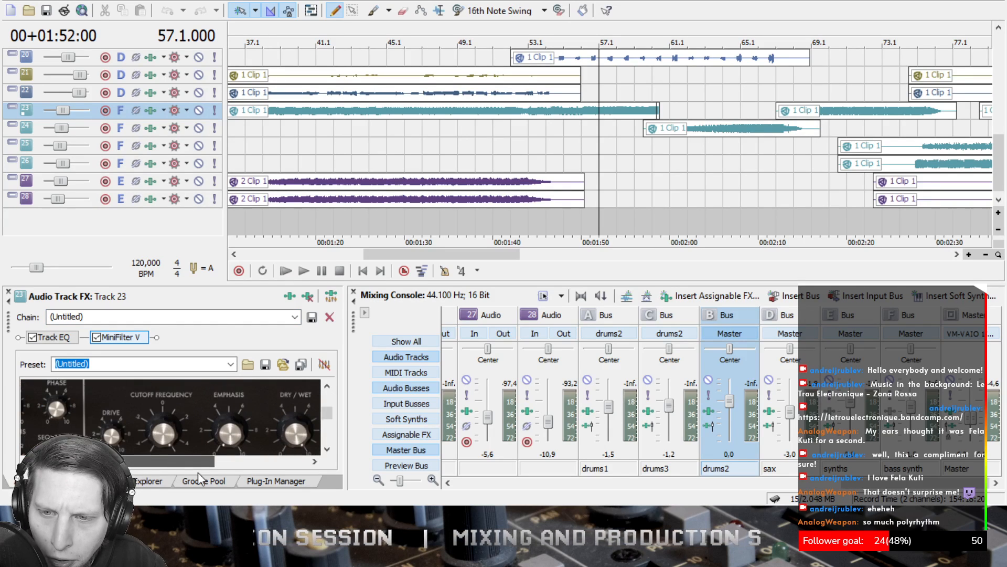
{"action": "left_click_drag", "start_coordinate": [169, 470], "coordinate": [138, 467]}
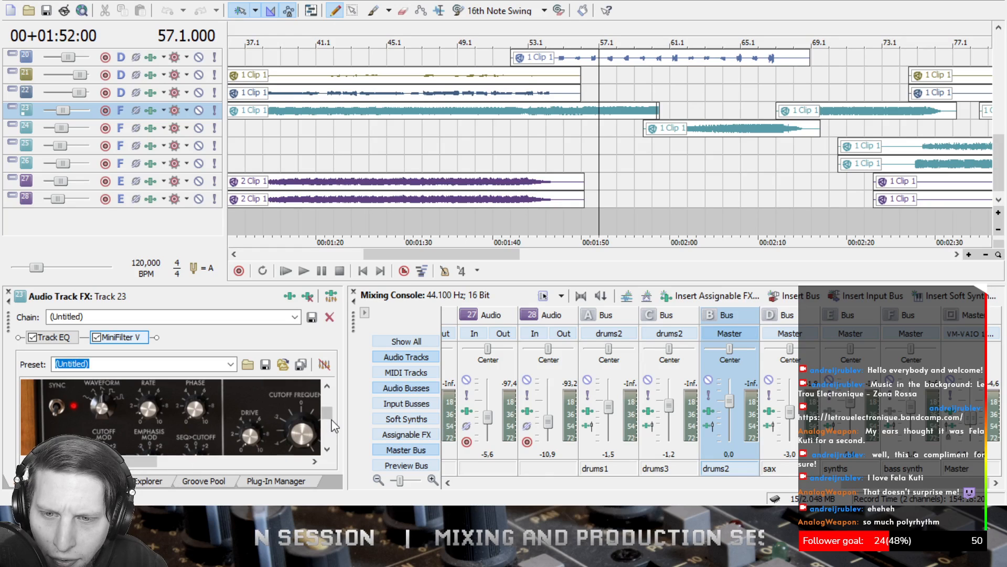
{"action": "left_click_drag", "start_coordinate": [328, 411], "coordinate": [329, 416]}
{"action": "mouse_move", "coordinate": [87, 464]}
{"action": "left_mouse_down"}
{"action": "mouse_move", "coordinate": [148, 473]}
{"action": "mouse_move", "coordinate": [210, 463]}
{"action": "mouse_move", "coordinate": [86, 464]}
{"action": "left_mouse_up"}
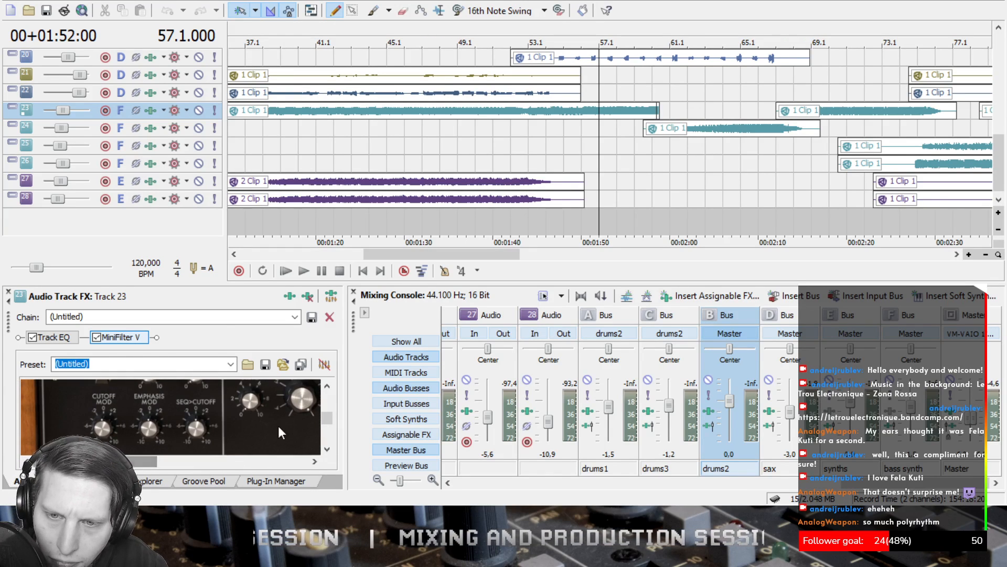
{"action": "left_click_drag", "start_coordinate": [324, 418], "coordinate": [326, 409]}
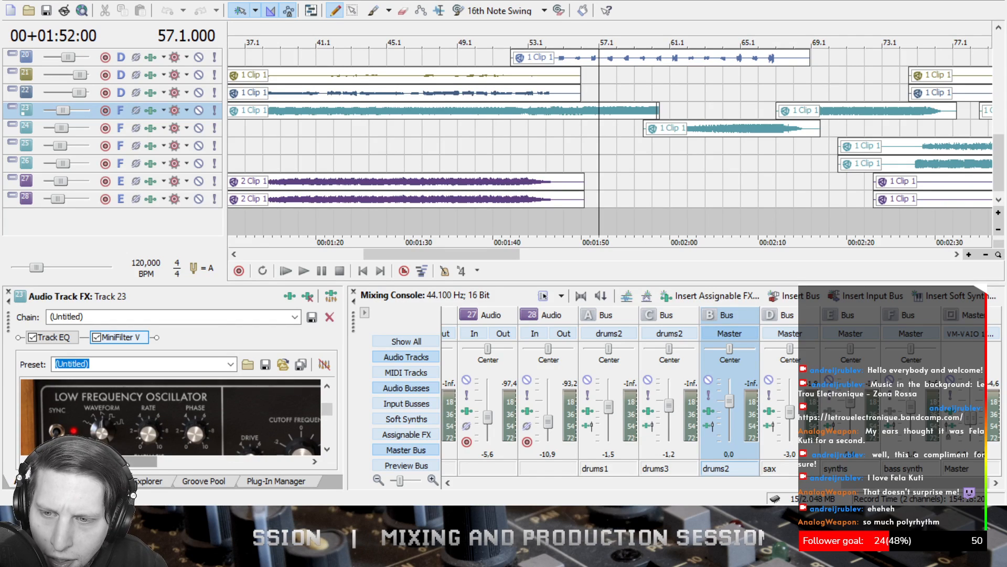
{"action": "left_click_drag", "start_coordinate": [124, 464], "coordinate": [63, 464]}
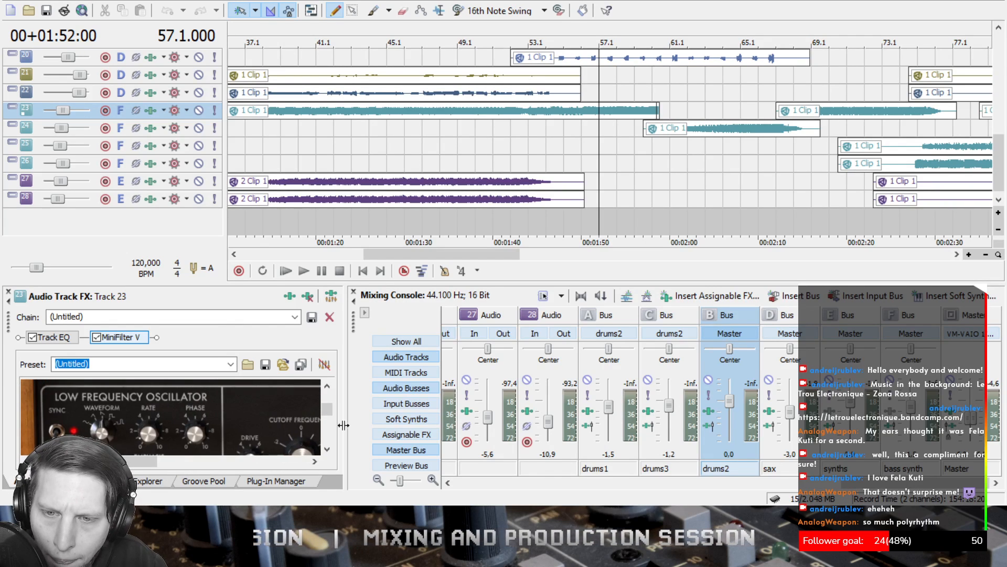
{"action": "left_click_drag", "start_coordinate": [327, 418], "coordinate": [327, 399]}
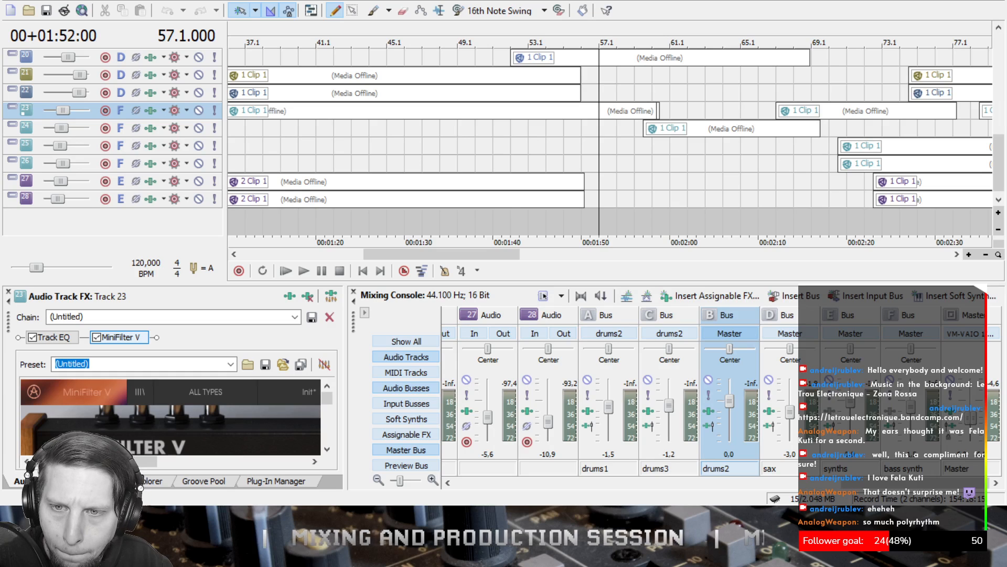
{"action": "left_click", "coordinate": [0, 370]}
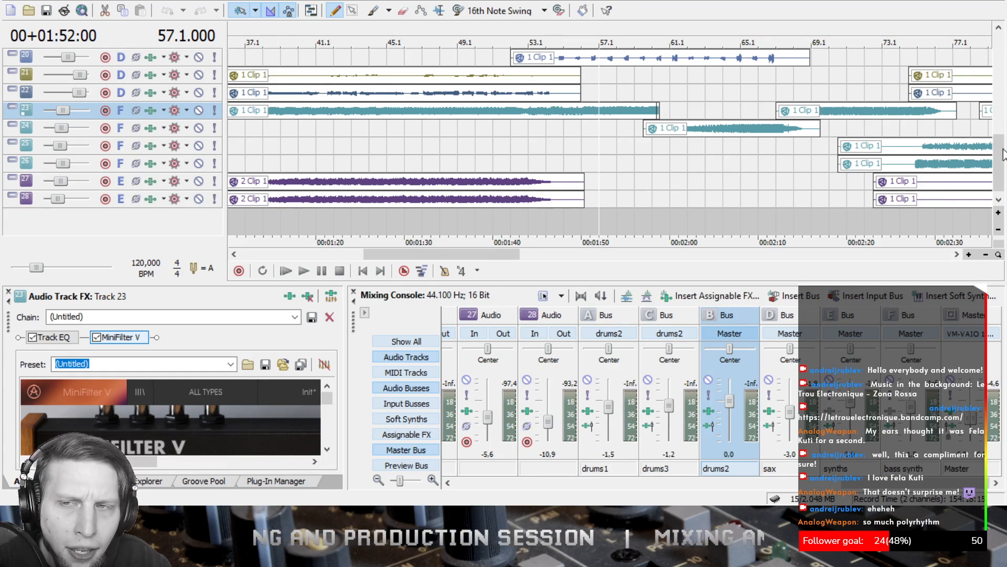
- Open the effects chain of track 27 and check its Track EQ, MDE-X and MiniFilter V
{"action": "mouse_move", "coordinate": [1003, 152]}
{"action": "left_mouse_down"}
{"action": "mouse_move", "coordinate": [1004, 86]}
{"action": "mouse_move", "coordinate": [1005, 154]}
{"action": "left_mouse_up"}
{"action": "left_click_drag", "start_coordinate": [501, 254], "coordinate": [635, 266]}
{"action": "left_click", "coordinate": [152, 183]}
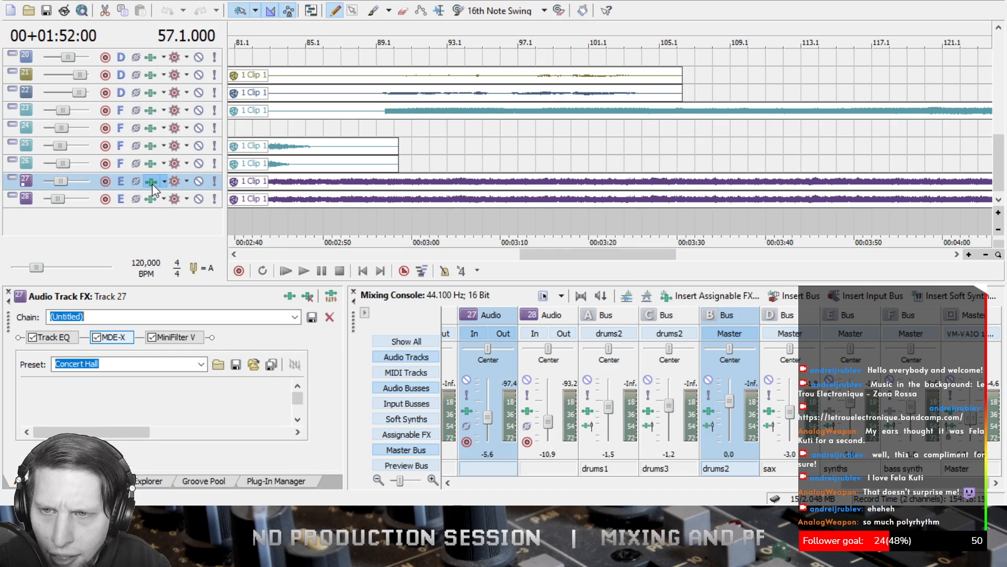
{"action": "left_click", "coordinate": [70, 338]}
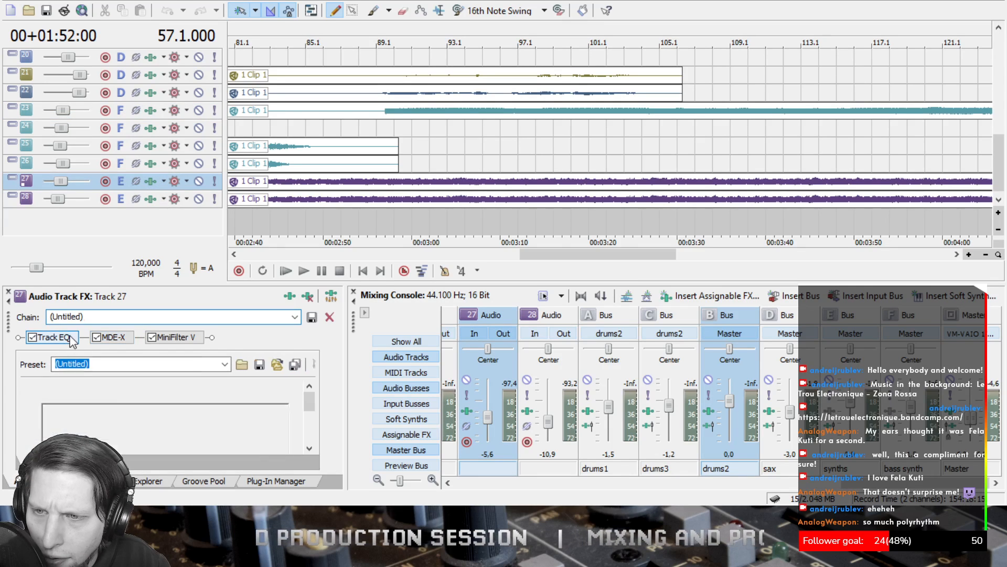
{"action": "left_click", "coordinate": [116, 339]}
{"action": "left_click", "coordinate": [181, 338]}
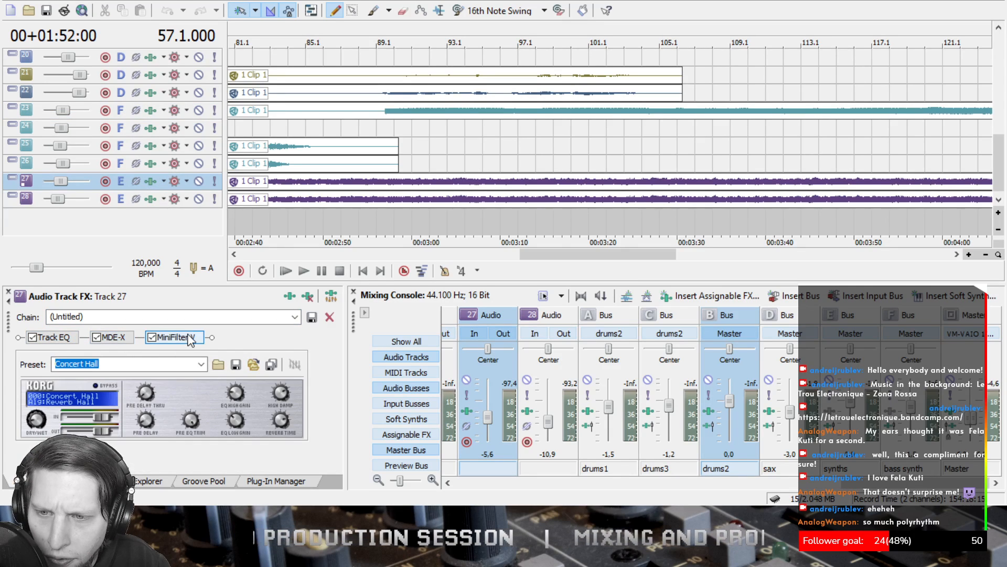
{"action": "left_click", "coordinate": [119, 339]}
{"action": "left_click", "coordinate": [53, 338]}
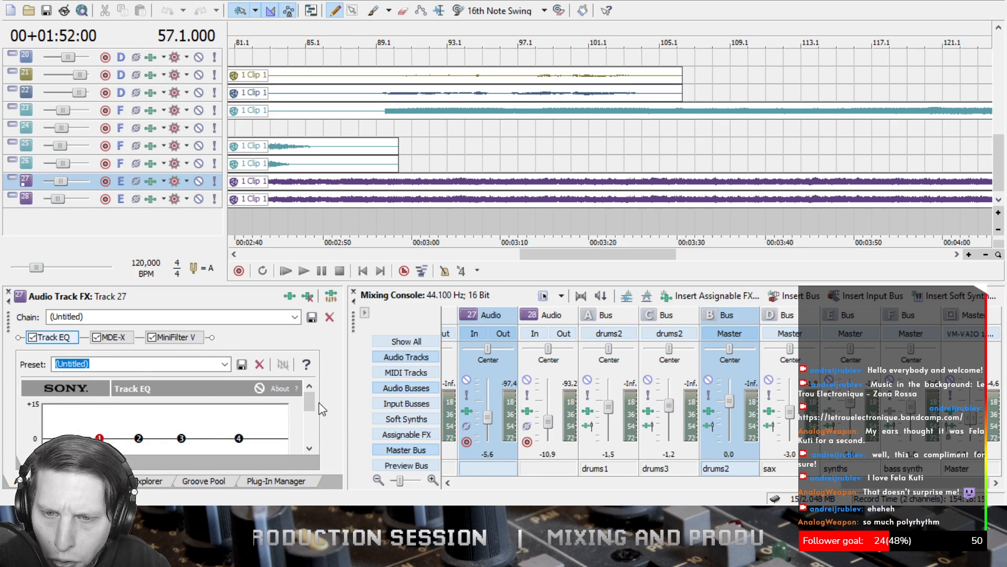
{"action": "left_click_drag", "start_coordinate": [312, 409], "coordinate": [312, 418]}
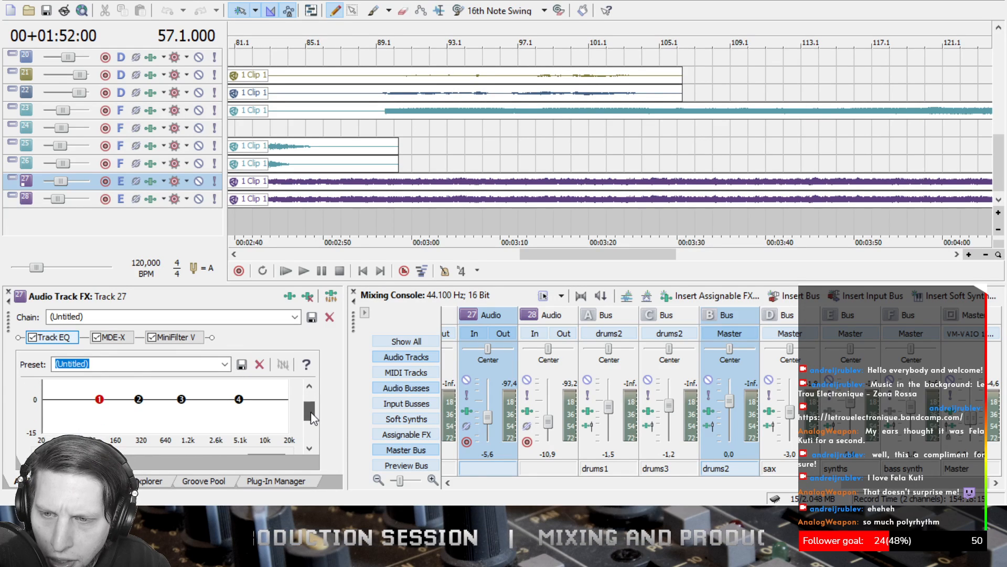
- Open the effects chain of track 28 and check its Track EQ curve and the first MDE-X effect
{"action": "left_click", "coordinate": [149, 202]}
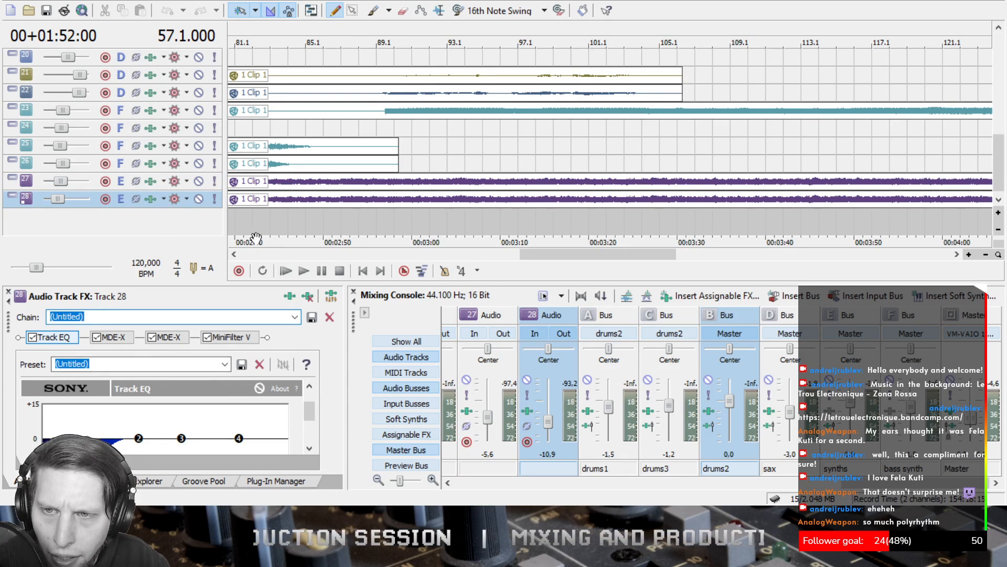
{"action": "left_click_drag", "start_coordinate": [312, 416], "coordinate": [313, 419]}
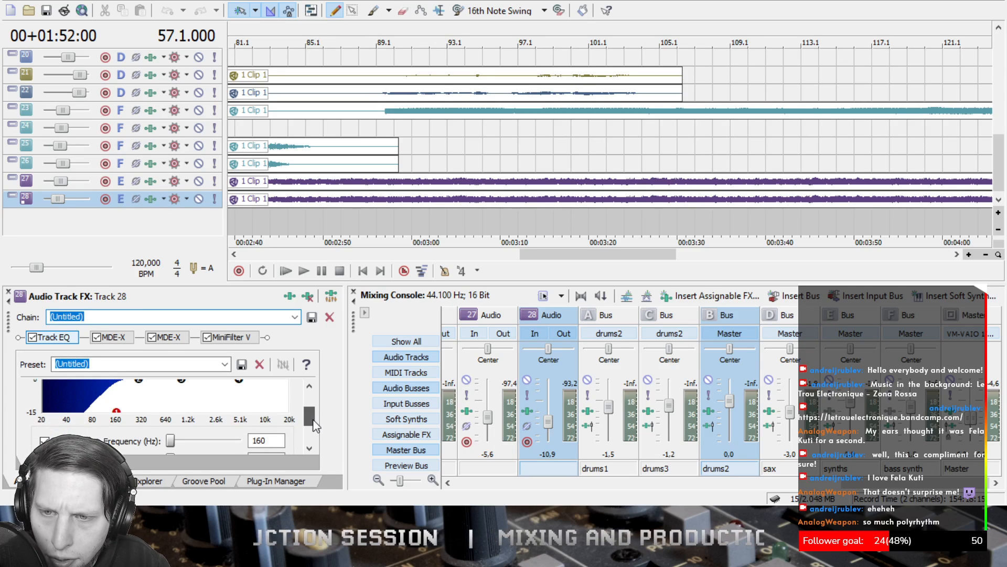
{"action": "left_click", "coordinate": [110, 338]}
{"action": "left_click", "coordinate": [53, 338]}
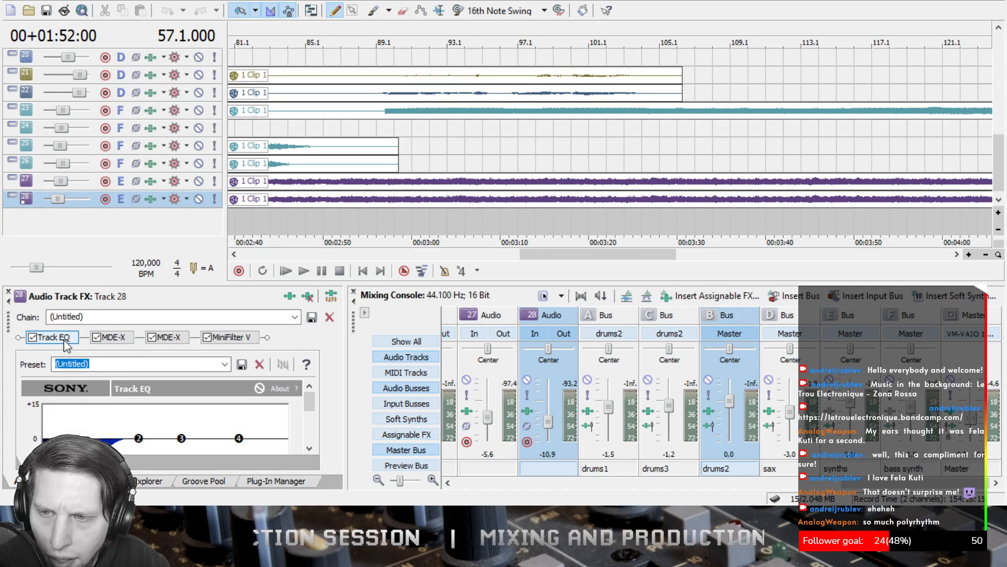
{"action": "left_click", "coordinate": [125, 340]}
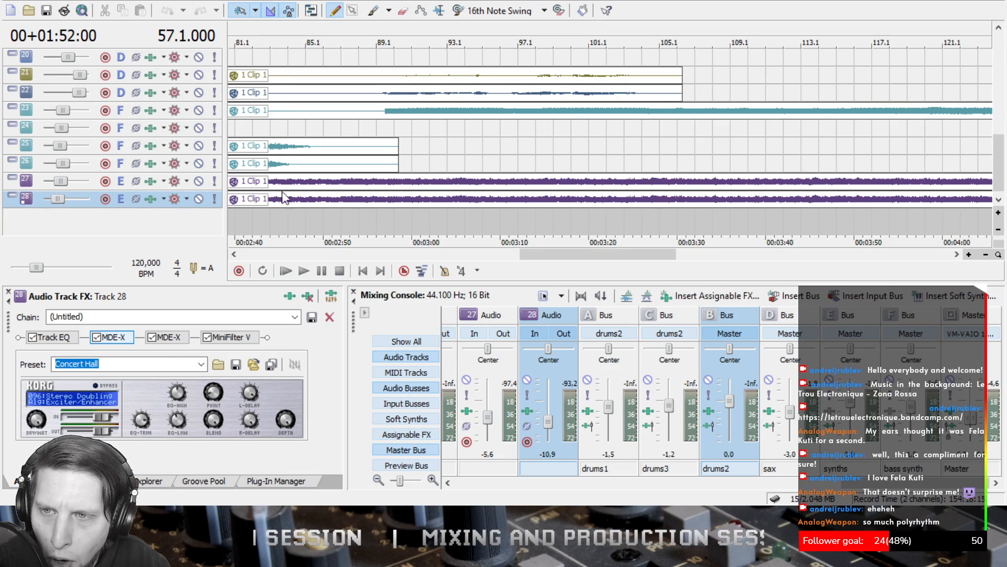
- Expand tracks 27 and 28 to examine their volume settings and envelope curves
{"action": "left_click", "coordinate": [12, 180]}
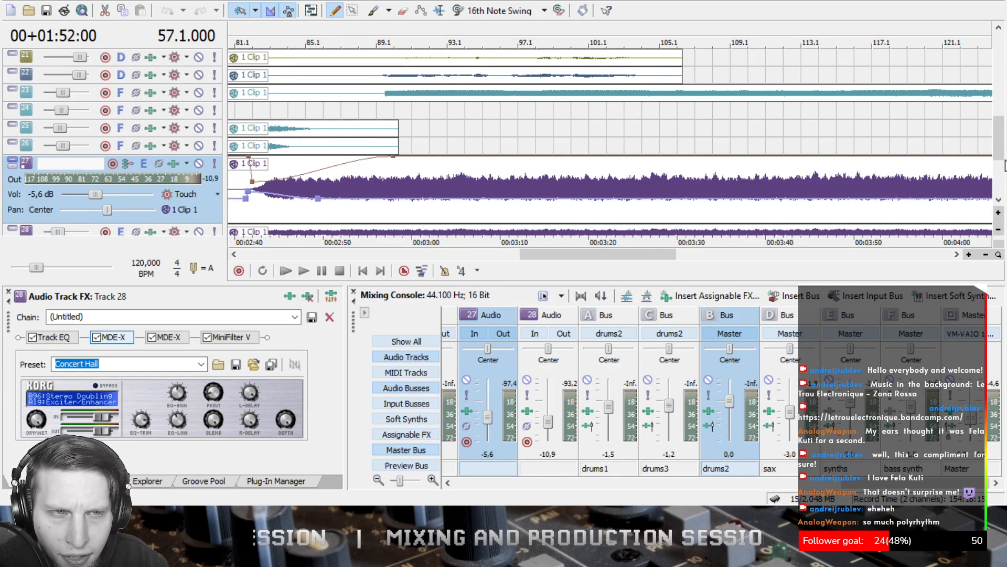
{"action": "scroll", "coordinate": [1005, 166], "scroll_direction": "down", "scroll_amount": 3}
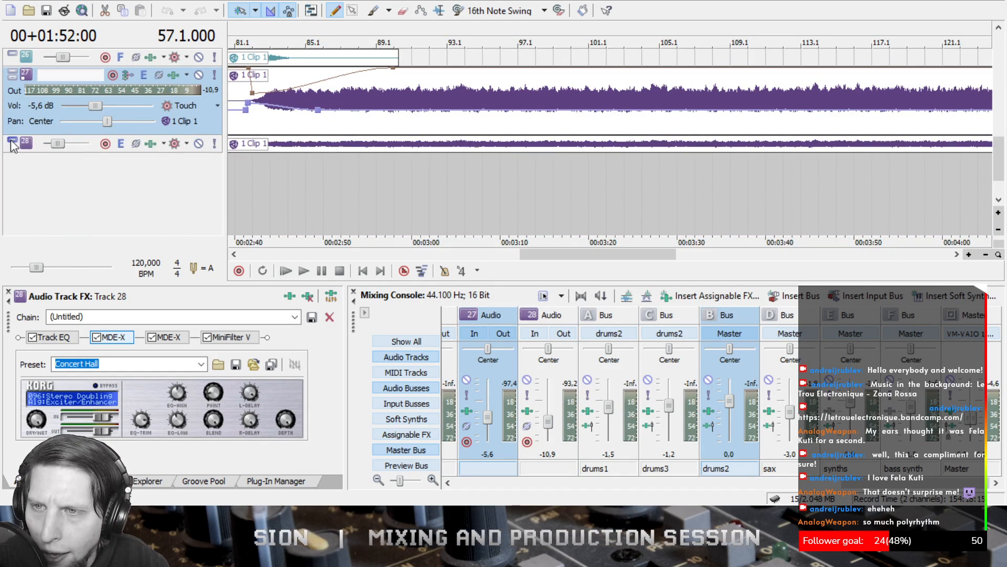
{"action": "left_click", "coordinate": [12, 142]}
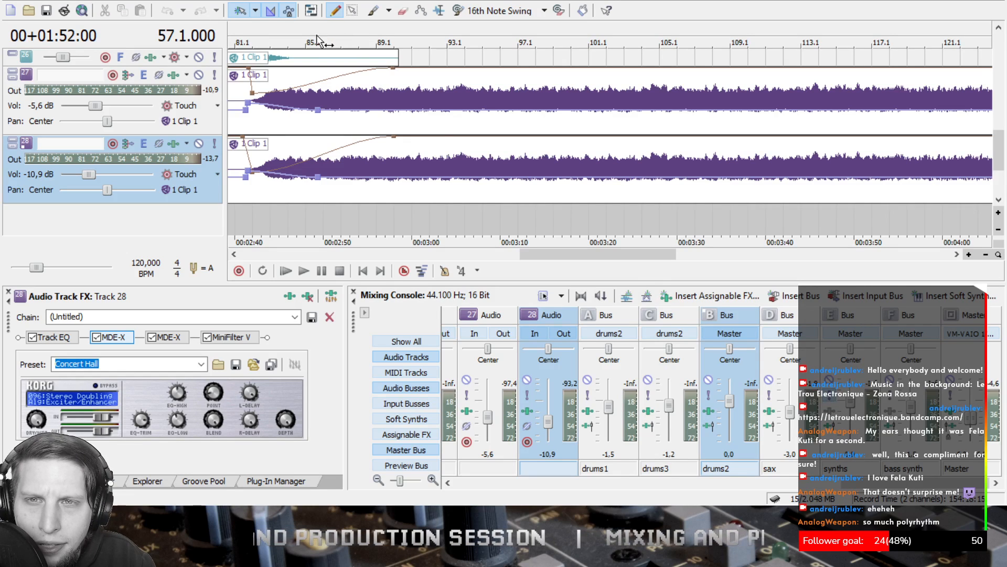
- Play from bar 86 and compare the sound with track 28's first MDE-X bypassed and active, then stop playback
{"action": "left_click", "coordinate": [305, 271]}
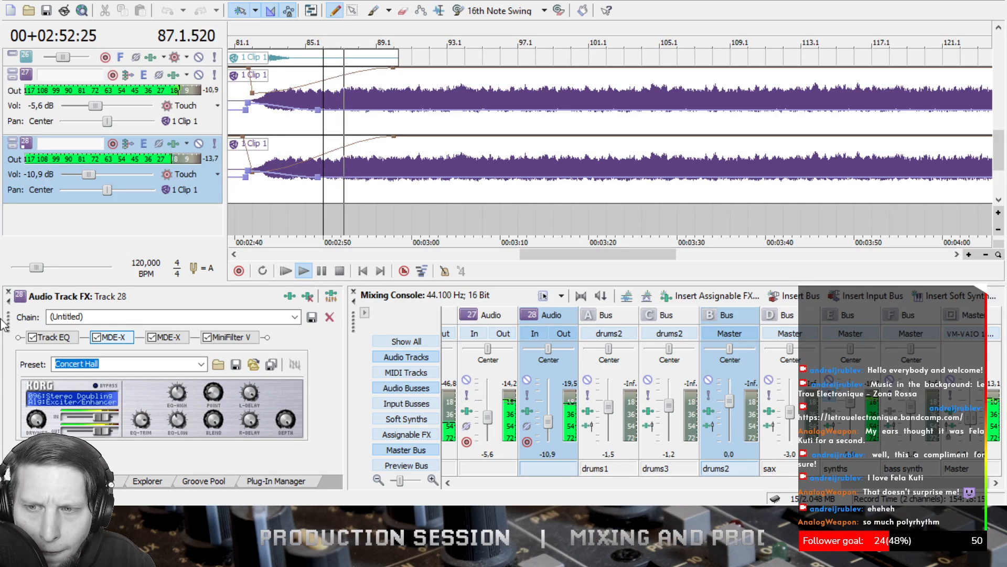
{"action": "left_click", "coordinate": [97, 386]}
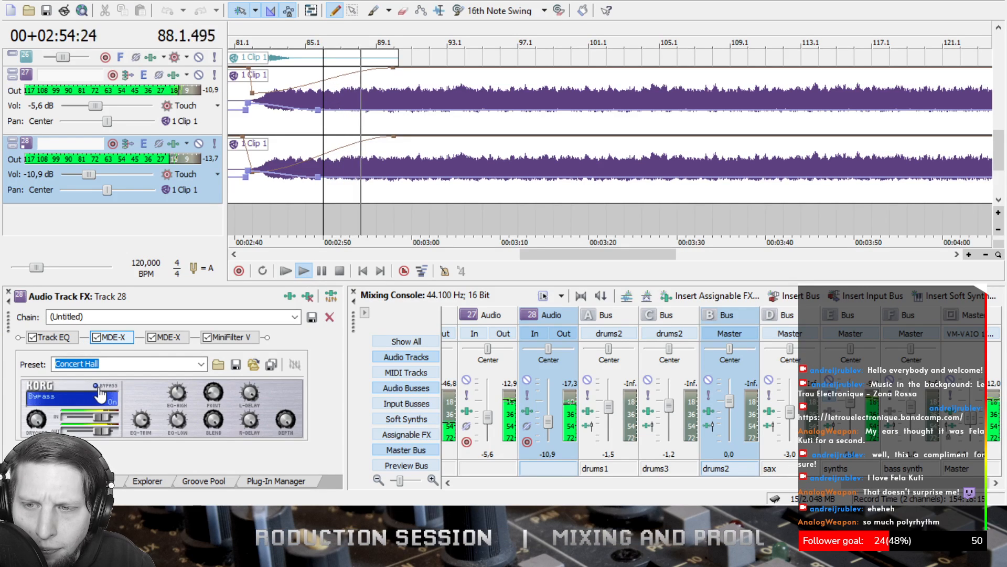
{"action": "left_click", "coordinate": [99, 387]}
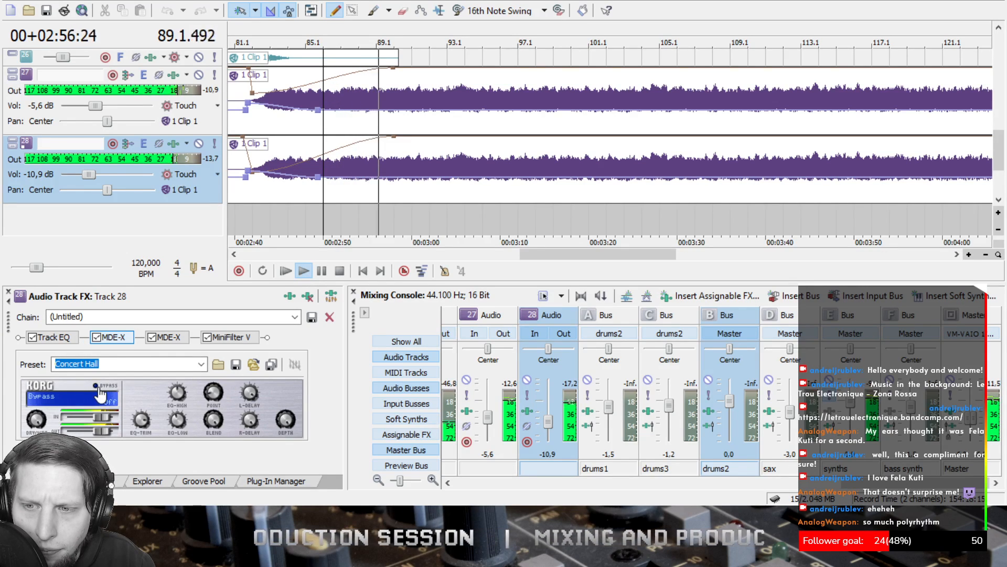
{"action": "left_click", "coordinate": [99, 387]}
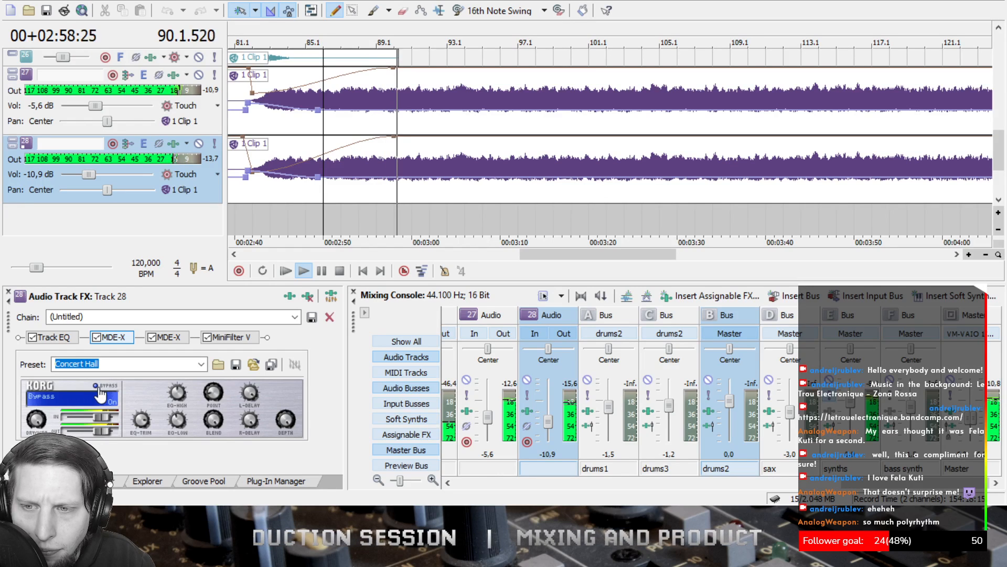
{"action": "left_click", "coordinate": [99, 388]}
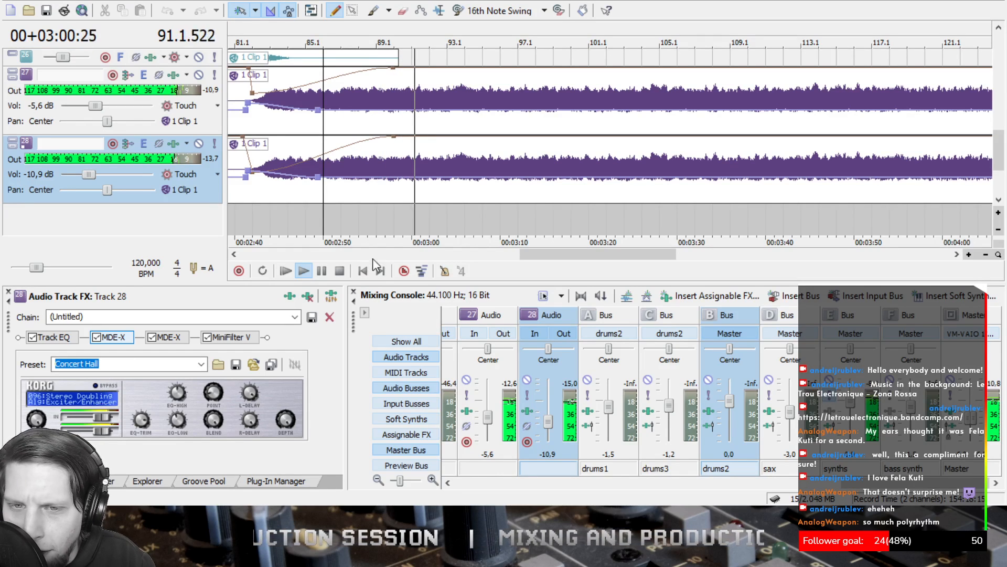
{"action": "left_click", "coordinate": [339, 272]}
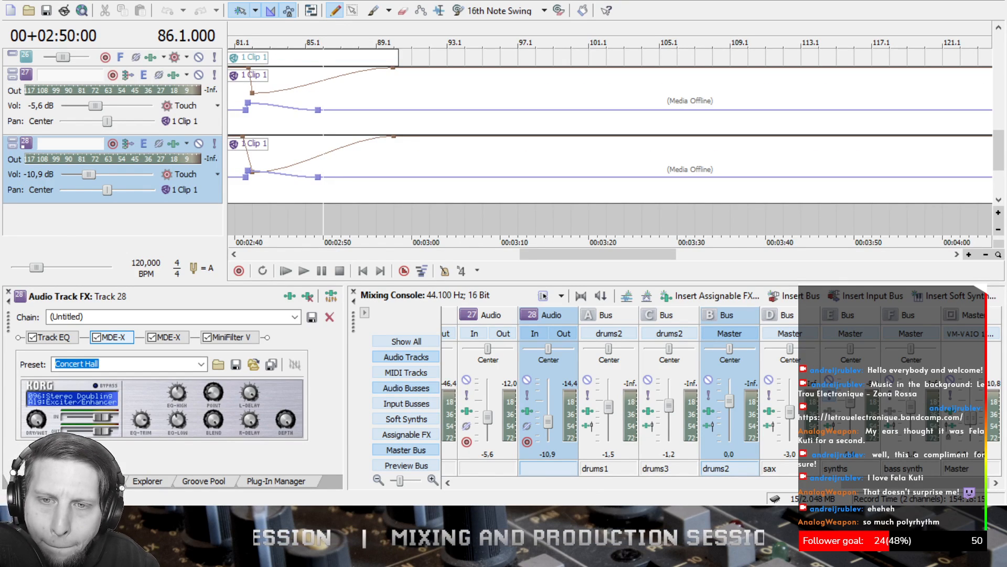
- Look over the drums1, drums3 and drums2 buses and their routing in the mixing console
{"action": "scroll", "coordinate": [679, 421], "scroll_direction": "down", "scroll_amount": 1}
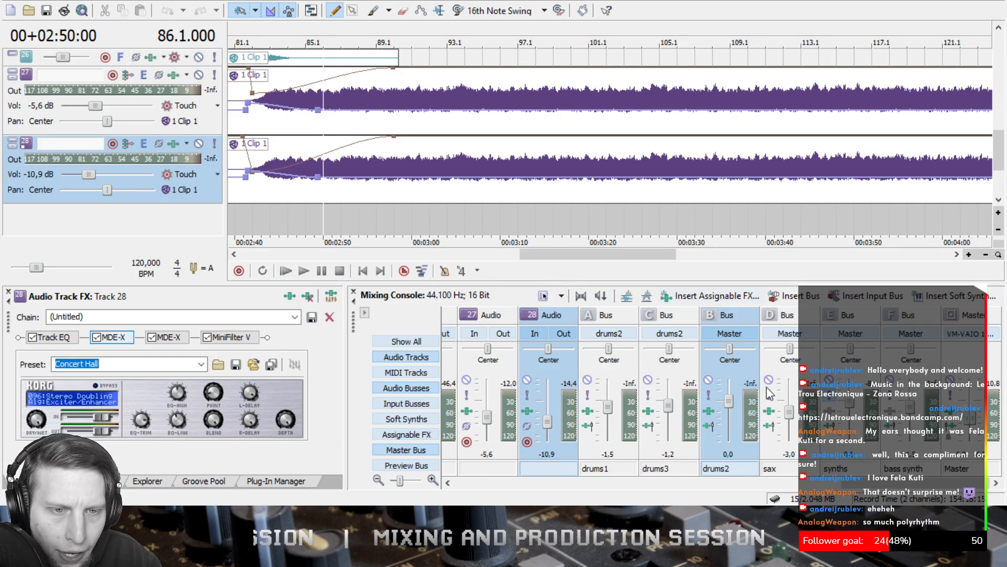
{"action": "mouse_move", "coordinate": [875, 483]}
{"action": "left_mouse_down"}
{"action": "mouse_move", "coordinate": [835, 483]}
{"action": "mouse_move", "coordinate": [889, 484]}
{"action": "left_mouse_up"}
{"action": "left_click", "coordinate": [632, 466]}
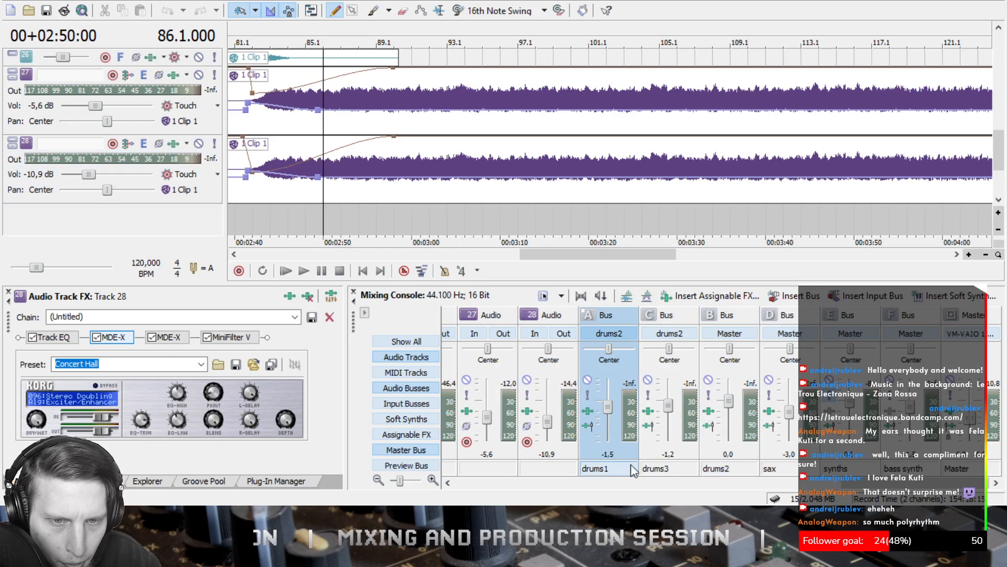
{"action": "left_click", "coordinate": [667, 472]}
{"action": "left_click", "coordinate": [725, 468]}
{"action": "left_click", "coordinate": [681, 477]}
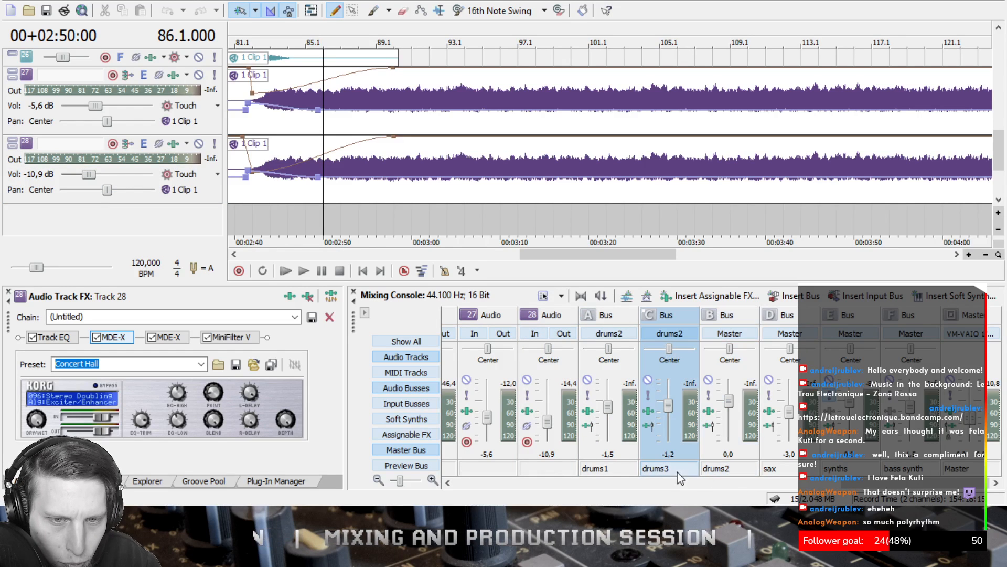
{"action": "left_click", "coordinate": [611, 467]}
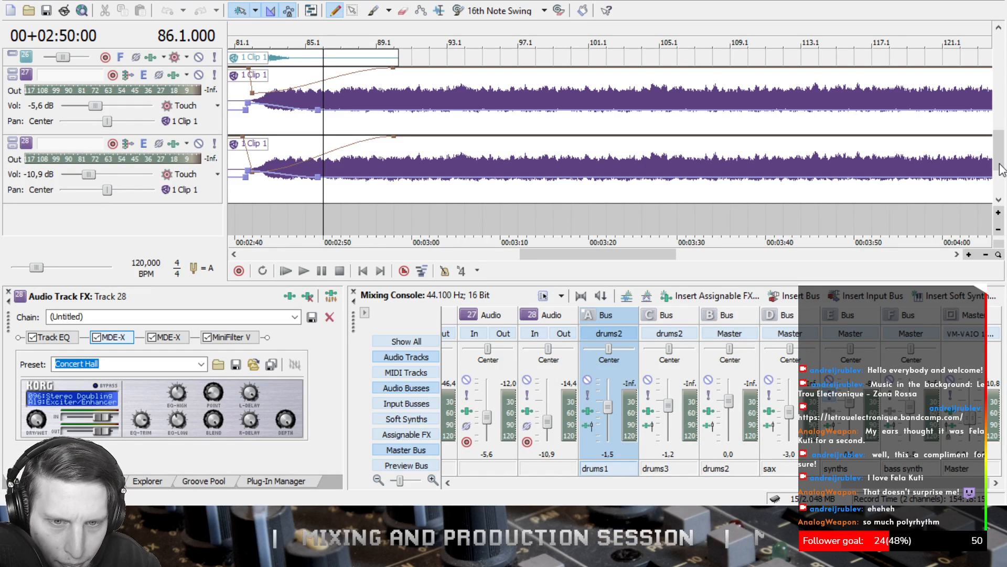
- Collapse tracks 27 and 28 back to their minimized height in the track list
{"action": "mouse_move", "coordinate": [1002, 169]}
{"action": "left_mouse_down"}
{"action": "mouse_move", "coordinate": [1005, 66]}
{"action": "mouse_move", "coordinate": [1005, 158]}
{"action": "left_mouse_up"}
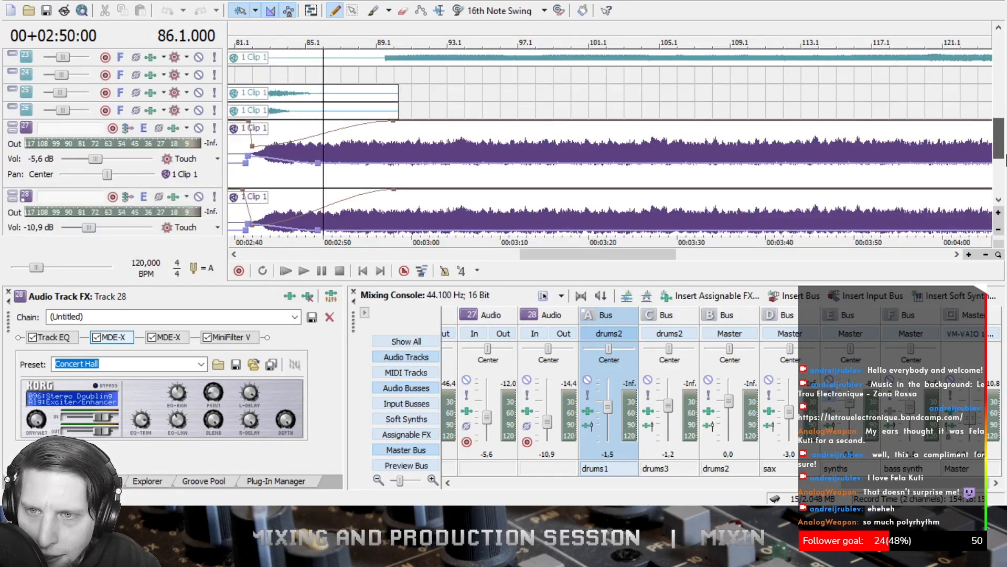
{"action": "left_click", "coordinate": [13, 127]}
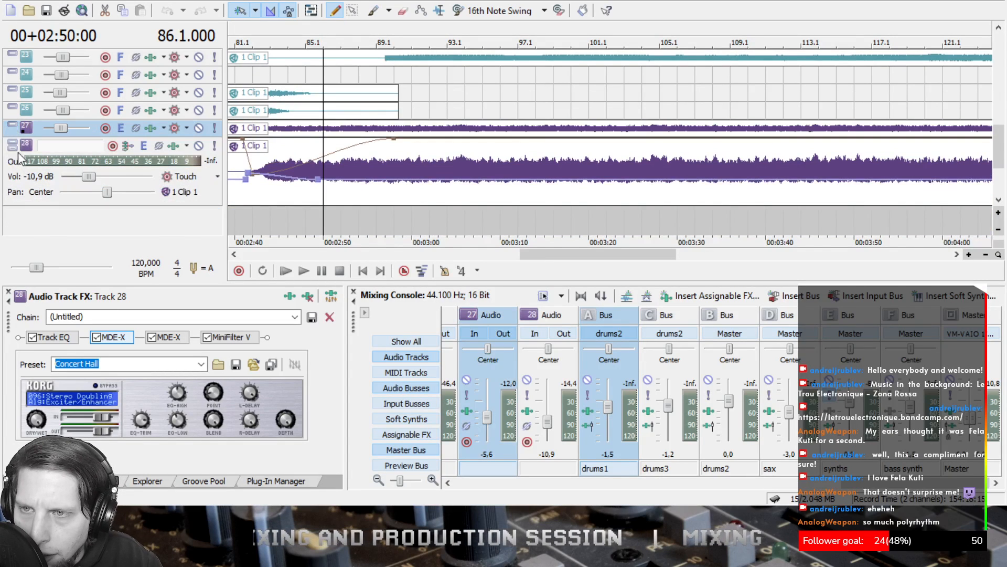
{"action": "left_click", "coordinate": [12, 145]}
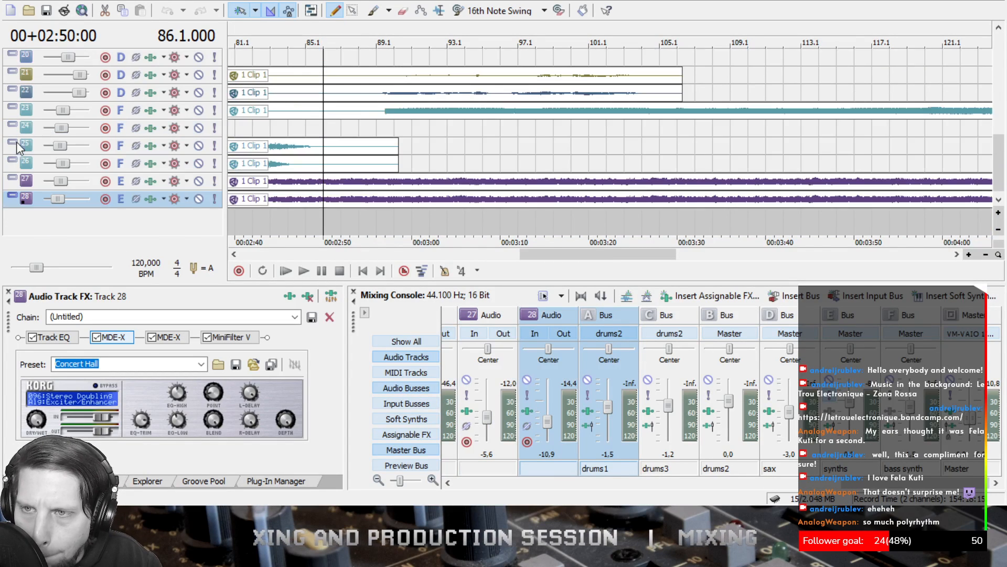
- Open the effects chain of the drums2 bus and examine the Distortion effect's graph and output controls
{"action": "left_click", "coordinate": [711, 410]}
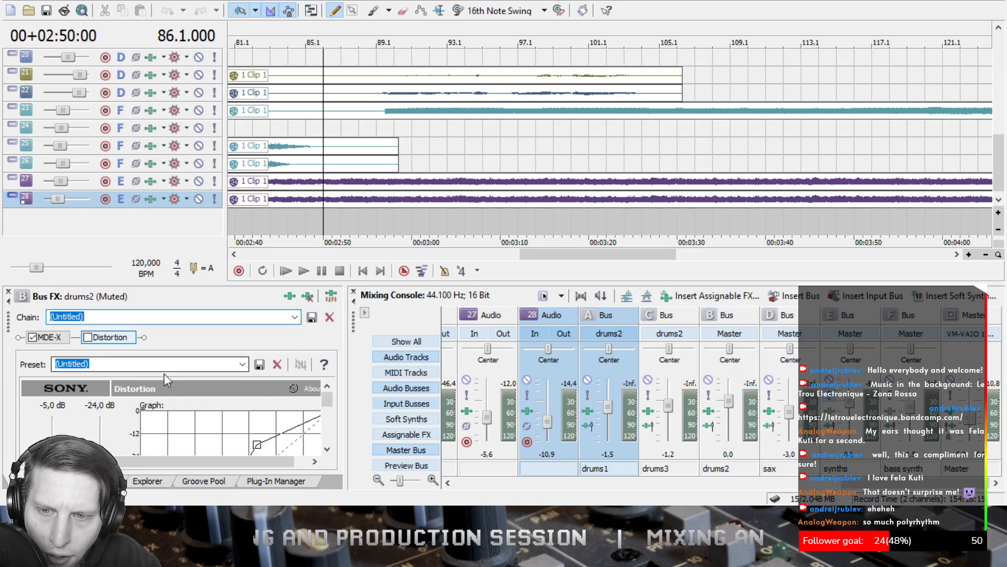
{"action": "left_click_drag", "start_coordinate": [329, 397], "coordinate": [328, 426]}
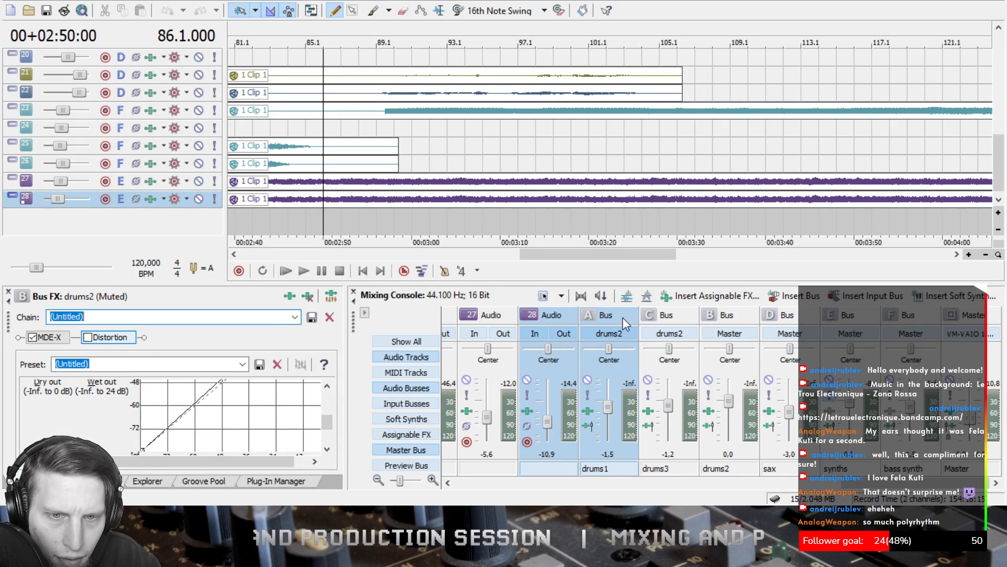
{"action": "left_click", "coordinate": [712, 413]}
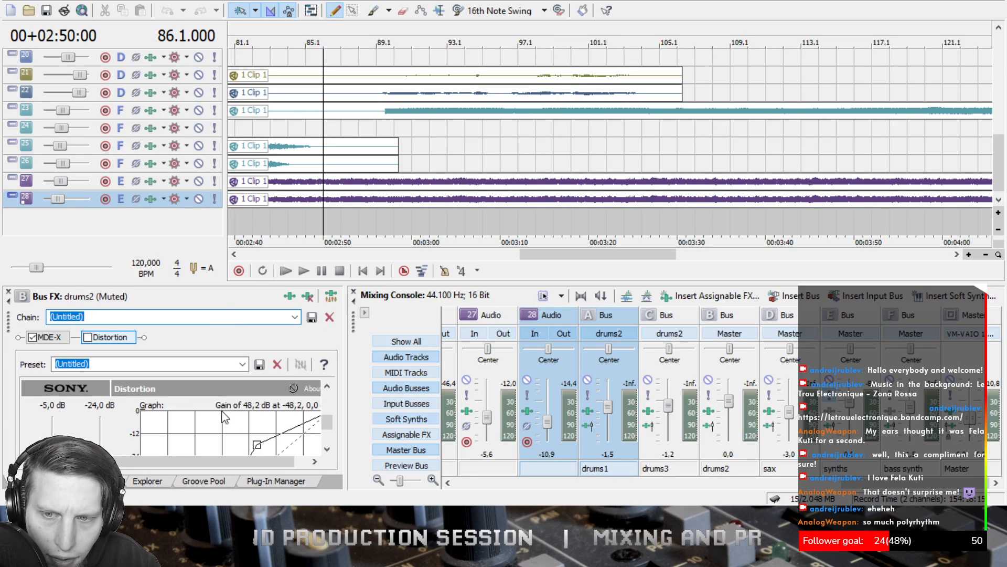
{"action": "mouse_move", "coordinate": [329, 424]}
{"action": "left_mouse_down"}
{"action": "mouse_move", "coordinate": [329, 395]}
{"action": "mouse_move", "coordinate": [331, 426]}
{"action": "left_mouse_up"}
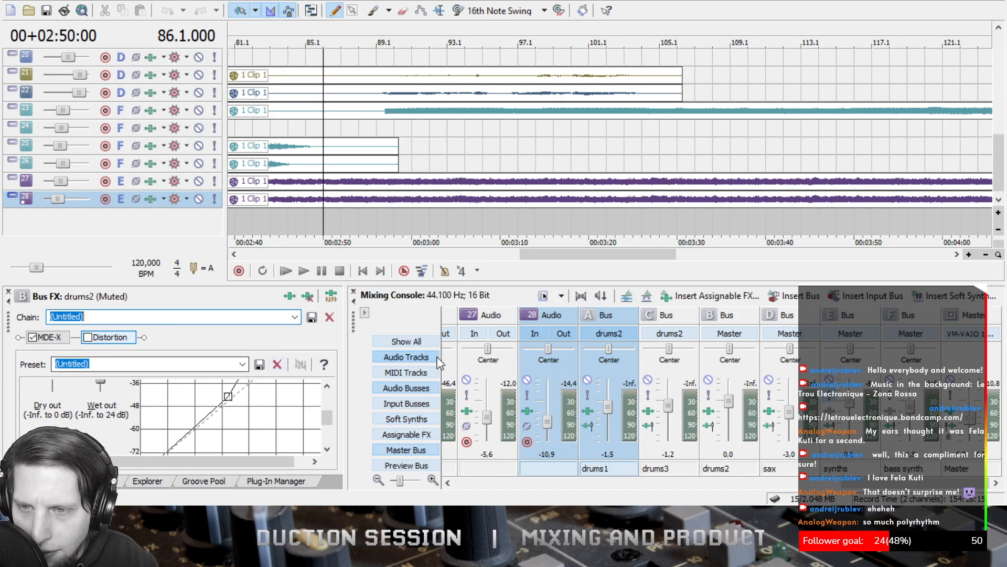
- Look over the upper tracks with their clips laid out across the whole song timeline
{"action": "left_click_drag", "start_coordinate": [1002, 181], "coordinate": [1003, 46]}
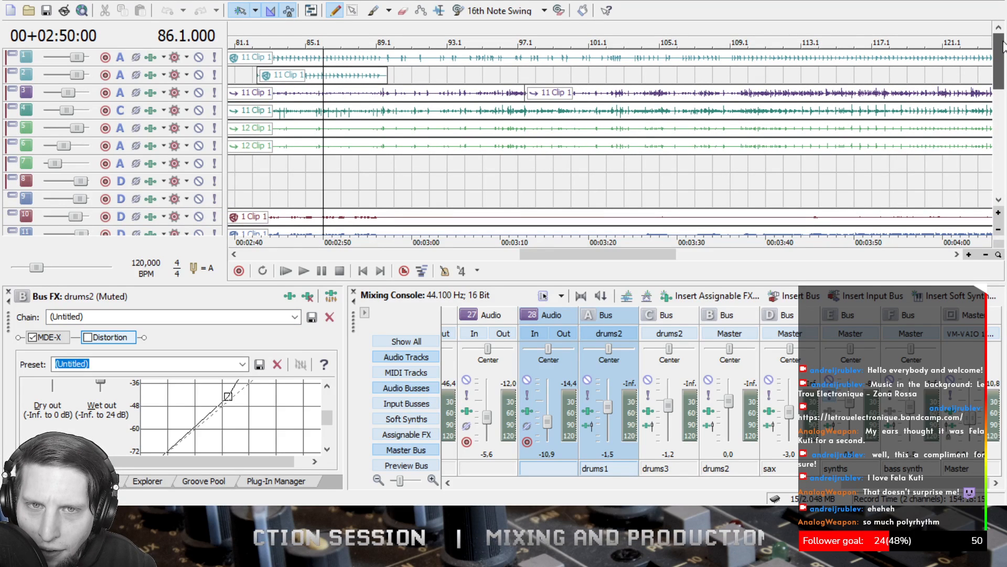
{"action": "left_click_drag", "start_coordinate": [1003, 46], "coordinate": [1003, 86]}
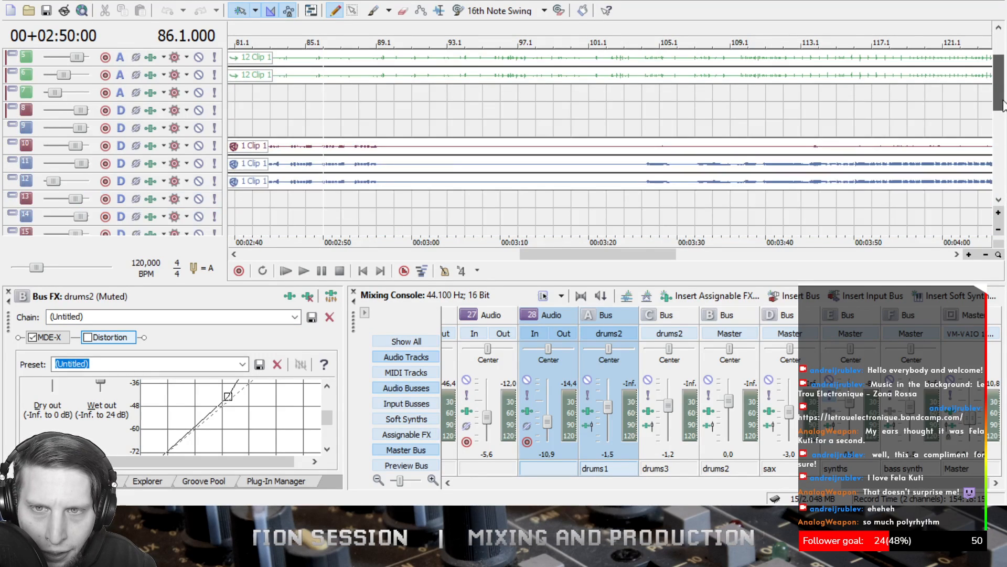
{"action": "scroll", "coordinate": [477, 165], "scroll_direction": "down", "scroll_amount": 5}
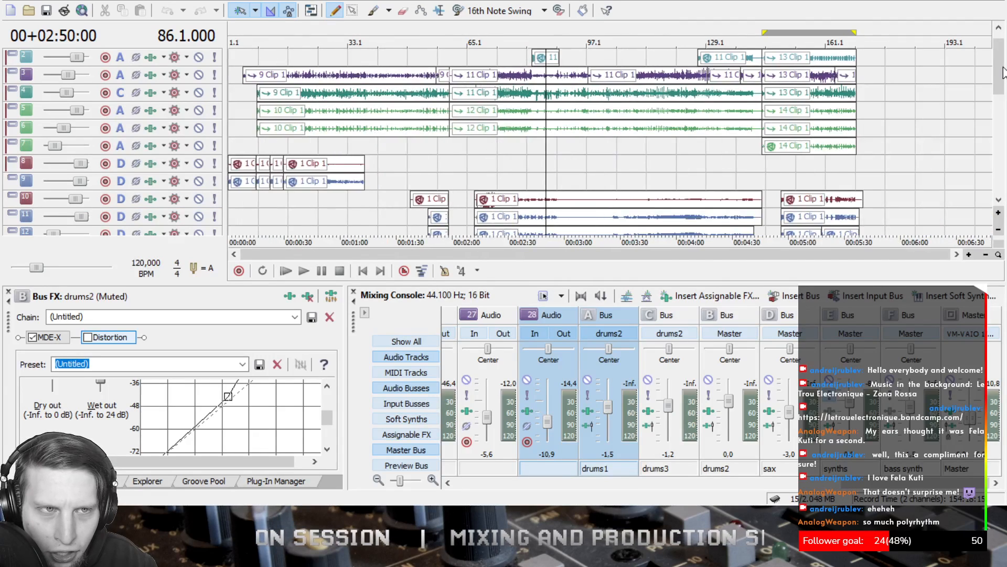
{"action": "left_click_drag", "start_coordinate": [1003, 72], "coordinate": [999, 27]}
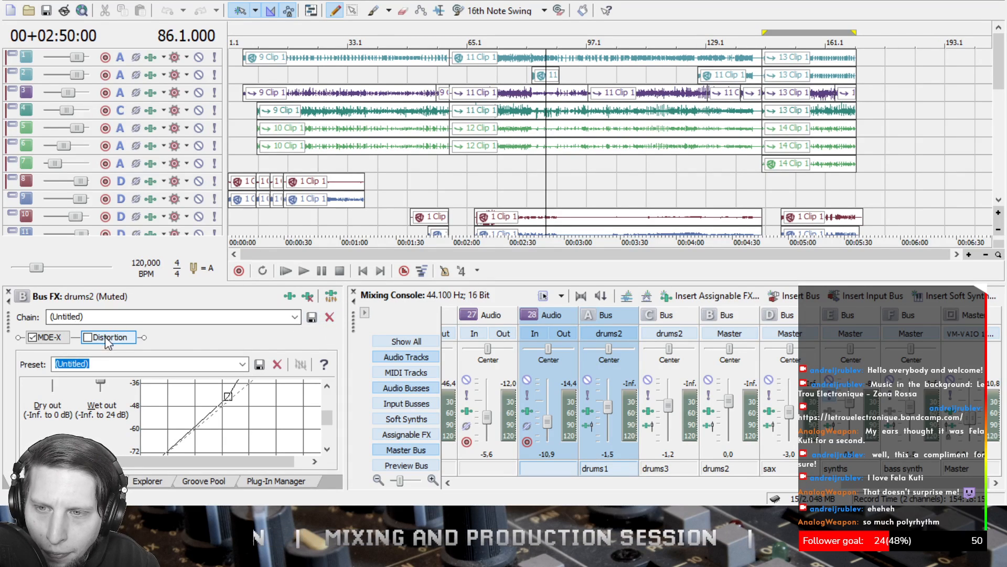
- Remove the Distortion effect from the drums2 bus and bring up the Track Compressor in the drums1 bus's effects chain
{"action": "left_click", "coordinate": [308, 298]}
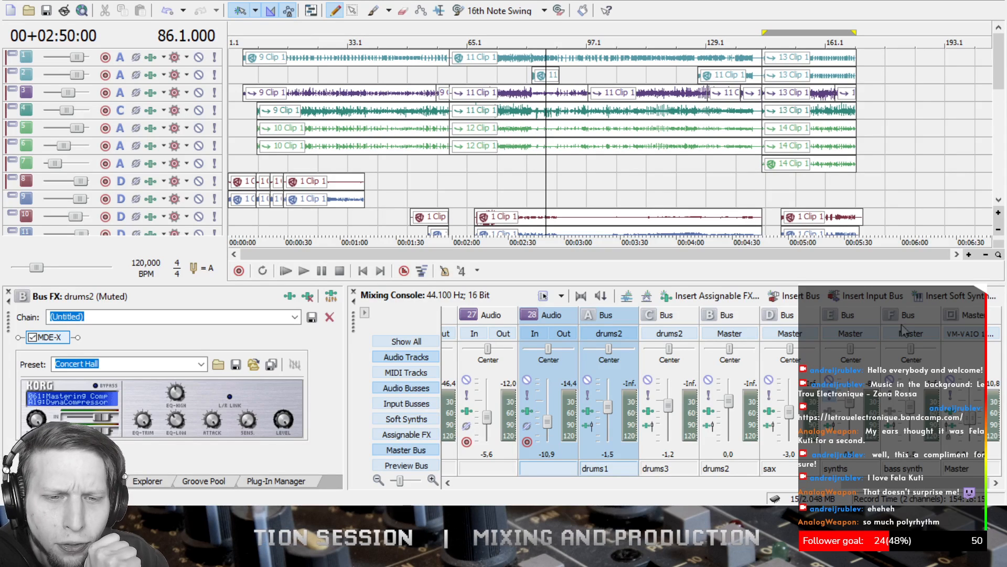
{"action": "left_click", "coordinate": [580, 409]}
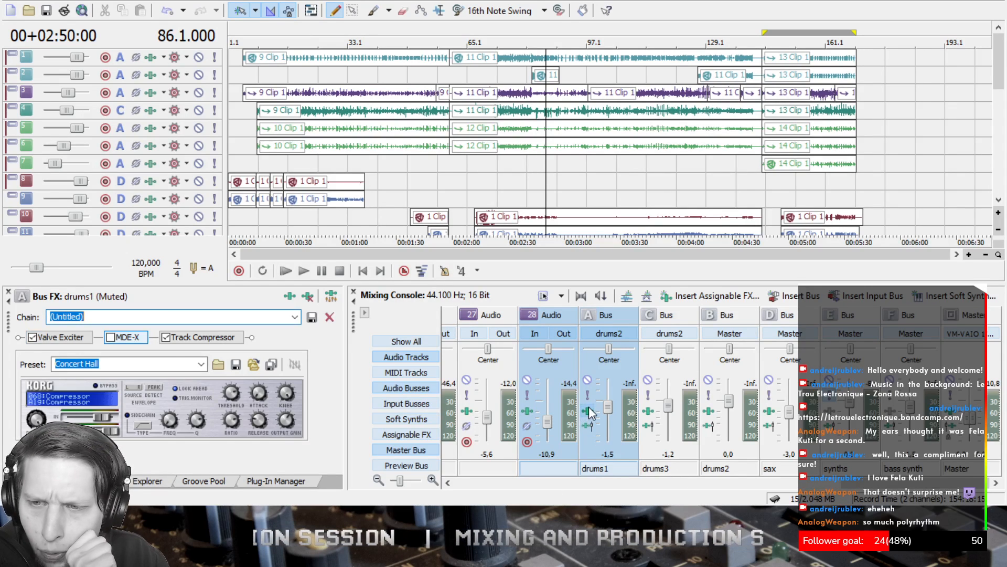
{"action": "left_click", "coordinate": [215, 338]}
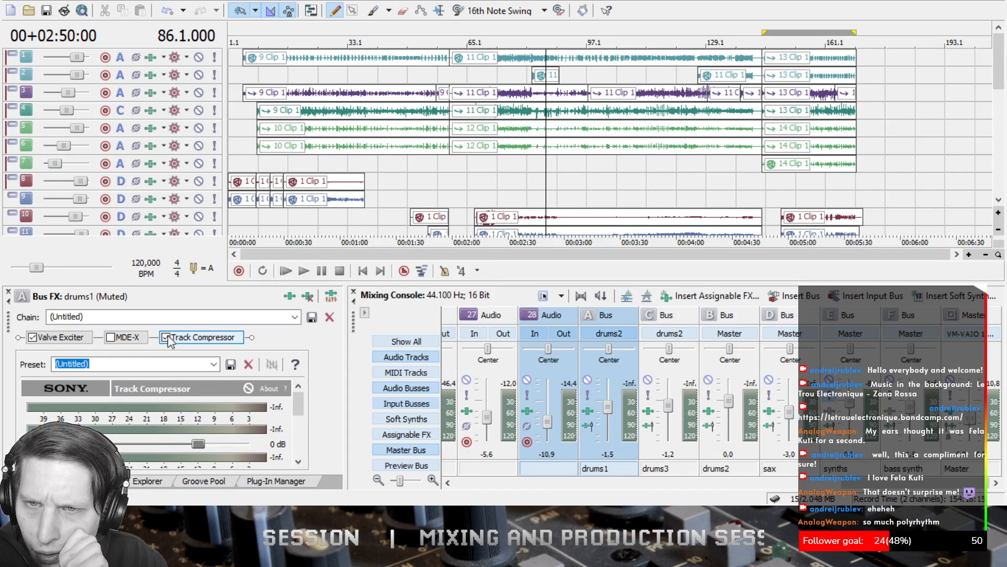
- Solo the drums1 bus and listen to it from 00:02:50
{"action": "left_click", "coordinate": [634, 316]}
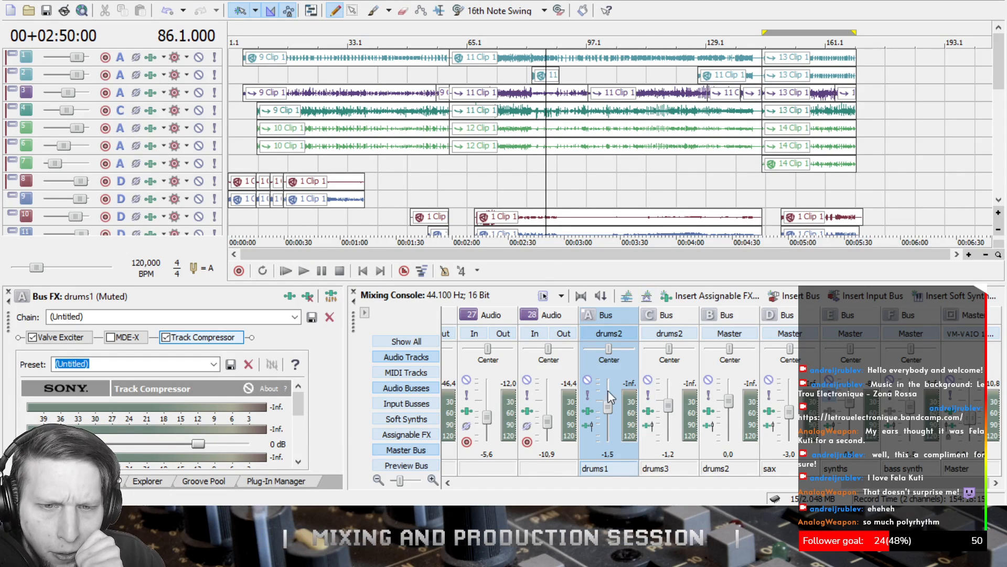
{"action": "left_click", "coordinate": [588, 394]}
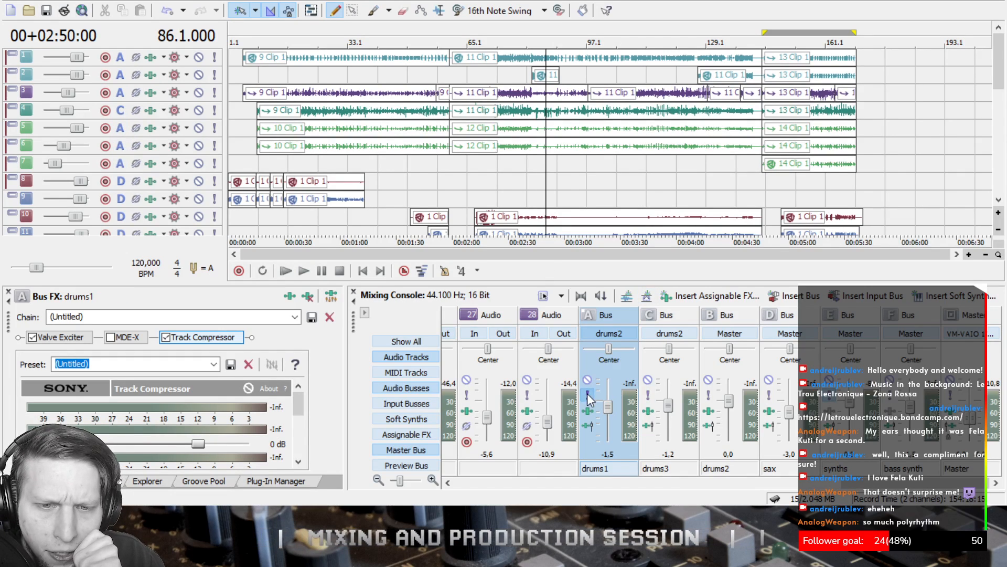
{"action": "left_click", "coordinate": [304, 271]}
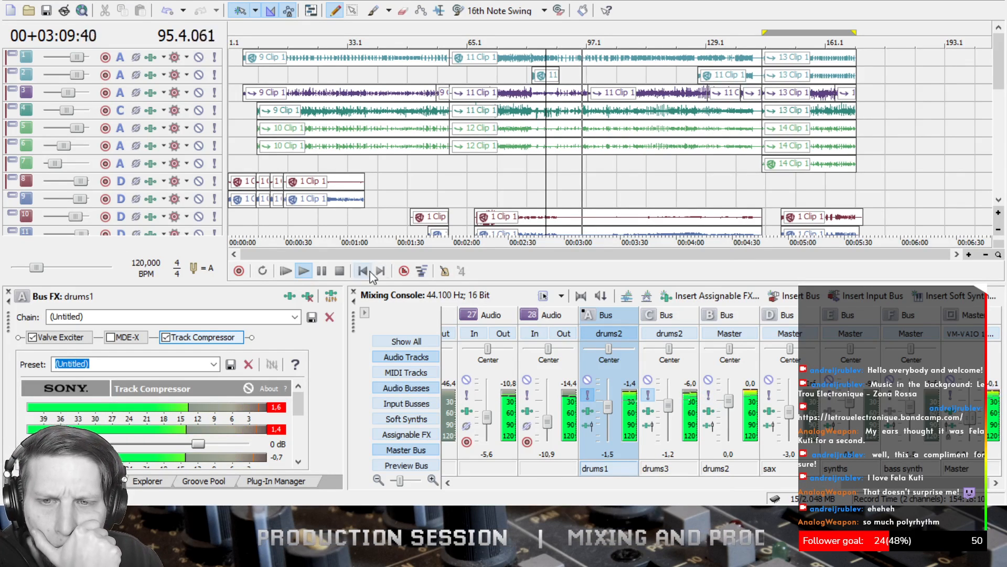
{"action": "left_click", "coordinate": [341, 272]}
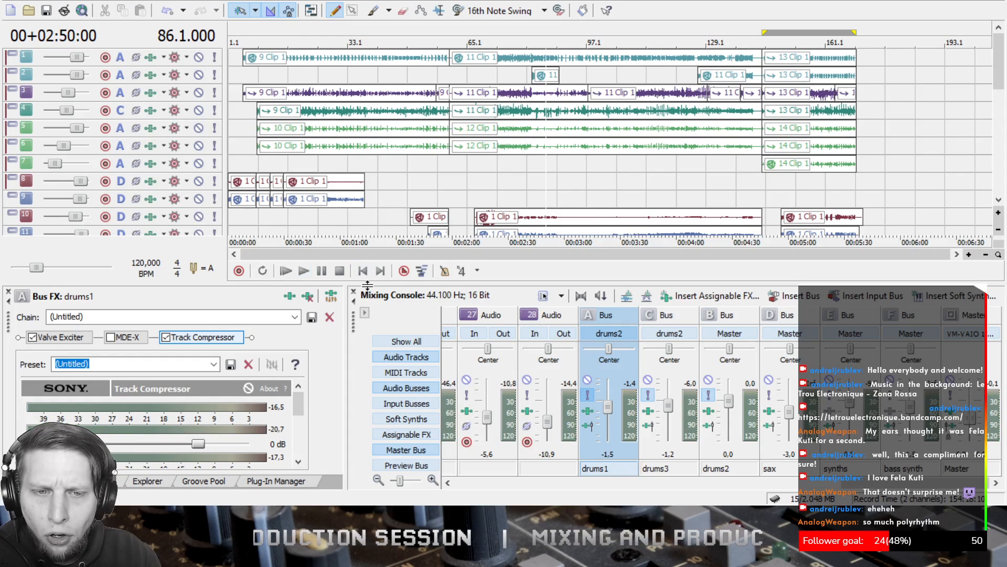
- Unsolo the drums1 bus and listen briefly to the full mix from 00:02:50
{"action": "left_click", "coordinate": [587, 395]}
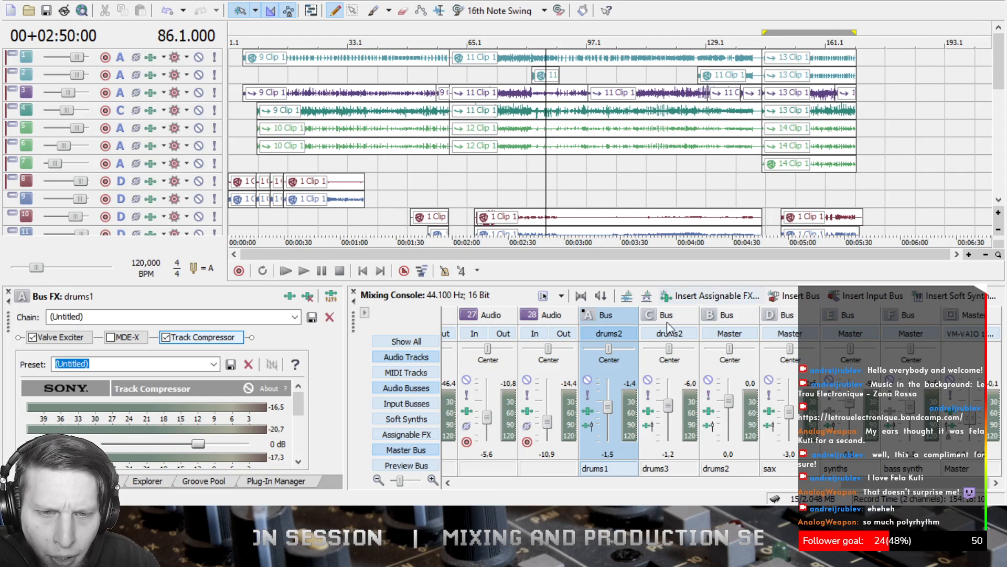
{"action": "left_click", "coordinate": [304, 271]}
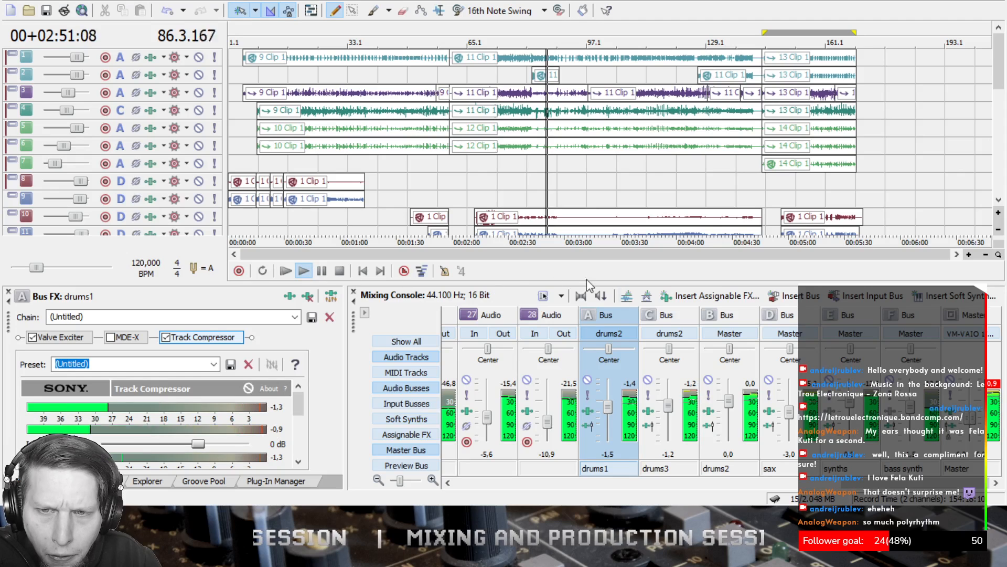
{"action": "left_click", "coordinate": [340, 271]}
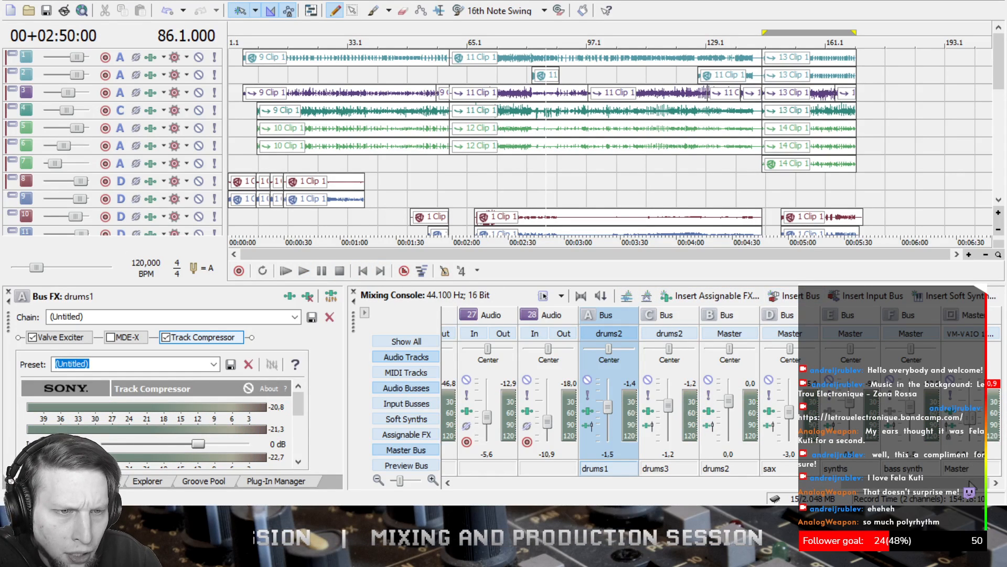
- Open the master bus's effects chain, then bypass and remove both Track Compressors
{"action": "left_click", "coordinate": [950, 426]}
{"action": "left_click", "coordinate": [98, 339]}
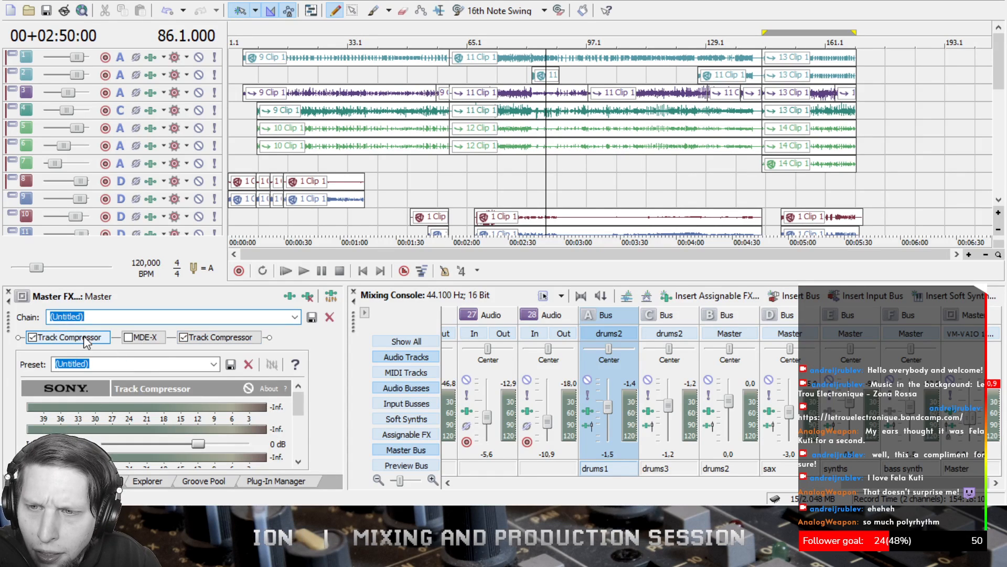
{"action": "left_click", "coordinate": [180, 338]}
{"action": "left_click", "coordinate": [32, 337]}
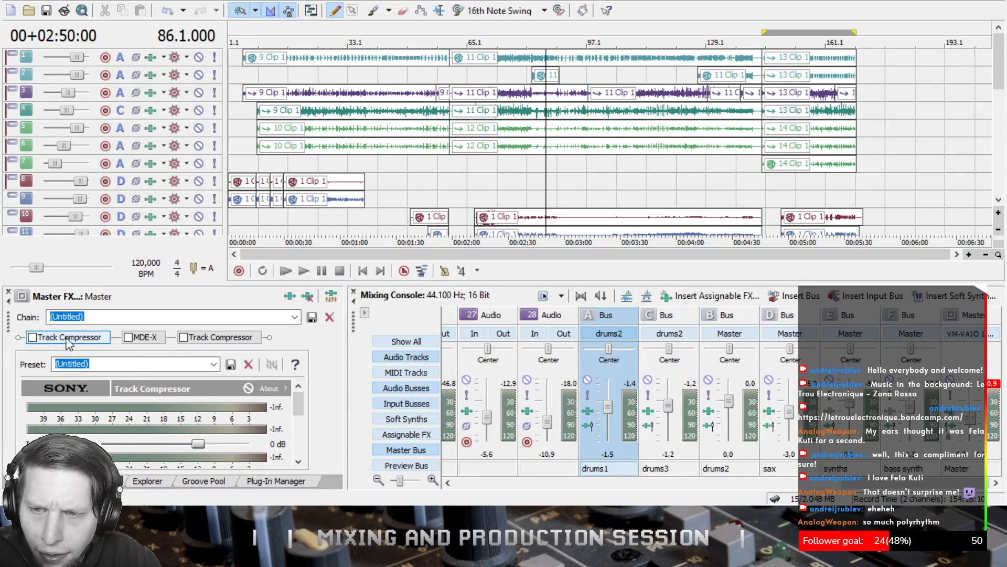
{"action": "left_click", "coordinate": [307, 297]}
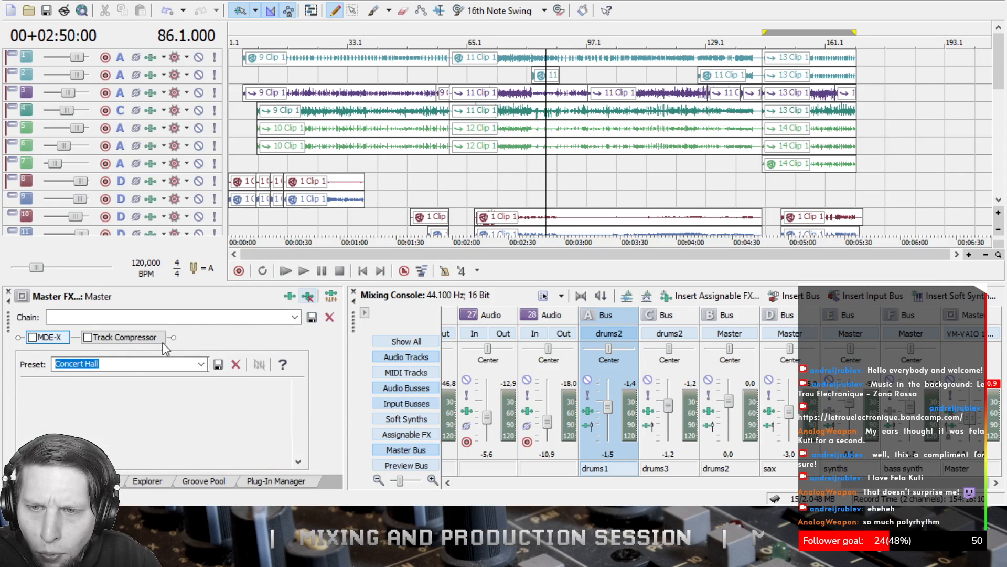
{"action": "left_click", "coordinate": [150, 338]}
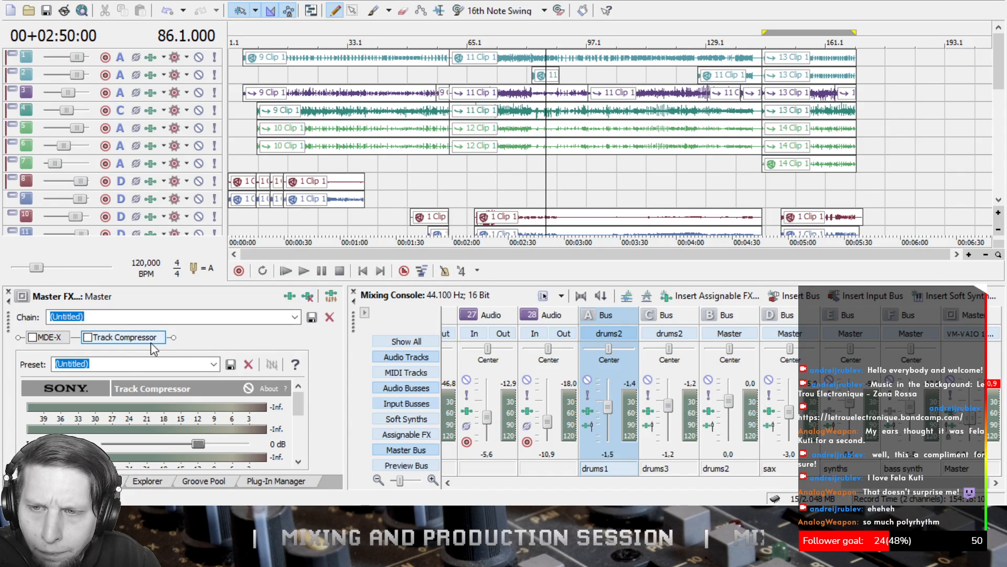
{"action": "left_click", "coordinate": [307, 297]}
- Load the Analog Limiter preset in the master's remaining MDE-X, adjust its band offsets and enable the effect
{"action": "left_click", "coordinate": [51, 336]}
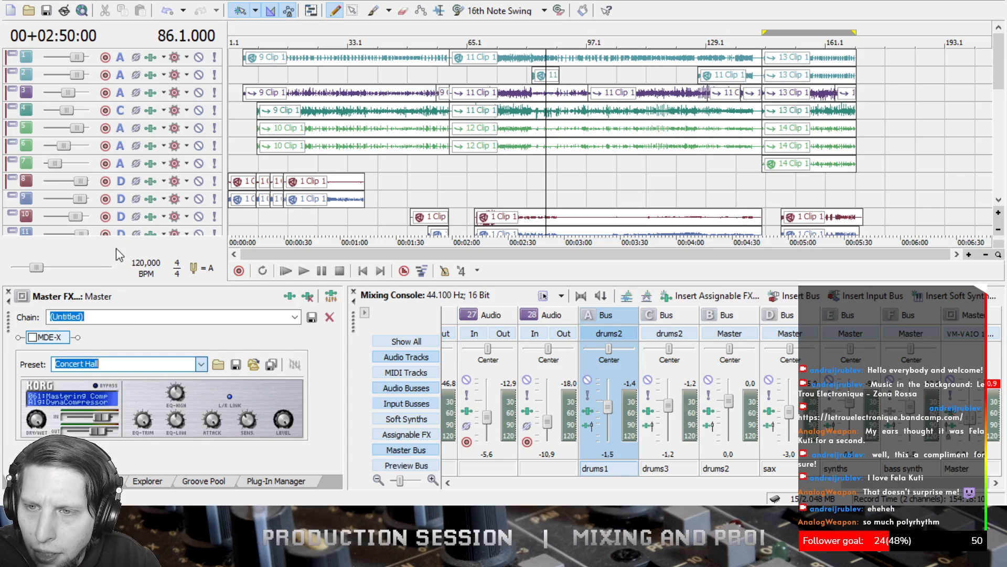
{"action": "left_click", "coordinate": [107, 298]}
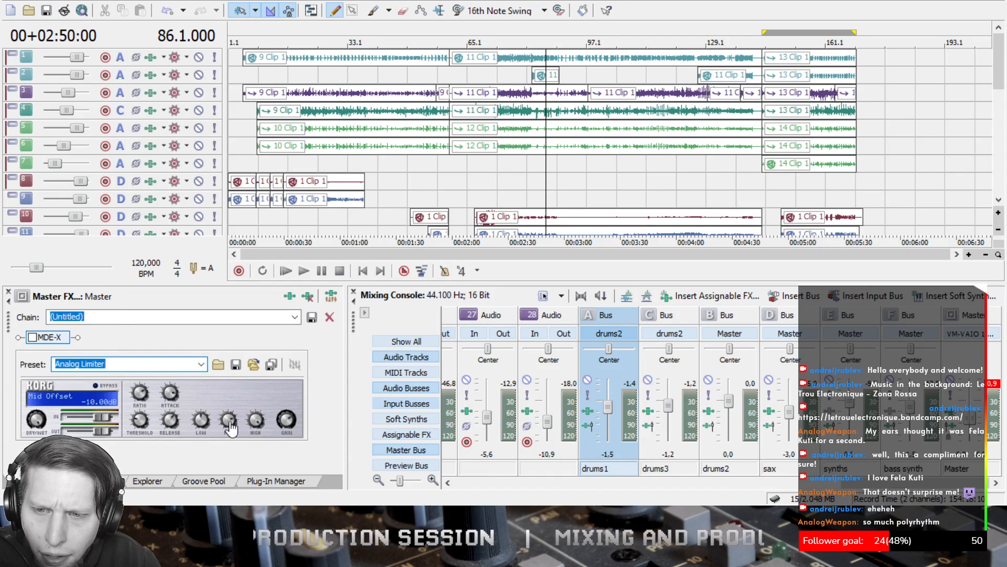
{"action": "left_click_drag", "start_coordinate": [230, 423], "coordinate": [260, 429]}
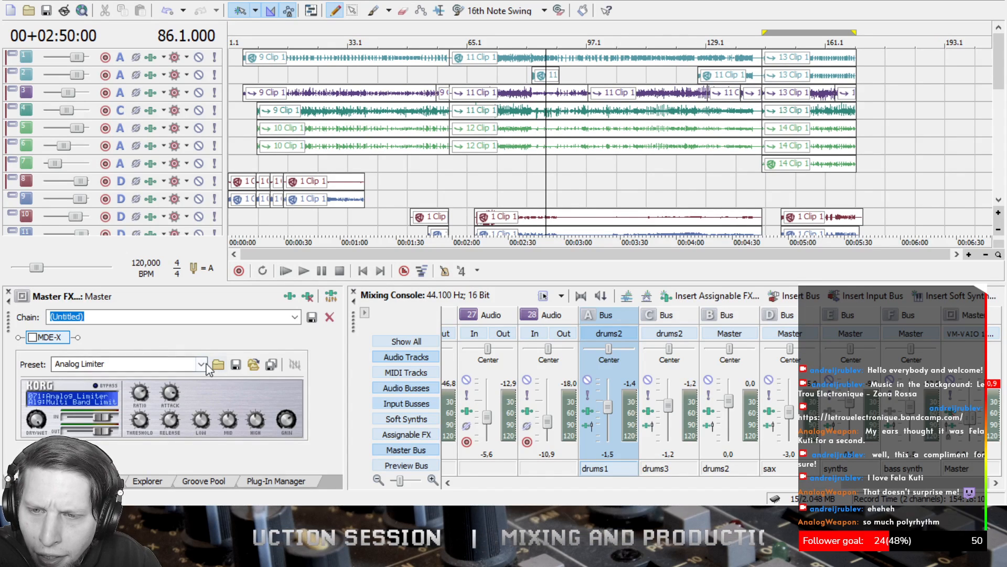
{"action": "left_click", "coordinate": [33, 338]}
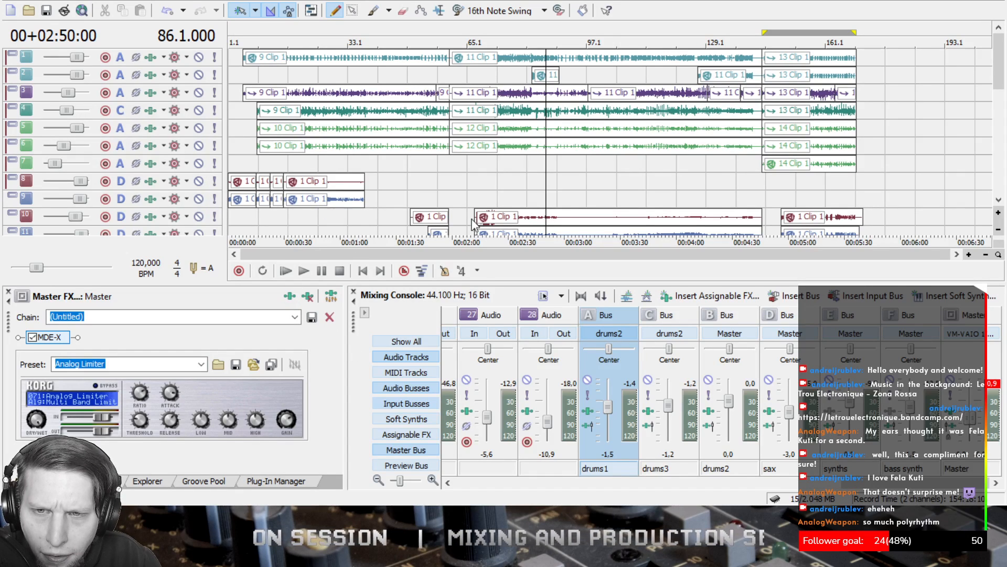
- Add two more MDE-X effects to the master and give the second the Analog Limiter preset with a High Offset of -14.40 dB
{"action": "left_click", "coordinate": [104, 339]}
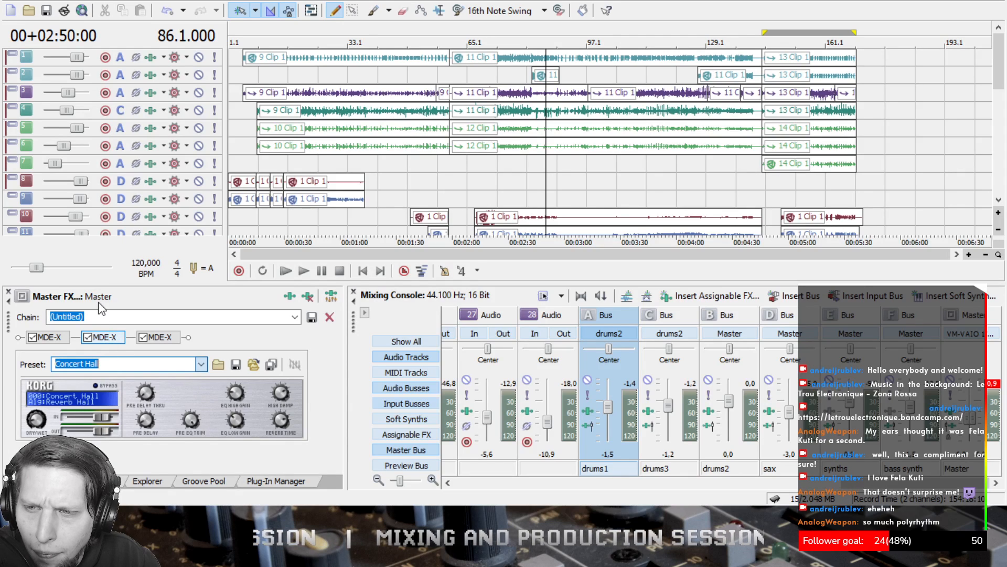
{"action": "left_click", "coordinate": [96, 329]}
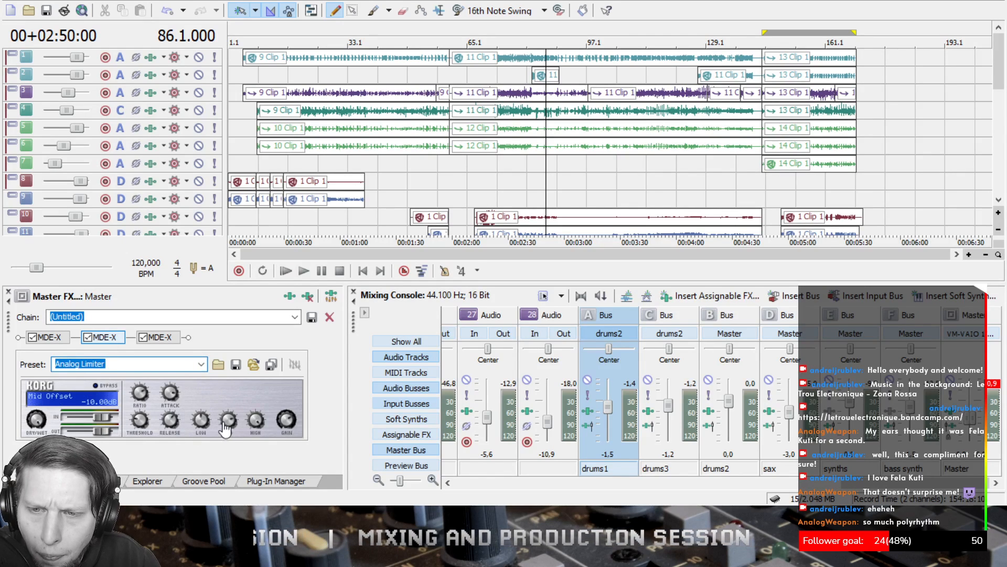
{"action": "left_click", "coordinate": [225, 428]}
{"action": "left_click_drag", "start_coordinate": [266, 417], "coordinate": [263, 445]}
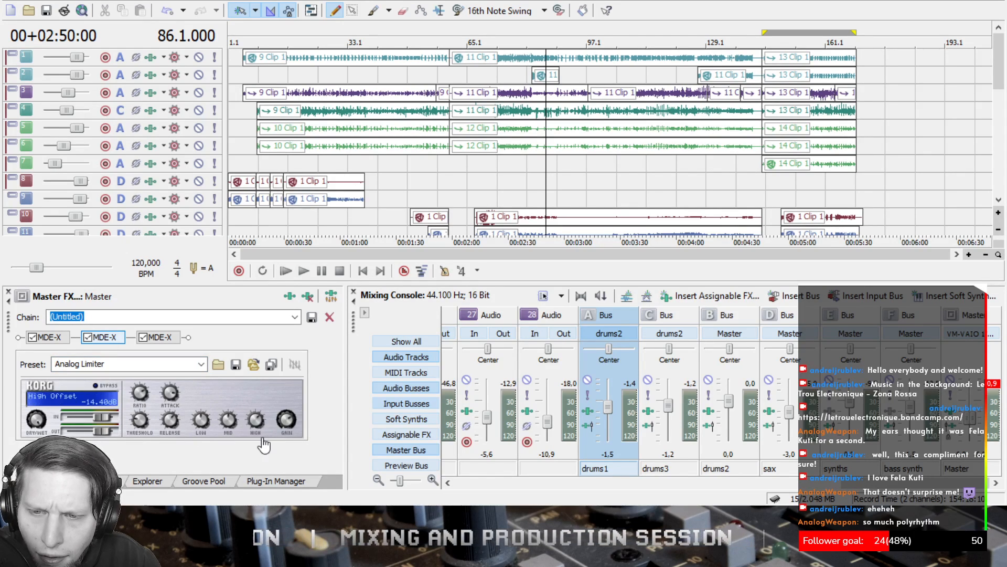
- Load the Master CD preset in the master's third MDE-X and set its Threshold to -5.20 dB
{"action": "left_click", "coordinate": [158, 337]}
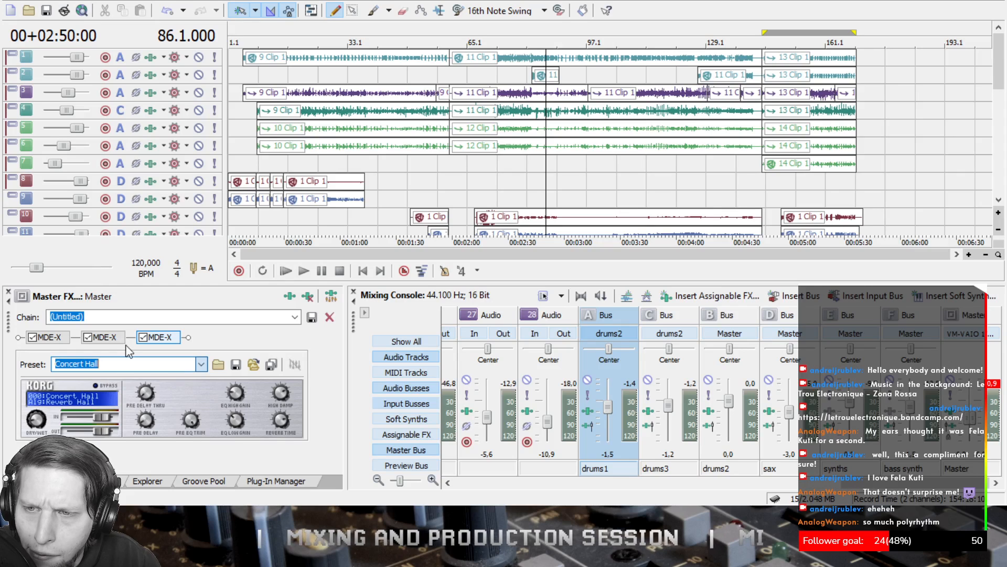
{"action": "left_click", "coordinate": [103, 310]}
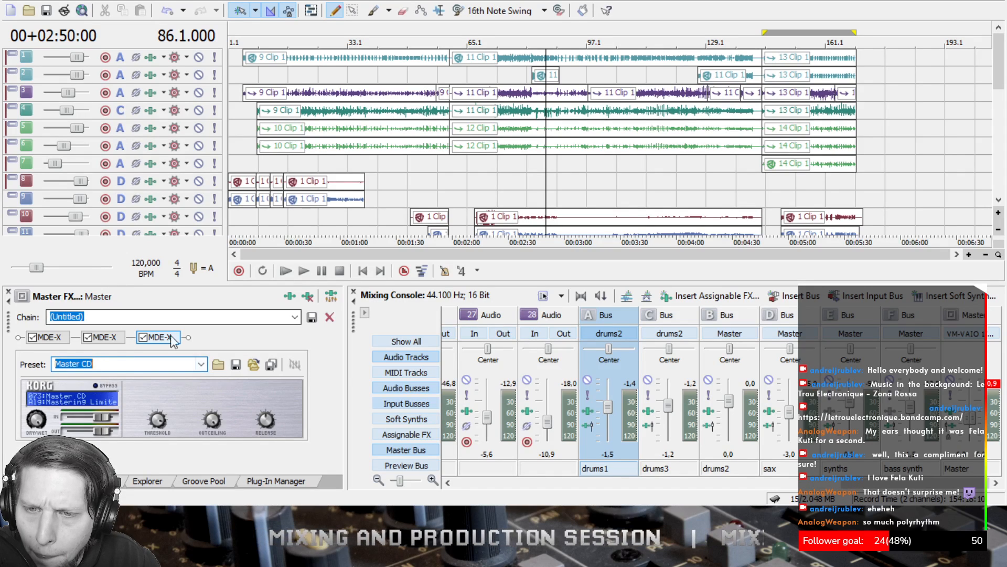
{"action": "left_click", "coordinate": [156, 422]}
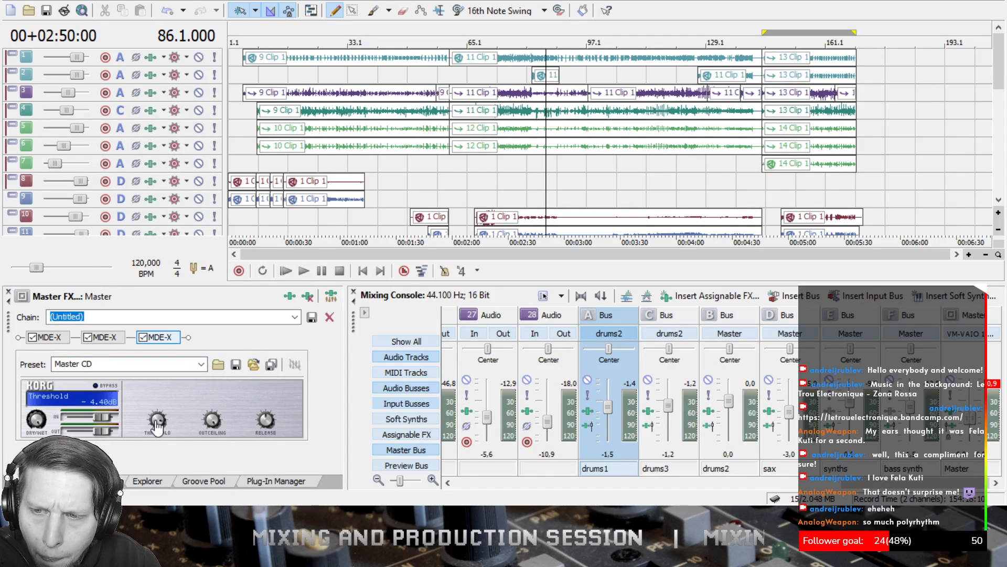
{"action": "mouse_move", "coordinate": [159, 423]}
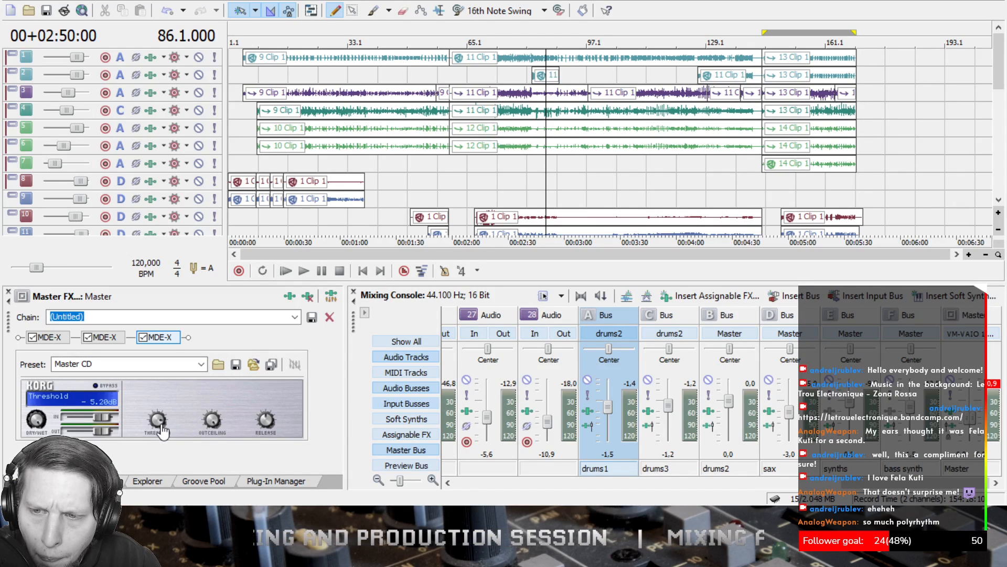
- Listen to the song's opening from the very beginning while checking the first clips up close
{"action": "left_click", "coordinate": [287, 270]}
{"action": "scroll", "coordinate": [428, 141], "scroll_direction": "up", "scroll_amount": 3}
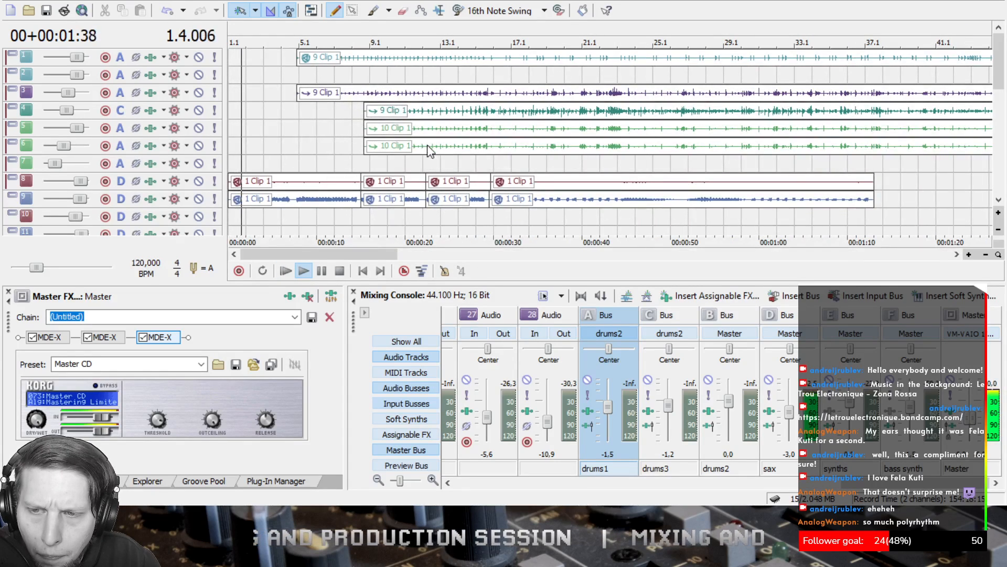
{"action": "left_click", "coordinate": [339, 271]}
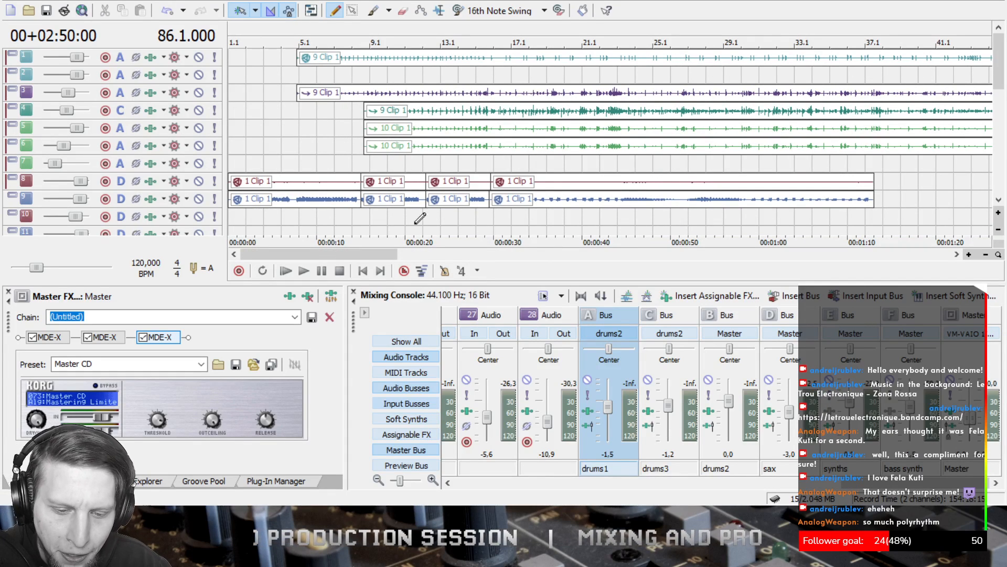
{"action": "left_click", "coordinate": [286, 272]}
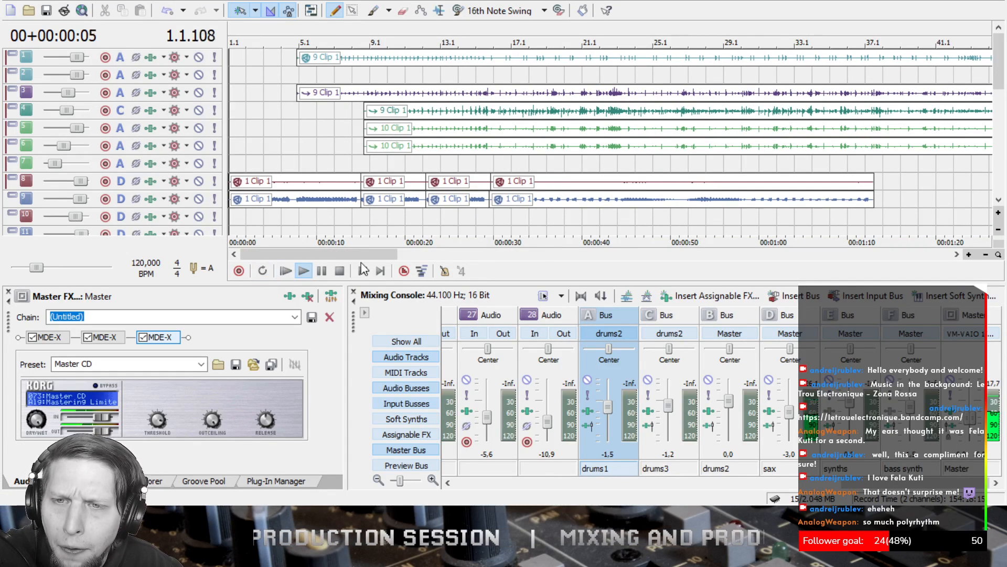
{"action": "scroll", "coordinate": [360, 203], "scroll_direction": "up", "scroll_amount": 3}
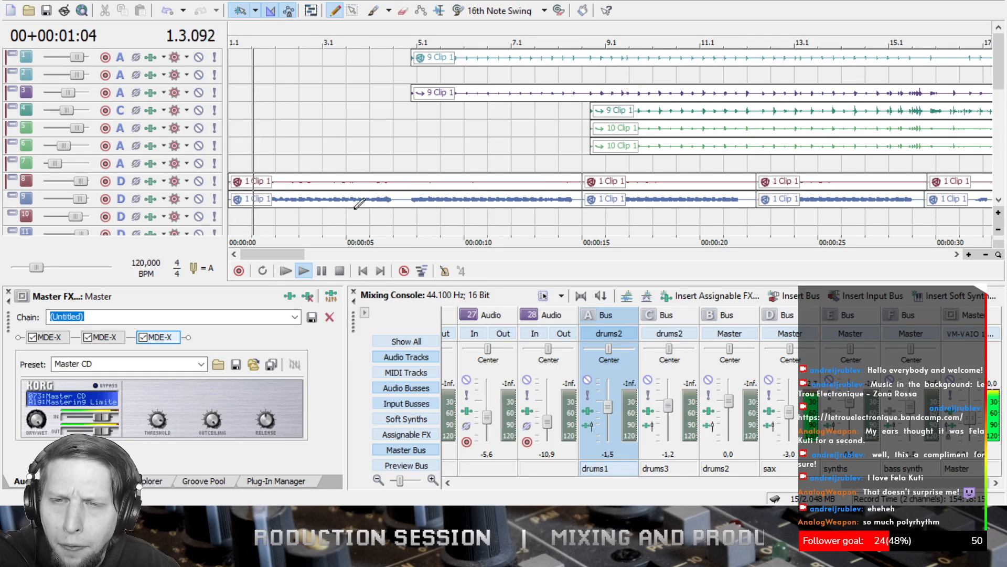
{"action": "left_click", "coordinate": [340, 271]}
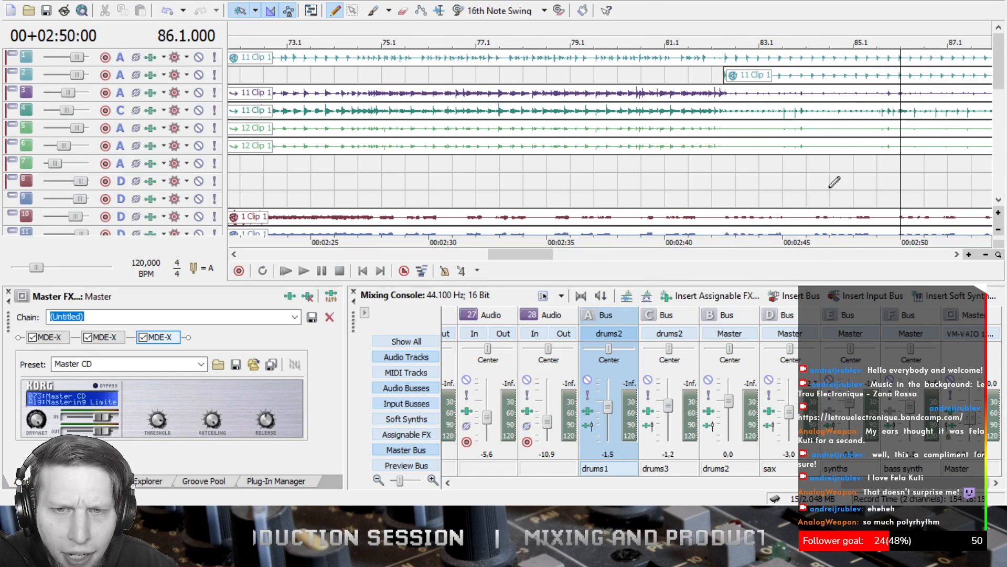
- Solo the drums2 bus and listen from just before the first drum clips at bar 5
{"action": "left_click_drag", "start_coordinate": [512, 255], "coordinate": [219, 247]}
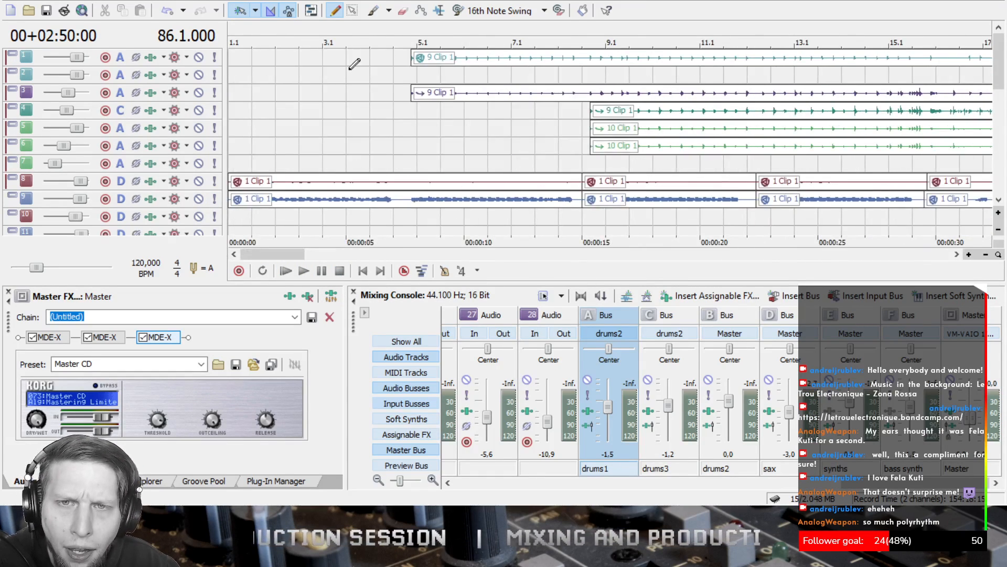
{"action": "left_click", "coordinate": [409, 33]}
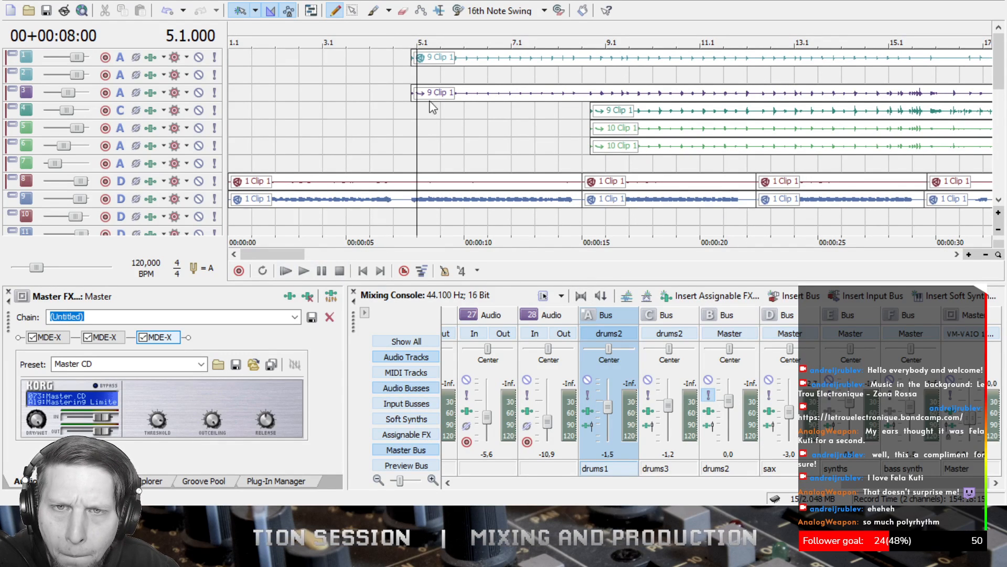
{"action": "left_click", "coordinate": [394, 111]}
{"action": "left_click", "coordinate": [302, 275]}
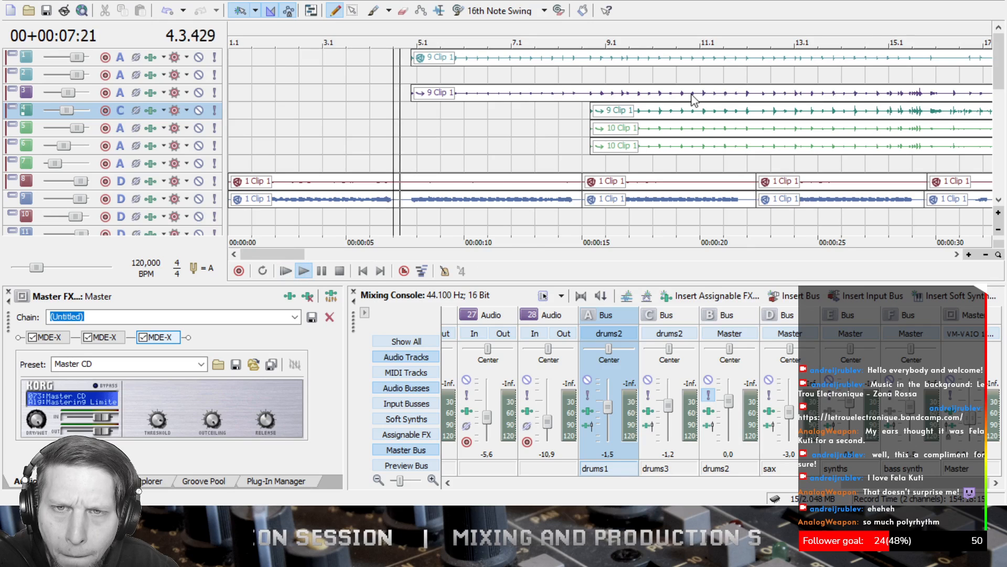
{"action": "scroll", "coordinate": [589, 103], "scroll_direction": "up", "scroll_amount": 2}
{"action": "scroll", "coordinate": [688, 185], "scroll_direction": "down", "scroll_amount": 3}
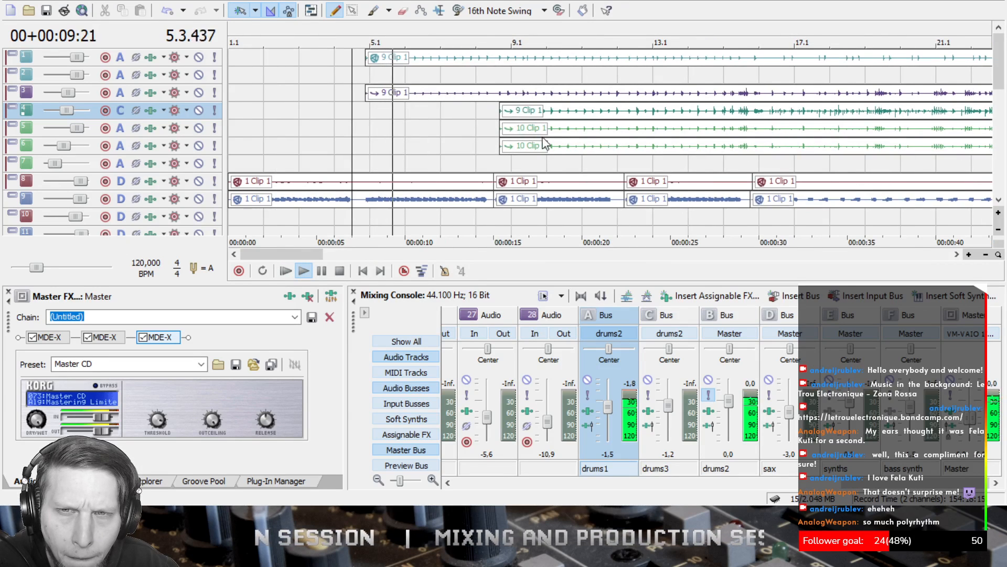
- Listen to the song while reviewing the three drums1 bus effects and briefly soloing the drums3 bus, and stop playback
{"action": "left_click", "coordinate": [588, 411]}
{"action": "left_click", "coordinate": [69, 338]}
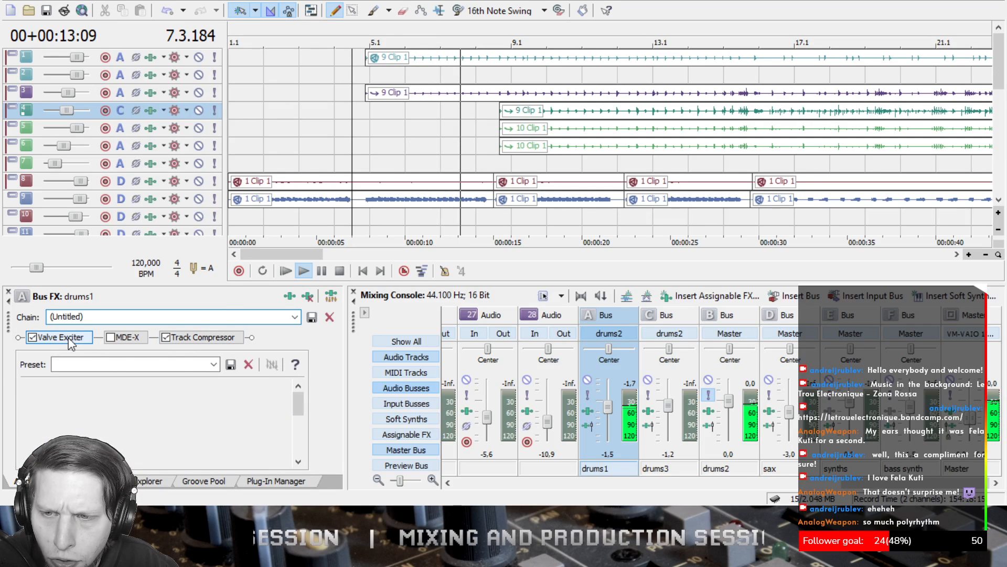
{"action": "left_click", "coordinate": [138, 339]}
{"action": "left_click", "coordinate": [200, 342]}
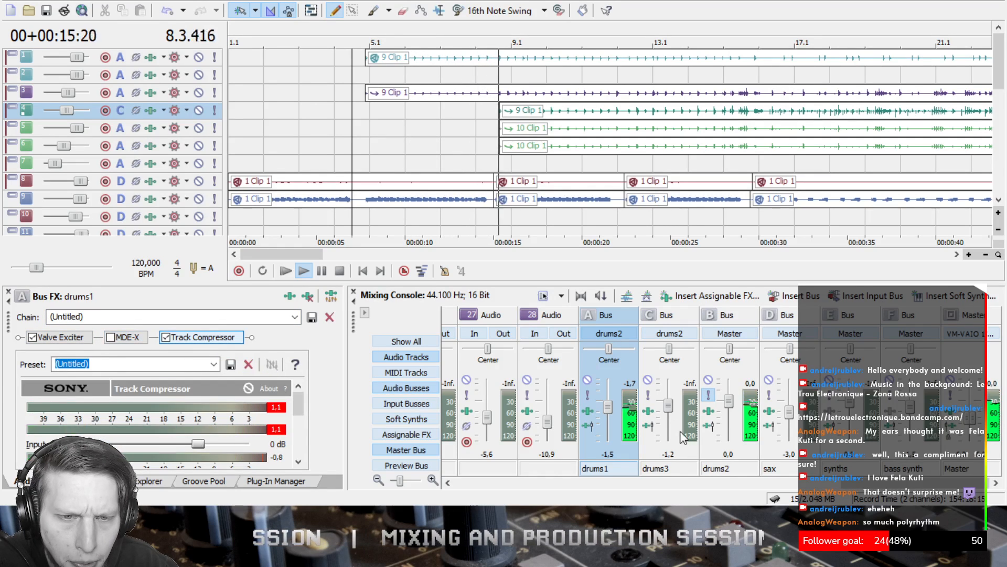
{"action": "left_click", "coordinate": [587, 395]}
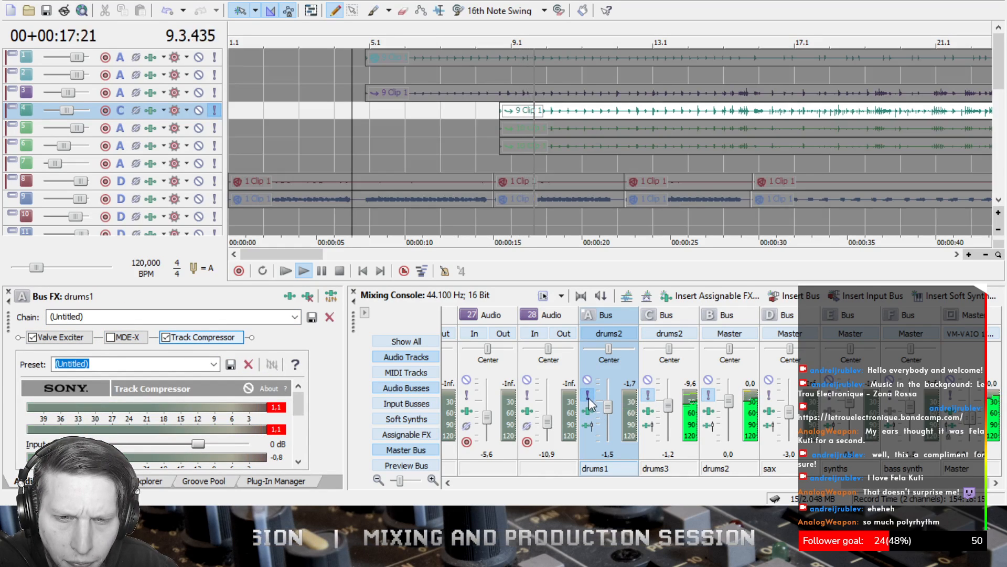
{"action": "left_click", "coordinate": [588, 396]}
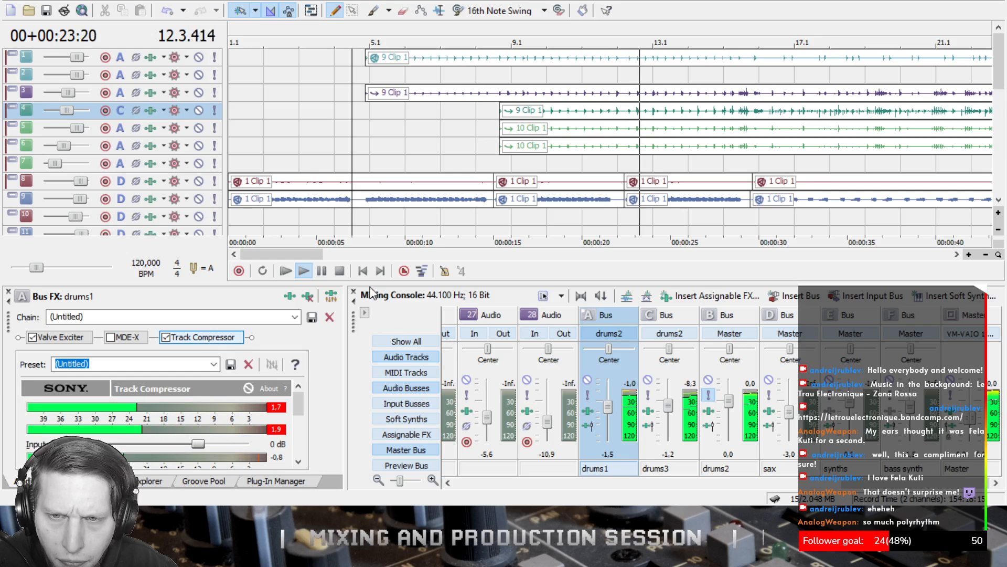
{"action": "left_click", "coordinate": [340, 271]}
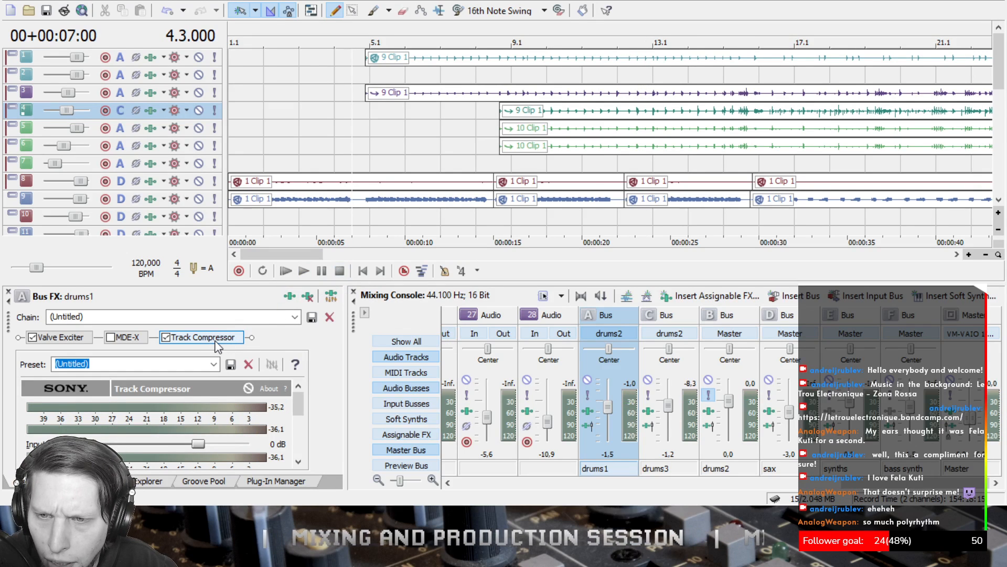
- Remove the Track Compressor from the drums1 bus effects and enable the bus's MDE-X
{"action": "left_click", "coordinate": [67, 341]}
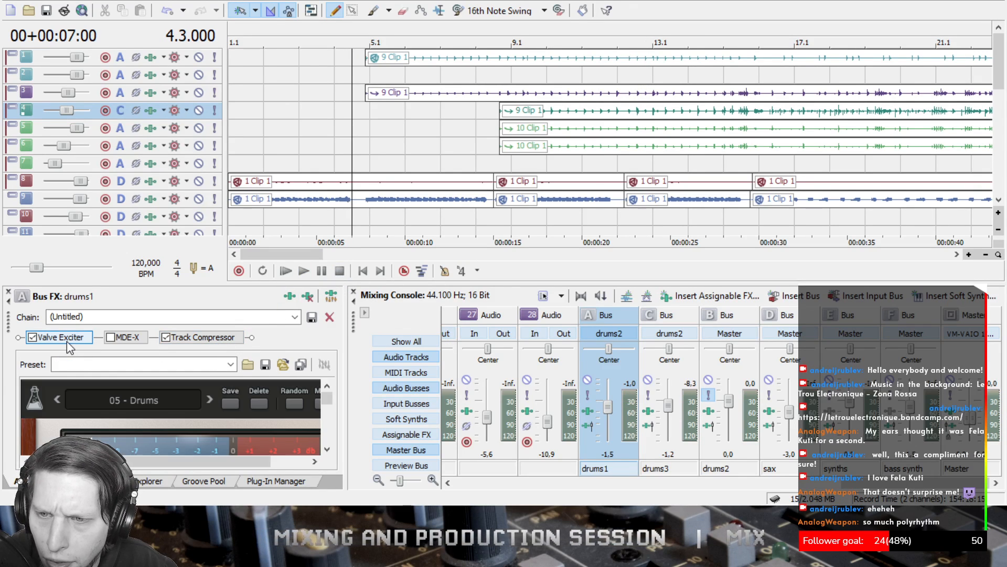
{"action": "left_click", "coordinate": [213, 340]}
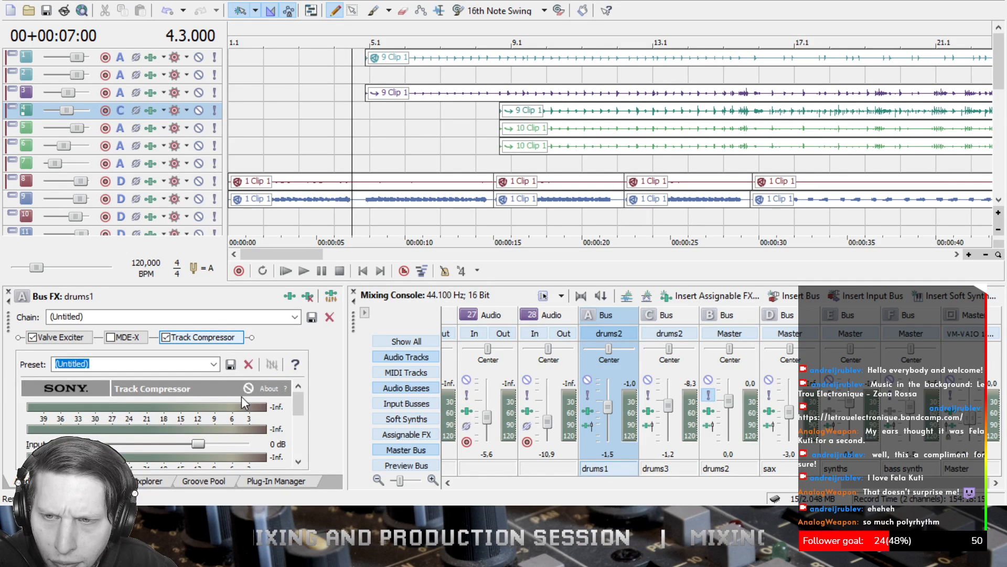
{"action": "left_click", "coordinate": [125, 337]}
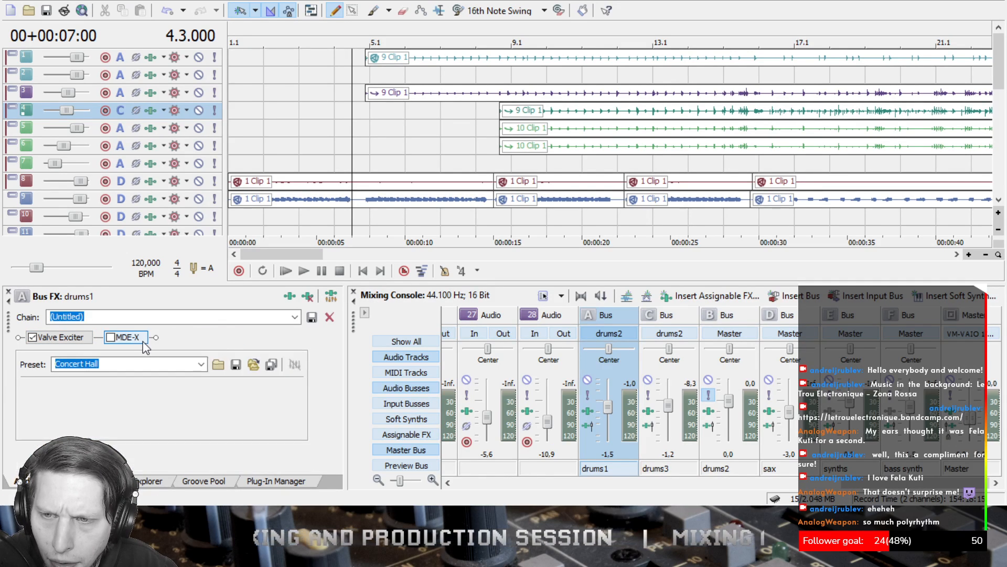
{"action": "left_click", "coordinate": [111, 338]}
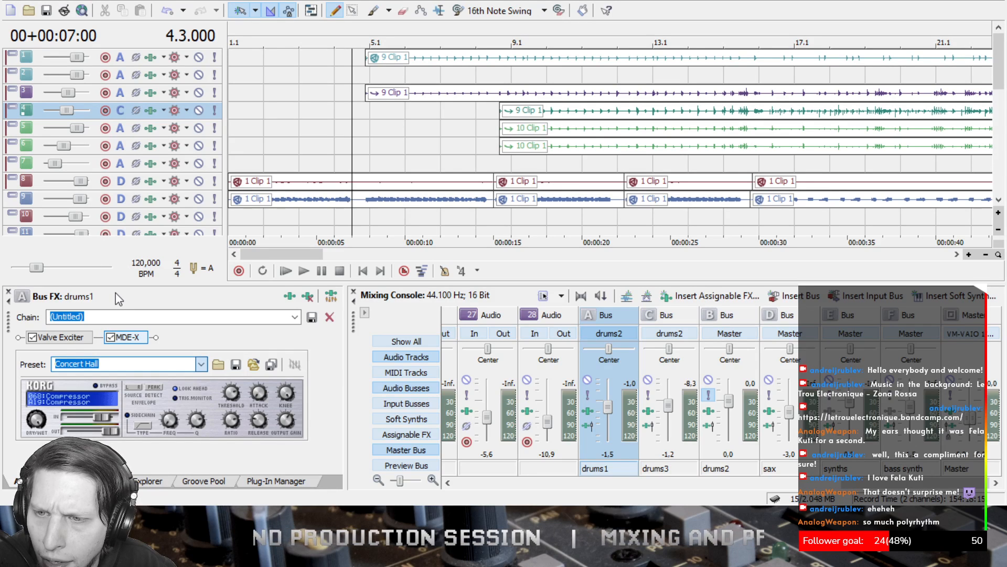
- Bypass the Valve Exciter on the drums1 bus and remove it from the effects chain
{"action": "left_click", "coordinate": [33, 338]}
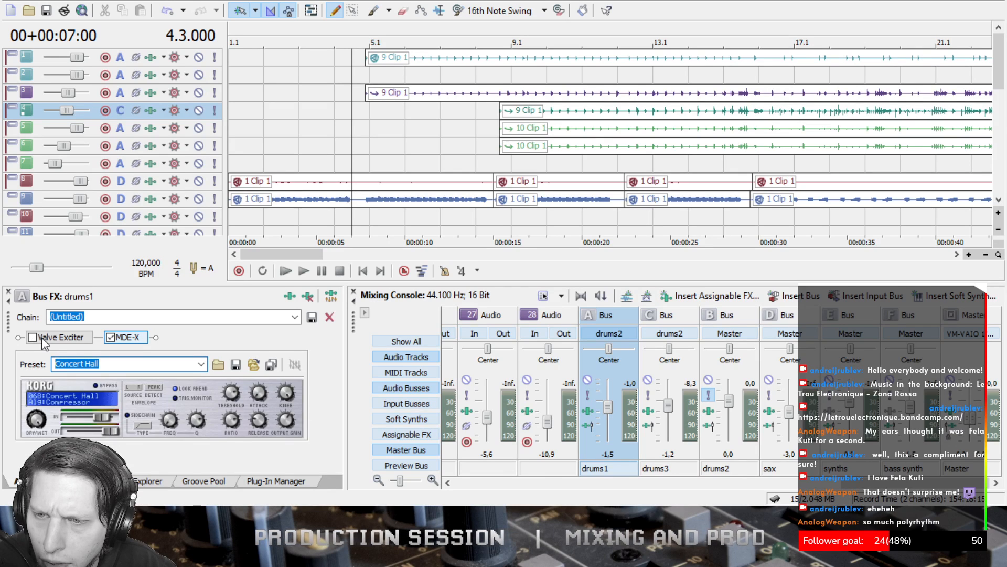
{"action": "left_click", "coordinate": [45, 337]}
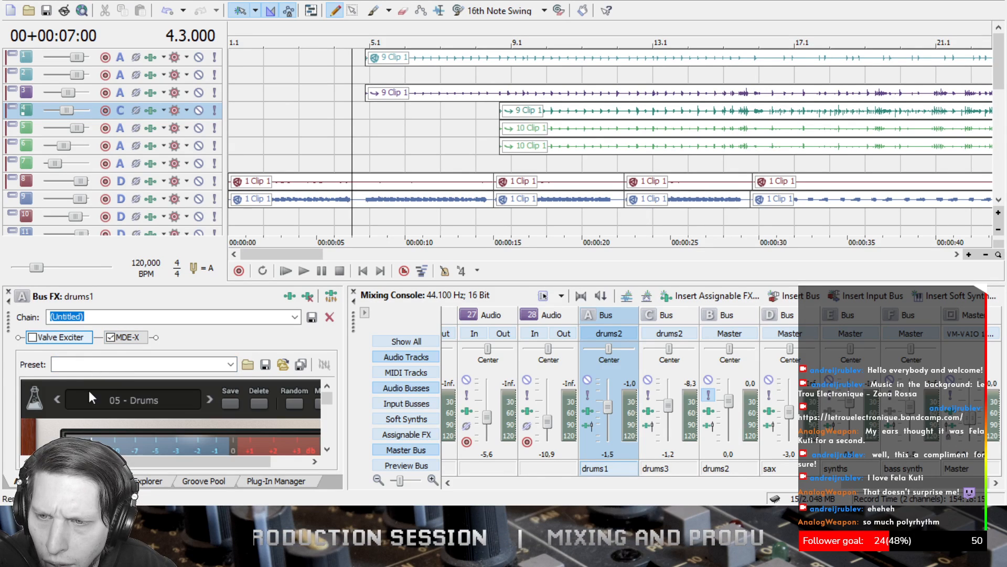
{"action": "key", "text": "Delete"}
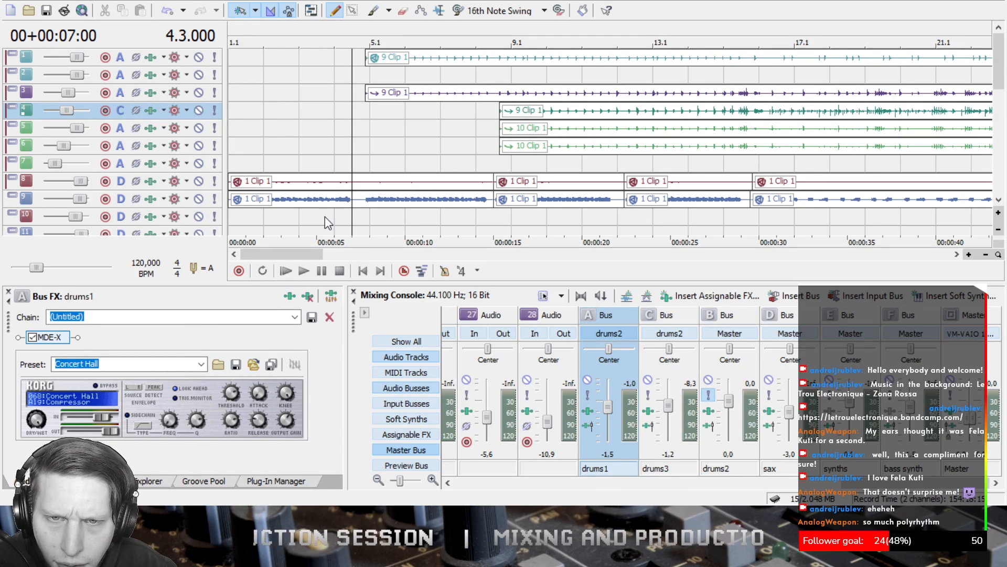
- Add two more MDE-X effects to the drums1 bus and load the Kick Comp preset in the first one
{"action": "left_click", "coordinate": [787, 123]}
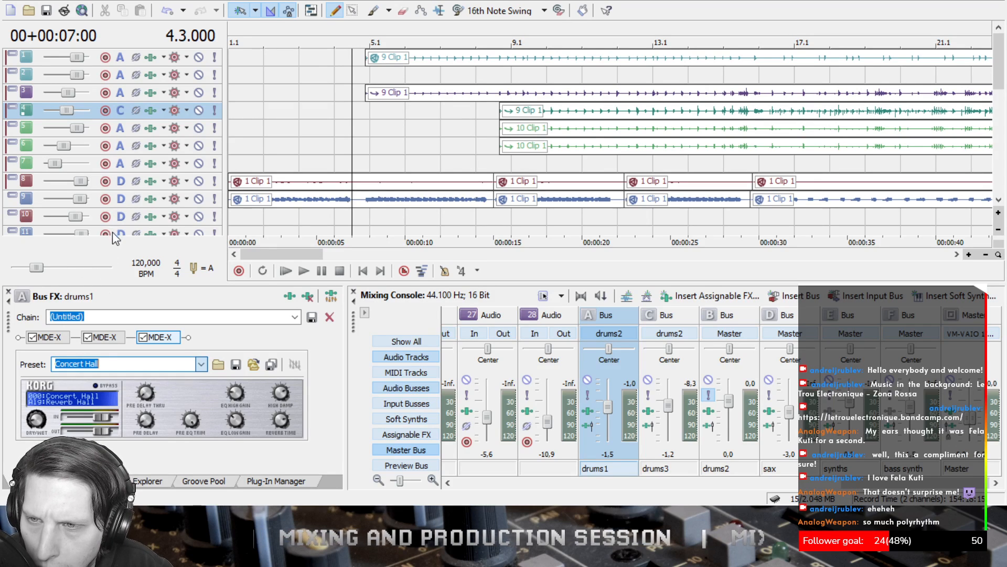
{"action": "left_click", "coordinate": [89, 179]}
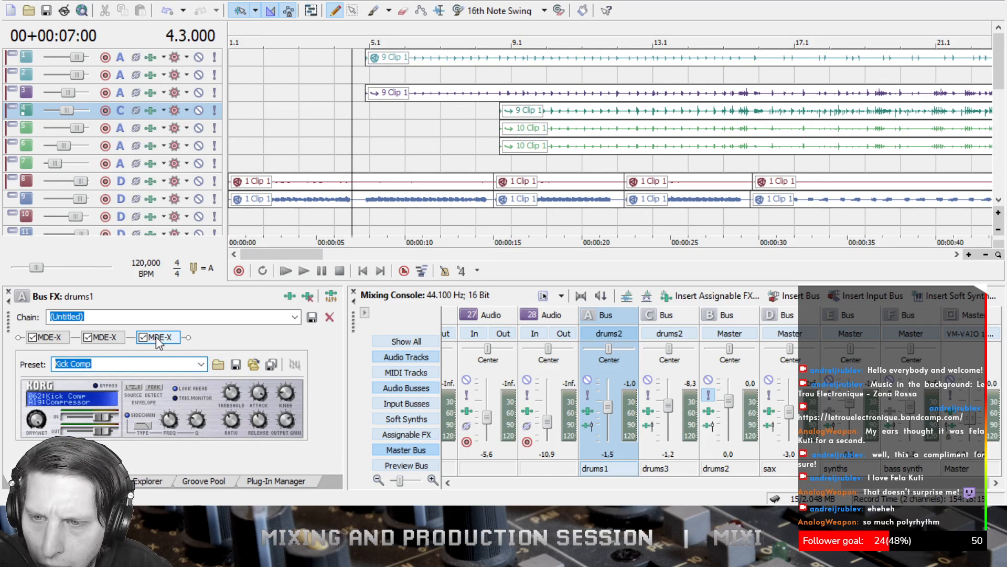
{"action": "left_click", "coordinate": [48, 336]}
- Load the Analog Limiter preset in the second drums1 MDE-X and set its High Offset to -20.40 dB
{"action": "left_click", "coordinate": [113, 338]}
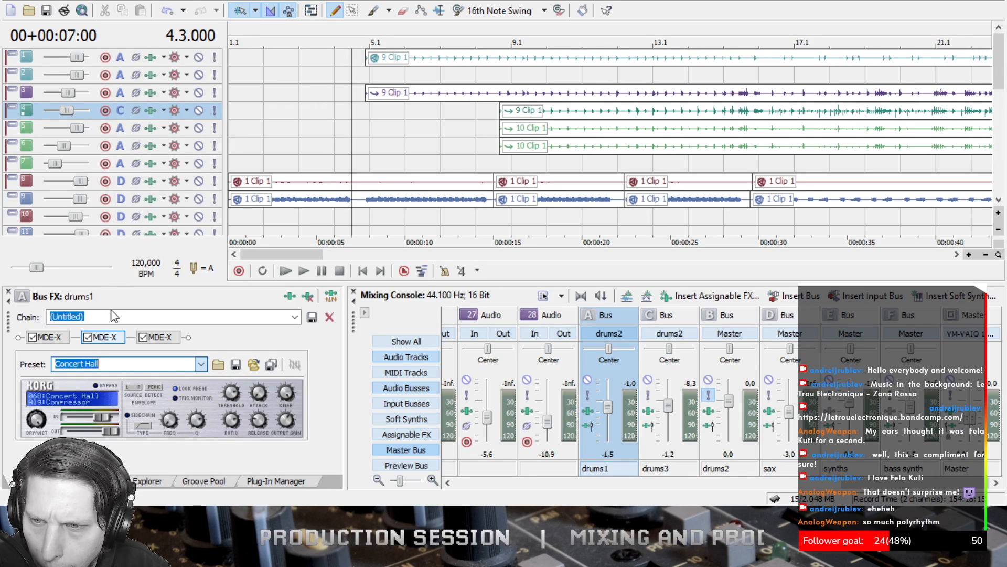
{"action": "left_click", "coordinate": [107, 241]}
{"action": "left_click", "coordinate": [234, 434]}
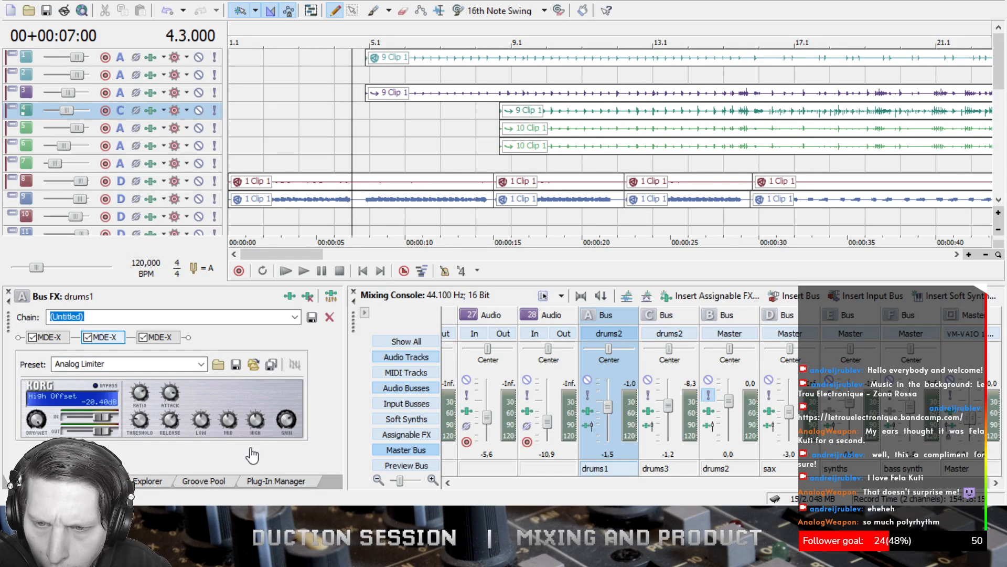
- Load the Hard Limiter preset in the third drums1 MDE-X, adjusting its Ratio and High Offset and setting Low Offset to -20.40 dB
{"action": "left_click", "coordinate": [157, 337]}
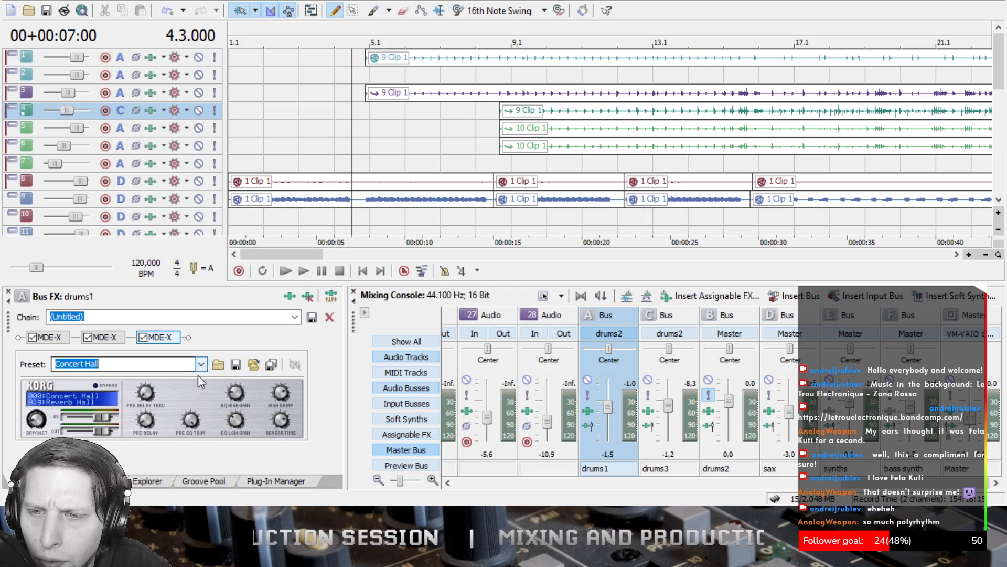
{"action": "left_click", "coordinate": [94, 241]}
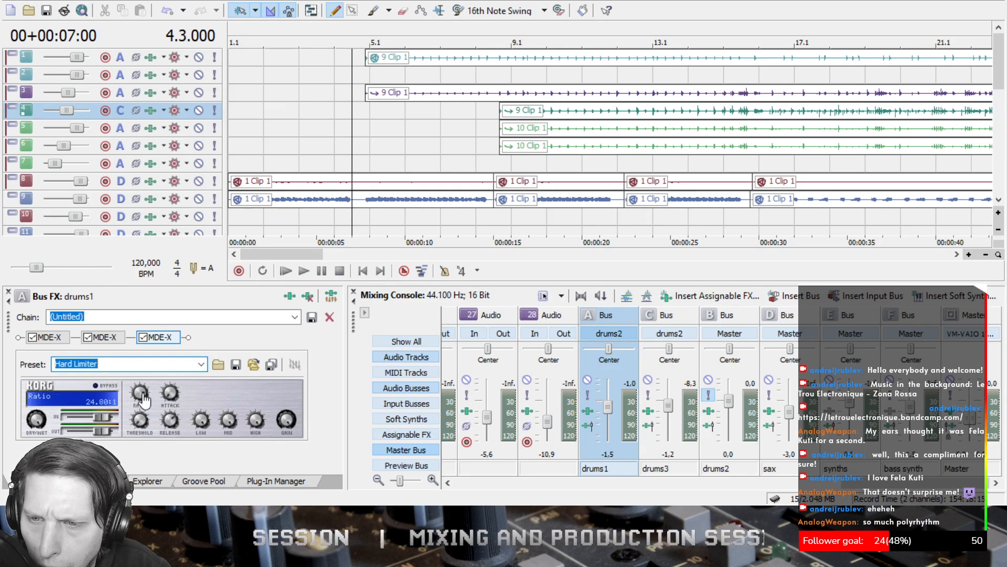
{"action": "mouse_move", "coordinate": [145, 401]}
{"action": "left_mouse_down"}
{"action": "mouse_move", "coordinate": [136, 444]}
{"action": "mouse_move", "coordinate": [138, 396]}
{"action": "left_mouse_up"}
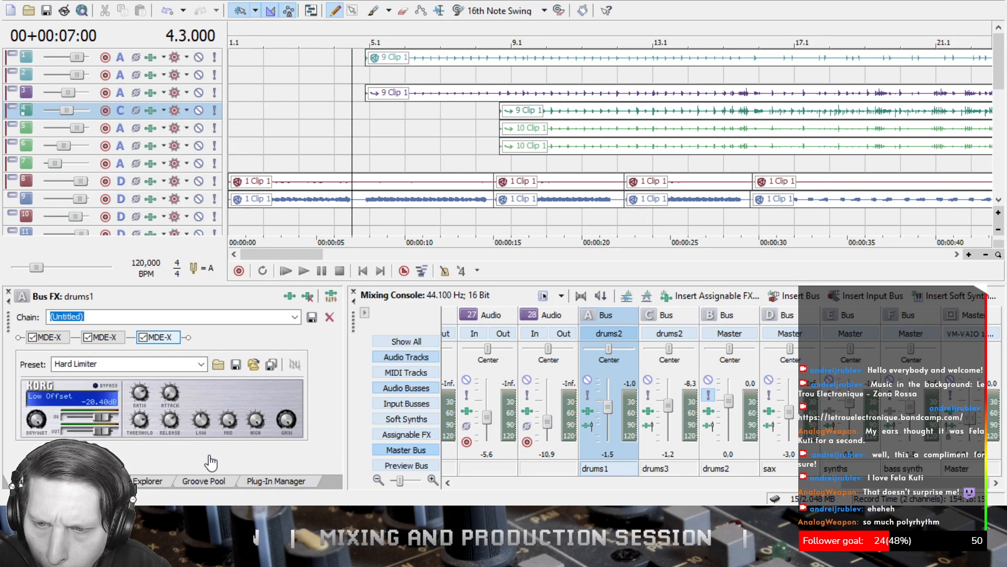
{"action": "left_click_drag", "start_coordinate": [256, 421], "coordinate": [257, 441]}
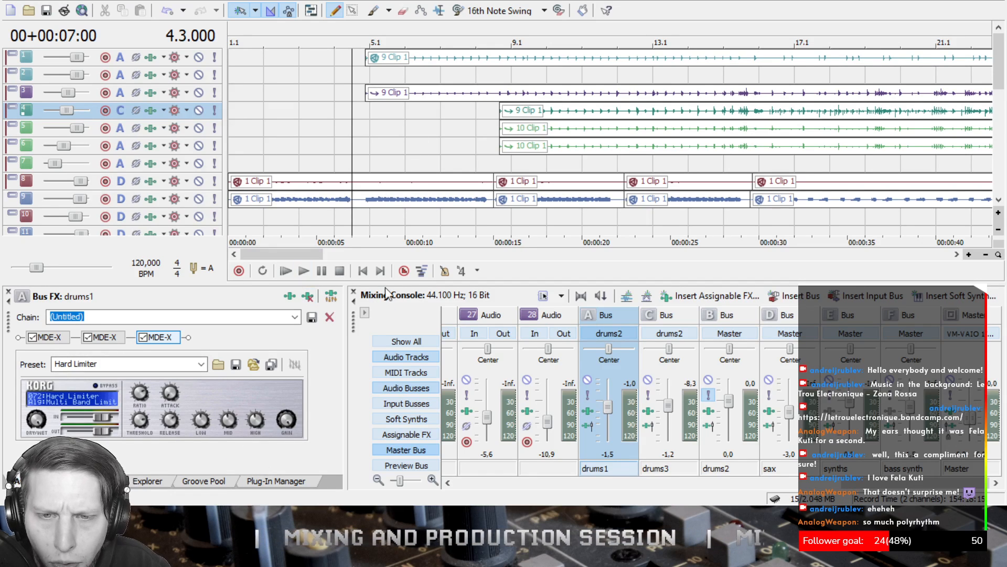
- Listen briefly from just before bar 5, check the drums1 MDE-X effects and bypass the third one with the Hard Limiter
{"action": "left_click", "coordinate": [303, 271]}
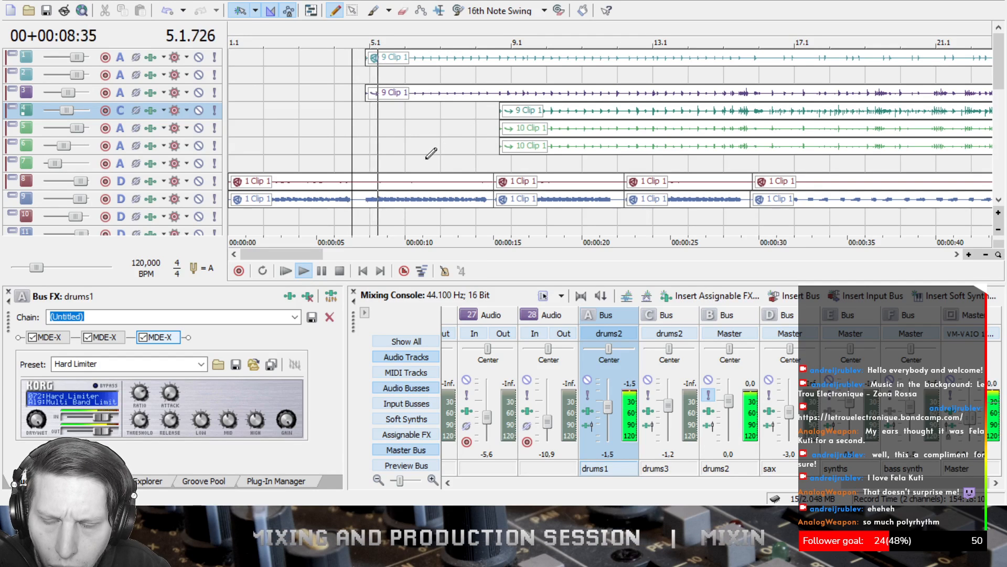
{"action": "key", "text": "space"}
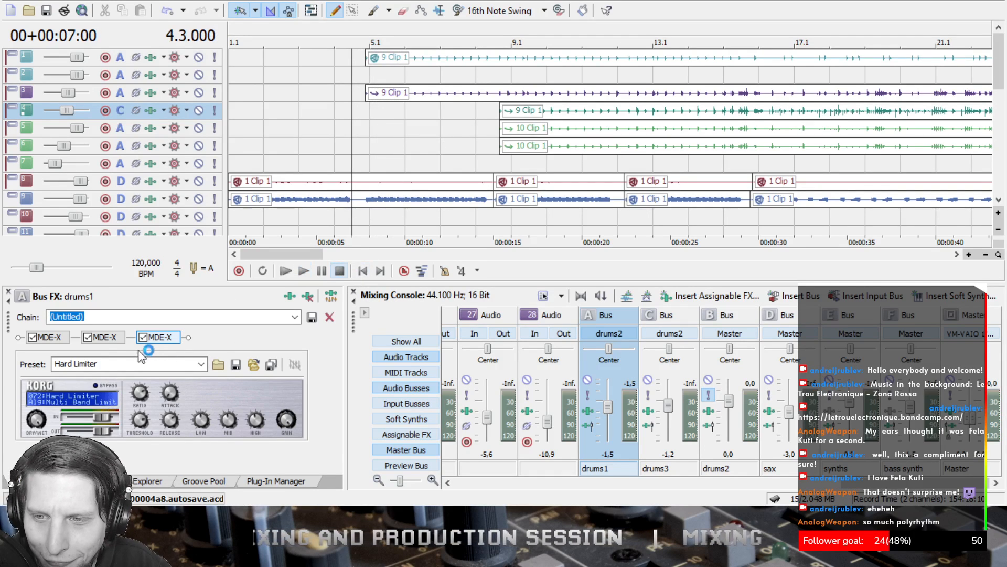
{"action": "left_click", "coordinate": [111, 342]}
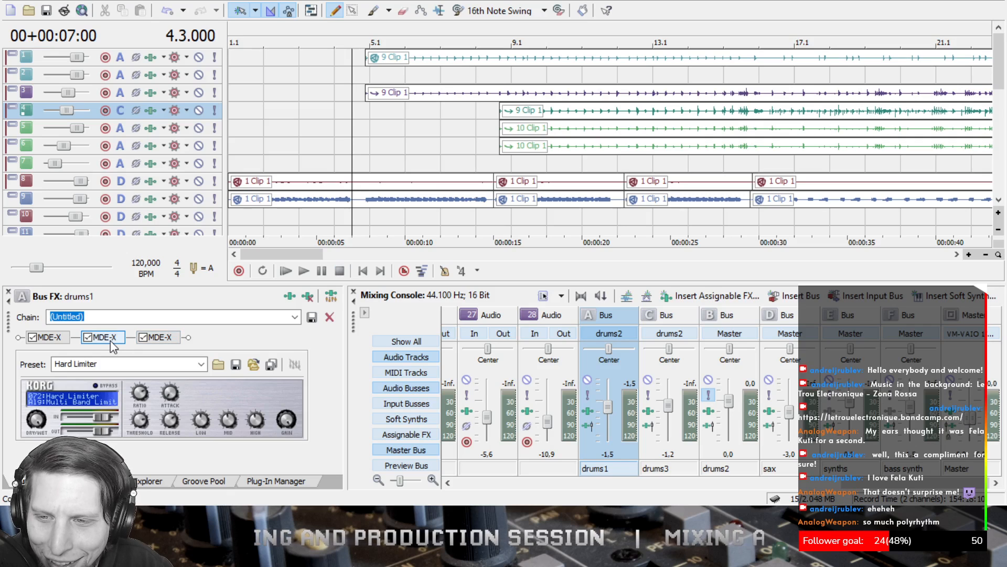
{"action": "left_click", "coordinate": [51, 339]}
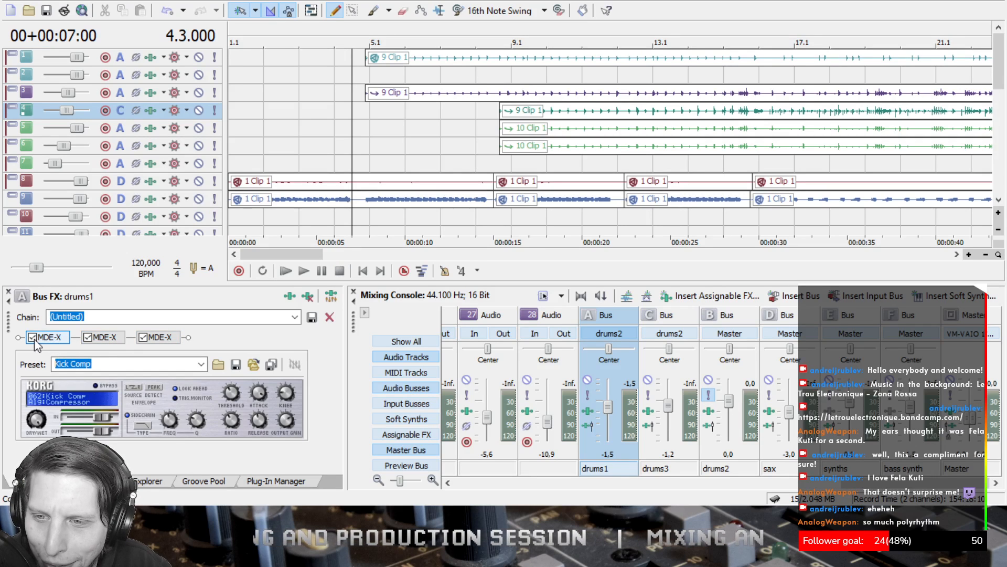
{"action": "left_click", "coordinate": [130, 416]}
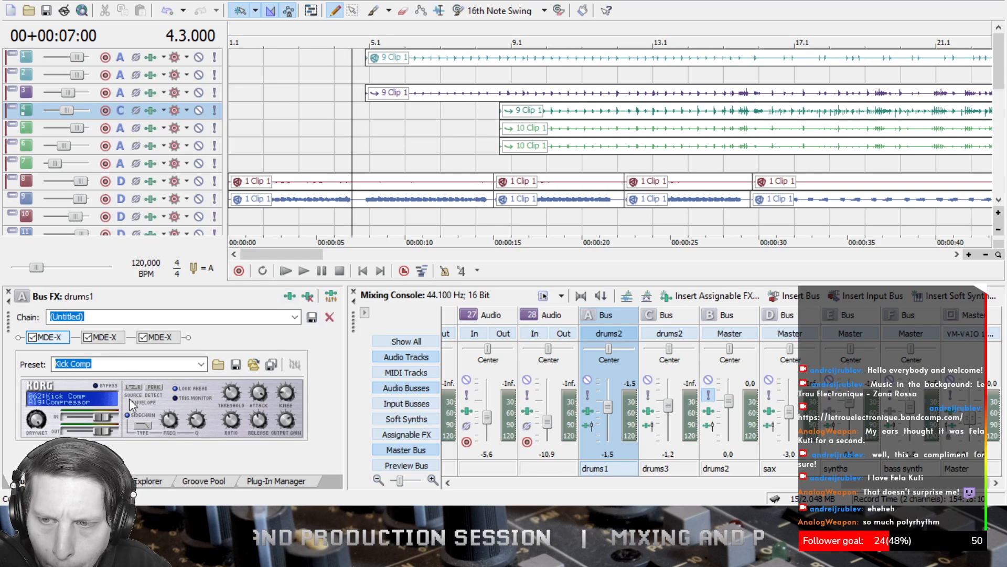
{"action": "left_click", "coordinate": [143, 337]}
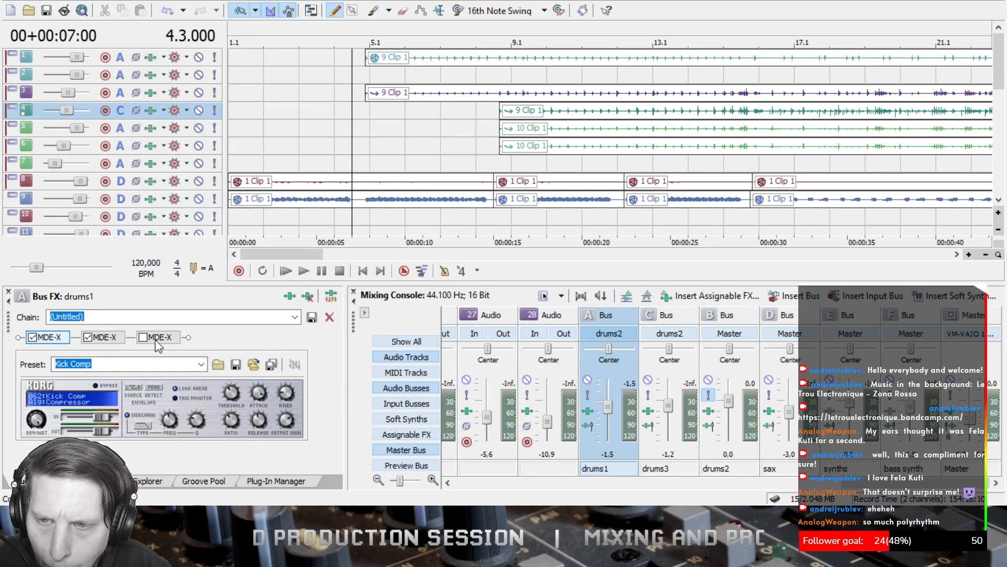
- Play the song from just before bar 5 and lower the Attack of the Analog Limiter on the drums1 bus
{"action": "left_click", "coordinate": [304, 270]}
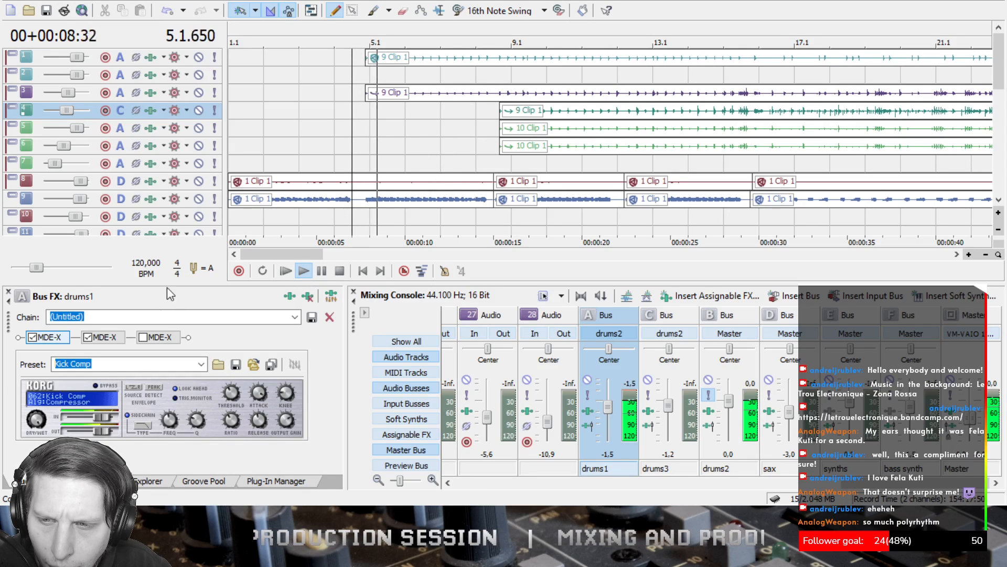
{"action": "left_click", "coordinate": [115, 339]}
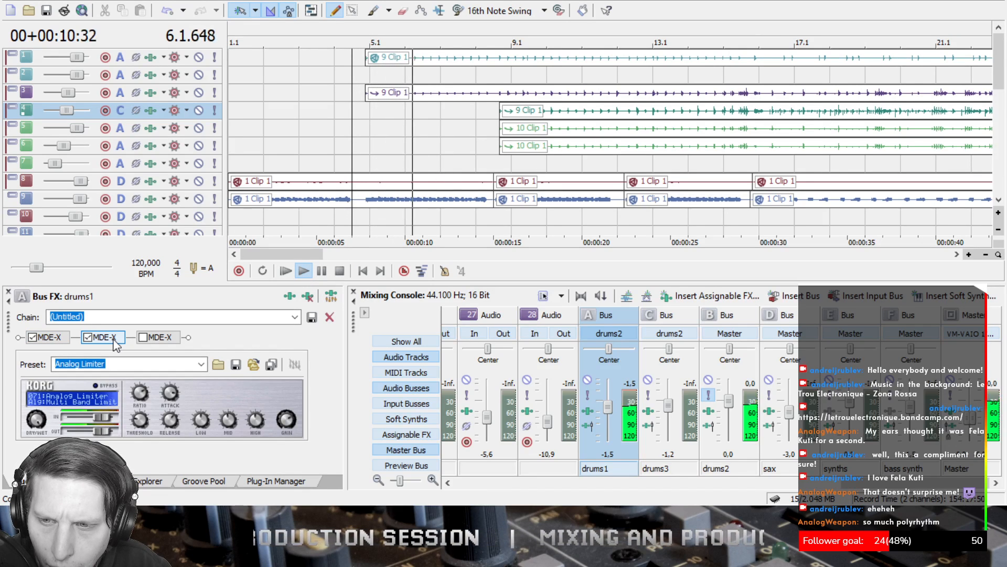
{"action": "left_click_drag", "start_coordinate": [170, 391], "coordinate": [170, 436]}
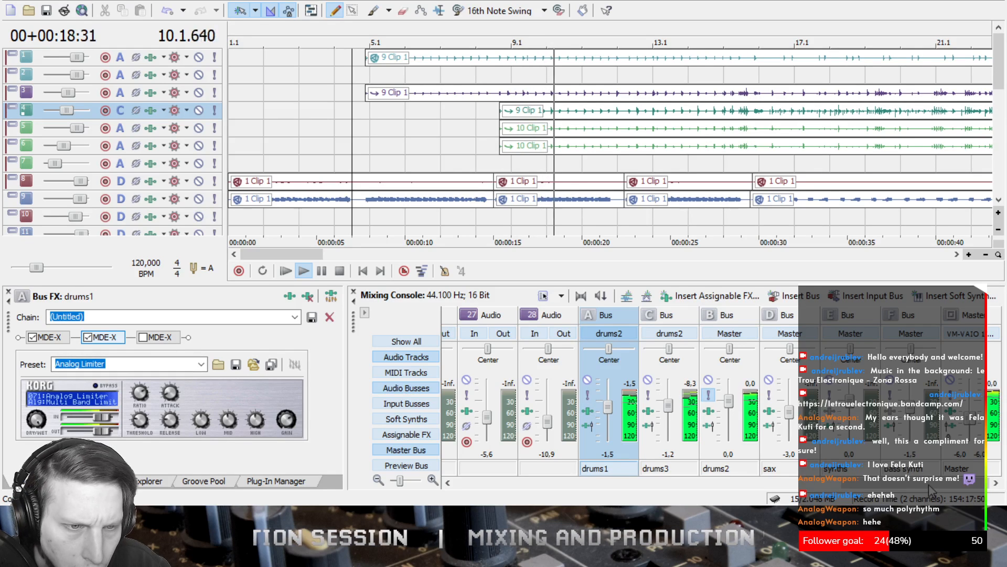
- Review the presets of the three MDE-X effects on the master while the song plays, and stop playback
{"action": "left_click", "coordinate": [948, 414]}
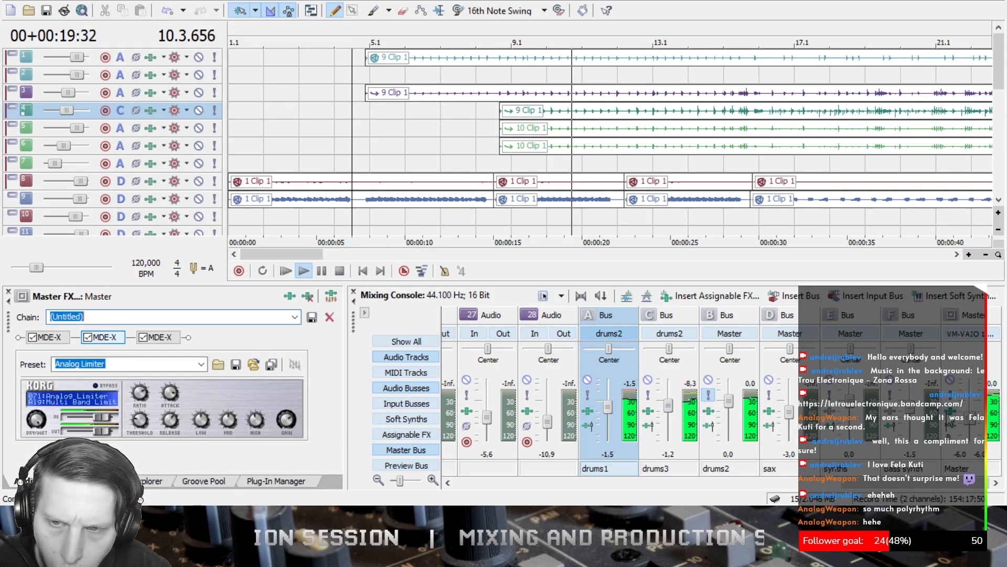
{"action": "left_click", "coordinate": [54, 339]}
{"action": "left_click", "coordinate": [100, 341]}
{"action": "left_click", "coordinate": [158, 339]}
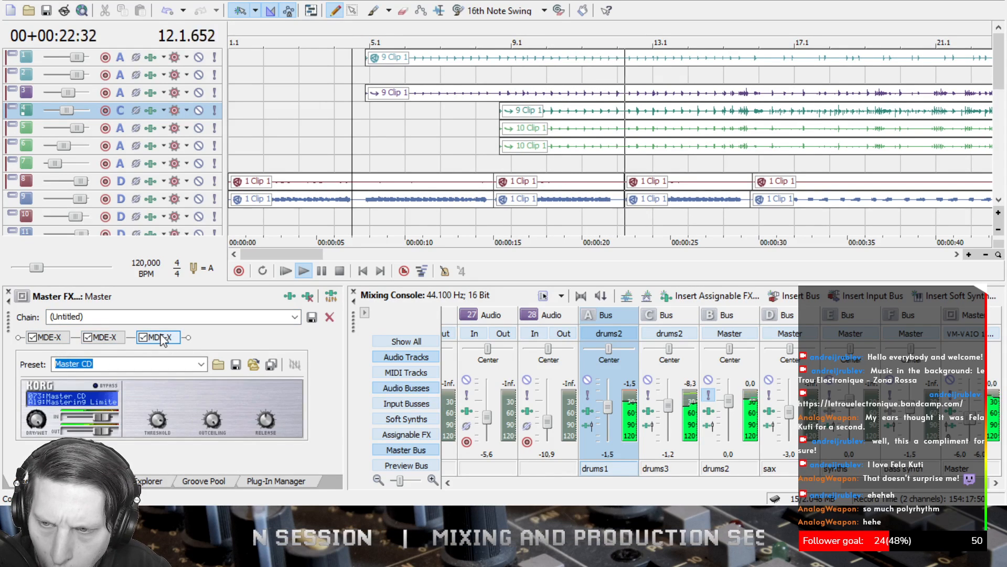
{"action": "left_click", "coordinate": [46, 339]}
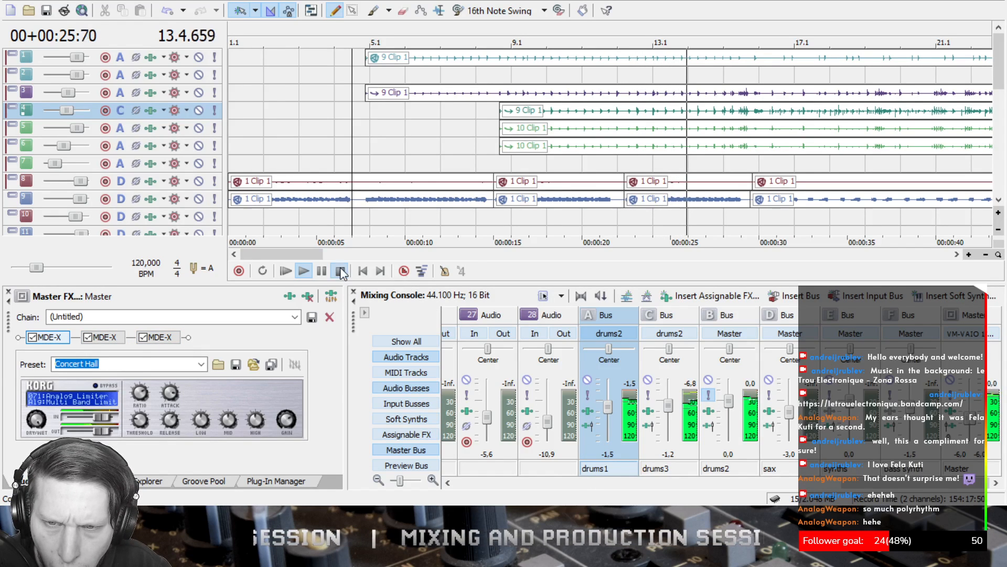
{"action": "key", "text": "space"}
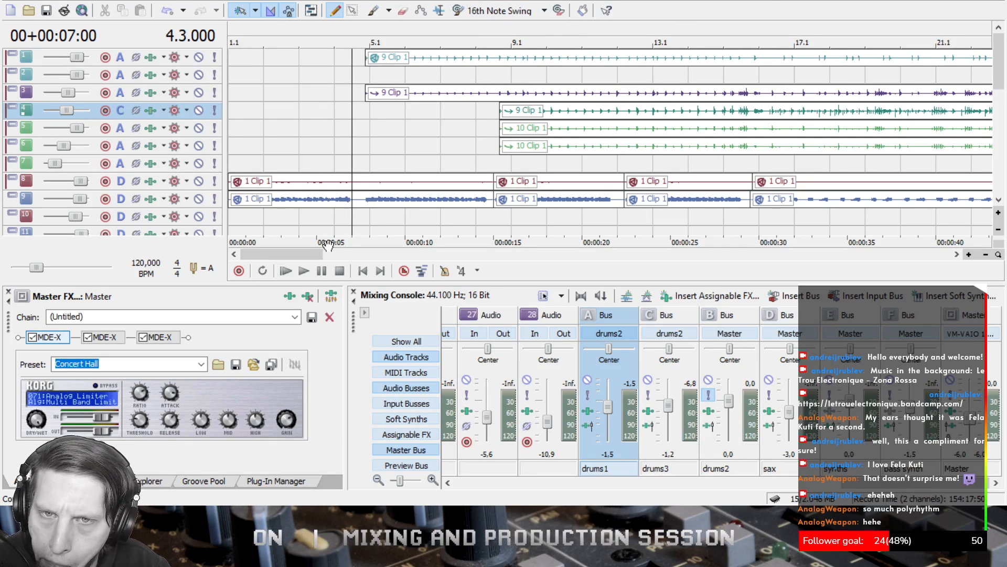
- Open the drums3 bus effects and remove the Track Compressor from the chain
{"action": "left_click", "coordinate": [648, 411]}
{"action": "left_click", "coordinate": [144, 338]}
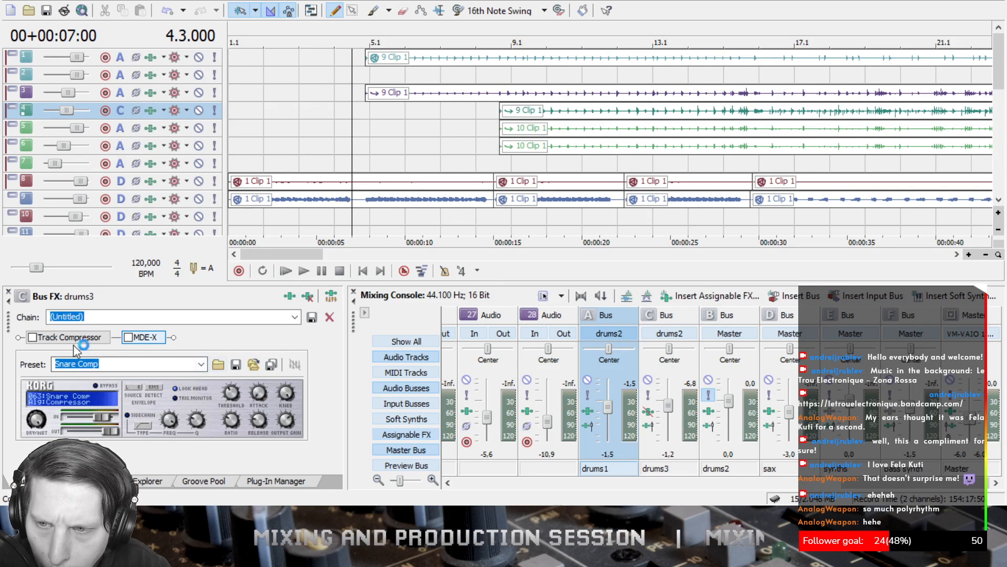
{"action": "left_click", "coordinate": [87, 336]}
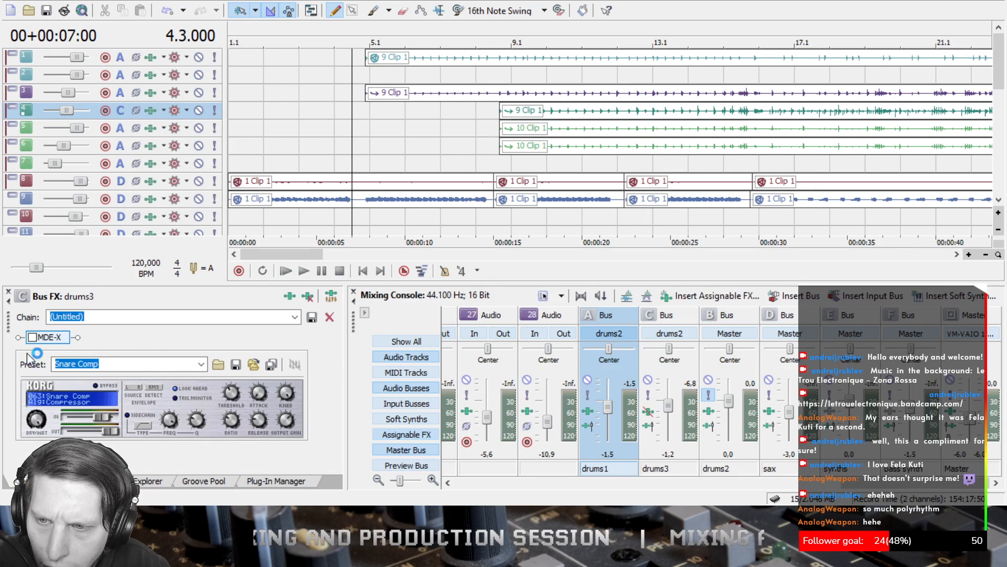
- Enable the MDE-X Snare Comp effect on the drums3 bus and audition it from just before bar 5
{"action": "left_click", "coordinate": [35, 338]}
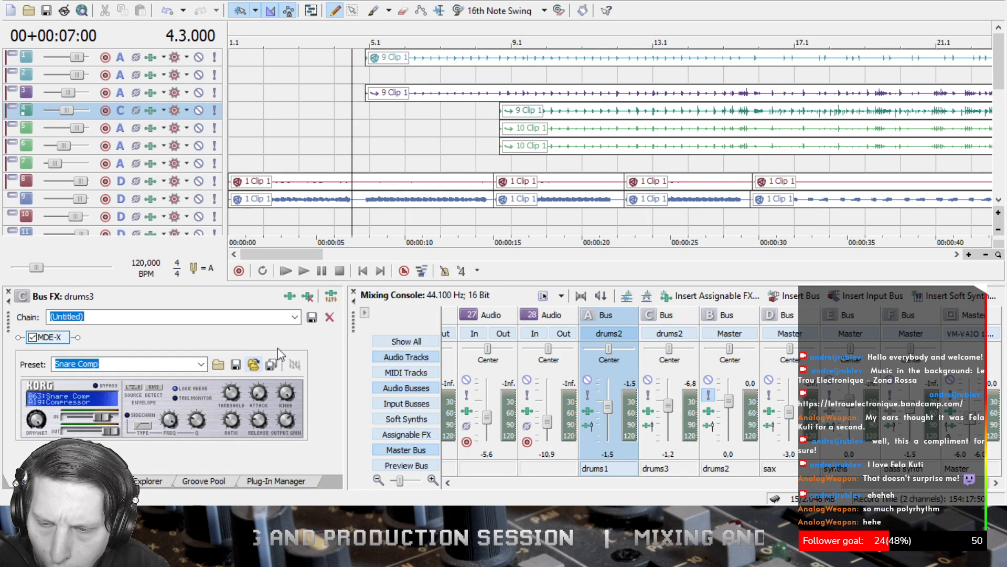
{"action": "left_click", "coordinate": [156, 391]}
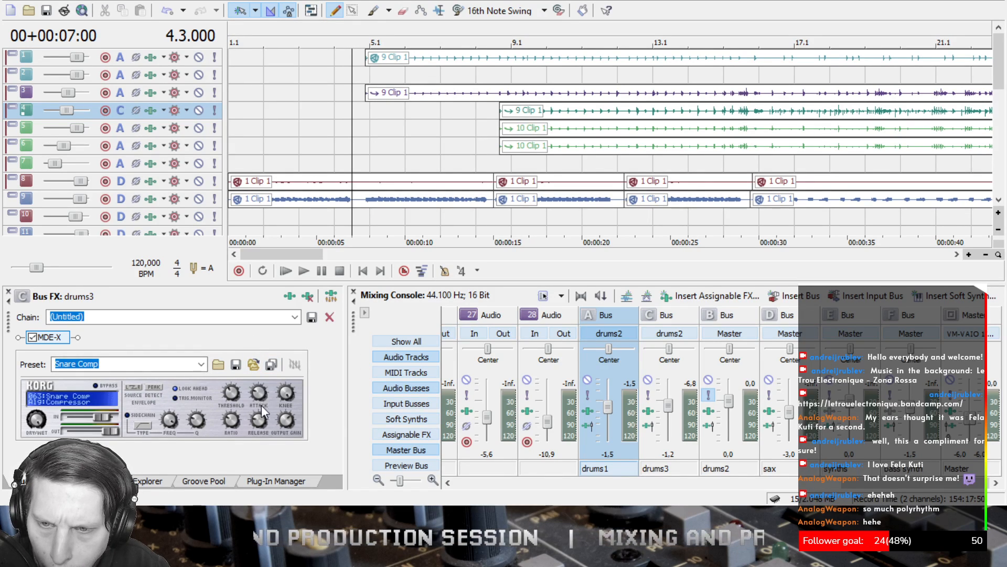
{"action": "left_click", "coordinate": [303, 270]}
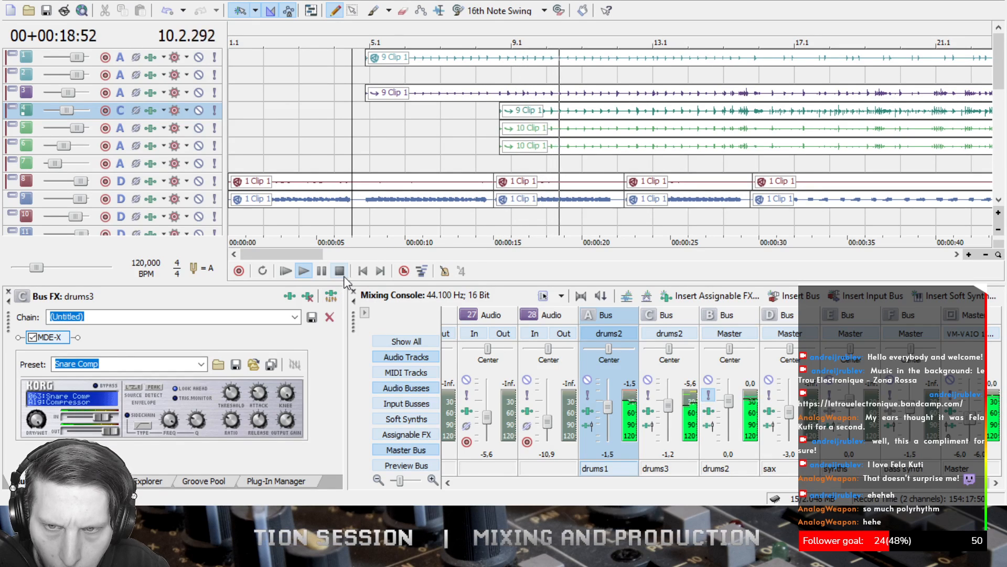
{"action": "key", "text": "space"}
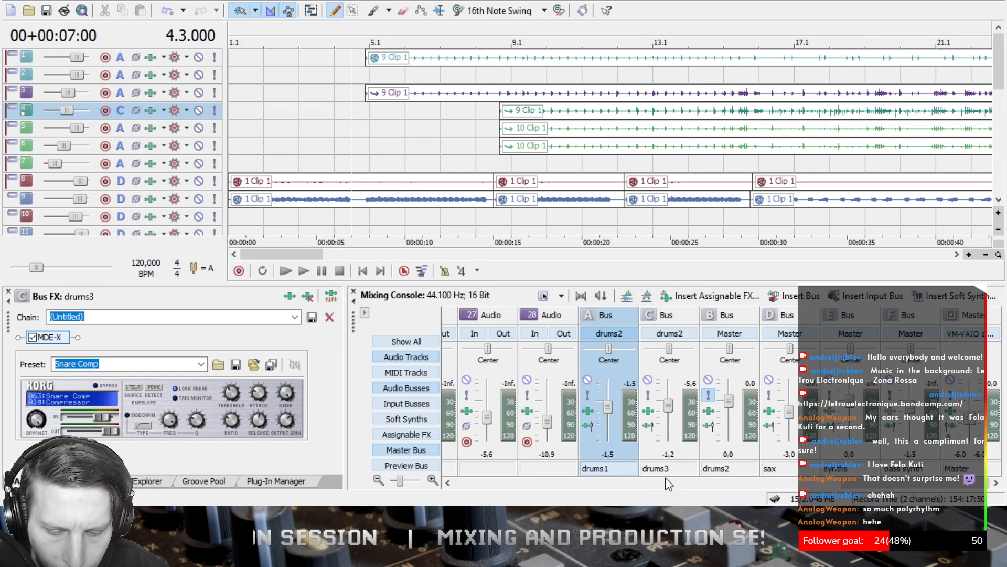
- Open the drums2 bus effects, load the Analog Limiter preset in the MDE-X, and adjust its Attack to about 3 ms
{"action": "left_click", "coordinate": [709, 411]}
{"action": "left_click", "coordinate": [290, 296]}
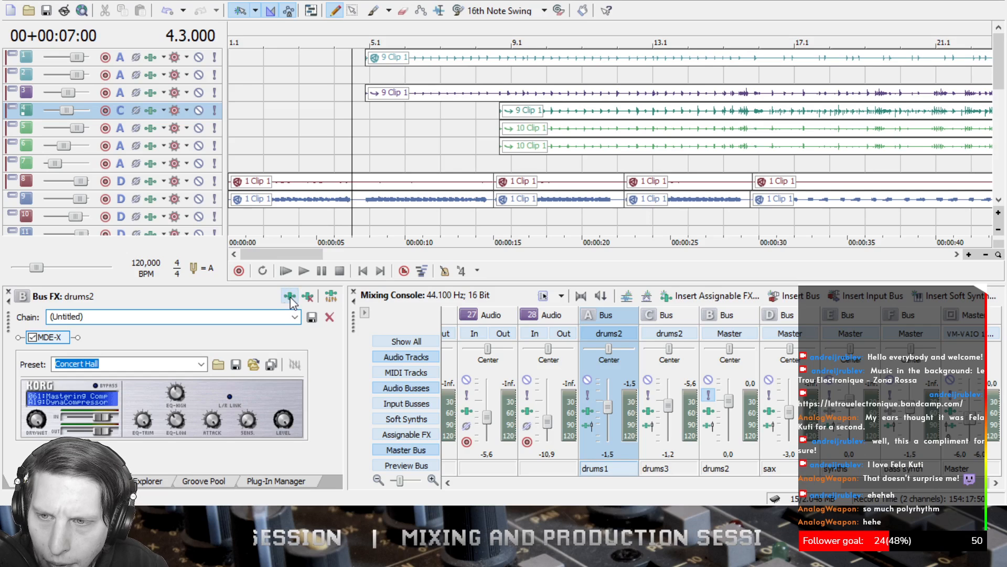
{"action": "left_click", "coordinate": [709, 412]}
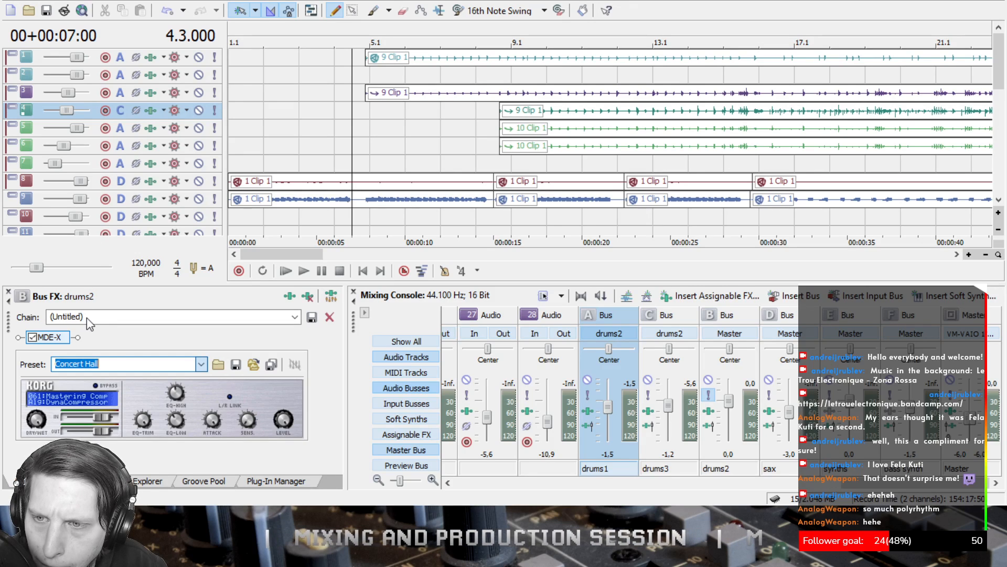
{"action": "left_click", "coordinate": [87, 299]}
{"action": "left_click_drag", "start_coordinate": [200, 423], "coordinate": [197, 461]}
{"action": "mouse_move", "coordinate": [227, 419]}
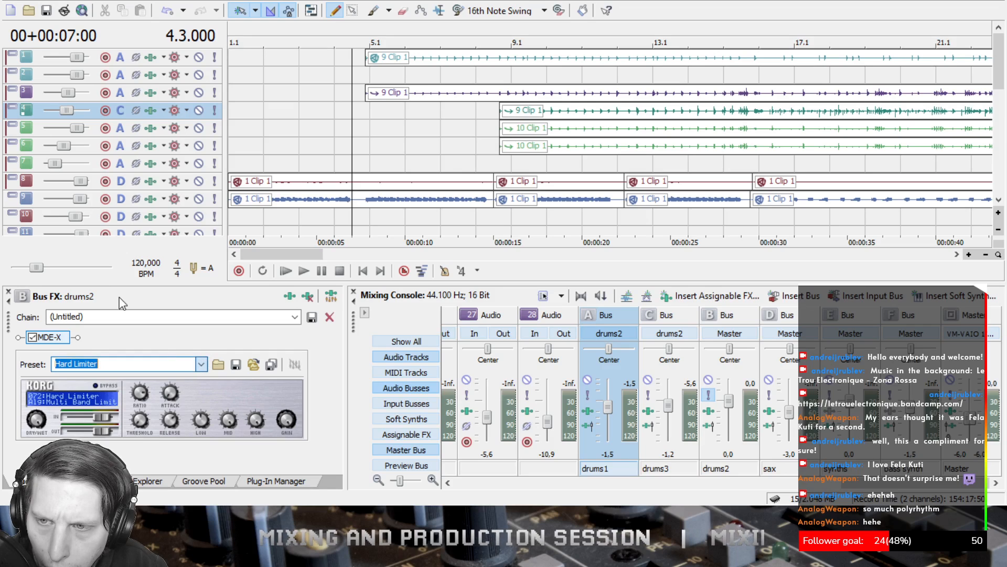
{"action": "left_click", "coordinate": [85, 94]}
{"action": "left_click_drag", "start_coordinate": [226, 420], "coordinate": [233, 443]}
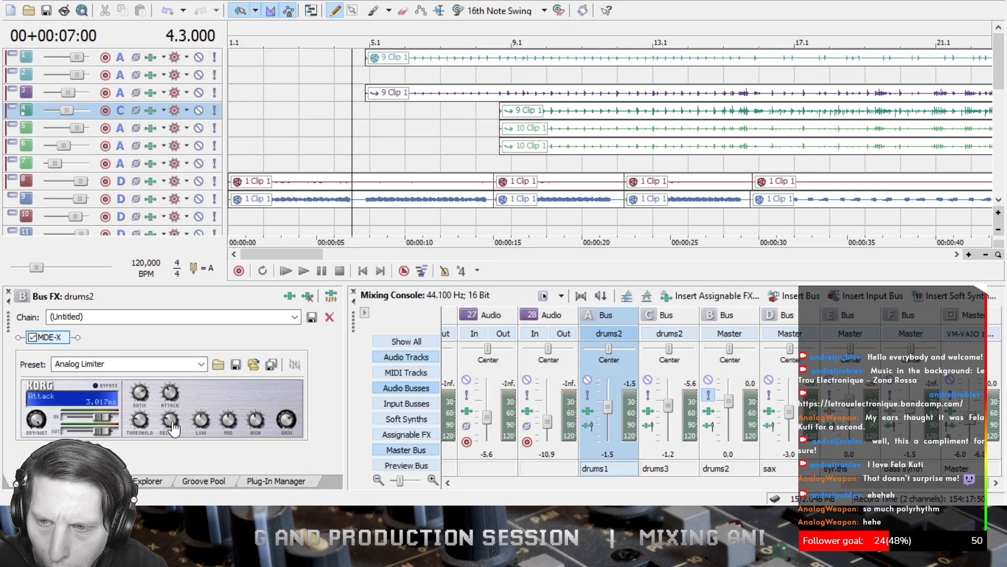
- Listen to the drums2 bus with the Analog Limiter from just before bar 5 and stop playback
{"action": "left_click", "coordinate": [322, 272]}
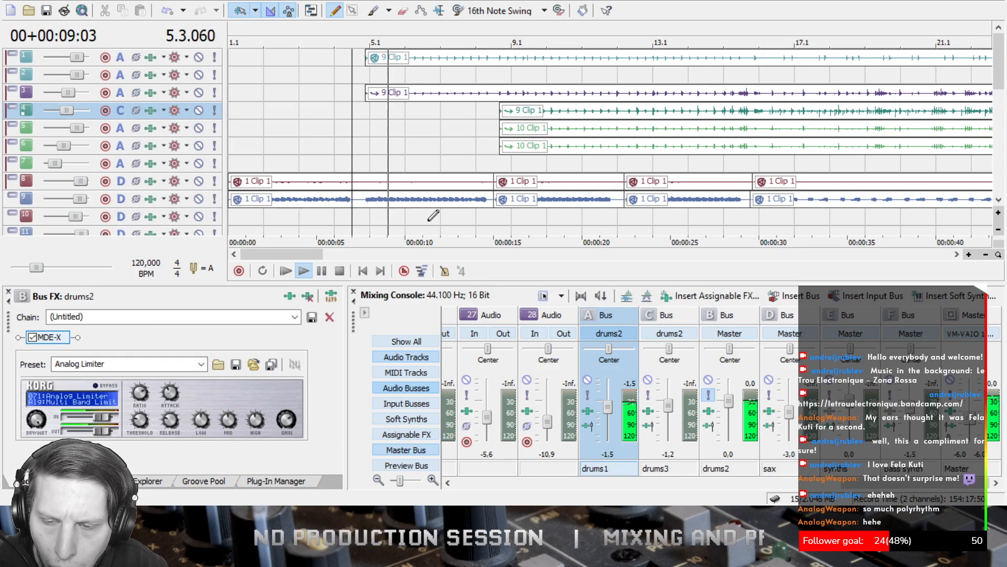
{"action": "mouse_move", "coordinate": [205, 415]}
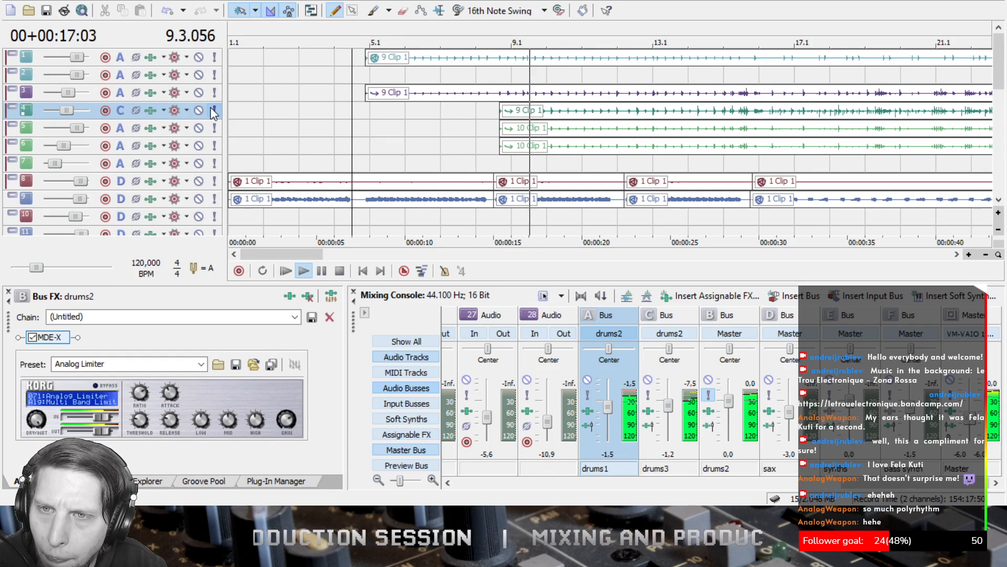
{"action": "left_click", "coordinate": [338, 274]}
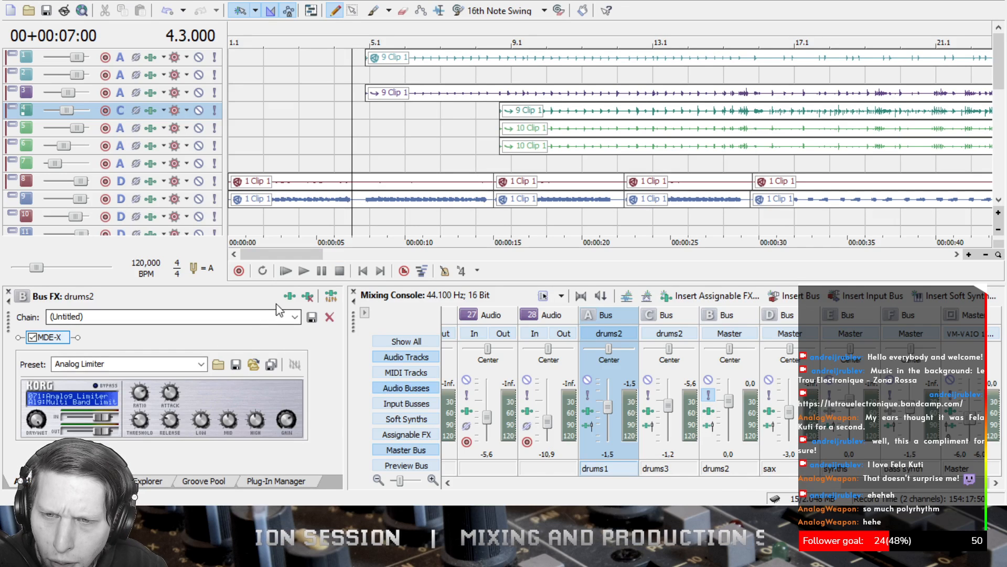
- Add a Track EQ to the drums2 bus chain and start playback from the clip starts just before bar 5
{"action": "left_click", "coordinate": [287, 297]}
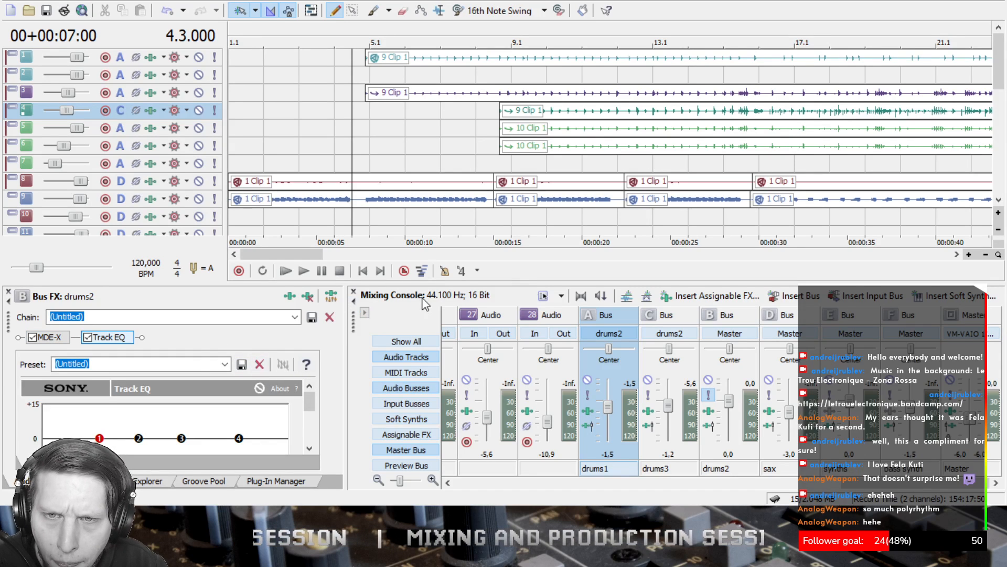
{"action": "left_click", "coordinate": [369, 121]}
{"action": "scroll", "coordinate": [380, 122], "scroll_direction": "up", "scroll_amount": 3}
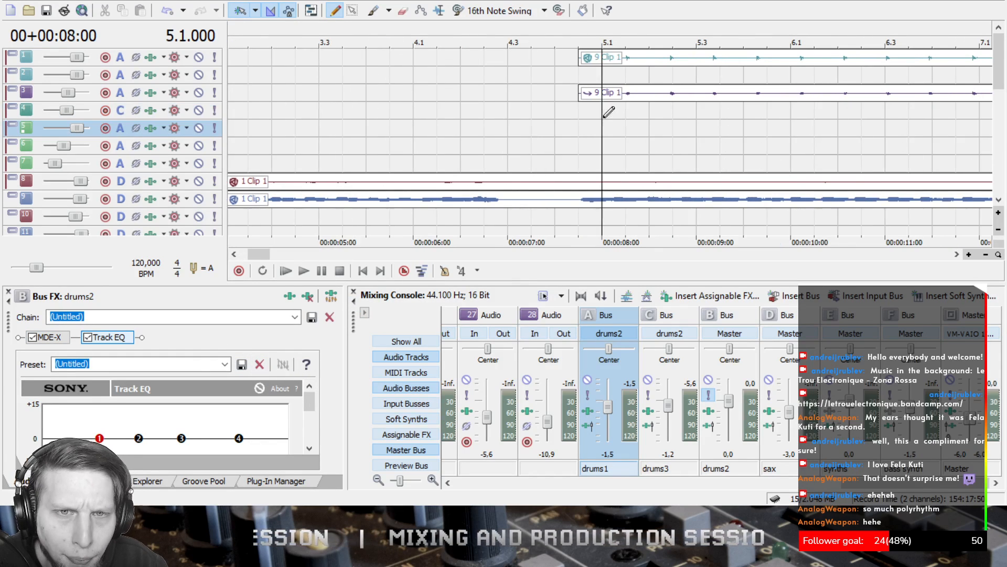
{"action": "left_click", "coordinate": [580, 111]}
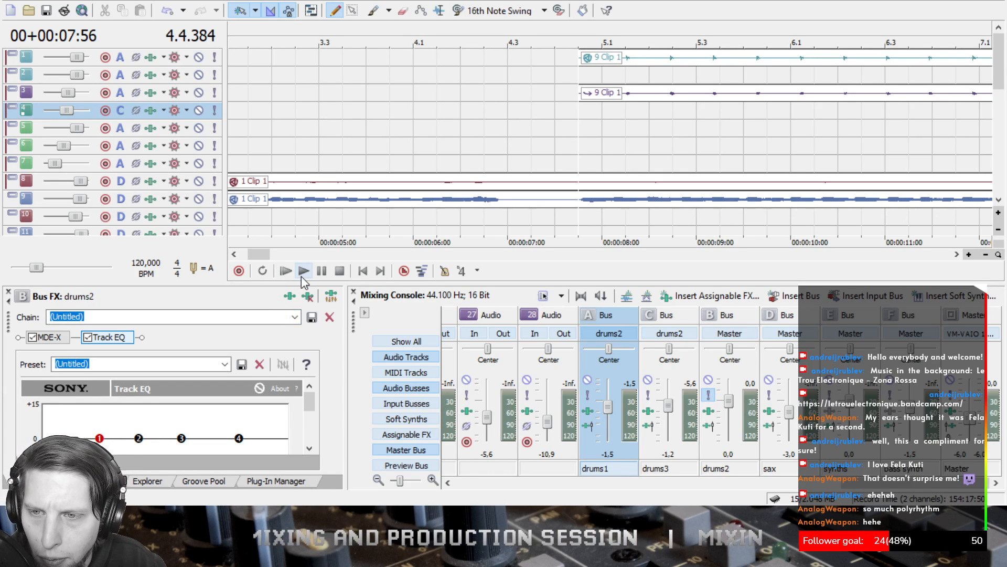
{"action": "left_click", "coordinate": [301, 276]}
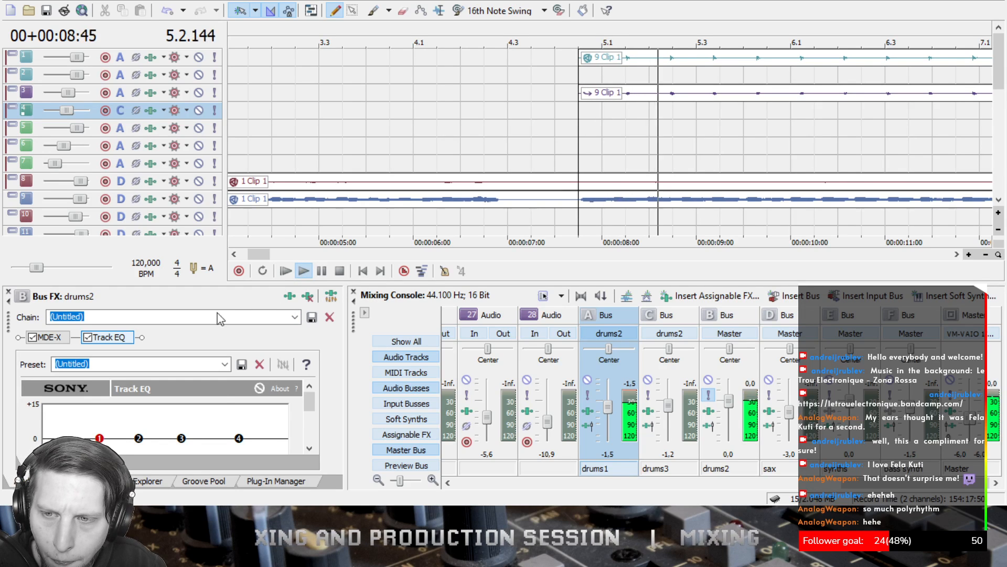
- Set the first Track EQ band on drums2 to the Band type with 228 Hz frequency and -7.2 dB gain
{"action": "scroll", "coordinate": [216, 426], "scroll_direction": "down", "scroll_amount": 3}
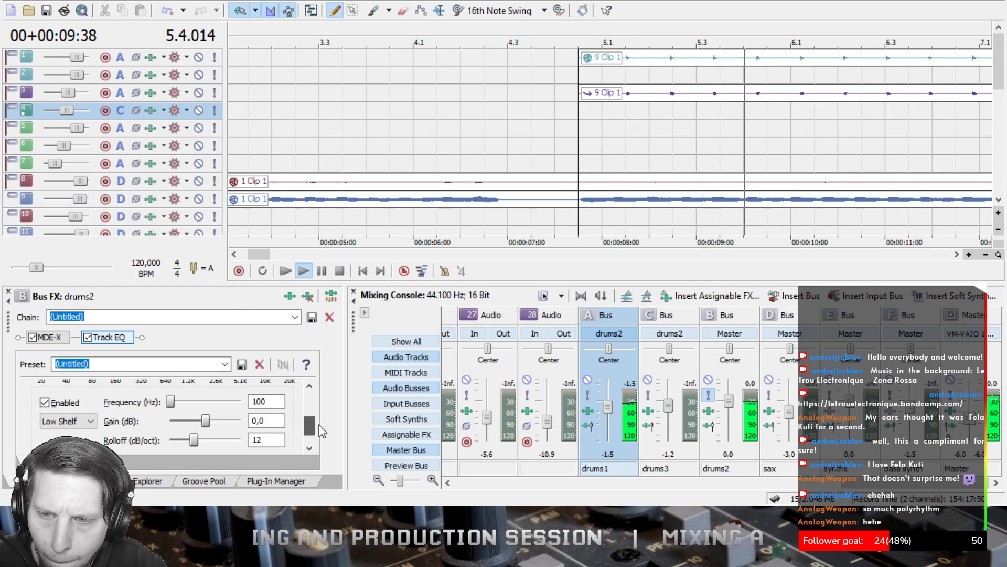
{"action": "left_click_drag", "start_coordinate": [205, 420], "coordinate": [179, 402]}
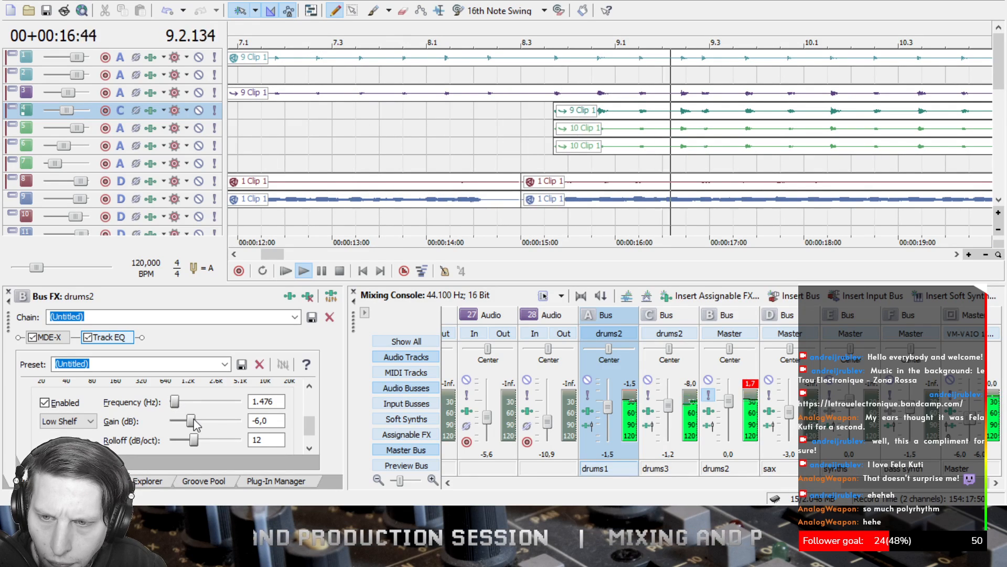
{"action": "left_click_drag", "start_coordinate": [194, 420], "coordinate": [192, 422]}
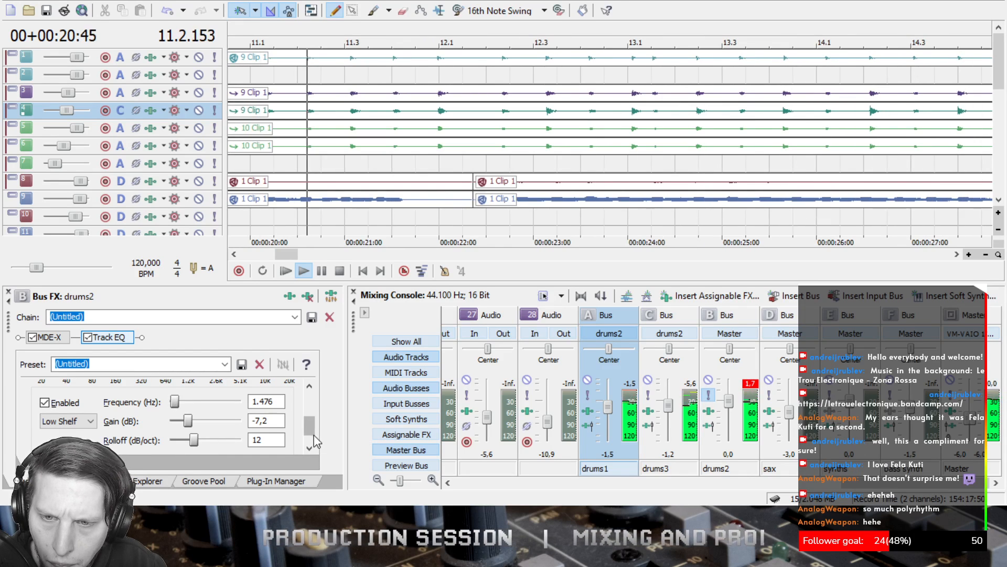
{"action": "mouse_move", "coordinate": [313, 434]}
{"action": "left_mouse_down"}
{"action": "mouse_move", "coordinate": [317, 414]}
{"action": "mouse_move", "coordinate": [324, 440]}
{"action": "left_mouse_up"}
{"action": "left_click", "coordinate": [65, 443]}
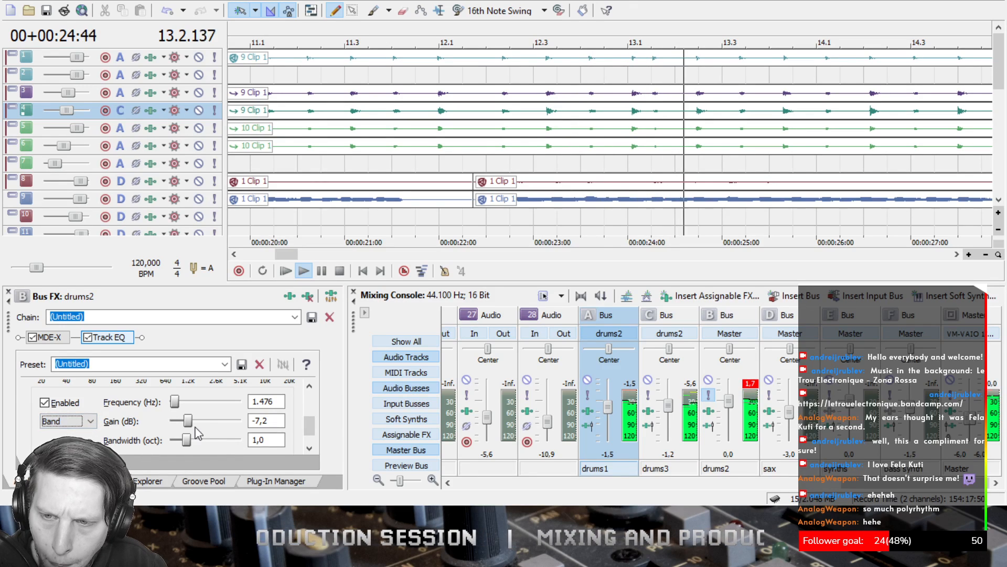
{"action": "left_click", "coordinate": [188, 421]}
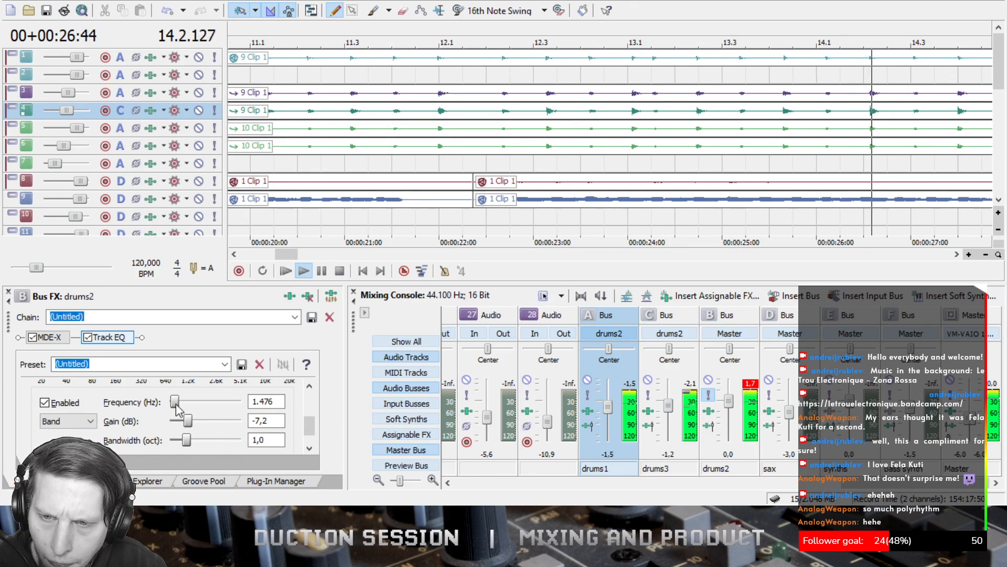
{"action": "mouse_move", "coordinate": [176, 403]}
{"action": "left_mouse_down"}
{"action": "mouse_move", "coordinate": [188, 409]}
{"action": "mouse_move", "coordinate": [174, 411]}
{"action": "left_mouse_up"}
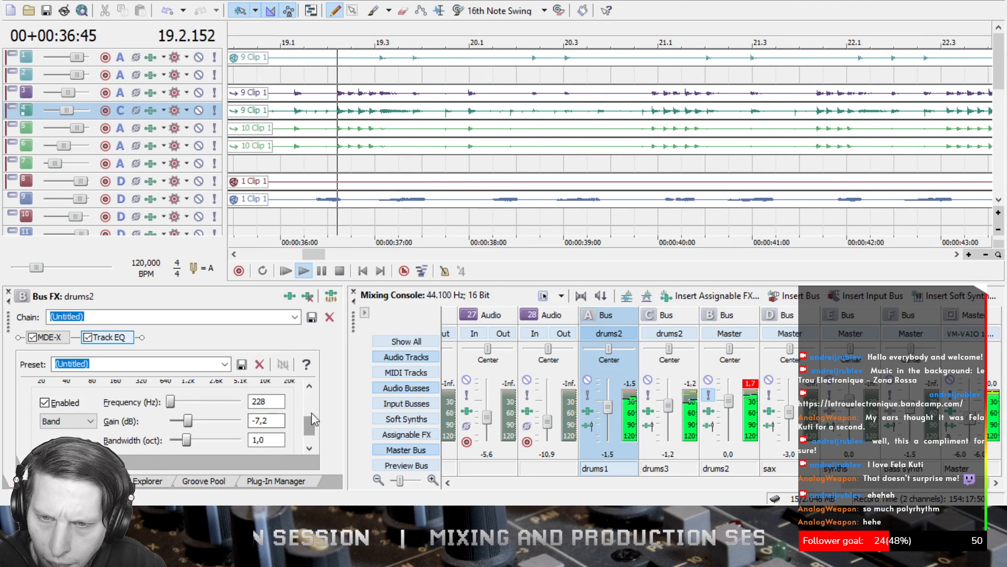
- Enlarge the effects and mixer area and set the first EQ band to 180 Hz, -14.4 dB gain and 1.5 oct bandwidth
{"action": "left_click_drag", "start_coordinate": [257, 285], "coordinate": [258, 263]}
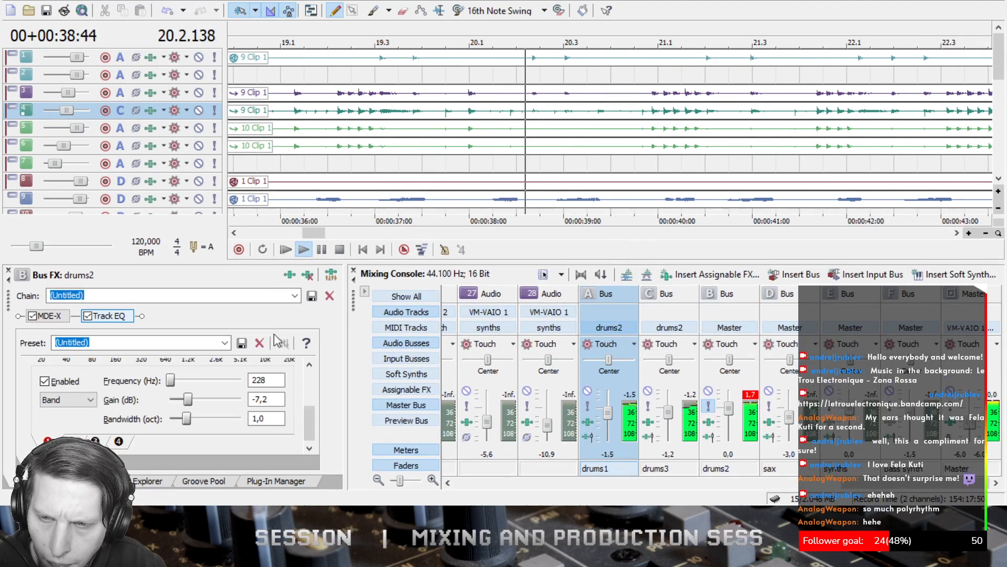
{"action": "left_click_drag", "start_coordinate": [311, 421], "coordinate": [312, 412]}
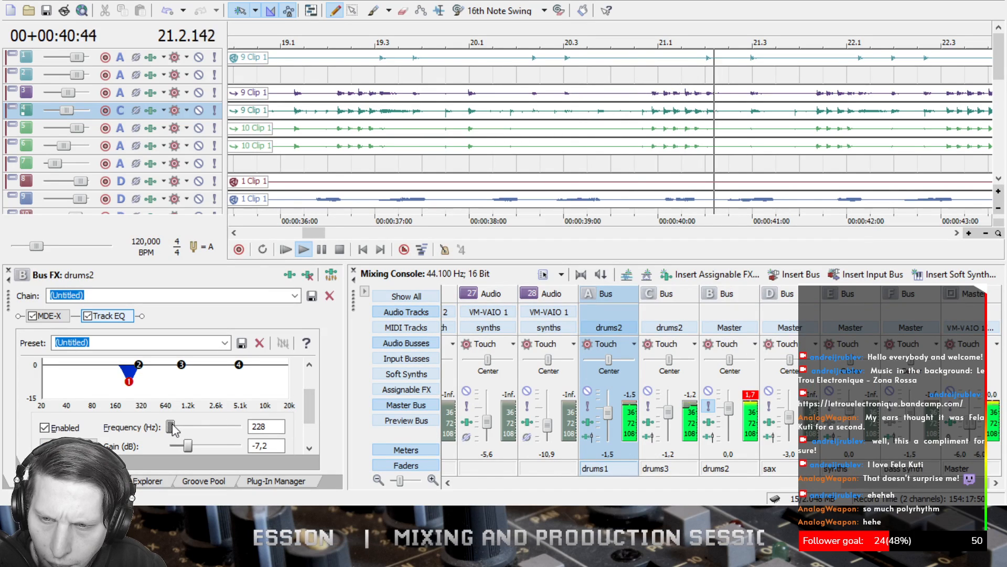
{"action": "left_click_drag", "start_coordinate": [173, 428], "coordinate": [174, 422]}
{"action": "left_click_drag", "start_coordinate": [269, 426], "coordinate": [194, 423]}
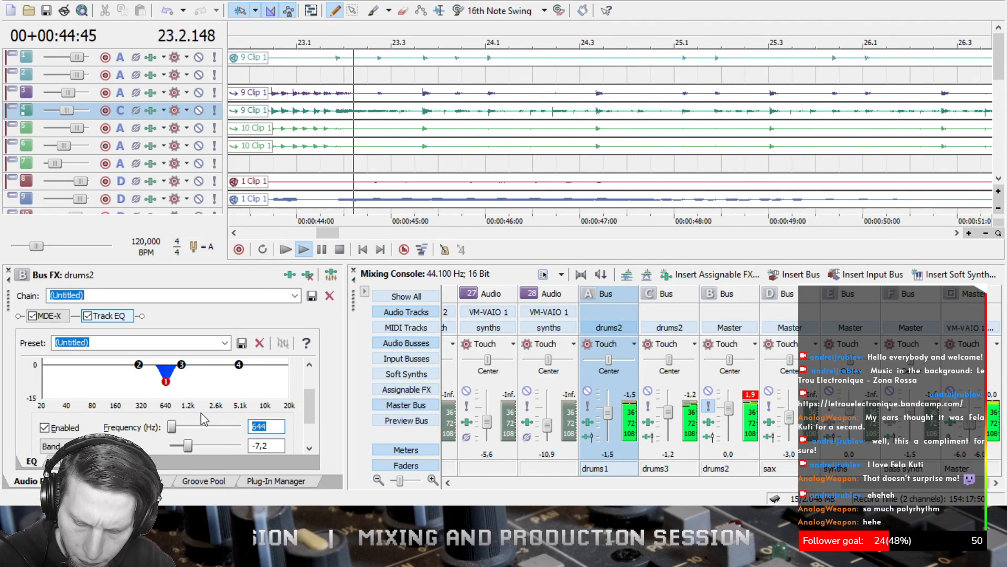
{"action": "type", "text": "180"}
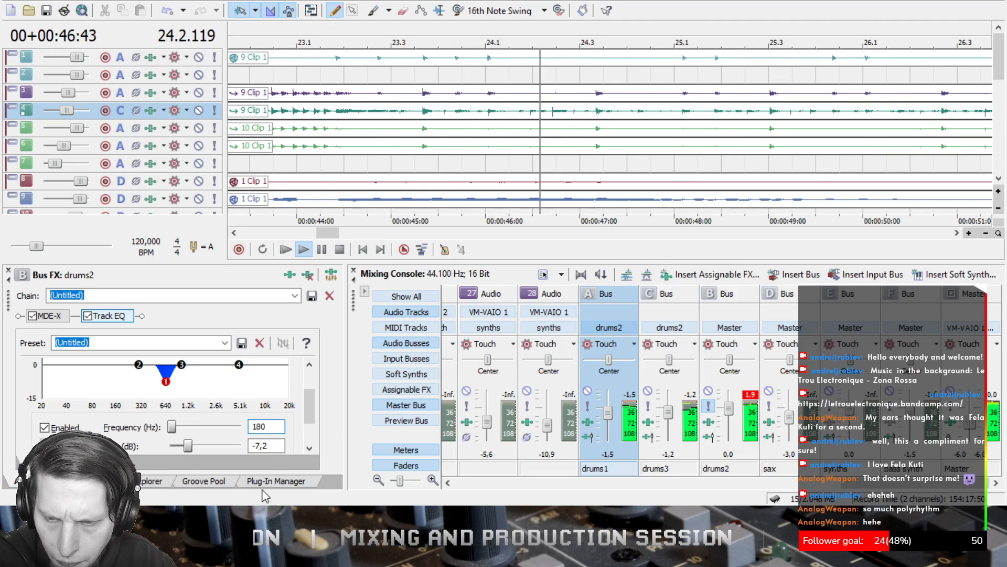
{"action": "scroll", "coordinate": [310, 408], "scroll_direction": "down", "scroll_amount": 2}
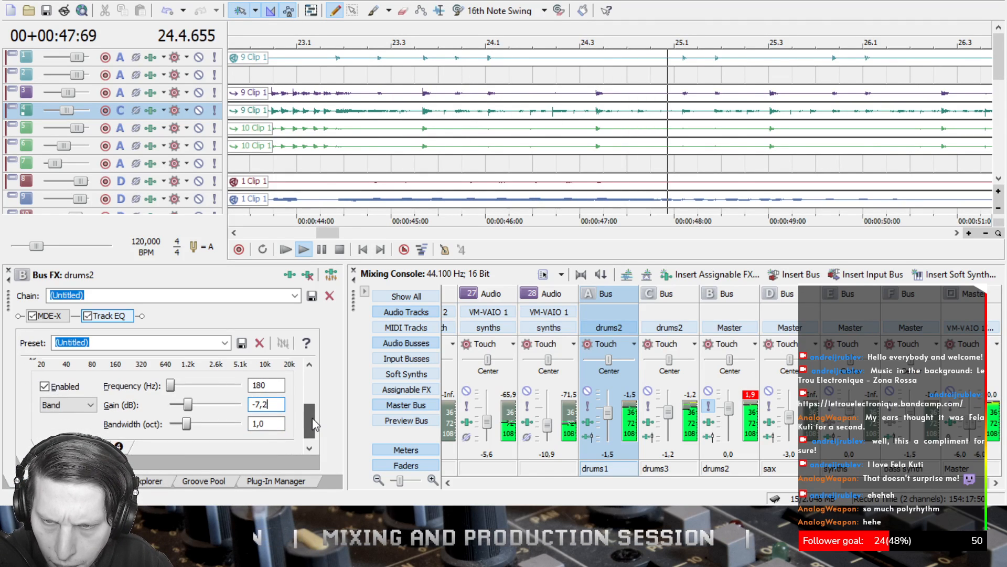
{"action": "mouse_move", "coordinate": [189, 423]}
{"action": "left_mouse_down"}
{"action": "mouse_move", "coordinate": [181, 423]}
{"action": "mouse_move", "coordinate": [190, 404]}
{"action": "mouse_move", "coordinate": [174, 404]}
{"action": "mouse_move", "coordinate": [203, 429]}
{"action": "left_mouse_up"}
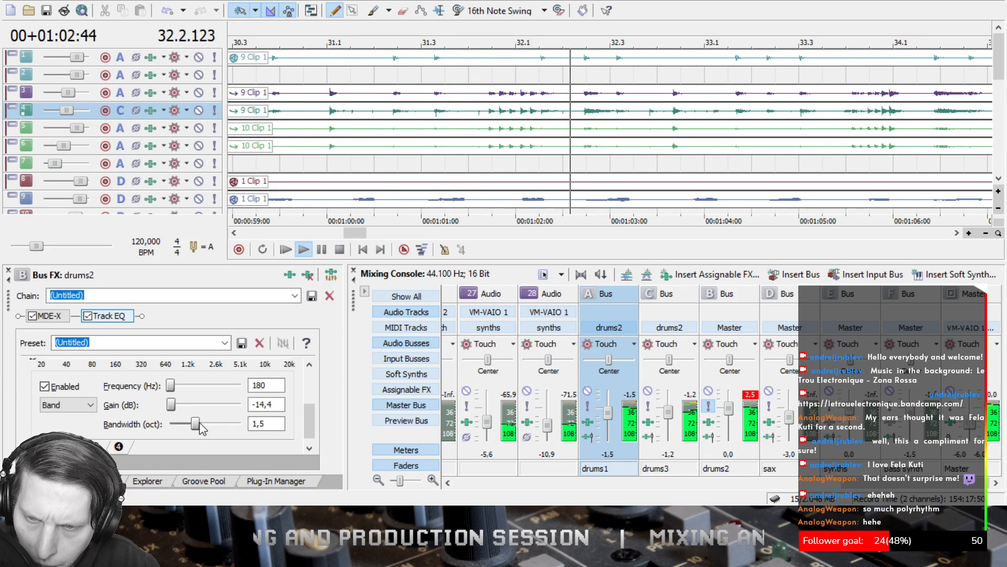
- Compare the drums2 sound with the first EQ band disabled and re-enabled, and stop playback
{"action": "scroll", "coordinate": [310, 418], "scroll_direction": "up", "scroll_amount": 1}
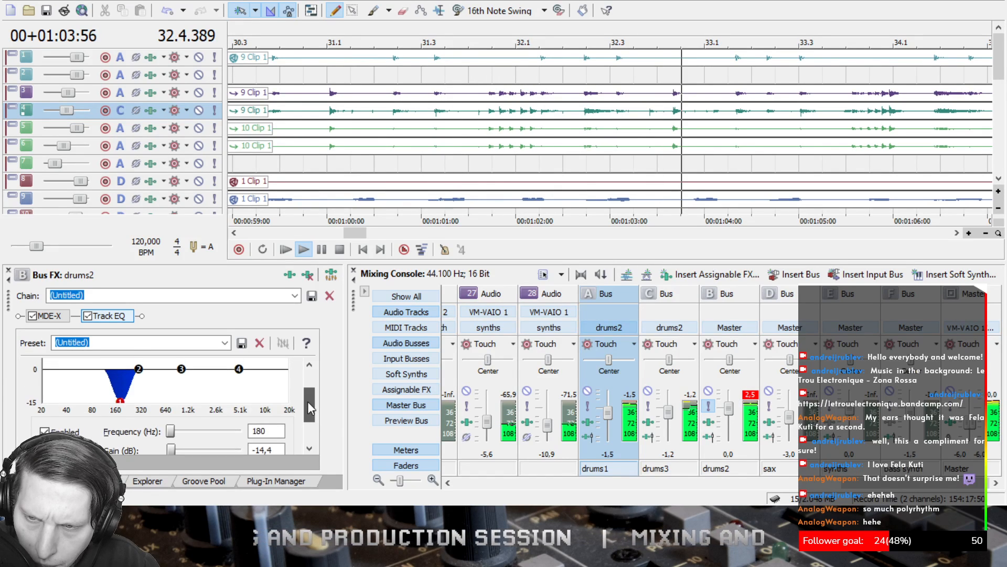
{"action": "left_click", "coordinate": [45, 404]}
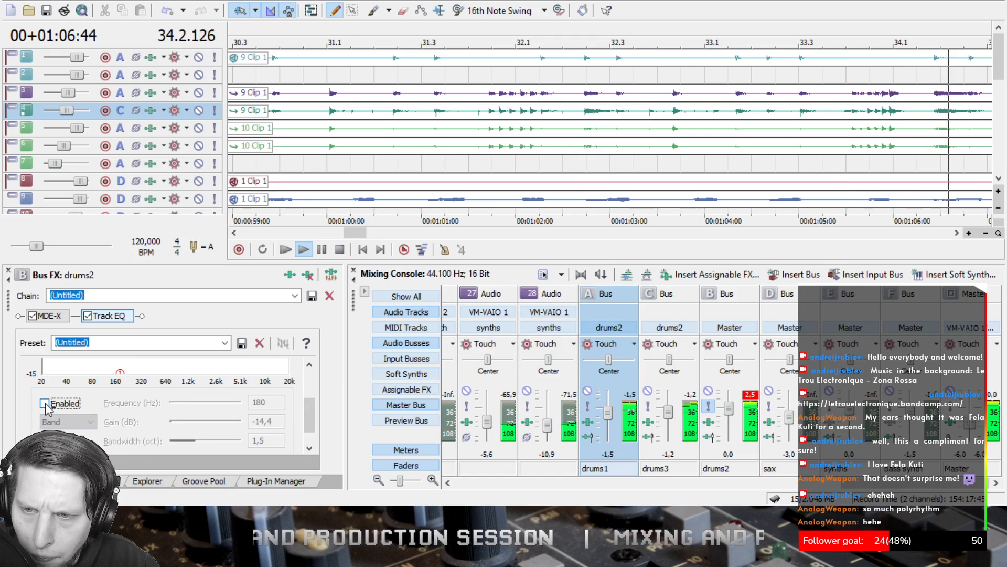
{"action": "left_click", "coordinate": [44, 403]}
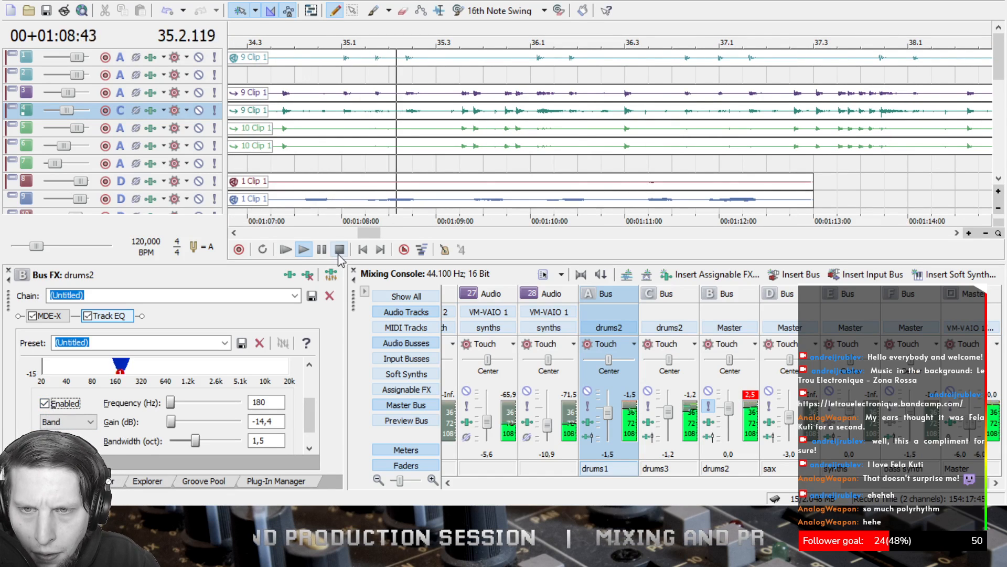
{"action": "left_click", "coordinate": [339, 249]}
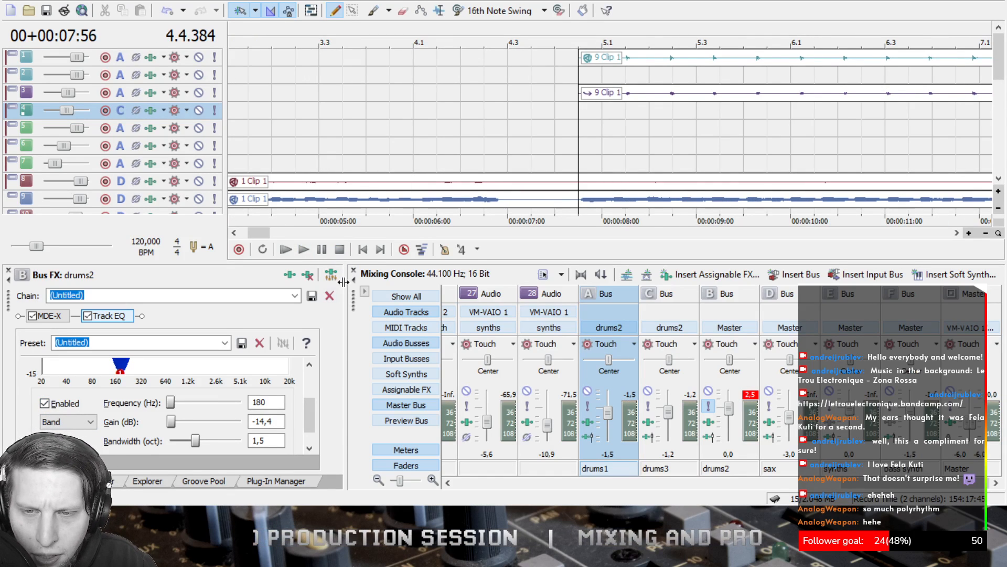
- Review the first EQ band's curve on drums2 and move the playback cursor to the start of bar 9
{"action": "left_click_drag", "start_coordinate": [316, 411], "coordinate": [308, 387]}
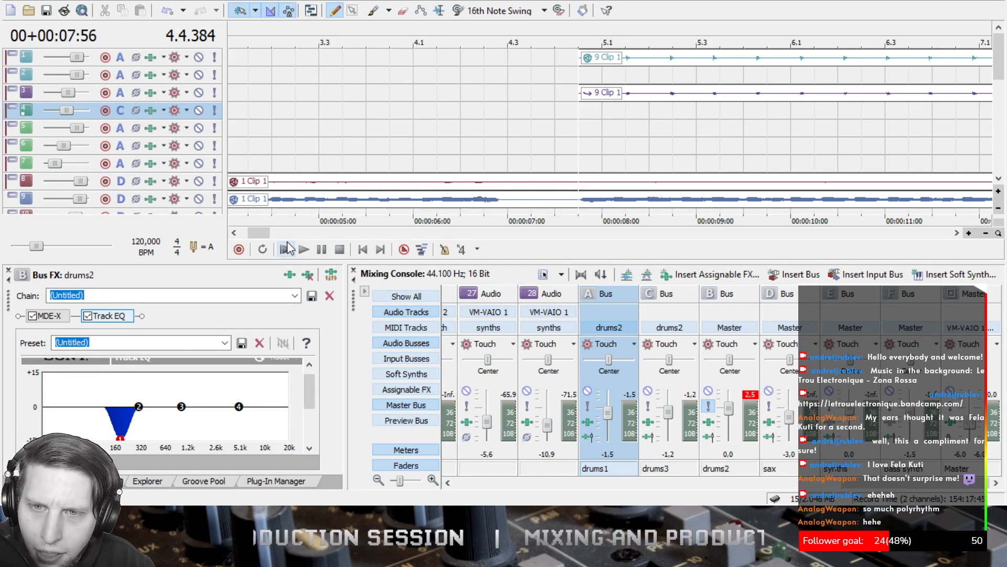
{"action": "scroll", "coordinate": [728, 90], "scroll_direction": "down", "scroll_amount": 6}
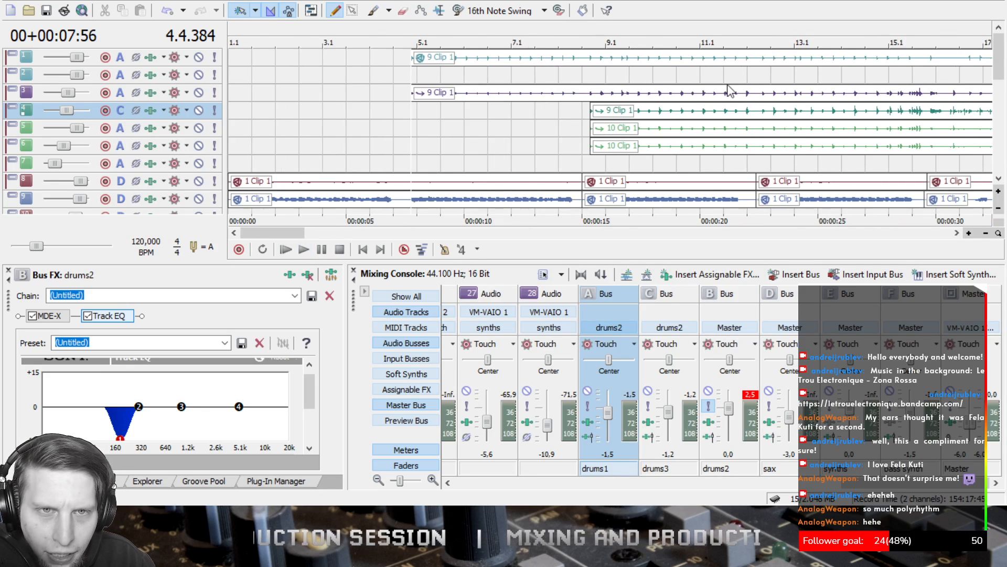
{"action": "left_click", "coordinate": [504, 36]}
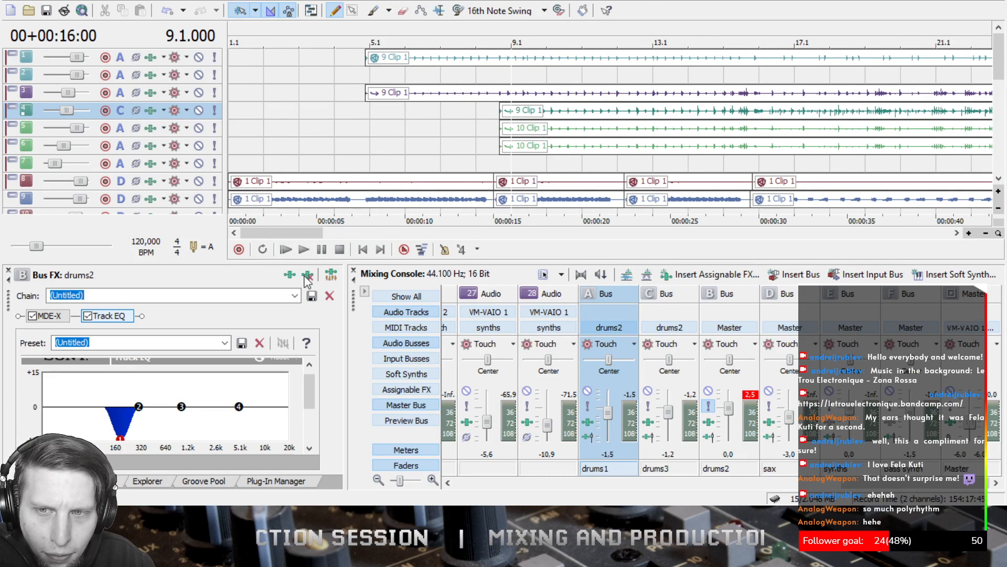
{"action": "scroll", "coordinate": [315, 388], "scroll_direction": "down", "scroll_amount": 3}
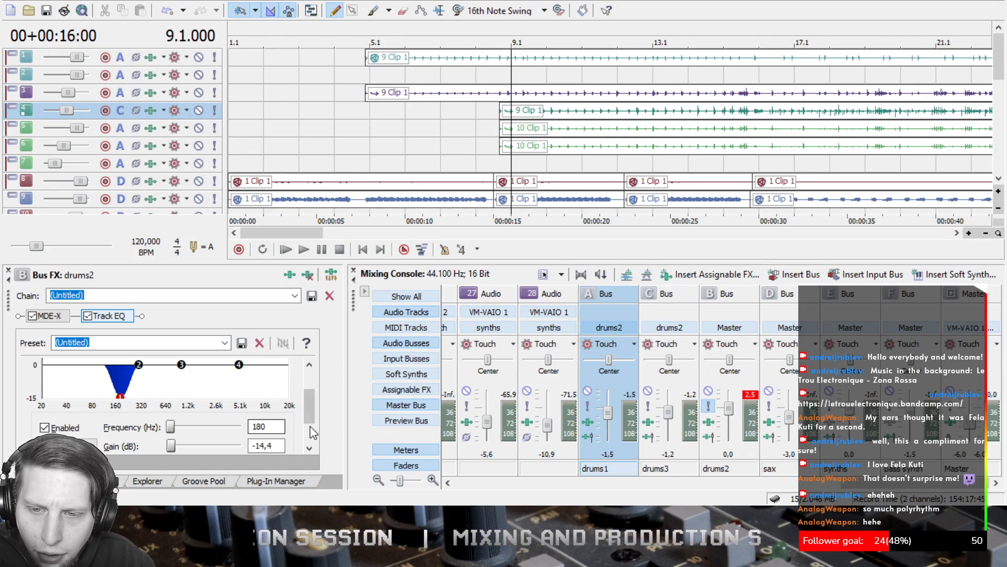
- Compare the drums2 sound from bar 9 with the first EQ band disabled and re-enabled, and stop playback
{"action": "scroll", "coordinate": [311, 428], "scroll_direction": "down", "scroll_amount": 2}
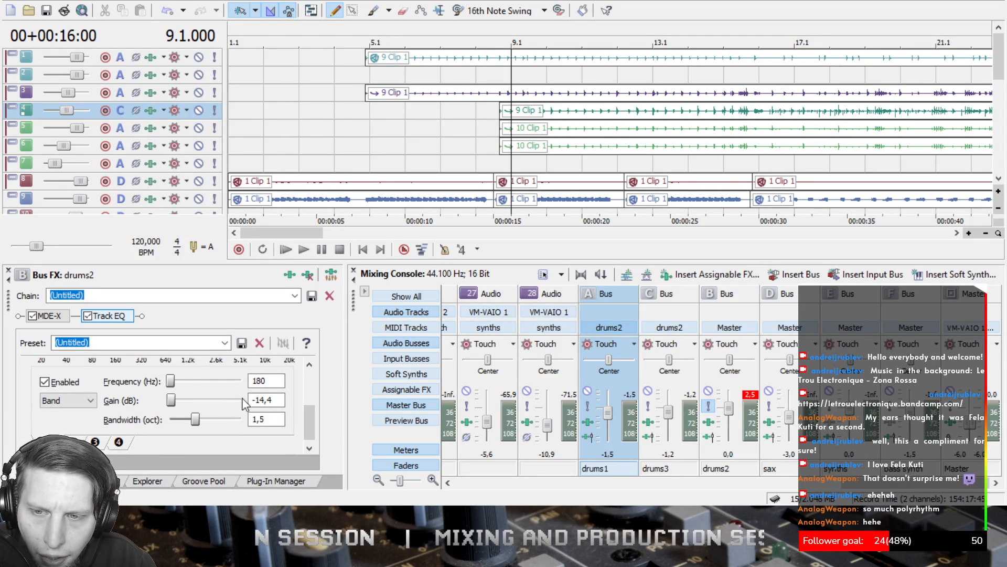
{"action": "mouse_move", "coordinate": [309, 421]}
{"action": "left_mouse_down"}
{"action": "mouse_move", "coordinate": [313, 407]}
{"action": "mouse_move", "coordinate": [315, 467]}
{"action": "mouse_move", "coordinate": [309, 415]}
{"action": "left_mouse_up"}
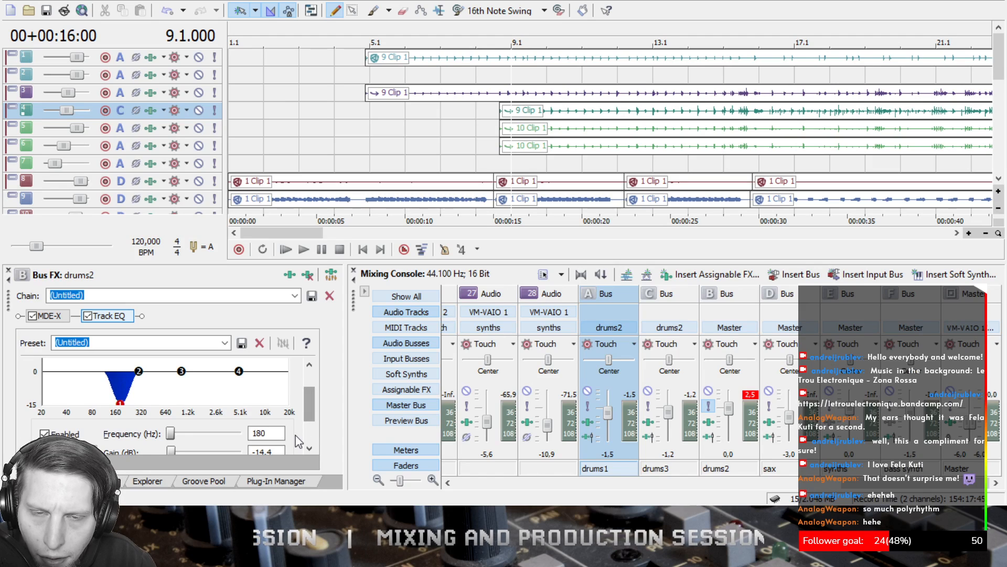
{"action": "left_click", "coordinate": [306, 252]}
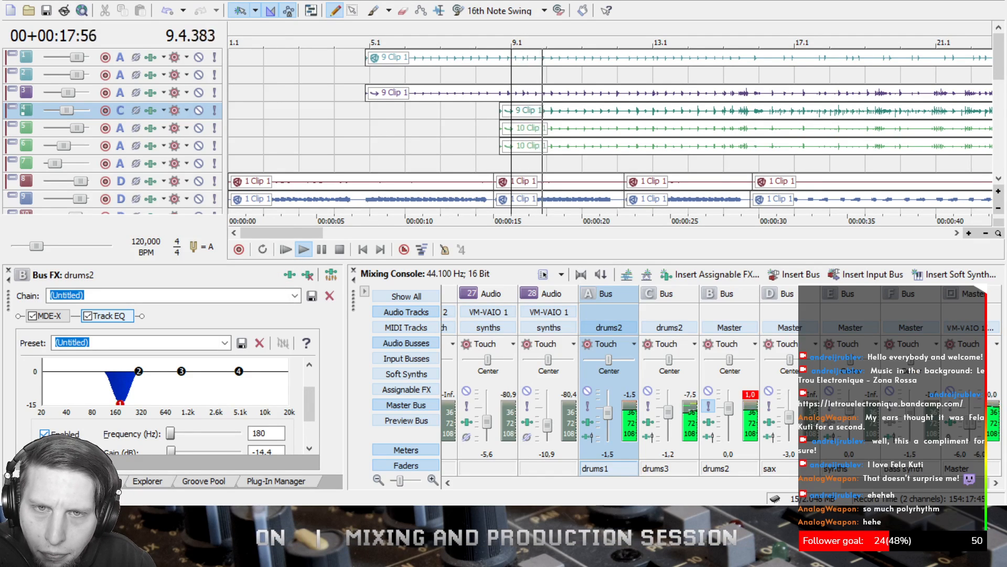
{"action": "left_click", "coordinate": [44, 433]}
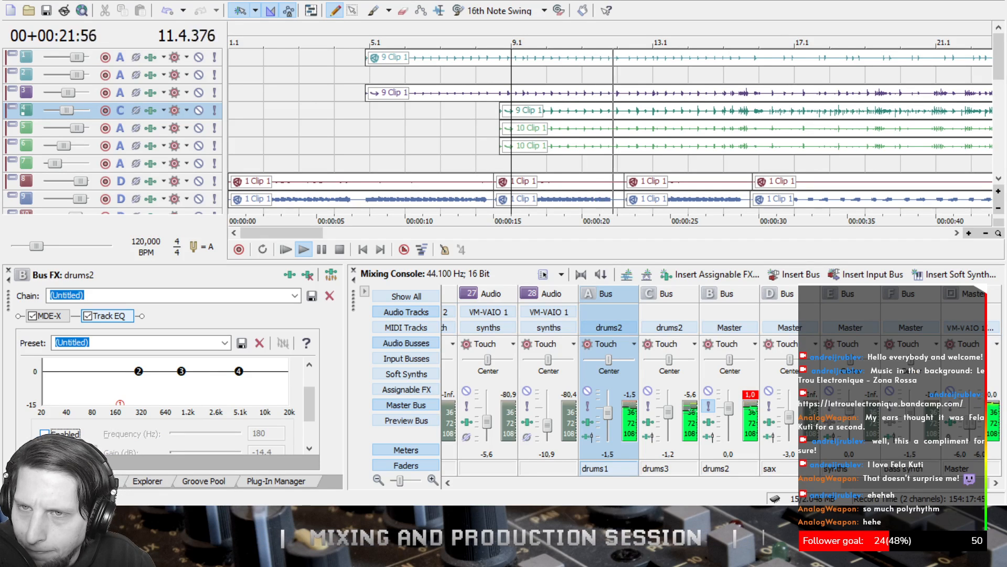
{"action": "left_click", "coordinate": [44, 433]}
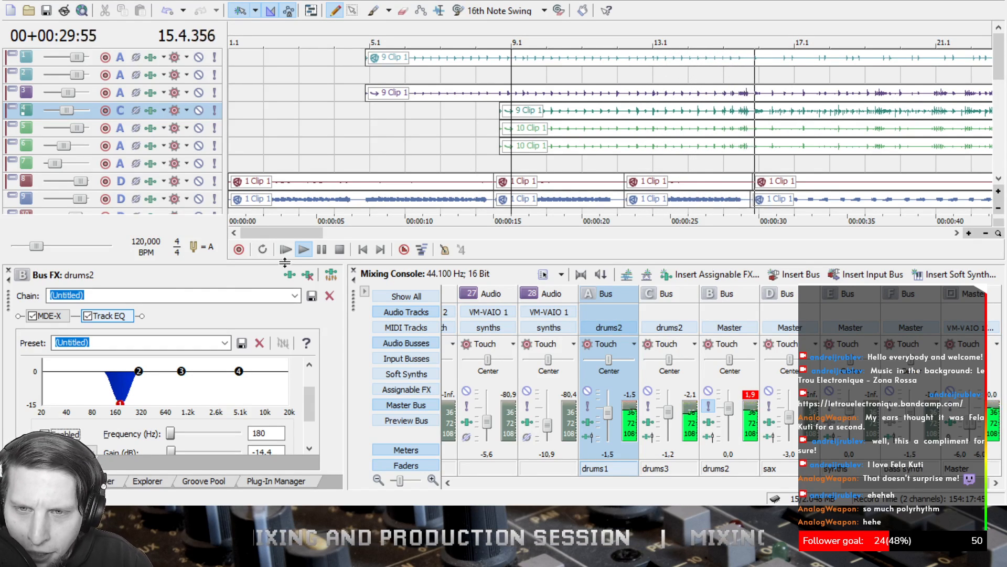
{"action": "key", "text": "space"}
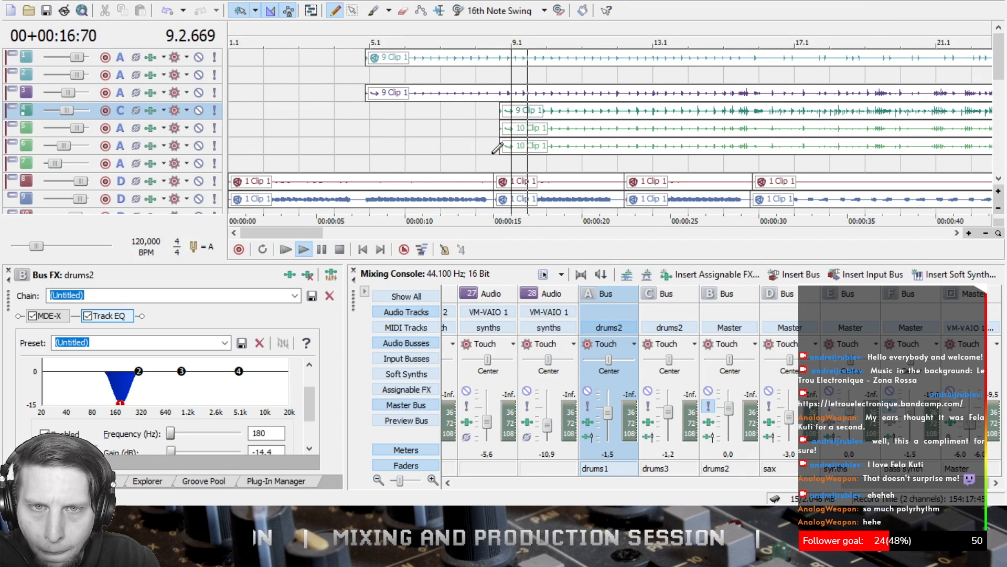
- During playback, solo the drums1 and drums3 buses along with drums2 and turn off the solo on track 4
{"action": "scroll", "coordinate": [559, 132], "scroll_direction": "down", "scroll_amount": 3}
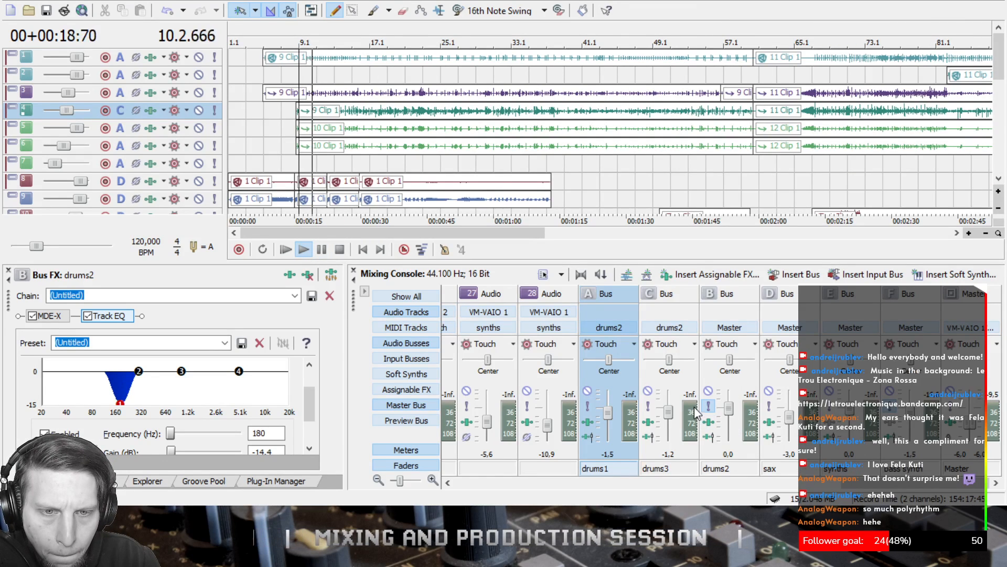
{"action": "left_click", "coordinate": [588, 406]}
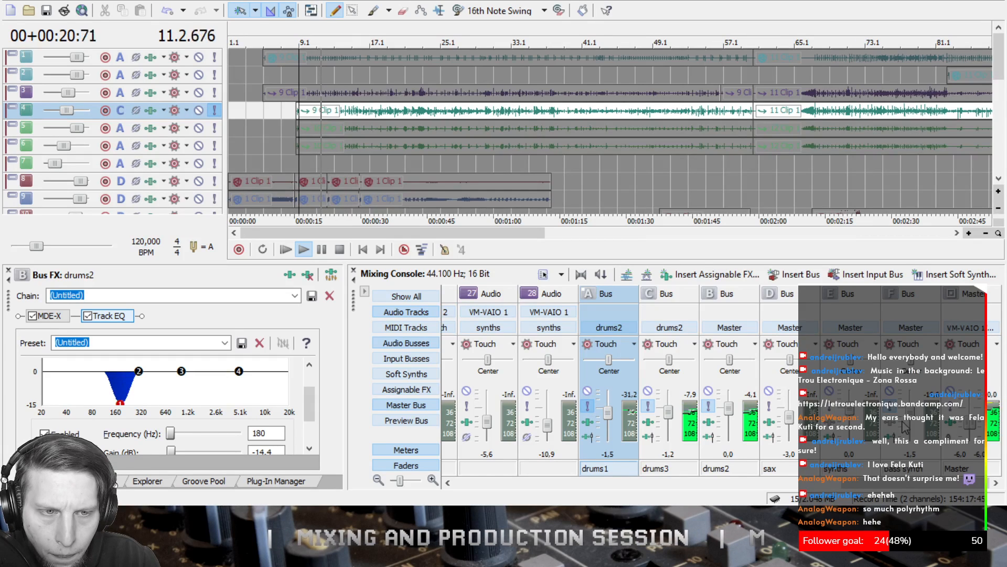
{"action": "left_click", "coordinate": [914, 304]}
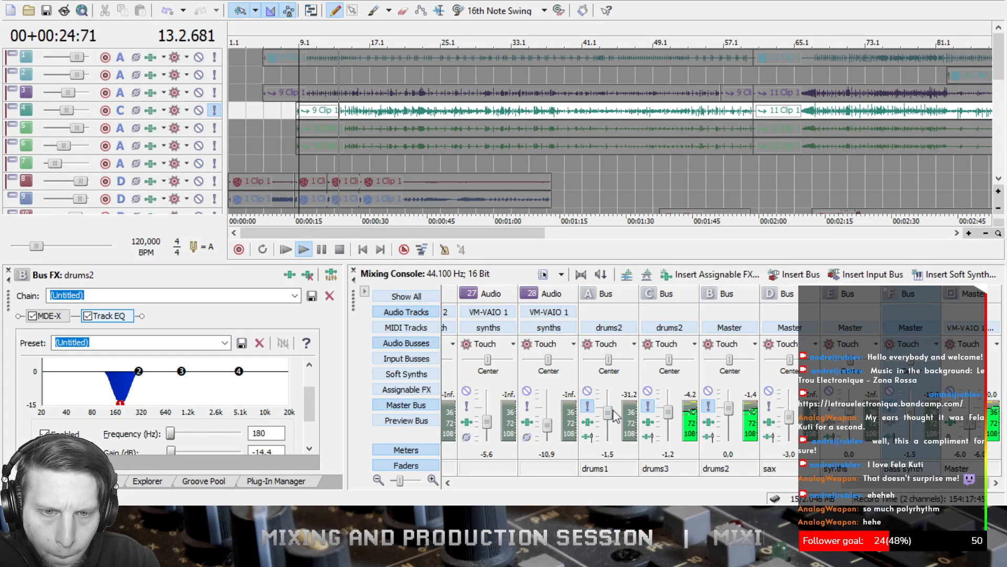
{"action": "left_click", "coordinate": [214, 115]}
- Look through the lower tracks during playback of the soloed buses, stop playback, and save the project
{"action": "left_click_drag", "start_coordinate": [1000, 73], "coordinate": [1005, 178]}
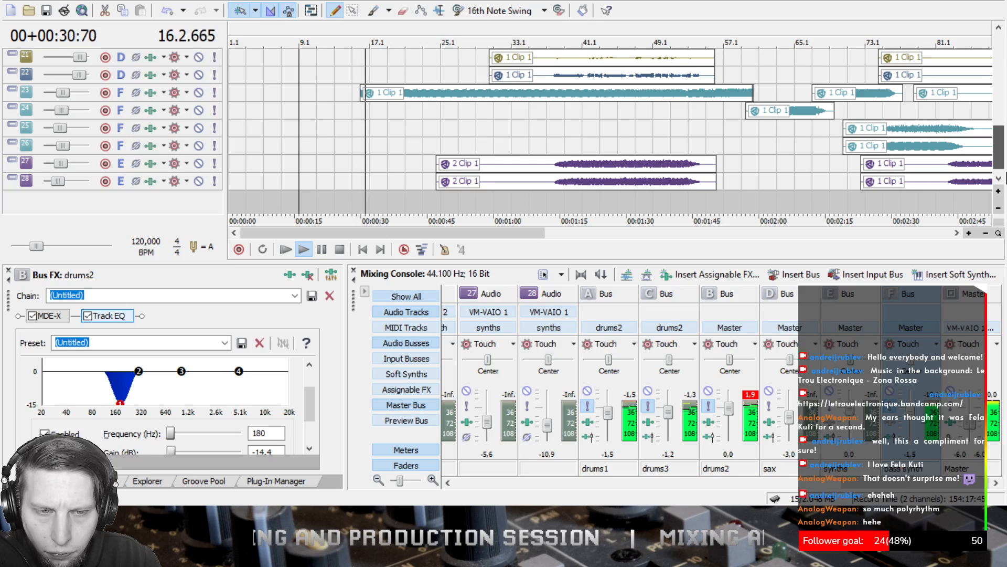
{"action": "left_click_drag", "start_coordinate": [1005, 178], "coordinate": [1004, 105]}
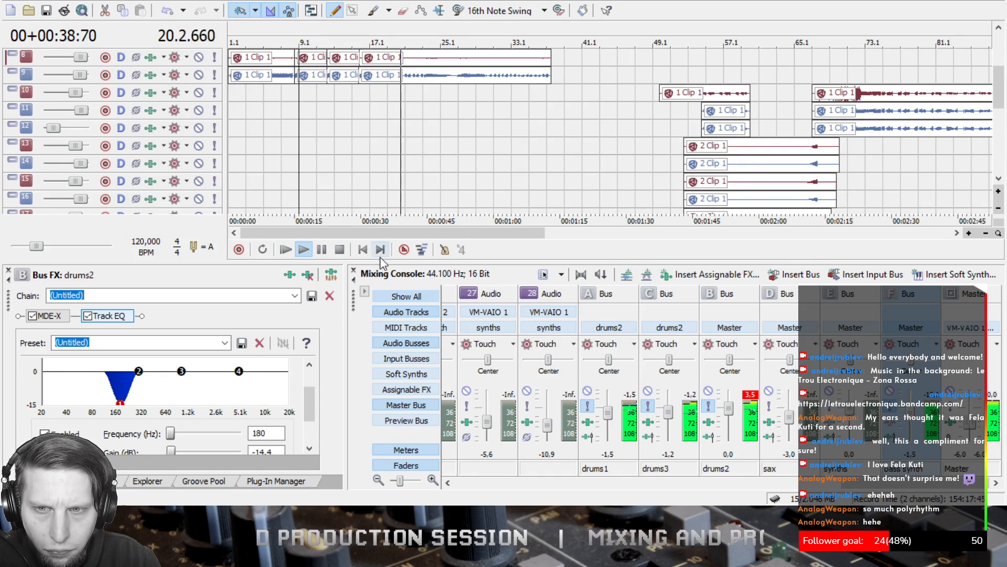
{"action": "left_click", "coordinate": [340, 250]}
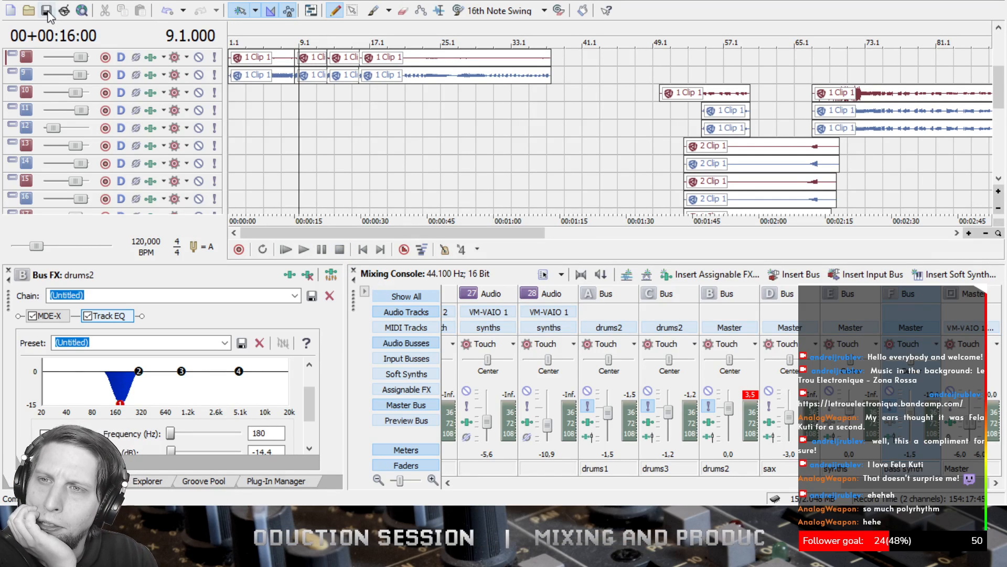
{"action": "left_click", "coordinate": [47, 10]}
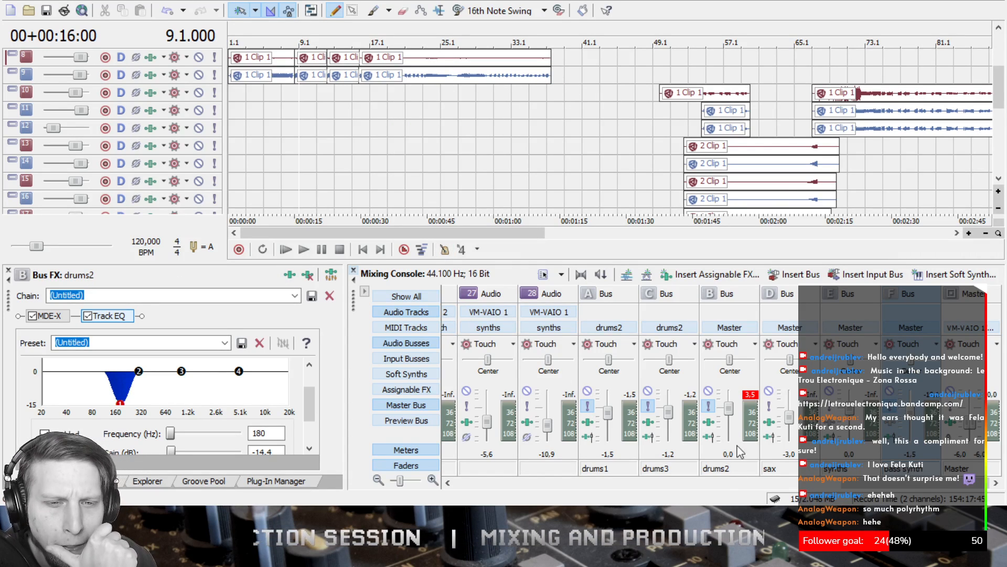
- Set the fourth Track EQ band on drums2, a 5,000 Hz High Shelf, to -1.6 dB gain and 24 dB/oct rolloff
{"action": "left_click", "coordinate": [708, 422]}
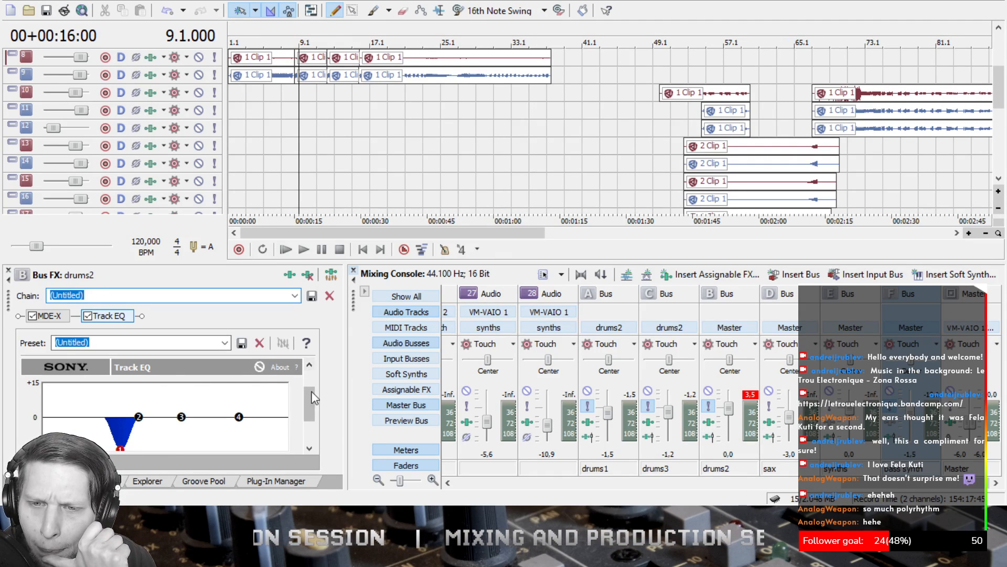
{"action": "scroll", "coordinate": [307, 413], "scroll_direction": "down", "scroll_amount": 5}
{"action": "left_click", "coordinate": [118, 440]}
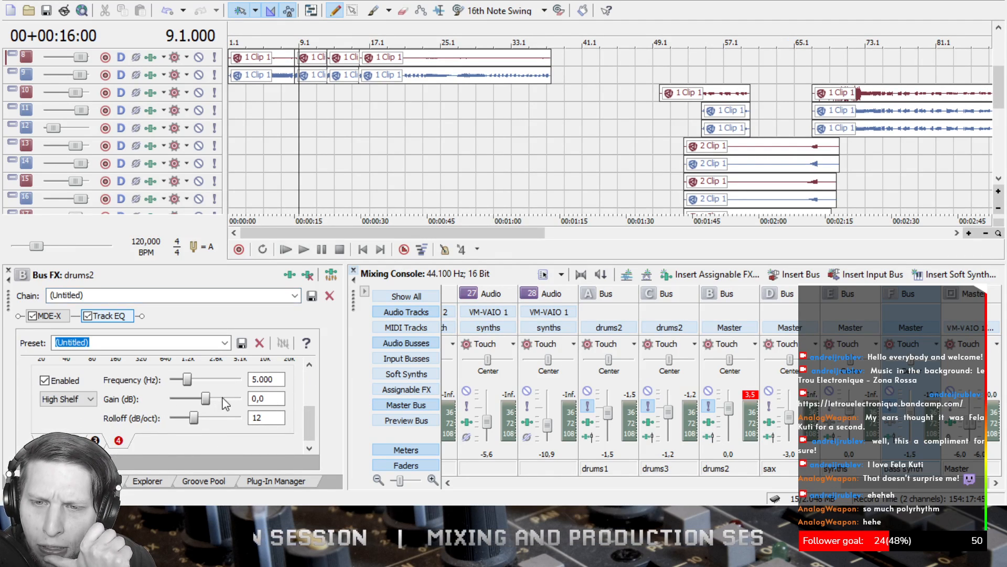
{"action": "left_click_drag", "start_coordinate": [204, 395], "coordinate": [202, 396]}
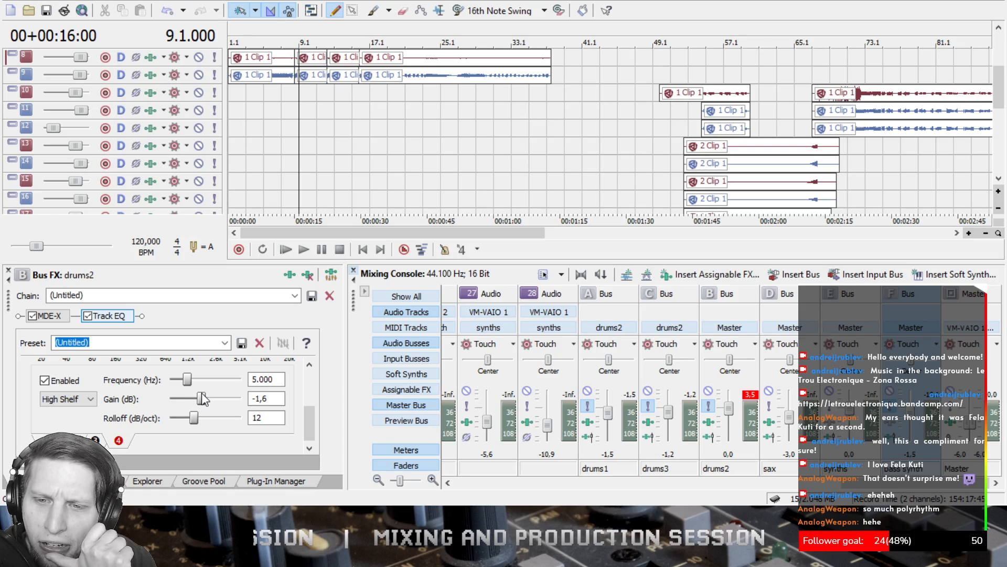
{"action": "left_click_drag", "start_coordinate": [201, 392], "coordinate": [307, 422]}
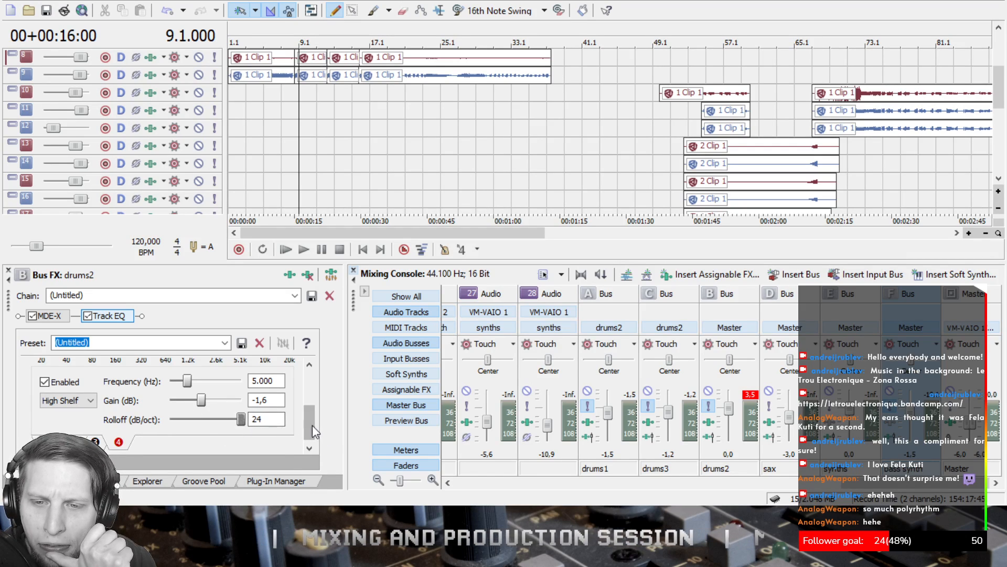
{"action": "left_click_drag", "start_coordinate": [313, 425], "coordinate": [309, 385]}
{"action": "scroll", "coordinate": [323, 405], "scroll_direction": "down", "scroll_amount": 1}
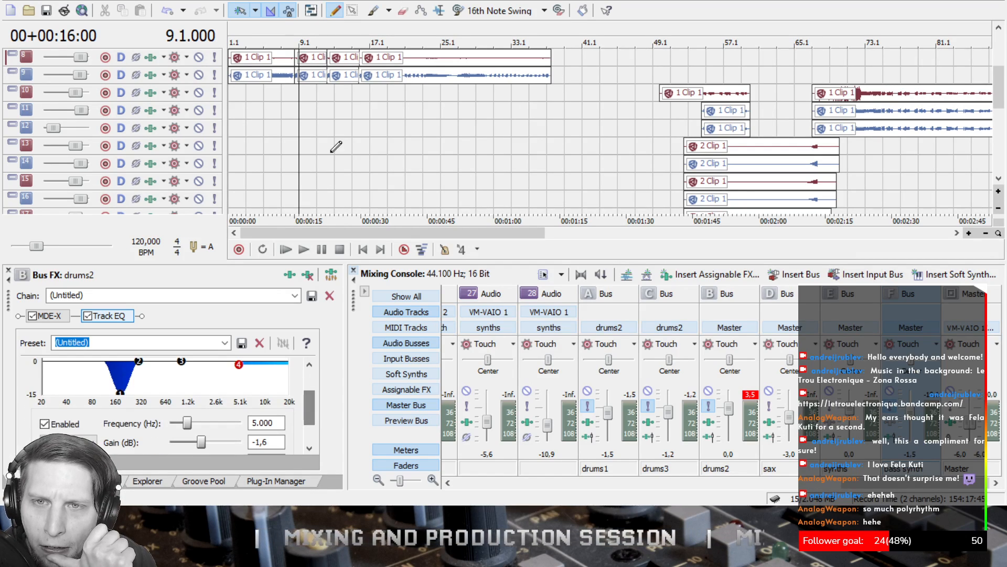
- Play the song from bar 9, check the MDE-X on drums2, and add a Valve Exciter to the bus's effect chain
{"action": "left_click", "coordinate": [304, 249]}
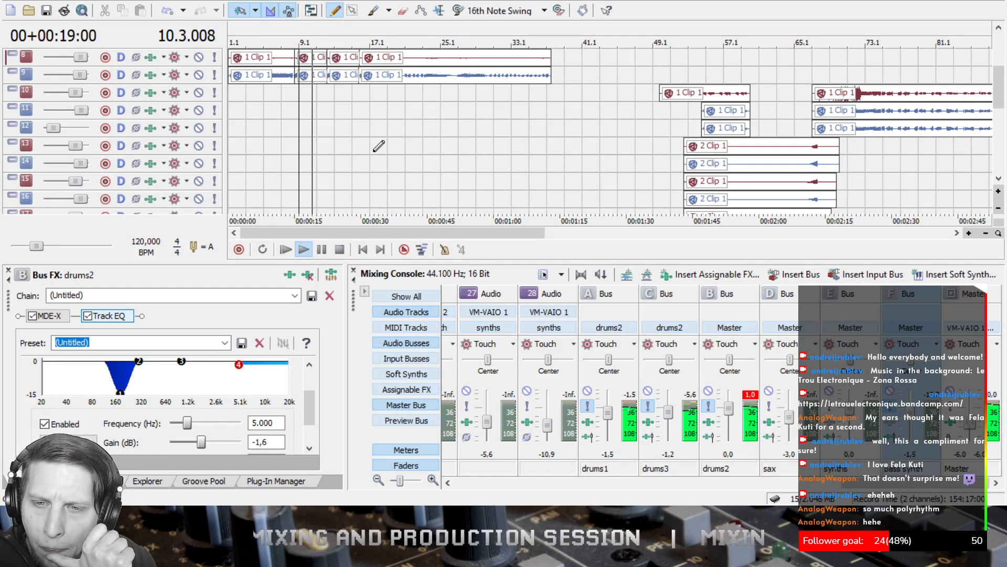
{"action": "left_click", "coordinate": [47, 315]}
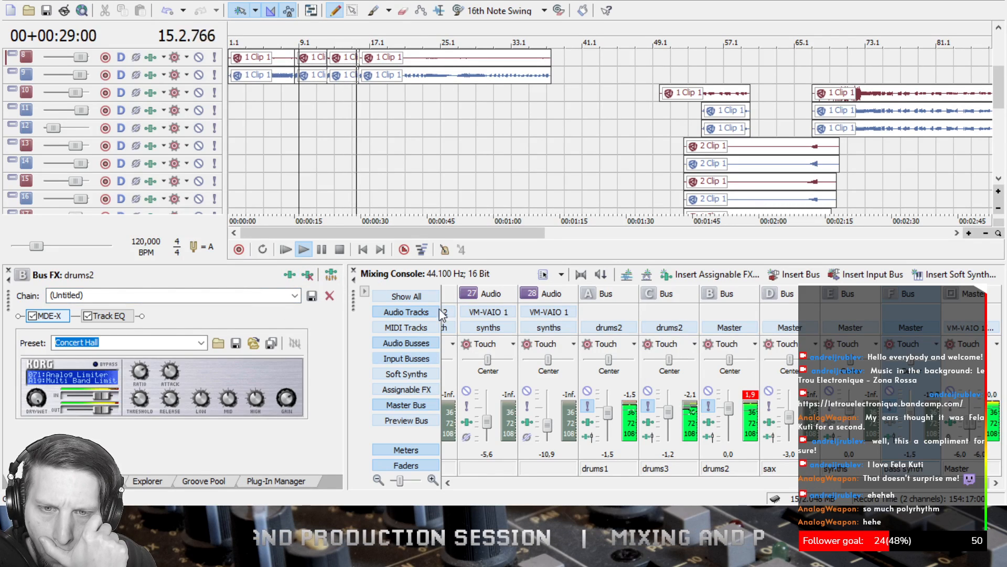
{"action": "key", "text": "space"}
{"action": "left_click", "coordinate": [815, 114]}
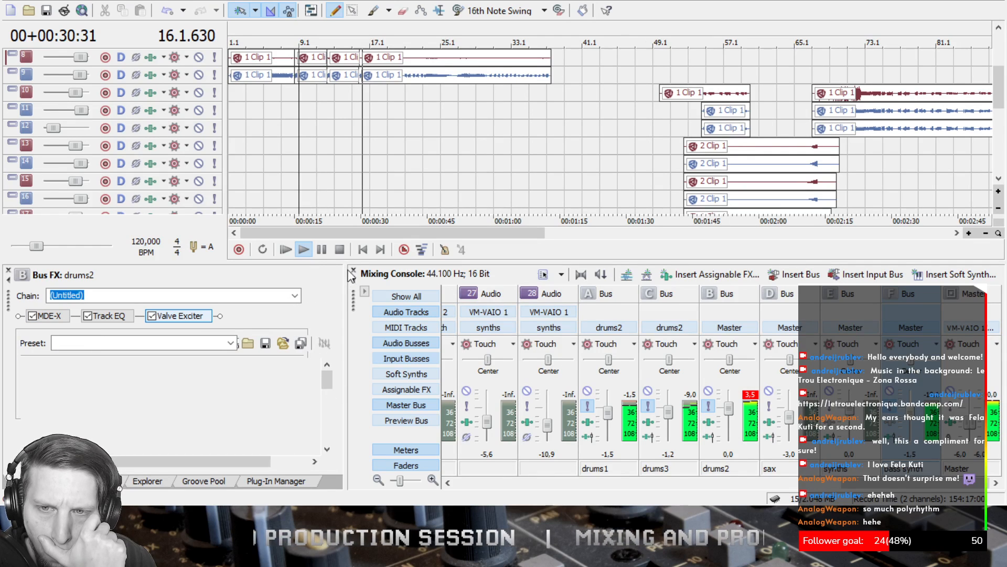
- Load the 05 - Drums preset in the Valve Exciter on drums2
{"action": "scroll", "coordinate": [330, 377], "scroll_direction": "down", "scroll_amount": 1}
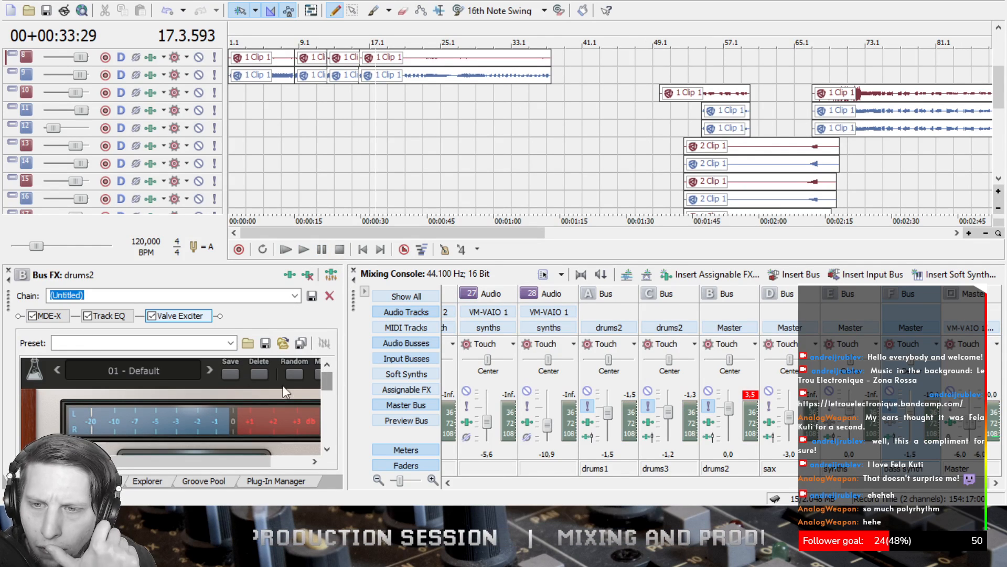
{"action": "left_click", "coordinate": [209, 367]}
{"action": "left_click", "coordinate": [209, 366]}
{"action": "left_click", "coordinate": [209, 366]}
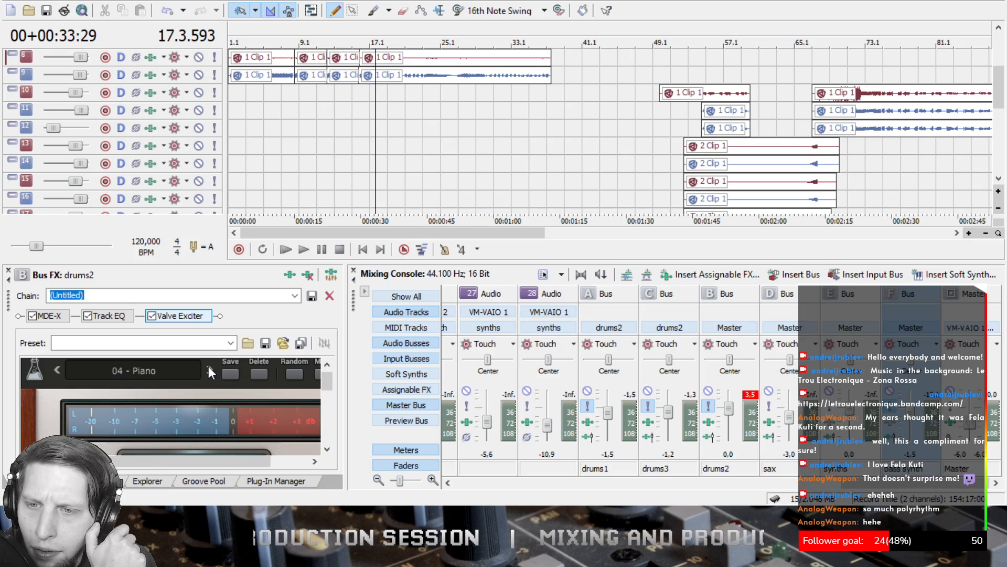
{"action": "left_click", "coordinate": [209, 366]}
{"action": "scroll", "coordinate": [329, 379], "scroll_direction": "up", "scroll_amount": 1}
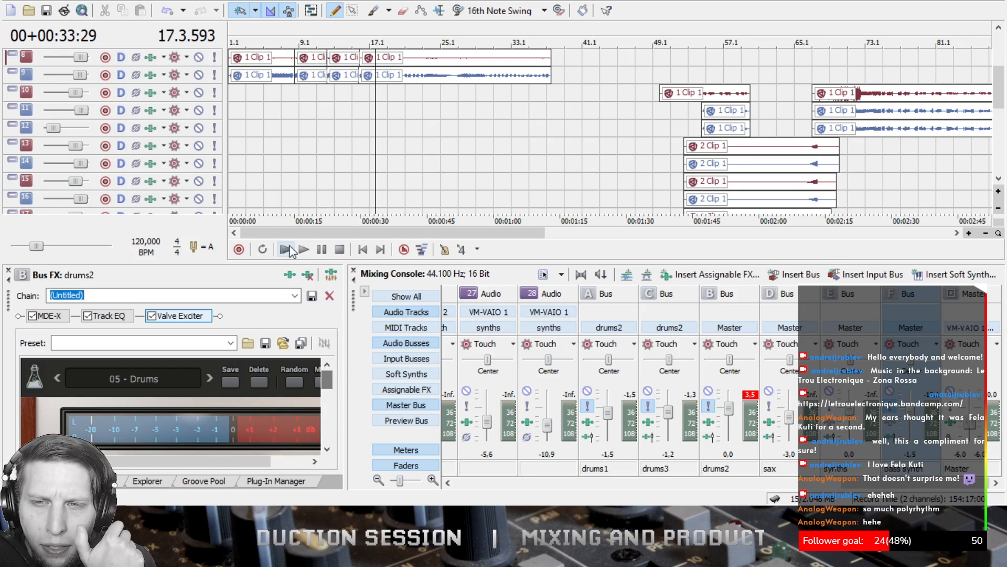
- Resume playback and lower the Harmonics and Treble amounts of the Valve Exciter on drums2
{"action": "left_click", "coordinate": [303, 249]}
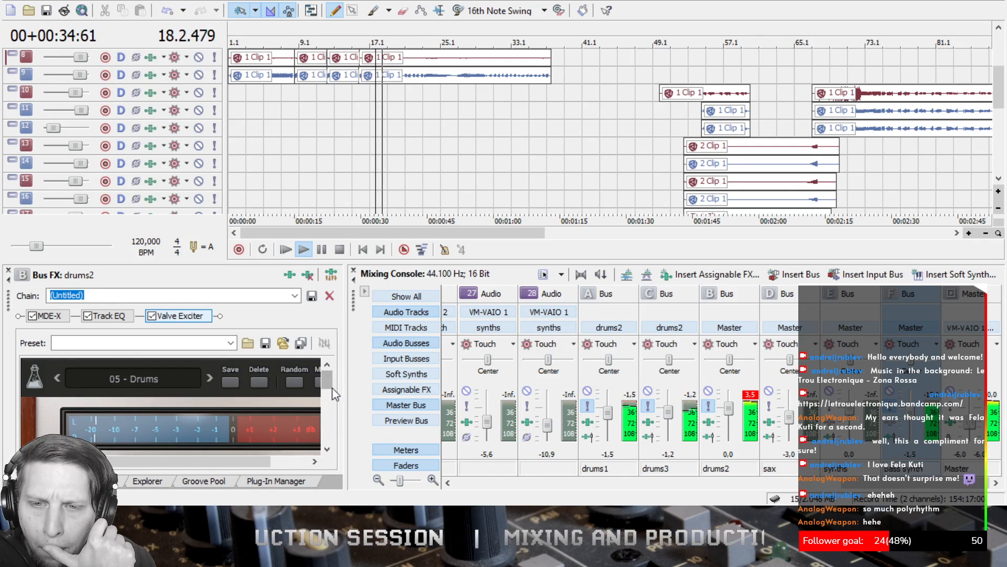
{"action": "left_click_drag", "start_coordinate": [331, 387], "coordinate": [344, 444]}
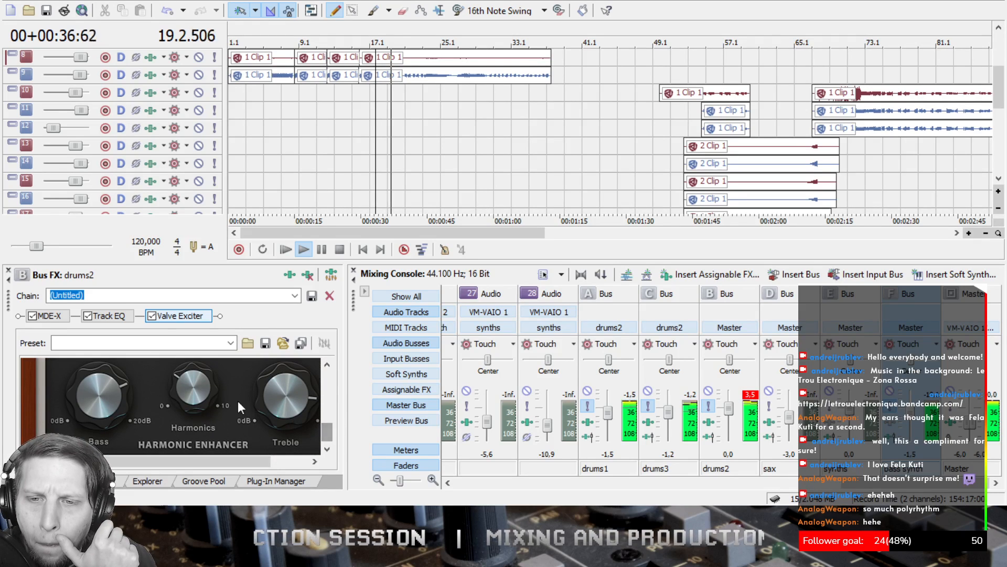
{"action": "left_click_drag", "start_coordinate": [192, 393], "coordinate": [201, 420]}
{"action": "left_click_drag", "start_coordinate": [290, 380], "coordinate": [288, 414]}
- Move the Valve Exciter to the front of the drums2 chain, reduce its Treble and Bass, and stop playback
{"action": "left_click_drag", "start_coordinate": [188, 320], "coordinate": [42, 315]}
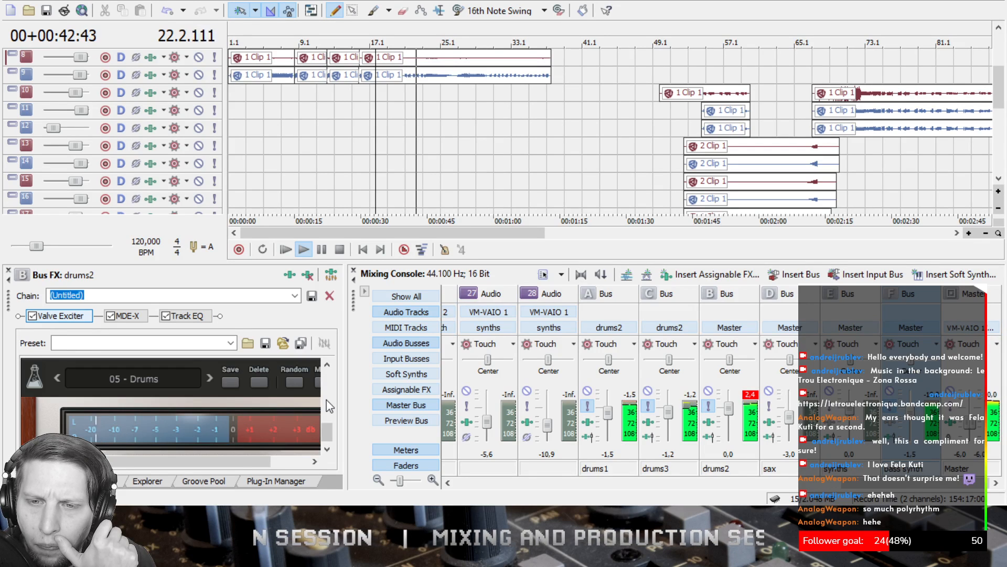
{"action": "mouse_move", "coordinate": [231, 462]}
{"action": "left_mouse_down"}
{"action": "mouse_move", "coordinate": [259, 466]}
{"action": "mouse_move", "coordinate": [231, 465]}
{"action": "left_mouse_up"}
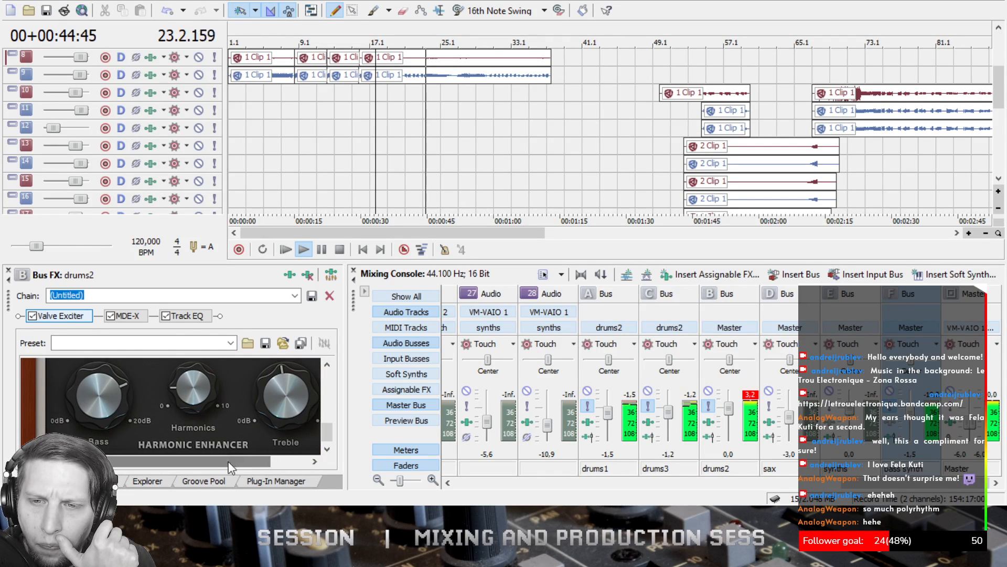
{"action": "left_click_drag", "start_coordinate": [272, 369], "coordinate": [273, 377]}
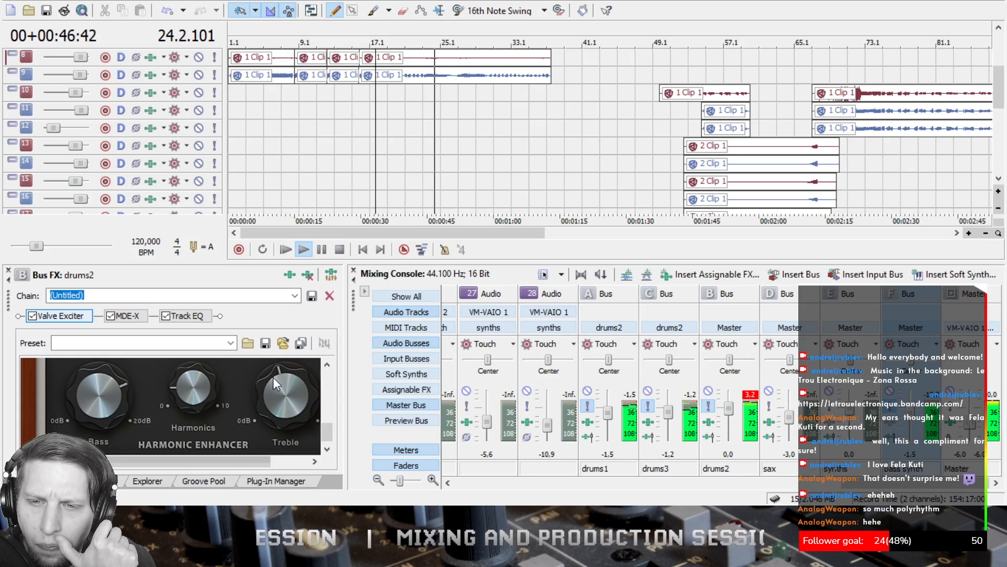
{"action": "left_click_drag", "start_coordinate": [112, 385], "coordinate": [114, 412]}
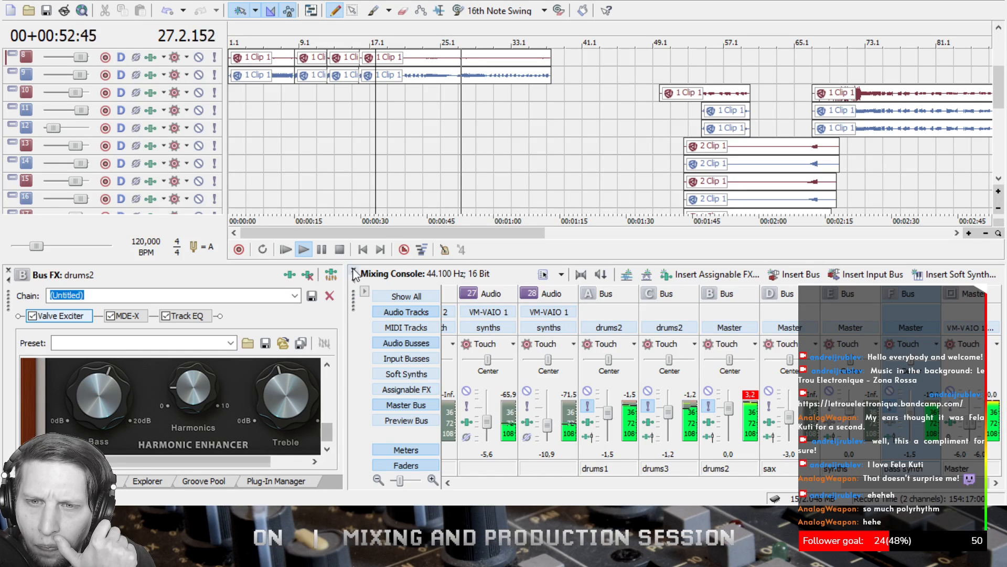
{"action": "left_click", "coordinate": [339, 249]}
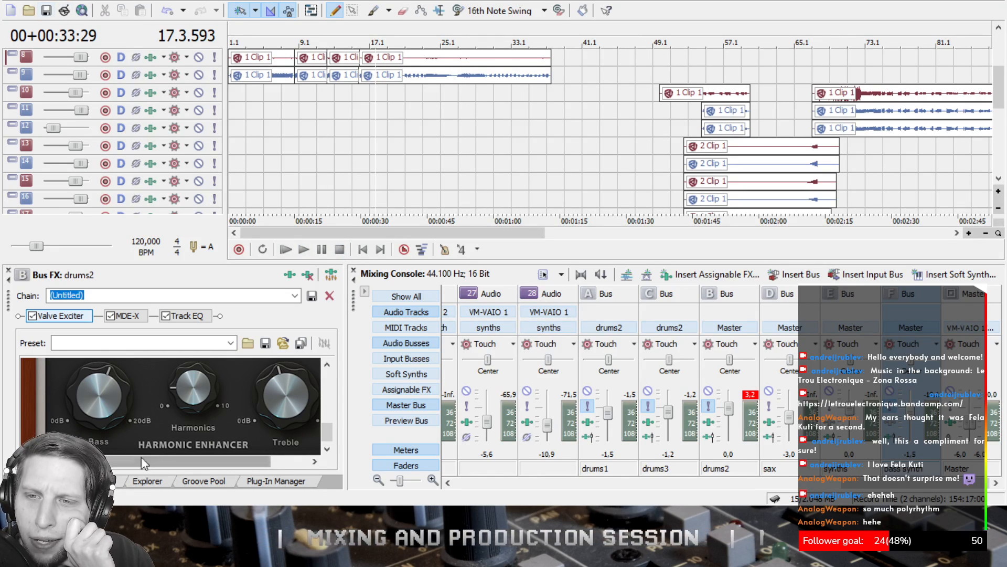
- Review the MDE-X in the drums2 chain and the disabled third MDE-X in the drums1 bus chain
{"action": "left_click", "coordinate": [127, 315]}
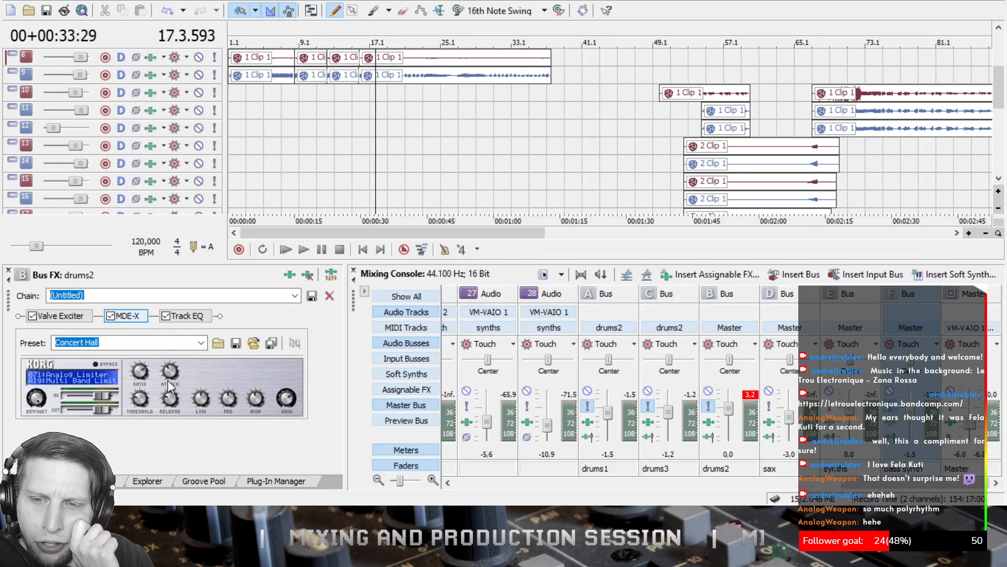
{"action": "mouse_move", "coordinate": [170, 373]}
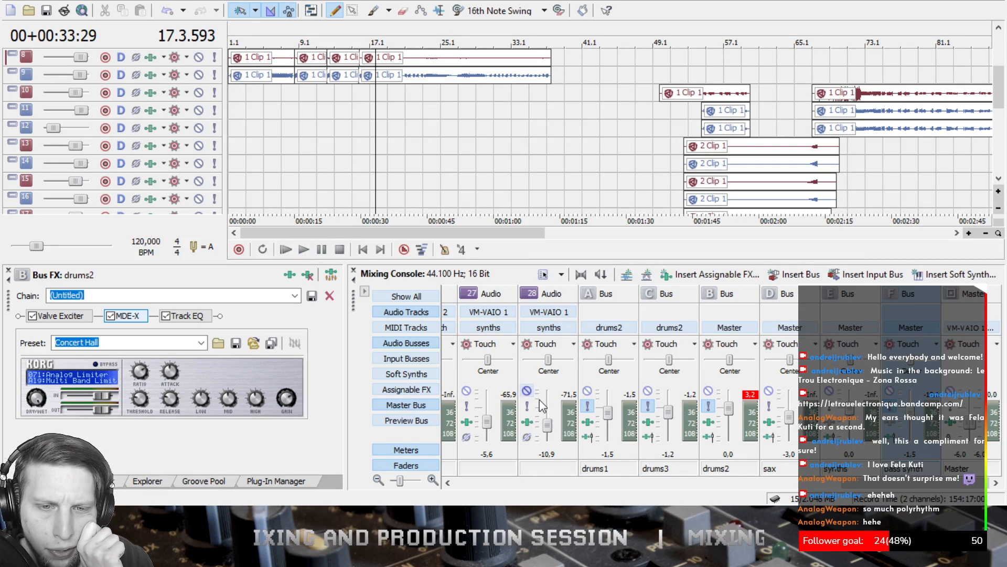
{"action": "left_click", "coordinate": [588, 423]}
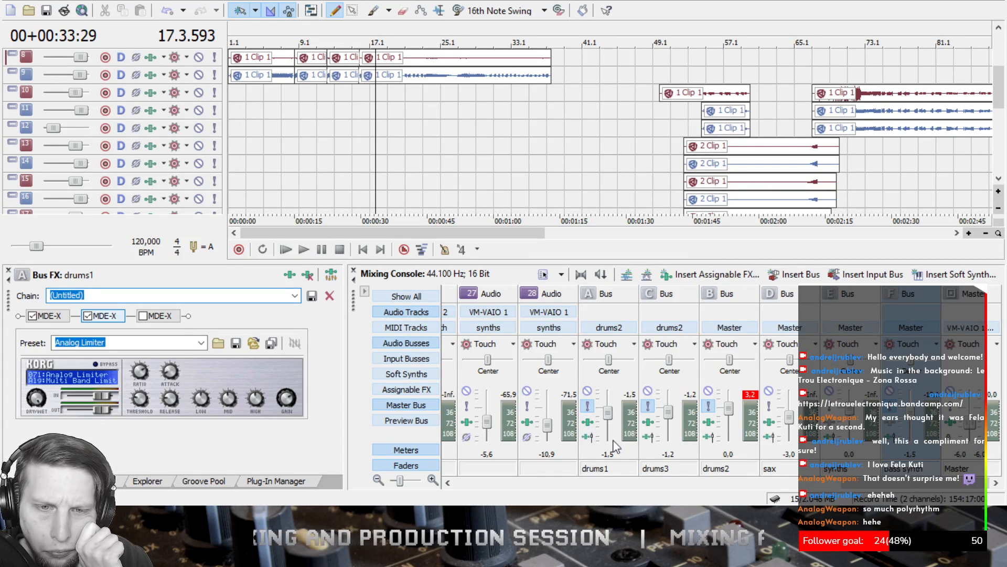
{"action": "left_click", "coordinate": [174, 316]}
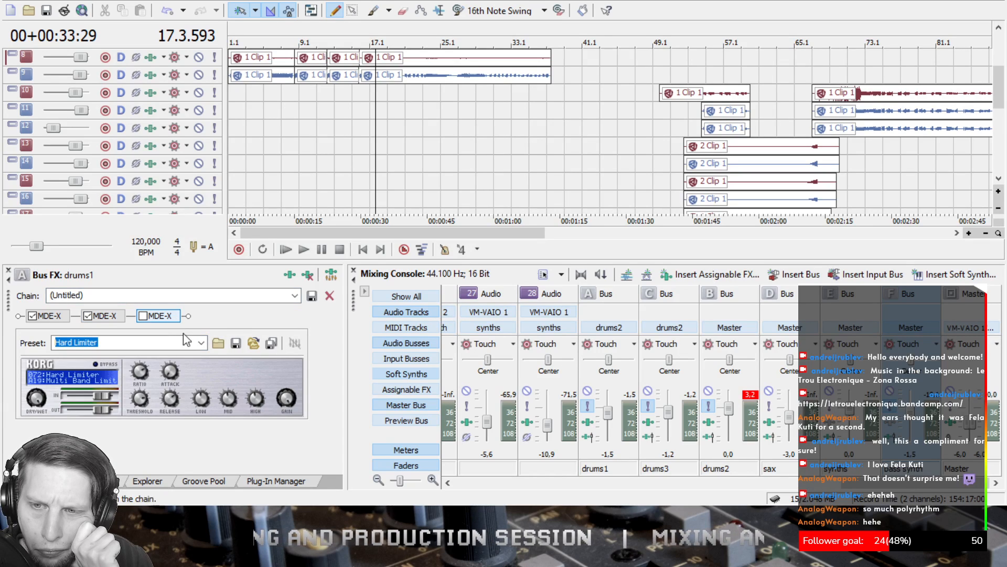
- Play the song, set the drums3 MDE-X Snare Comp to 23.30 ms attack and 3.907 ms release, and stop playback
{"action": "left_click", "coordinate": [649, 422]}
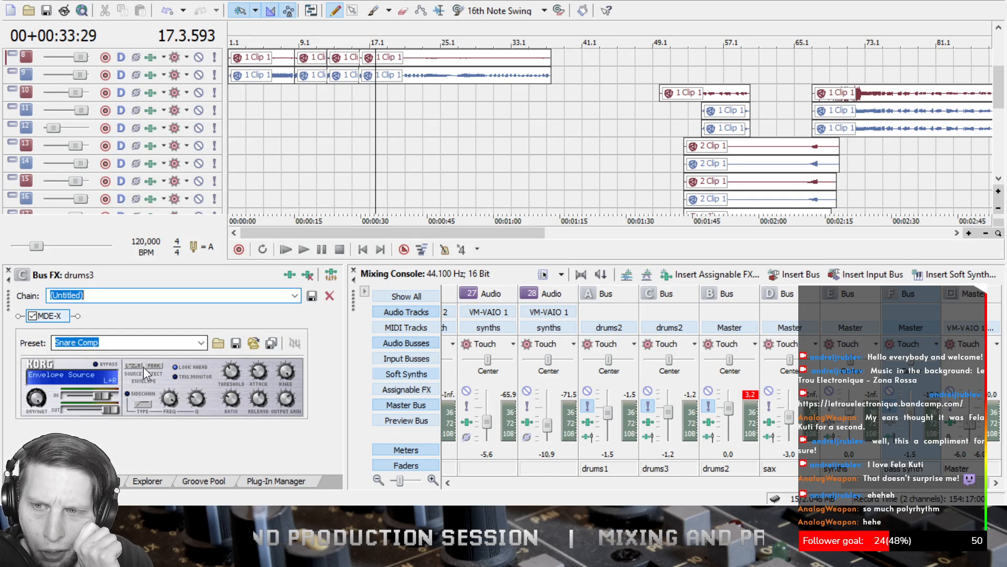
{"action": "left_click", "coordinate": [303, 250]}
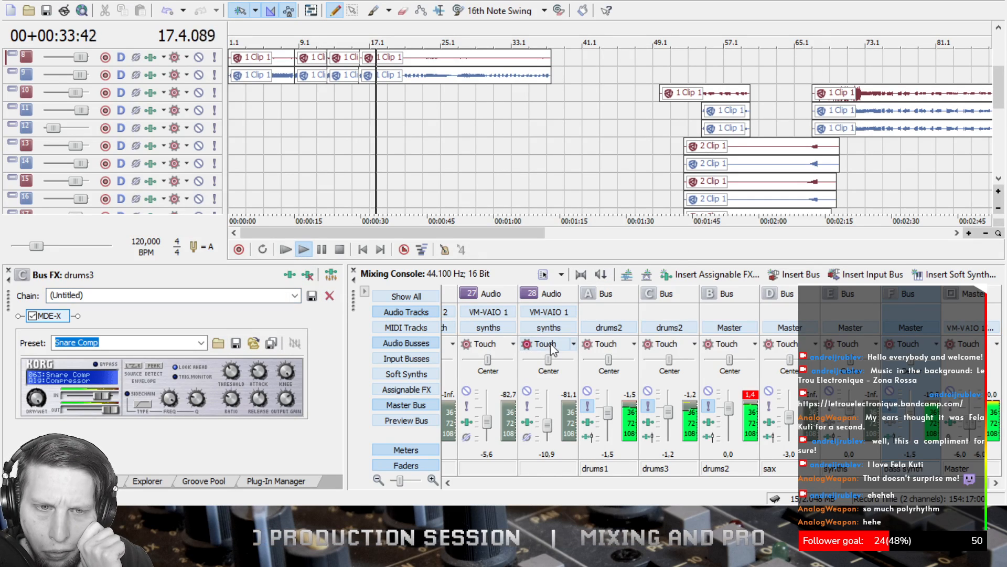
{"action": "mouse_move", "coordinate": [257, 370]}
{"action": "mouse_move", "coordinate": [257, 369]}
{"action": "left_mouse_down"}
{"action": "mouse_move", "coordinate": [263, 355]}
{"action": "mouse_move", "coordinate": [261, 374]}
{"action": "left_mouse_up"}
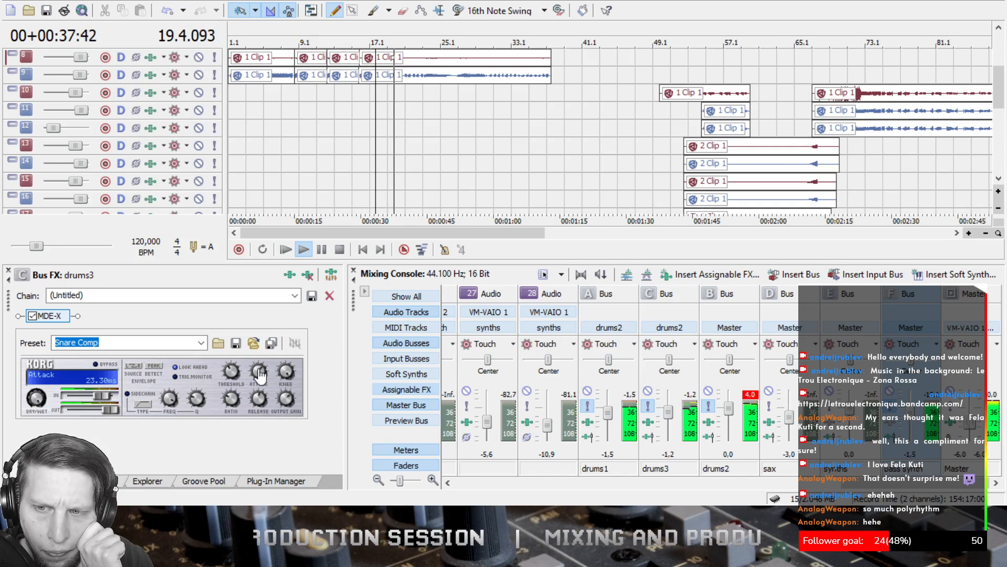
{"action": "mouse_move", "coordinate": [256, 403]}
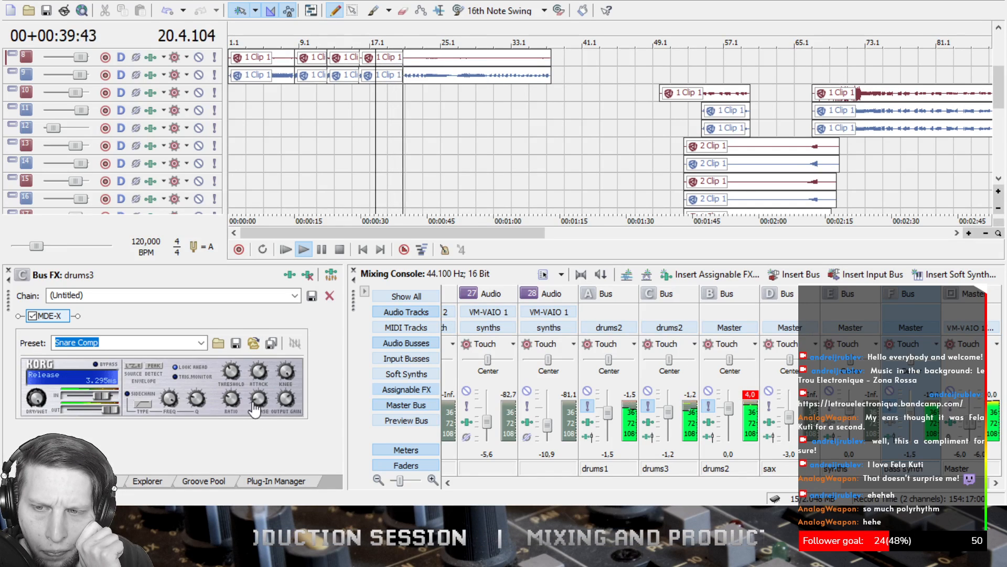
{"action": "left_click_drag", "start_coordinate": [254, 401], "coordinate": [254, 400]}
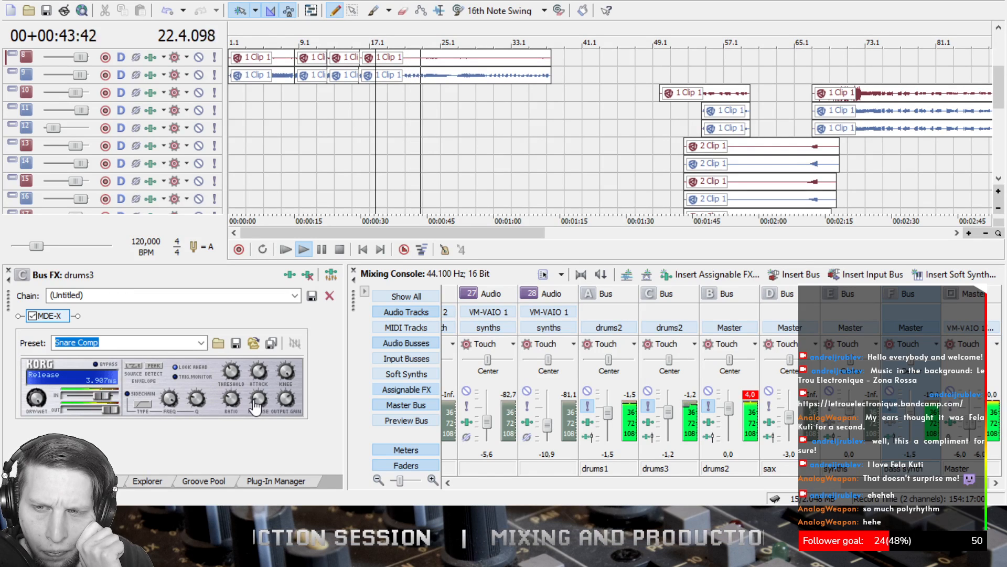
{"action": "left_click", "coordinate": [752, 395]}
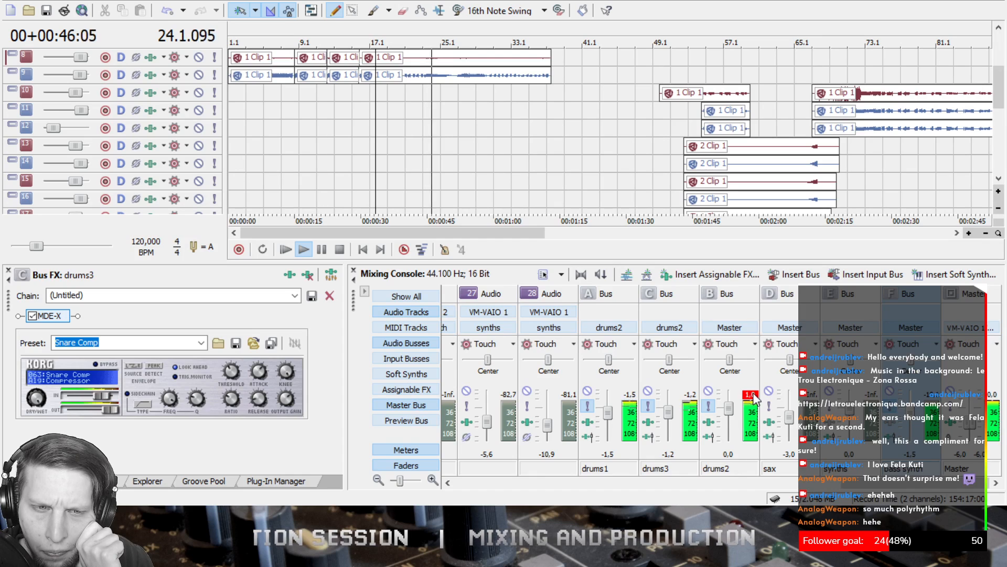
{"action": "left_click", "coordinate": [340, 250]}
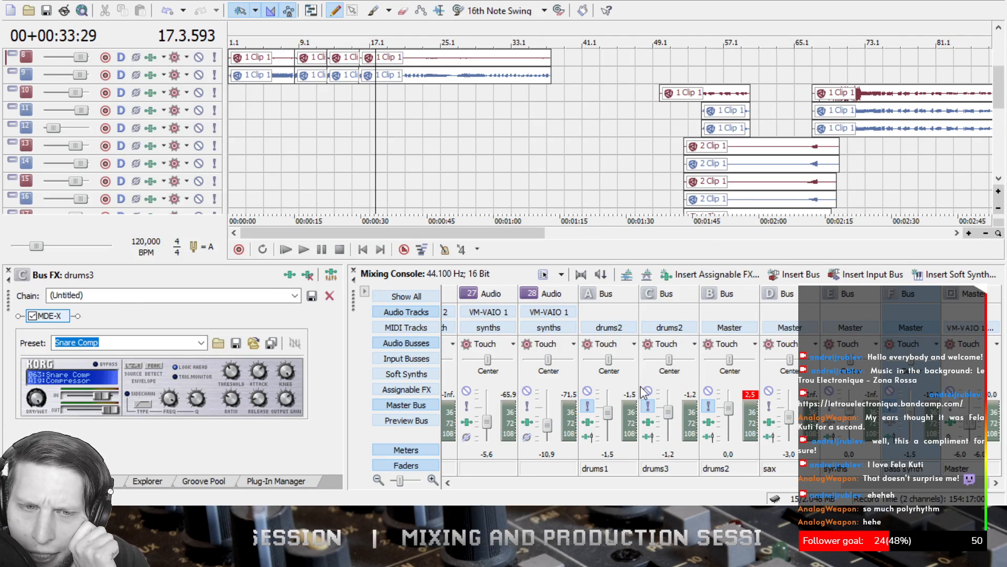
- Review the Drive, Bias and Harmonic Enhancer controls of the Valve Exciter in the drums2 chain
{"action": "left_click", "coordinate": [710, 422]}
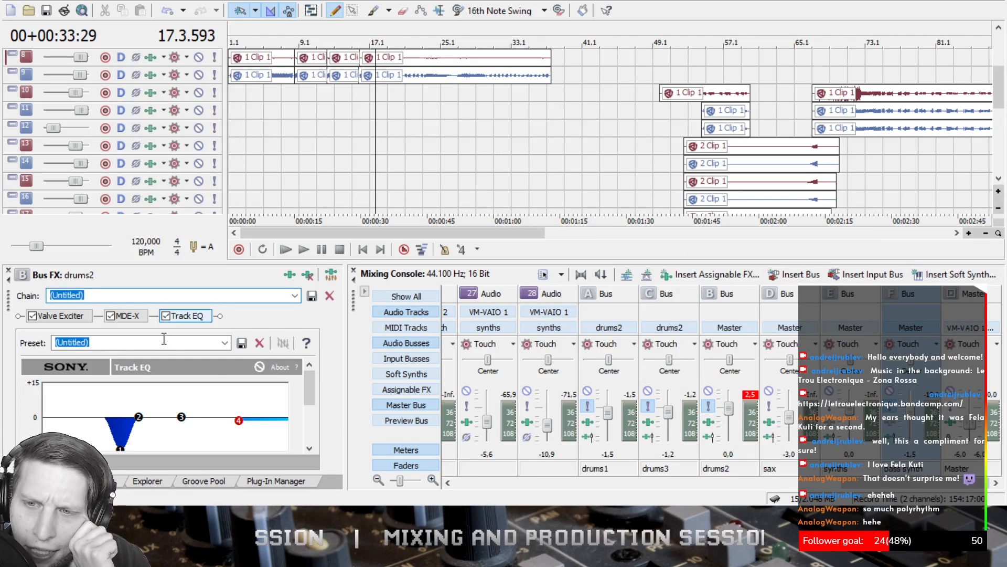
{"action": "left_click", "coordinate": [81, 316]}
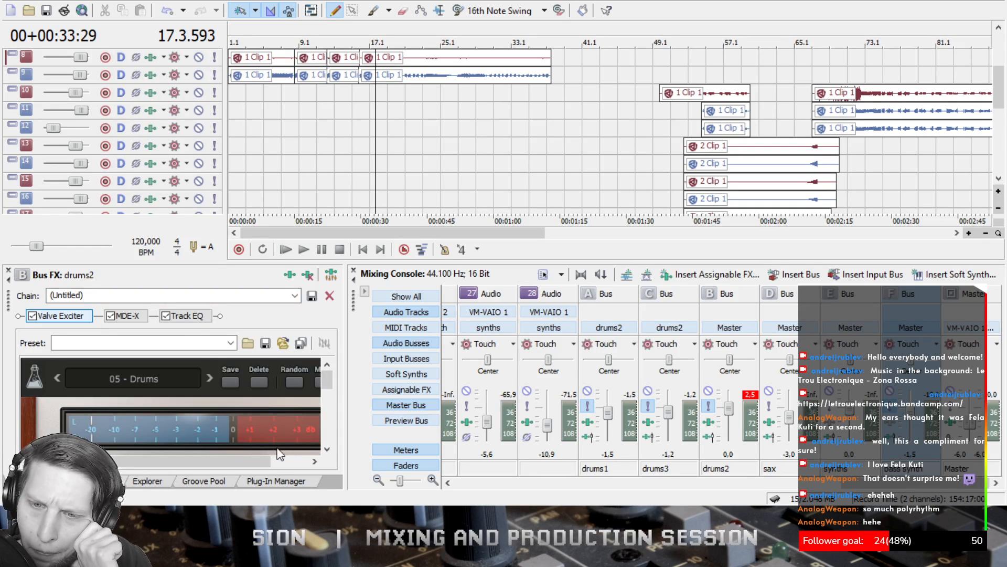
{"action": "scroll", "coordinate": [279, 451], "scroll_direction": "right", "scroll_amount": 3}
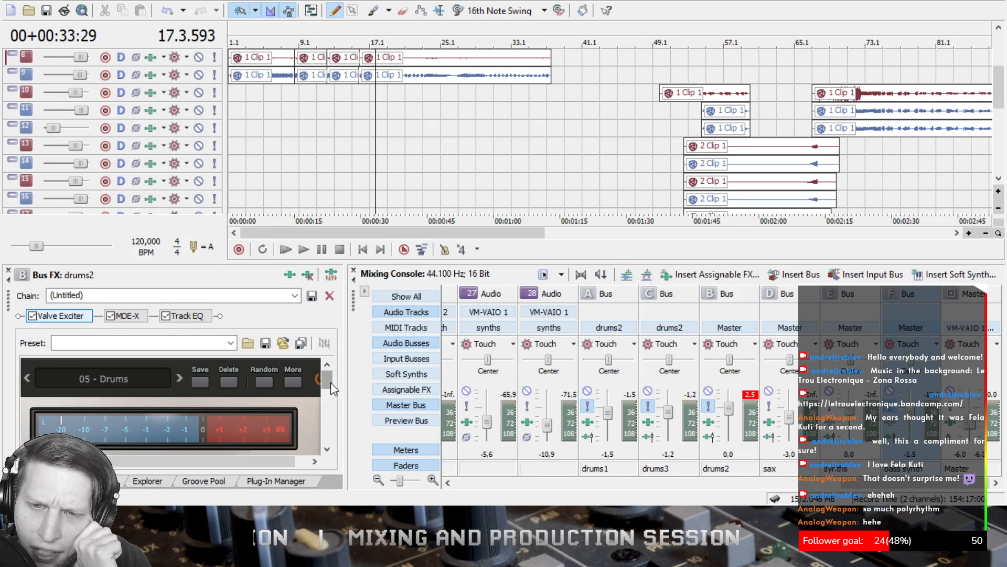
{"action": "left_click_drag", "start_coordinate": [331, 383], "coordinate": [337, 421]}
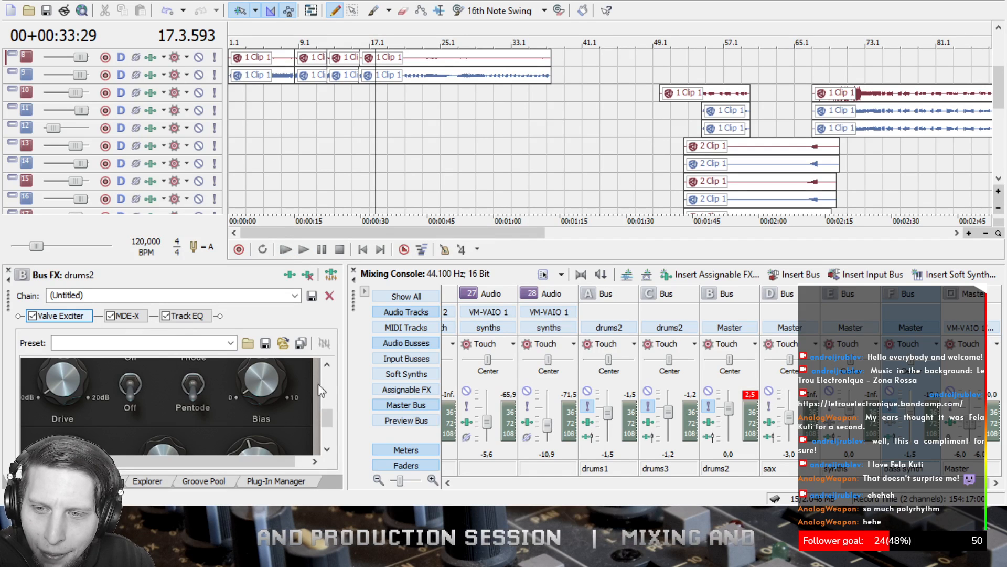
{"action": "scroll", "coordinate": [252, 398], "scroll_direction": "down", "scroll_amount": 3}
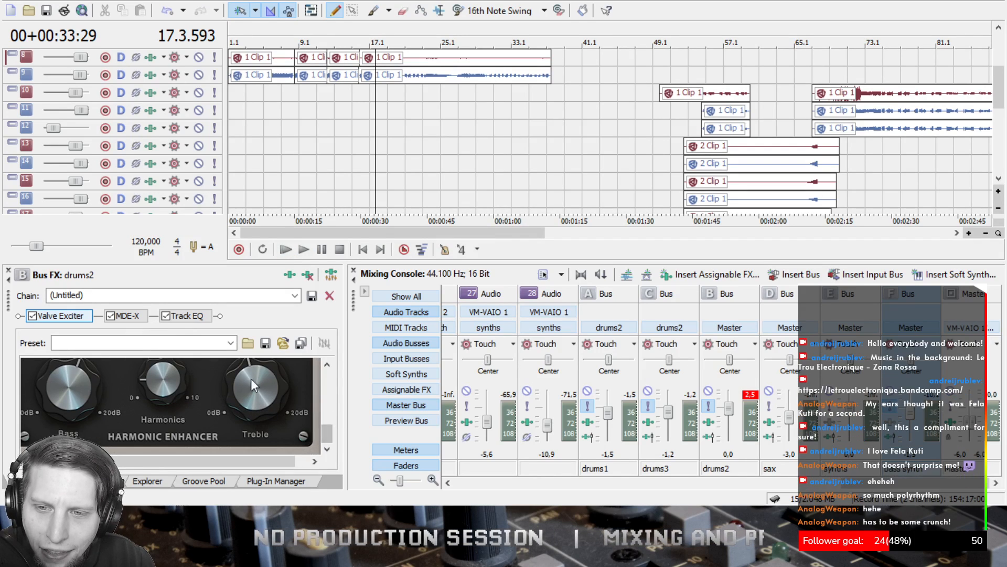
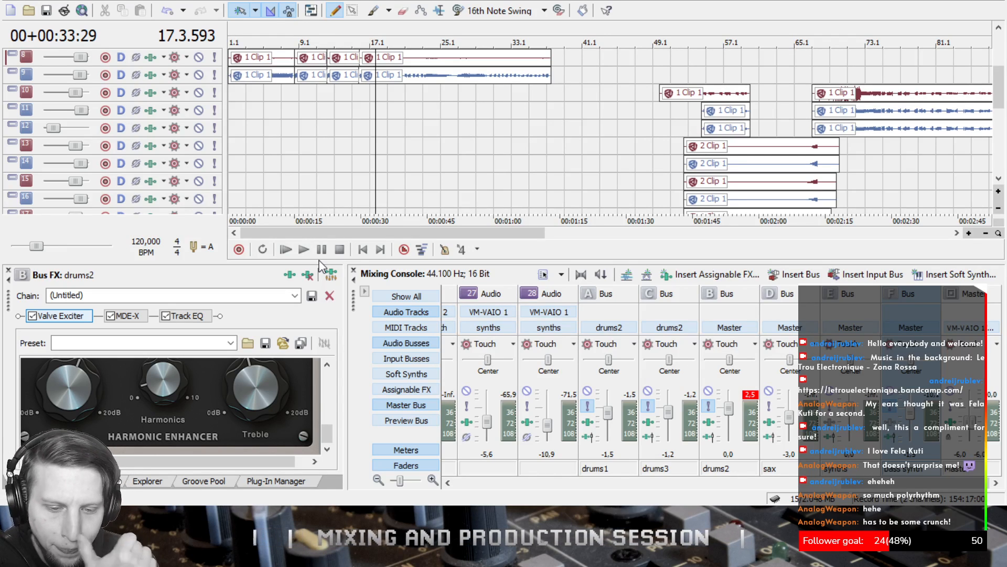
- Play the song from the beginning, select the drums2 bus, and bring the drum tracks into view
{"action": "scroll", "coordinate": [355, 104], "scroll_direction": "up", "scroll_amount": 6}
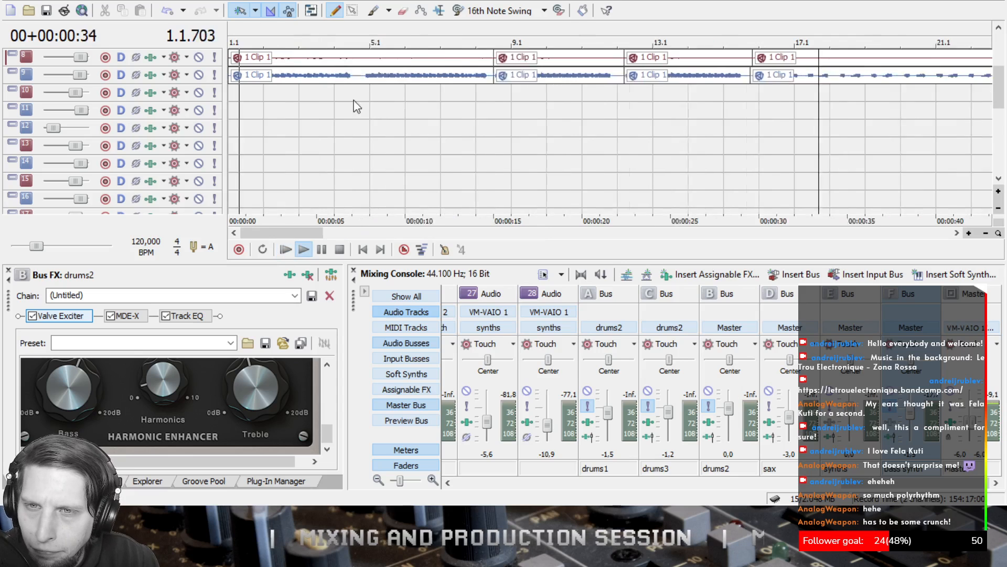
{"action": "scroll", "coordinate": [373, 113], "scroll_direction": "down", "scroll_amount": 9}
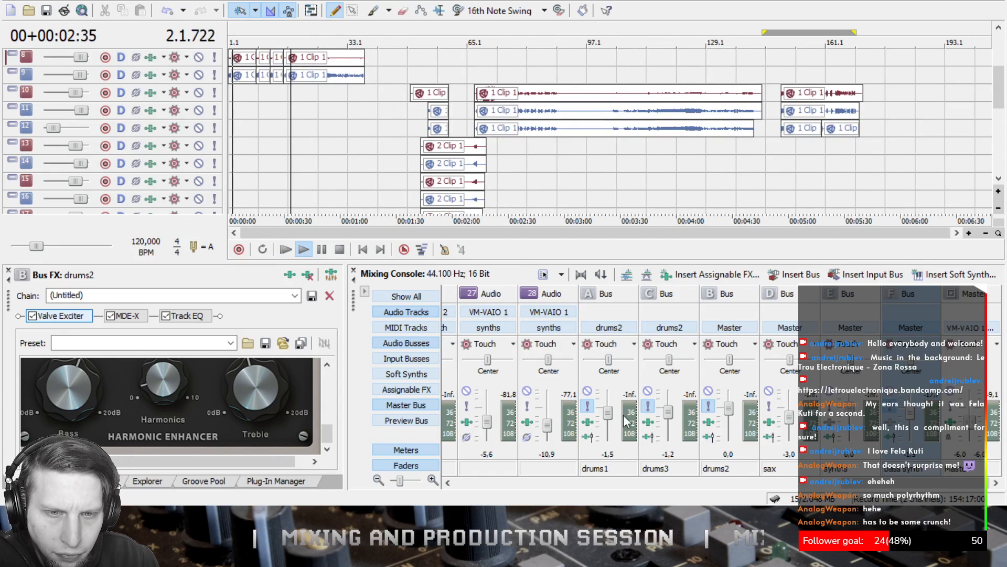
{"action": "left_click", "coordinate": [717, 416]}
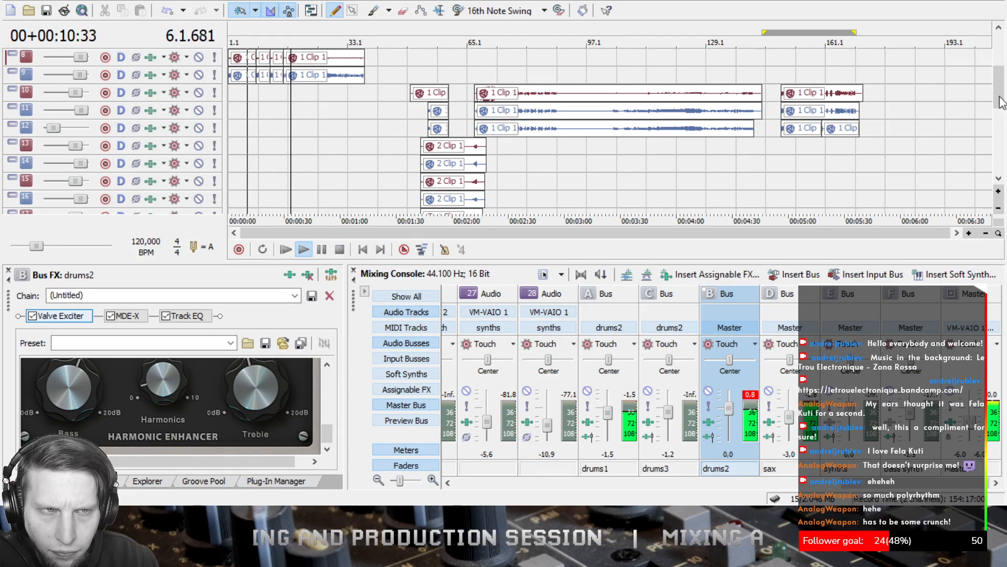
{"action": "left_click_drag", "start_coordinate": [999, 105], "coordinate": [1004, 31]}
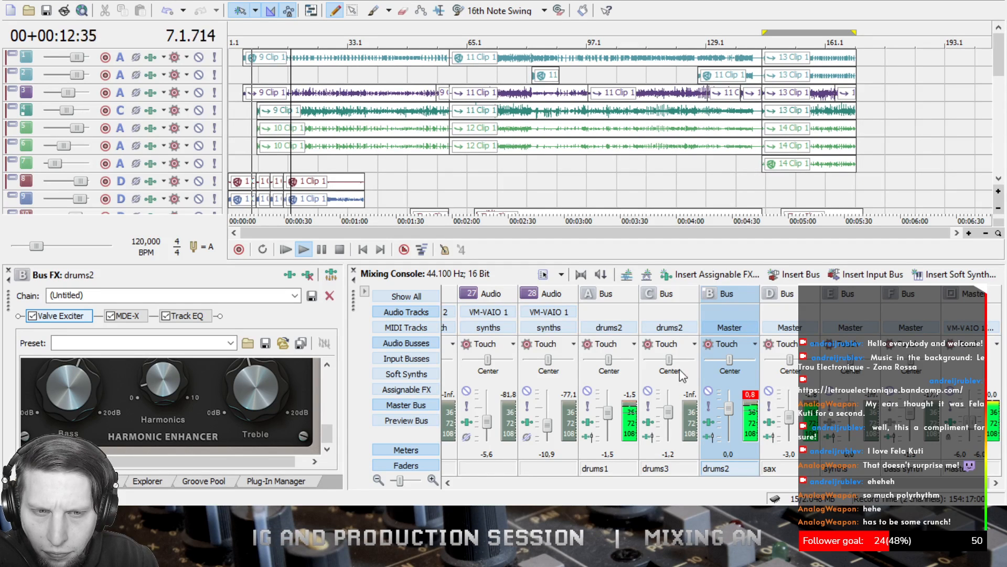
- Set the high-shelf band of the drums2 Track EQ to 2,101 Hz with a gain of -2.9 dB
{"action": "left_click", "coordinate": [712, 421]}
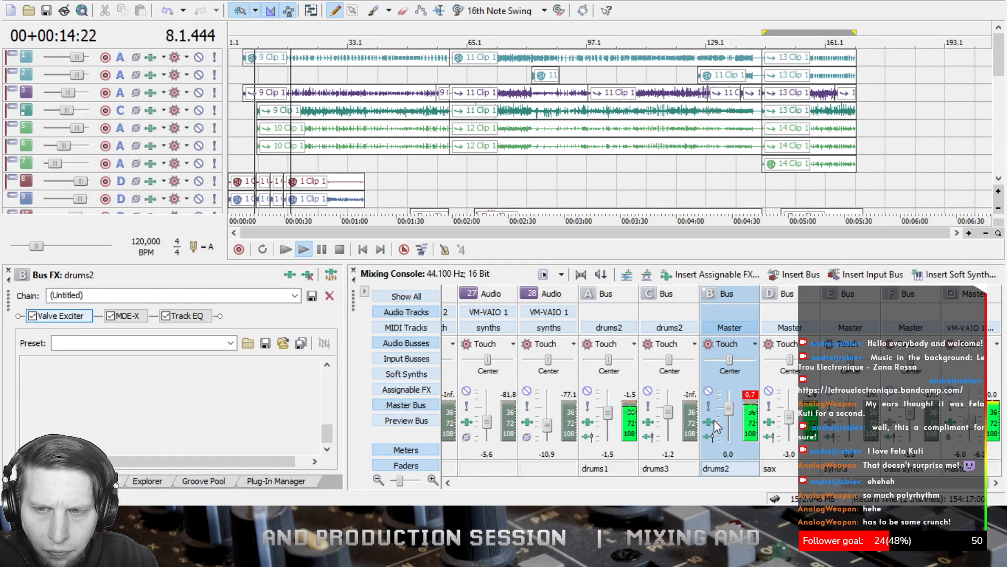
{"action": "left_click", "coordinate": [125, 316]}
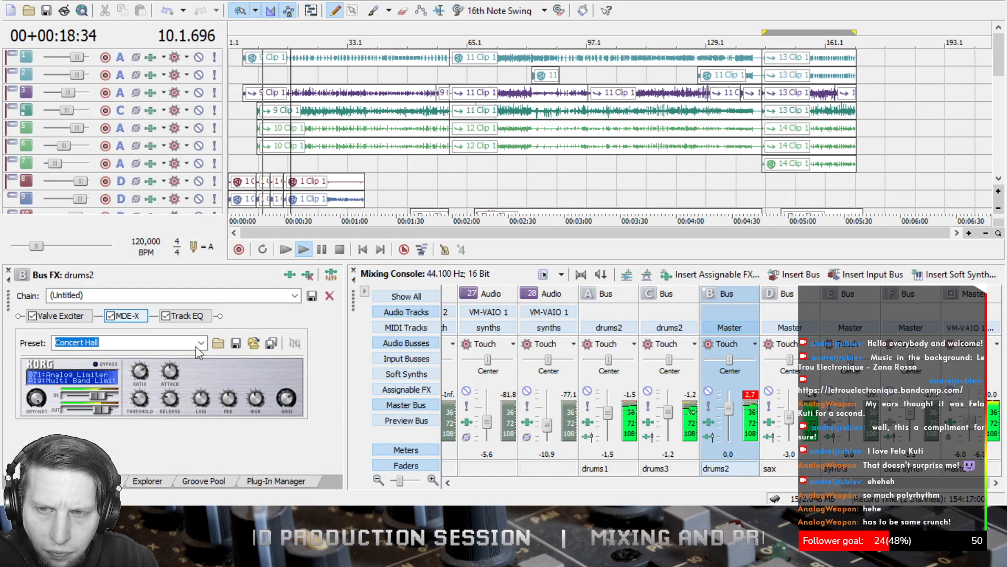
{"action": "left_click", "coordinate": [189, 316]}
{"action": "scroll", "coordinate": [303, 405], "scroll_direction": "down", "scroll_amount": 3}
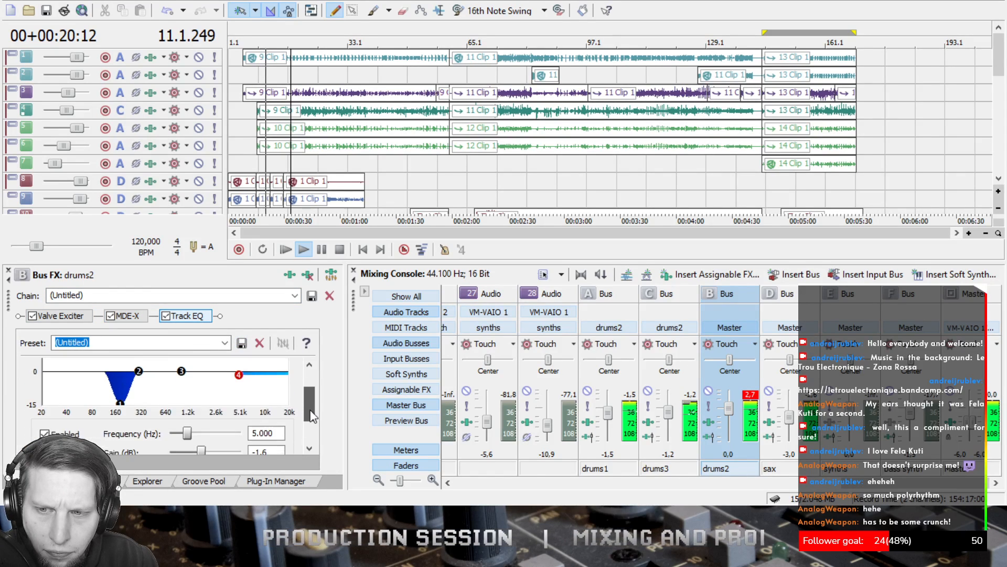
{"action": "scroll", "coordinate": [304, 414], "scroll_direction": "down", "scroll_amount": 2}
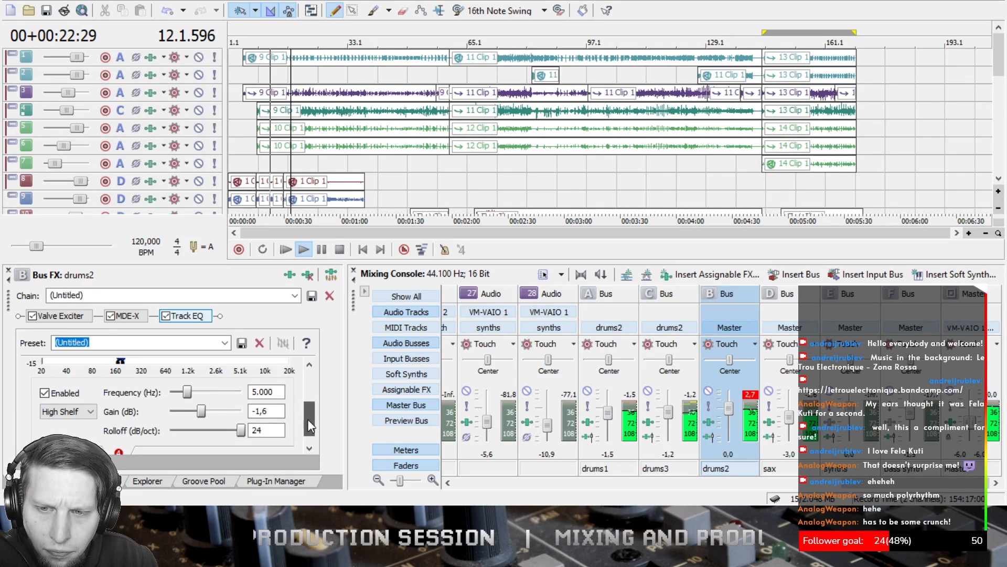
{"action": "mouse_move", "coordinate": [201, 394]}
{"action": "left_mouse_down"}
{"action": "mouse_move", "coordinate": [184, 375]}
{"action": "mouse_move", "coordinate": [205, 399]}
{"action": "left_mouse_up"}
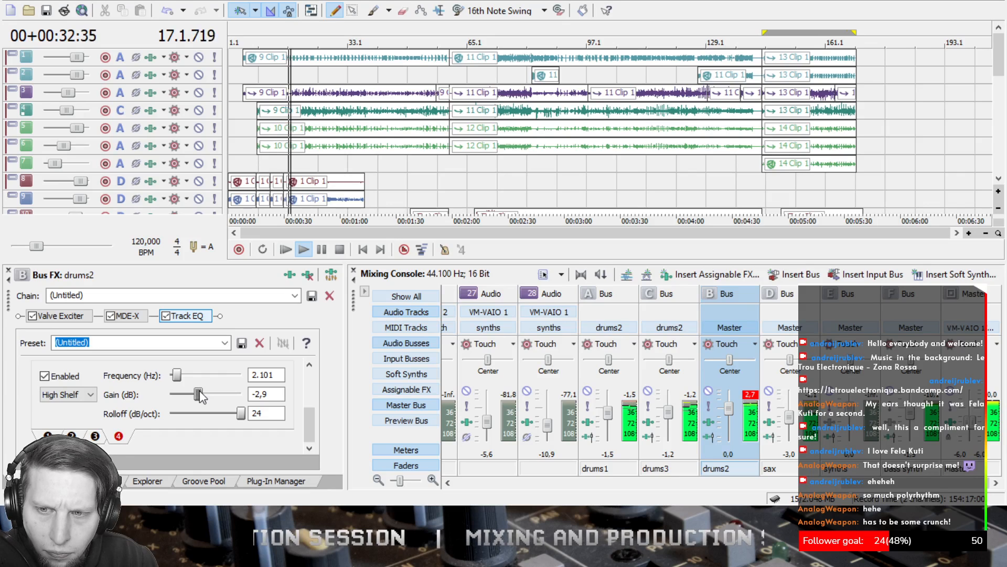
{"action": "left_click_drag", "start_coordinate": [305, 417], "coordinate": [313, 391]}
- Lower the Treble amount of the Valve Exciter on drums2, then stop playback
{"action": "left_click", "coordinate": [73, 318]}
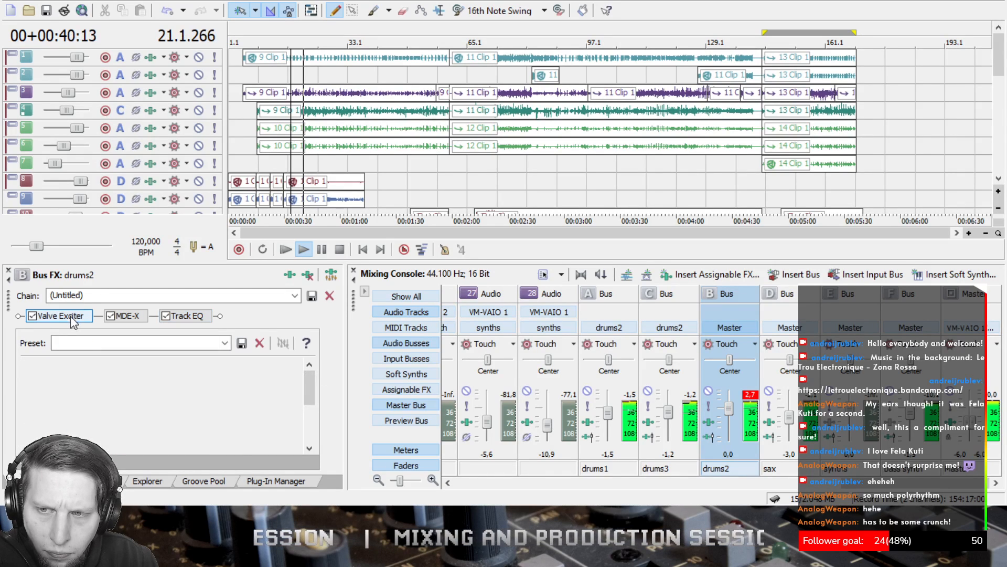
{"action": "left_click_drag", "start_coordinate": [326, 386], "coordinate": [328, 437]}
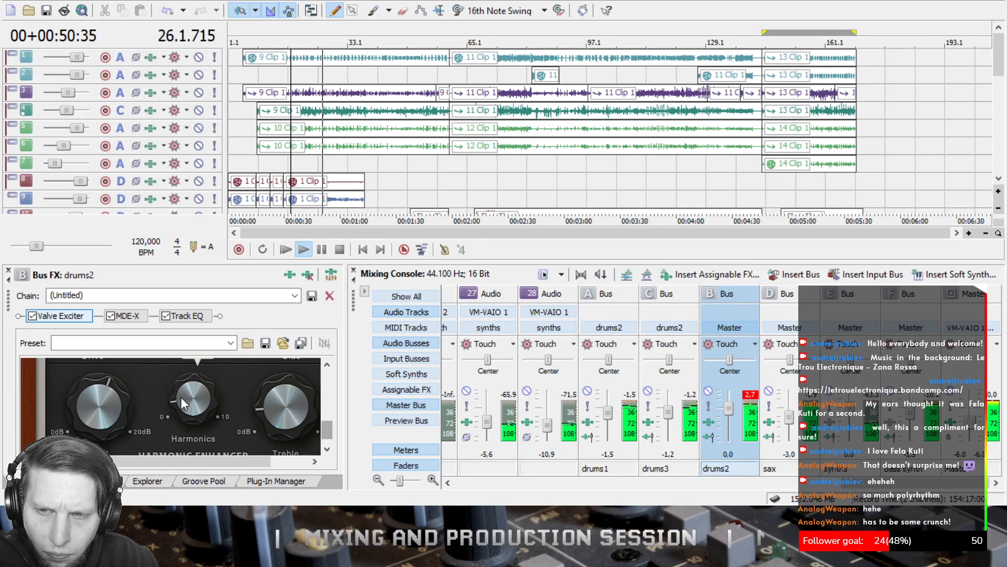
{"action": "left_click_drag", "start_coordinate": [999, 60], "coordinate": [999, 154]}
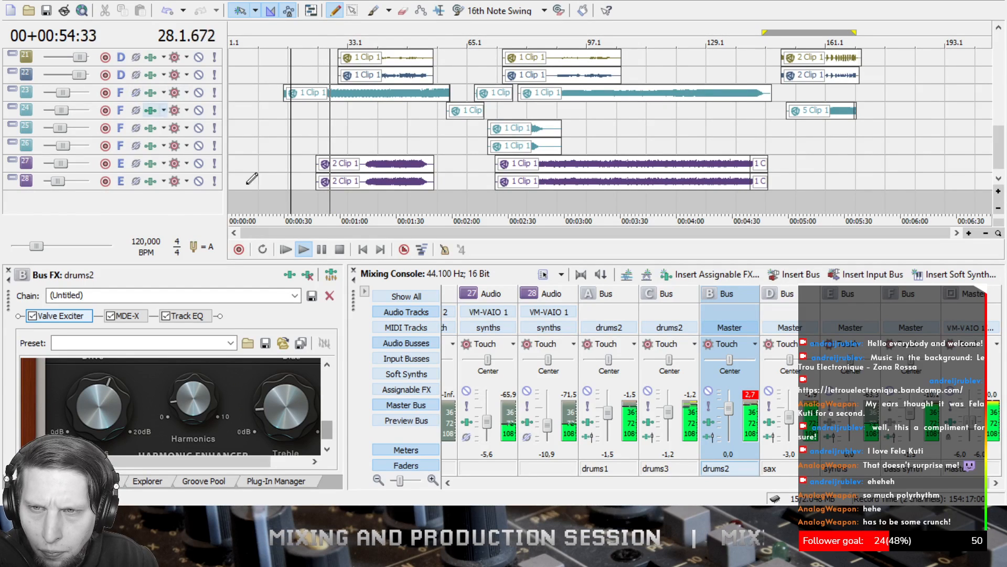
{"action": "left_click", "coordinate": [340, 249]}
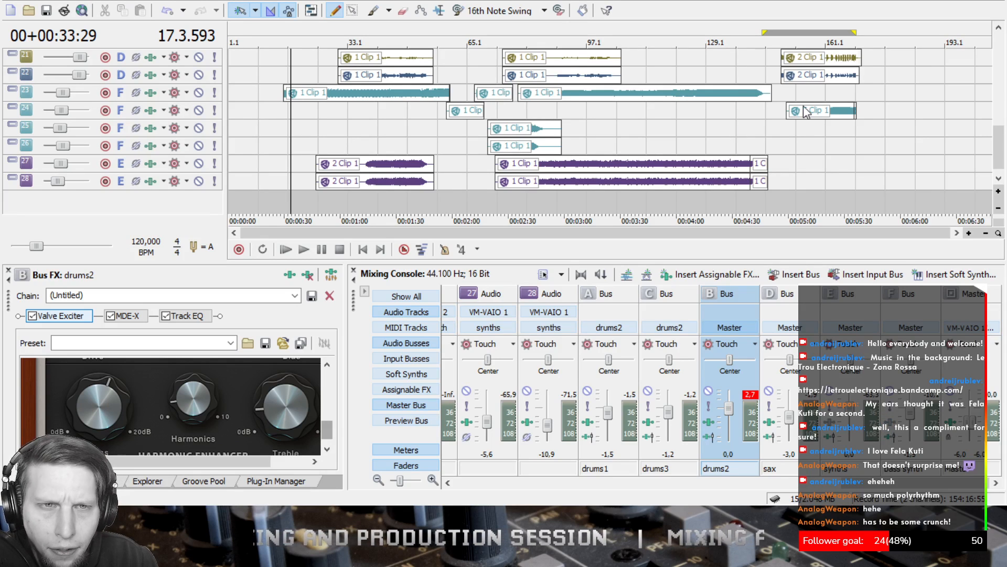
- Check the MiniFilter V on Track 23 and set the low-shelf frequency of Track 24's Track EQ to 50 Hz
{"action": "left_click", "coordinate": [151, 93]}
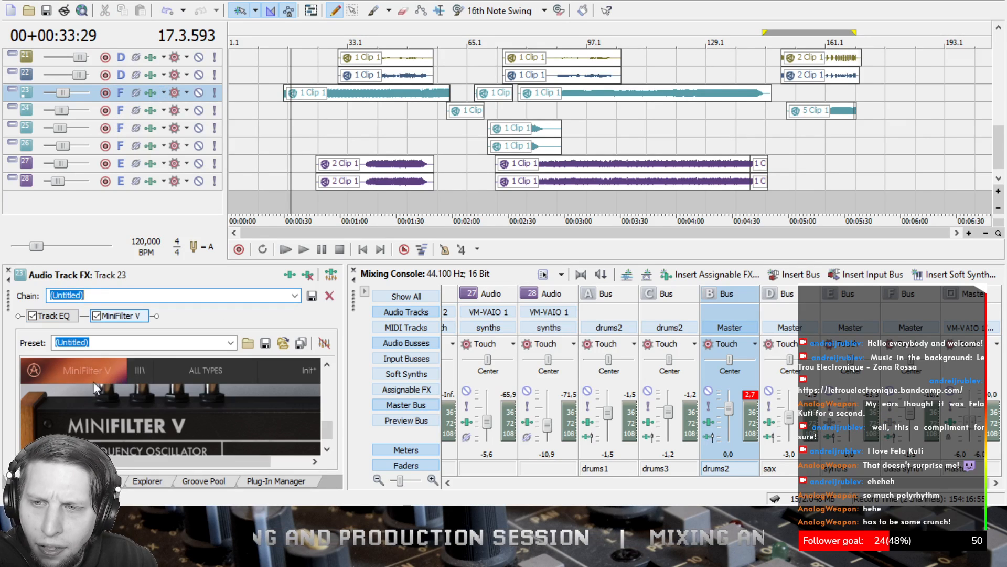
{"action": "left_click_drag", "start_coordinate": [326, 433], "coordinate": [329, 439]}
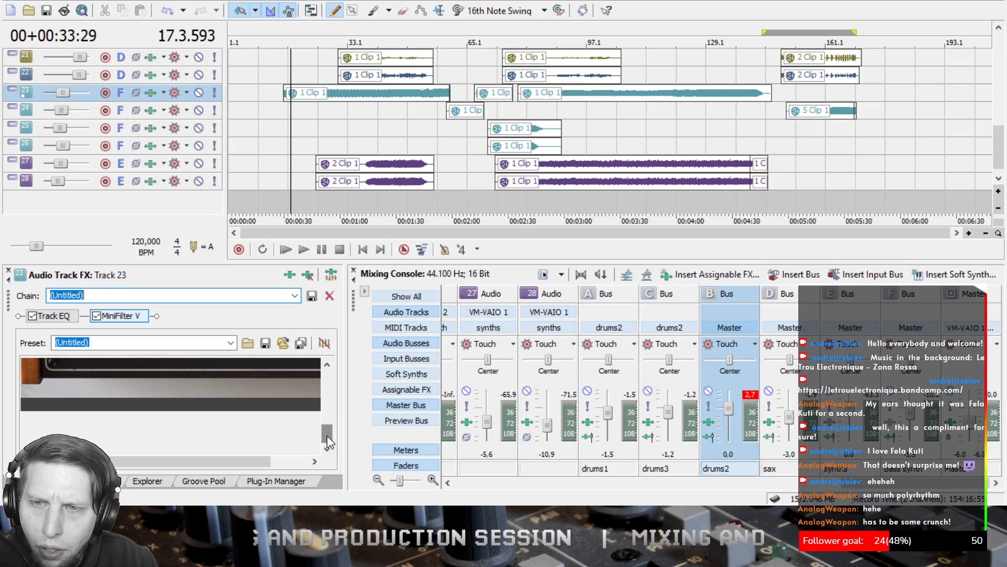
{"action": "left_click", "coordinate": [153, 112]}
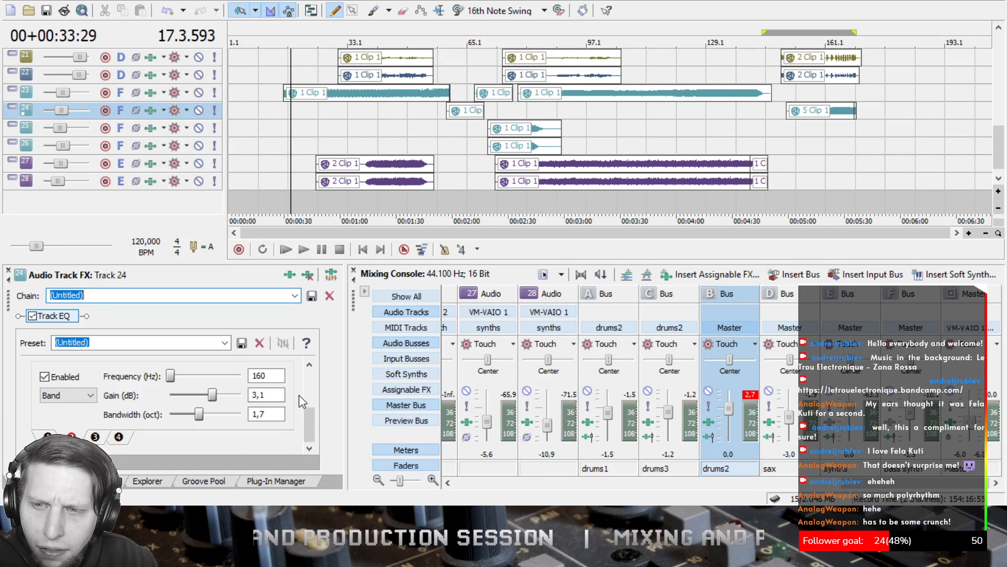
{"action": "mouse_move", "coordinate": [313, 442]}
{"action": "left_mouse_down"}
{"action": "mouse_move", "coordinate": [312, 413]}
{"action": "mouse_move", "coordinate": [317, 444]}
{"action": "left_mouse_up"}
{"action": "left_click", "coordinate": [50, 434]}
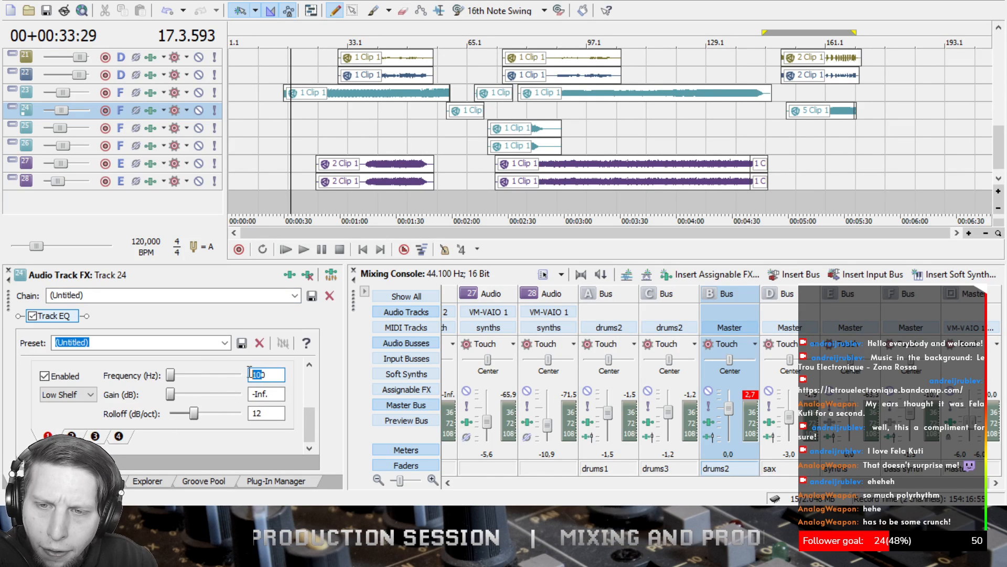
{"action": "type", "text": "50"}
{"action": "key", "text": "Tab"}
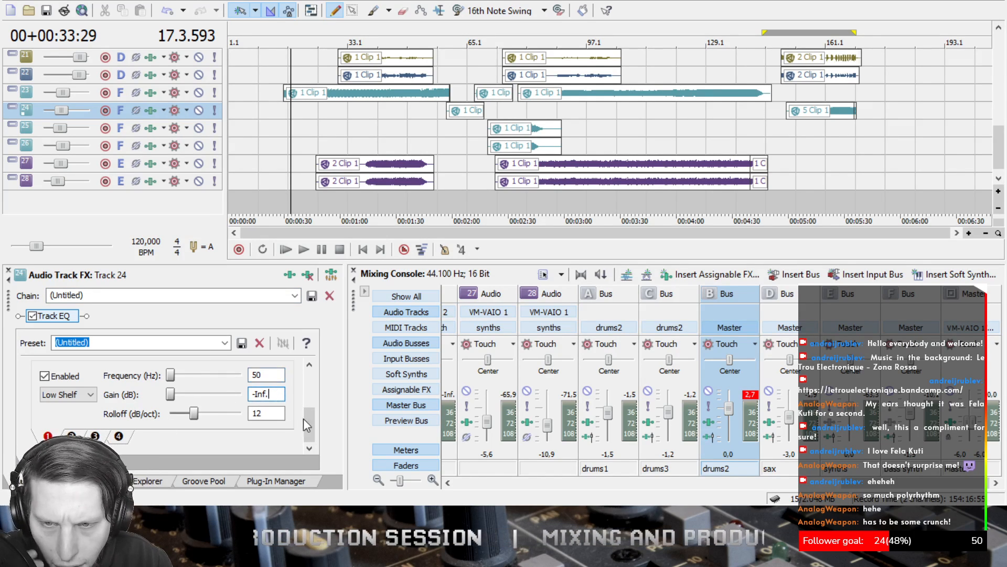
- Set the low-shelf band of Track 24's Track EQ to a 24 dB/oct rolloff and a frequency of 80 Hz
{"action": "mouse_move", "coordinate": [307, 425]}
{"action": "left_mouse_down"}
{"action": "mouse_move", "coordinate": [309, 385]}
{"action": "mouse_move", "coordinate": [317, 431]}
{"action": "mouse_move", "coordinate": [312, 399]}
{"action": "mouse_move", "coordinate": [312, 420]}
{"action": "left_mouse_up"}
{"action": "left_click_drag", "start_coordinate": [196, 417], "coordinate": [305, 420]}
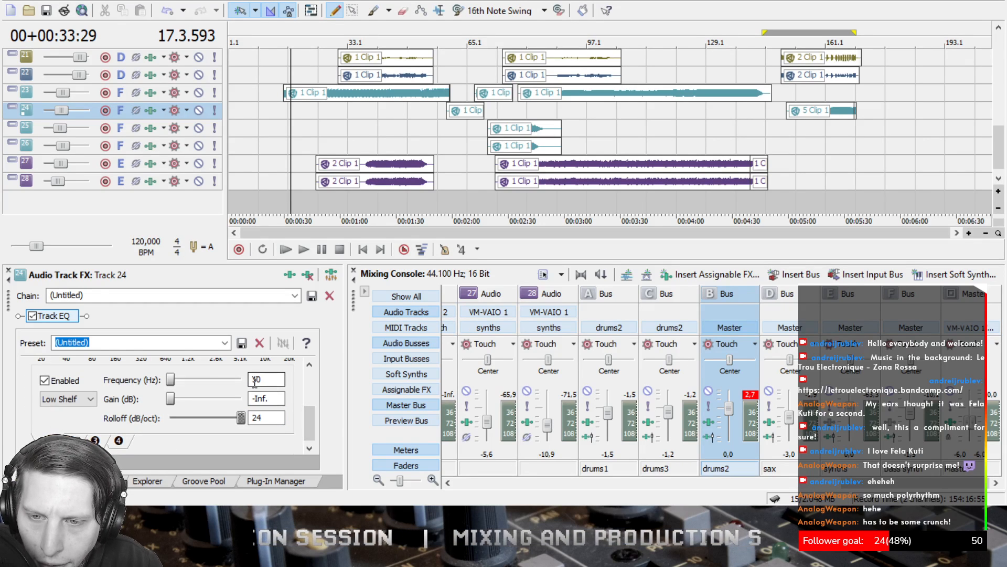
{"action": "left_click_drag", "start_coordinate": [256, 380], "coordinate": [252, 380]}
{"action": "type", "text": "8"}
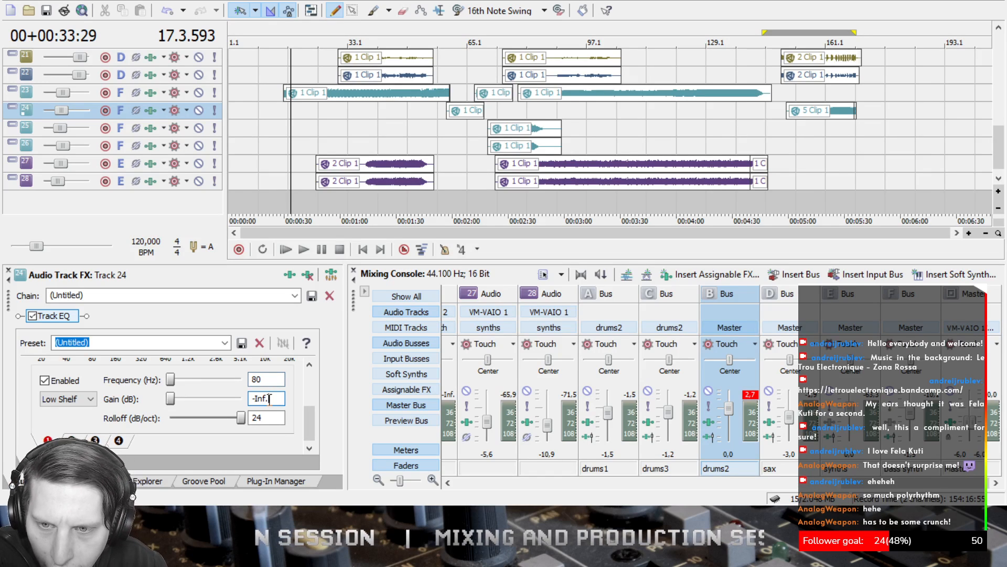
{"action": "left_click_drag", "start_coordinate": [309, 423], "coordinate": [322, 366]}
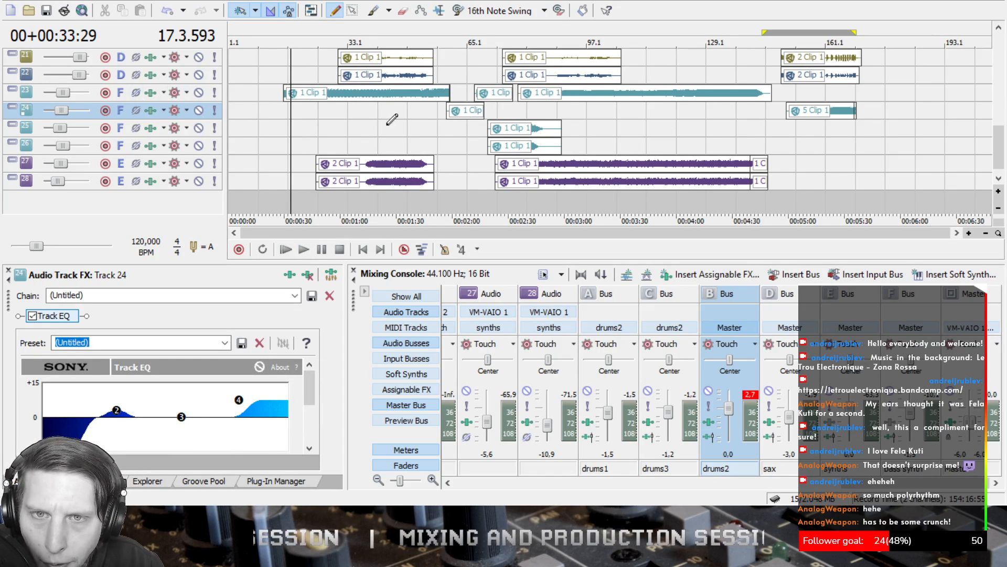
- Check Track 23's Track EQ settings and the drive and filter knobs of its MiniFilter V
{"action": "left_click", "coordinate": [151, 93]}
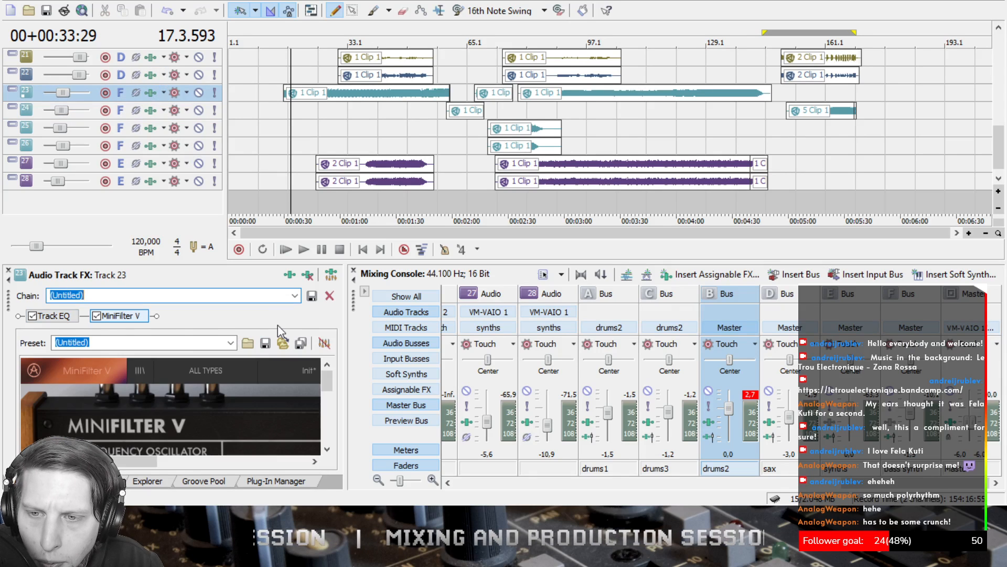
{"action": "left_click", "coordinate": [79, 317]}
{"action": "left_click_drag", "start_coordinate": [312, 398], "coordinate": [328, 413]}
{"action": "left_click", "coordinate": [140, 320]}
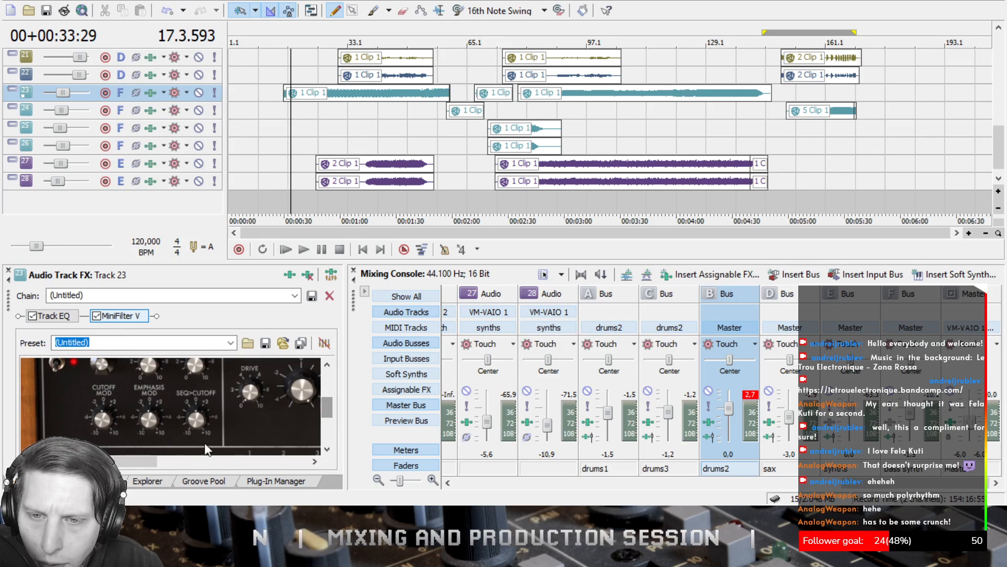
{"action": "left_click_drag", "start_coordinate": [143, 463], "coordinate": [196, 475]}
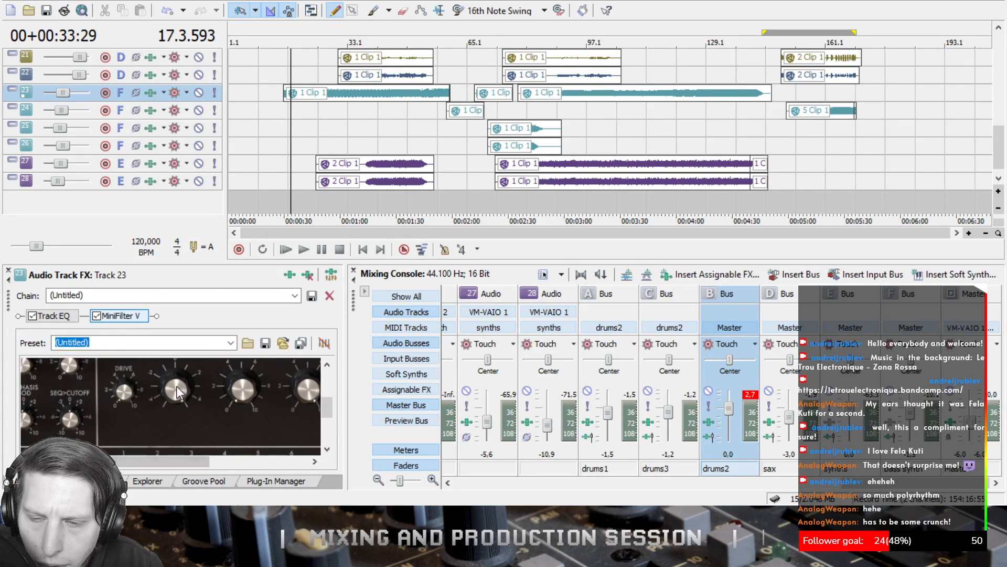
- Play the song from the cursor position and look through the track list from Track 16 to Track 28
{"action": "left_click", "coordinate": [304, 249]}
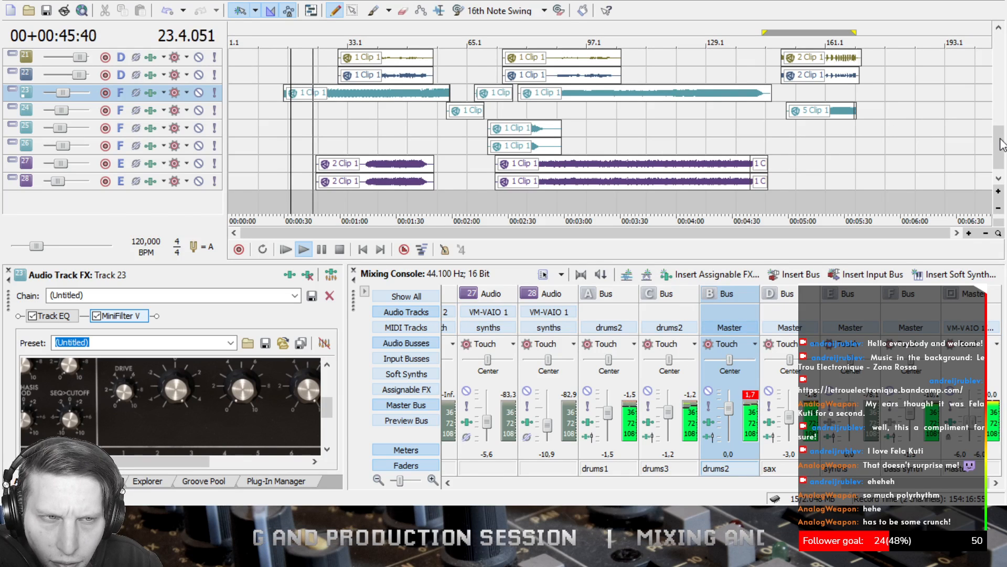
{"action": "left_click_drag", "start_coordinate": [1003, 145], "coordinate": [1003, 125]}
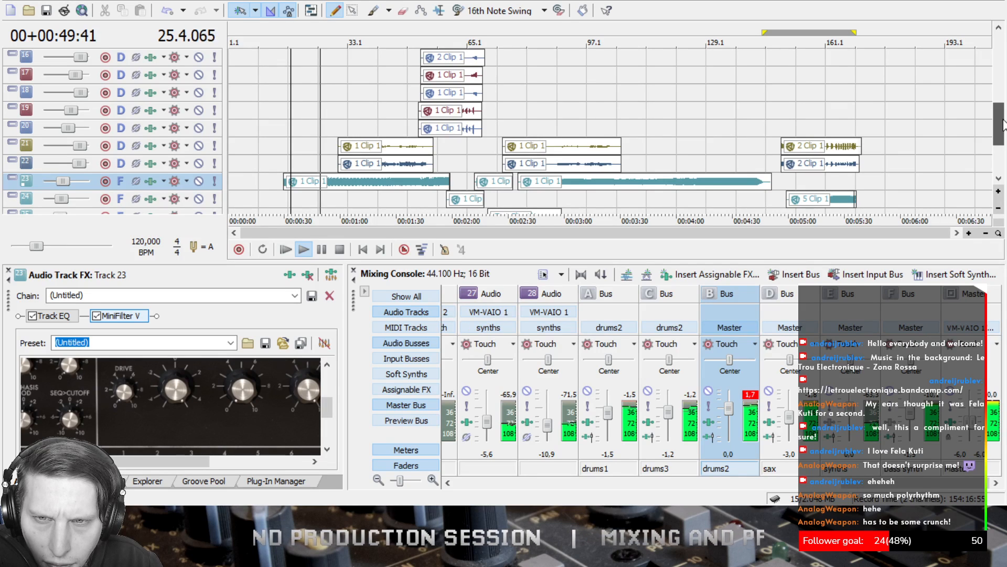
{"action": "left_click_drag", "start_coordinate": [1004, 124], "coordinate": [1004, 168]}
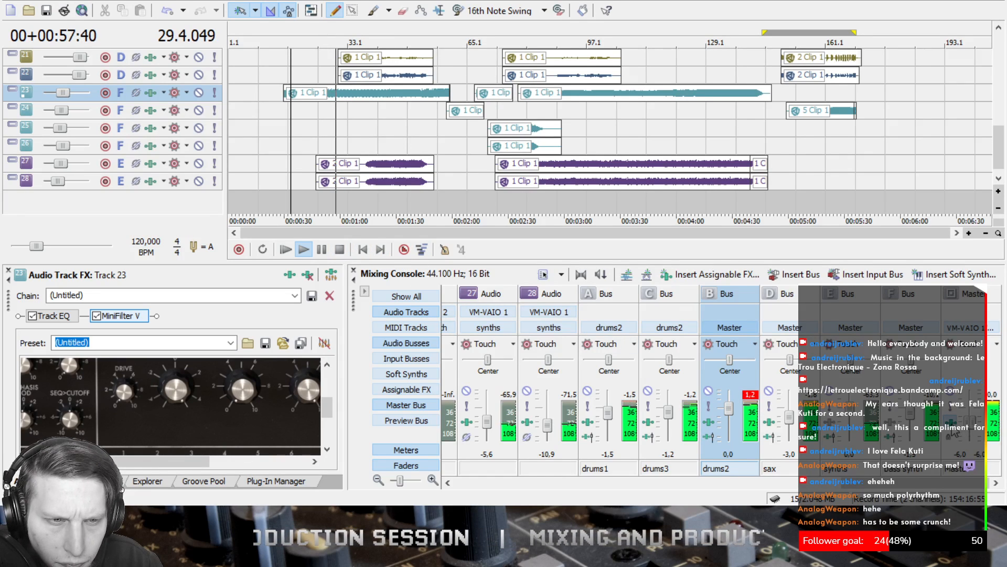
- Show the Master effects chain and inspect the band offsets and attack of the first MDE-X, plus the second MDE-X's settings
{"action": "left_click", "coordinate": [949, 422]}
{"action": "left_click", "coordinate": [201, 402]}
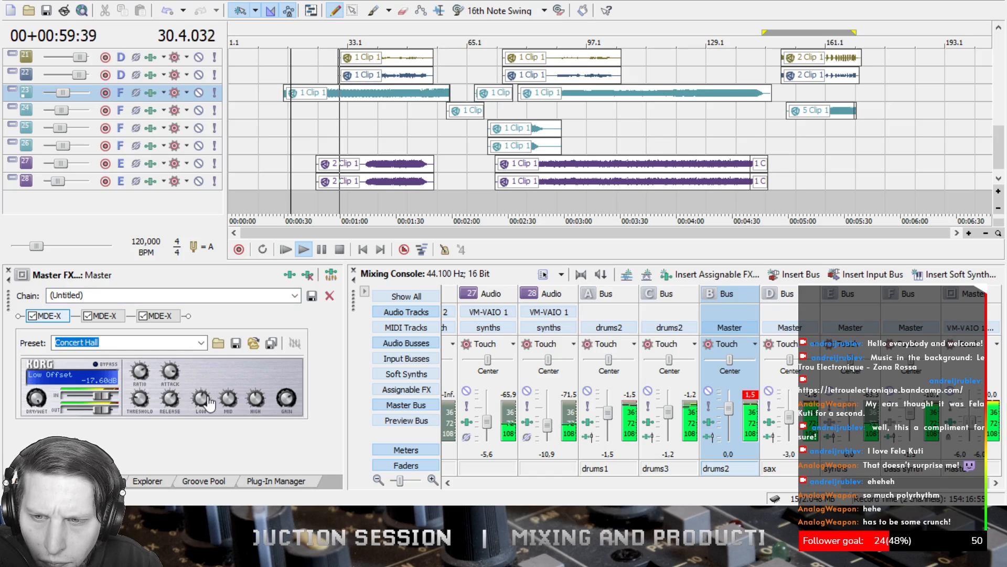
{"action": "left_click", "coordinate": [229, 406]}
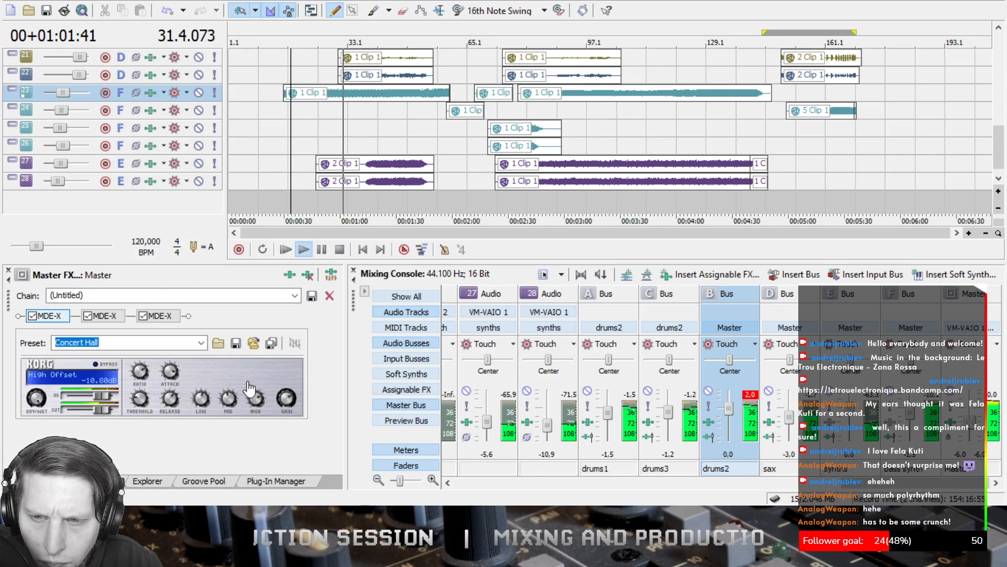
{"action": "left_click", "coordinate": [225, 401]}
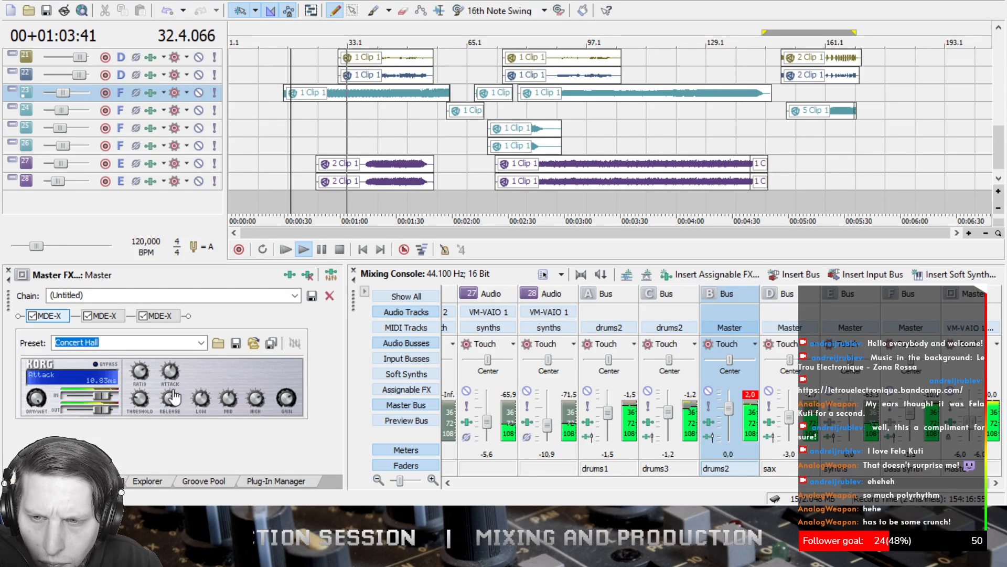
{"action": "left_click", "coordinate": [107, 316]}
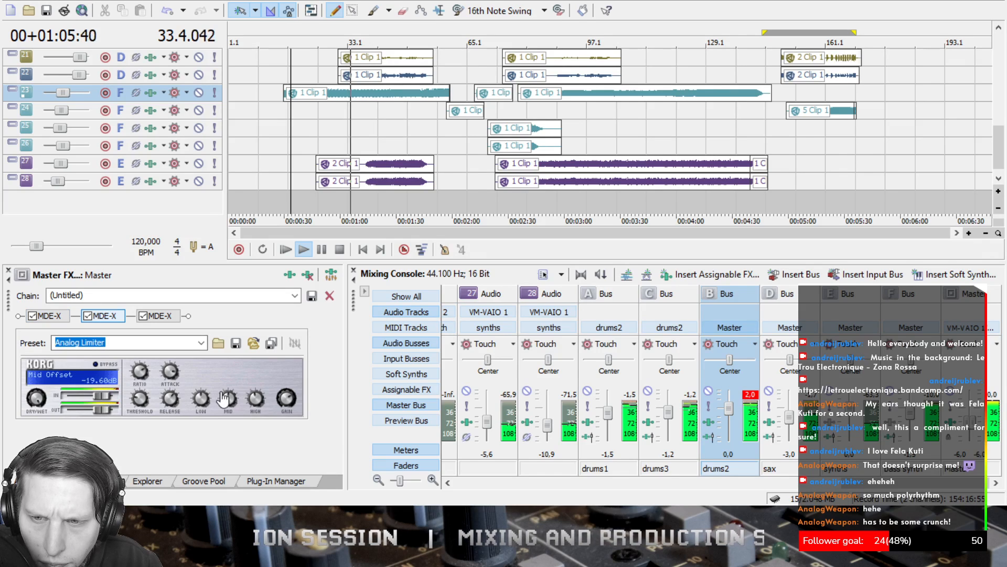
- Examine the settings of the three MDE-X effects in the Master chain during playback
{"action": "left_click", "coordinate": [56, 319]}
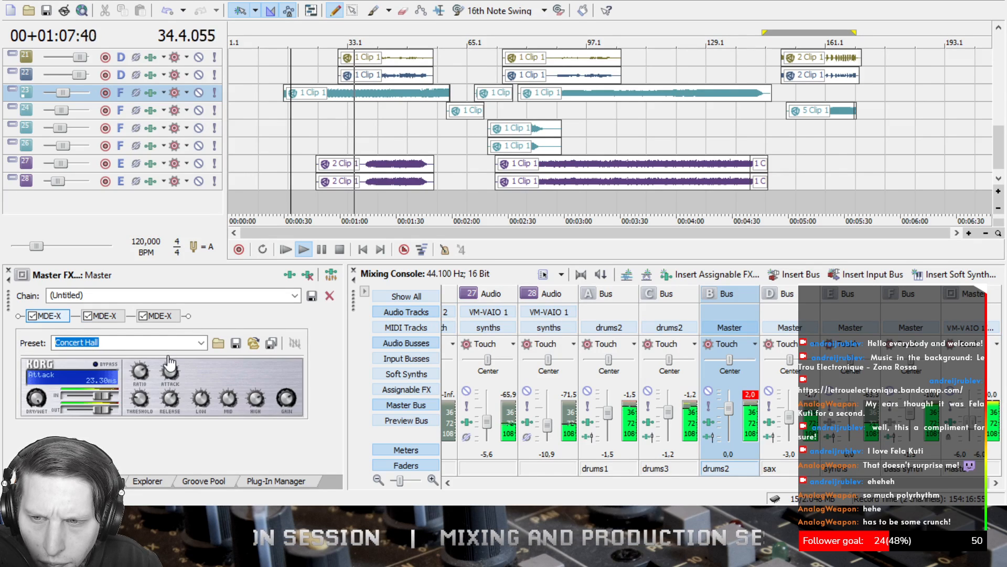
{"action": "mouse_move", "coordinate": [136, 374]}
{"action": "left_click", "coordinate": [104, 316]}
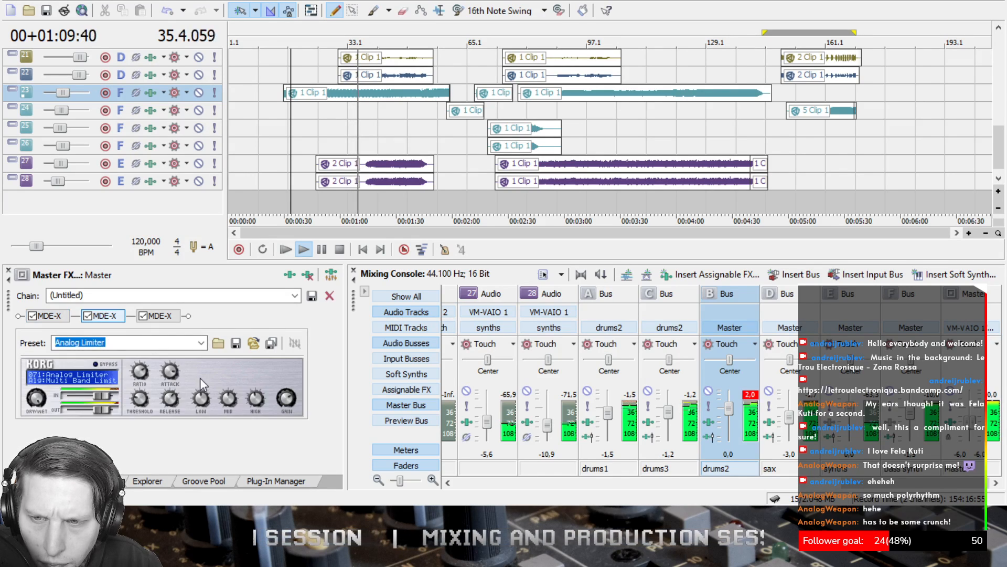
{"action": "left_click", "coordinate": [175, 316]}
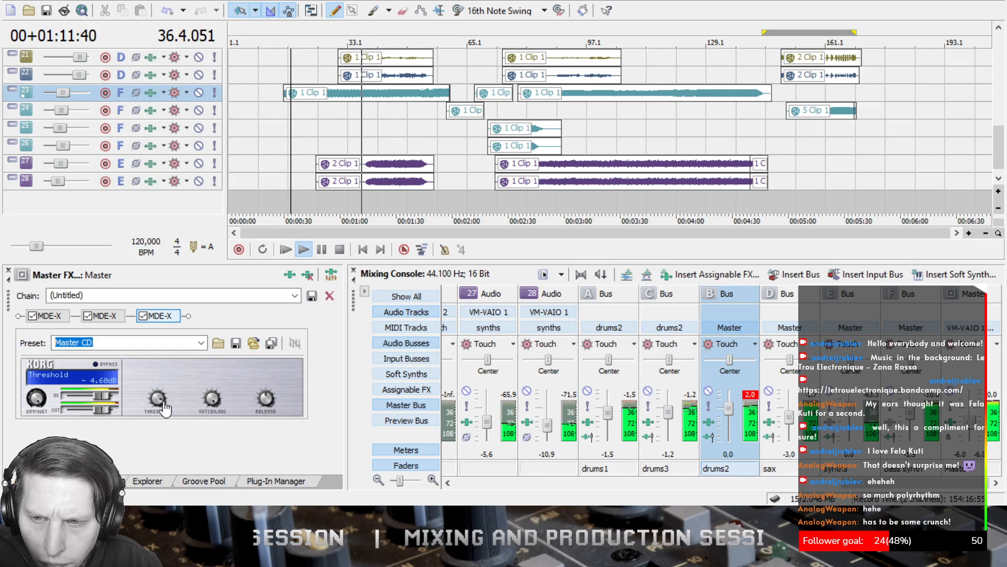
{"action": "mouse_move", "coordinate": [157, 402]}
{"action": "mouse_move", "coordinate": [112, 406]}
{"action": "scroll", "coordinate": [102, 401], "scroll_direction": "down", "scroll_amount": 1}
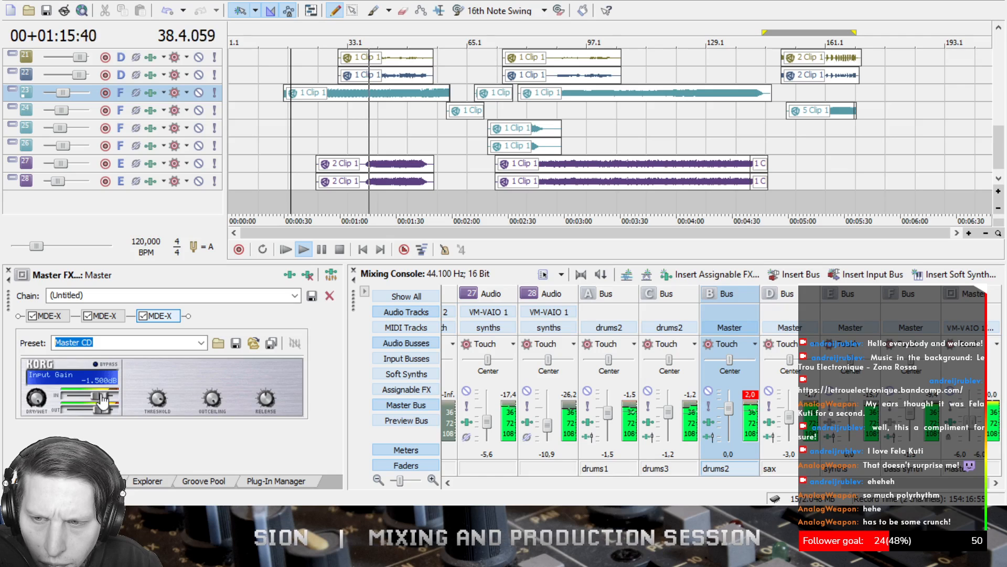
{"action": "left_click", "coordinate": [58, 317]}
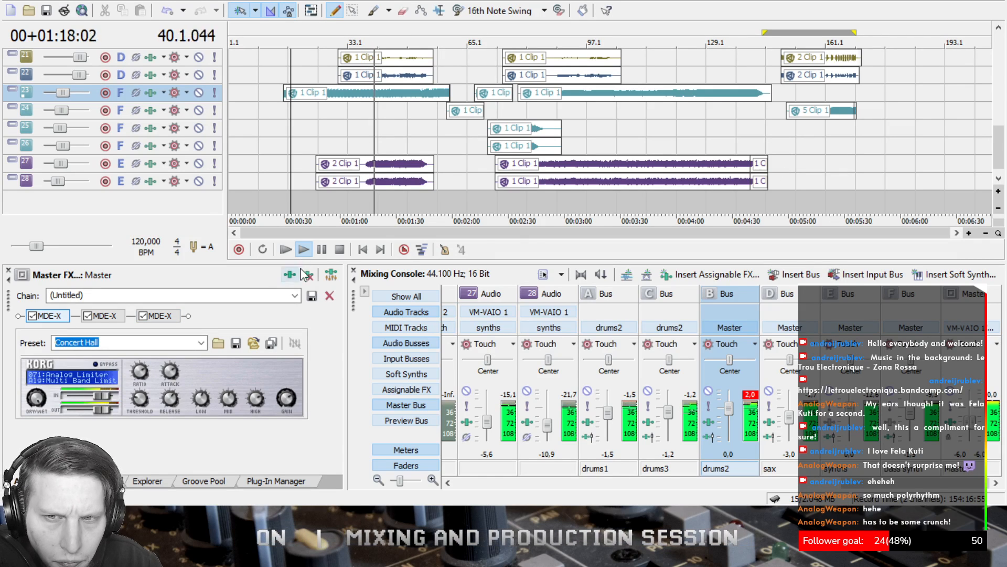
- Stop playback and save the project
{"action": "key", "text": "space"}
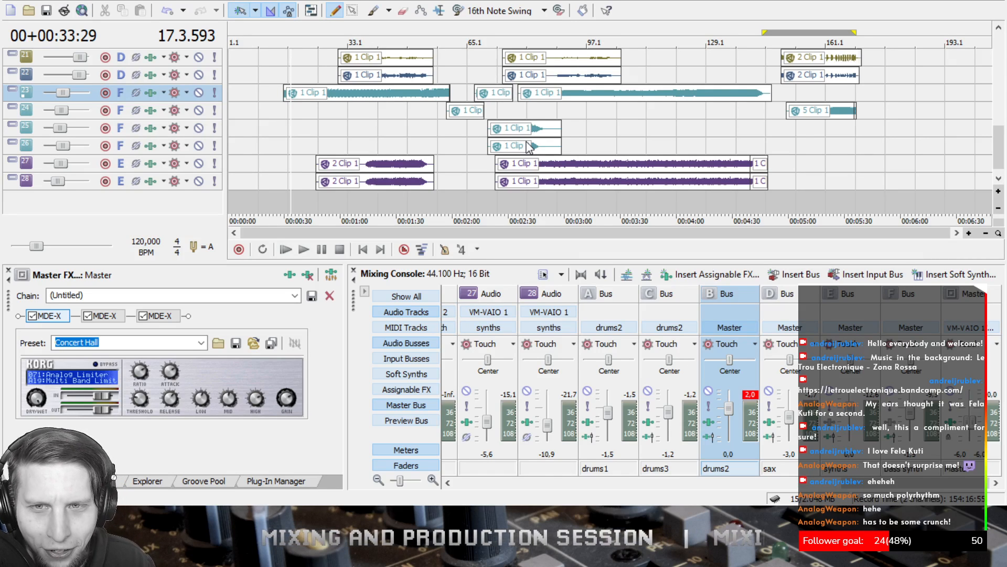
{"action": "left_click", "coordinate": [46, 11]}
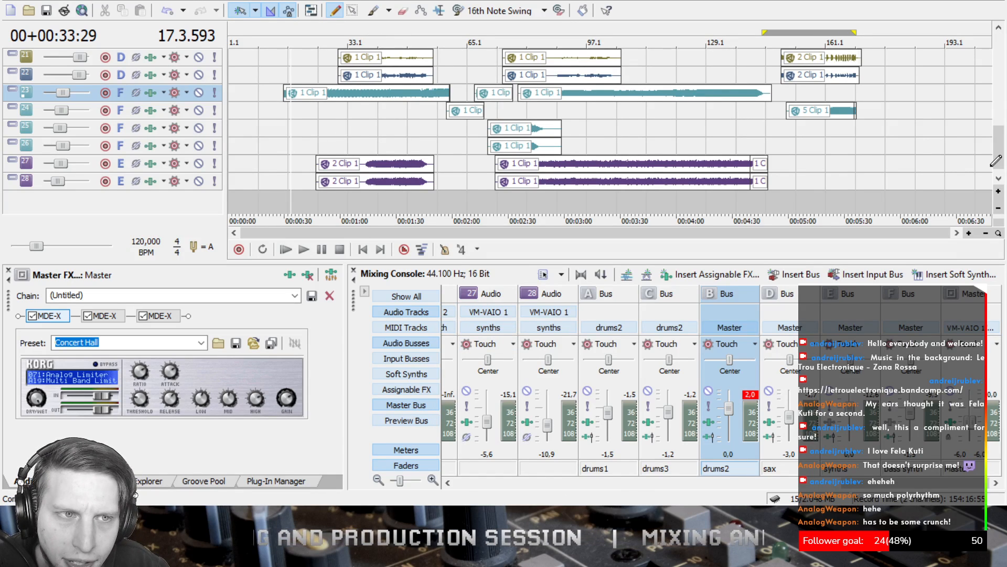
- Remove the MDE-X and both Track Compressor effects from the sax bus chain, keeping only the Track EQ
{"action": "scroll", "coordinate": [996, 161], "scroll_direction": "up", "scroll_amount": 3}
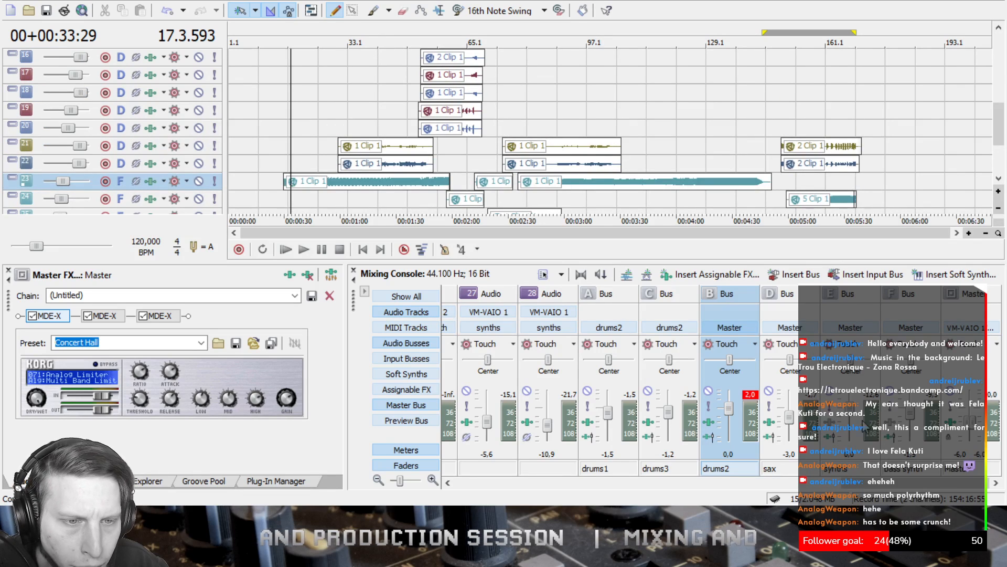
{"action": "left_click", "coordinate": [770, 422]}
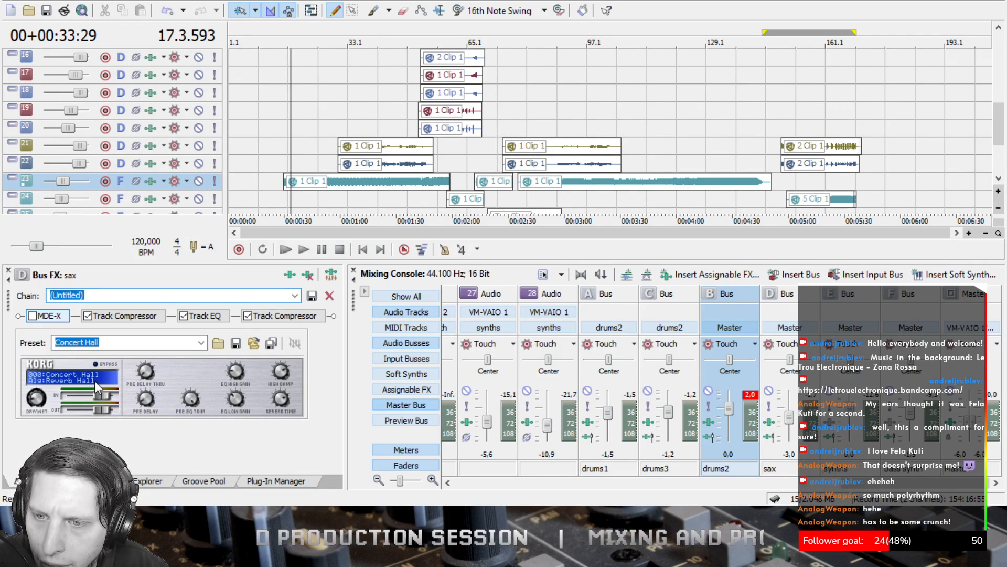
{"action": "key", "text": "Delete"}
{"action": "left_click", "coordinate": [147, 315]}
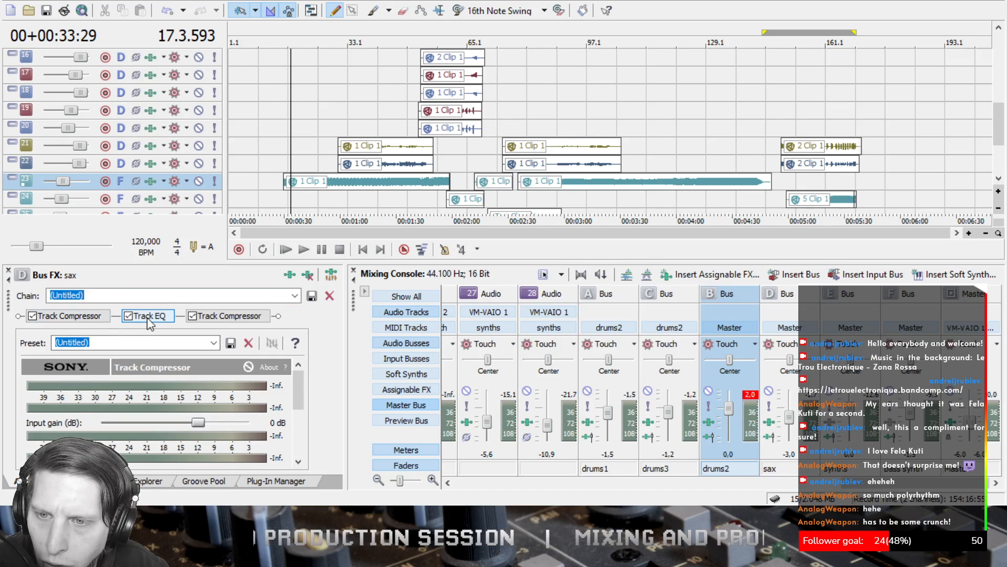
{"action": "left_click", "coordinate": [246, 319]}
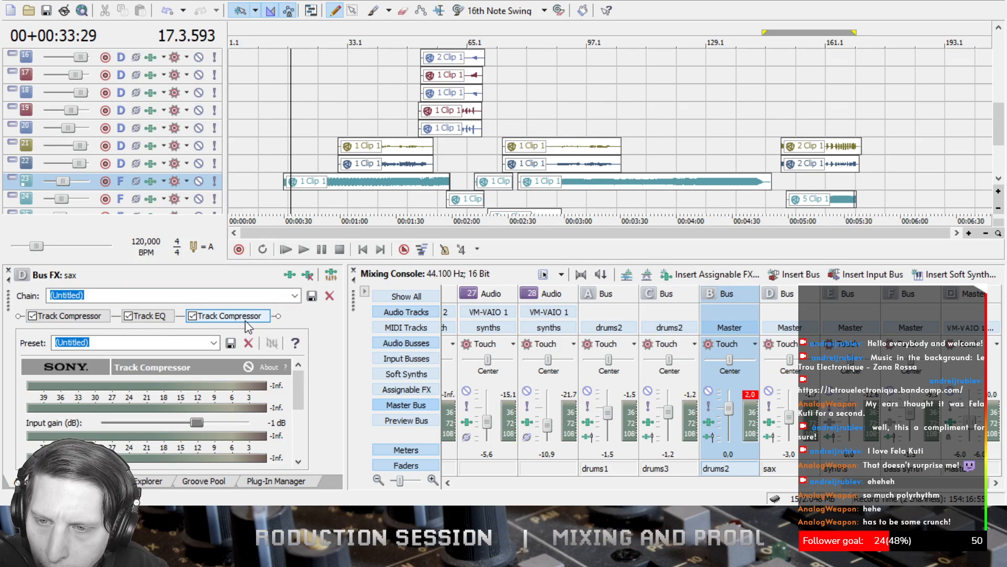
{"action": "left_click", "coordinate": [70, 317]}
{"action": "key", "text": "Delete"}
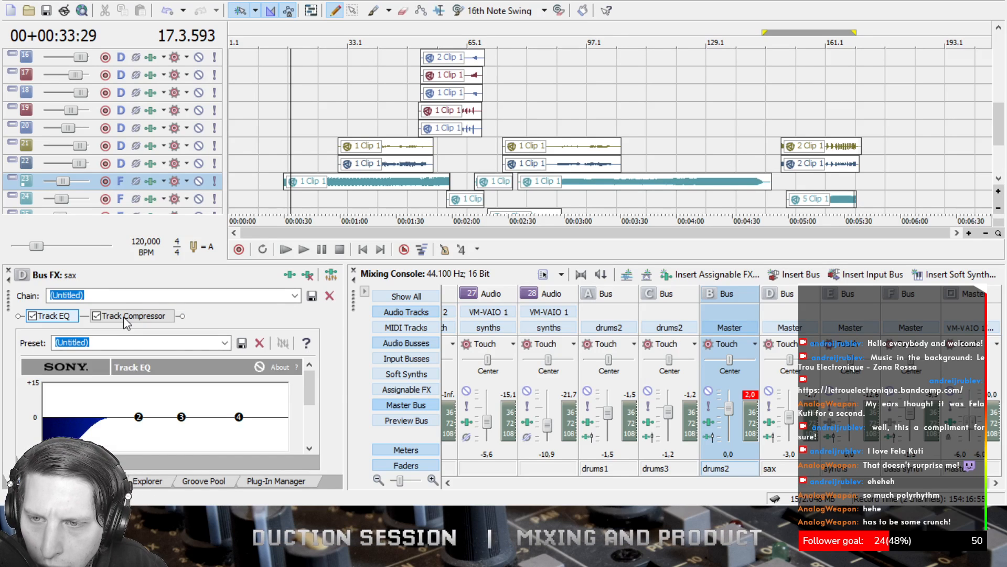
{"action": "left_click", "coordinate": [124, 316]}
{"action": "key", "text": "Delete"}
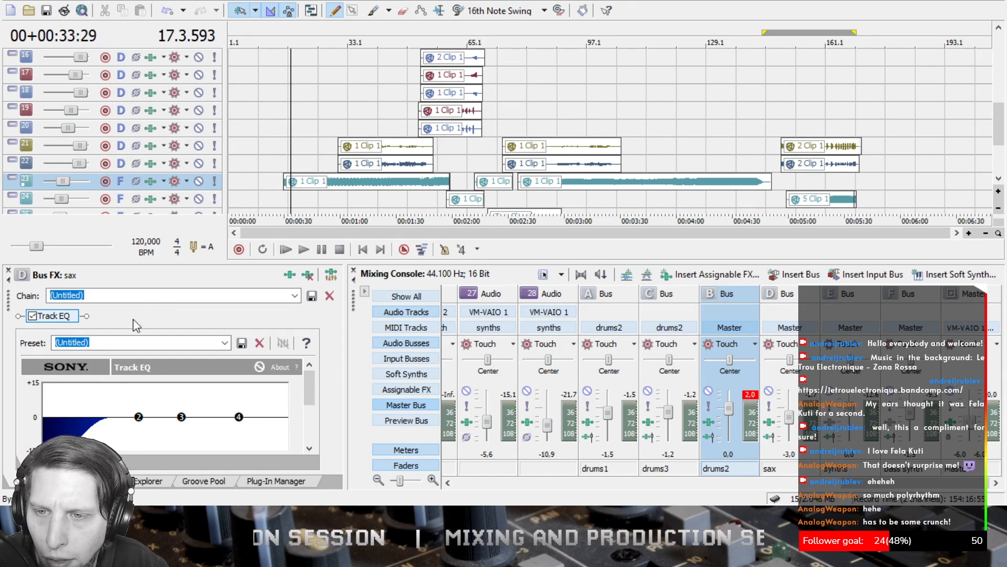
- Set the sax bus Track EQ's low shelf band to 180 Hz with a rolloff of 24 dB/oct
{"action": "left_click_drag", "start_coordinate": [309, 393], "coordinate": [308, 419]}
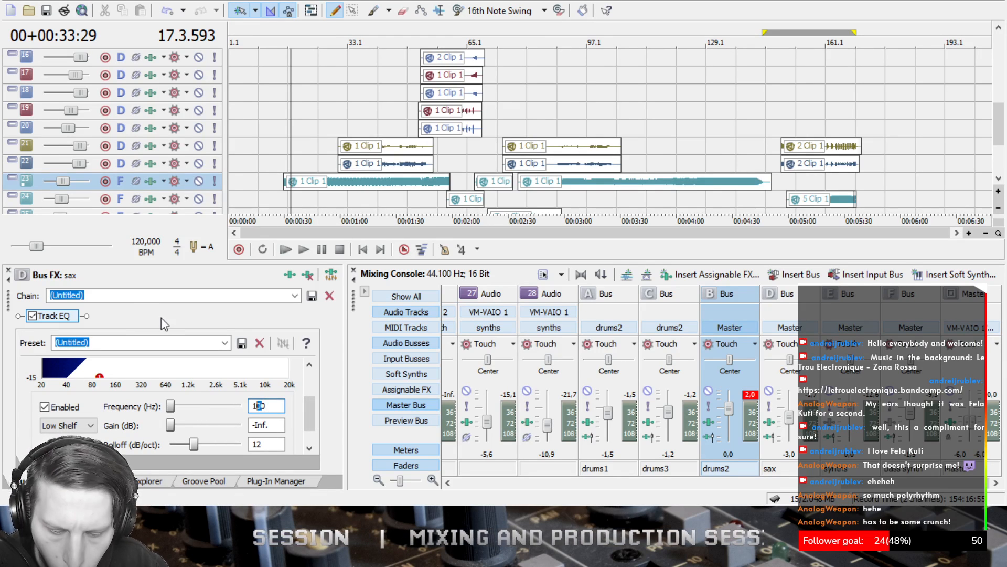
{"action": "type", "text": "8"}
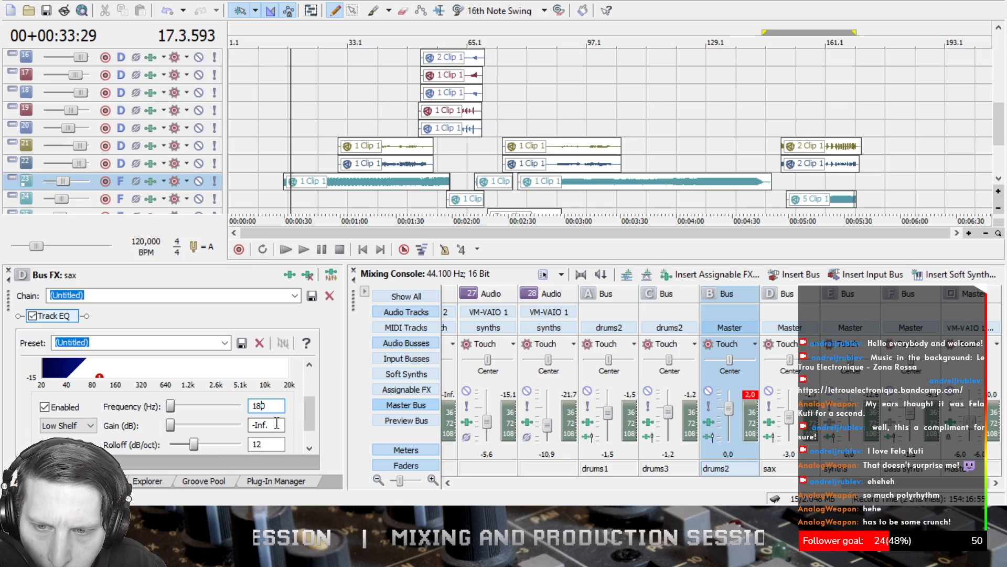
{"action": "left_click", "coordinate": [276, 424]}
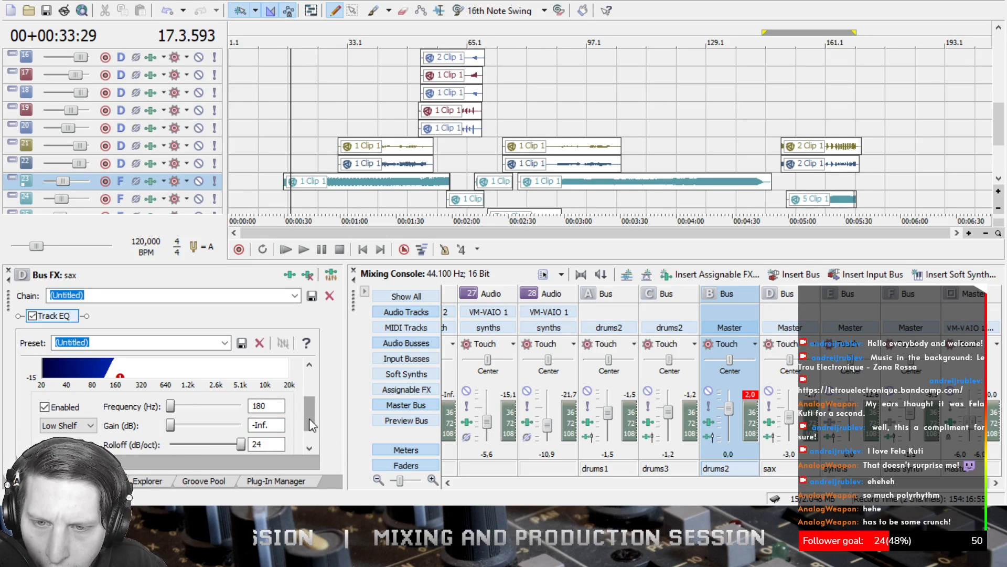
- Set band 3 of the sax bus Track EQ to a gain of 3.1 dB and a bandwidth of 2.3 octaves
{"action": "scroll", "coordinate": [309, 417], "scroll_direction": "down", "scroll_amount": 2}
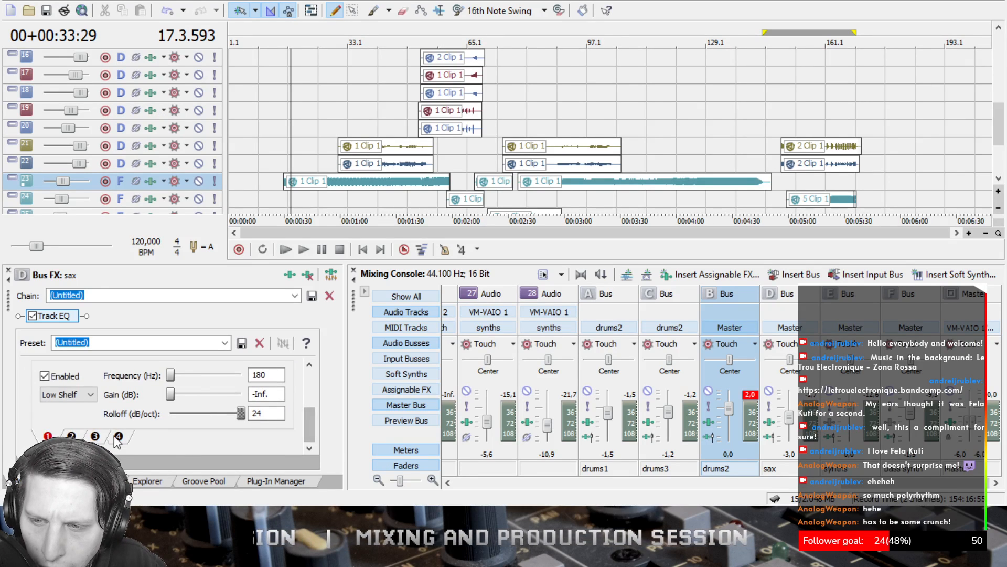
{"action": "left_click", "coordinate": [114, 437]}
{"action": "left_click", "coordinate": [96, 437]}
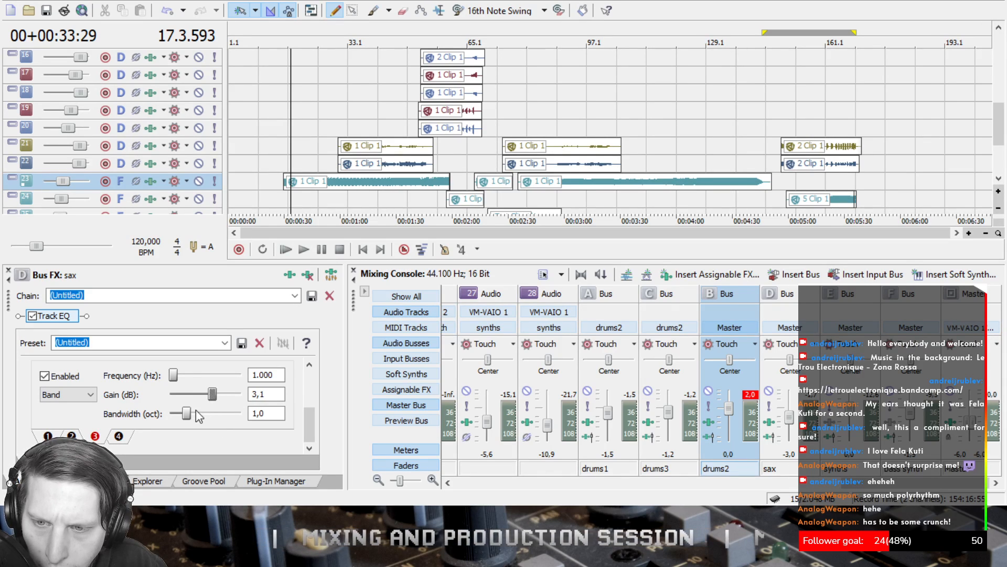
{"action": "mouse_move", "coordinate": [311, 422]}
{"action": "left_mouse_down"}
{"action": "mouse_move", "coordinate": [307, 390]}
{"action": "mouse_move", "coordinate": [313, 410]}
{"action": "left_mouse_up"}
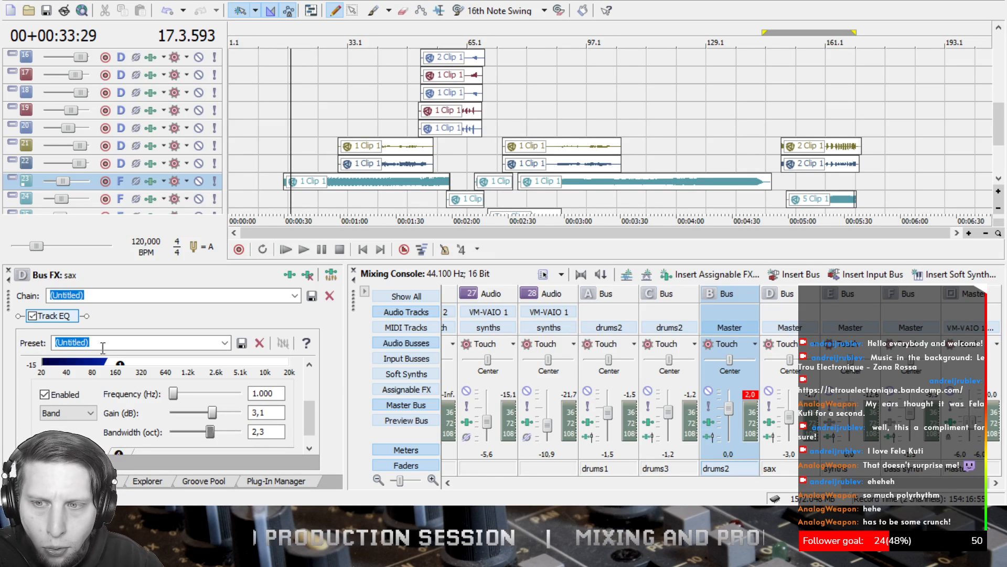
{"action": "left_click_drag", "start_coordinate": [305, 423], "coordinate": [307, 410]}
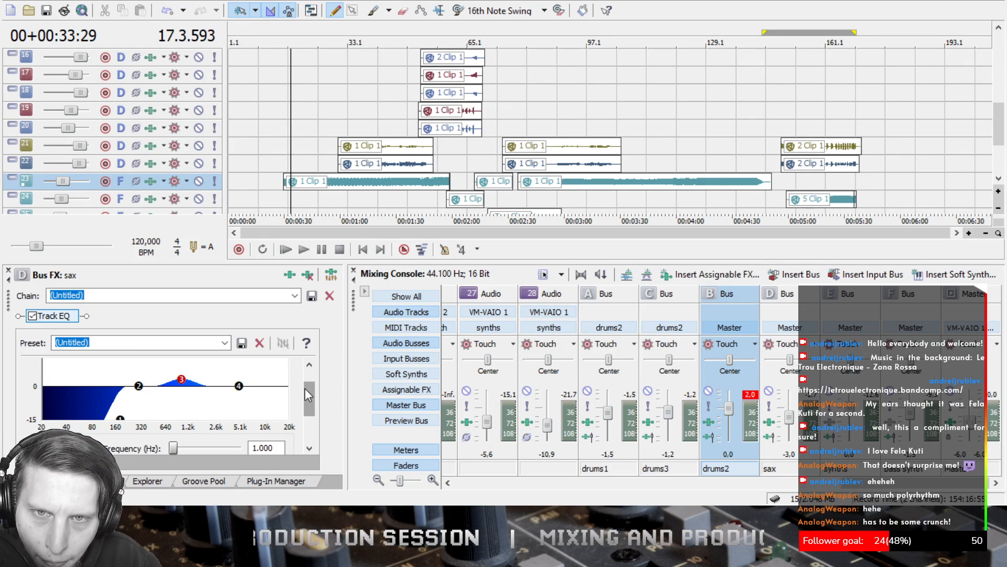
- Place the playback cursor at 17.1.000 and add a Valve Exciter after the Track EQ in the sax bus chain
{"action": "left_click", "coordinate": [408, 36]}
{"action": "left_click", "coordinate": [288, 33]}
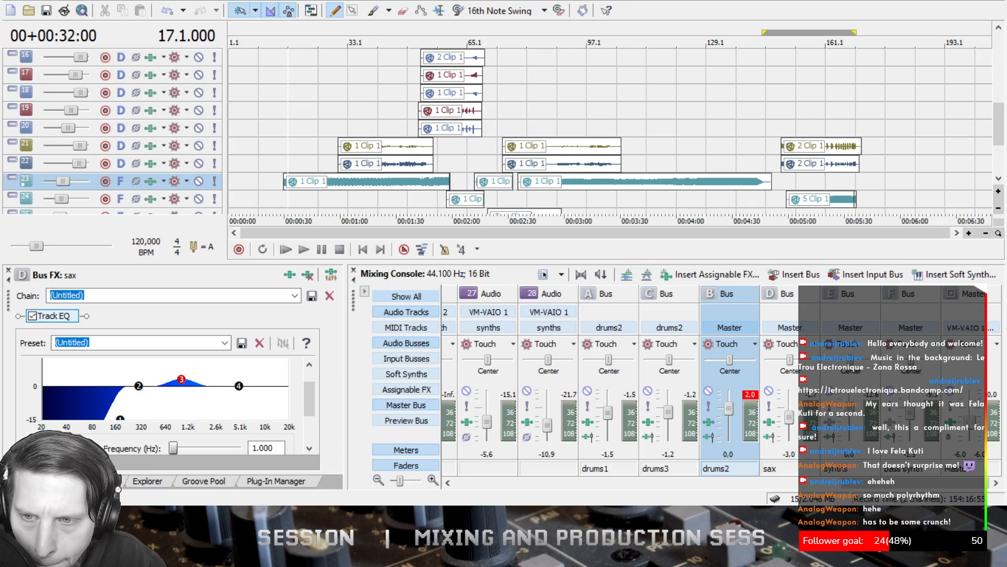
{"action": "left_click", "coordinate": [814, 124]}
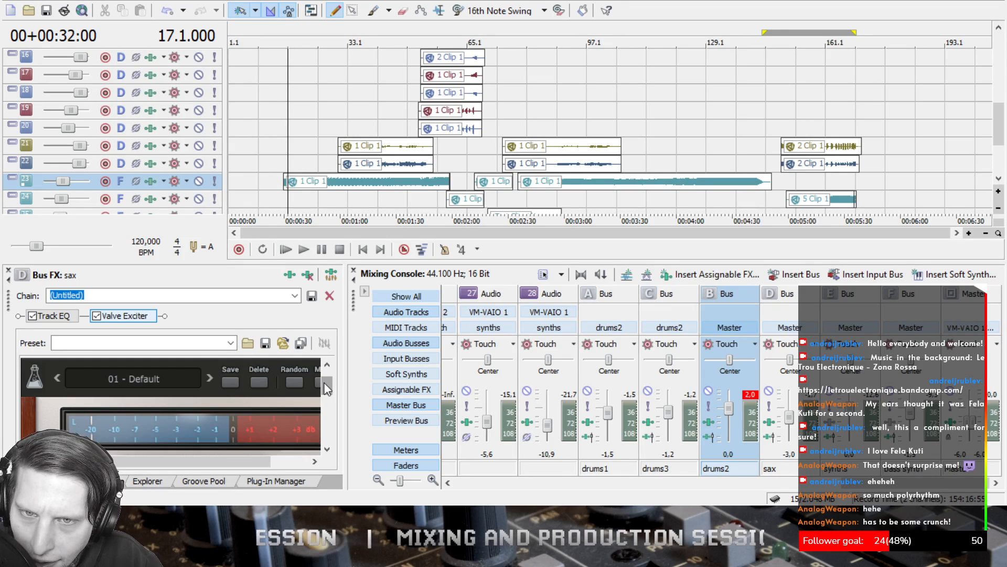
- Raise the Treble slightly in the Valve Exciter's Harmonic Enhancer section
{"action": "left_click_drag", "start_coordinate": [325, 389], "coordinate": [341, 433]}
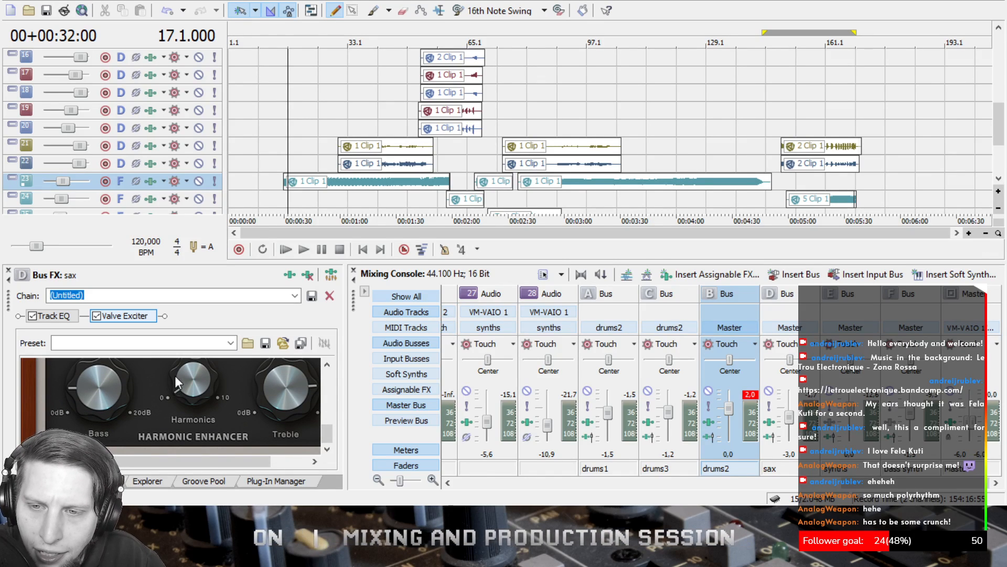
{"action": "left_click_drag", "start_coordinate": [288, 411], "coordinate": [285, 402]}
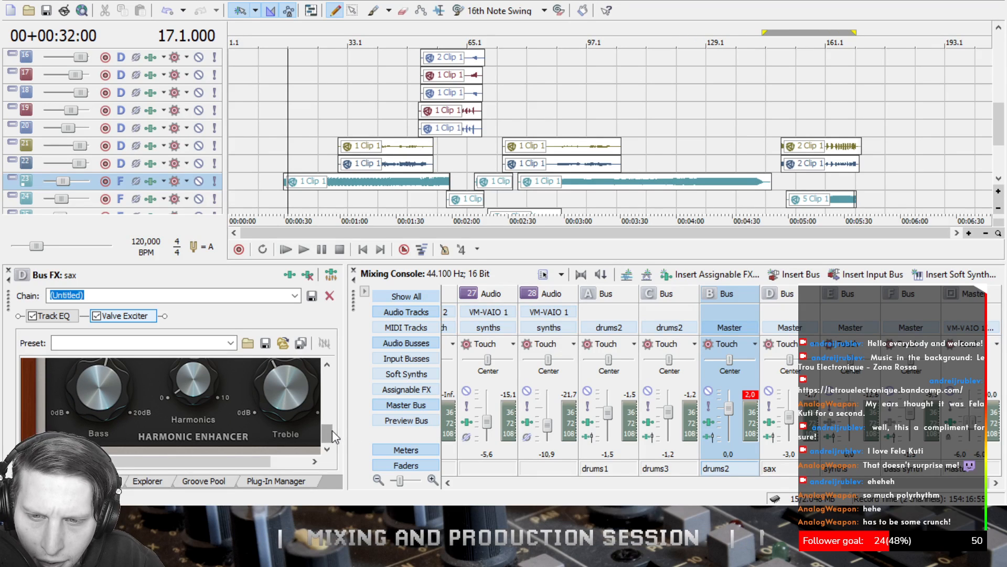
{"action": "left_click_drag", "start_coordinate": [332, 430], "coordinate": [329, 413]}
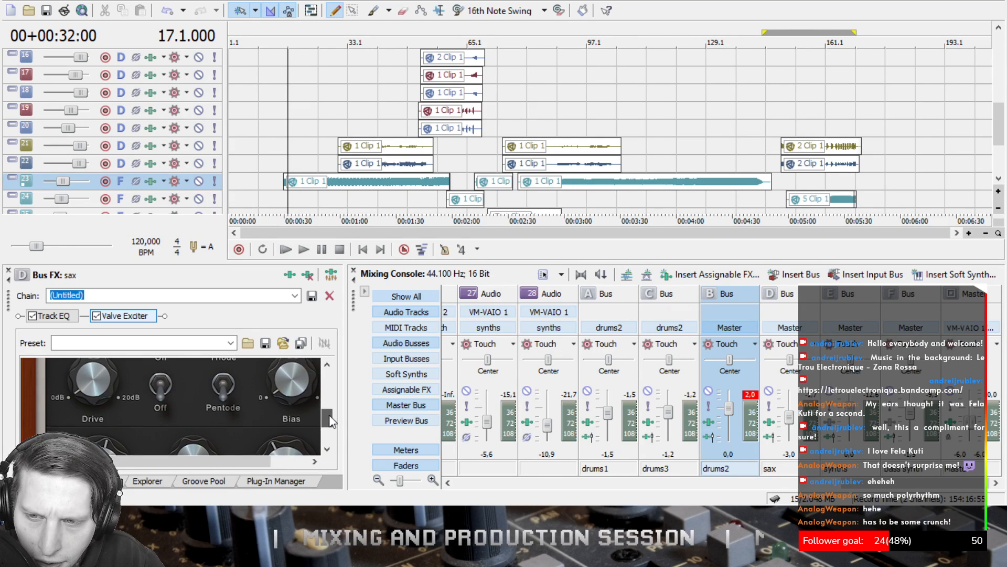
- Play the project from the start, reduce the sax bus Track EQ's band 3 gain to 1.2 dB and stop playback
{"action": "left_click", "coordinate": [304, 250]}
{"action": "left_click", "coordinate": [340, 250]}
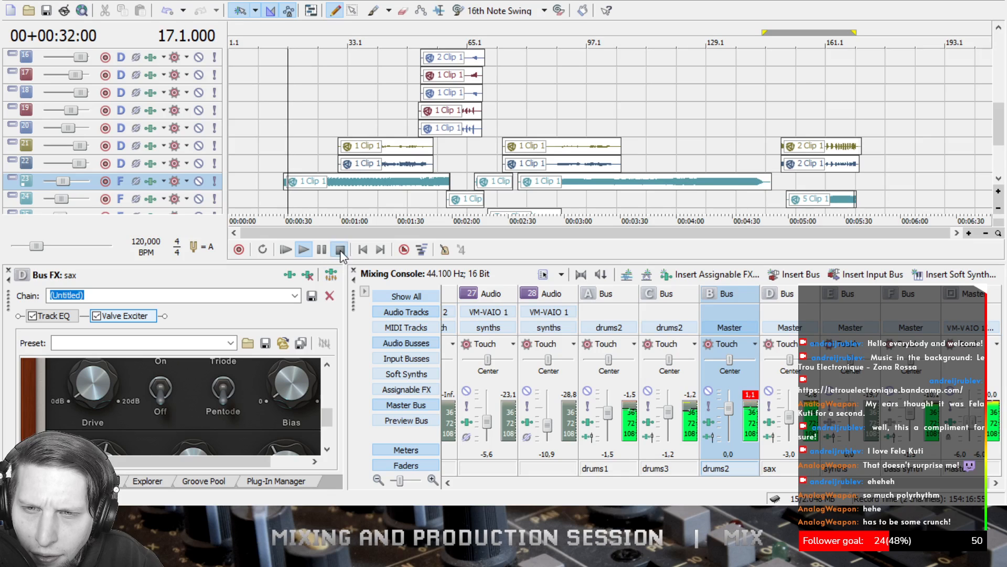
{"action": "left_click", "coordinate": [285, 250]}
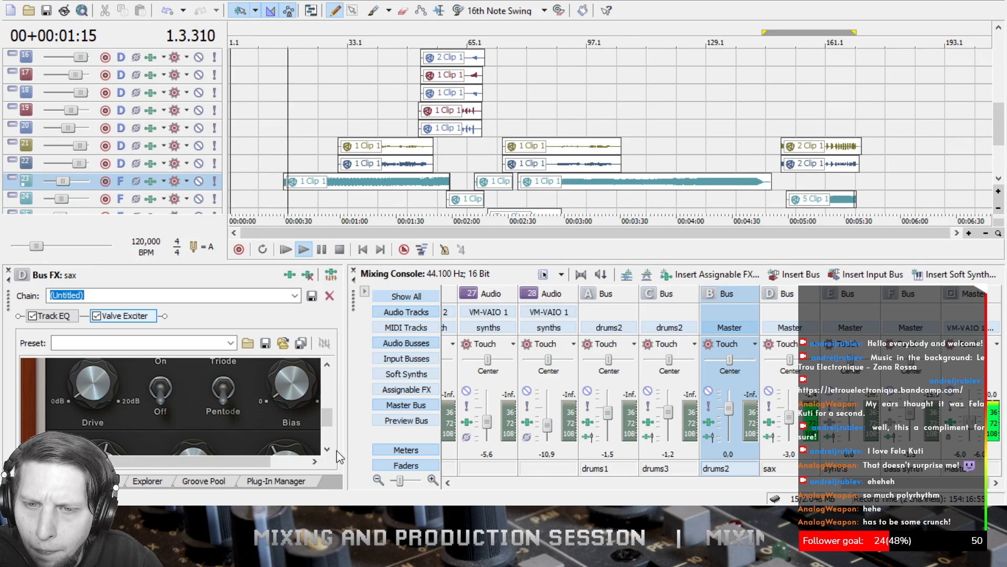
{"action": "left_click_drag", "start_coordinate": [329, 418], "coordinate": [339, 388]}
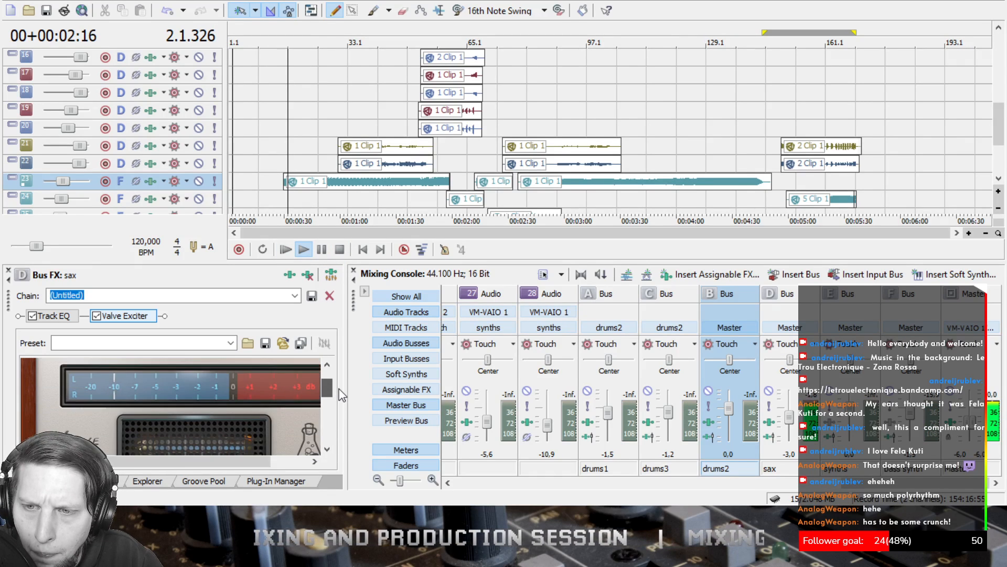
{"action": "left_click", "coordinate": [63, 316]}
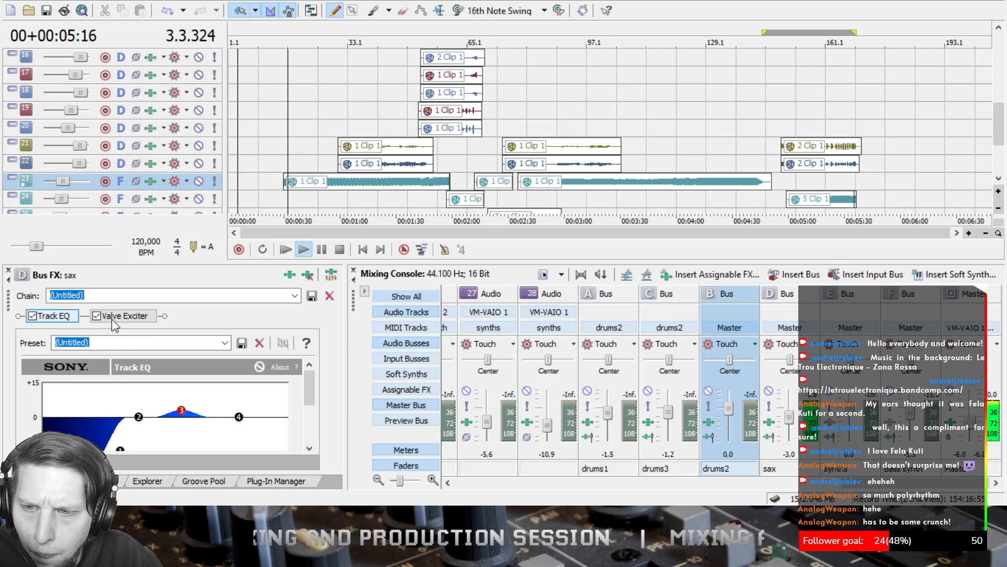
{"action": "left_click_drag", "start_coordinate": [308, 389], "coordinate": [309, 427]}
{"action": "left_click_drag", "start_coordinate": [212, 396], "coordinate": [206, 395]}
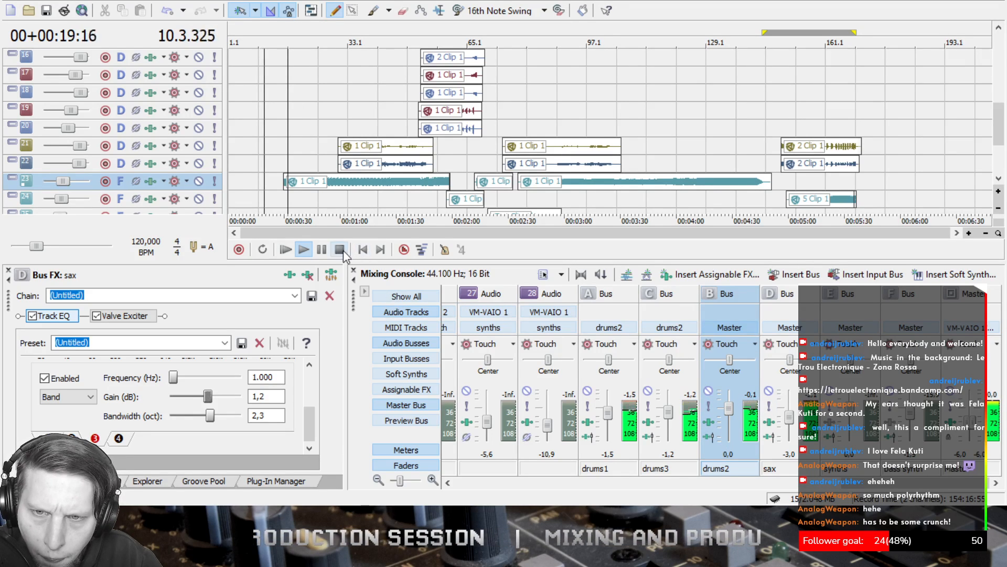
{"action": "key", "text": "space"}
- Expand and solo track 3, play it from bar 17 and open its effects chain
{"action": "left_click_drag", "start_coordinate": [998, 125], "coordinate": [1006, 56]}
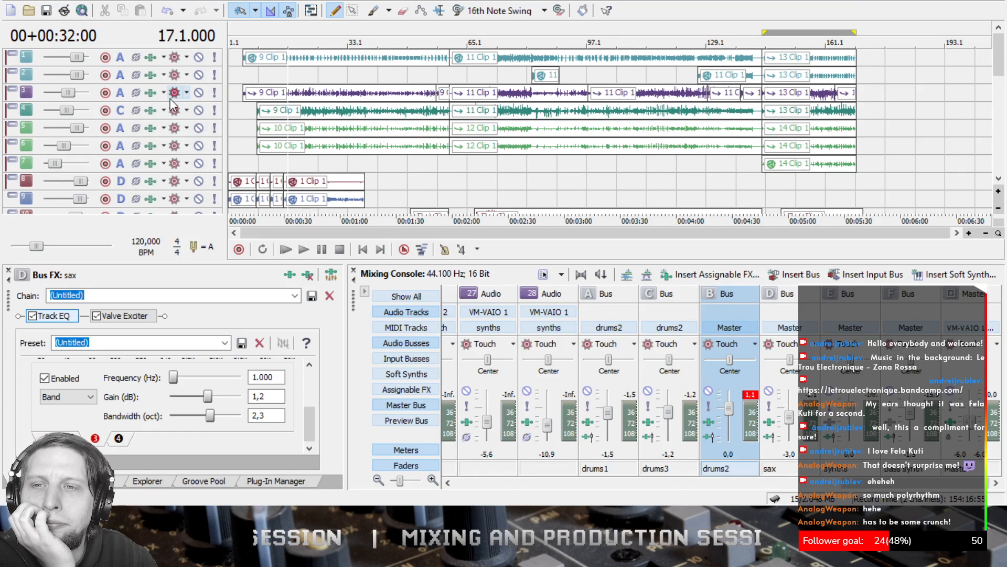
{"action": "left_click", "coordinate": [13, 92]}
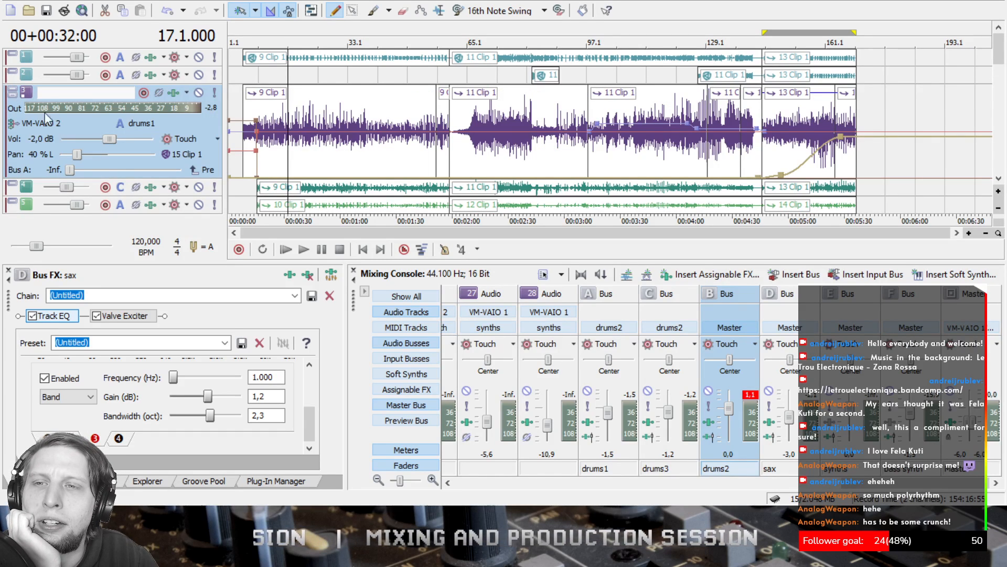
{"action": "left_click", "coordinate": [215, 92]}
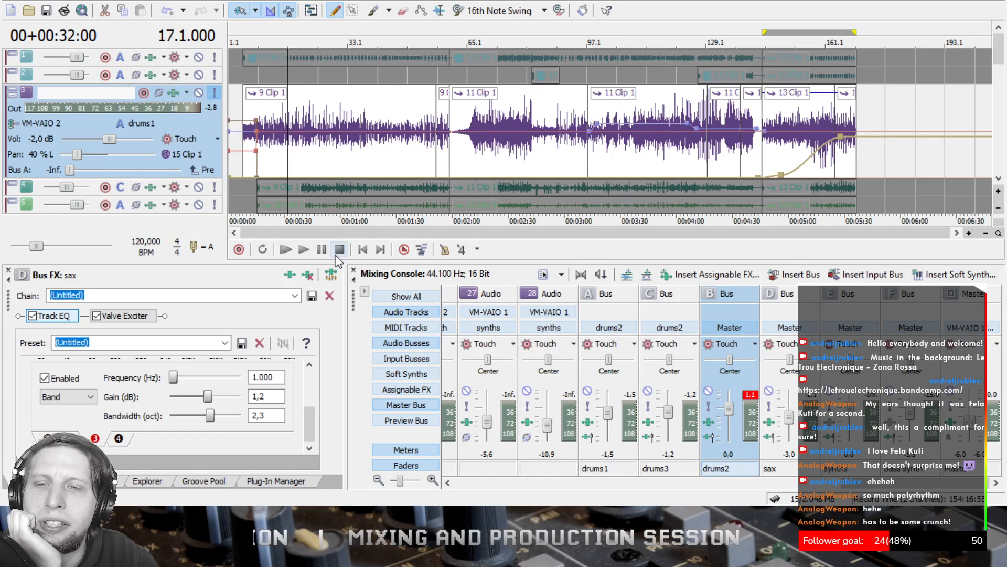
{"action": "left_click", "coordinate": [305, 248]}
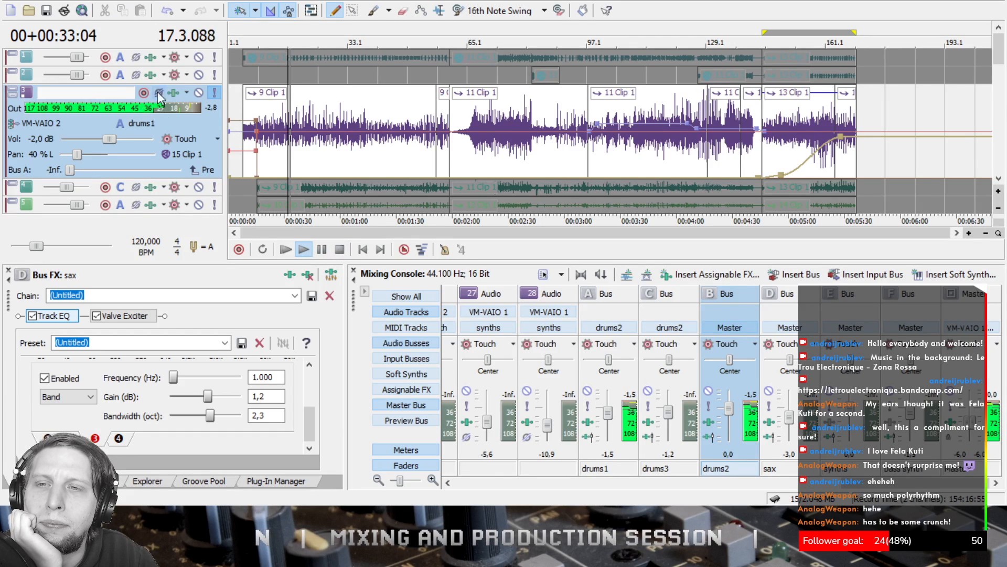
{"action": "left_click", "coordinate": [173, 92]}
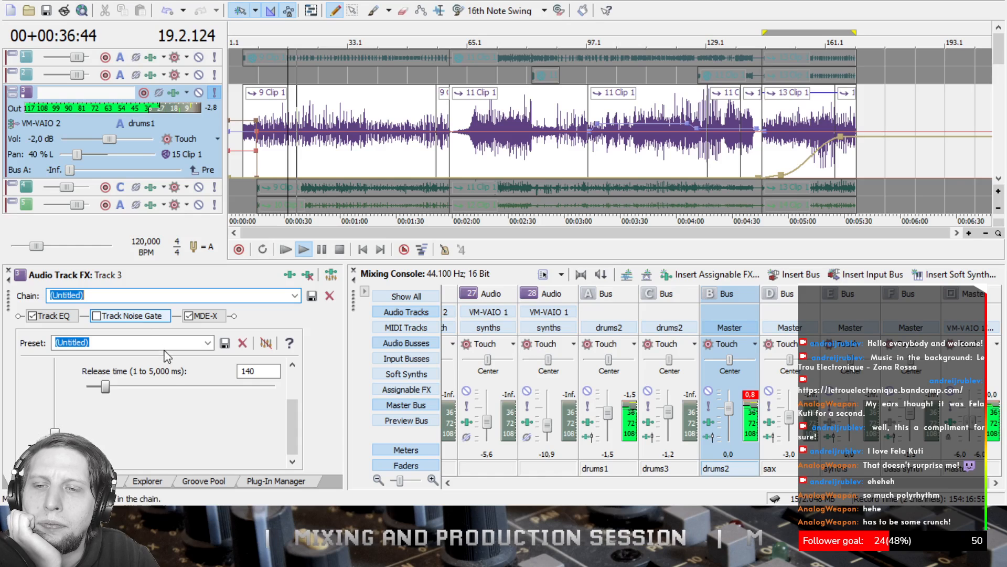
- Remove the Track Noise Gate from track 3's effects chain and show the chain's Track EQ
{"action": "left_click", "coordinate": [168, 372]}
{"action": "left_click", "coordinate": [125, 315]}
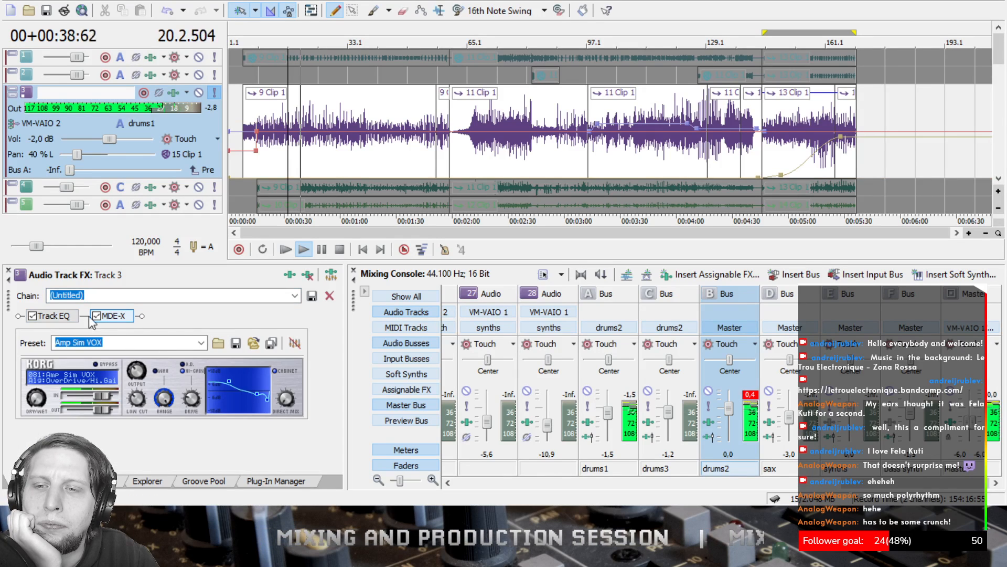
{"action": "left_click", "coordinate": [51, 315]}
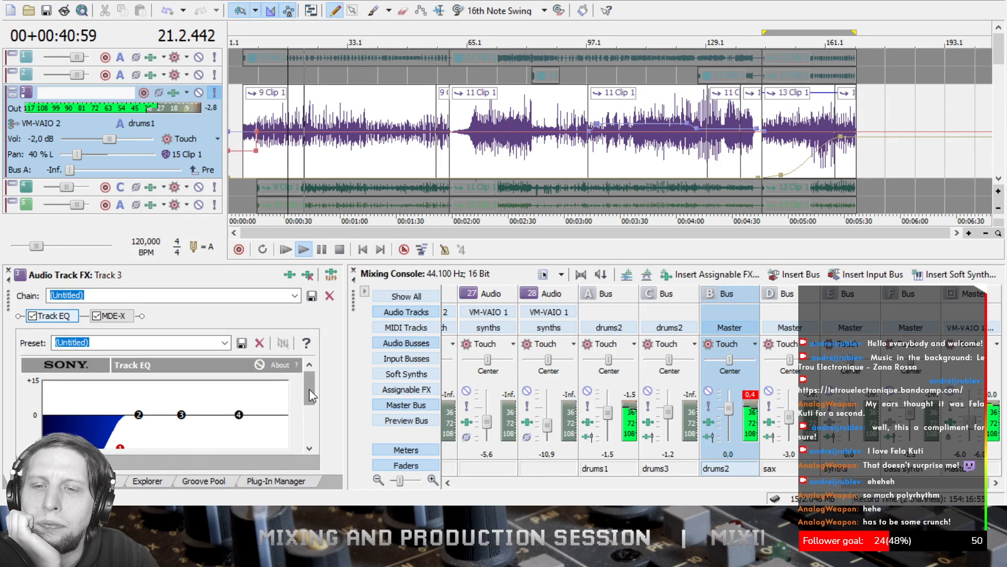
- Set the frequency of the Track EQ's low-shelf band 1 on track 3 to 260 Hz
{"action": "scroll", "coordinate": [310, 388], "scroll_direction": "down", "scroll_amount": 3}
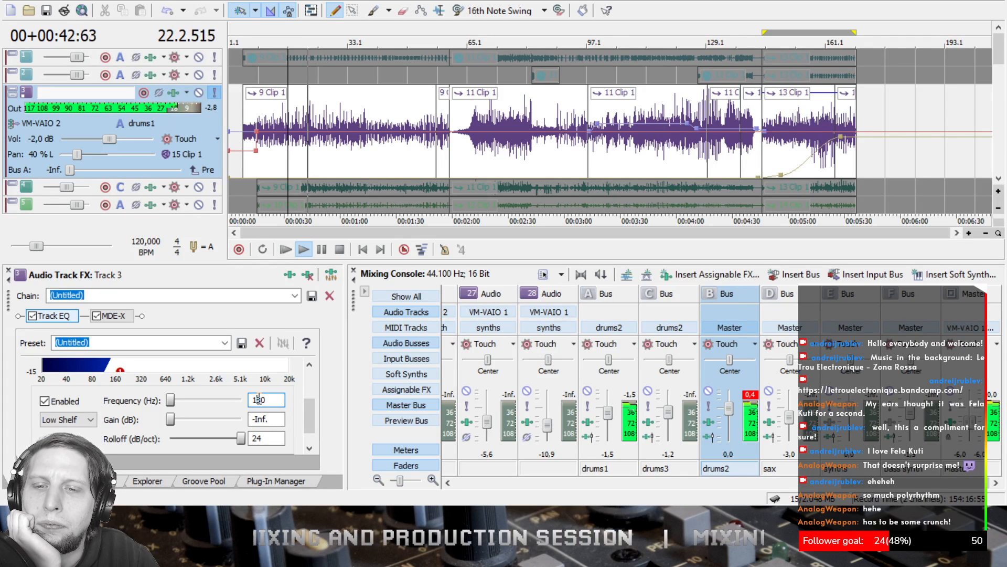
{"action": "double_click", "coordinate": [247, 402]}
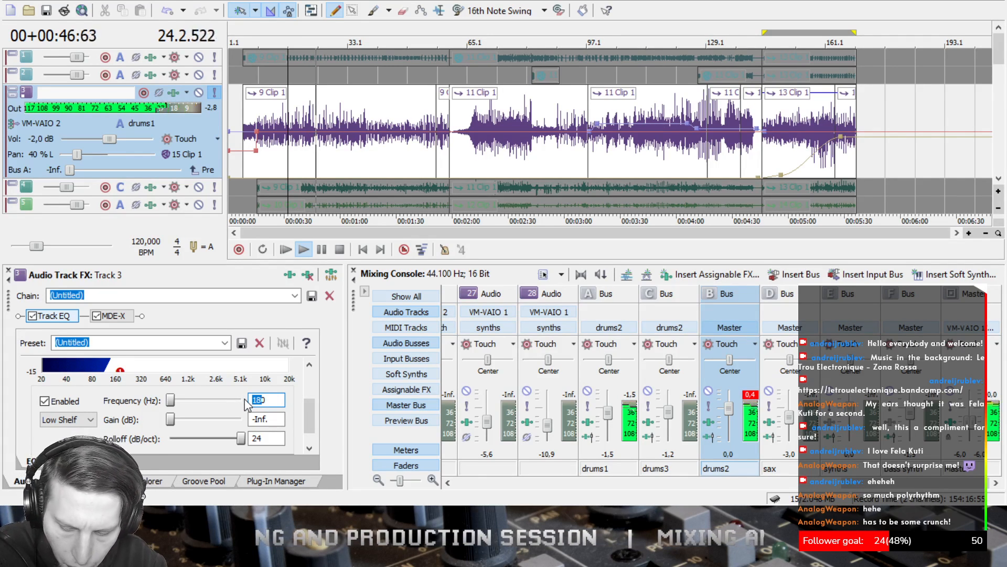
{"action": "type", "text": "2600"}
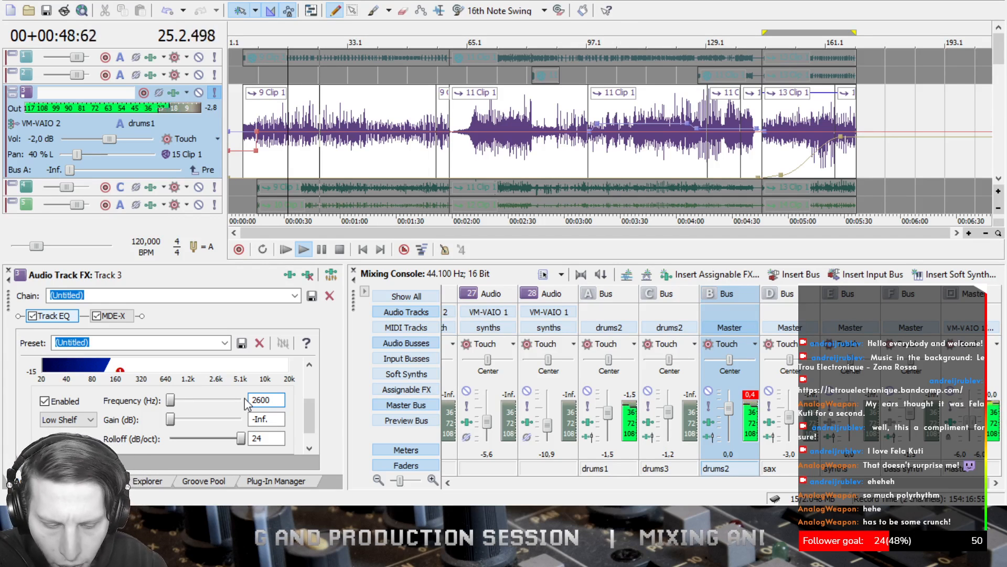
{"action": "key", "text": "BackSpace"}
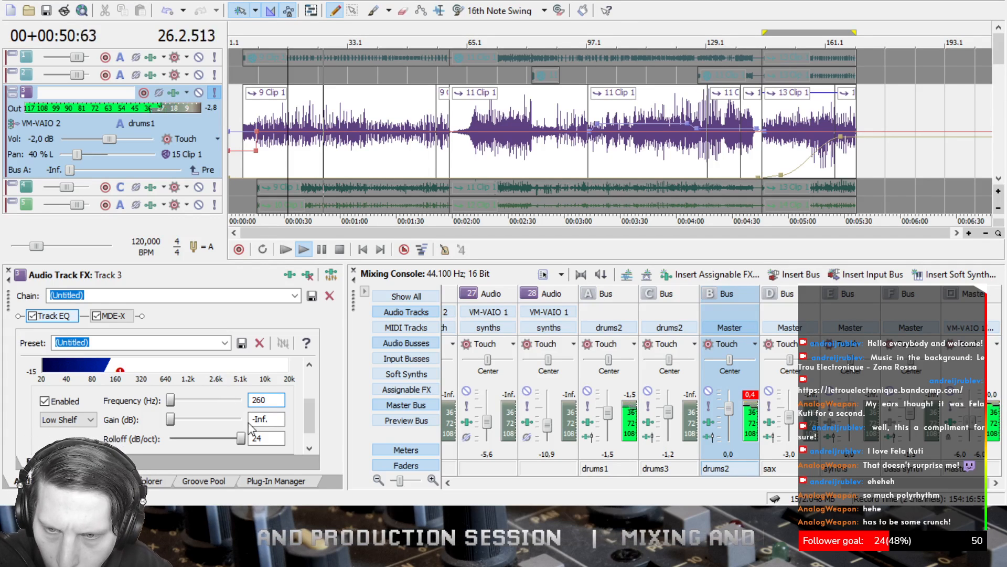
{"action": "left_click", "coordinate": [276, 420]}
- Raise the low-shelf band 1 frequency of track 3's Track EQ to 320 Hz
{"action": "scroll", "coordinate": [308, 420], "scroll_direction": "up", "scroll_amount": 1}
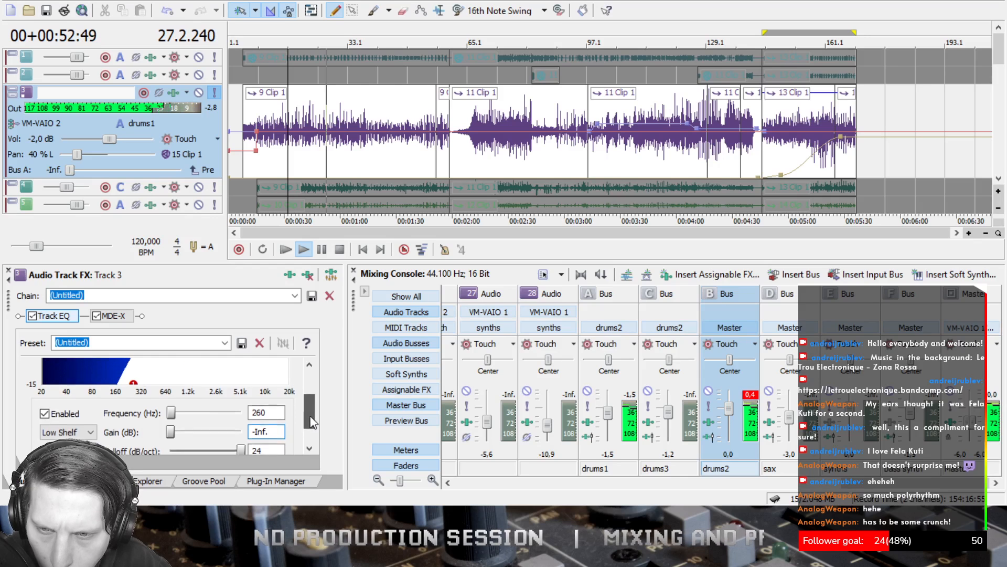
{"action": "double_click", "coordinate": [257, 421]}
{"action": "type", "text": "3200"}
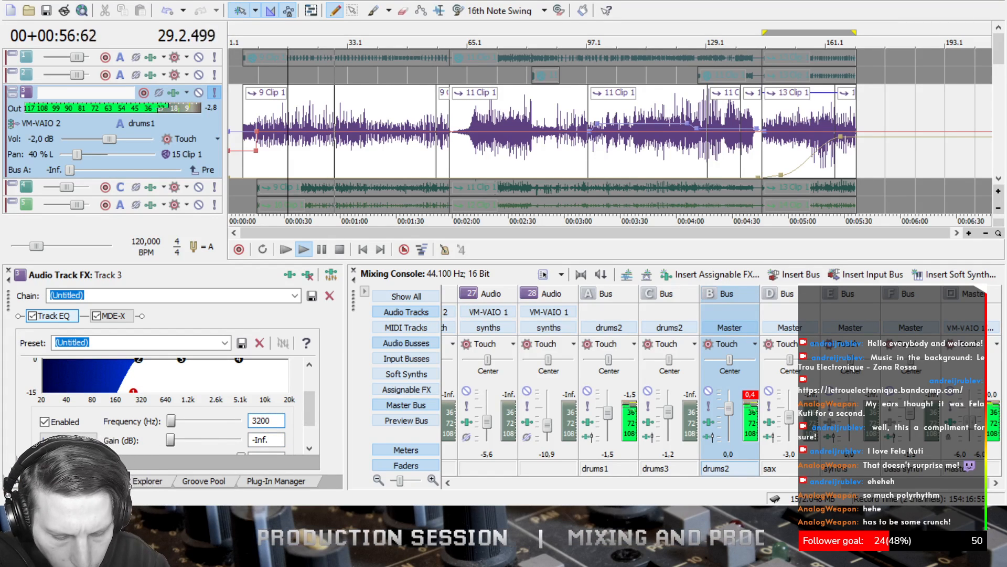
{"action": "key", "text": "BackSpace"}
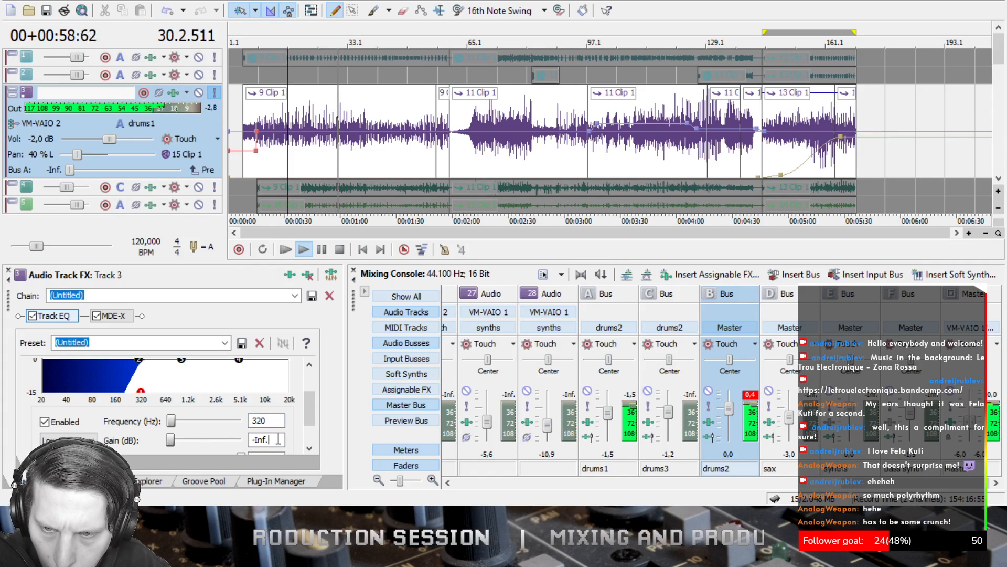
- Cut band 2 of track 3's Track EQ to -10.7 dB with a 4.0-octave bandwidth and sweep its frequency to 228 Hz
{"action": "left_click", "coordinate": [307, 428]}
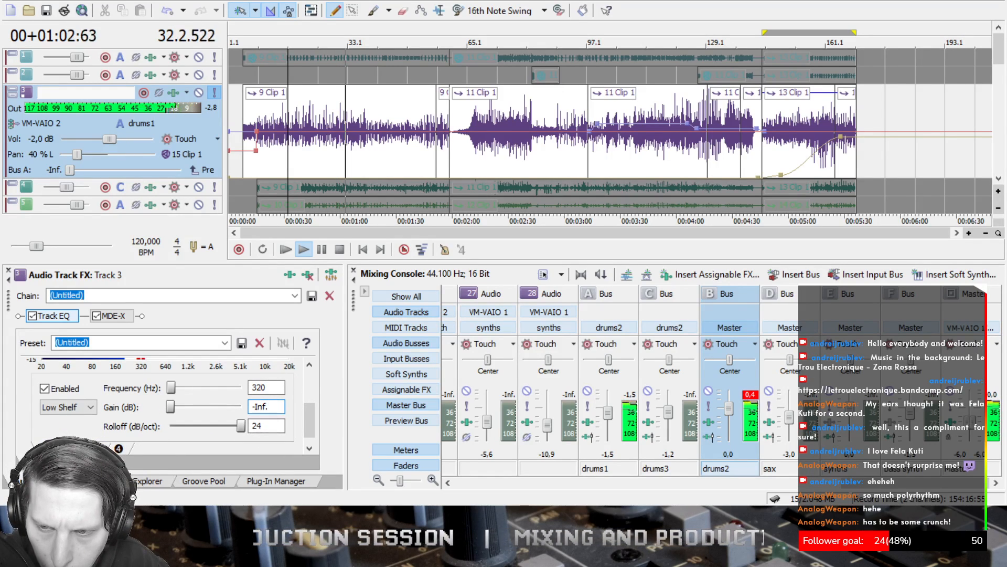
{"action": "left_click", "coordinate": [69, 449]}
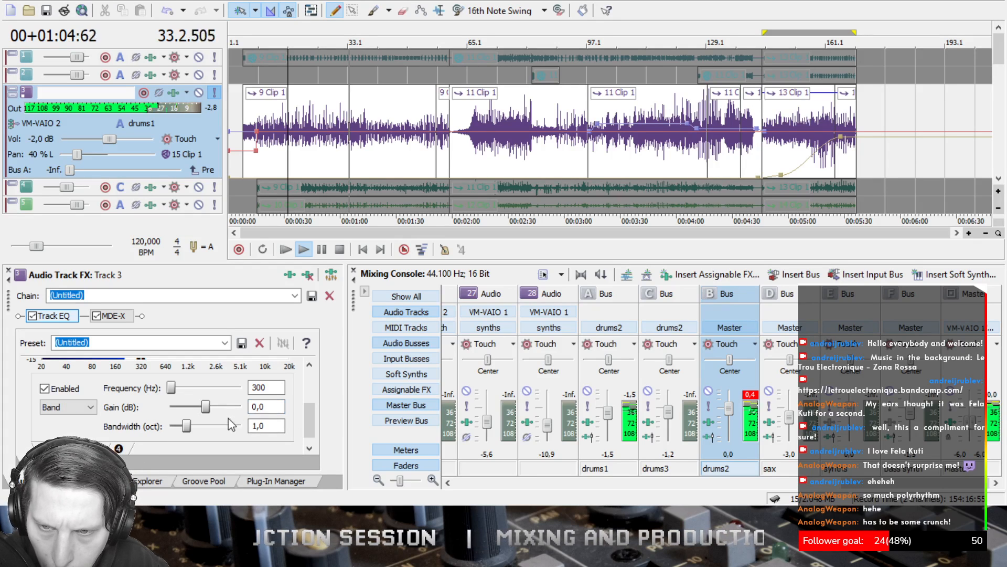
{"action": "mouse_move", "coordinate": [205, 407]}
{"action": "left_mouse_down"}
{"action": "mouse_move", "coordinate": [161, 393]}
{"action": "mouse_move", "coordinate": [188, 413]}
{"action": "left_mouse_up"}
{"action": "left_click_drag", "start_coordinate": [261, 387], "coordinate": [257, 387]}
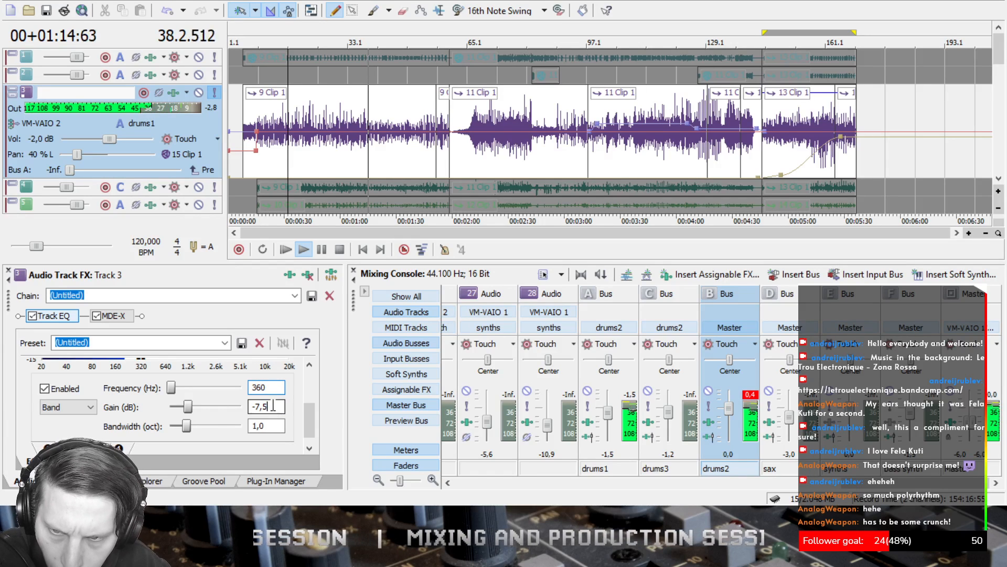
{"action": "type", "text": "6"}
{"action": "key", "text": "Tab"}
{"action": "left_click_drag", "start_coordinate": [185, 407], "coordinate": [309, 427]}
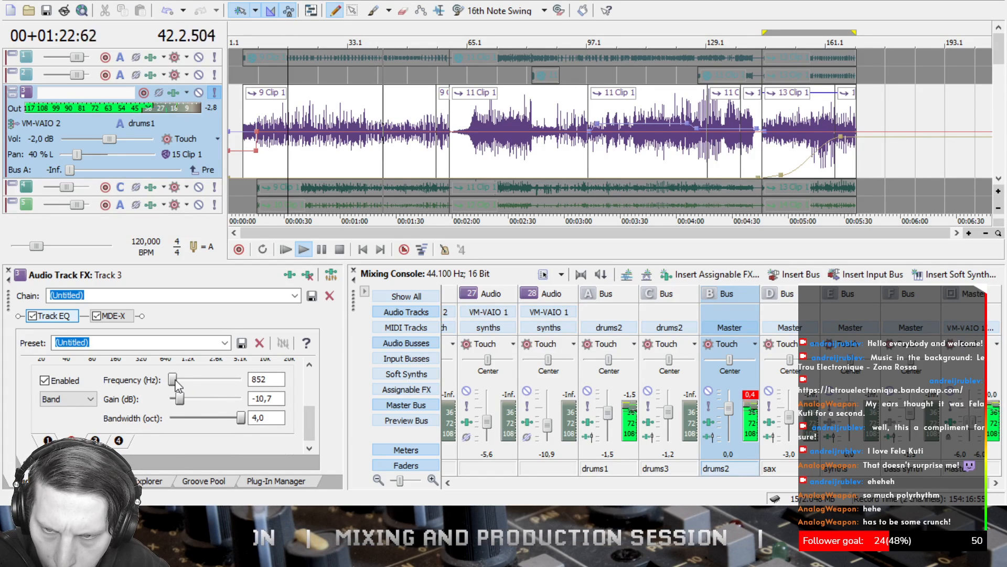
{"action": "mouse_move", "coordinate": [177, 383]}
{"action": "left_mouse_down"}
{"action": "mouse_move", "coordinate": [219, 388]}
{"action": "mouse_move", "coordinate": [172, 382]}
{"action": "left_mouse_up"}
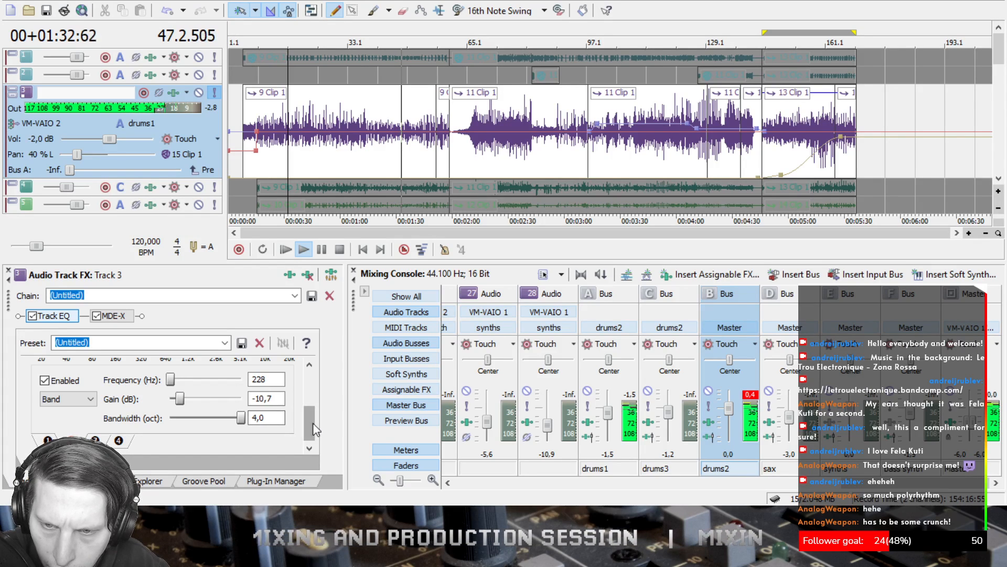
- Set band 2 of track 3's Track EQ to 240 Hz and narrow its bandwidth to 3.1 octaves
{"action": "left_click_drag", "start_coordinate": [306, 429], "coordinate": [310, 412]}
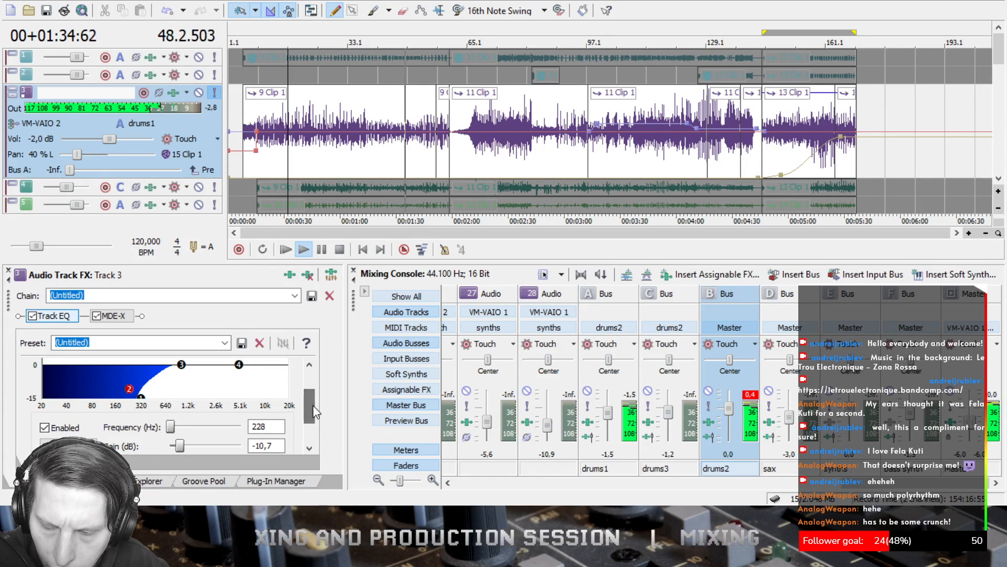
{"action": "left_click_drag", "start_coordinate": [256, 426], "coordinate": [273, 434]}
{"action": "type", "text": "40"}
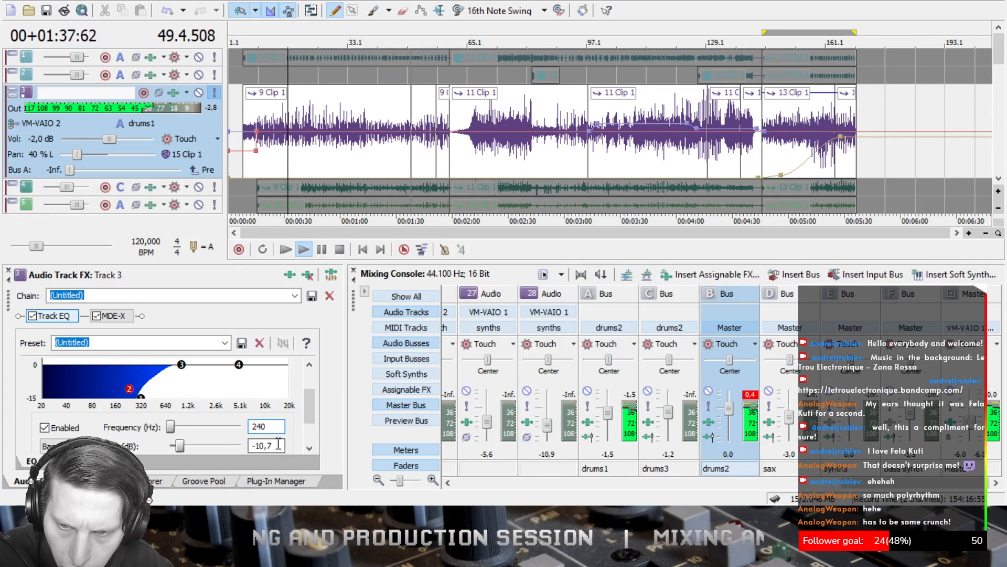
{"action": "left_click", "coordinate": [278, 444]}
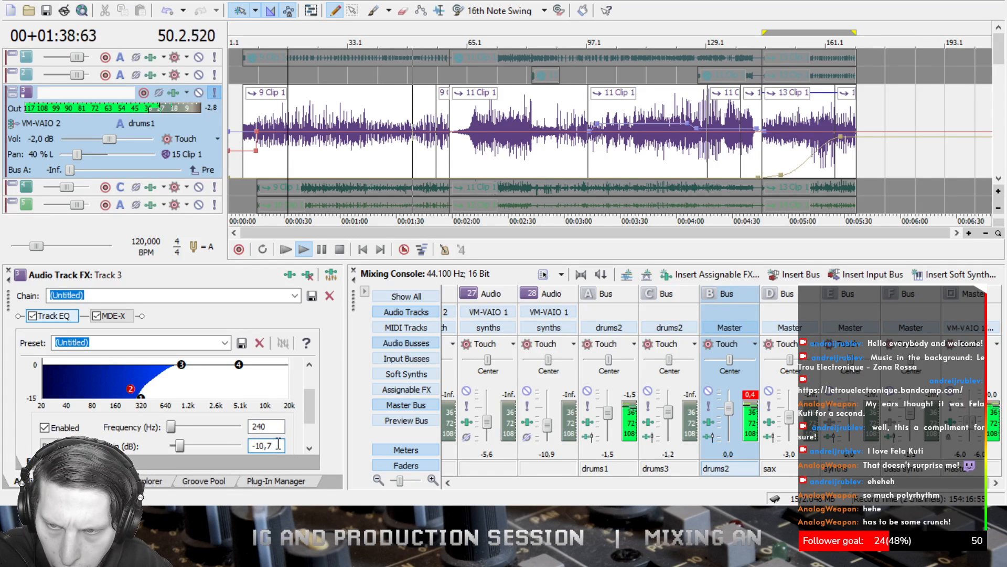
{"action": "scroll", "coordinate": [306, 420], "scroll_direction": "down", "scroll_amount": 2}
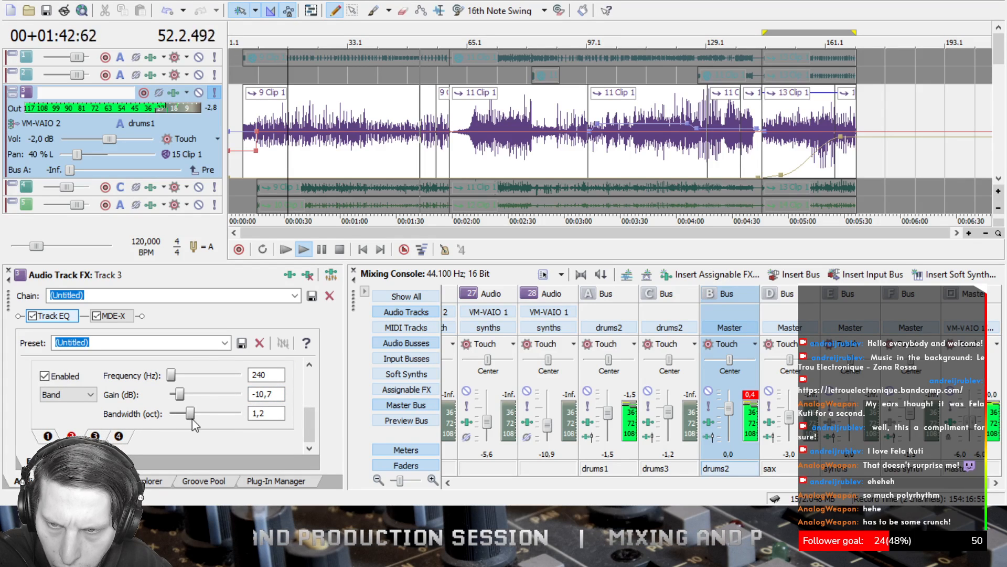
{"action": "left_click_drag", "start_coordinate": [195, 424], "coordinate": [217, 426]}
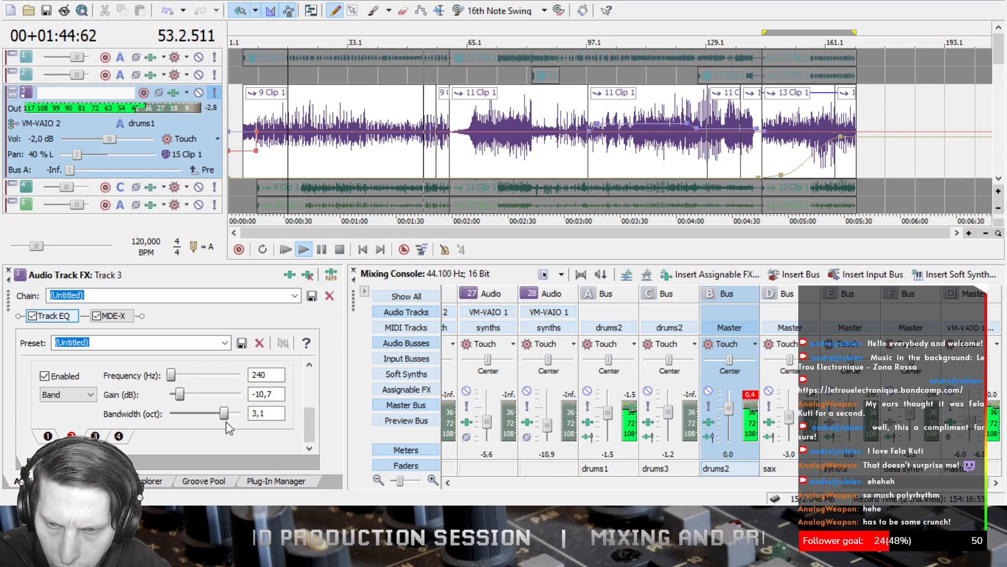
- Unsolo track 3 to hear it in the full mix, stop playback and play the project from the start
{"action": "left_click", "coordinate": [215, 92]}
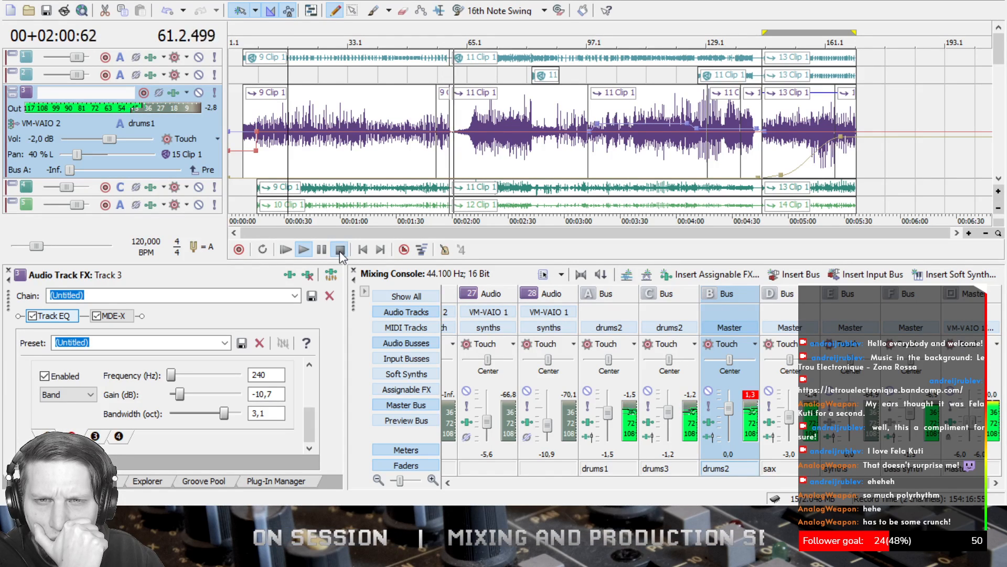
{"action": "key", "text": "space"}
{"action": "left_click_drag", "start_coordinate": [999, 62], "coordinate": [998, 96]}
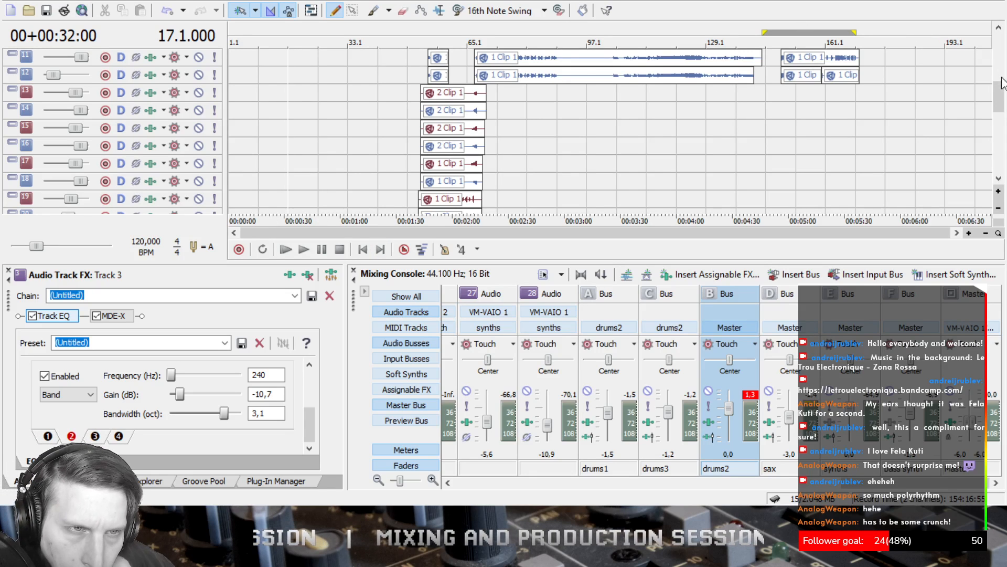
{"action": "left_click_drag", "start_coordinate": [1002, 83], "coordinate": [1005, 103]}
{"action": "left_click", "coordinate": [292, 248]}
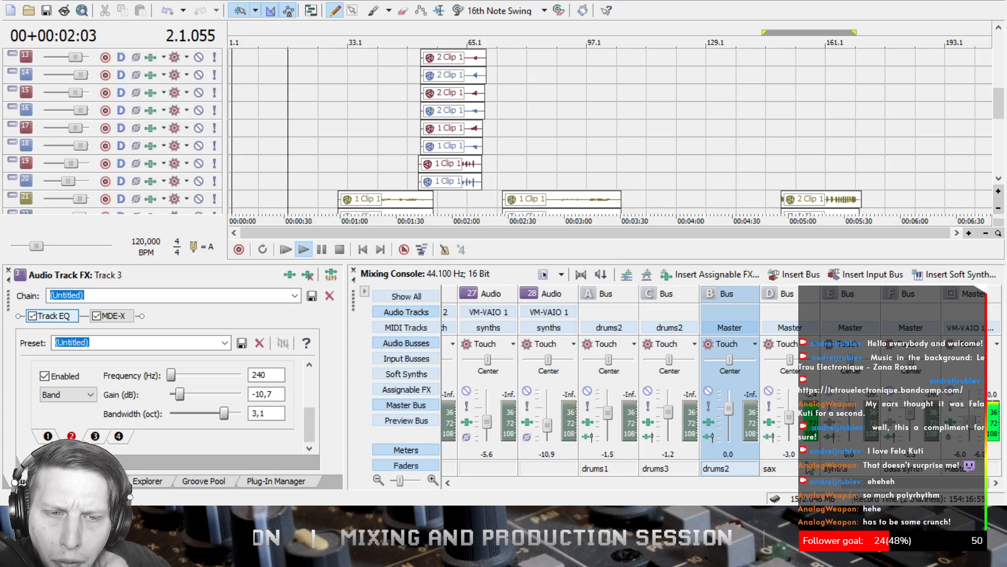
- Review the three MDE-X effects in the master chain and slightly adjust the Analog Limiter's attack
{"action": "left_click", "coordinate": [951, 423]}
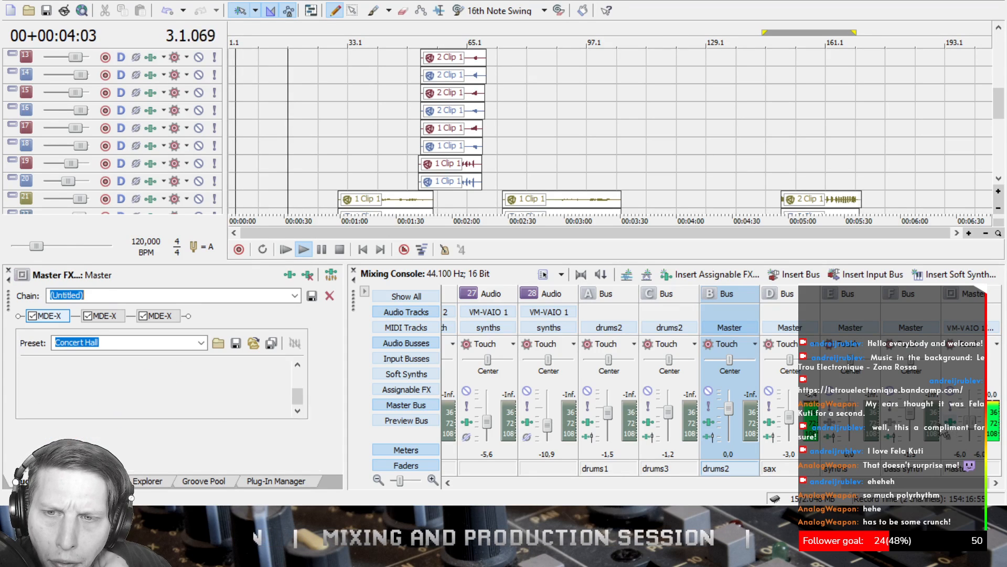
{"action": "left_click", "coordinate": [110, 317]}
{"action": "left_click", "coordinate": [163, 317]}
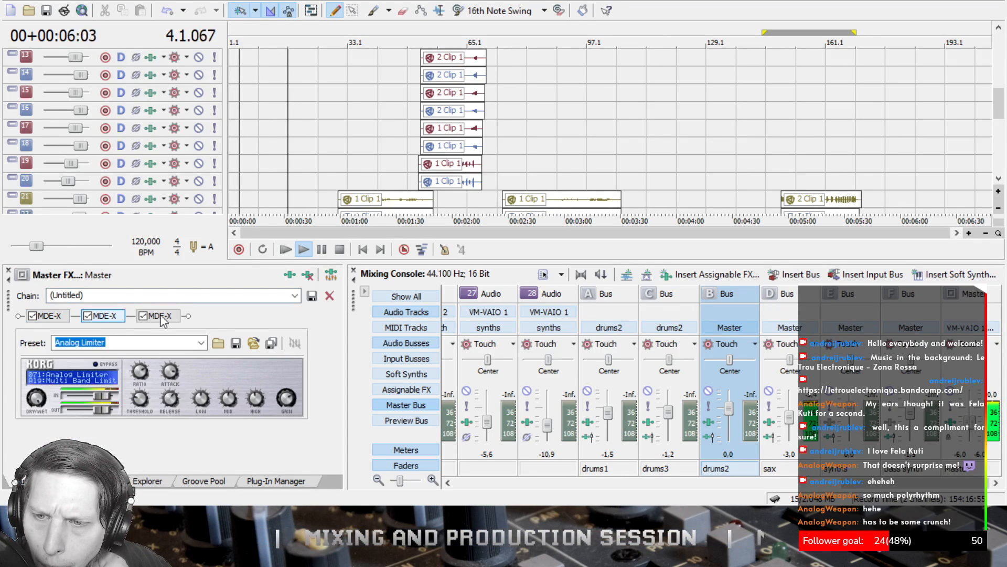
{"action": "left_click", "coordinate": [104, 316]}
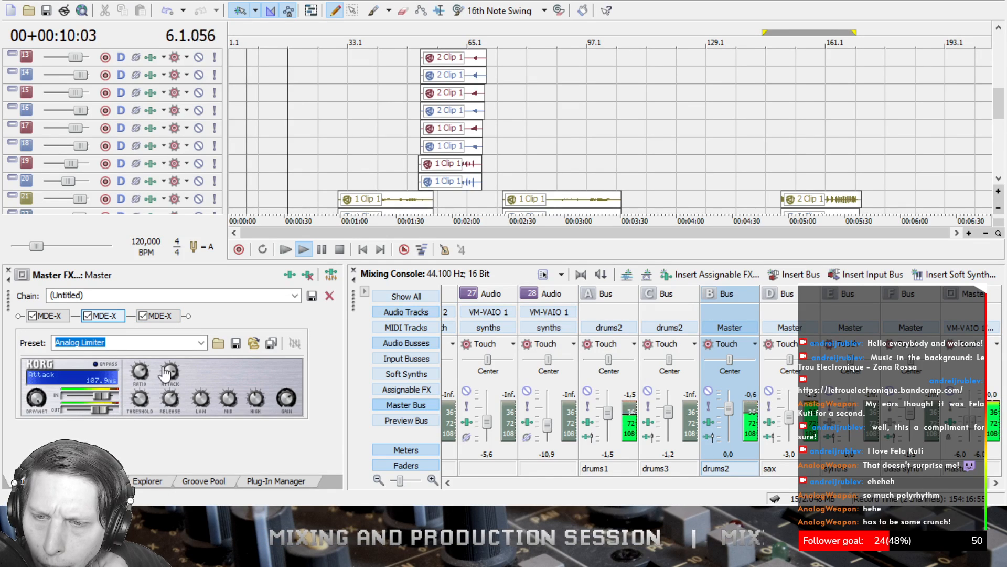
{"action": "left_click_drag", "start_coordinate": [166, 381], "coordinate": [166, 386]}
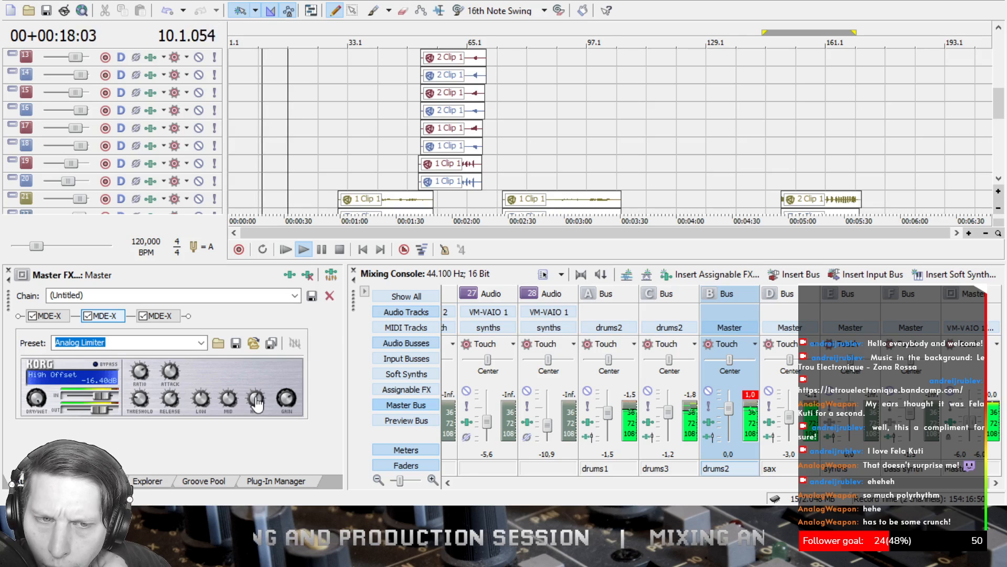
- Reset the drums2 bus's peak indicator and try a slightly lower fader level, returning the fader to 0.0 dB
{"action": "left_click", "coordinate": [744, 395]}
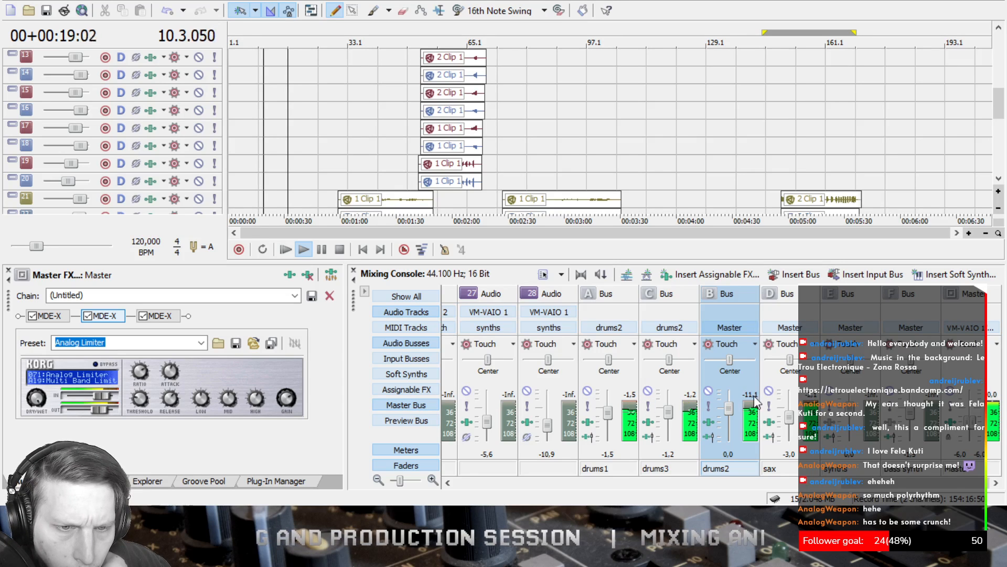
{"action": "left_click_drag", "start_coordinate": [728, 410], "coordinate": [729, 414]}
{"action": "double_click", "coordinate": [728, 412]}
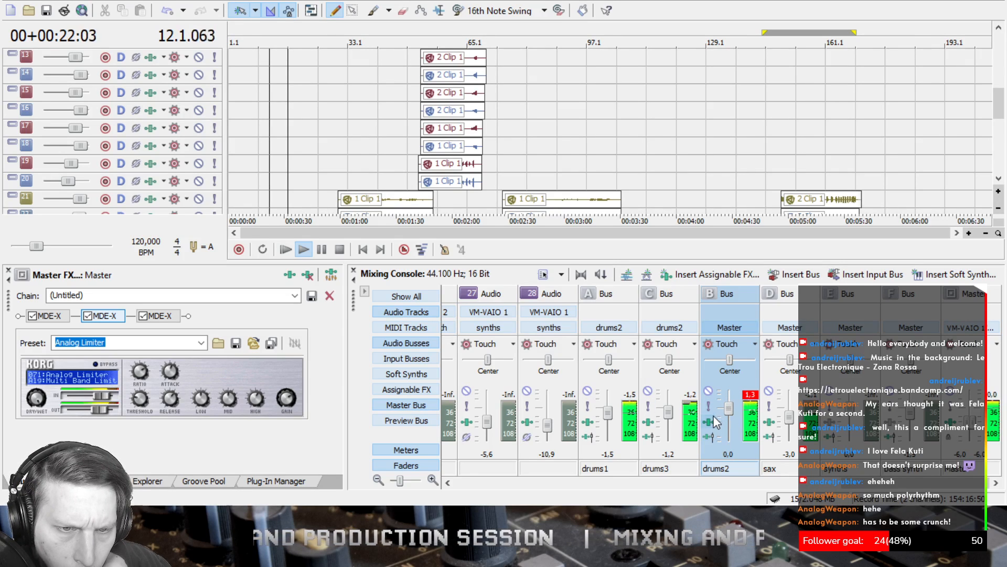
- Open the drums2 bus's effects chain and slightly lower the input gain of its MDE-X
{"action": "left_click", "coordinate": [713, 420]}
{"action": "left_click", "coordinate": [72, 319]}
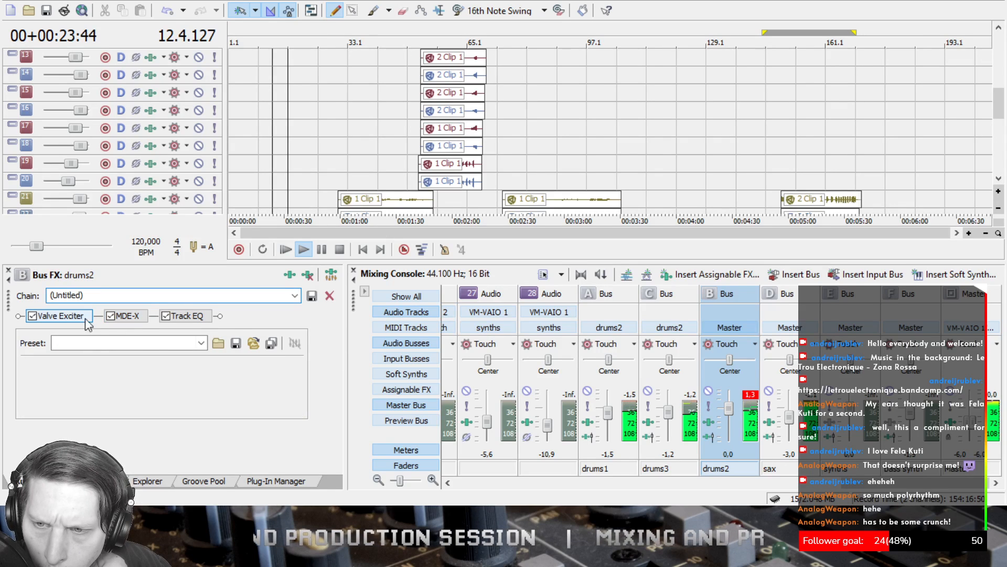
{"action": "left_click", "coordinate": [135, 319]}
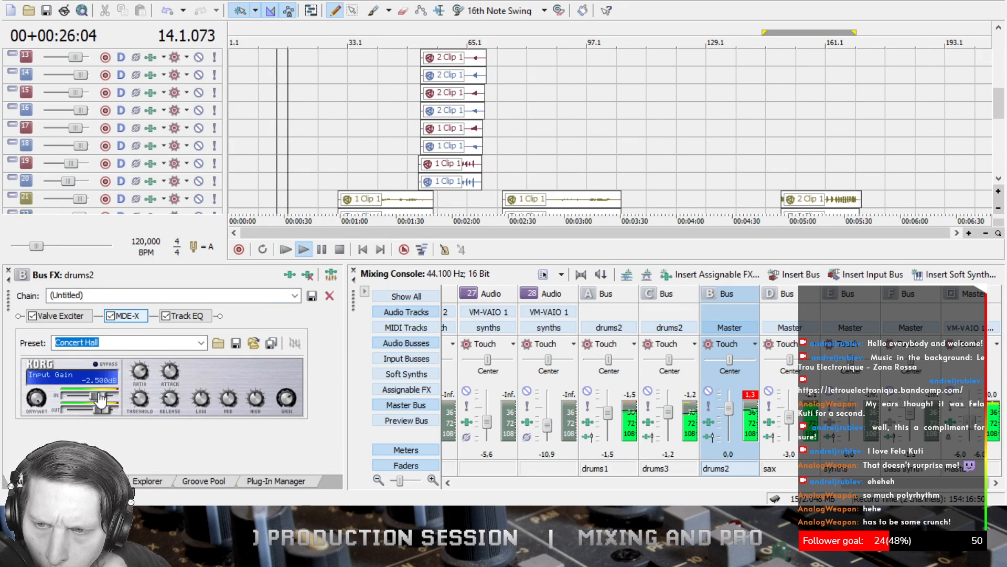
{"action": "left_click_drag", "start_coordinate": [103, 396], "coordinate": [97, 396]}
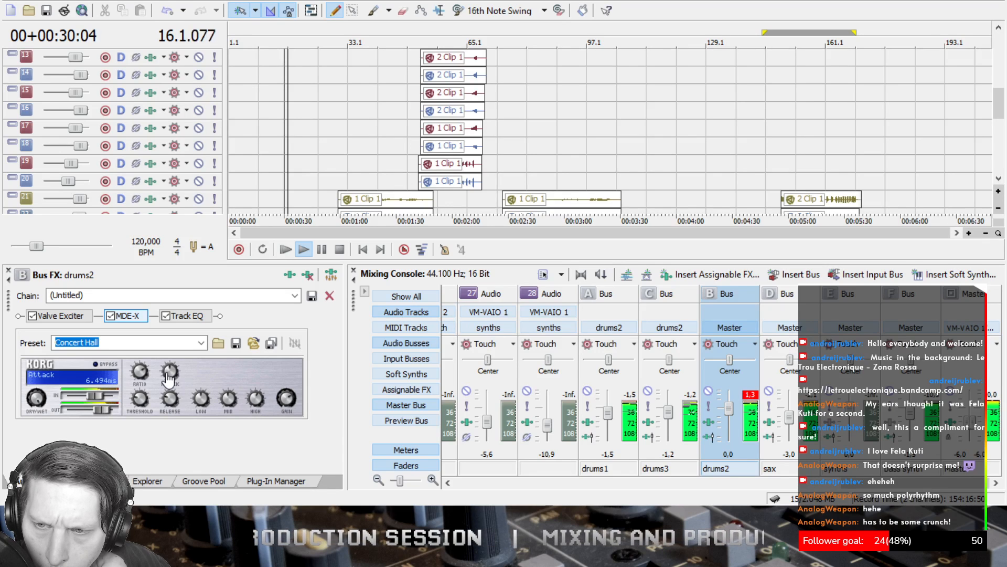
- Review the drums2 bus's Track EQ and Valve Exciter, and adjust its MDE-X attack to about 39 ms
{"action": "left_click", "coordinate": [181, 317]}
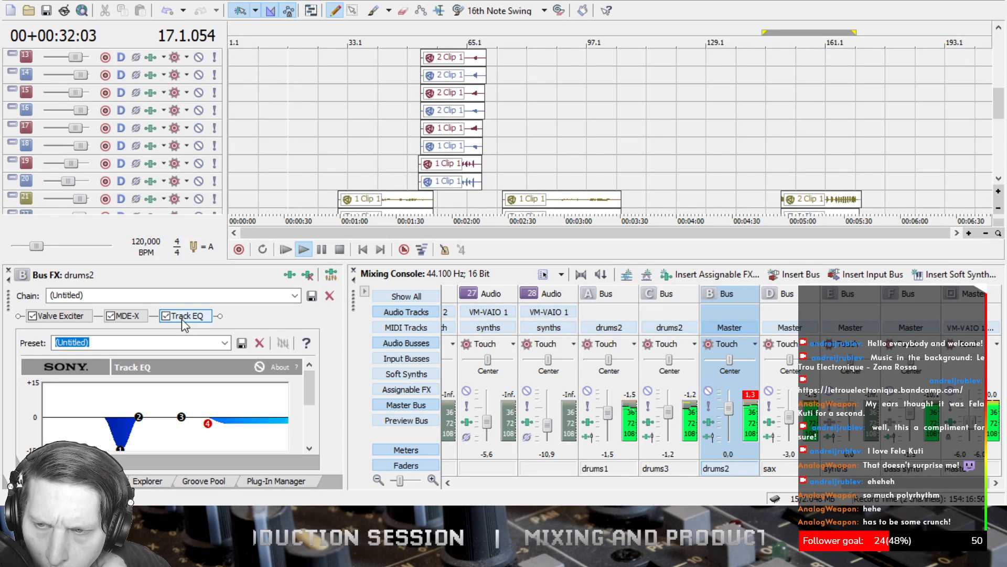
{"action": "scroll", "coordinate": [309, 401], "scroll_direction": "down", "scroll_amount": 2}
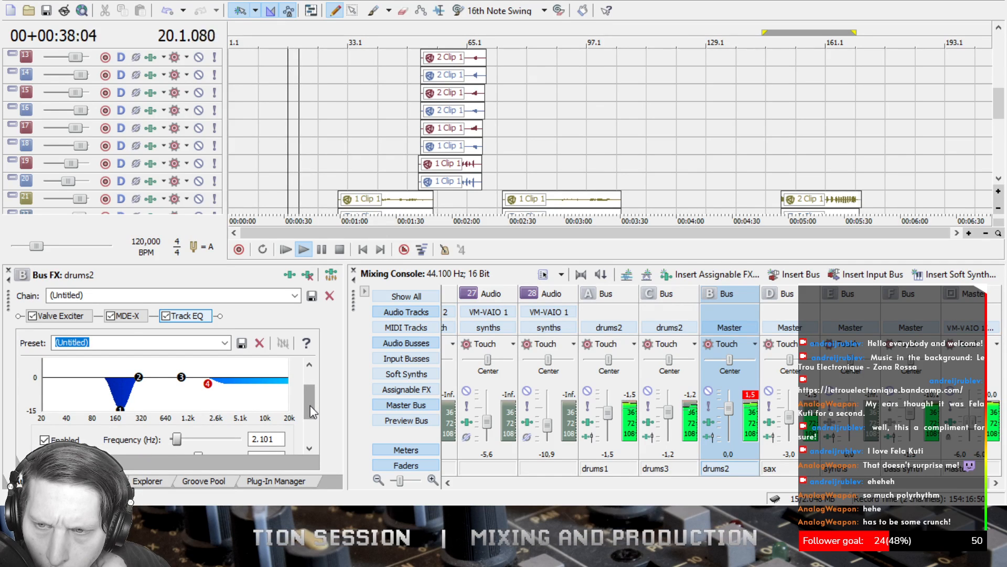
{"action": "left_click", "coordinate": [80, 317]}
{"action": "left_click", "coordinate": [137, 319]}
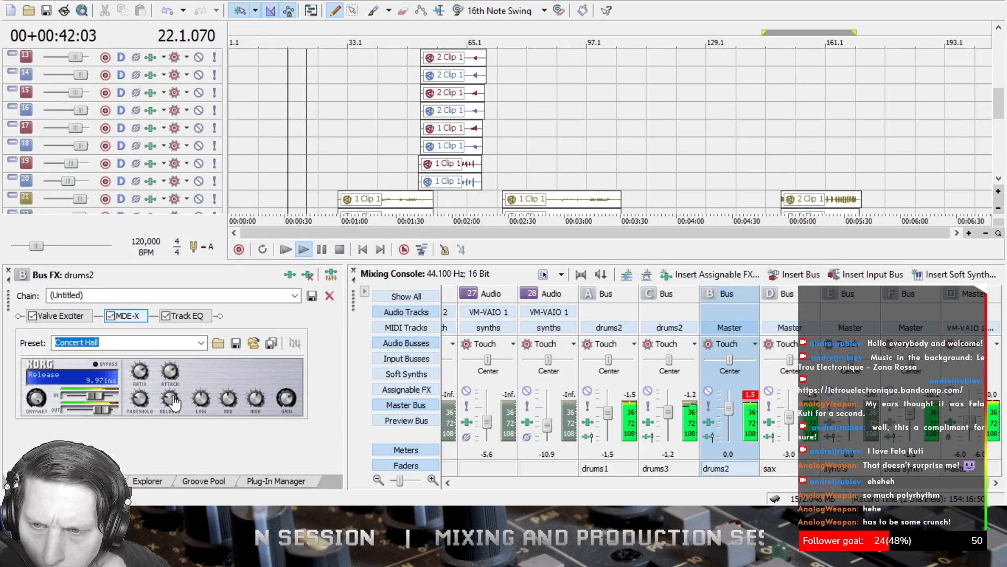
{"action": "mouse_move", "coordinate": [170, 374]}
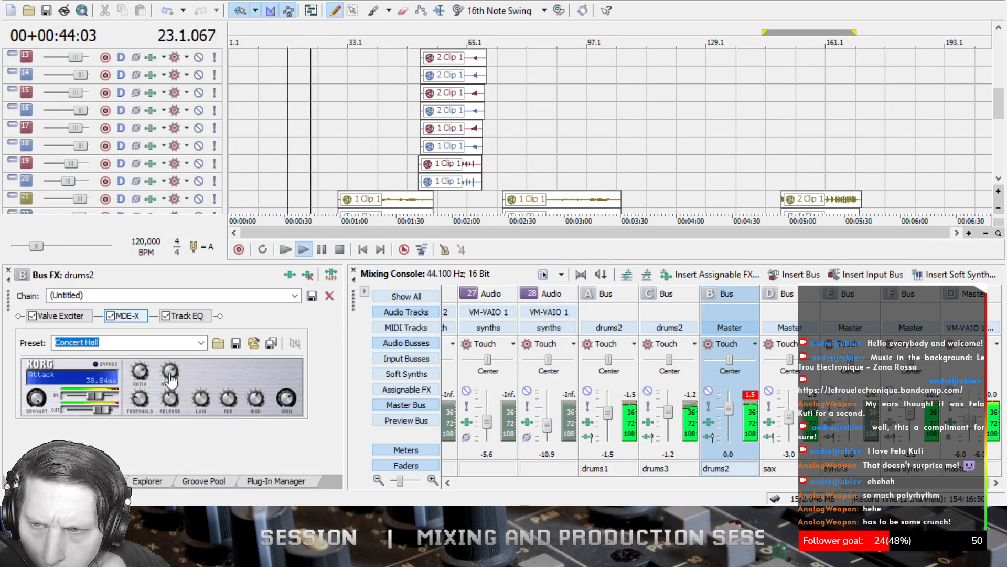
- Inspect the drums1 bus's MDE-X, compare the drums3 bus's Snare Comp bypassed and enabled, and stop playback
{"action": "left_click", "coordinate": [597, 436]}
{"action": "left_click", "coordinate": [166, 369]}
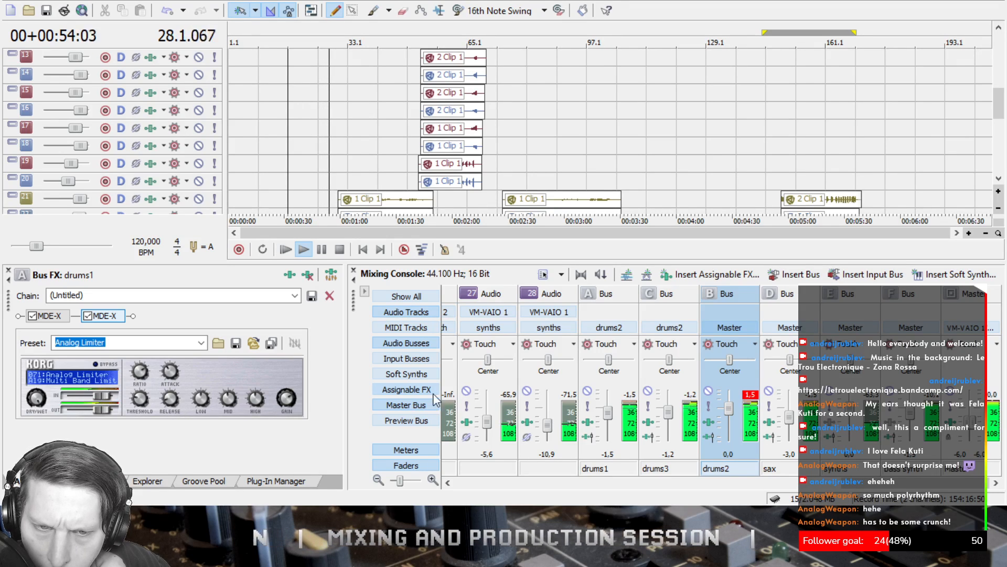
{"action": "left_click", "coordinate": [652, 427]}
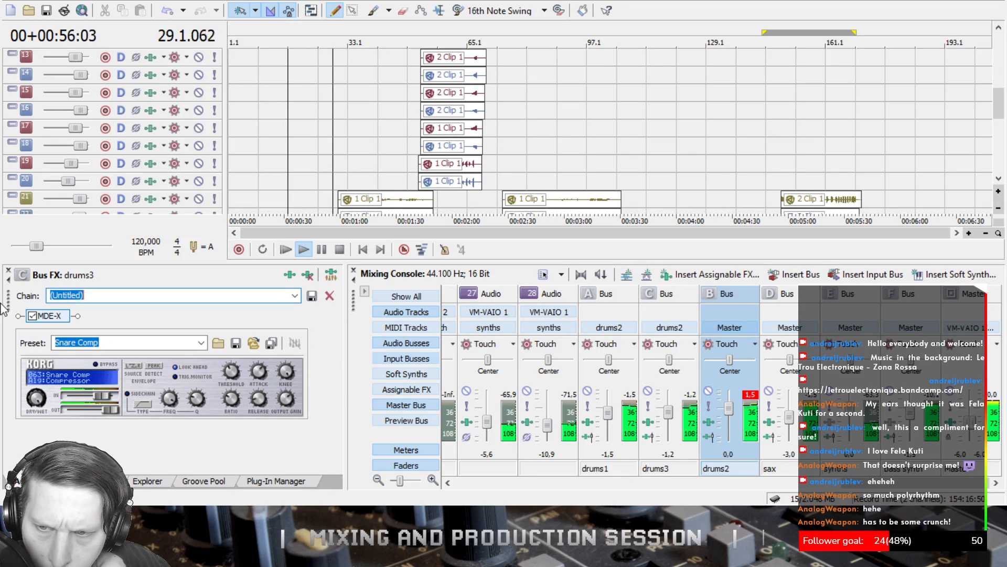
{"action": "left_click", "coordinate": [33, 315]}
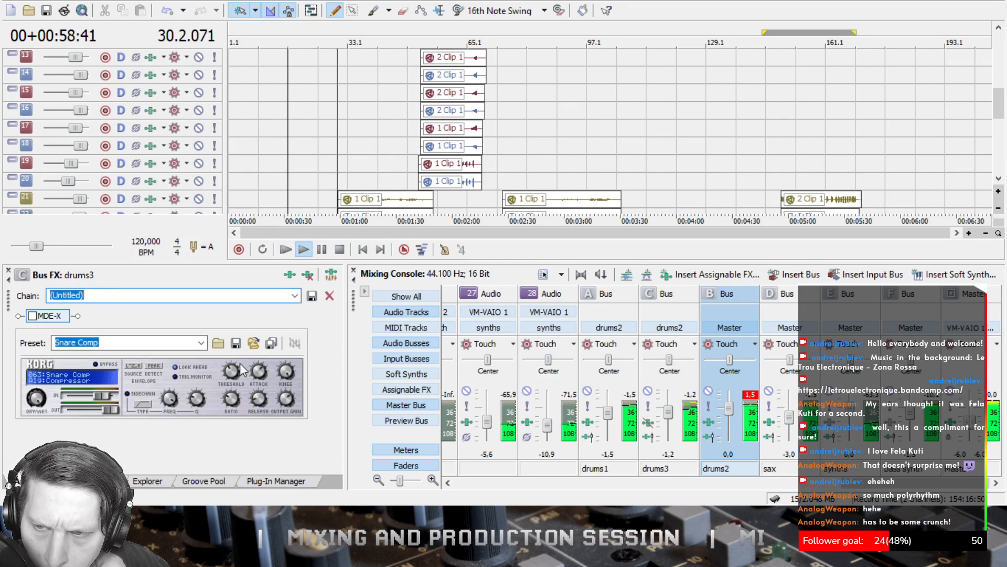
{"action": "left_click", "coordinate": [33, 315]}
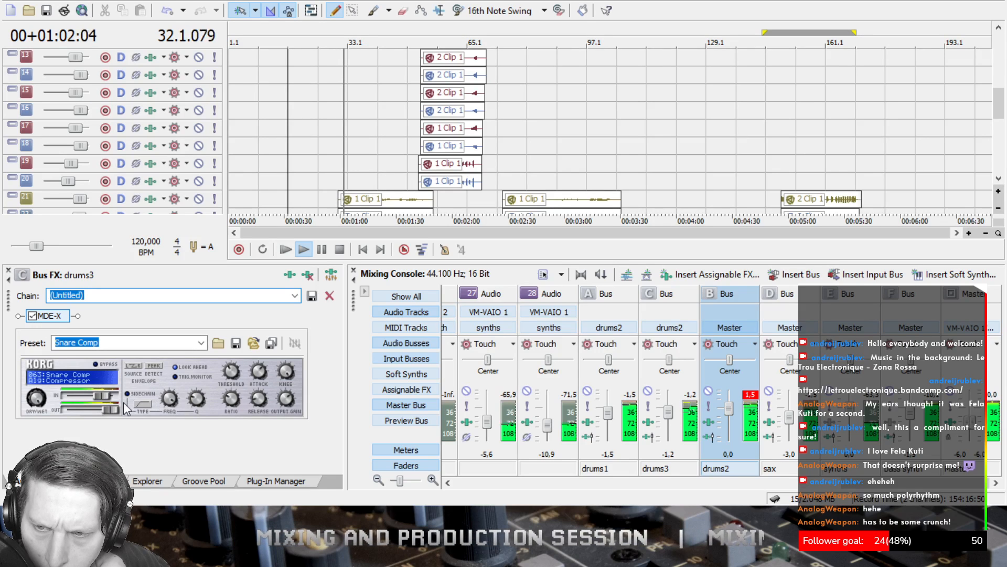
{"action": "mouse_move", "coordinate": [107, 394]}
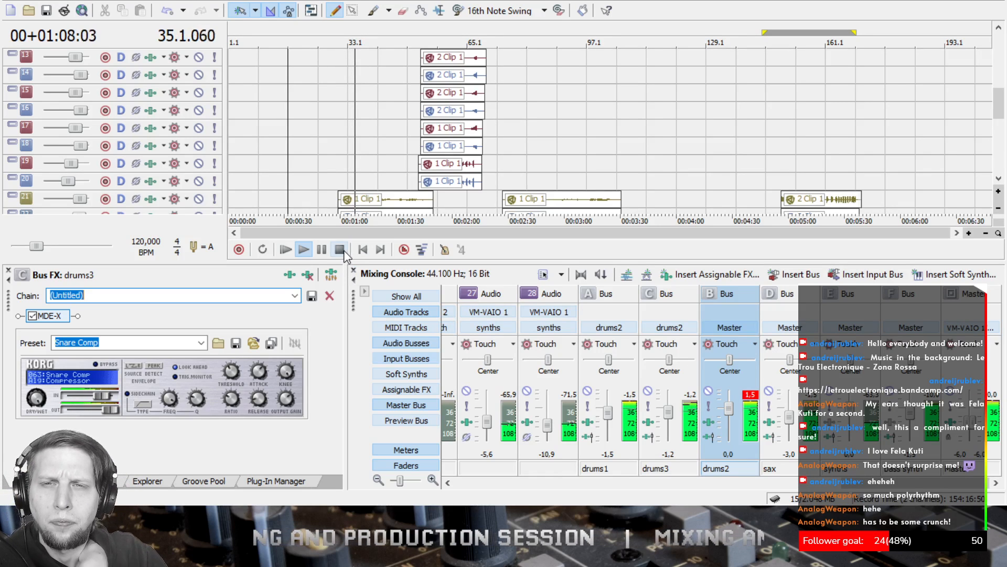
{"action": "left_click", "coordinate": [338, 250]}
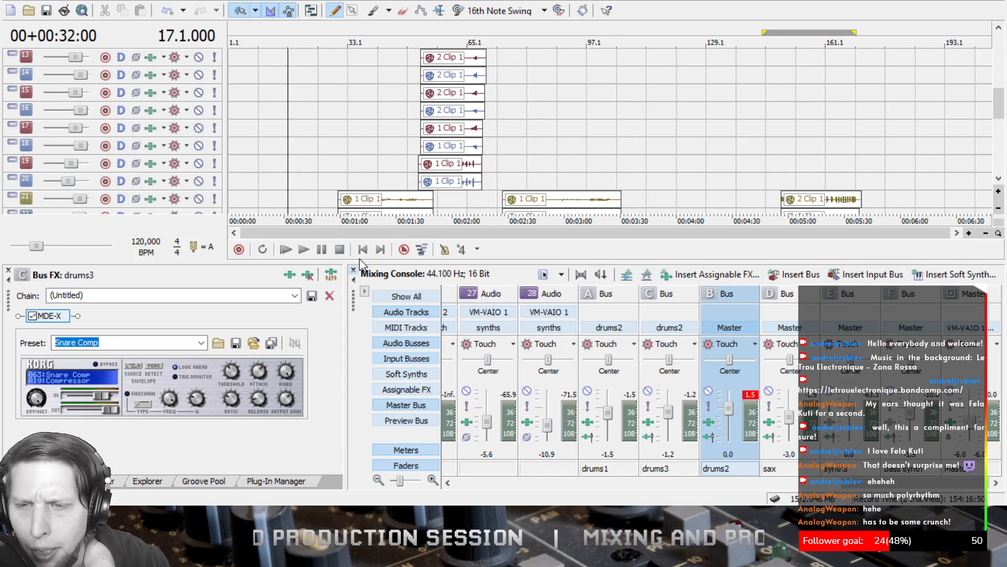
- Return to the first tracks, restart playback from bar 17 and collapse track 3
{"action": "left_click_drag", "start_coordinate": [1000, 110], "coordinate": [1004, 45]}
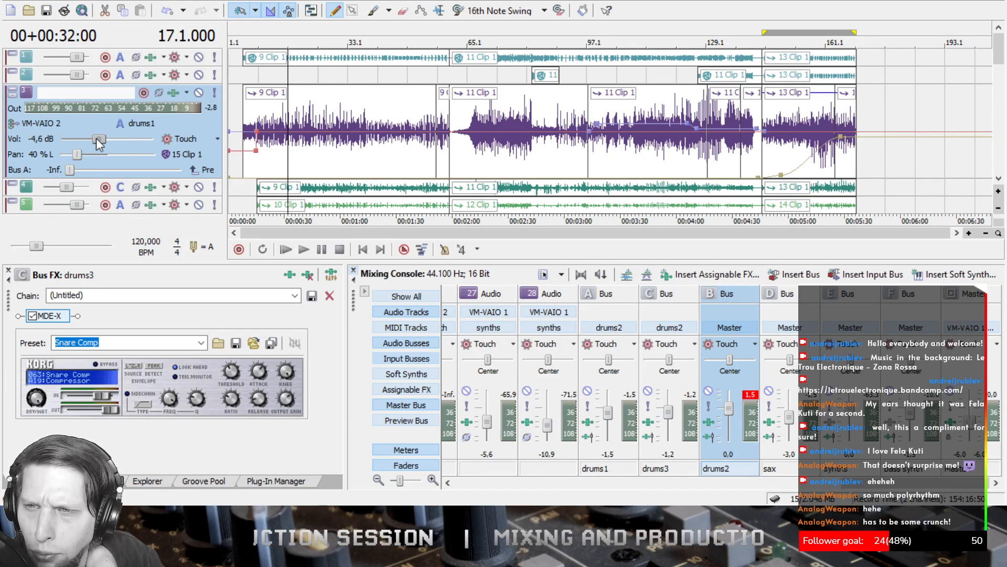
{"action": "left_click", "coordinate": [304, 250]}
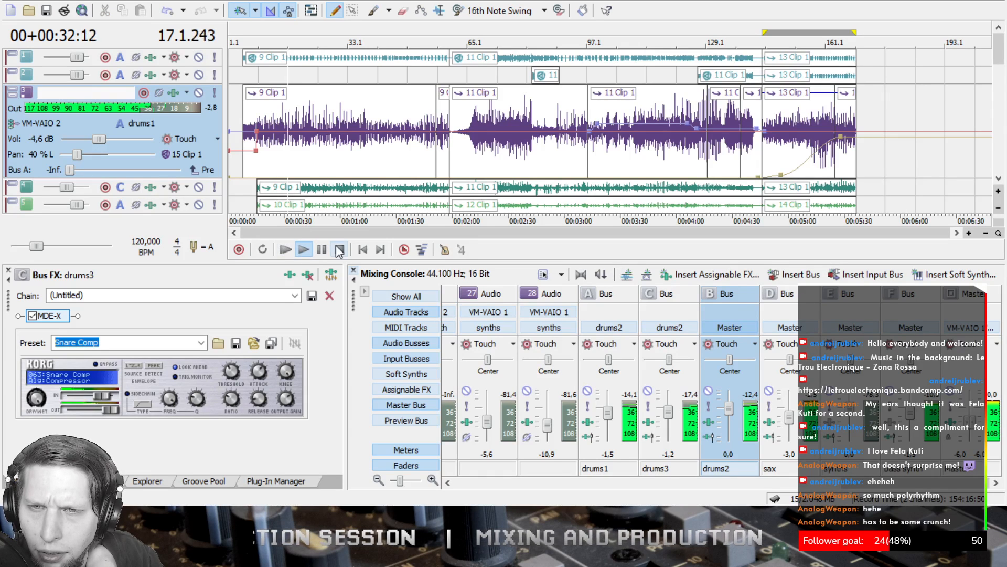
{"action": "left_click", "coordinate": [16, 90]}
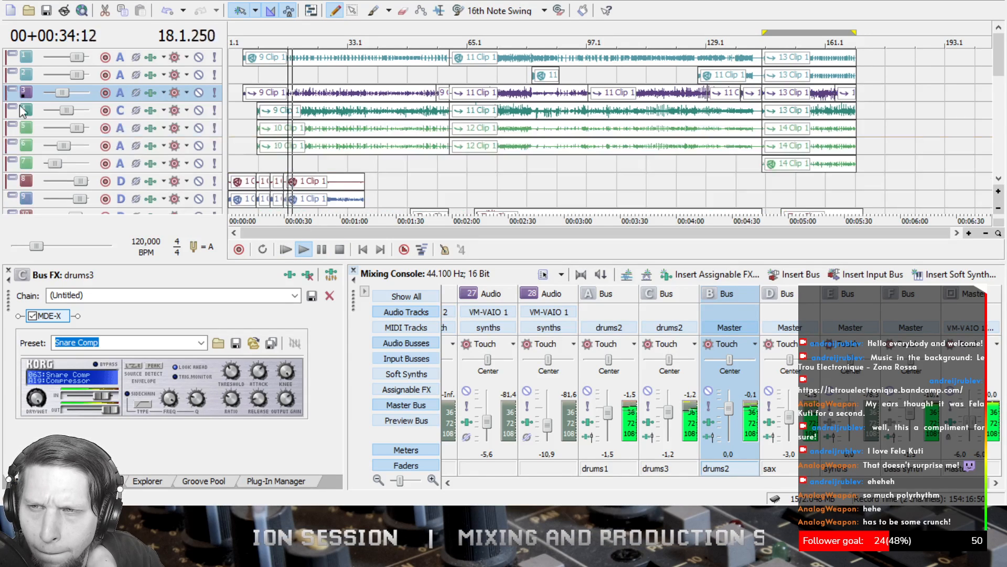
- Expand track 4, lower its volume to -4.4 dB and briefly audition it soloed
{"action": "left_click", "coordinate": [15, 108]}
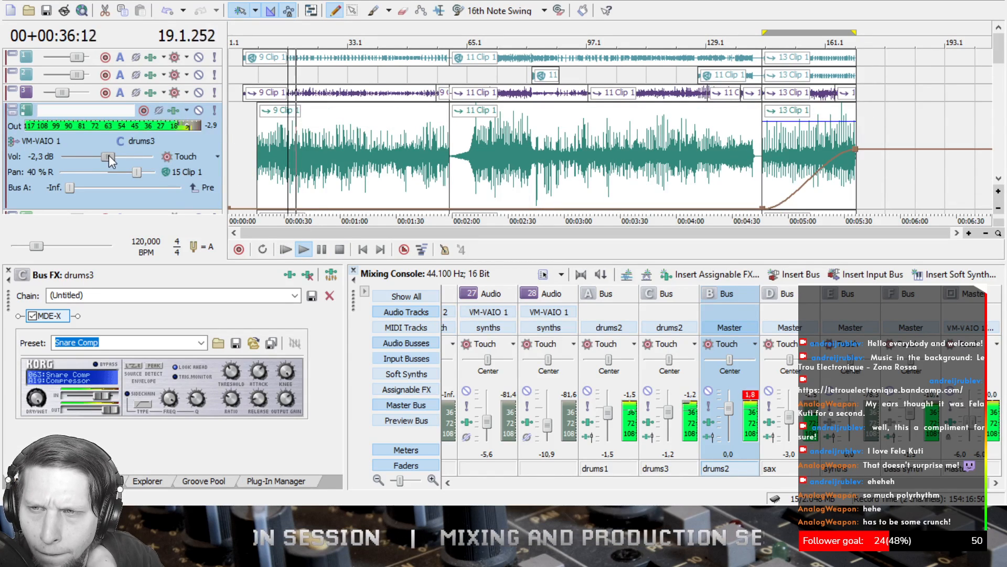
{"action": "left_click_drag", "start_coordinate": [107, 157], "coordinate": [100, 156]}
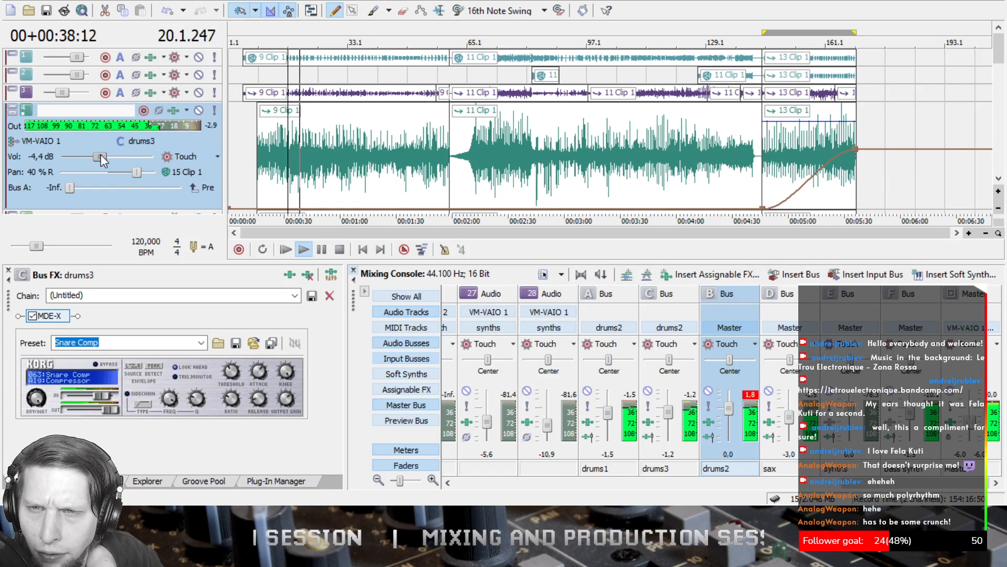
{"action": "left_click", "coordinate": [213, 110]}
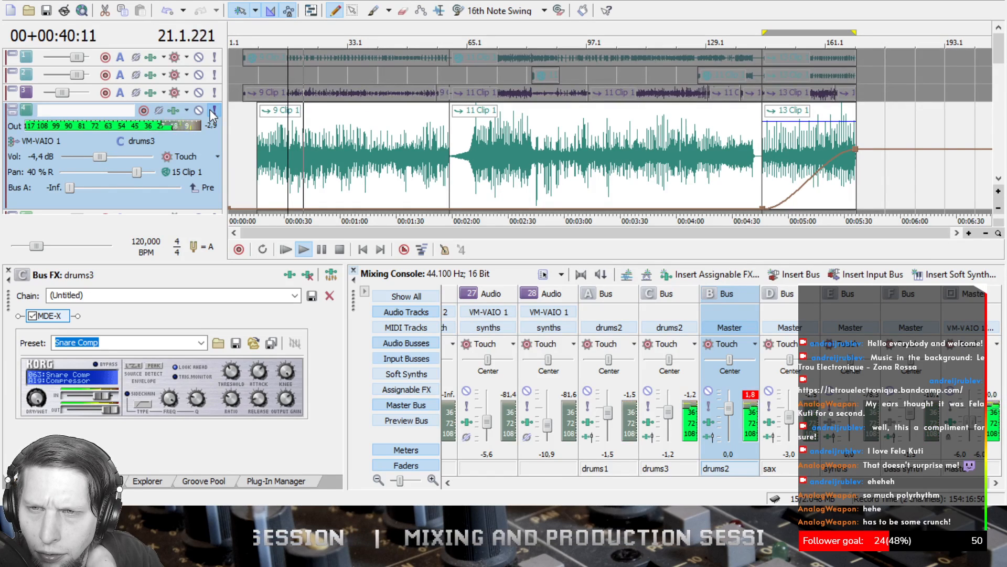
{"action": "left_click", "coordinate": [213, 110]}
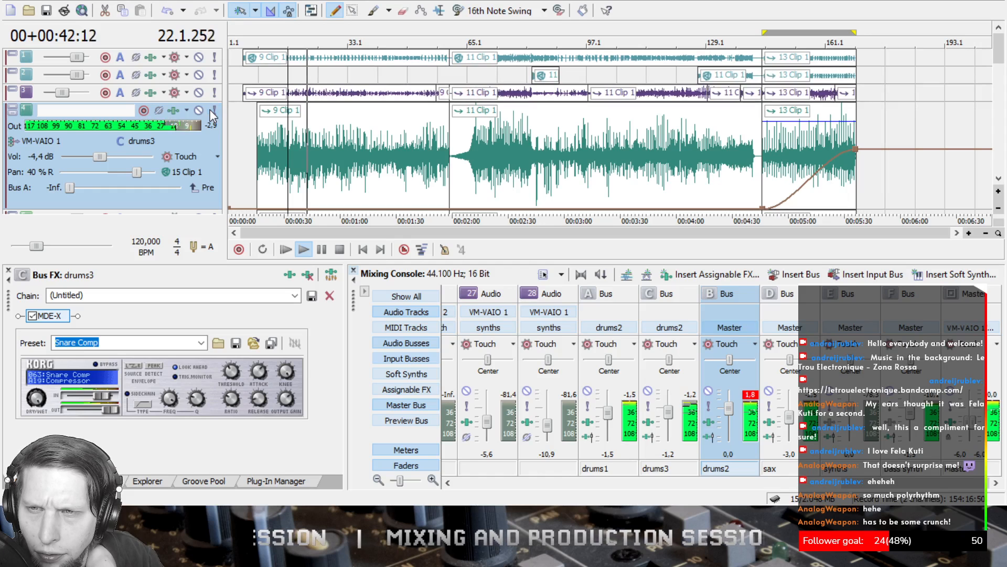
- Remove the Track Compressor from track 4's effects chain, bypass its Amp Sim VOX MDE-X and collapse the track
{"action": "left_click", "coordinate": [171, 109]}
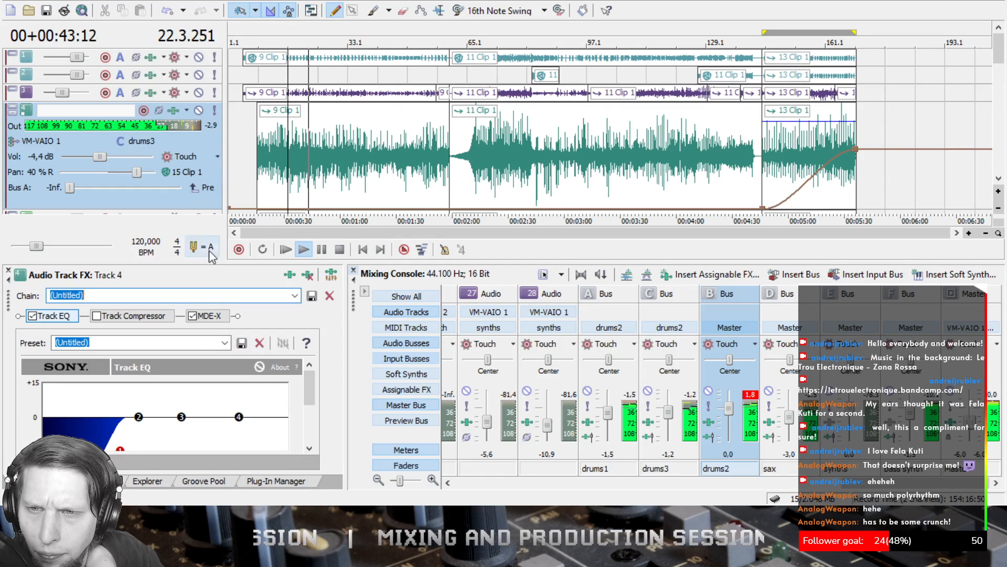
{"action": "left_click", "coordinate": [166, 316]}
{"action": "left_click", "coordinate": [308, 275]}
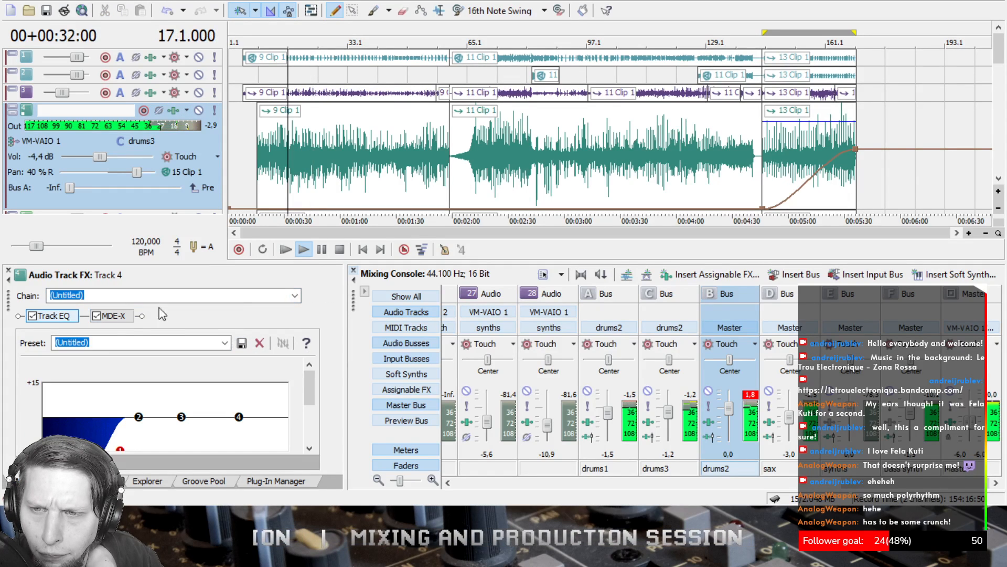
{"action": "left_click", "coordinate": [127, 317]}
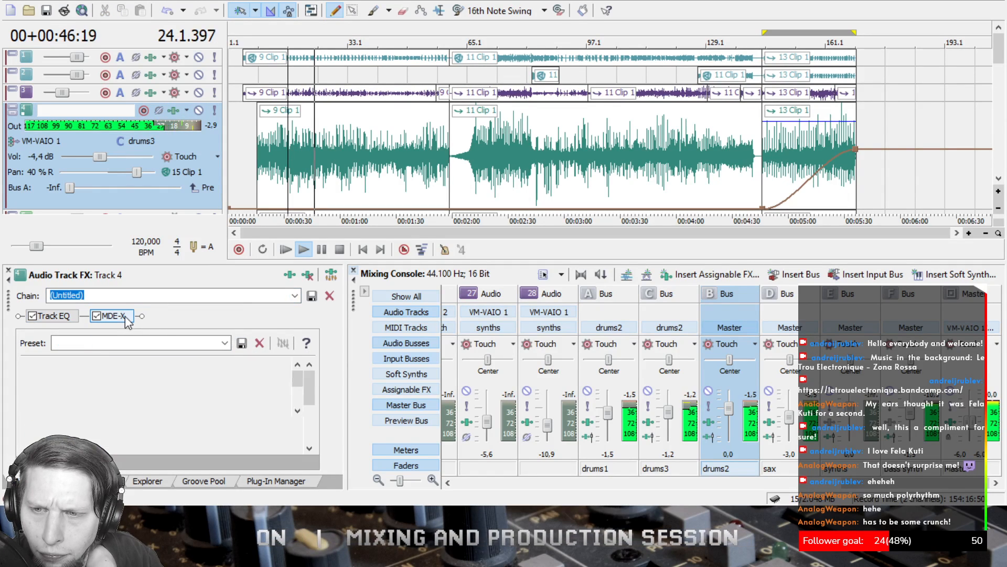
{"action": "left_click", "coordinate": [97, 317]}
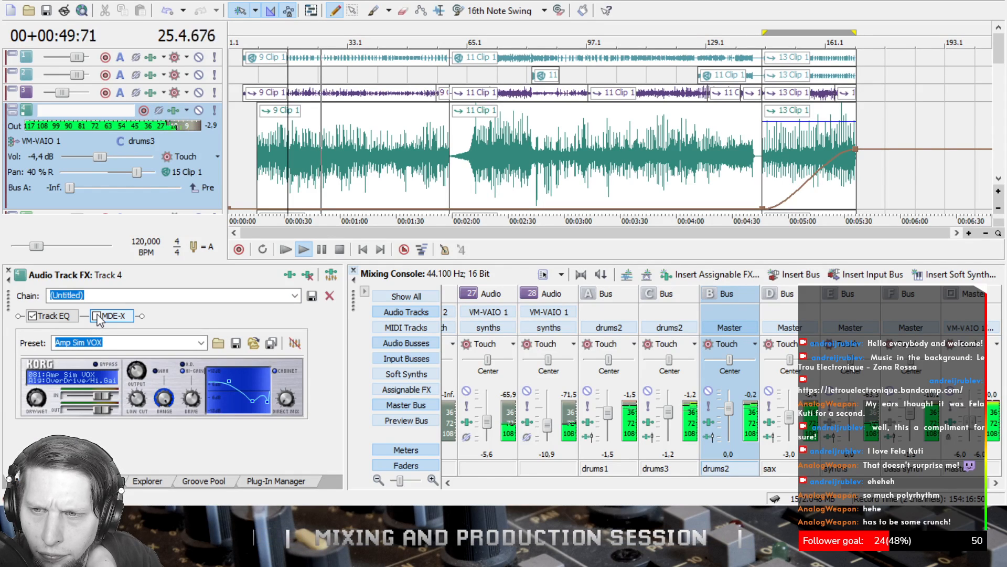
{"action": "left_click", "coordinate": [11, 110]}
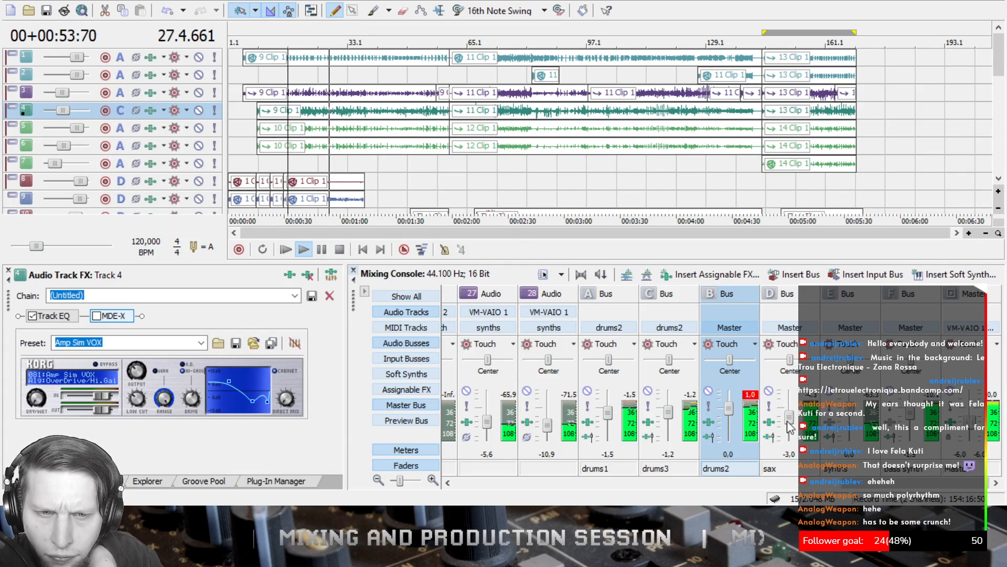
- Reset the drums2 bus's peak indicator and lower track 5's volume to 0.5 dB while auditioning it soloed
{"action": "left_click", "coordinate": [751, 396]}
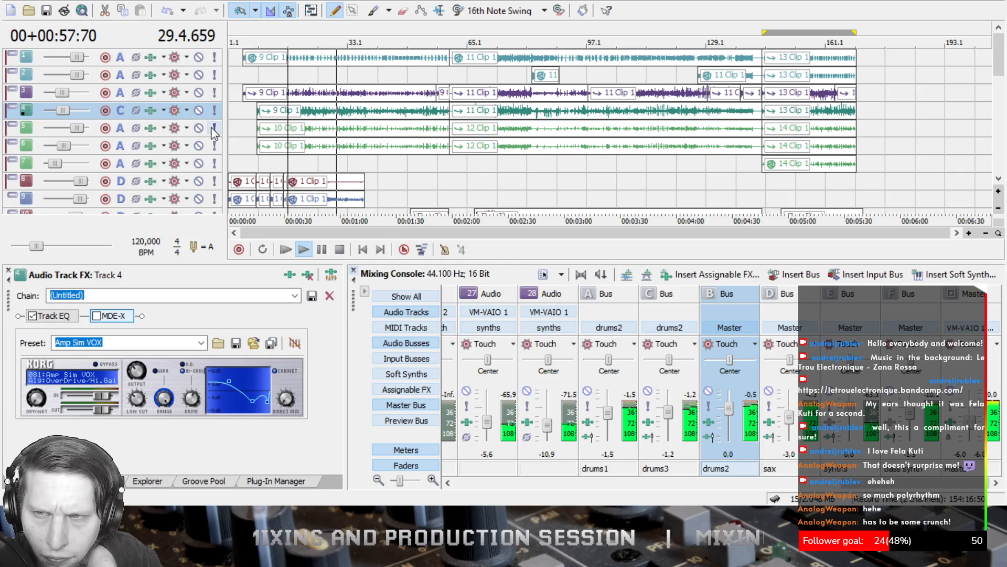
{"action": "left_click", "coordinate": [10, 127]}
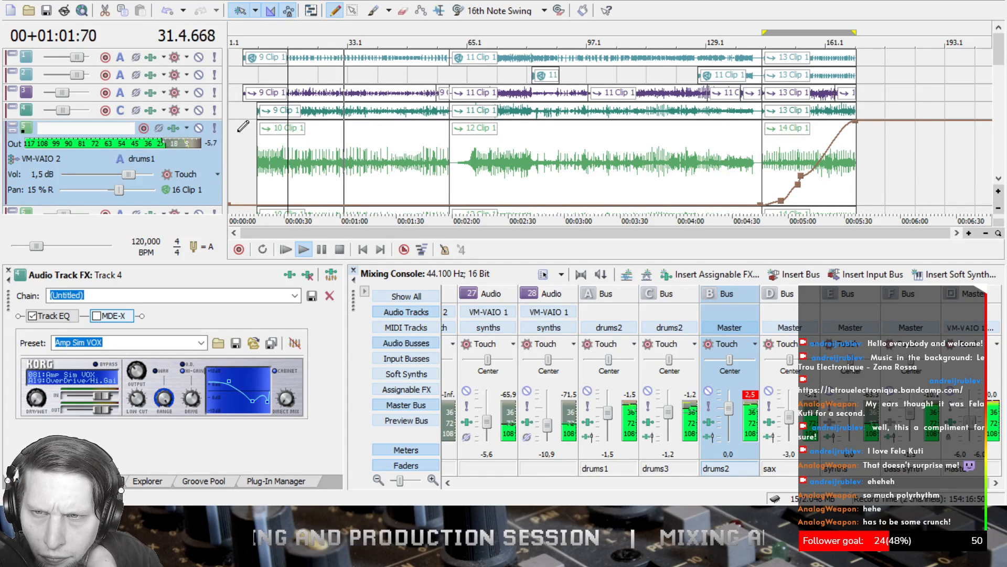
{"action": "left_click", "coordinate": [214, 128]}
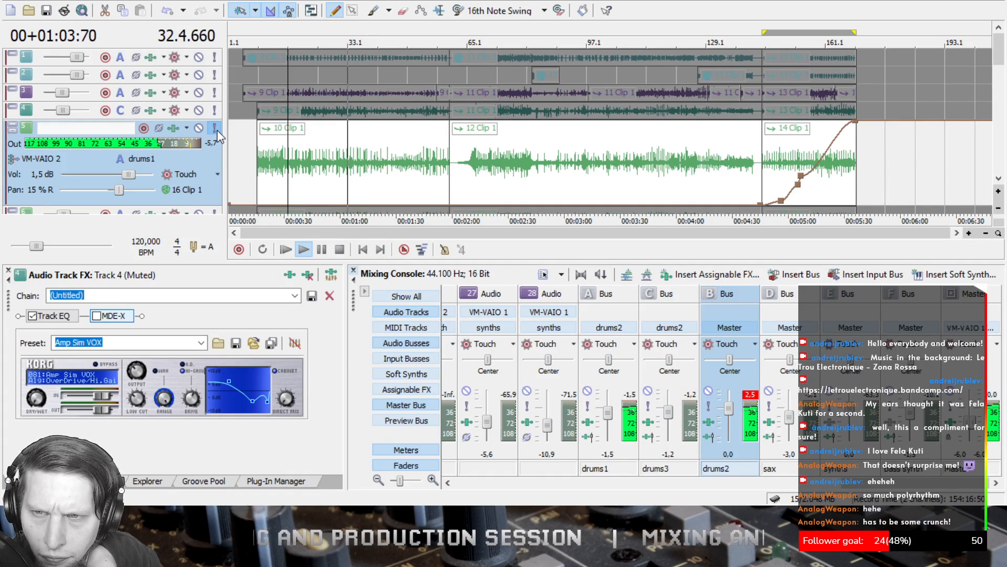
{"action": "left_click_drag", "start_coordinate": [128, 174], "coordinate": [123, 174]}
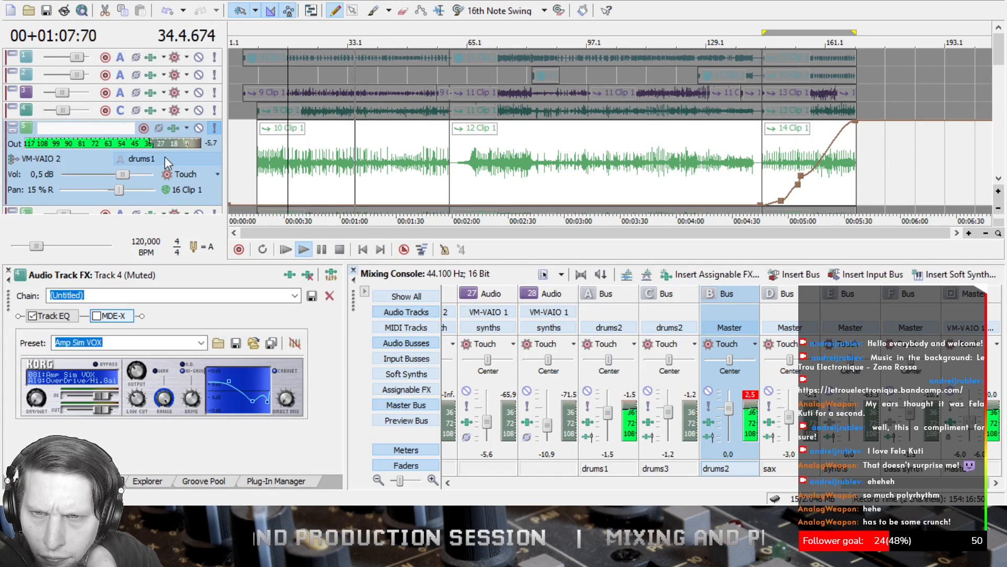
{"action": "left_click", "coordinate": [215, 130]}
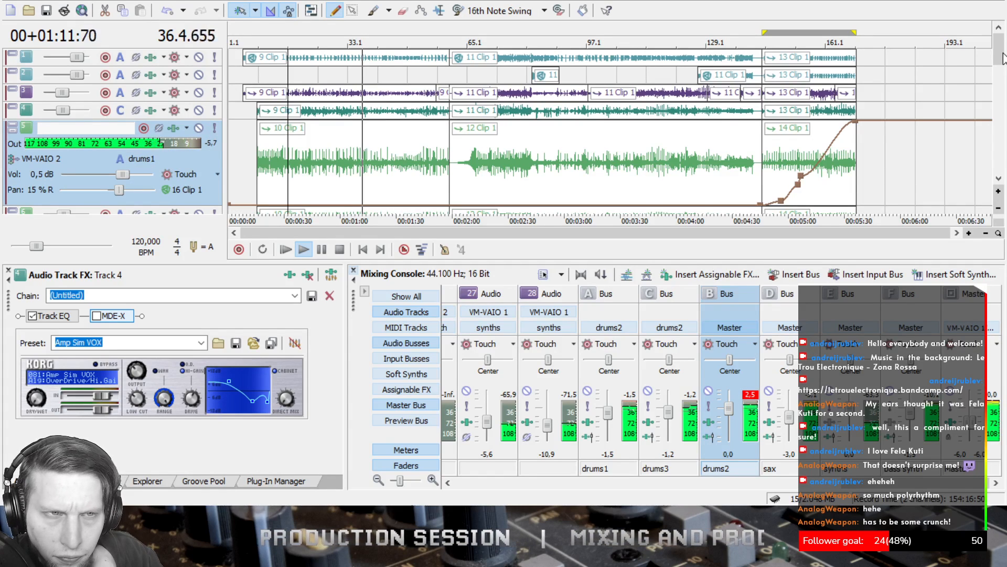
- Expand track 6 and audition it soloed, returning to the full mix
{"action": "scroll", "coordinate": [6, 152], "scroll_direction": "down", "scroll_amount": 3}
{"action": "left_click", "coordinate": [13, 140]}
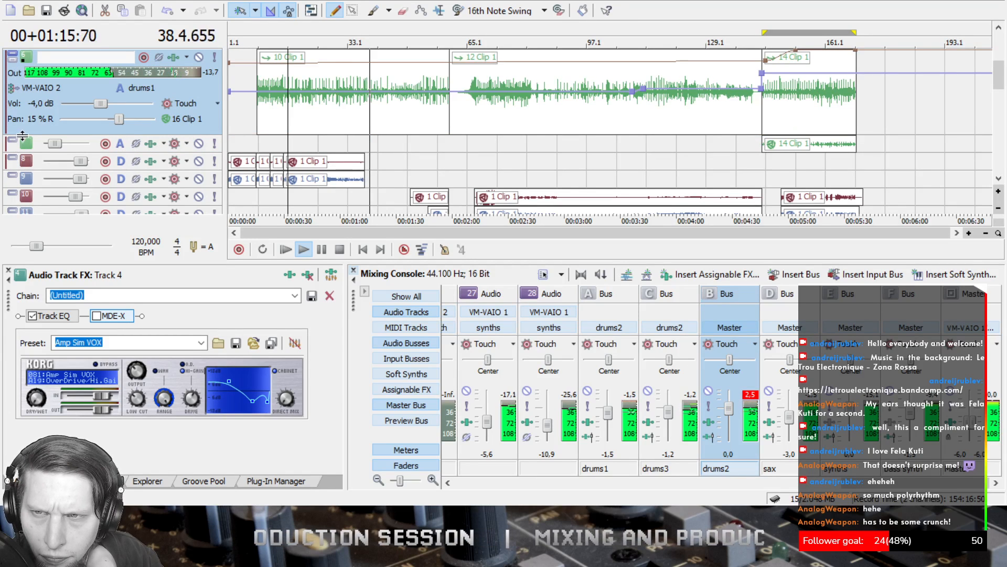
{"action": "left_click", "coordinate": [214, 57]}
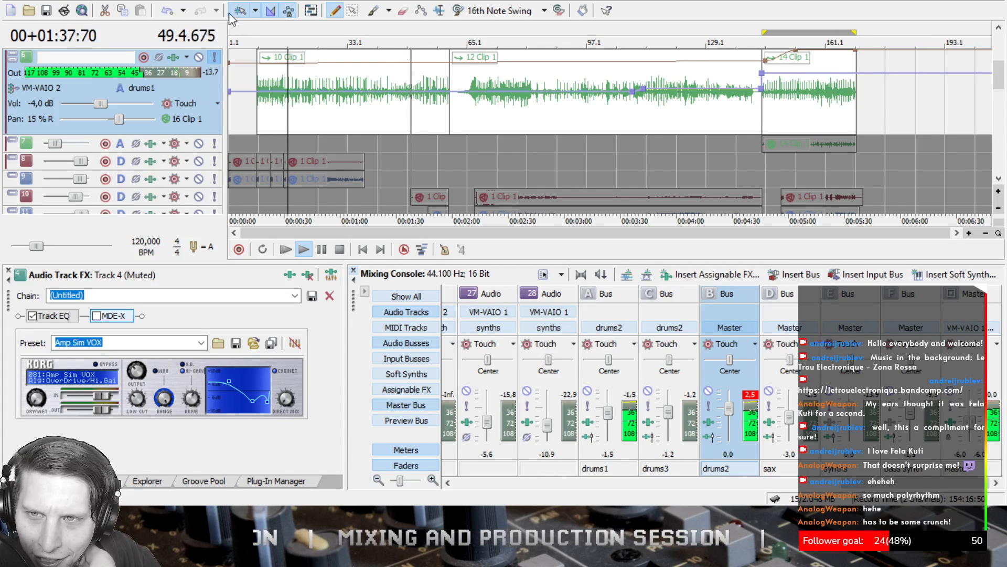
{"action": "left_click", "coordinate": [214, 57]}
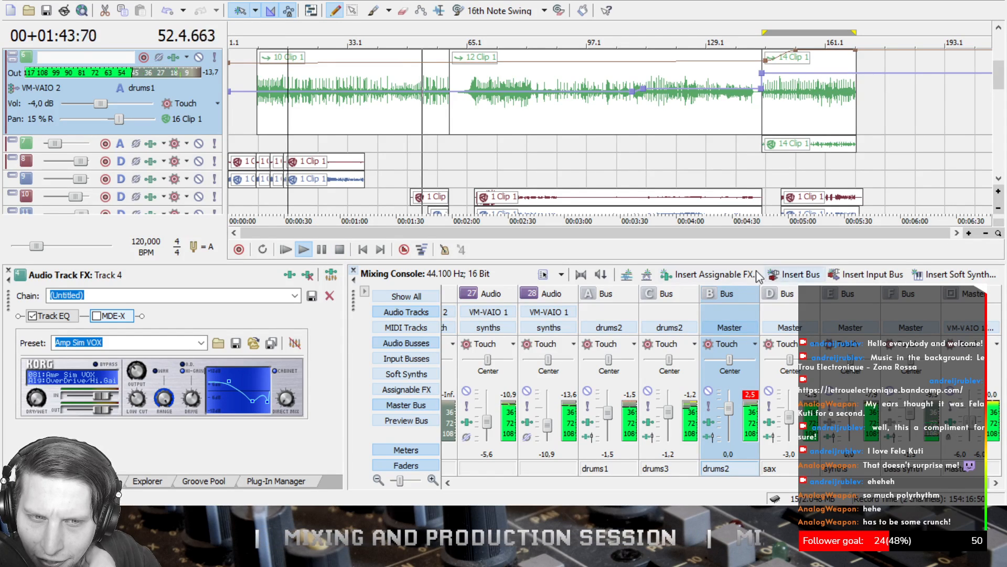
- Reset the drums2 bus's peak indicator and move Track EQ to the start of its effects chain
{"action": "left_click", "coordinate": [750, 393]}
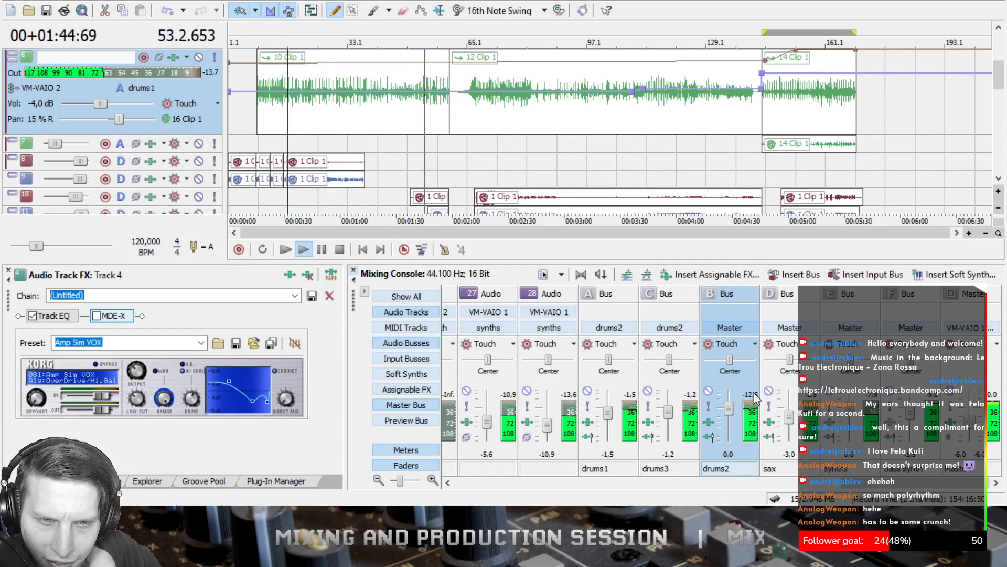
{"action": "left_click", "coordinate": [711, 423]}
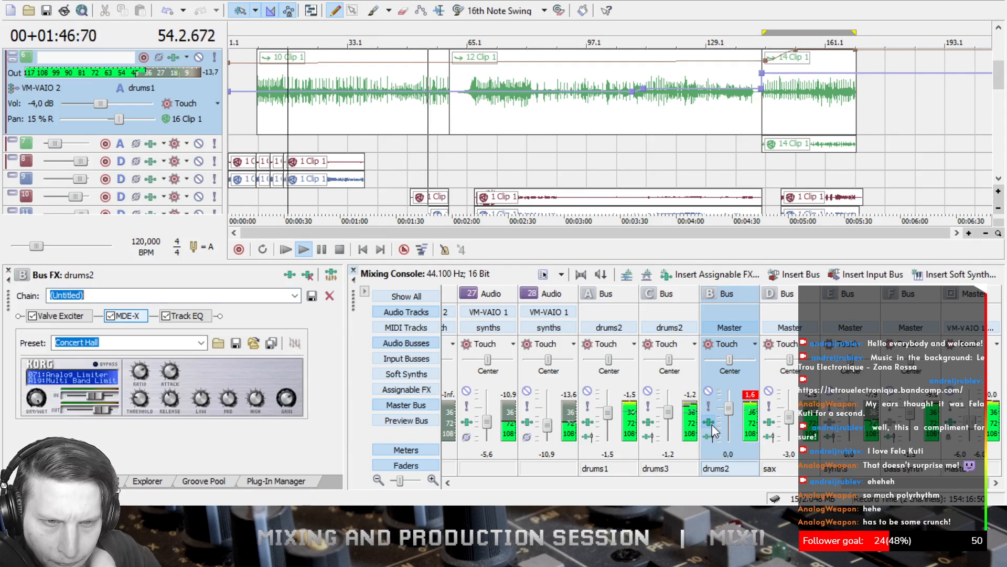
{"action": "left_click", "coordinate": [187, 316]}
{"action": "left_click_drag", "start_coordinate": [187, 316], "coordinate": [4, 303]}
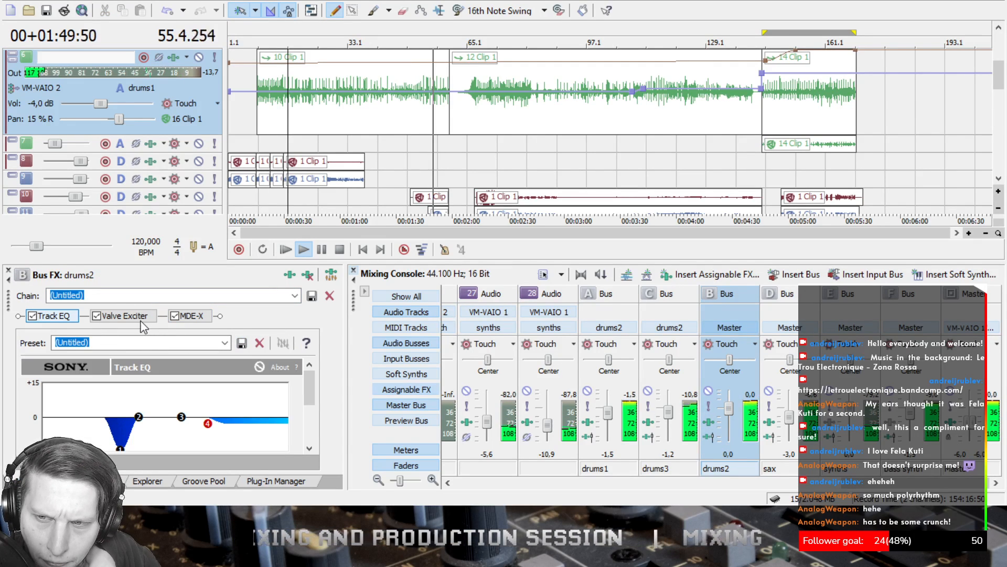
- Review the drums2 bus's MDE-X, Valve Exciter and Track EQ, and toggle the Track EQ's high shelf band
{"action": "left_click", "coordinate": [195, 318]}
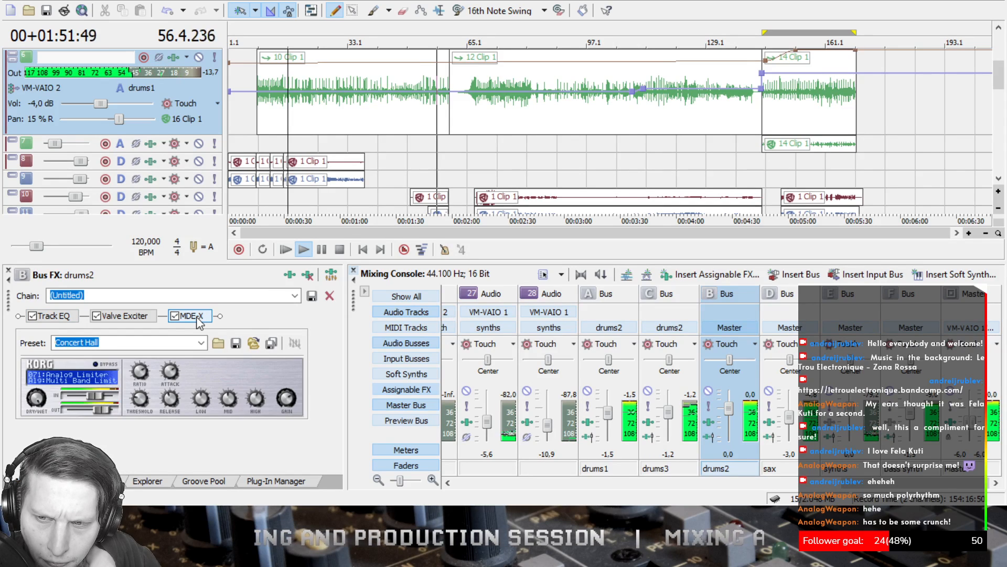
{"action": "left_click", "coordinate": [139, 317]}
{"action": "left_click", "coordinate": [73, 317]}
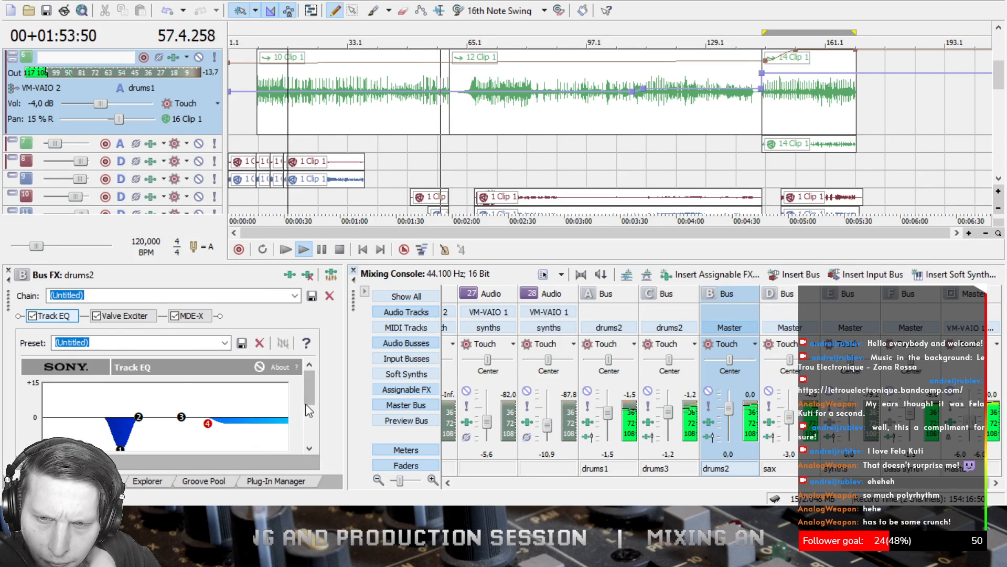
{"action": "scroll", "coordinate": [306, 404], "scroll_direction": "down", "scroll_amount": 5}
{"action": "left_click", "coordinate": [44, 393]}
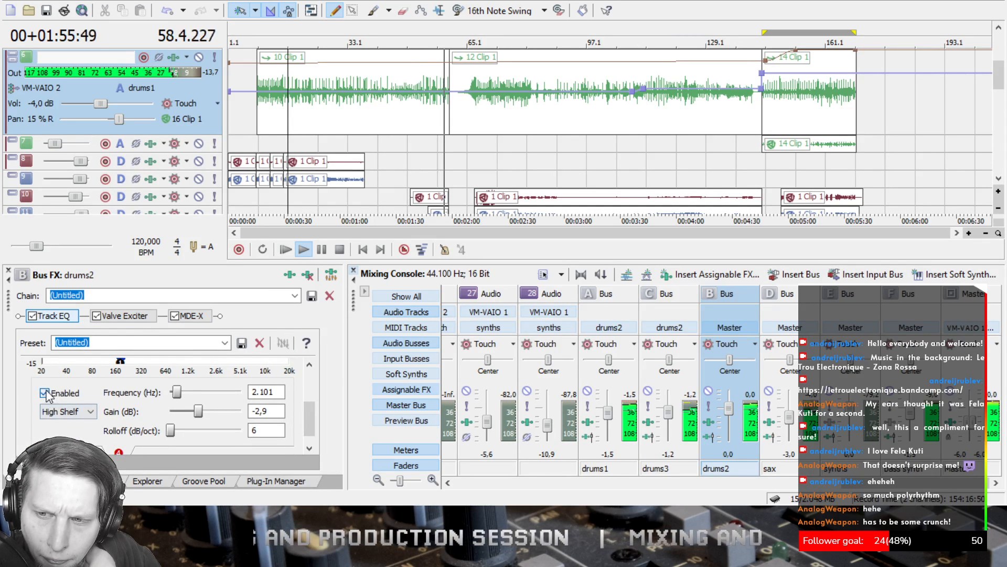
- Slightly raise the Treble on the drums2 bus's Valve Exciter, recheck its settings and the MDE-X, and stop playback
{"action": "left_click", "coordinate": [137, 317]}
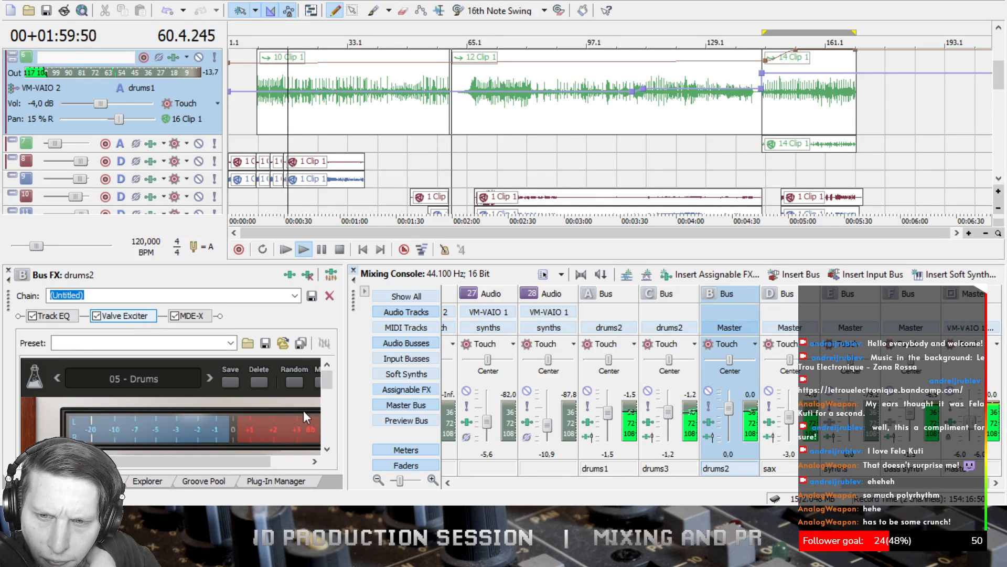
{"action": "scroll", "coordinate": [325, 379], "scroll_direction": "down", "scroll_amount": 5}
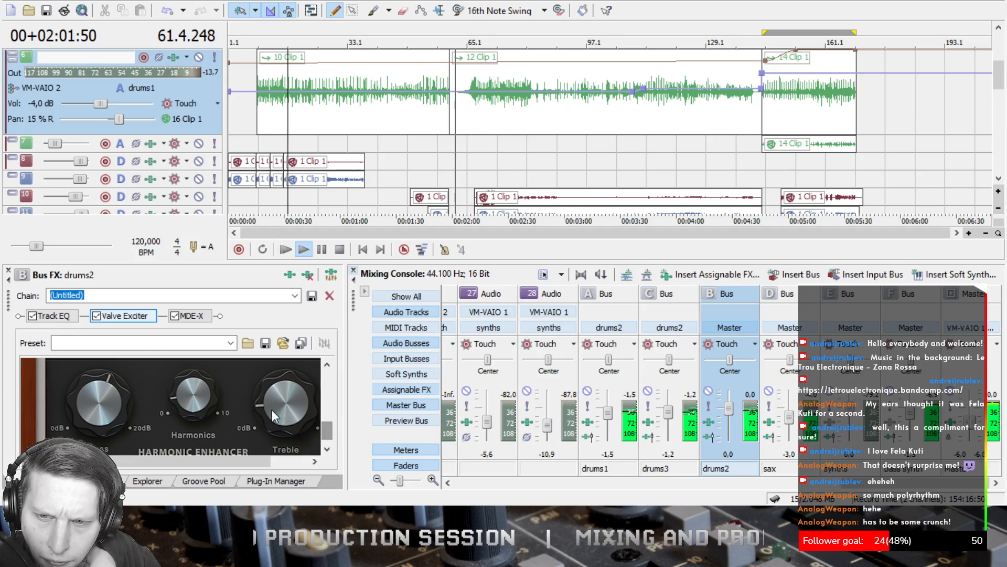
{"action": "left_click_drag", "start_coordinate": [268, 382], "coordinate": [271, 372]}
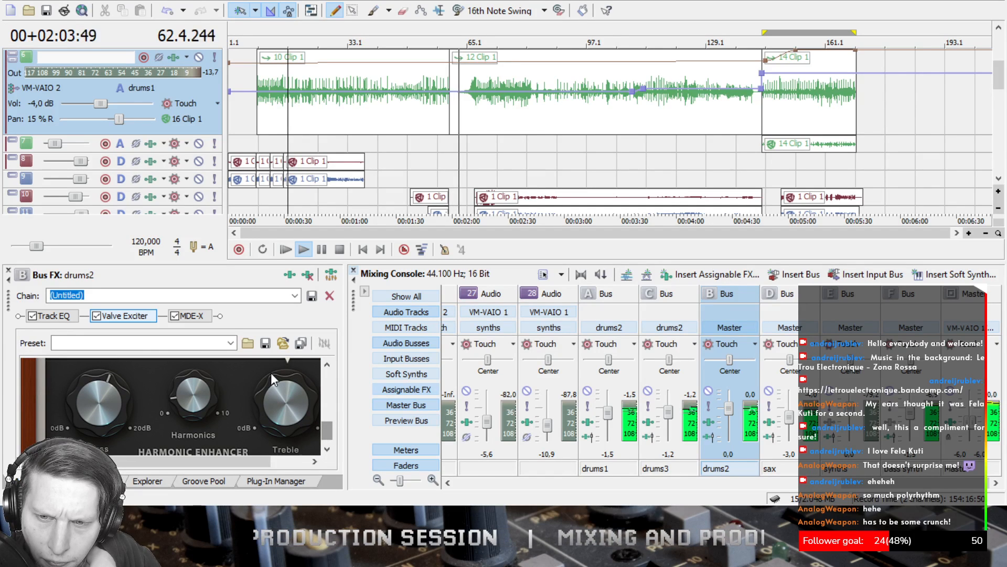
{"action": "left_click", "coordinate": [189, 315]}
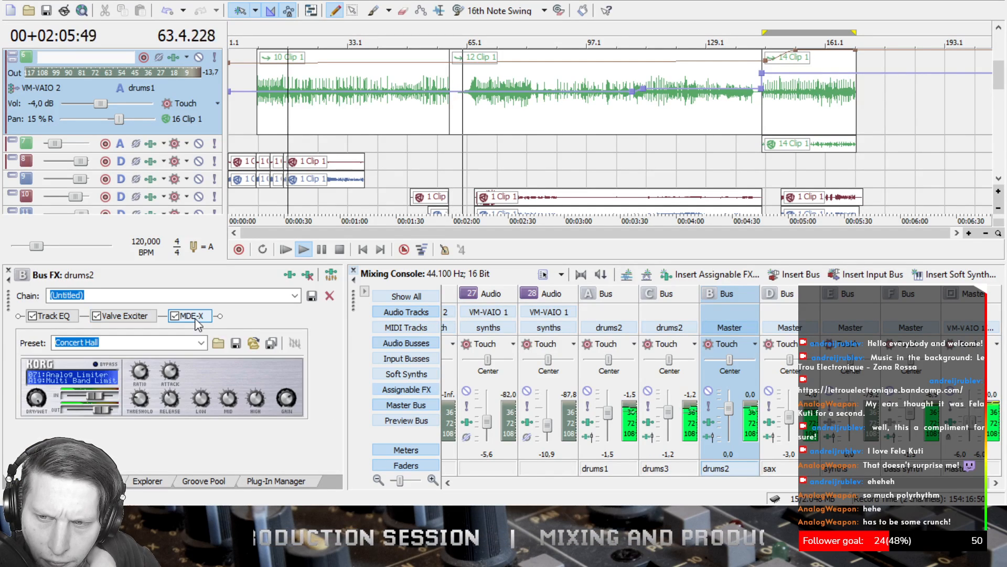
{"action": "left_click", "coordinate": [150, 318]}
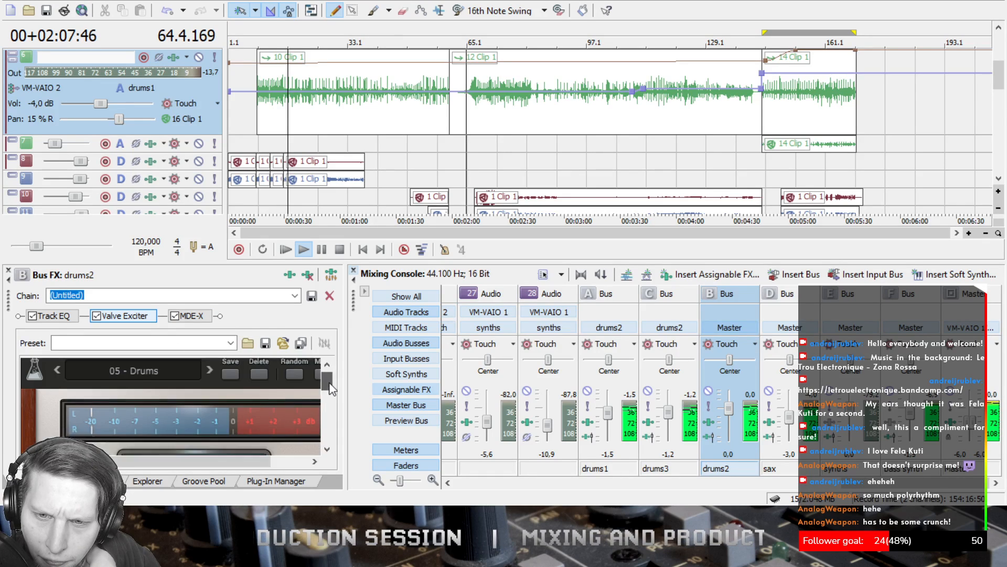
{"action": "scroll", "coordinate": [334, 429], "scroll_direction": "down", "scroll_amount": 2}
{"action": "left_click_drag", "start_coordinate": [335, 429], "coordinate": [334, 437]}
{"action": "left_click_drag", "start_coordinate": [255, 462], "coordinate": [286, 460]}
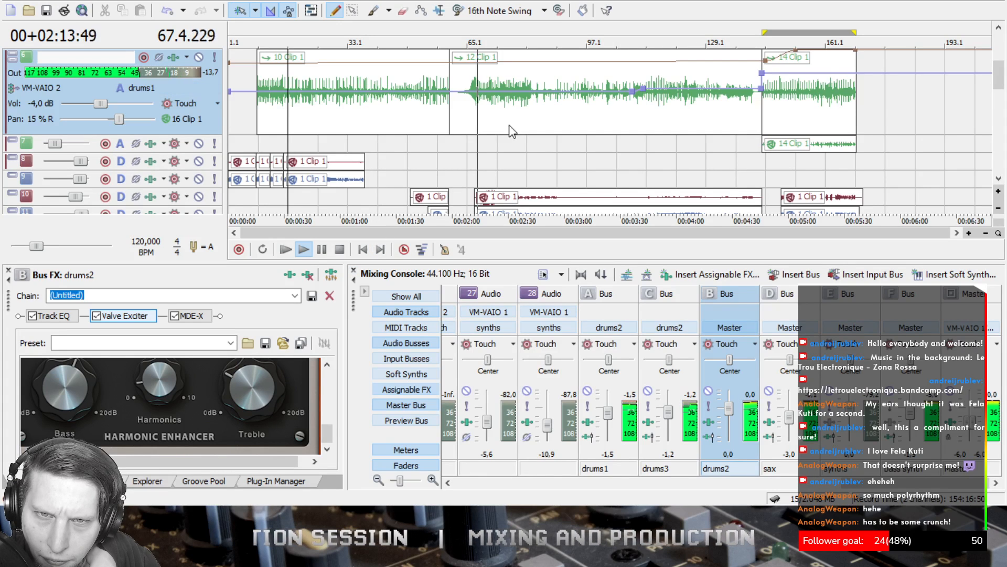
{"action": "left_click", "coordinate": [338, 250]}
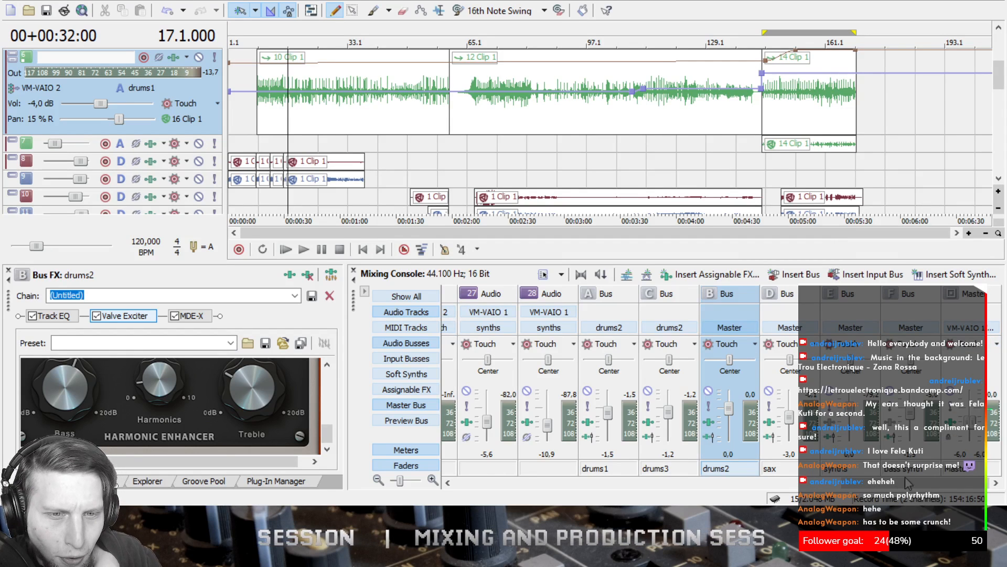
- Examine the settings of the three MDE-X effects in the master bus's chain
{"action": "left_click", "coordinate": [949, 426]}
{"action": "left_click", "coordinate": [58, 316]}
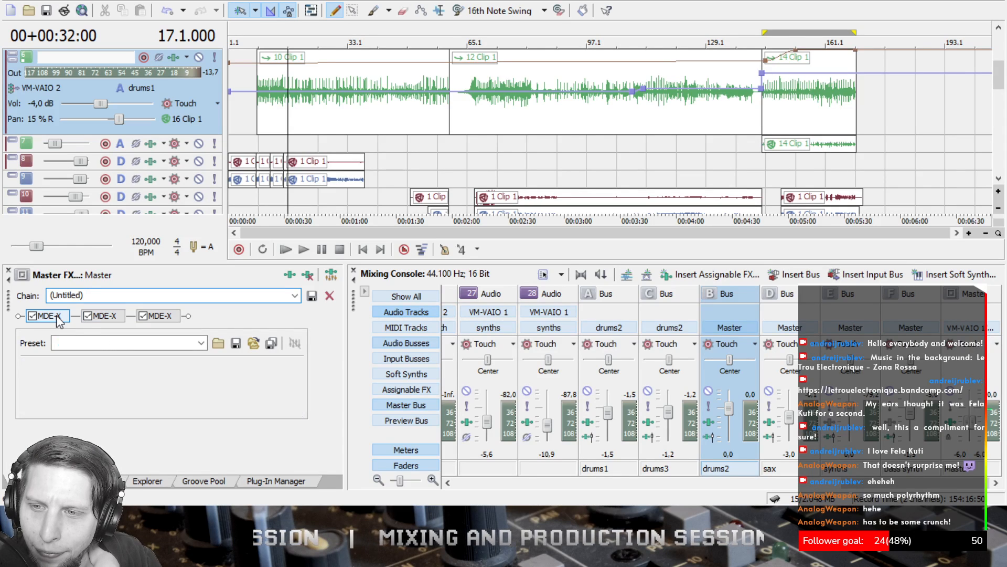
{"action": "mouse_move", "coordinate": [254, 407]}
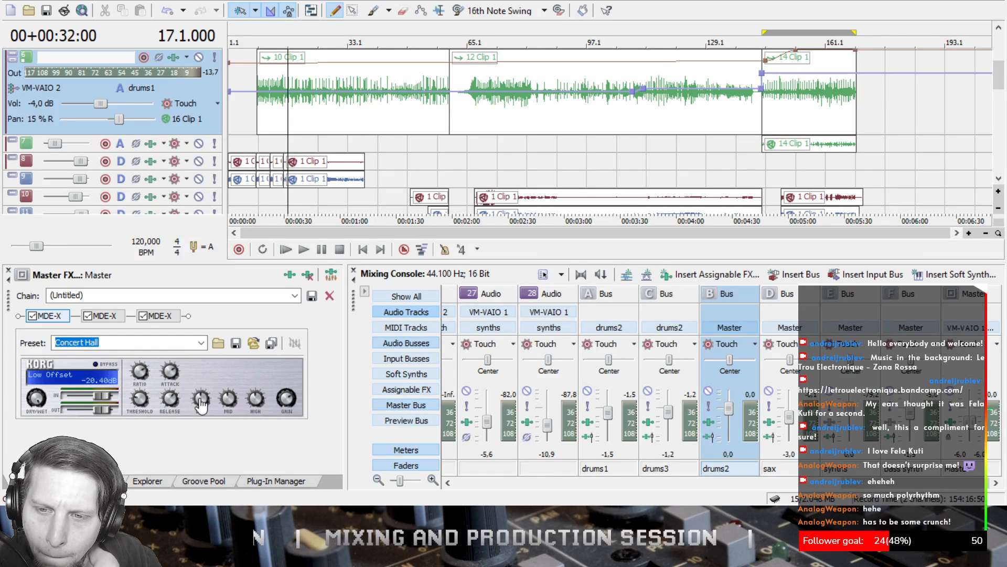
{"action": "left_click", "coordinate": [159, 317]}
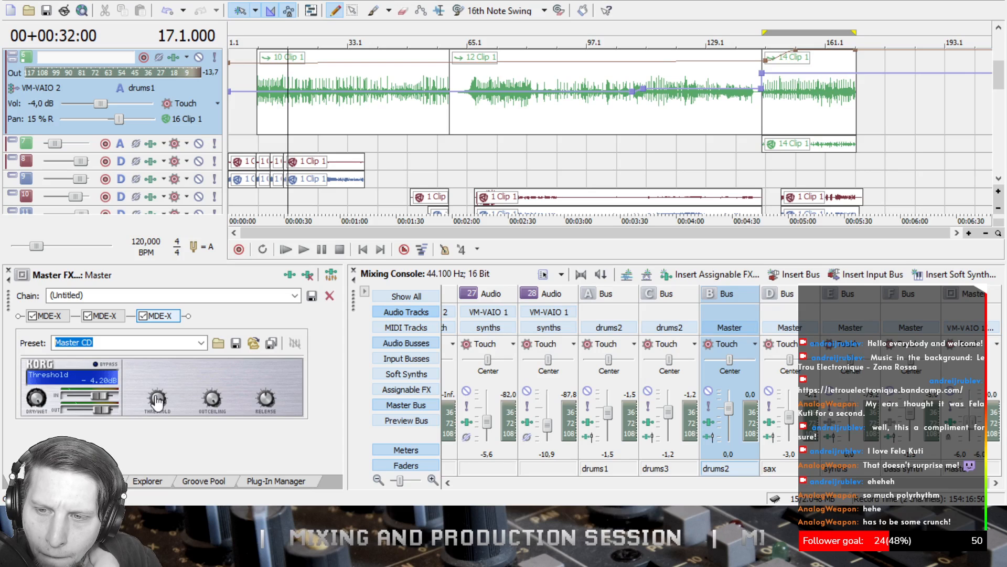
{"action": "left_click", "coordinate": [104, 316]}
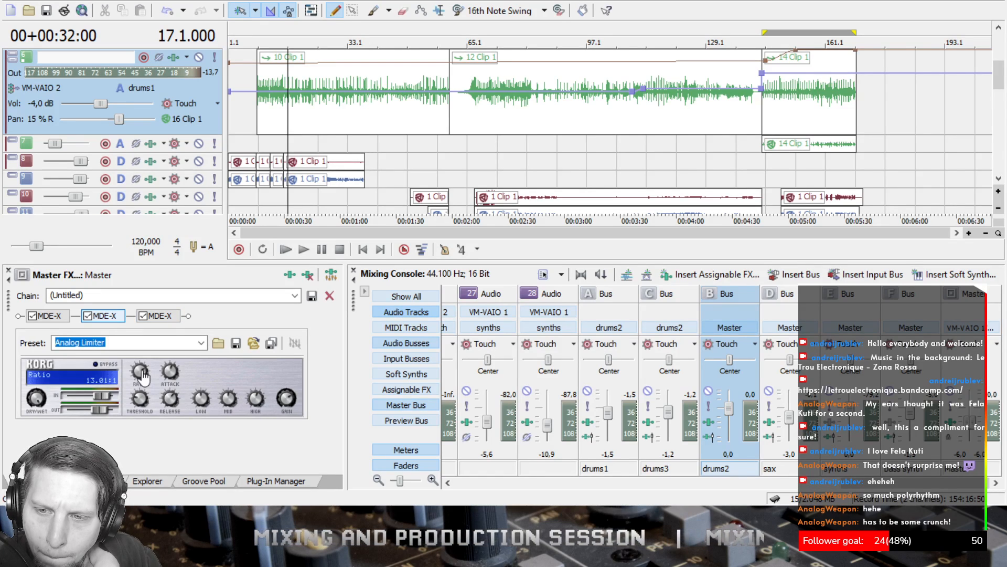
- Play the song from the start and expand tracks 8 and 9
{"action": "left_click", "coordinate": [303, 249]}
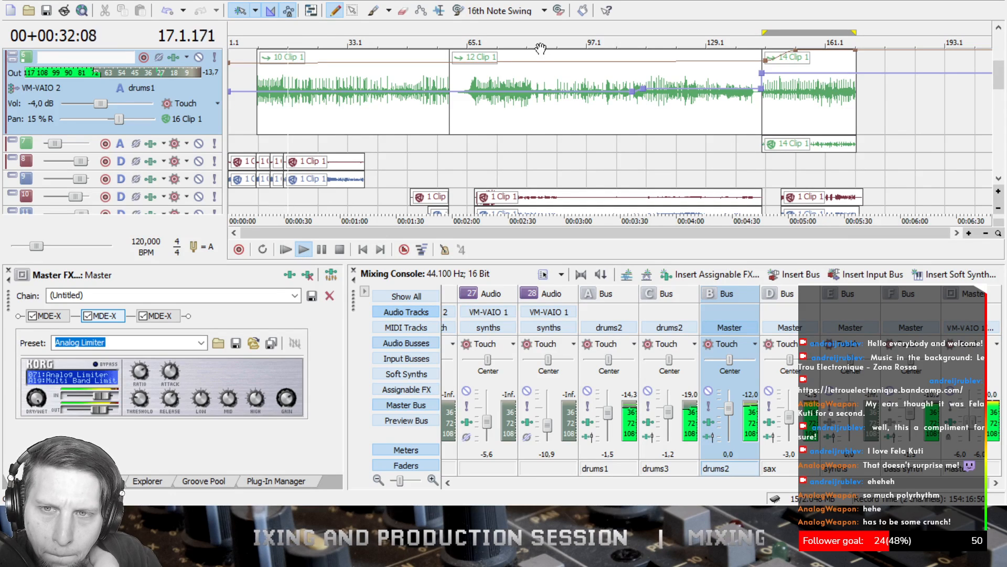
{"action": "key", "text": "Up"}
{"action": "key", "text": "Up"}
{"action": "key", "text": "Up"}
{"action": "key", "text": "Up"}
{"action": "key", "text": "Up"}
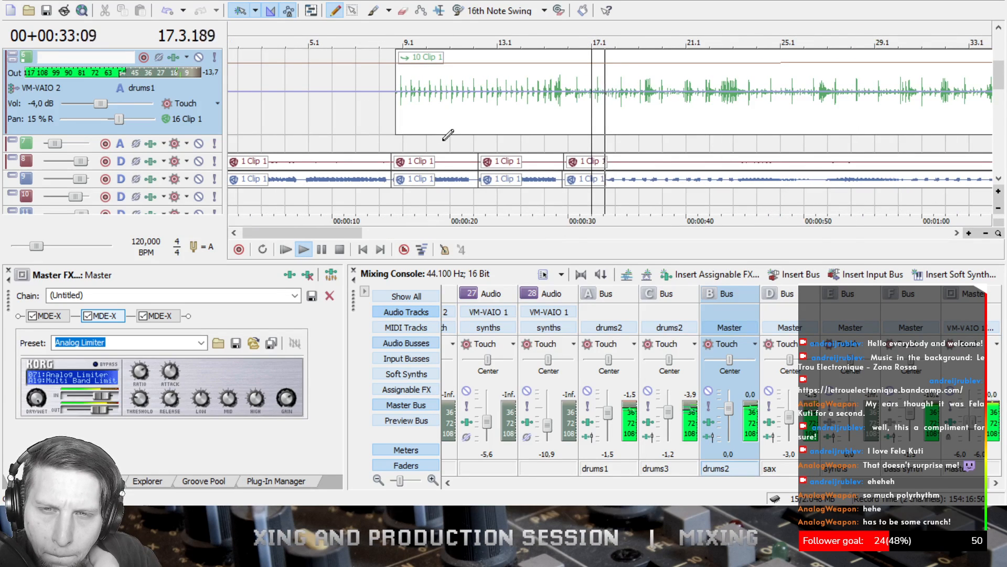
{"action": "left_click", "coordinate": [285, 249]}
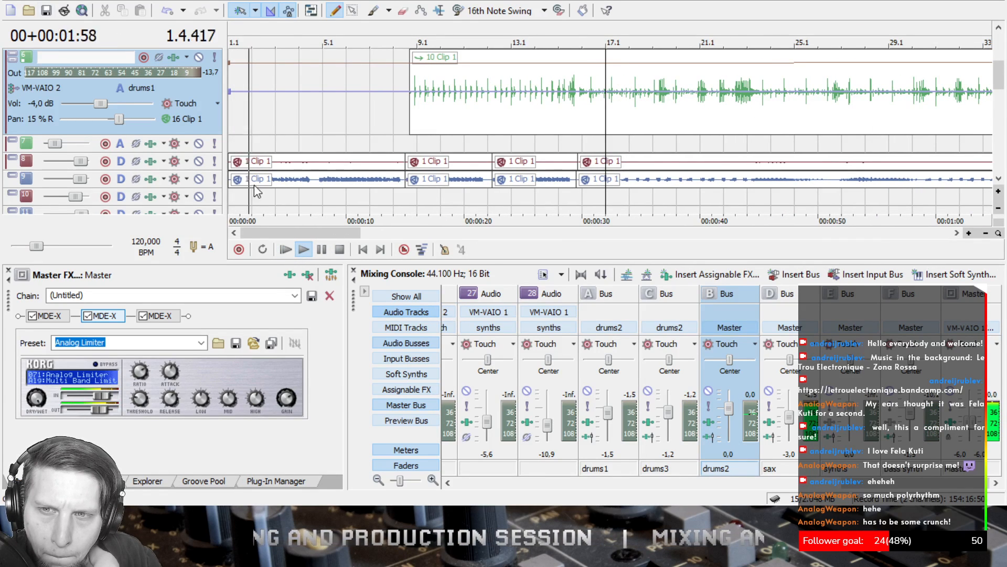
{"action": "left_click", "coordinate": [285, 248]}
{"action": "scroll", "coordinate": [323, 165], "scroll_direction": "up", "scroll_amount": 5}
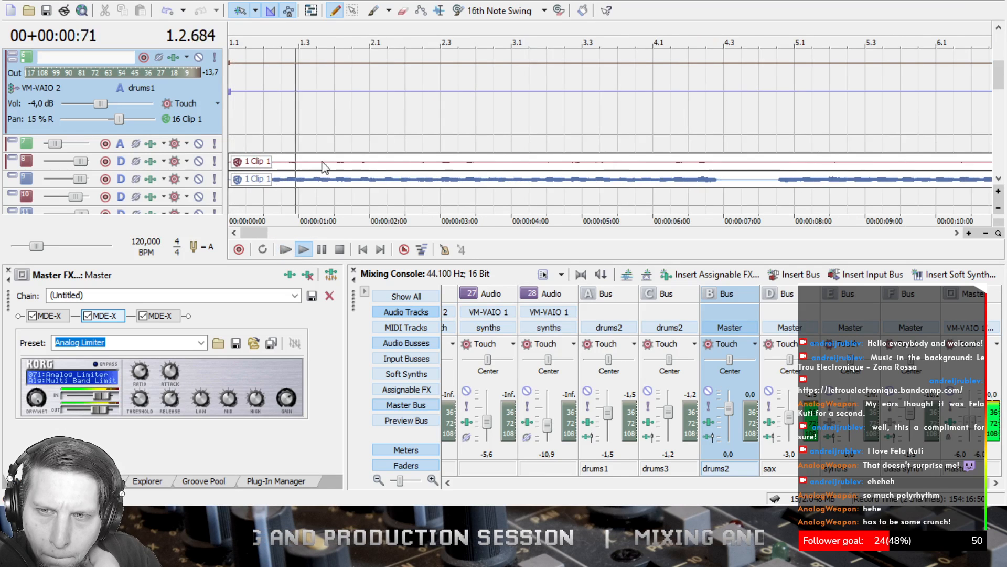
{"action": "left_click", "coordinate": [19, 162]}
{"action": "left_click", "coordinate": [15, 151]}
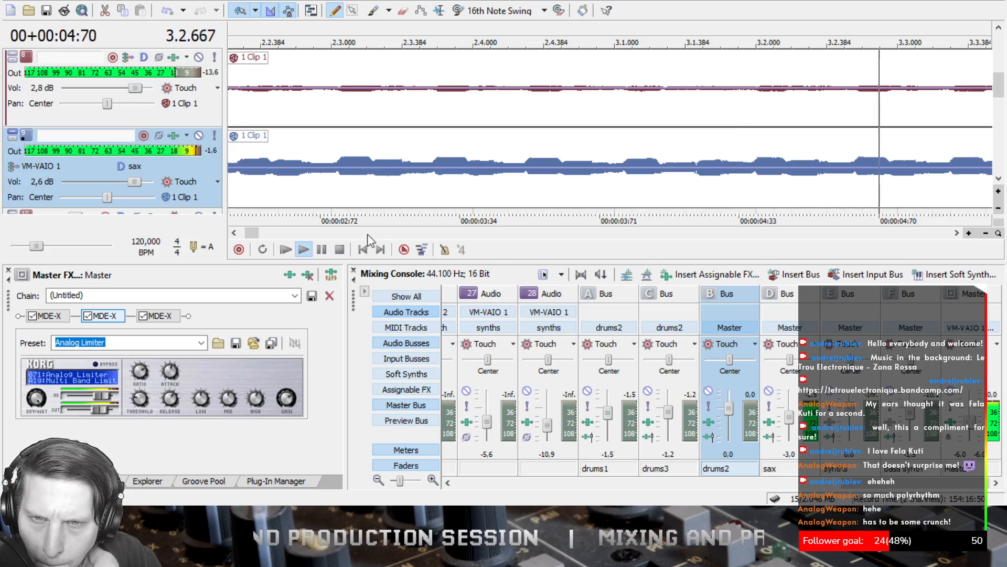
- Trim the starts of the first clips on tracks 9 and 8 to just before beat 1.2 and play back the opening
{"action": "scroll", "coordinate": [327, 187], "scroll_direction": "down", "scroll_amount": 5}
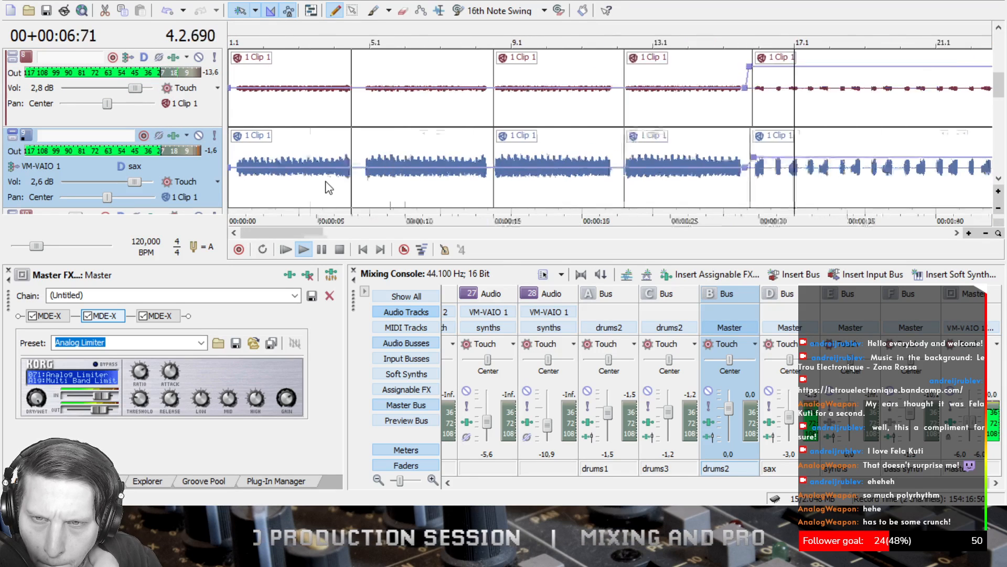
{"action": "left_click", "coordinate": [232, 192]}
{"action": "scroll", "coordinate": [398, 164], "scroll_direction": "up", "scroll_amount": 8}
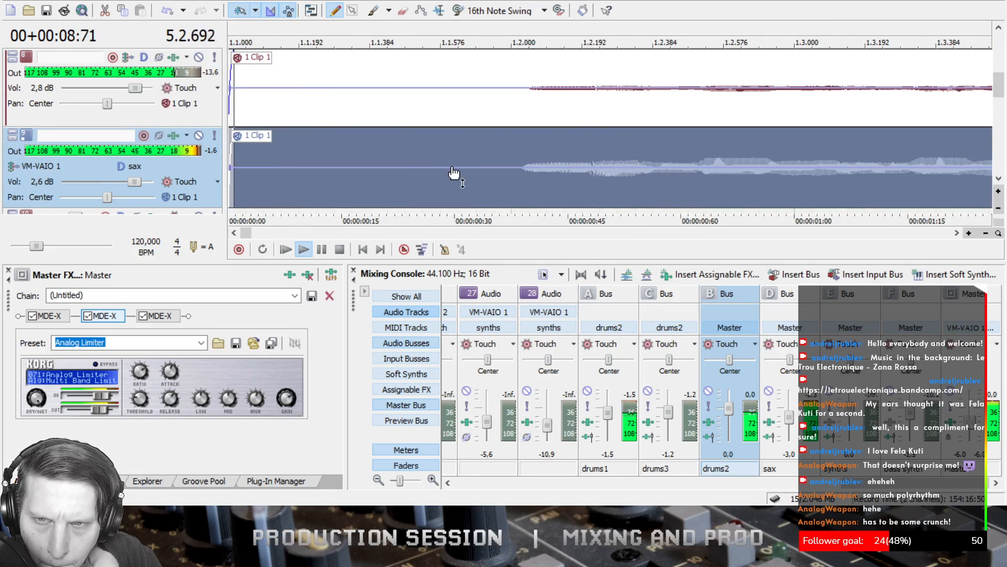
{"action": "scroll", "coordinate": [266, 173], "scroll_direction": "up", "scroll_amount": 2}
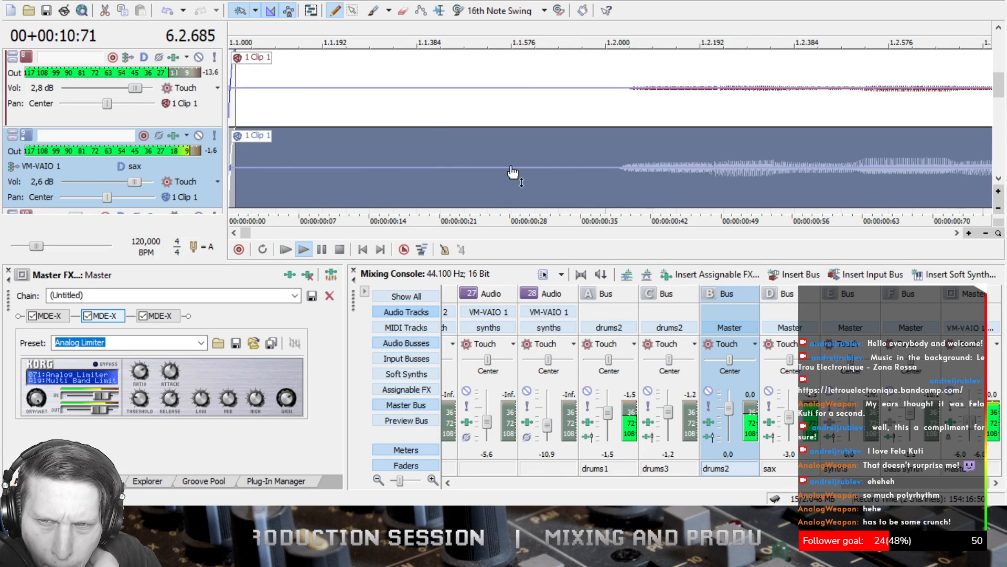
{"action": "left_click_drag", "start_coordinate": [232, 153], "coordinate": [586, 167]}
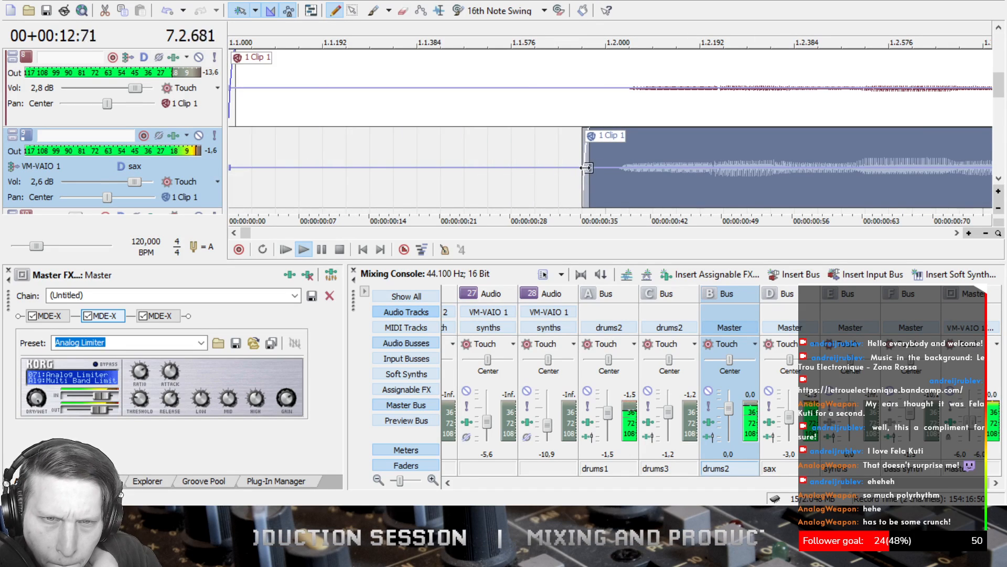
{"action": "left_click_drag", "start_coordinate": [232, 113], "coordinate": [586, 112]}
{"action": "left_click", "coordinate": [286, 249]}
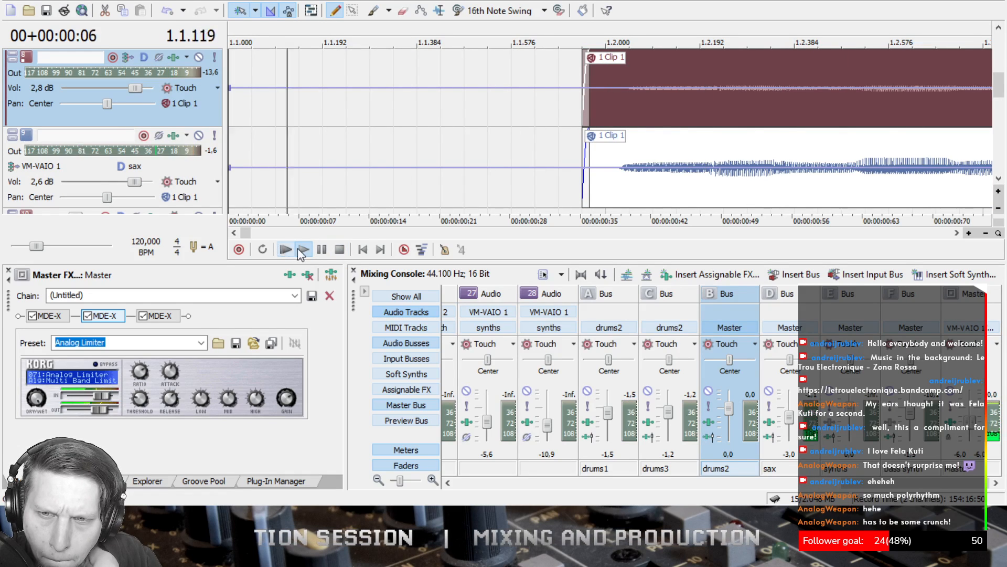
{"action": "key", "text": "space"}
- Play the song from the start, reopen the master bus's effects chain and save the project
{"action": "left_click_drag", "start_coordinate": [998, 90], "coordinate": [1005, 116]}
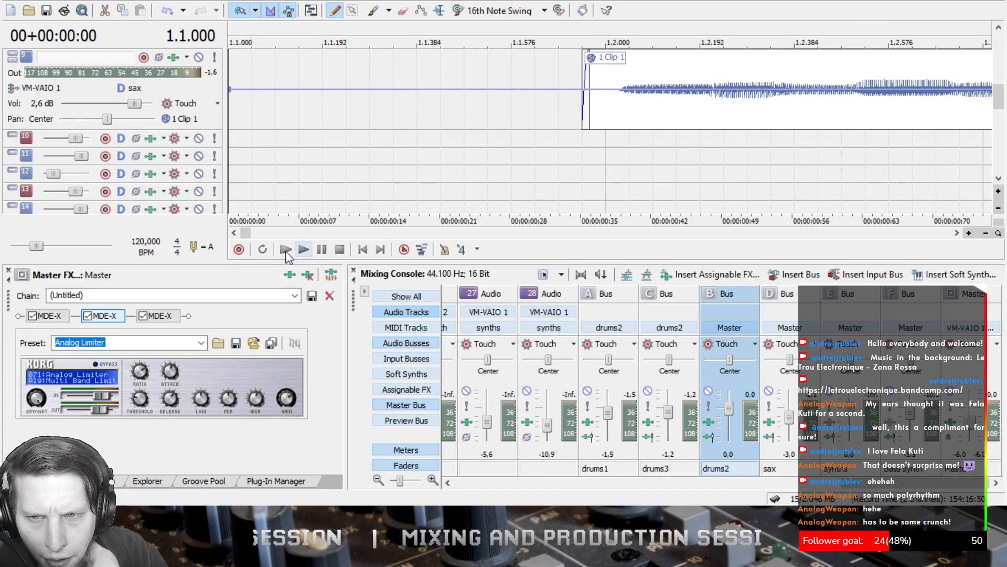
{"action": "left_click", "coordinate": [303, 249]}
{"action": "scroll", "coordinate": [444, 147], "scroll_direction": "down", "scroll_amount": 5}
{"action": "scroll", "coordinate": [443, 147], "scroll_direction": "down", "scroll_amount": 6}
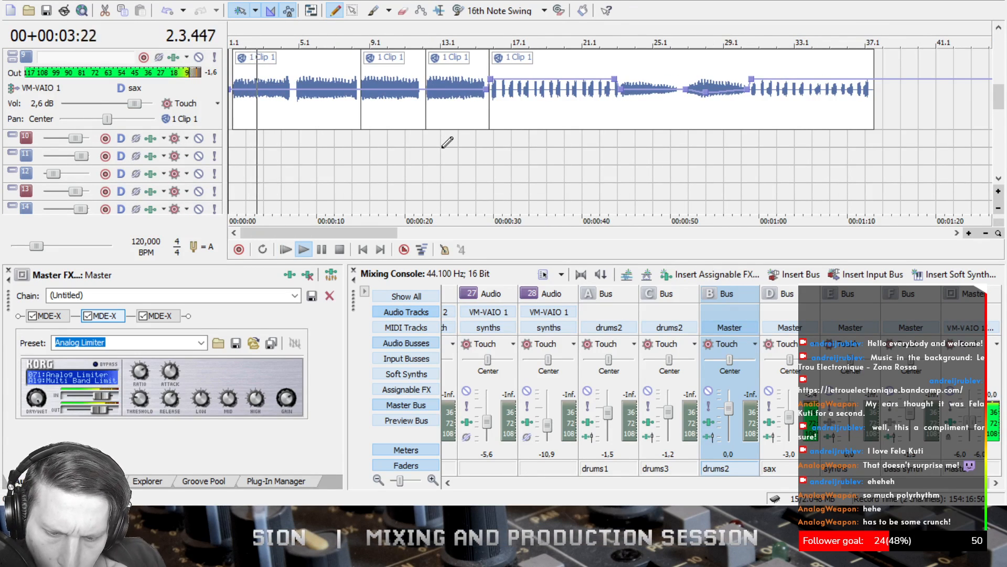
{"action": "scroll", "coordinate": [413, 158], "scroll_direction": "down", "scroll_amount": 4}
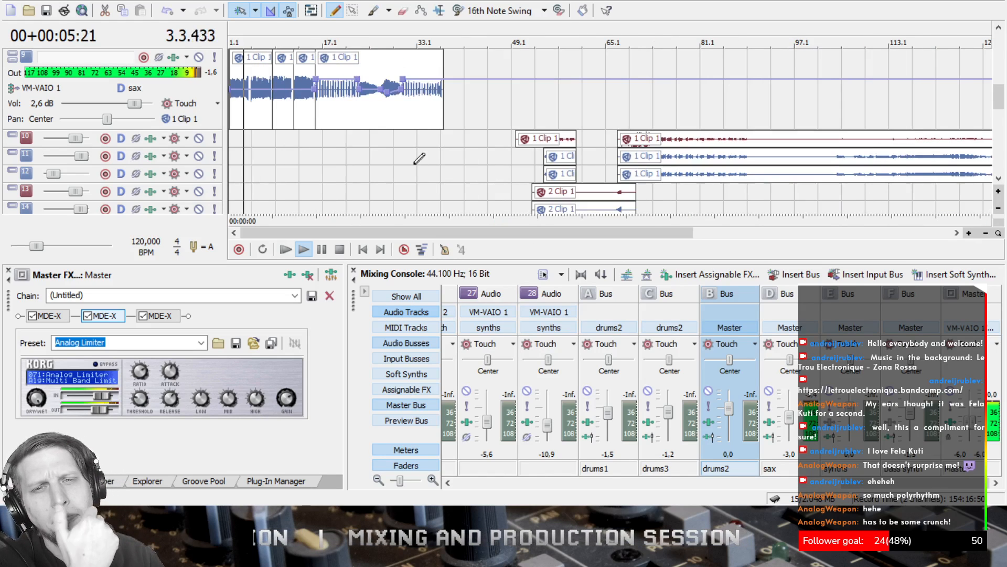
{"action": "scroll", "coordinate": [405, 159], "scroll_direction": "up", "scroll_amount": 5}
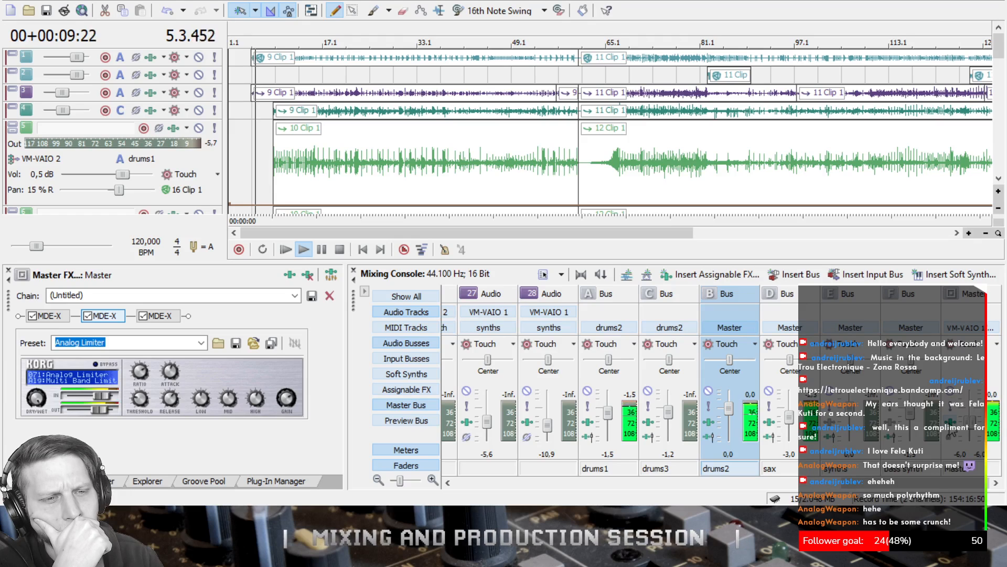
{"action": "left_click", "coordinate": [950, 424]}
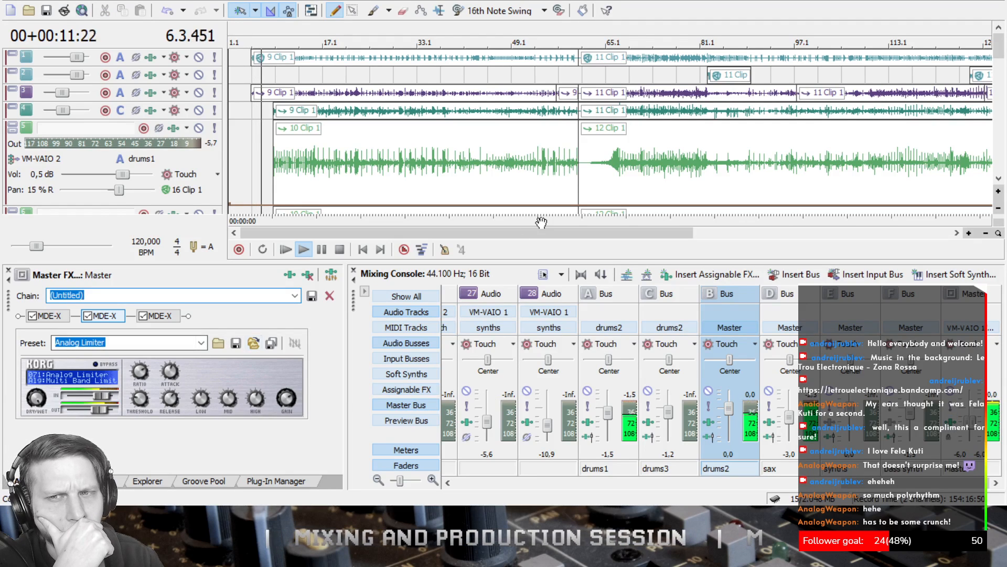
{"action": "left_click", "coordinate": [46, 10]}
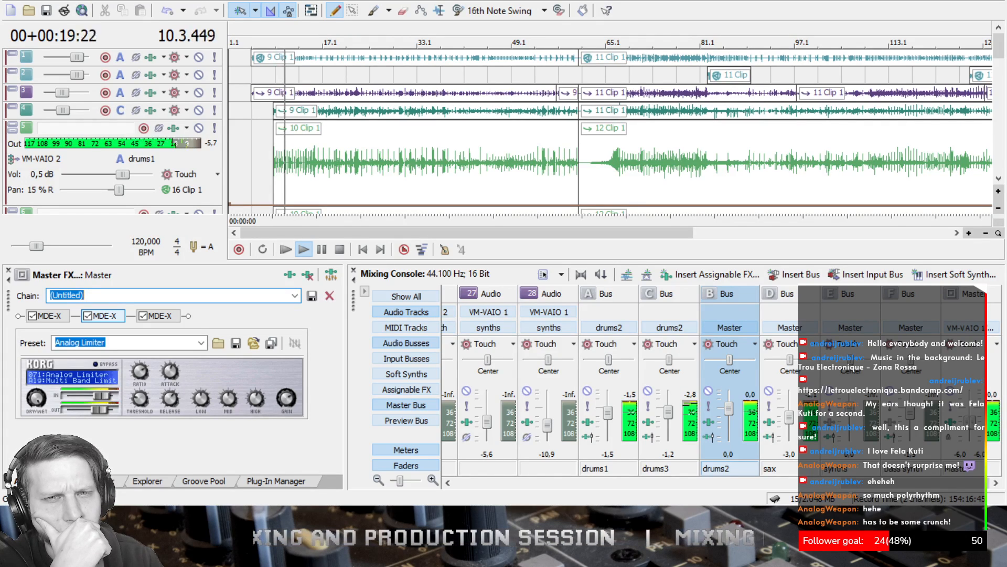
- Open the sax bus's Track EQ and set the gain of its 300 Hz band to 1.2 dB
{"action": "left_click", "coordinate": [1000, 40]}
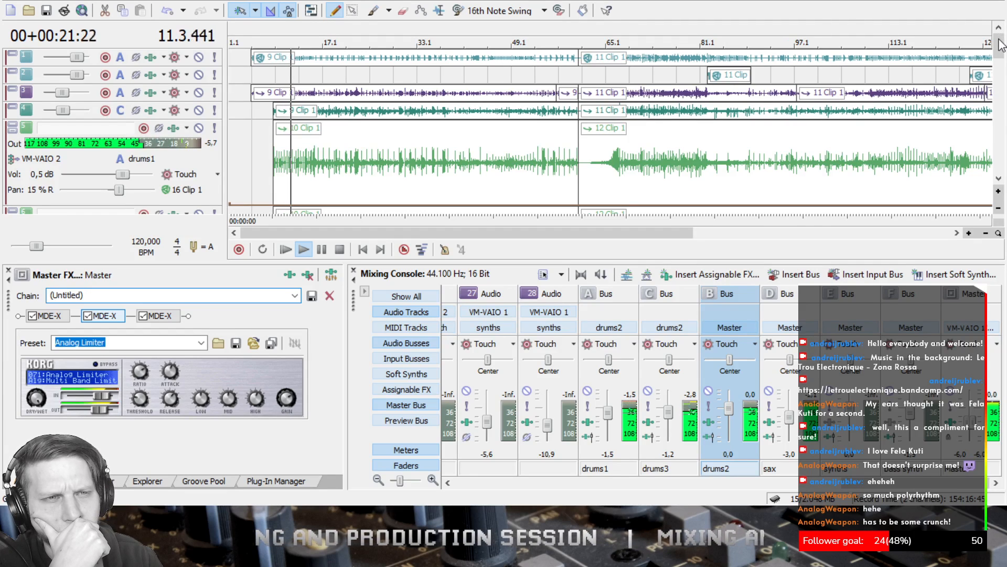
{"action": "left_click_drag", "start_coordinate": [999, 45], "coordinate": [996, 110]}
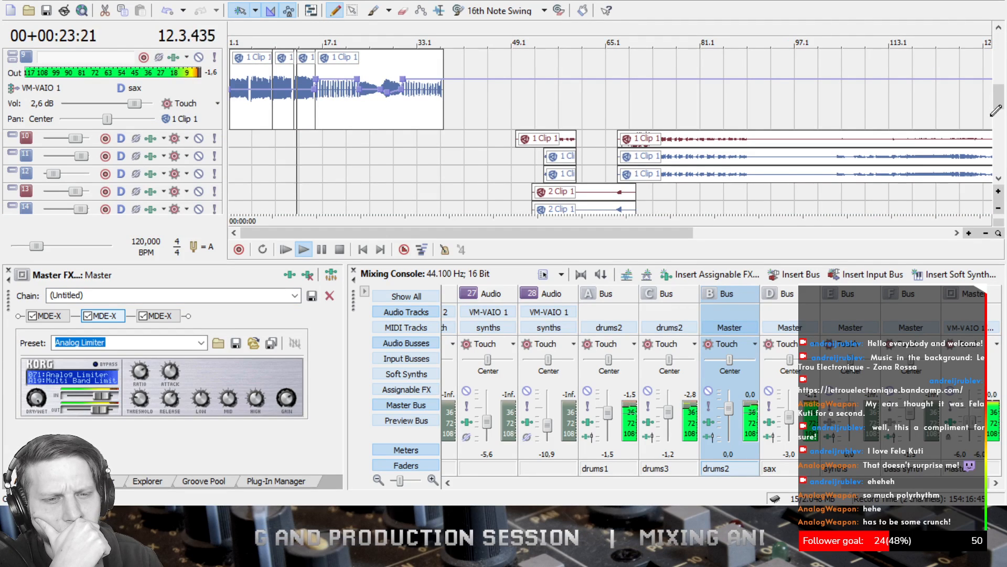
{"action": "left_click", "coordinate": [766, 420]}
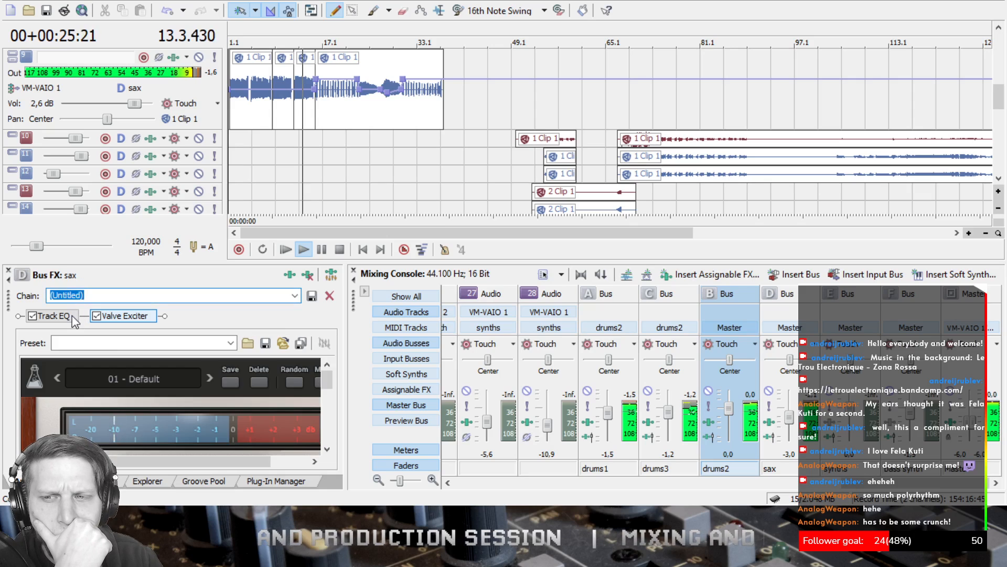
{"action": "left_click", "coordinate": [72, 316]}
{"action": "left_click_drag", "start_coordinate": [314, 392], "coordinate": [313, 429]}
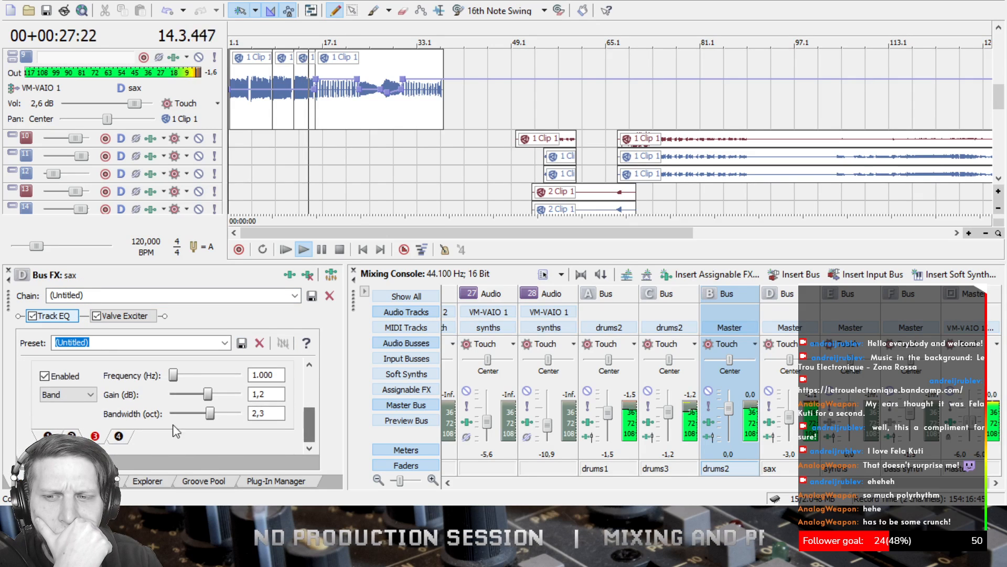
{"action": "left_click_drag", "start_coordinate": [206, 392], "coordinate": [207, 391]}
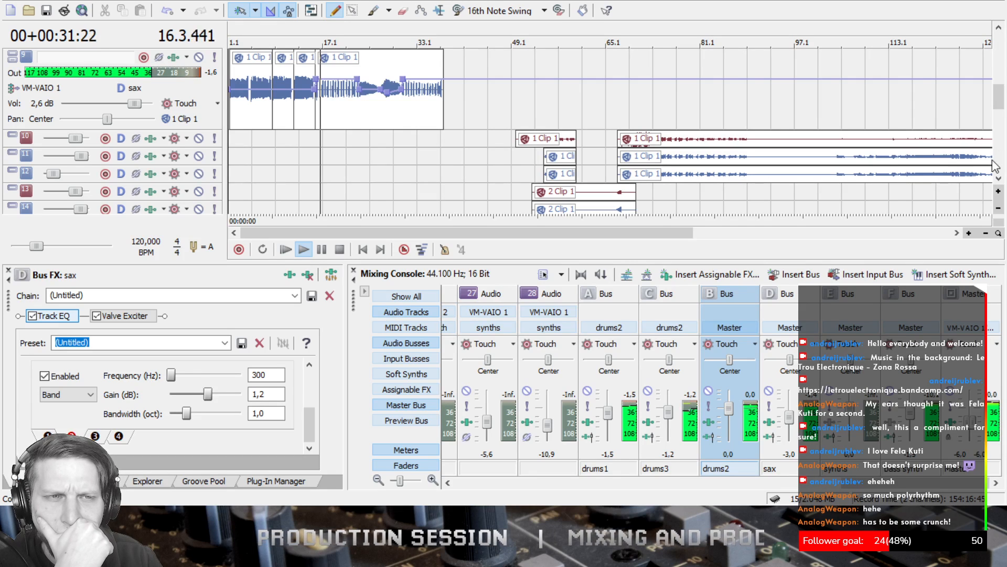
- Expand the bass synth track 23 to view its volume envelope, collapse it again and save the project
{"action": "left_click_drag", "start_coordinate": [998, 97], "coordinate": [1001, 130]}
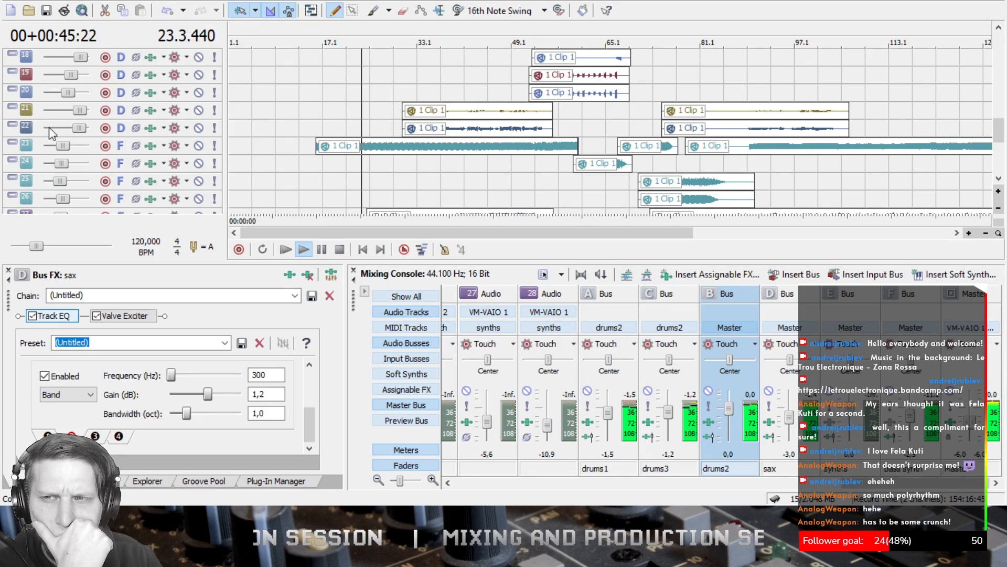
{"action": "left_click", "coordinate": [14, 145]}
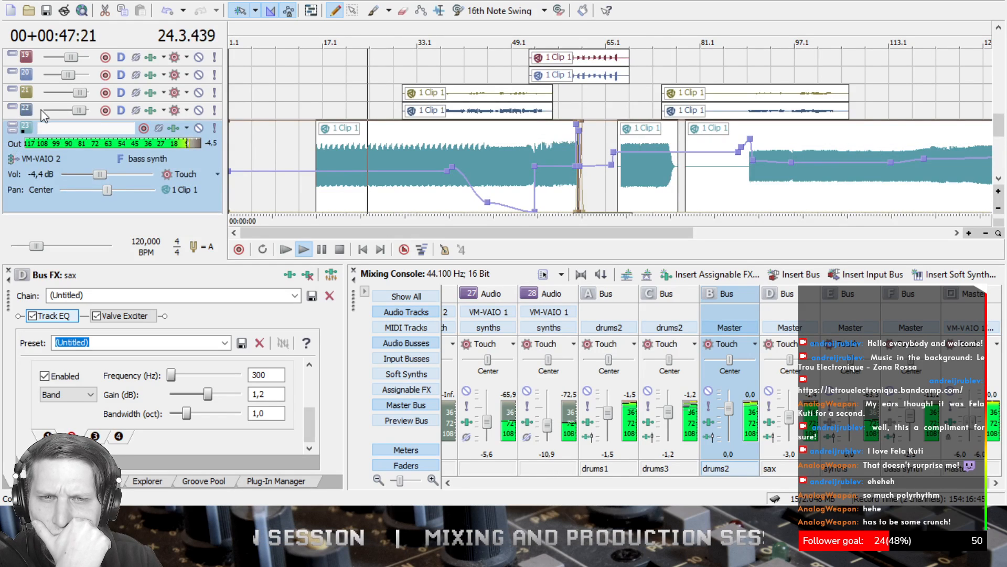
{"action": "left_click", "coordinate": [14, 126]}
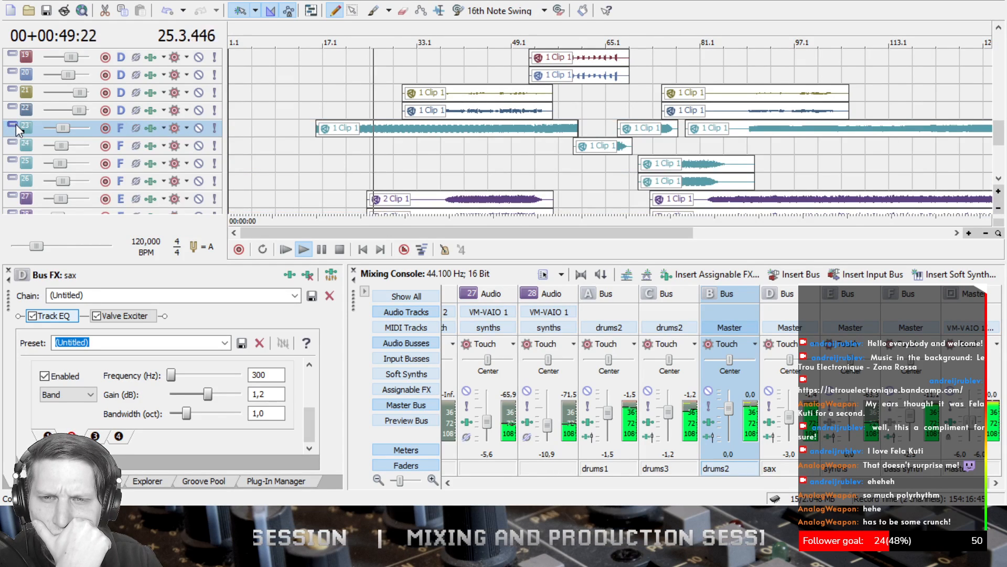
{"action": "left_click_drag", "start_coordinate": [999, 132], "coordinate": [1005, 99]}
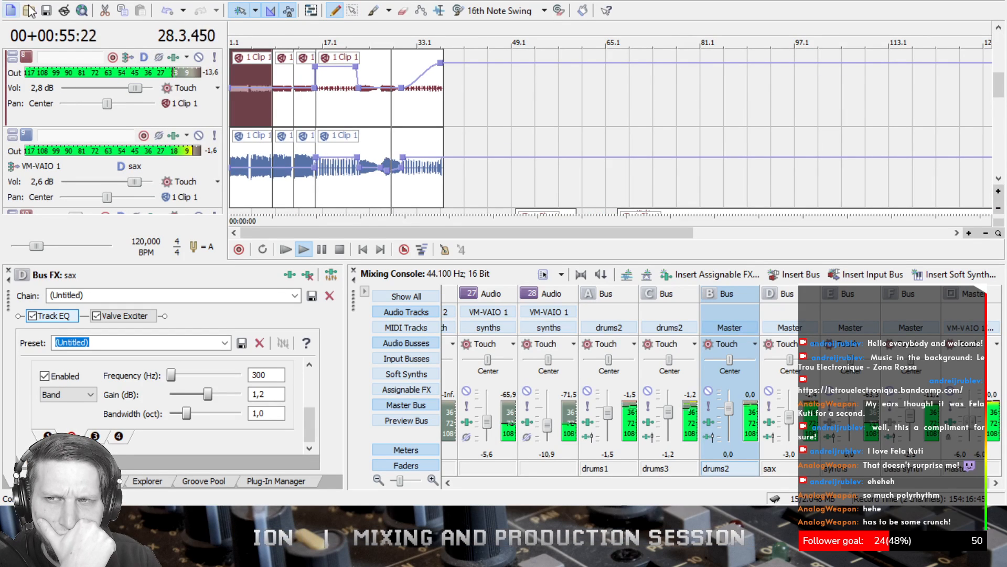
{"action": "left_click", "coordinate": [46, 11]}
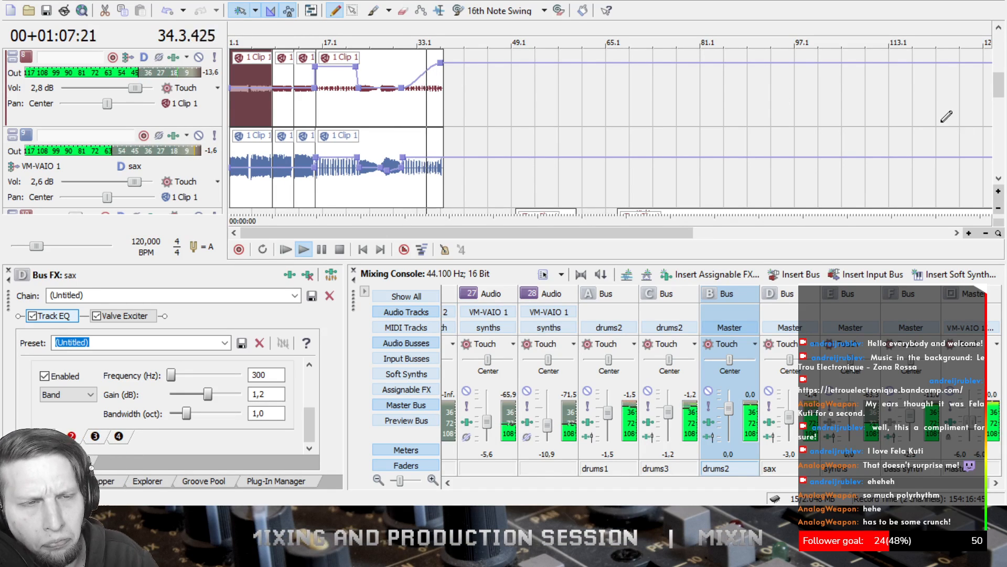
- Collapse tracks 6, 5, 8 and 9 to their minimized height
{"action": "scroll", "coordinate": [997, 79], "scroll_direction": "down", "scroll_amount": 5}
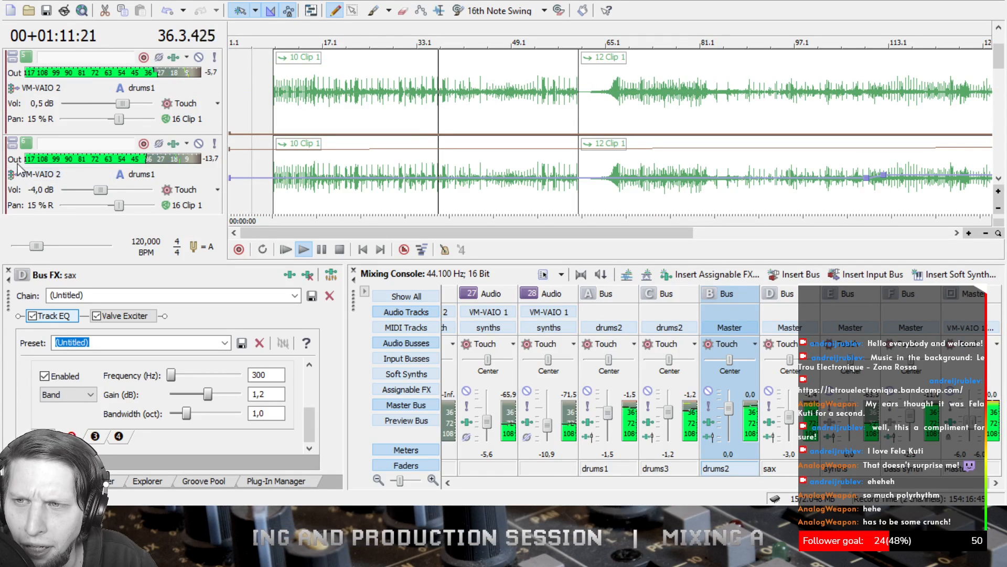
{"action": "left_click", "coordinate": [12, 143]}
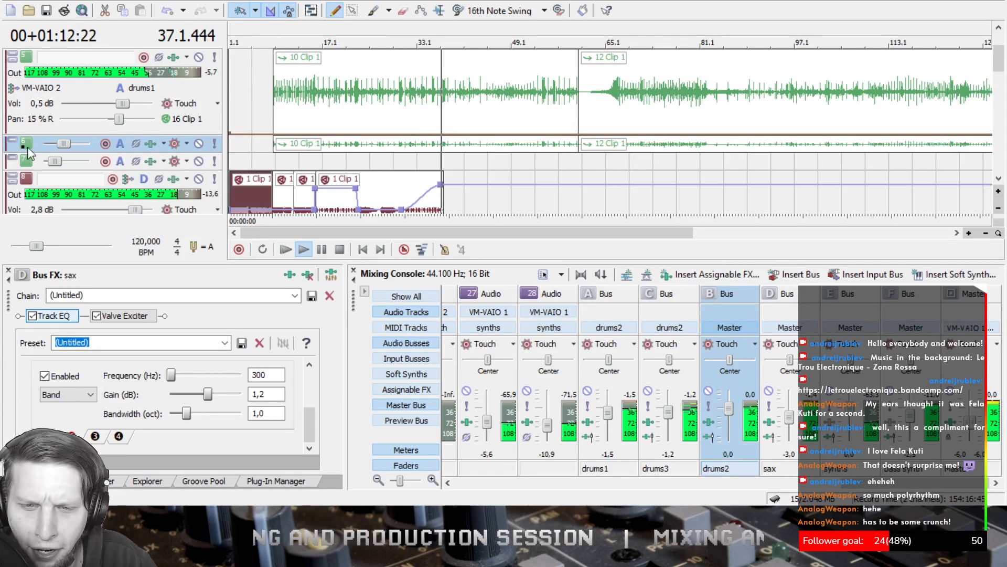
{"action": "left_click", "coordinate": [12, 57]}
{"action": "left_click", "coordinate": [12, 111]}
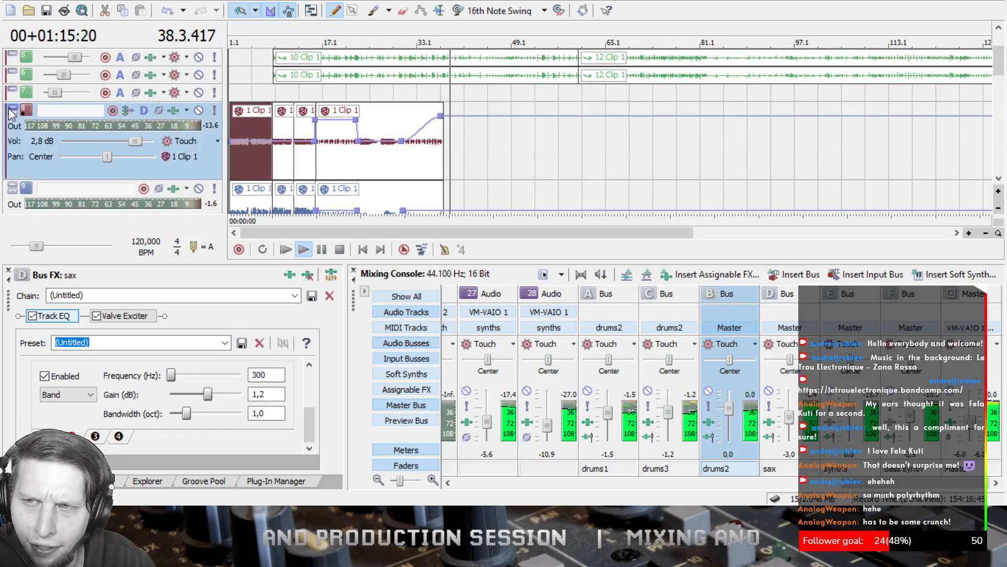
{"action": "left_click", "coordinate": [12, 127]}
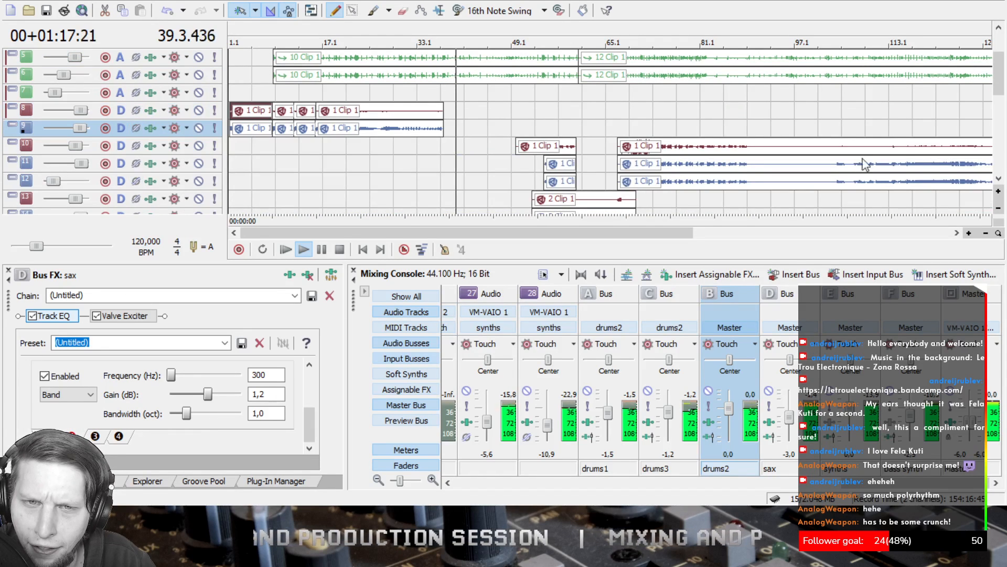
- Solo the synth tracks 27 and 28
{"action": "left_click_drag", "start_coordinate": [998, 87], "coordinate": [1004, 165]}
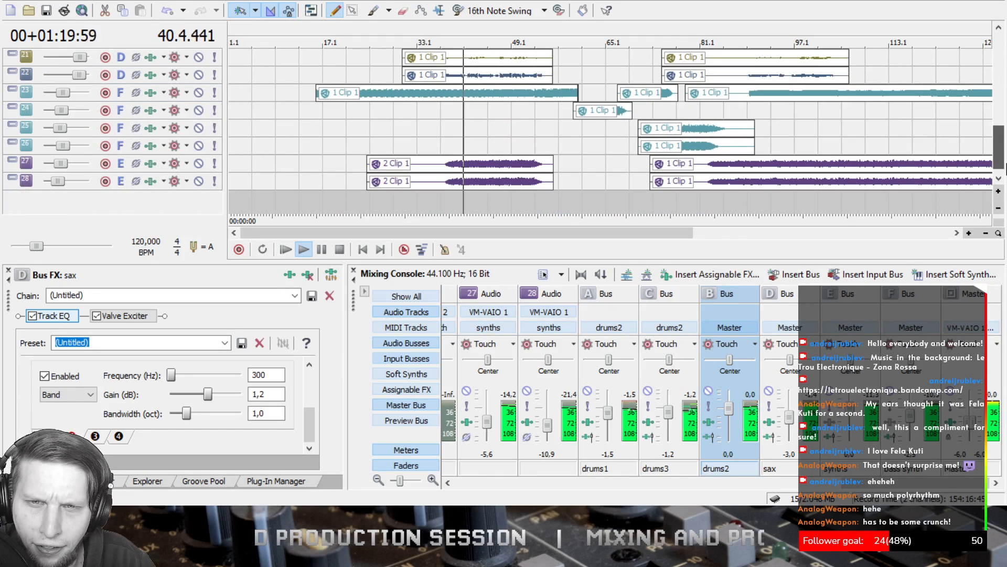
{"action": "left_click", "coordinate": [214, 163]}
{"action": "left_click", "coordinate": [215, 181]}
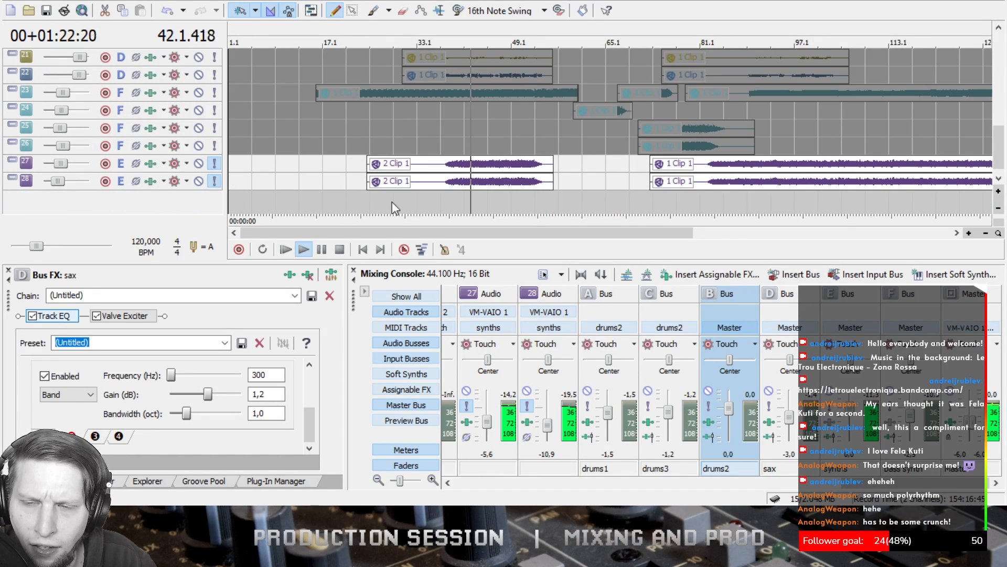
- Open track 27's effects chain at MiniFilter V and compare the sound with the filter bypassed and enabled
{"action": "left_click", "coordinate": [150, 167]}
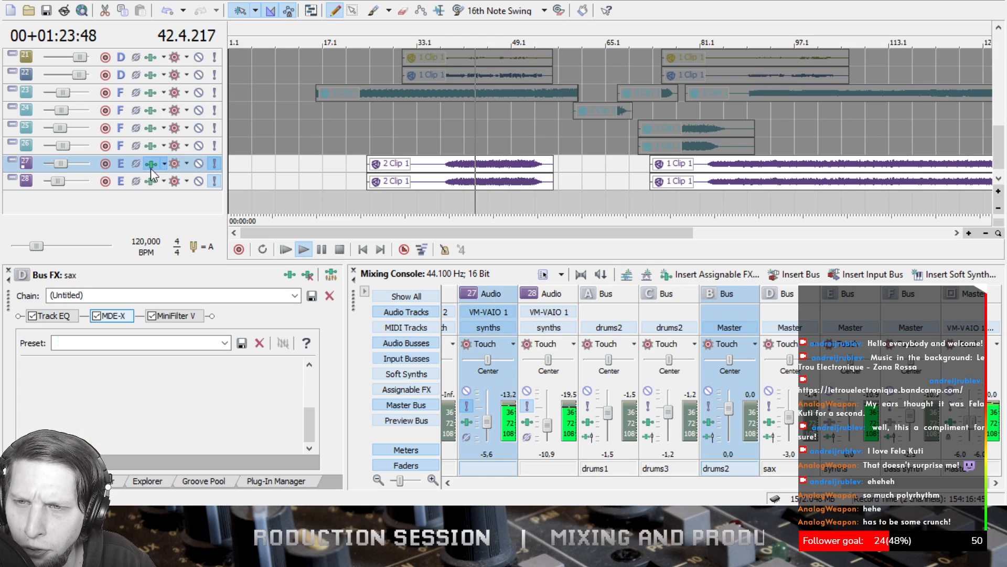
{"action": "left_click", "coordinate": [180, 317]}
{"action": "left_click_drag", "start_coordinate": [329, 383], "coordinate": [338, 410]}
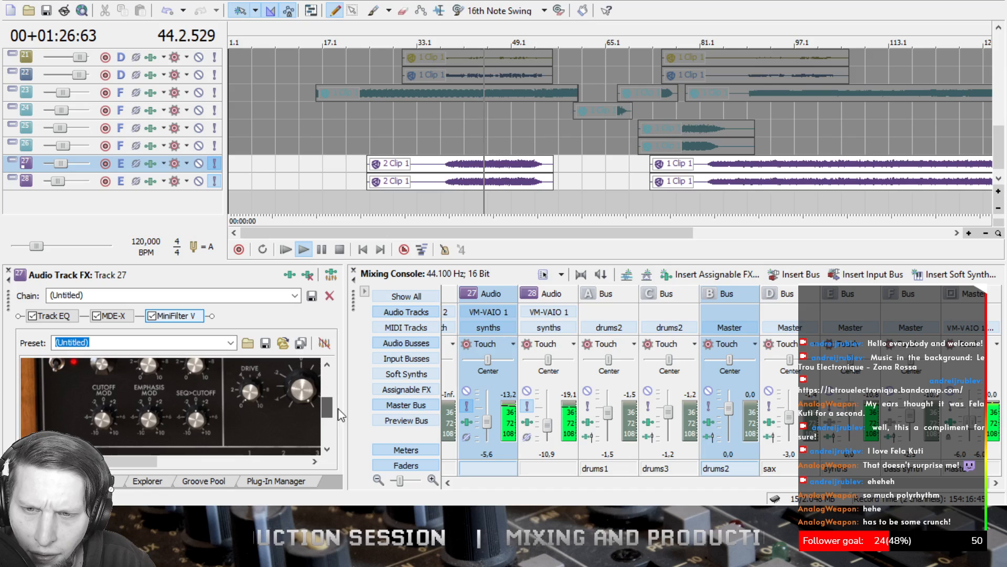
{"action": "left_click", "coordinate": [152, 315]}
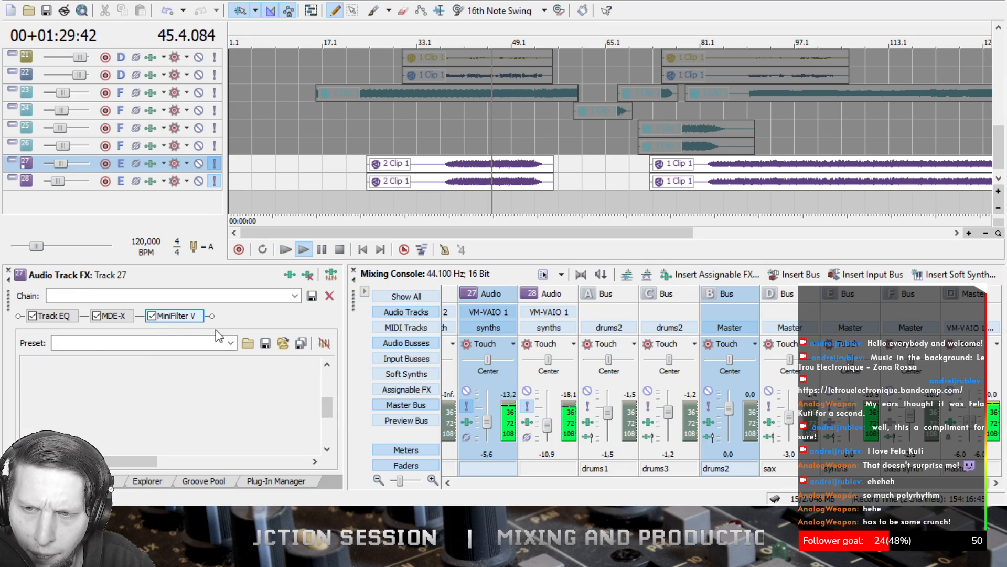
{"action": "left_click", "coordinate": [153, 316]}
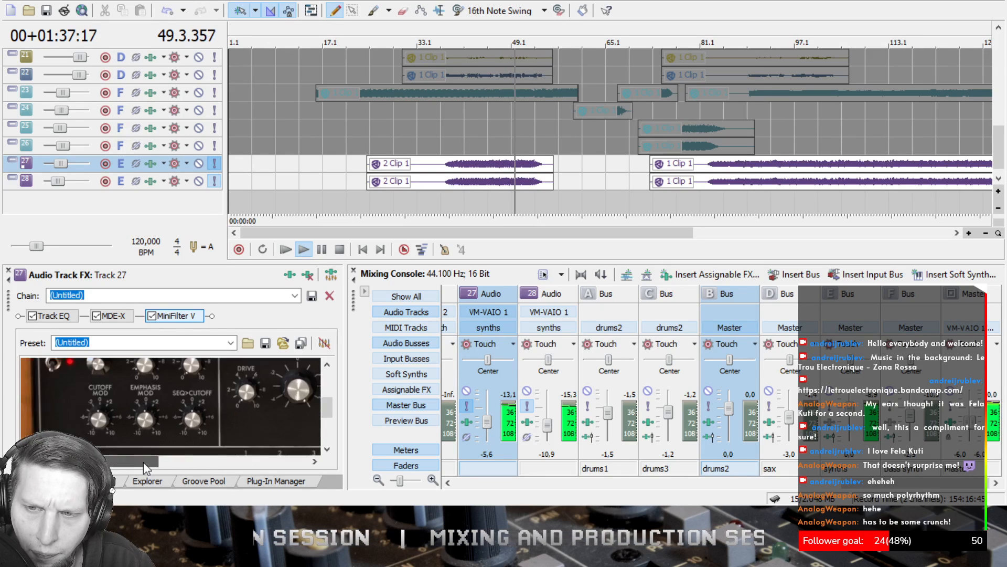
- Examine MiniFilter V's low pass filter knobs and move the stopped playback cursor to 41.1
{"action": "left_click_drag", "start_coordinate": [143, 462], "coordinate": [168, 462]}
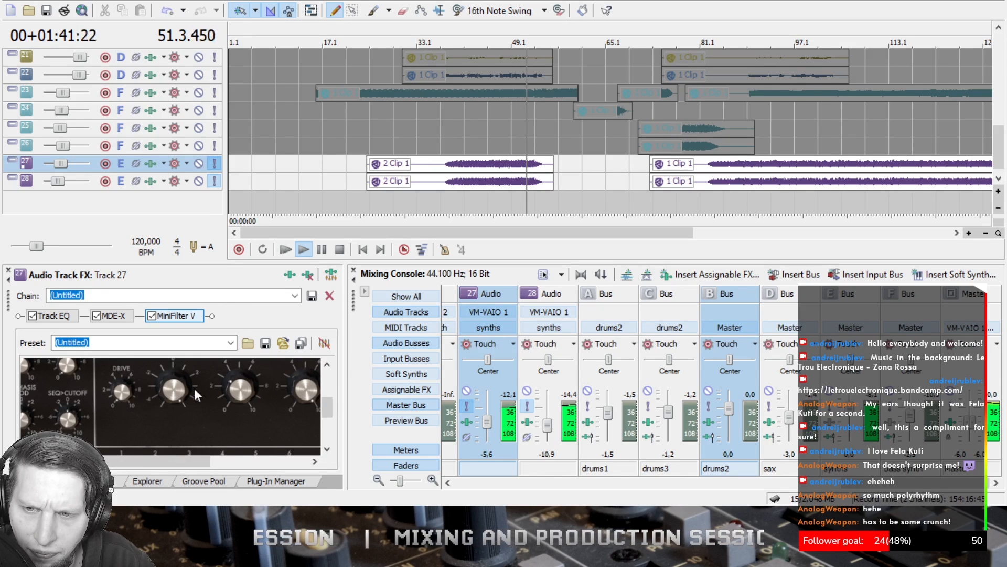
{"action": "key", "text": "space"}
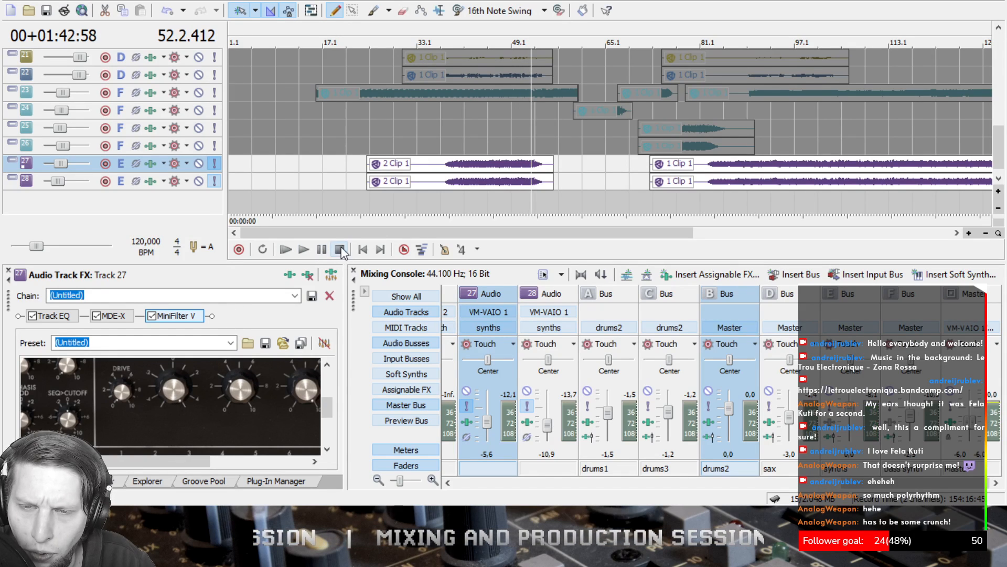
{"action": "left_click", "coordinate": [469, 197]}
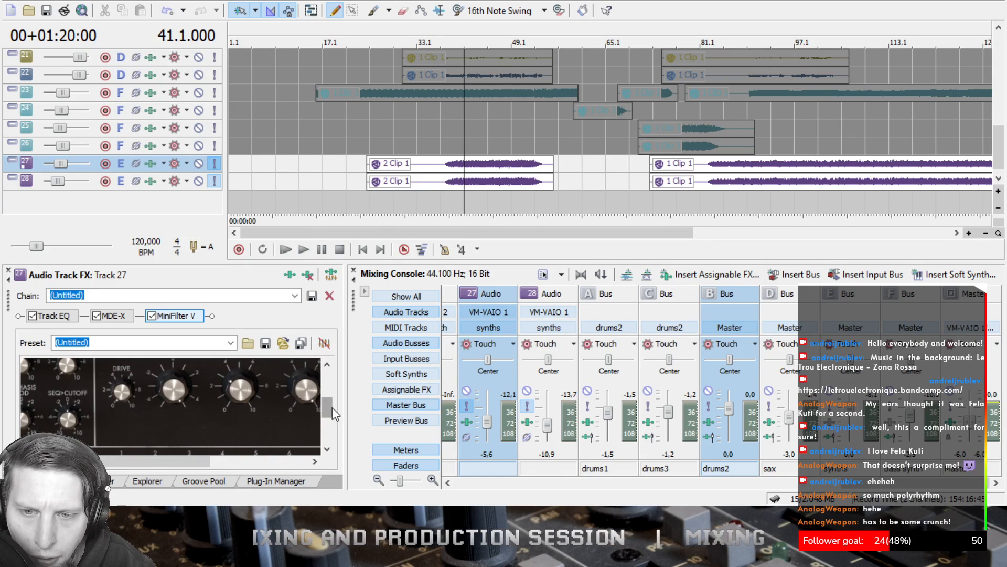
{"action": "left_click_drag", "start_coordinate": [332, 408], "coordinate": [329, 402]}
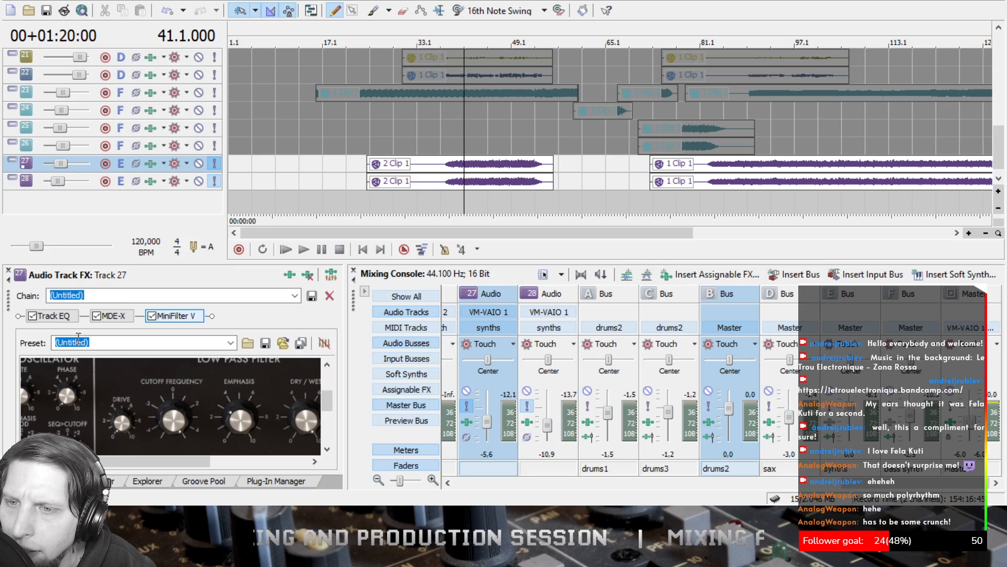
- Set the frequency of the low shelf band in track 27's Track EQ to 400 Hz
{"action": "left_click", "coordinate": [54, 316]}
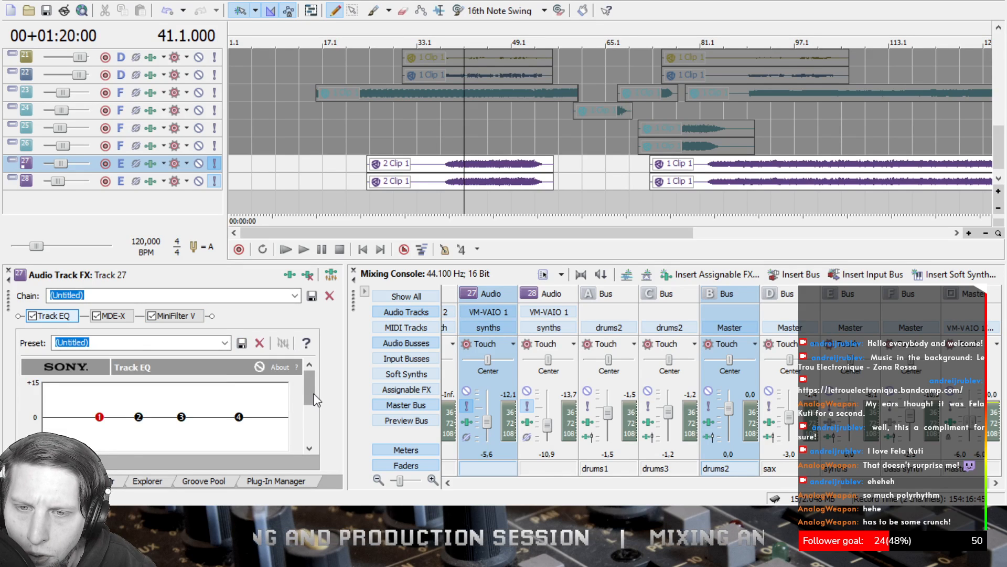
{"action": "left_click_drag", "start_coordinate": [315, 394], "coordinate": [316, 426]}
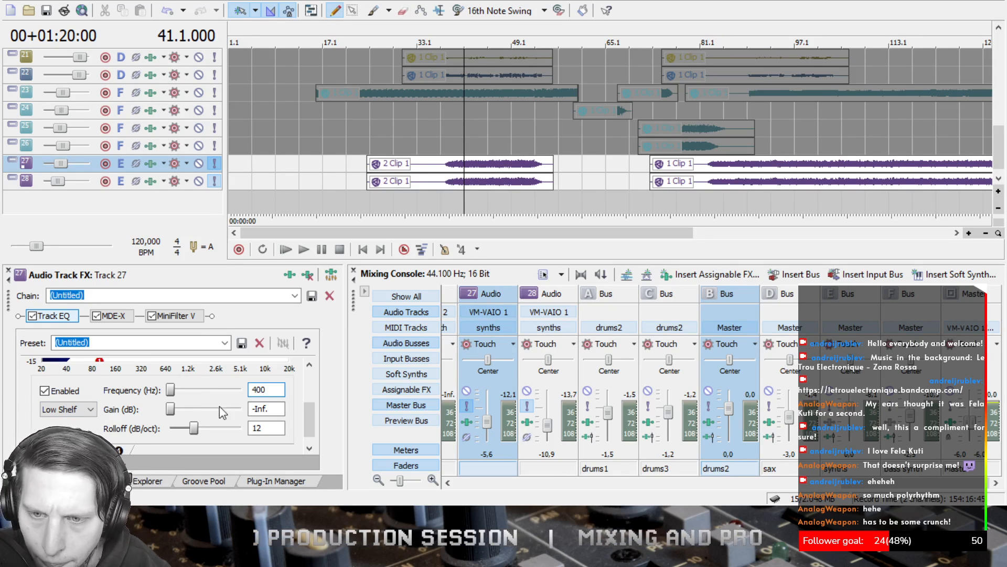
{"action": "left_click", "coordinate": [278, 409]}
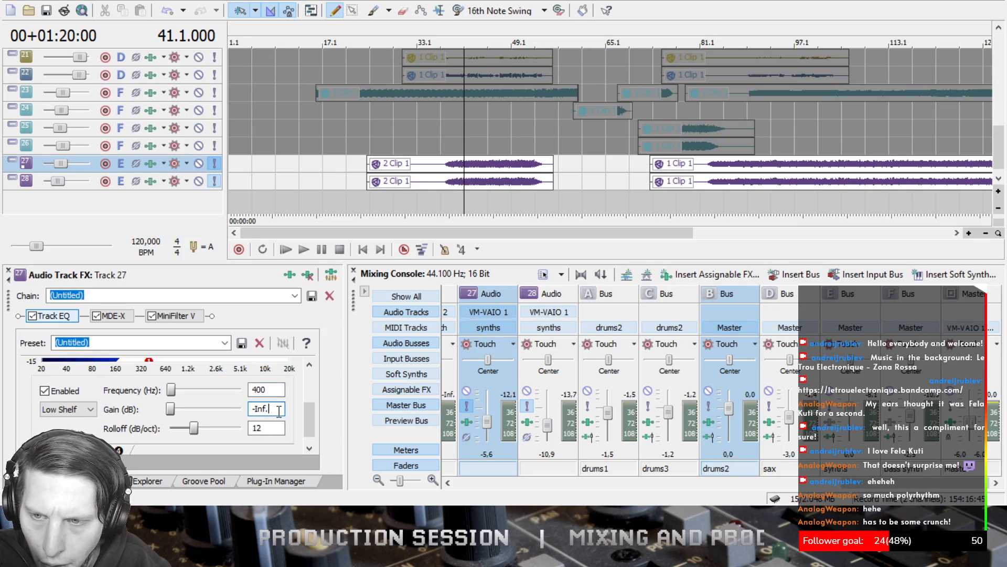
- View track 27's MDE-X reverb, play from 41.1 and compare the sound with MiniFilter V bypassed and enabled
{"action": "left_click", "coordinate": [125, 317]}
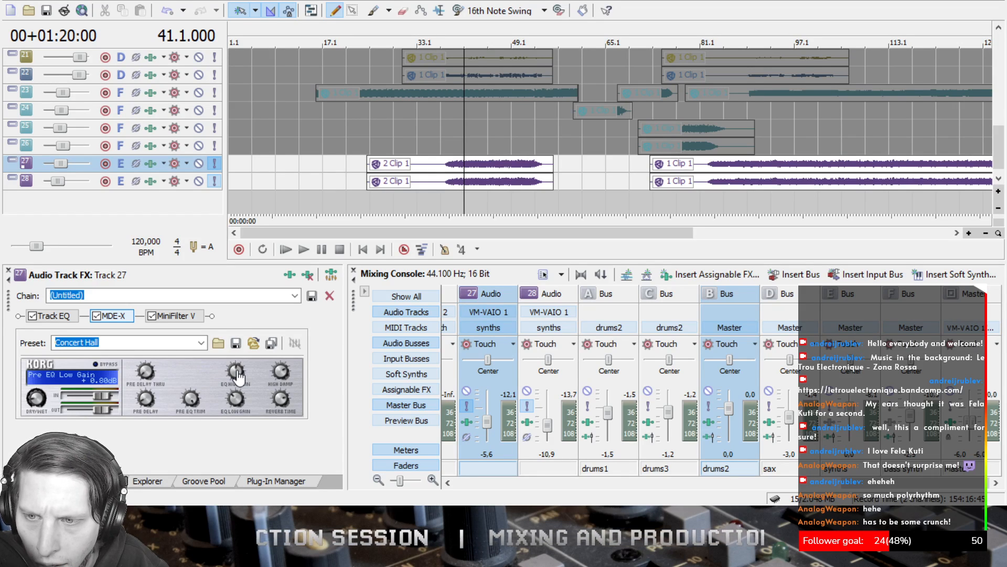
{"action": "left_click", "coordinate": [304, 251]}
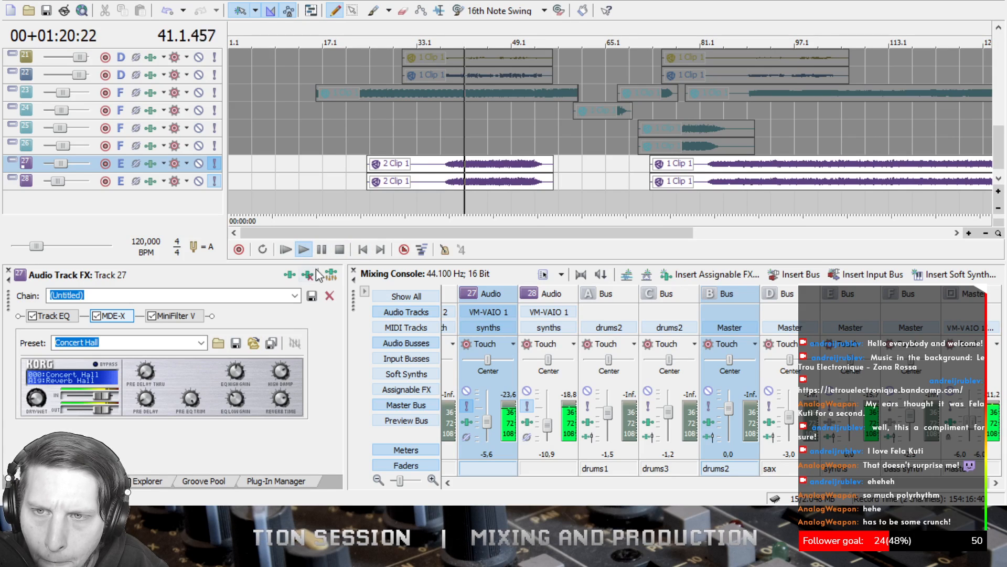
{"action": "left_click", "coordinate": [152, 316]}
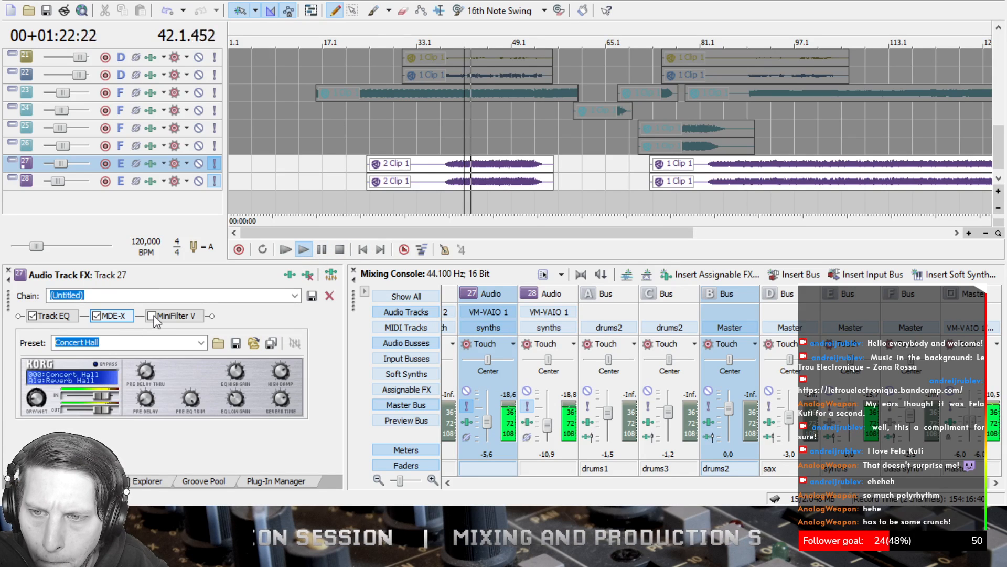
{"action": "left_click", "coordinate": [153, 316]}
{"action": "left_click", "coordinate": [171, 316]}
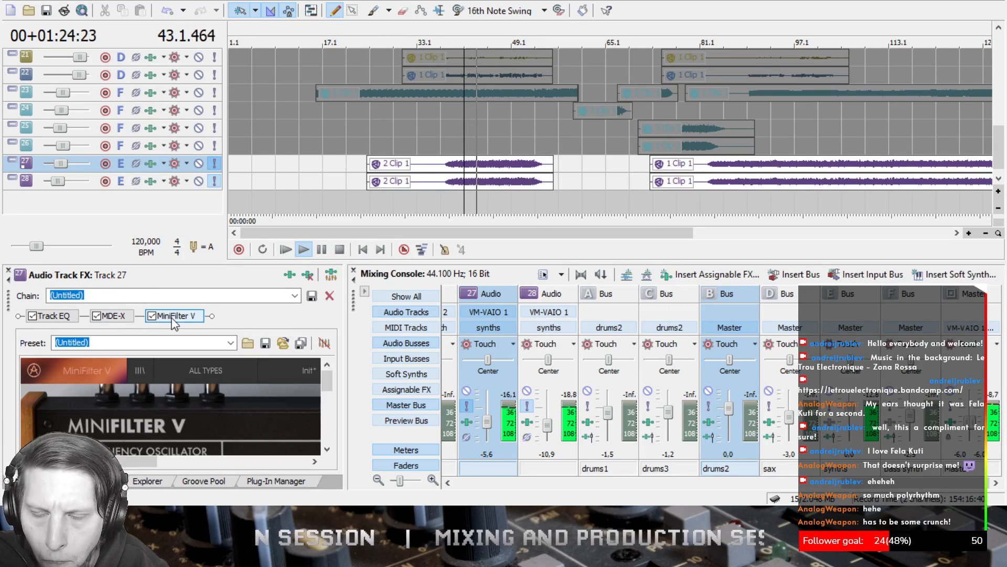
- Open track 28's effects chain and examine the settings of its MiniFilter V and second MDE-X
{"action": "left_click", "coordinate": [150, 182]}
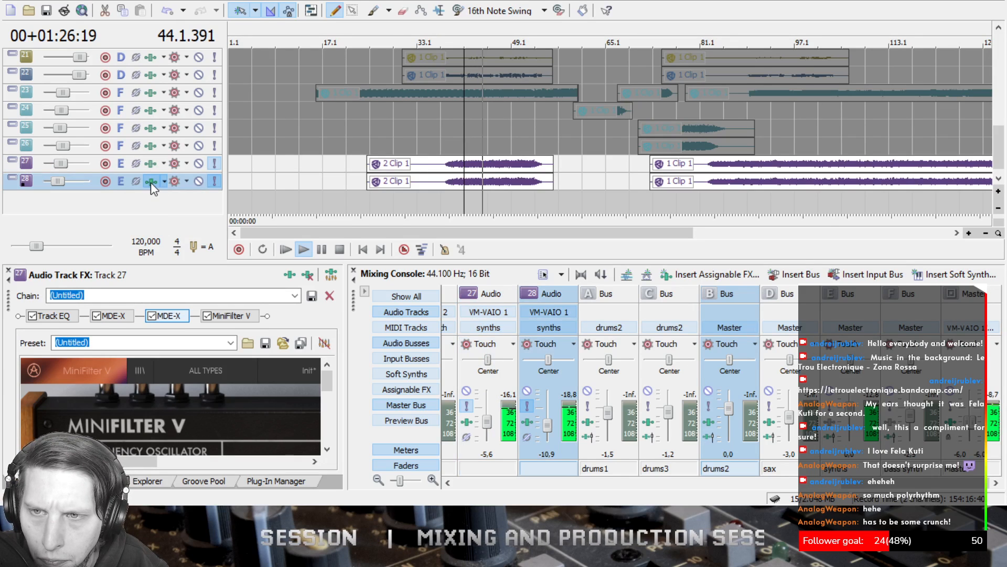
{"action": "left_click", "coordinate": [228, 316]}
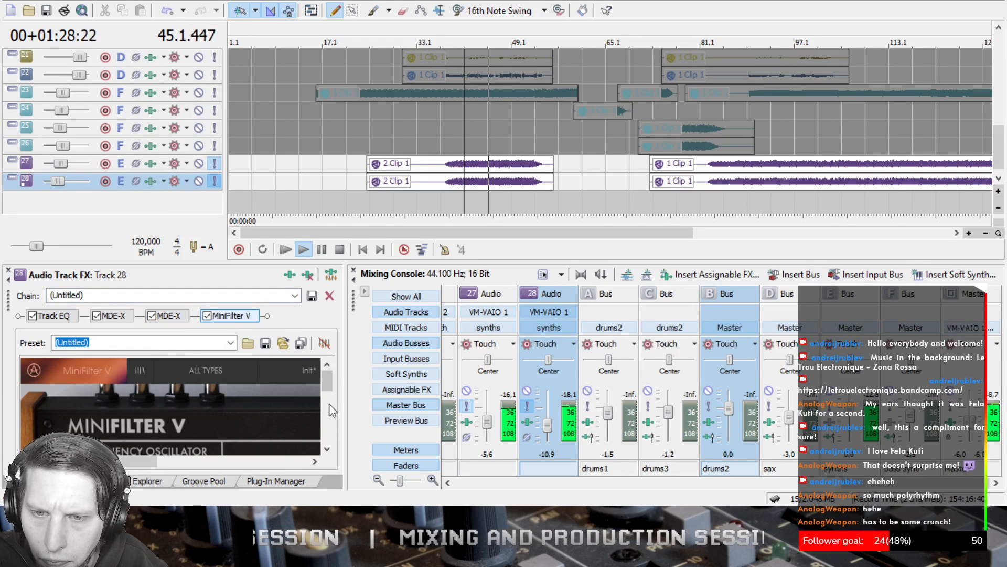
{"action": "left_click", "coordinate": [330, 413]}
{"action": "scroll", "coordinate": [272, 428], "scroll_direction": "down", "scroll_amount": 1}
{"action": "left_click_drag", "start_coordinate": [115, 462], "coordinate": [178, 464]}
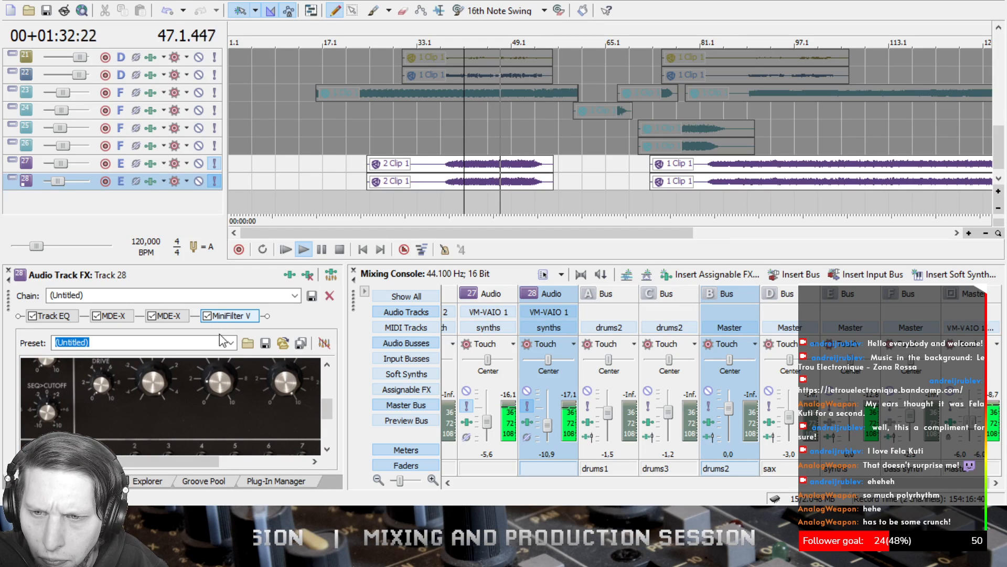
{"action": "left_click", "coordinate": [167, 315]}
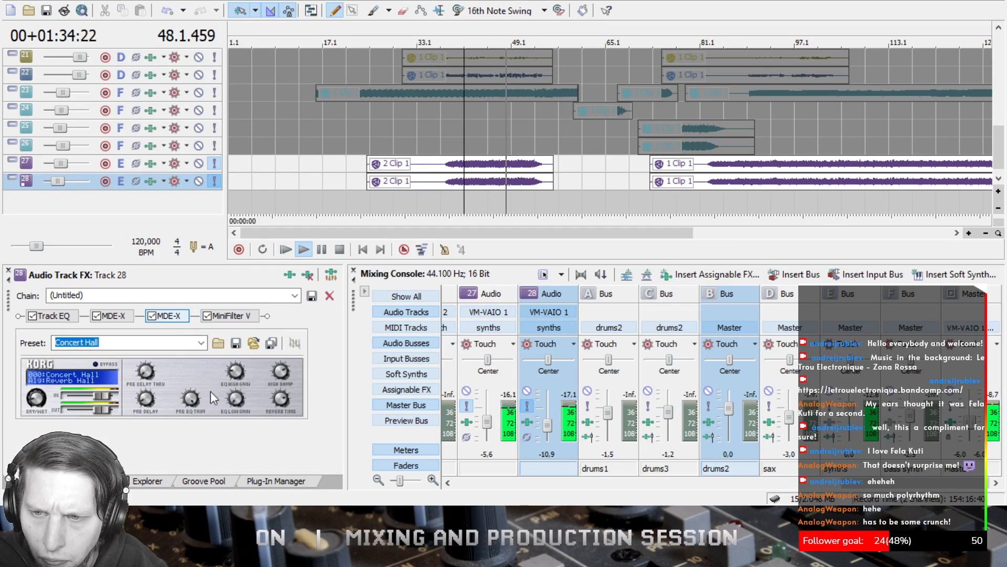
- Adjust the Point knob of track 28's first MDE-X exciter/enhancer, pausing and resuming playback
{"action": "left_click", "coordinate": [112, 316]}
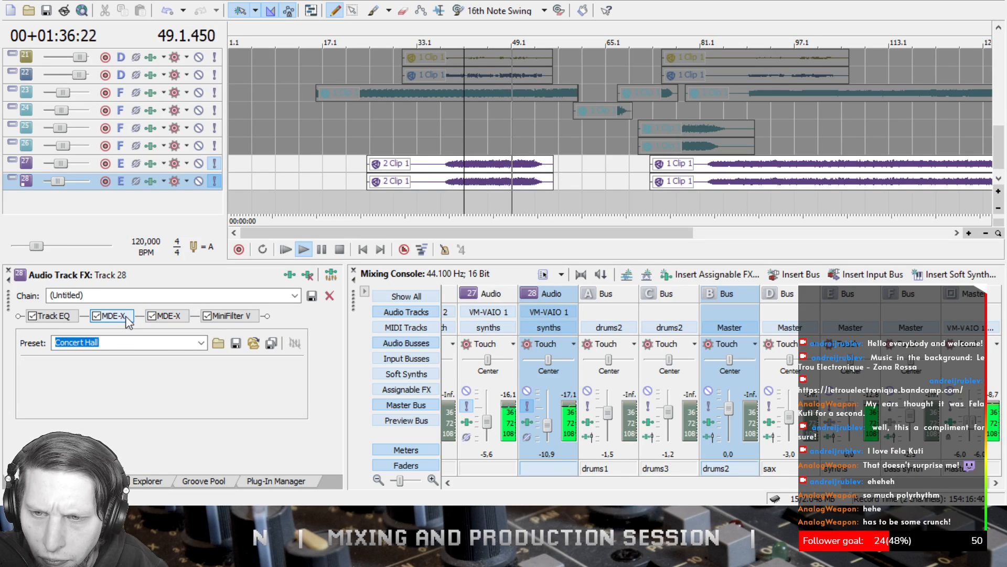
{"action": "mouse_move", "coordinate": [217, 379]}
{"action": "left_mouse_down"}
{"action": "mouse_move", "coordinate": [216, 354]}
{"action": "mouse_move", "coordinate": [217, 371]}
{"action": "left_mouse_up"}
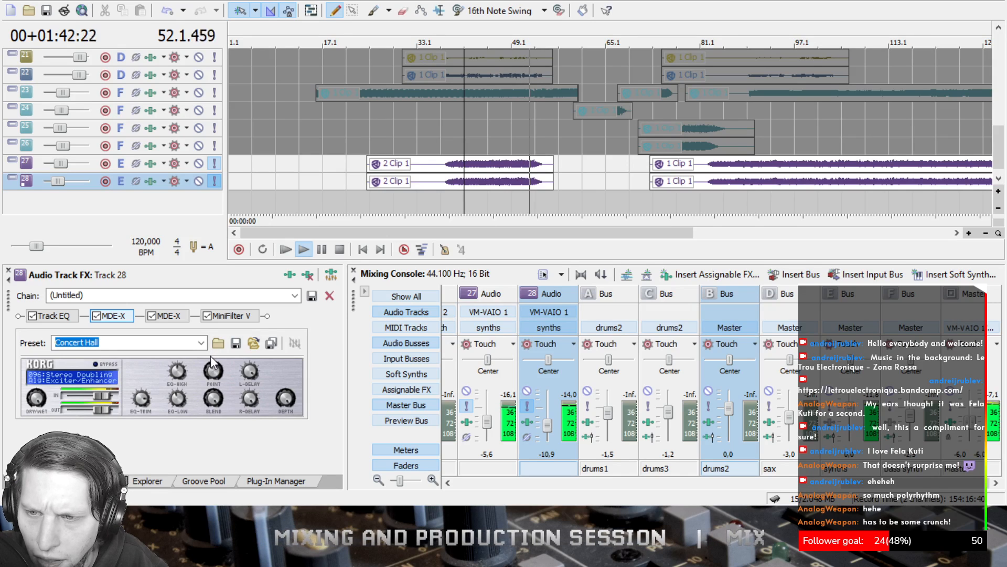
{"action": "left_click", "coordinate": [321, 249]}
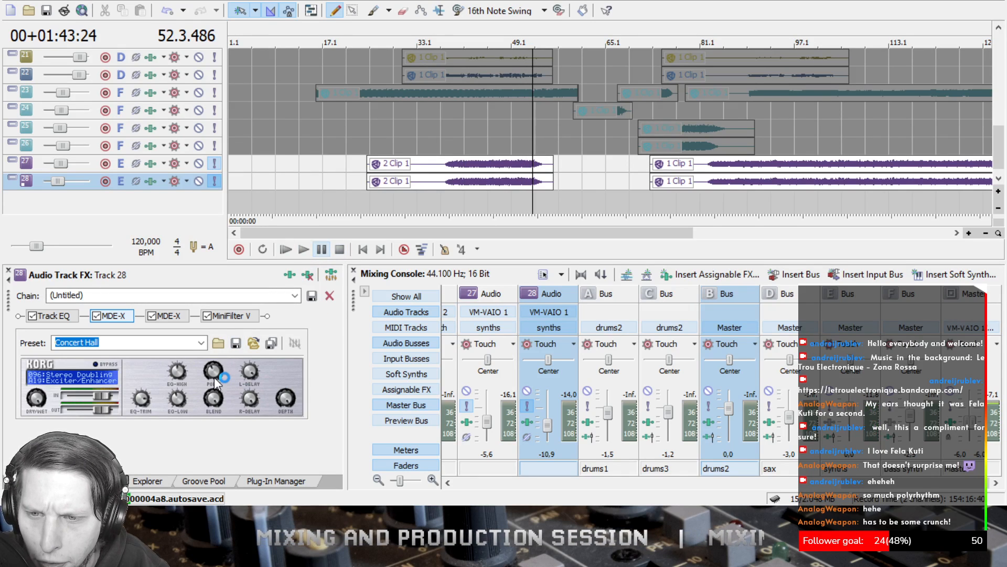
{"action": "mouse_move", "coordinate": [214, 376]}
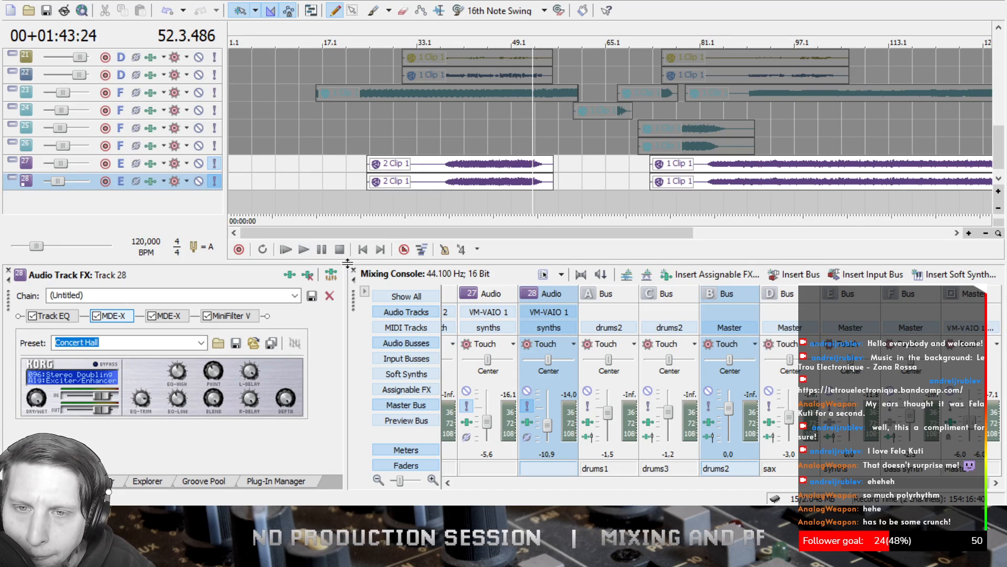
{"action": "left_click", "coordinate": [304, 248]}
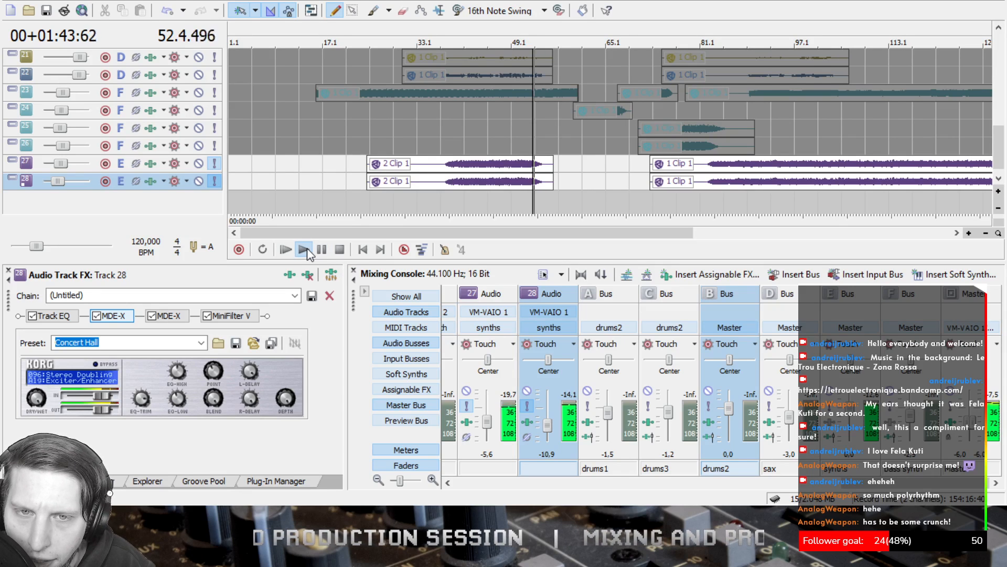
- Replay the synths from 41.1, adjust the Blend knob of track 28's first MDE-X, and check its second MDE-X
{"action": "left_click", "coordinate": [464, 200]}
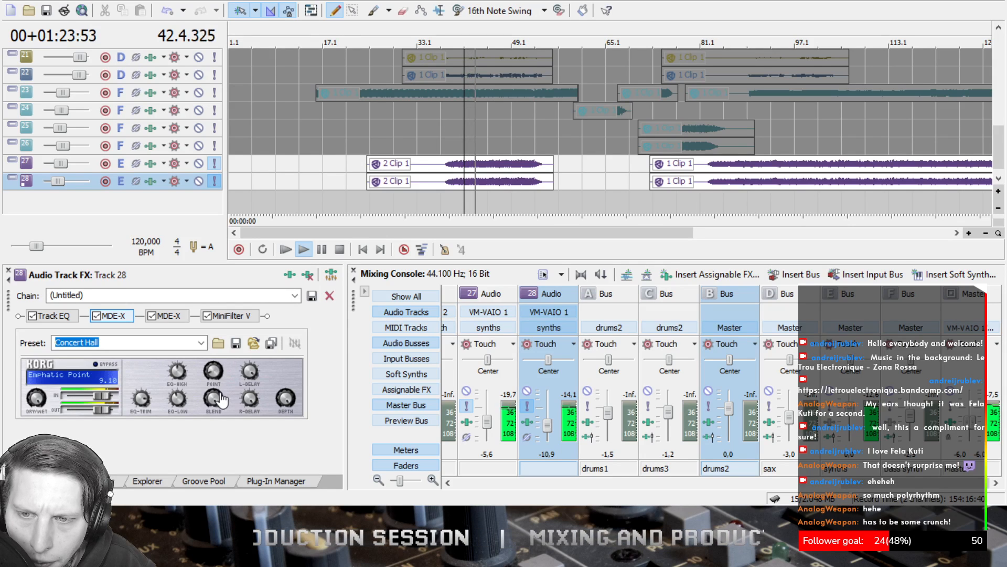
{"action": "left_click_drag", "start_coordinate": [222, 400], "coordinate": [218, 393]}
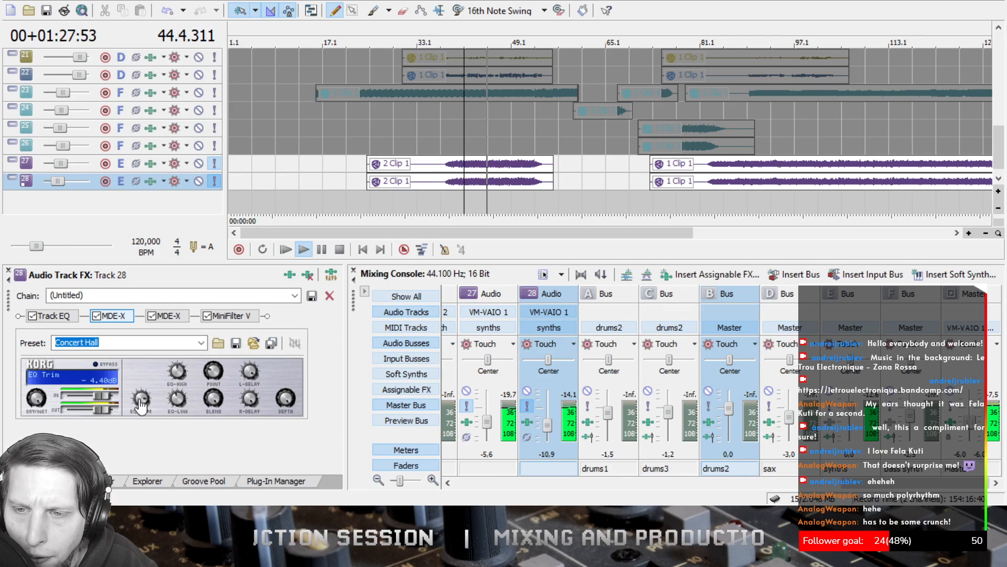
{"action": "left_click", "coordinate": [170, 315]}
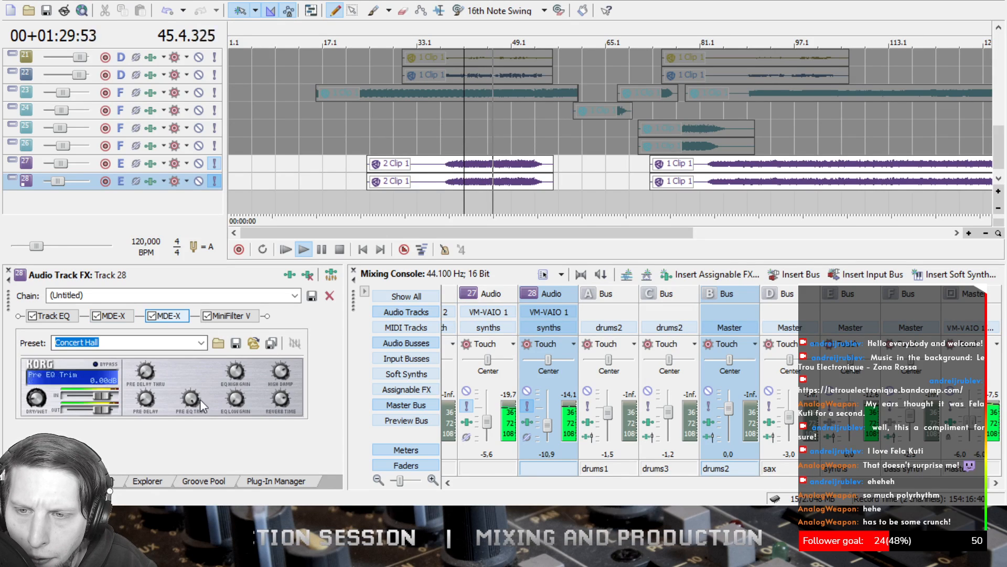
- Set the low shelf band in track 28's Track EQ to 360 Hz and give it a steeper rolloff
{"action": "left_click", "coordinate": [74, 315]}
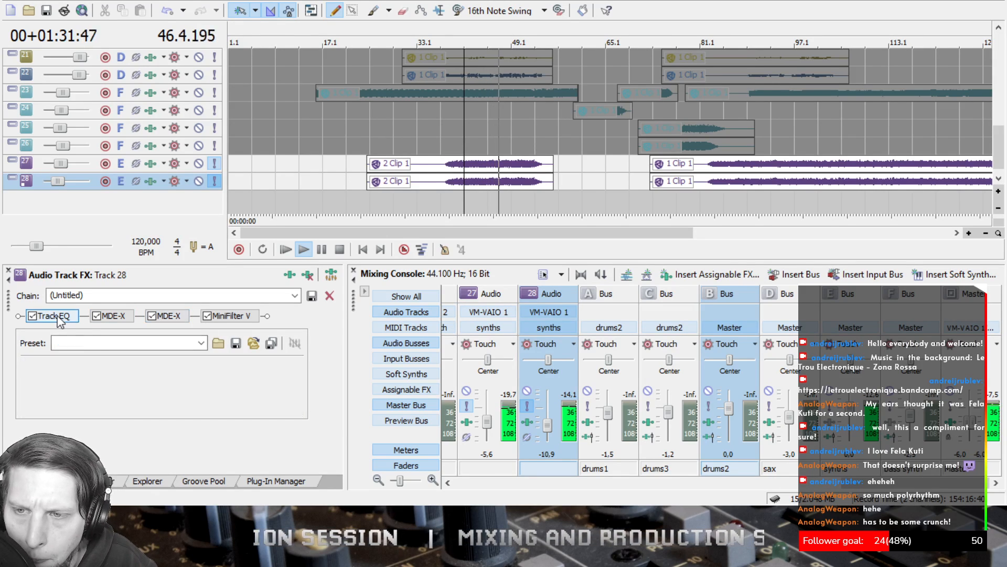
{"action": "scroll", "coordinate": [313, 426], "scroll_direction": "down", "scroll_amount": 1}
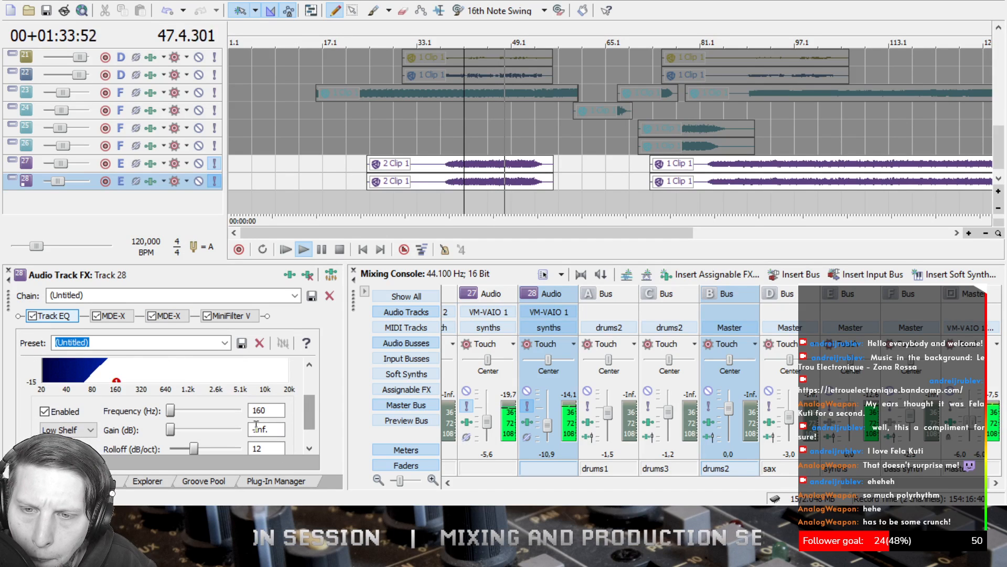
{"action": "scroll", "coordinate": [307, 422], "scroll_direction": "down", "scroll_amount": 1}
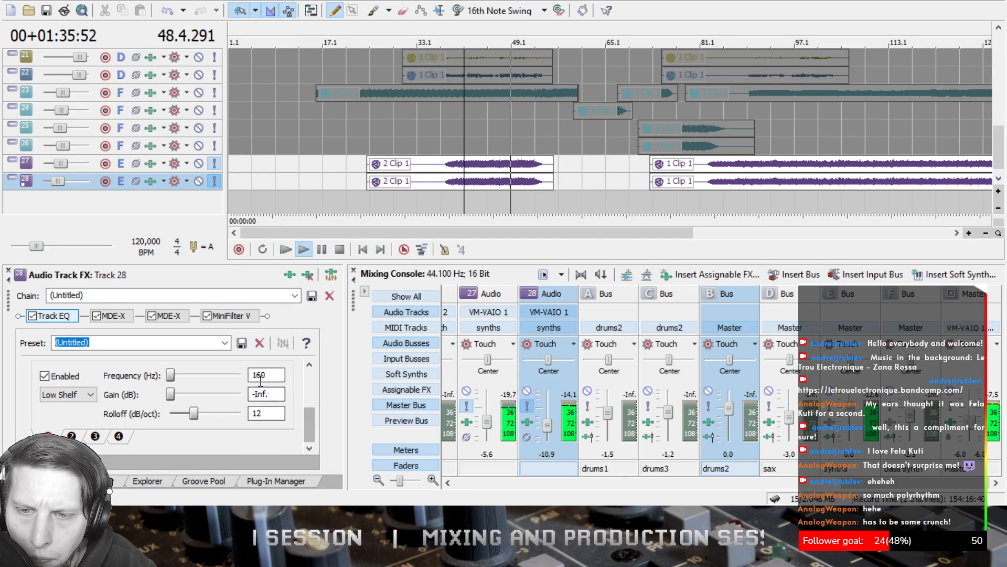
{"action": "left_click_drag", "start_coordinate": [262, 375], "coordinate": [246, 374]}
{"action": "type", "text": "36"}
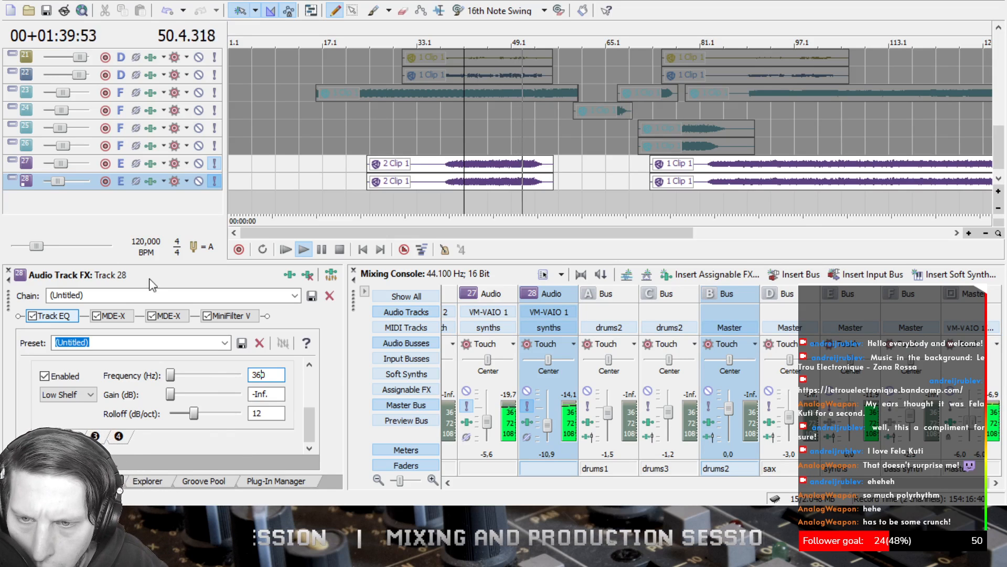
{"action": "left_click", "coordinate": [271, 398]}
{"action": "left_click_drag", "start_coordinate": [195, 420], "coordinate": [218, 414]}
{"action": "left_click_drag", "start_coordinate": [311, 421], "coordinate": [311, 396]}
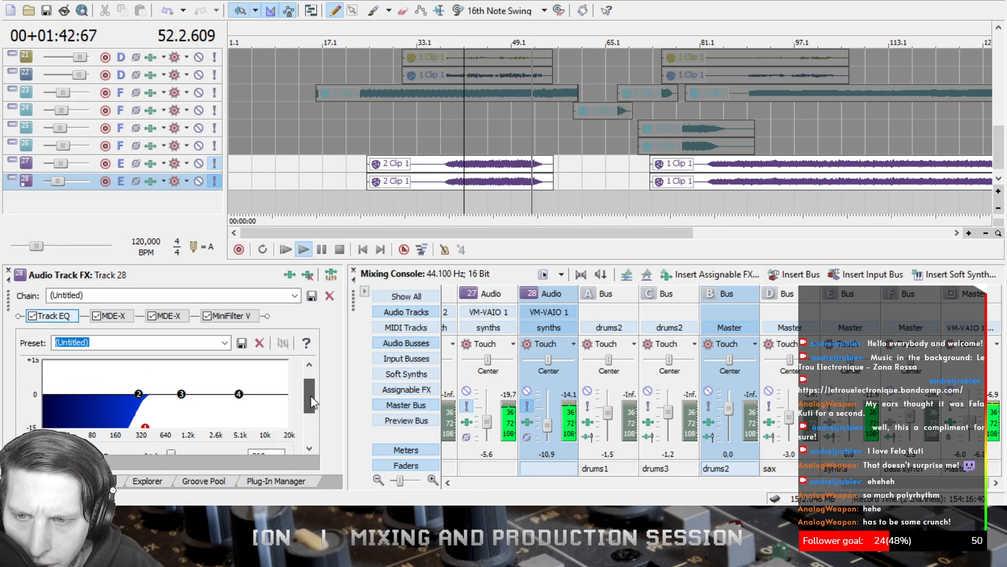
- Unsolo tracks 27 and 28, save the project, and listen to the full mix from 37.1
{"action": "left_click", "coordinate": [215, 181]}
{"action": "left_click", "coordinate": [215, 168]}
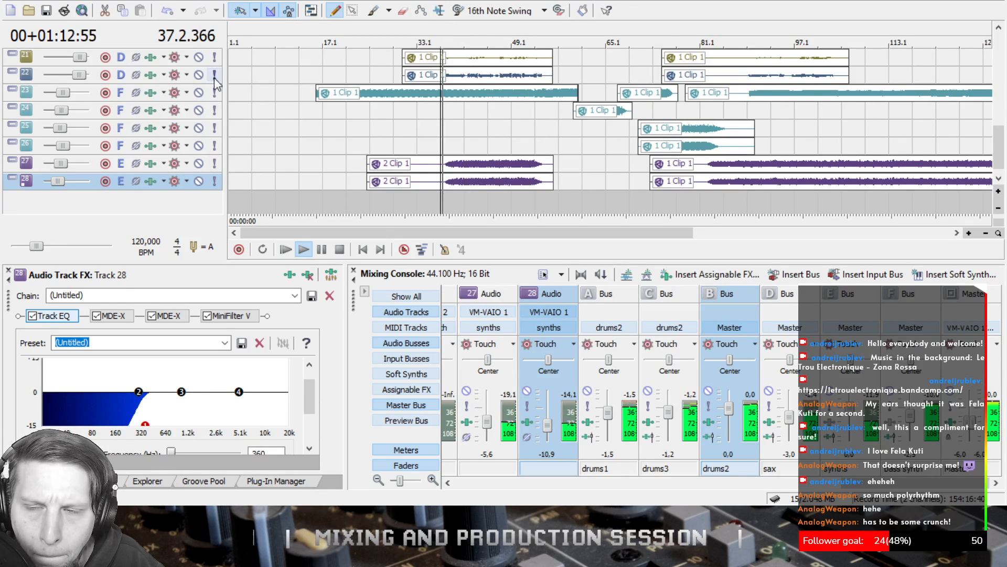
{"action": "key", "text": "ctrl+s"}
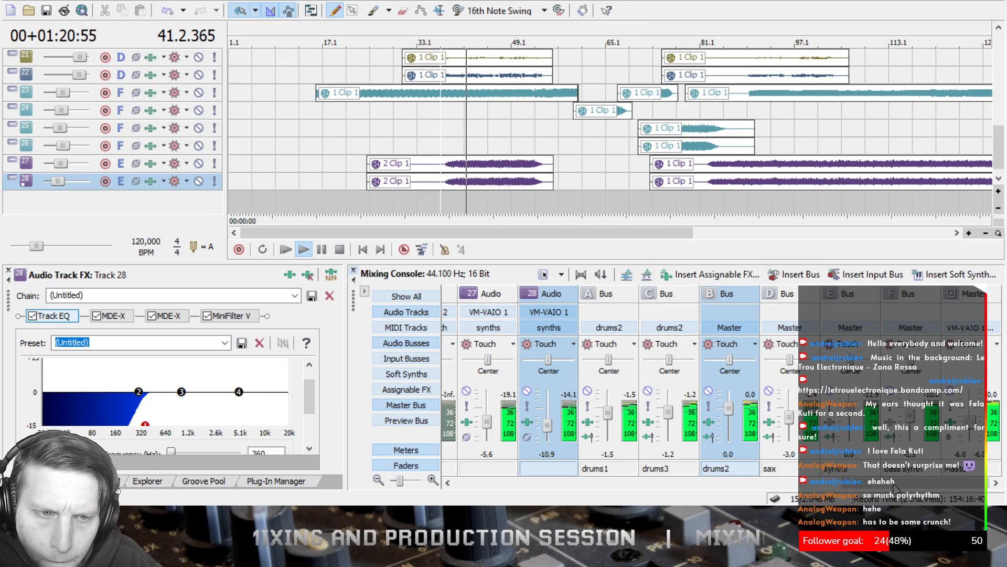
{"action": "left_click", "coordinate": [340, 249]}
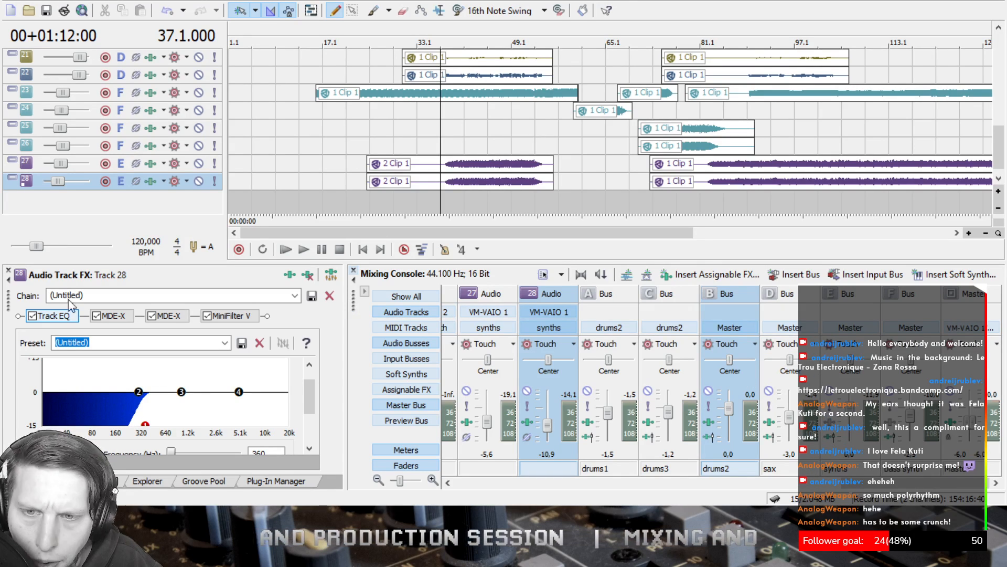
- Expand tracks 27 and 28 to show their full controls and volume envelopes
{"action": "left_click", "coordinate": [176, 181]}
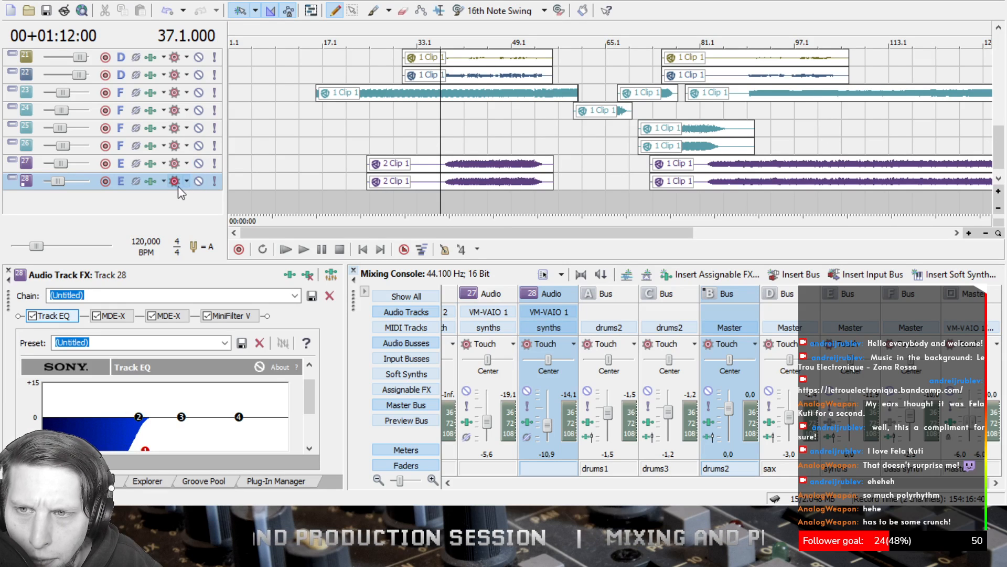
{"action": "left_click_drag", "start_coordinate": [181, 190], "coordinate": [188, 222]}
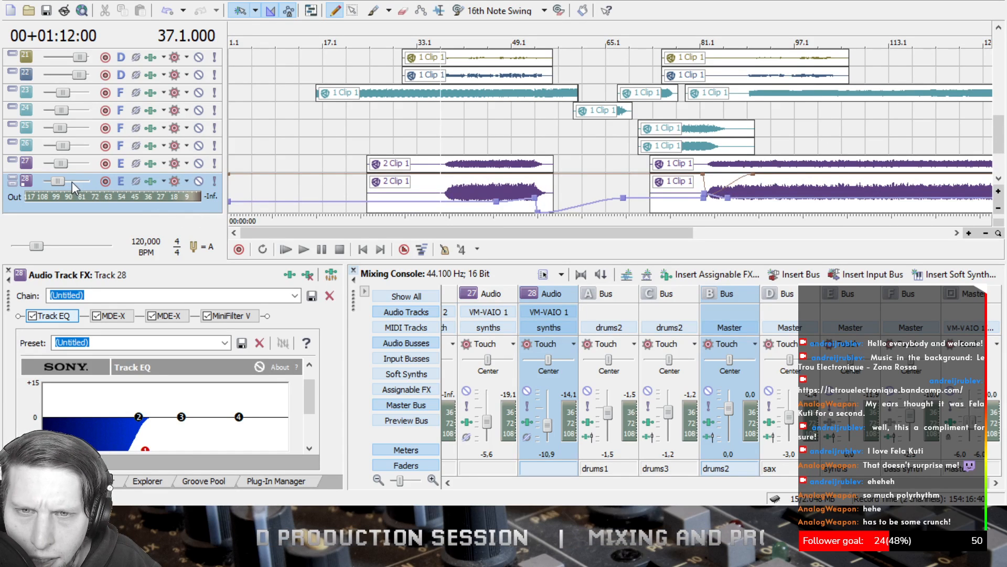
{"action": "left_click", "coordinate": [11, 161]}
{"action": "left_click_drag", "start_coordinate": [998, 120], "coordinate": [999, 135]}
{"action": "left_click_drag", "start_coordinate": [107, 175], "coordinate": [113, 214]}
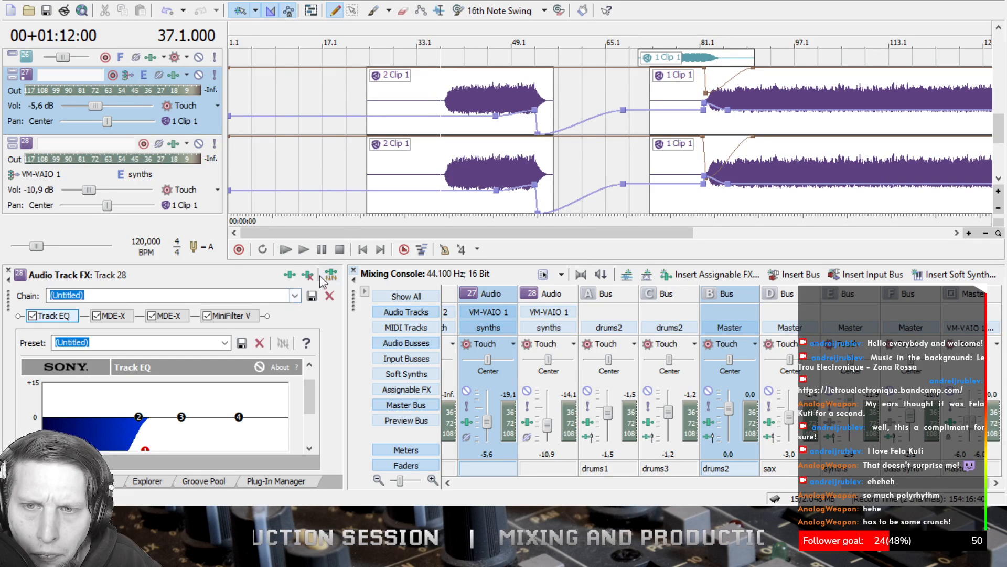
- During playback, set the high shelf band in the synths bus's Track EQ to 4,182 Hz with 2.1 dB gain, and save the project
{"action": "left_click", "coordinate": [304, 249]}
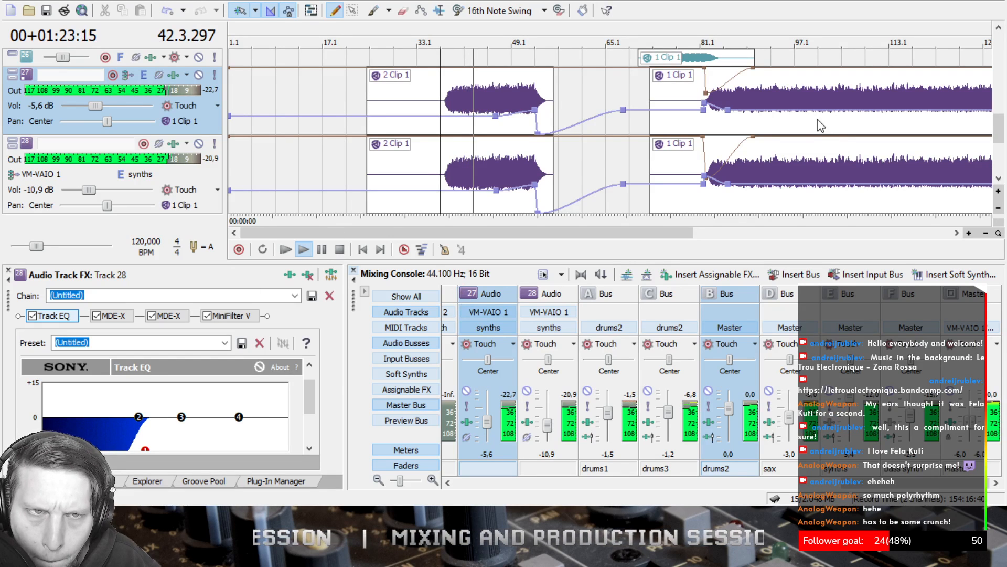
{"action": "left_click", "coordinate": [829, 421]}
{"action": "scroll", "coordinate": [299, 424], "scroll_direction": "down", "scroll_amount": 3}
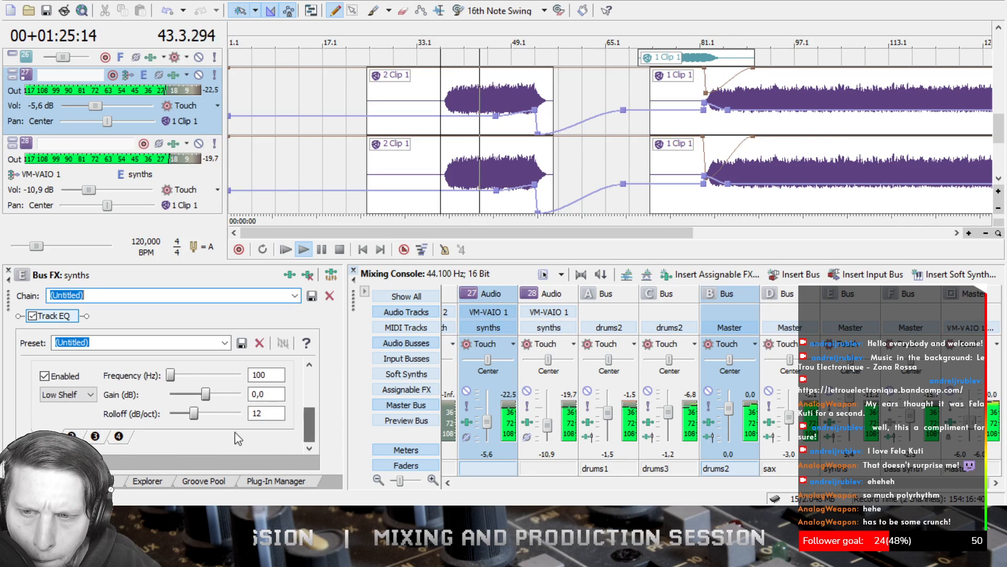
{"action": "left_click", "coordinate": [119, 436]}
{"action": "left_click_drag", "start_coordinate": [206, 395], "coordinate": [187, 375]}
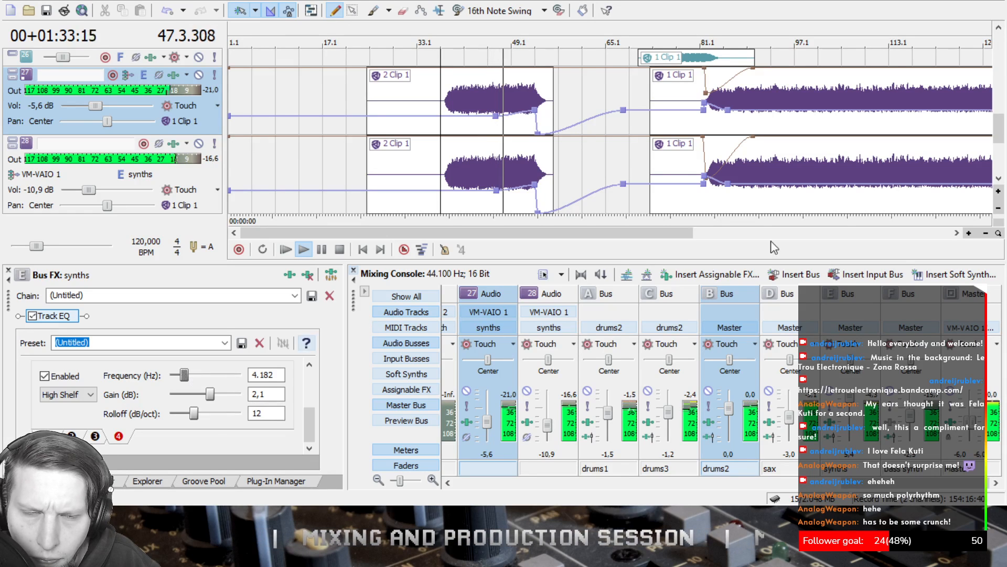
{"action": "mouse_move", "coordinate": [999, 128]}
{"action": "left_mouse_down"}
{"action": "mouse_move", "coordinate": [1002, 108]}
{"action": "mouse_move", "coordinate": [1005, 136]}
{"action": "left_mouse_up"}
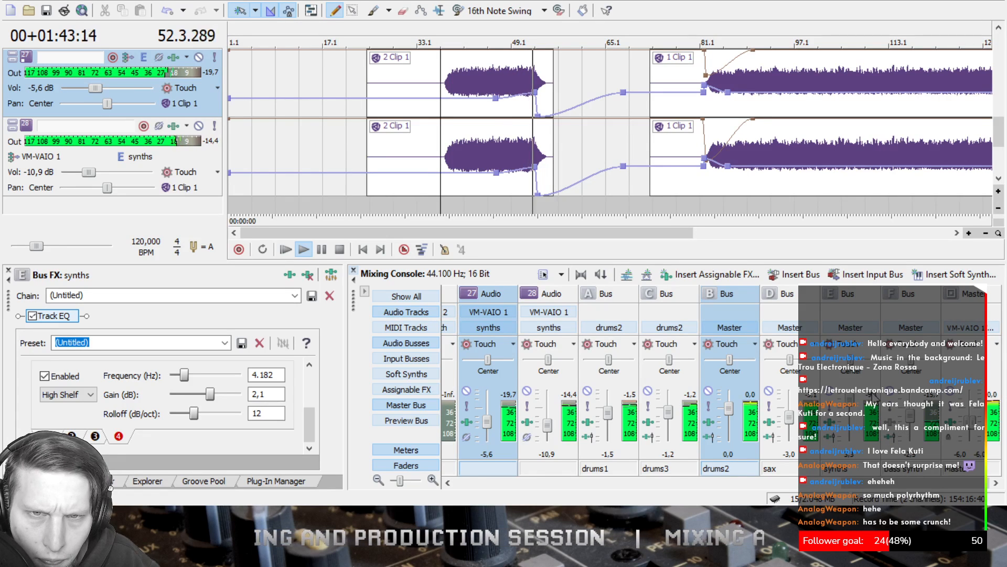
{"action": "key", "text": "ctrl+s"}
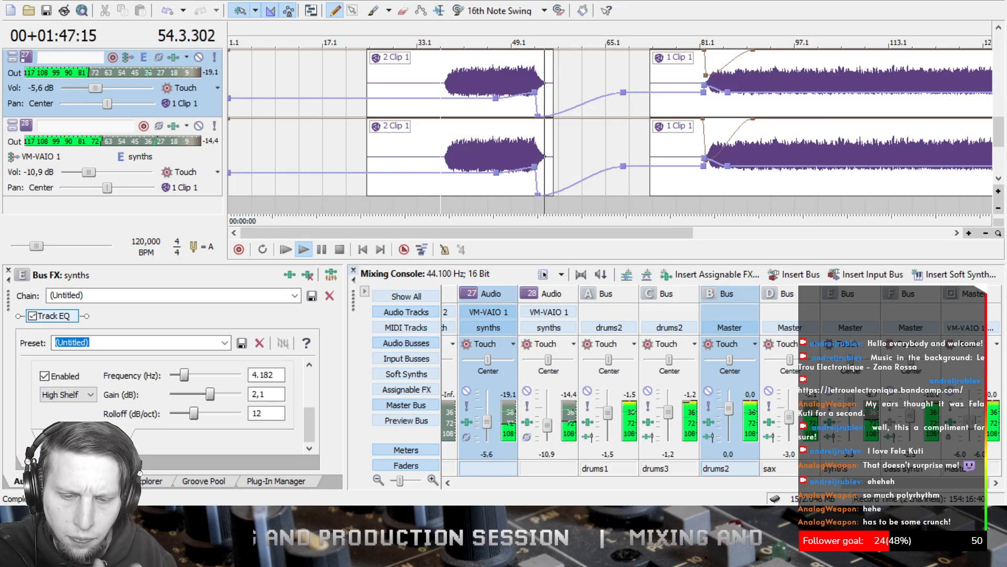
- Stop playback, expand track 24 (bass synth) to show its volume envelope, and play from 61.1
{"action": "left_click_drag", "start_coordinate": [524, 235], "coordinate": [596, 243]}
{"action": "mouse_move", "coordinate": [1000, 137]}
{"action": "left_mouse_down"}
{"action": "mouse_move", "coordinate": [1004, 90]}
{"action": "mouse_move", "coordinate": [1005, 137]}
{"action": "left_mouse_up"}
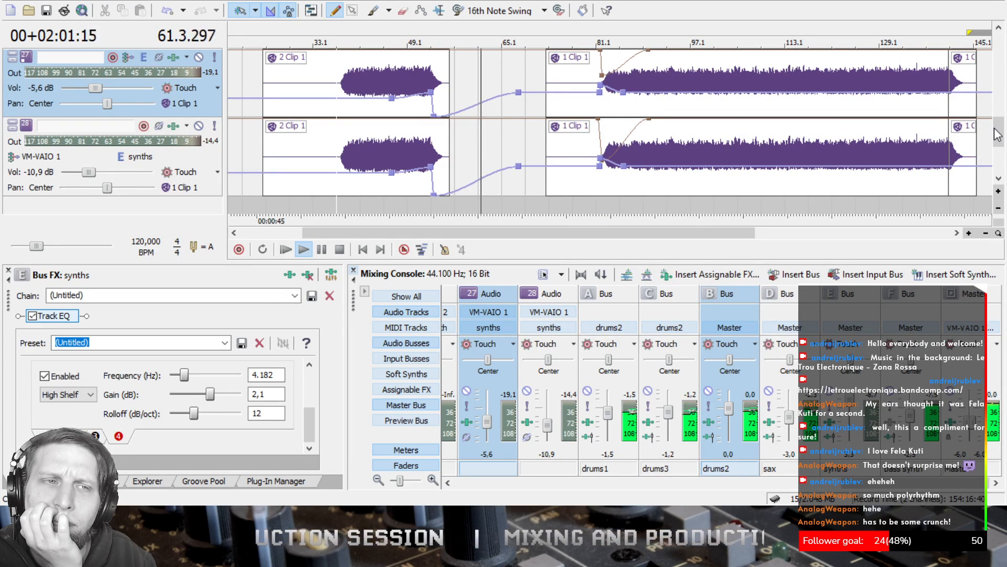
{"action": "left_click_drag", "start_coordinate": [1000, 139], "coordinate": [1001, 53]}
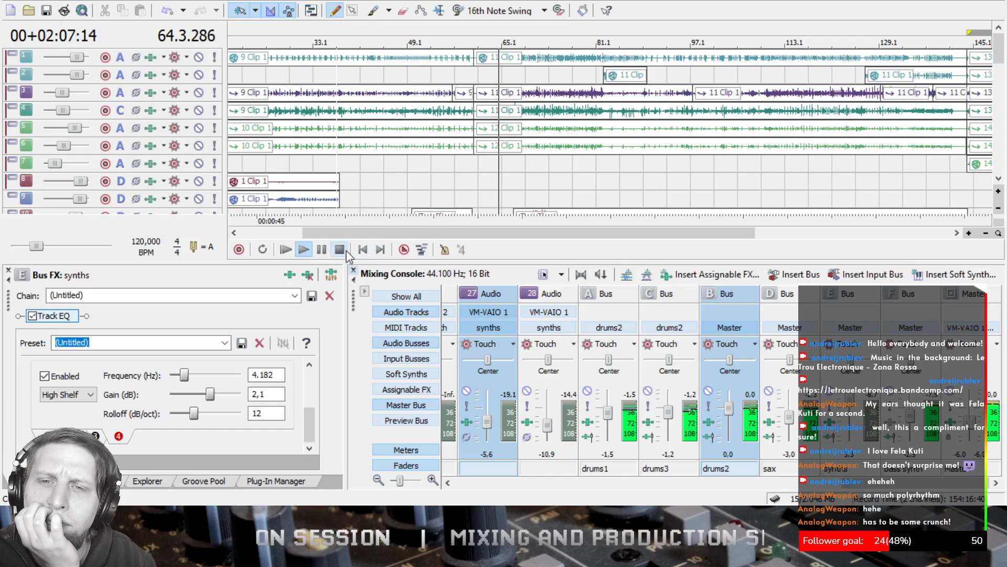
{"action": "key", "text": "space"}
{"action": "left_click_drag", "start_coordinate": [1001, 60], "coordinate": [1005, 127]}
{"action": "left_click", "coordinate": [12, 90]}
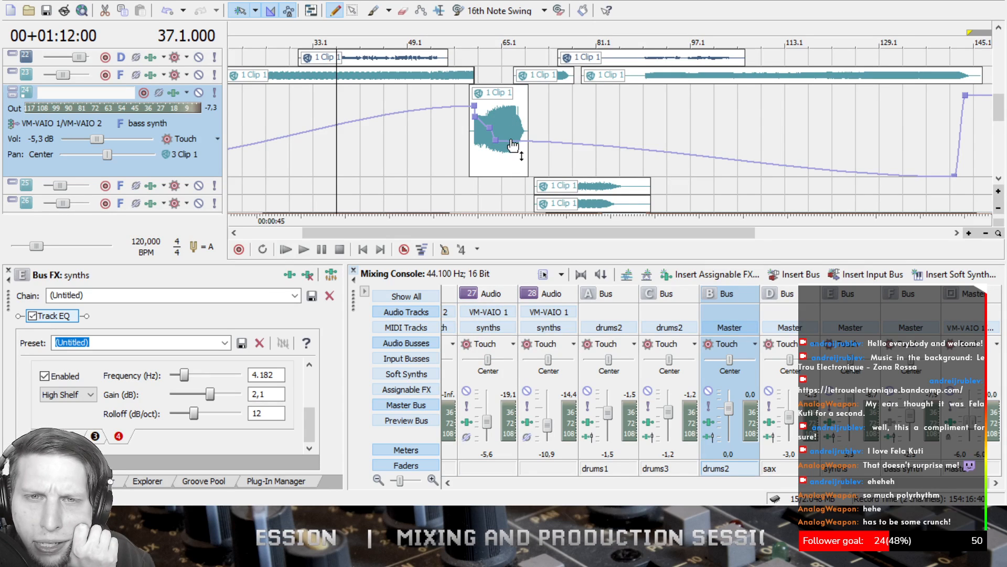
{"action": "left_click", "coordinate": [477, 34]}
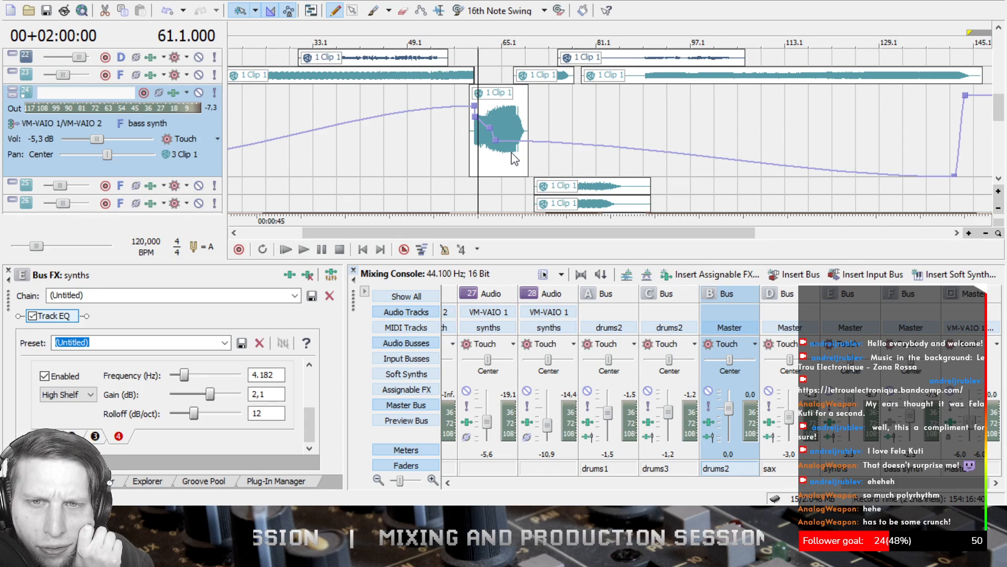
{"action": "key", "text": "space"}
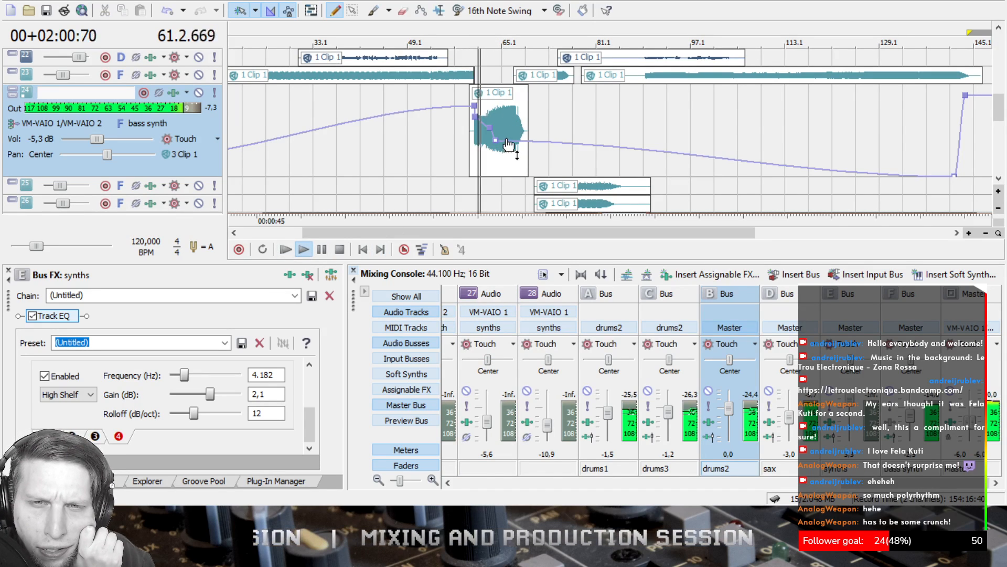
- Add a volume envelope point near 63.1 on track 24's bass synth clip and raise the envelope from about 64.1 onward
{"action": "left_click_drag", "start_coordinate": [509, 145], "coordinate": [509, 150]}
{"action": "left_click", "coordinate": [498, 131]}
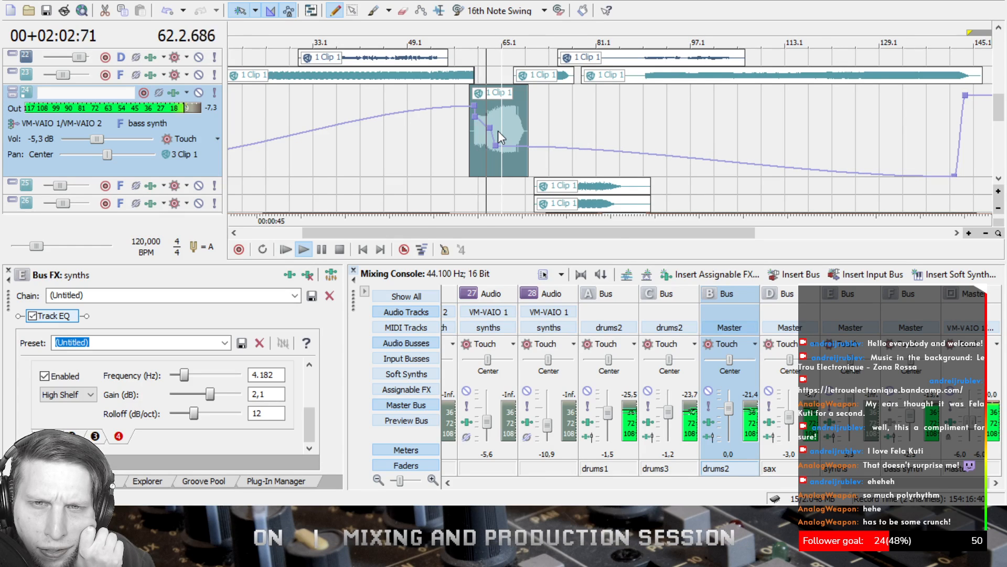
{"action": "scroll", "coordinate": [498, 130], "scroll_direction": "up", "scroll_amount": 4}
{"action": "double_click", "coordinate": [510, 127]}
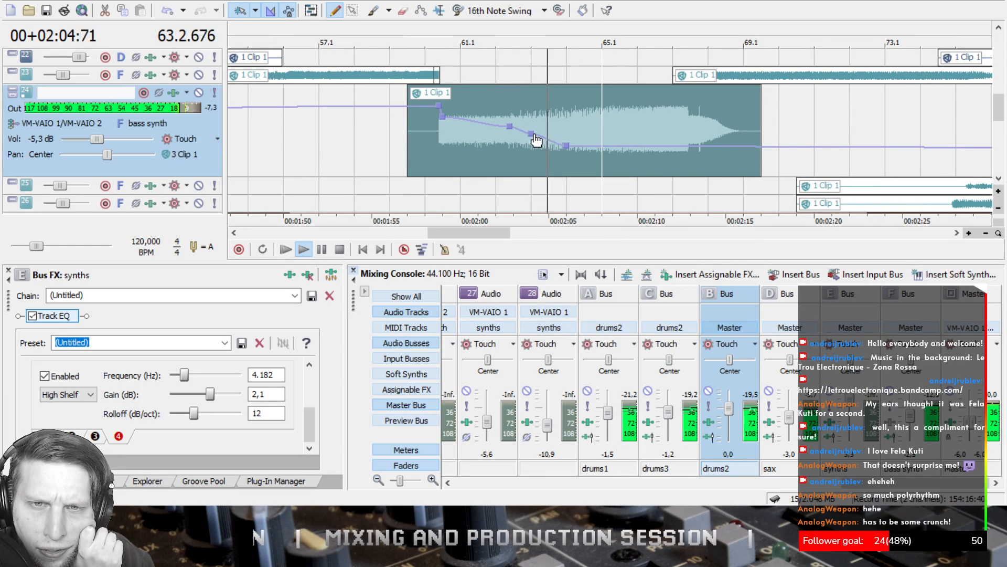
{"action": "left_click_drag", "start_coordinate": [600, 147], "coordinate": [622, 152]}
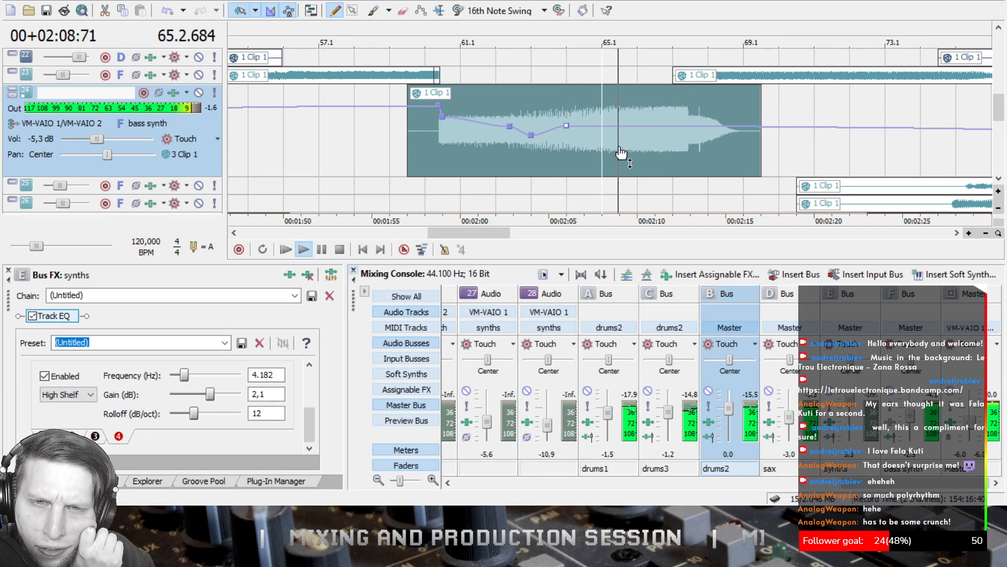
{"action": "left_click_drag", "start_coordinate": [535, 144], "coordinate": [535, 137]}
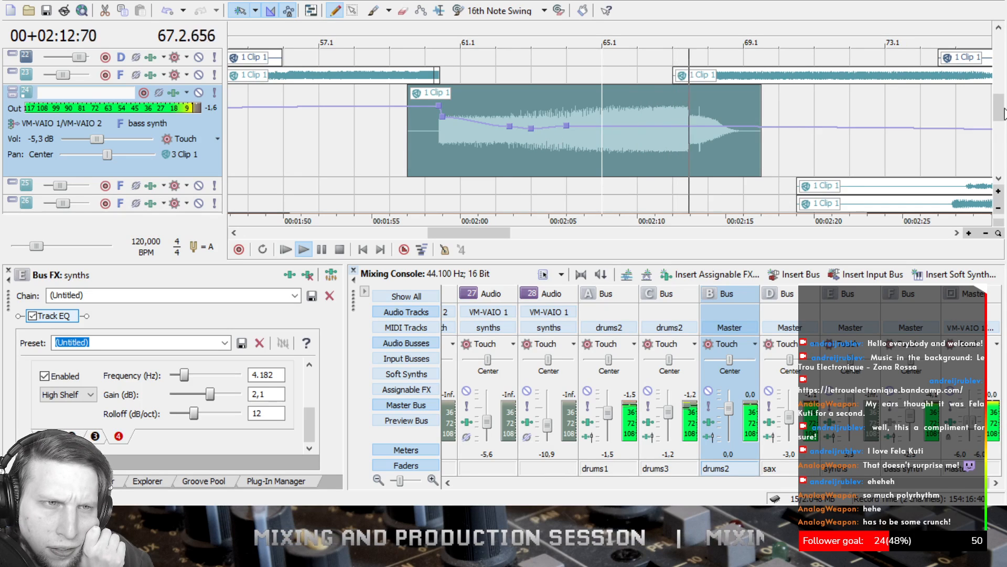
- Play from 65.1 and examine track 4's drum waveform and the synth tracks in the following section
{"action": "left_click_drag", "start_coordinate": [1004, 114], "coordinate": [1003, 53]}
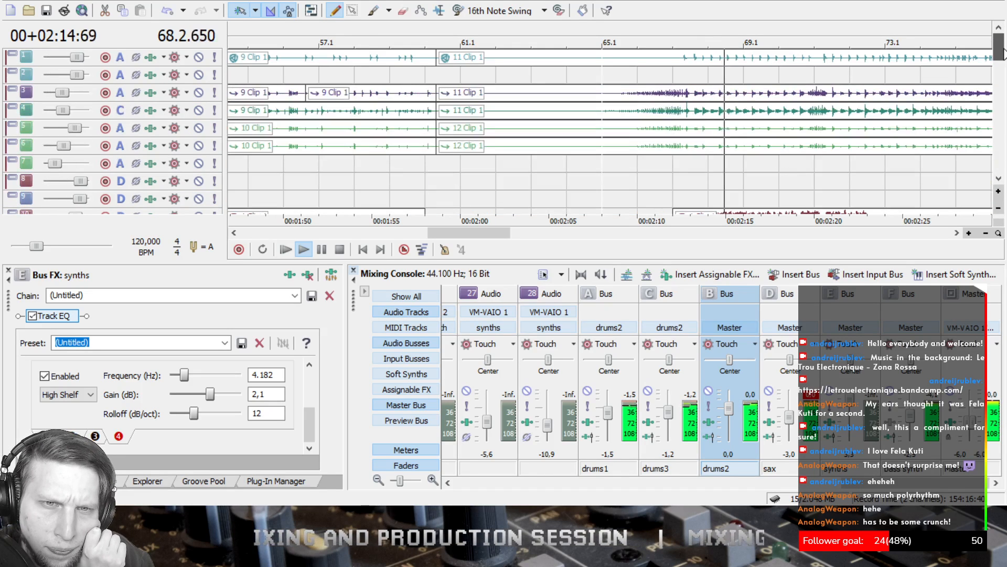
{"action": "left_click", "coordinate": [621, 36]}
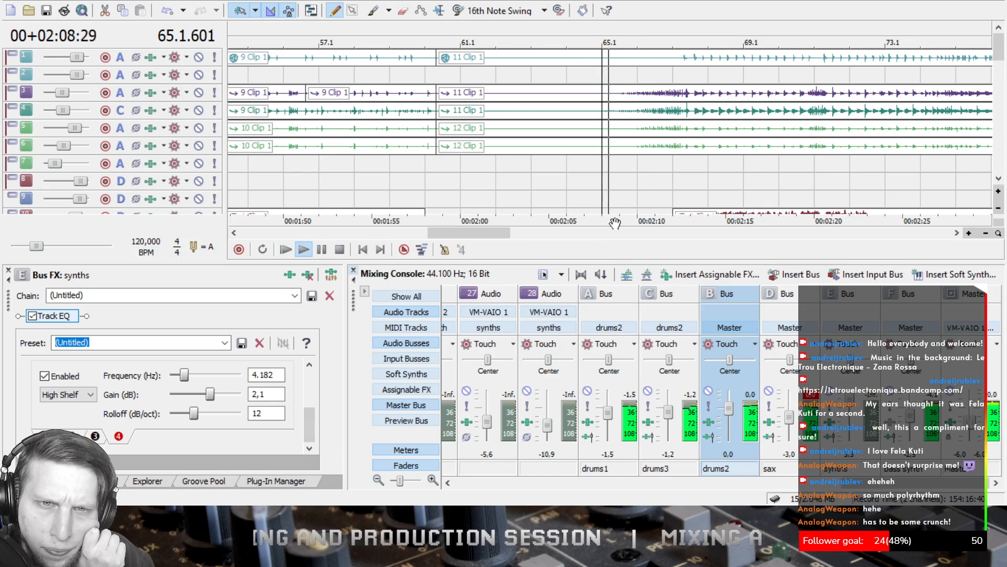
{"action": "left_click", "coordinate": [16, 107]}
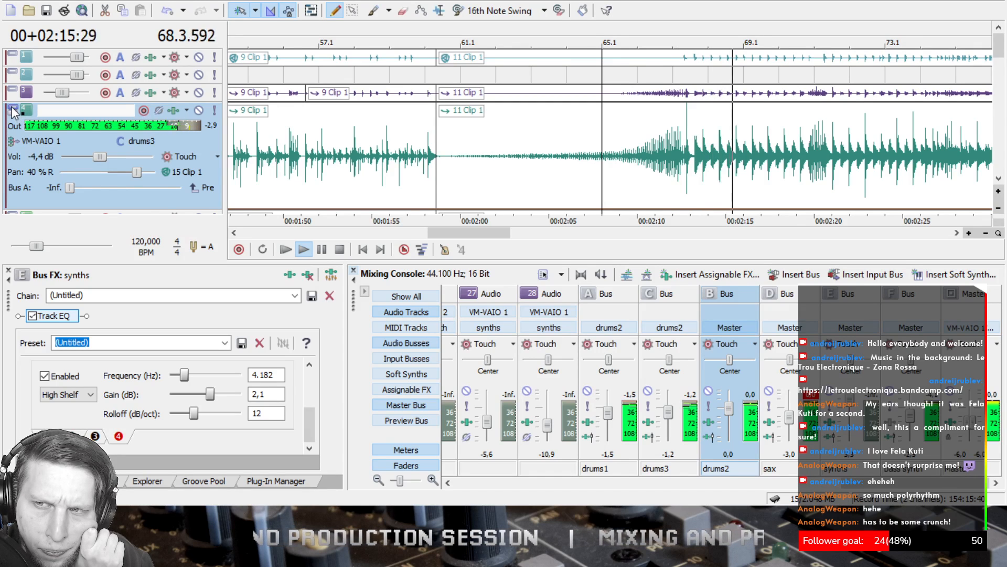
{"action": "left_click", "coordinate": [12, 111]}
{"action": "left_click_drag", "start_coordinate": [473, 233], "coordinate": [484, 233]}
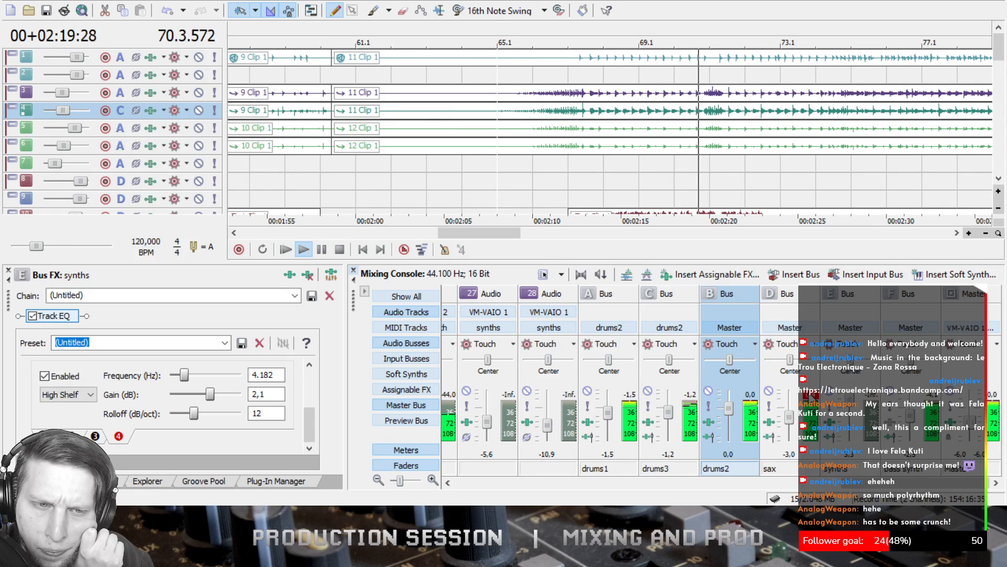
{"action": "left_click_drag", "start_coordinate": [999, 45], "coordinate": [1003, 126]}
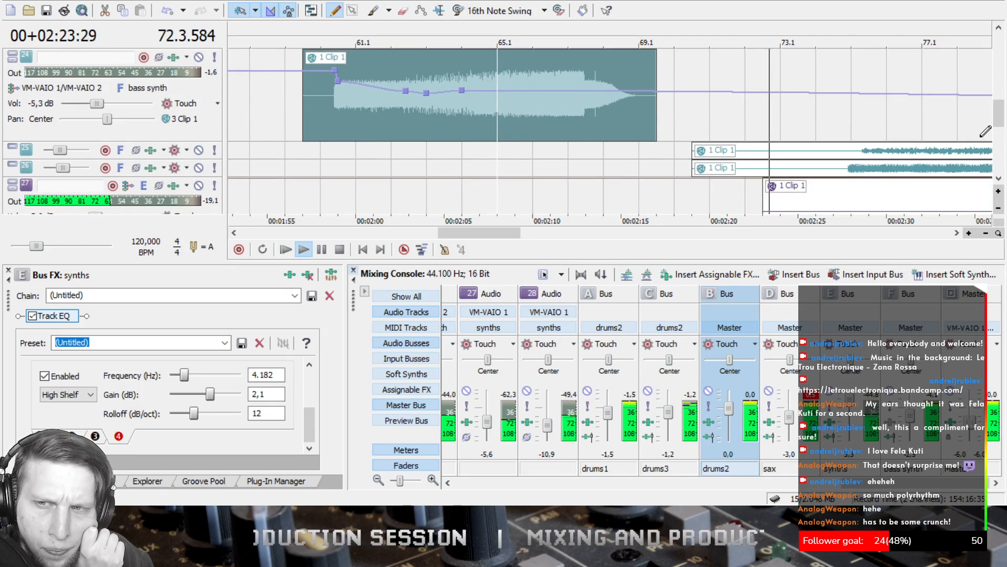
{"action": "left_click", "coordinate": [338, 250]}
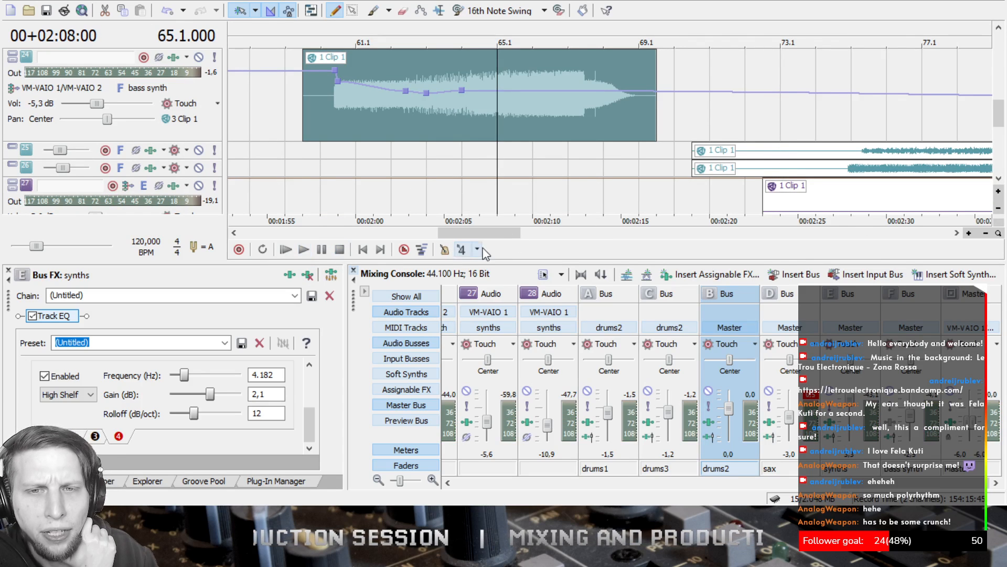
{"action": "left_click_drag", "start_coordinate": [499, 234], "coordinate": [528, 236]}
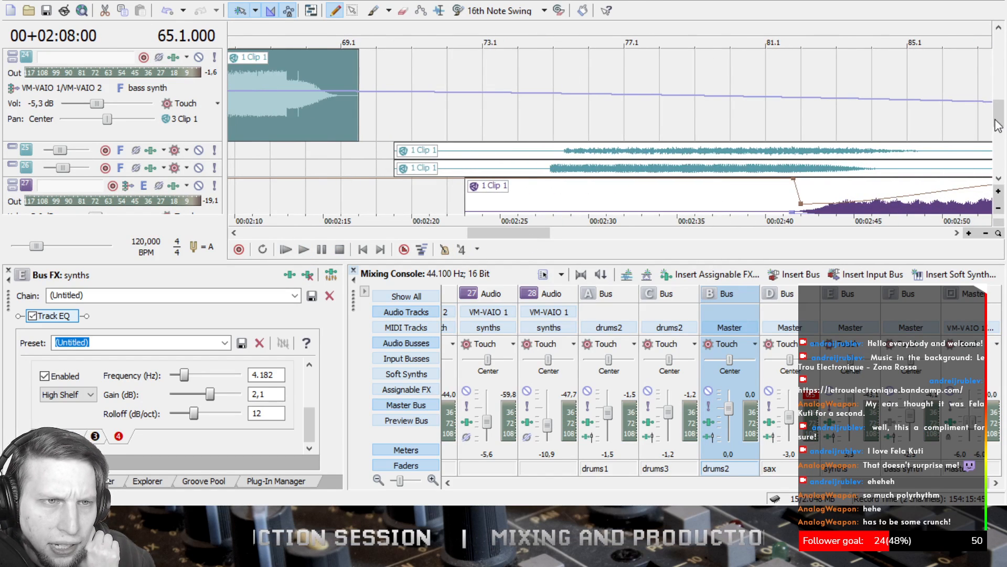
- Collapse tracks 24, 27 and 28 to hide their envelopes
{"action": "mouse_move", "coordinate": [1001, 121]}
{"action": "left_mouse_down"}
{"action": "mouse_move", "coordinate": [1004, 100]}
{"action": "mouse_move", "coordinate": [1005, 121]}
{"action": "left_mouse_up"}
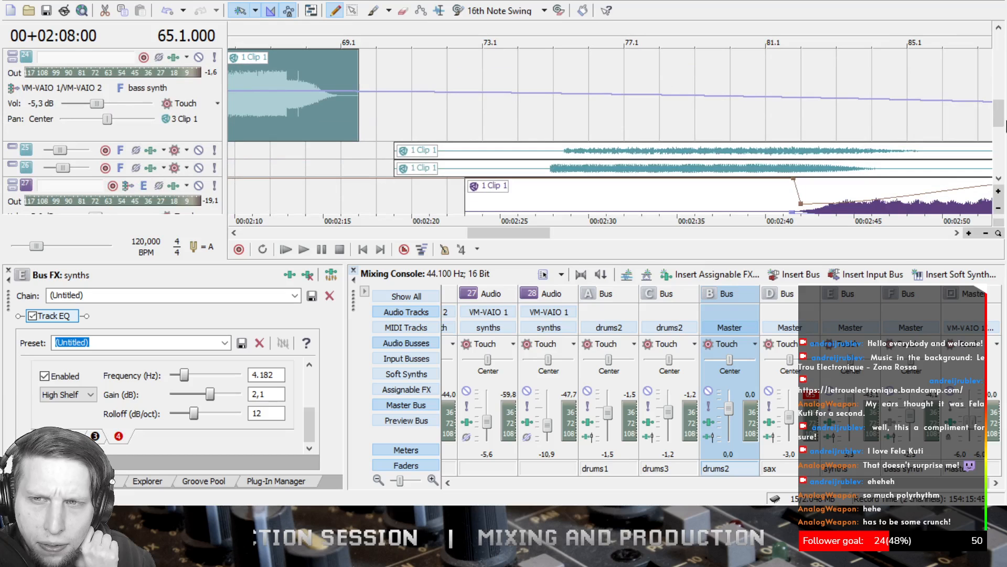
{"action": "left_click", "coordinate": [16, 55]}
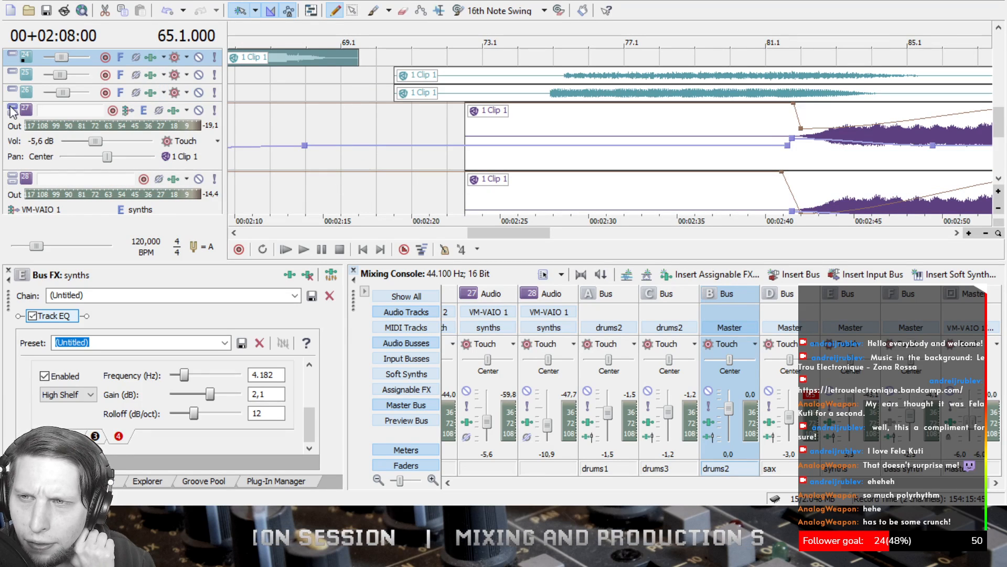
{"action": "left_click", "coordinate": [11, 109]}
{"action": "left_click", "coordinate": [12, 126]}
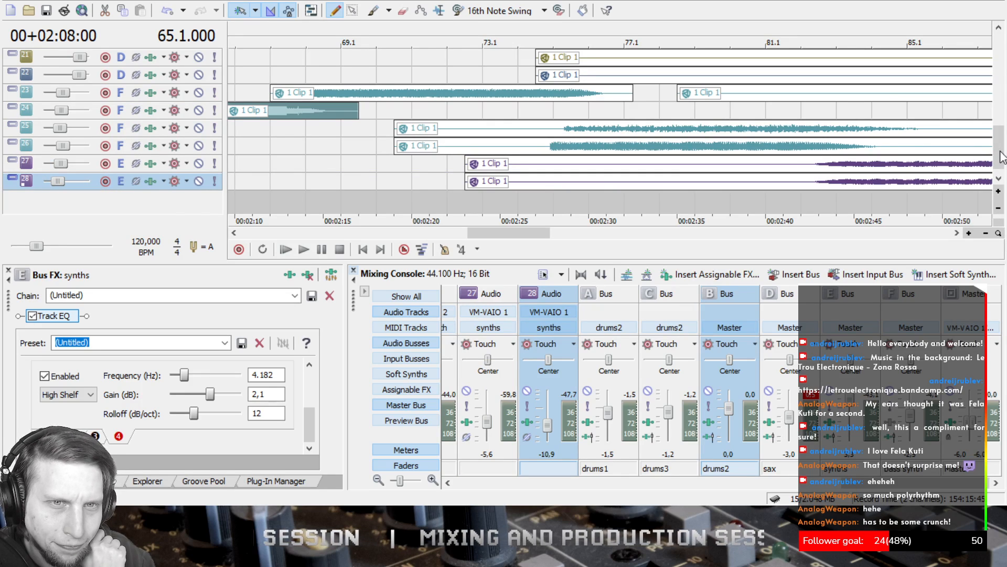
- Play from 67.1, slightly lower sax track 10's volume envelope between about bars 67.4 and 72, and collapse the track
{"action": "left_click_drag", "start_coordinate": [1002, 157], "coordinate": [1002, 140]}
{"action": "left_click_drag", "start_coordinate": [1001, 132], "coordinate": [999, 92]}
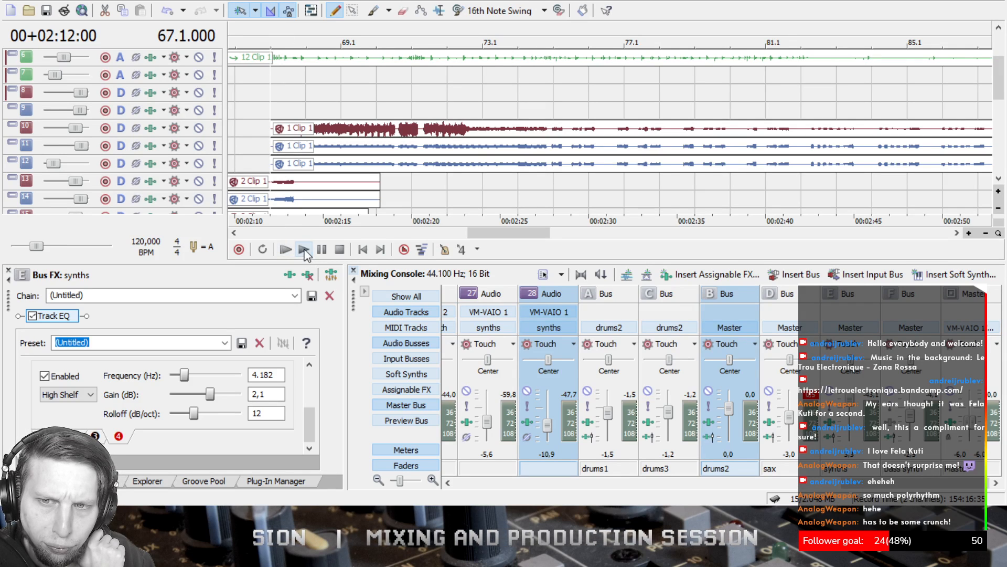
{"action": "left_click", "coordinate": [305, 251]}
{"action": "left_click", "coordinate": [13, 125]}
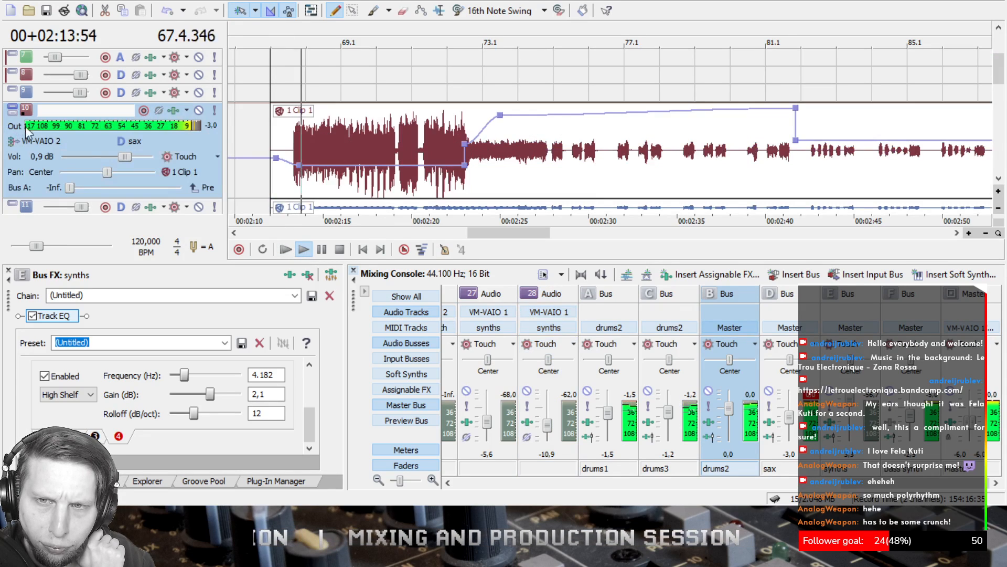
{"action": "left_click_drag", "start_coordinate": [357, 165], "coordinate": [356, 171]}
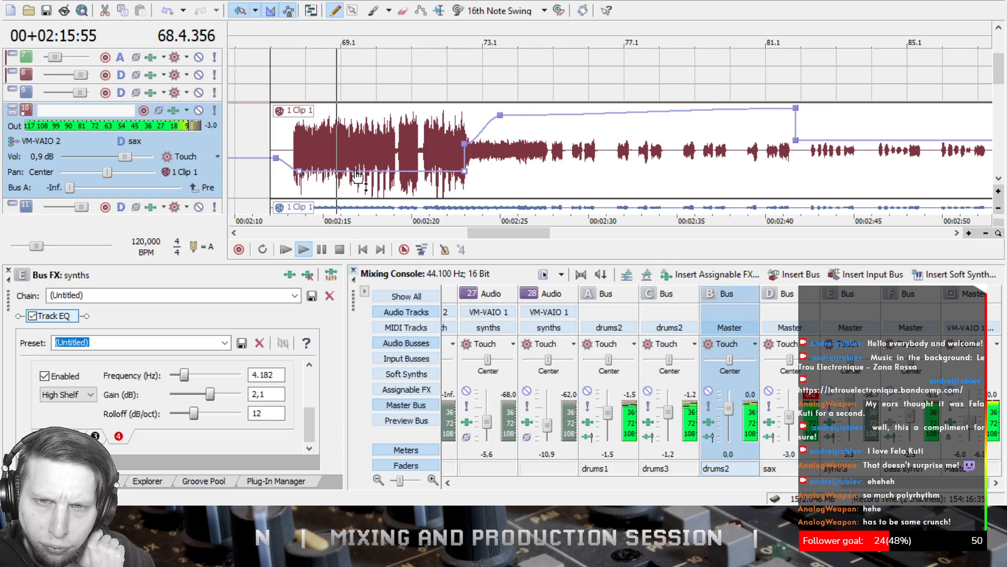
{"action": "left_click", "coordinate": [12, 111]}
- Check sax track 11's envelope, lower track 12's volume envelope up to the point near 74.4, and save the project
{"action": "left_click", "coordinate": [12, 126]}
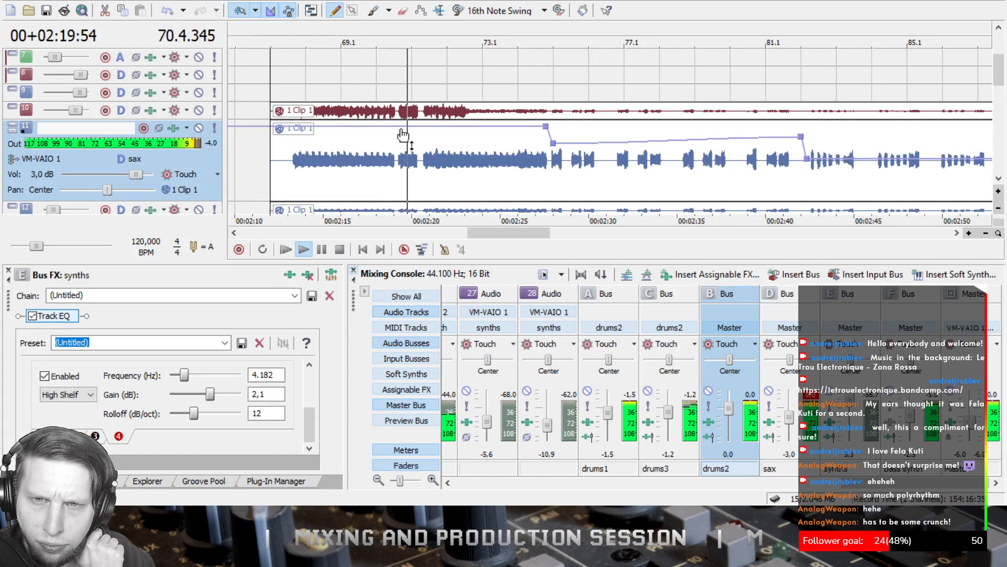
{"action": "left_click", "coordinate": [15, 126]}
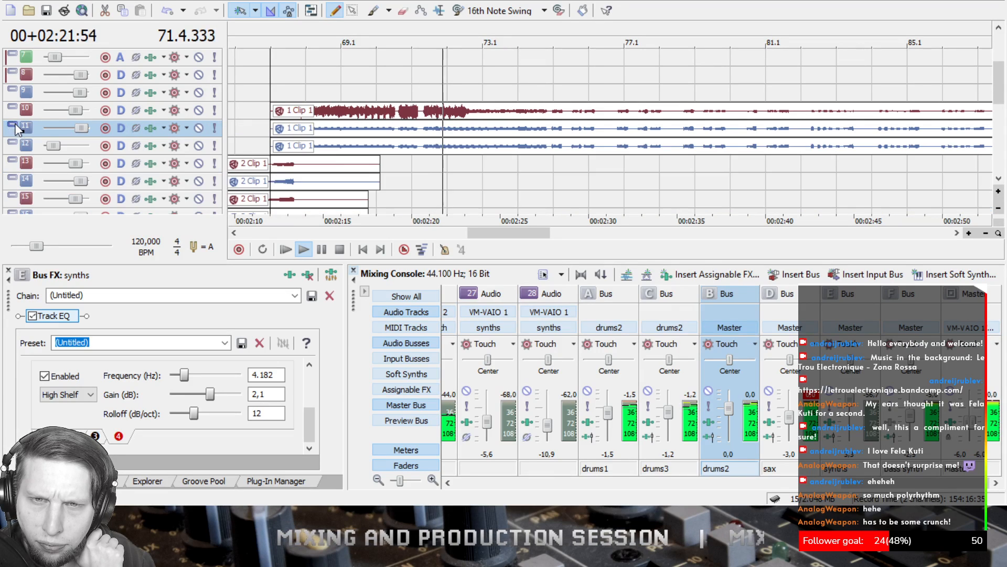
{"action": "left_click", "coordinate": [13, 144]}
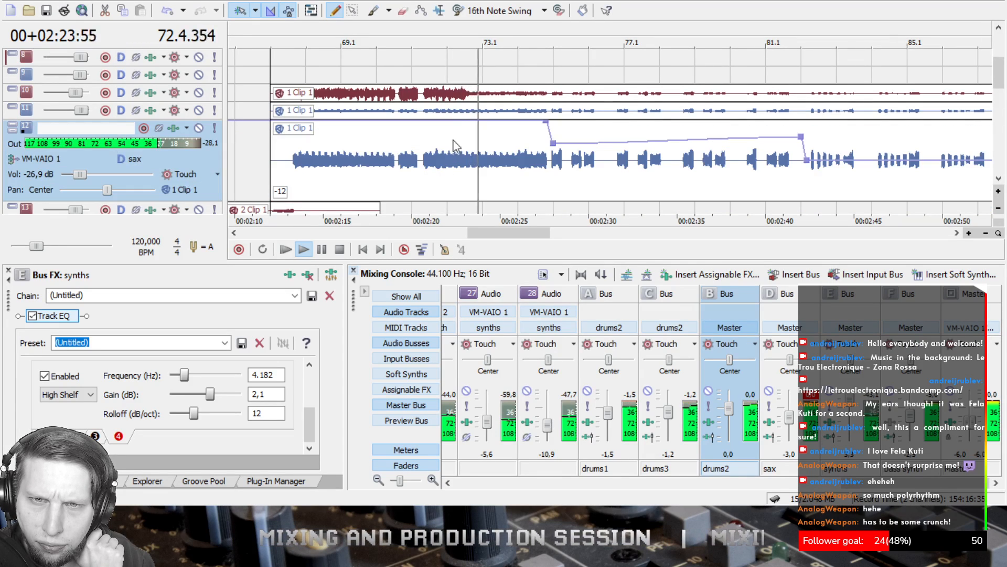
{"action": "left_click_drag", "start_coordinate": [461, 122], "coordinate": [461, 140]}
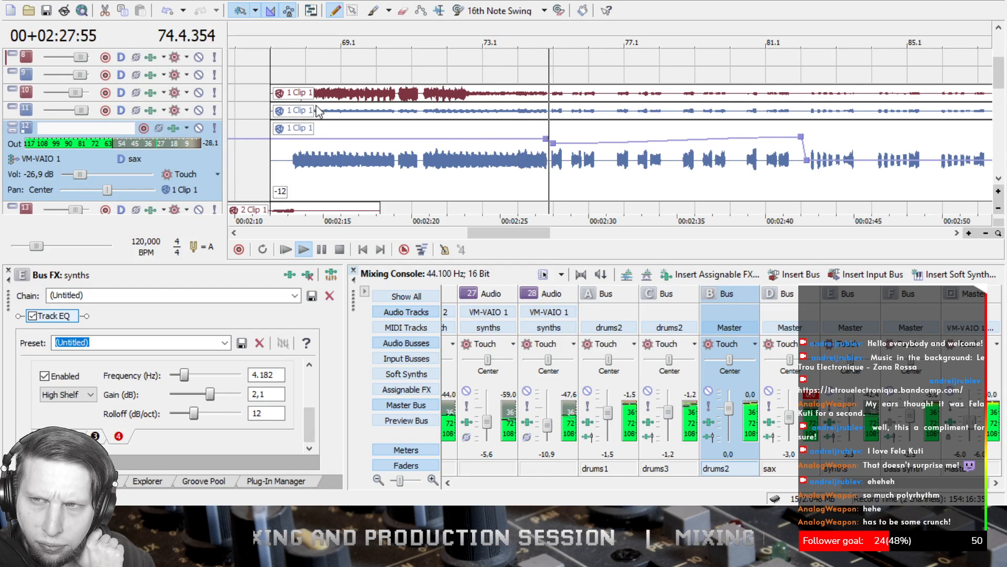
{"action": "left_click", "coordinate": [46, 10]}
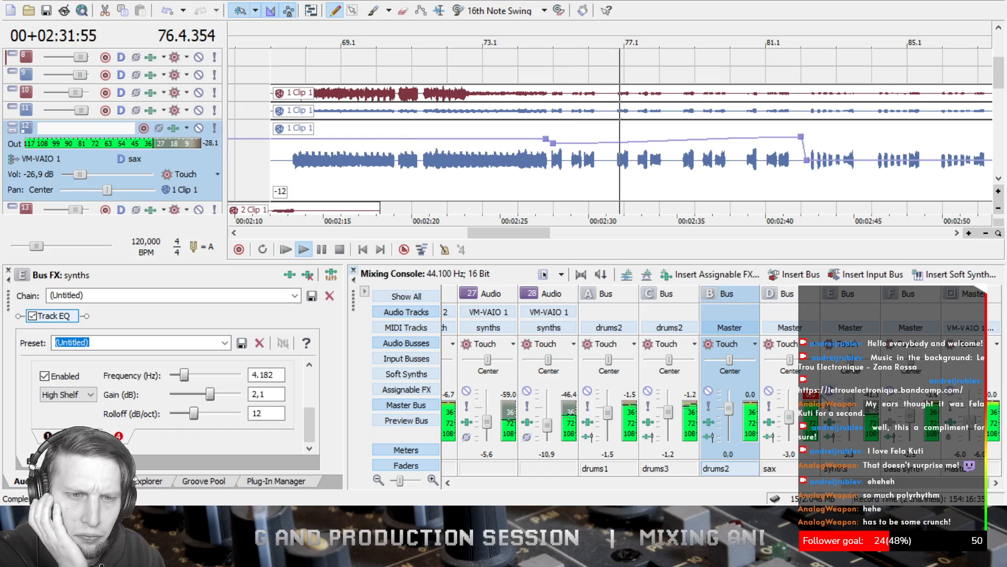
- Find the tracks sounding around bar 81 and audition track 21 by soloing it briefly
{"action": "scroll", "coordinate": [649, 145], "scroll_direction": "down", "scroll_amount": 4}
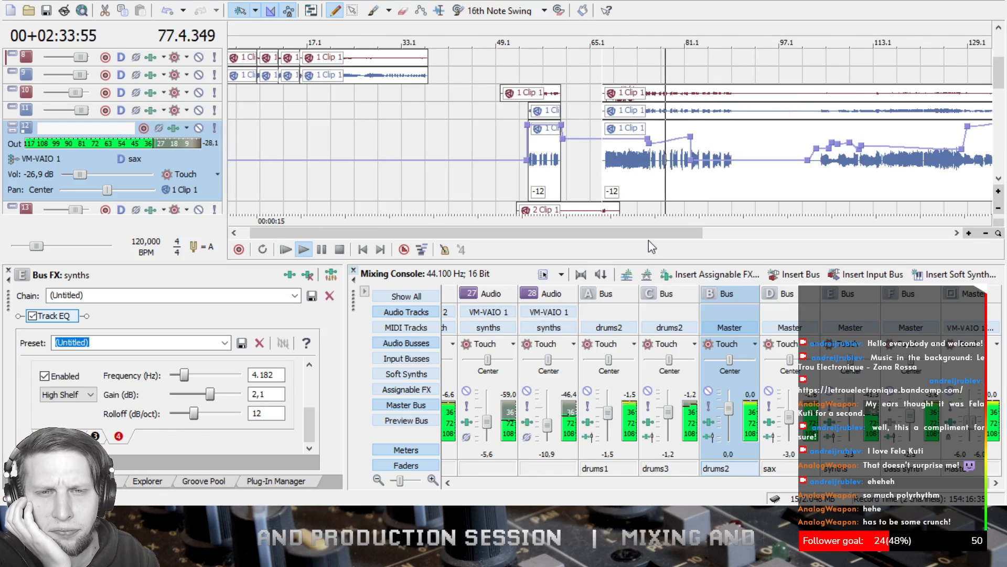
{"action": "left_click_drag", "start_coordinate": [654, 233], "coordinate": [716, 231]}
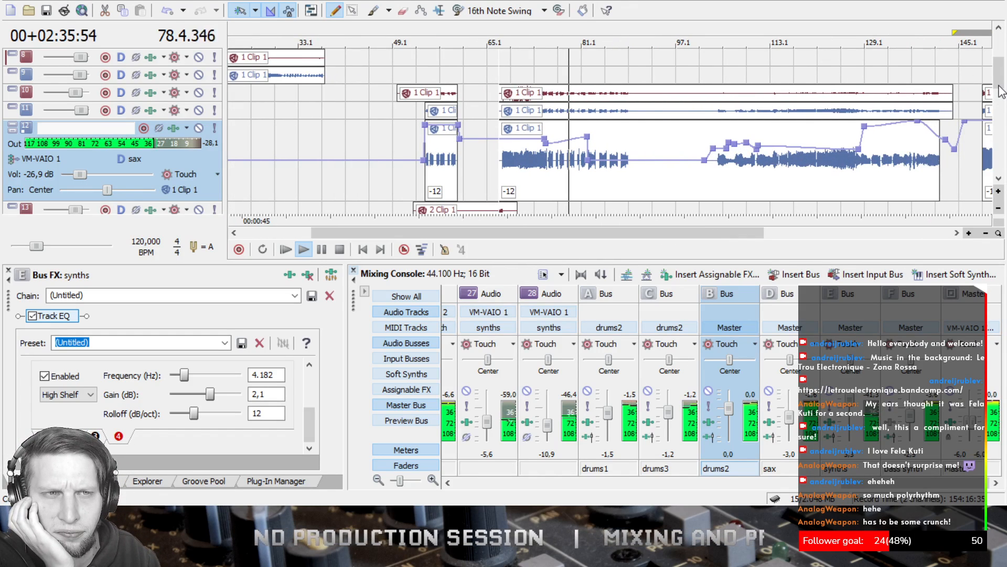
{"action": "left_click_drag", "start_coordinate": [999, 77], "coordinate": [1006, 128]}
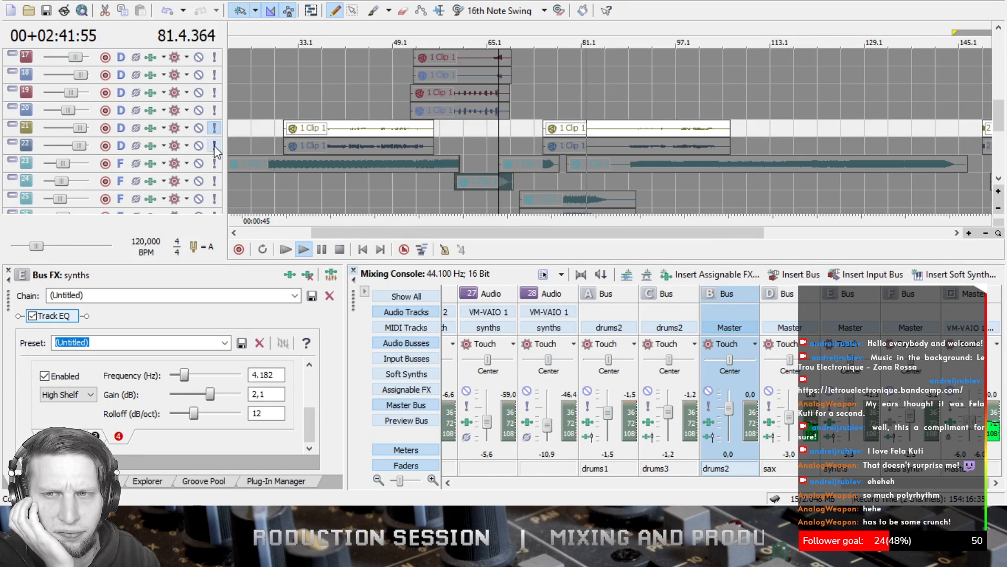
{"action": "left_click", "coordinate": [214, 130]}
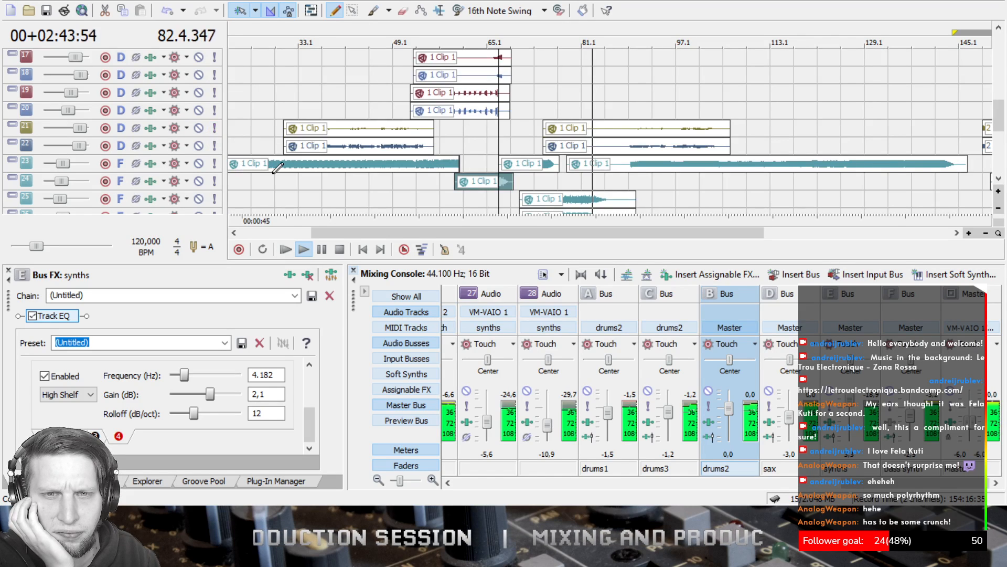
- Play from about 73.2, compare bass synth tracks 24, 25 and 26 through solo, and leave only track 25 soloed
{"action": "left_click", "coordinate": [214, 181]}
{"action": "left_click", "coordinate": [215, 200], "text": "shift"}
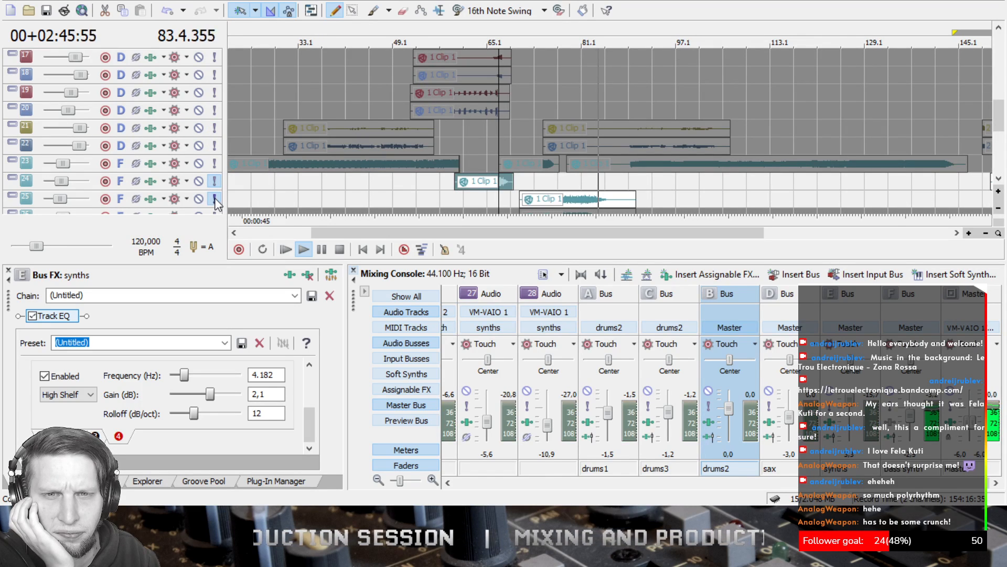
{"action": "left_click", "coordinate": [534, 45]}
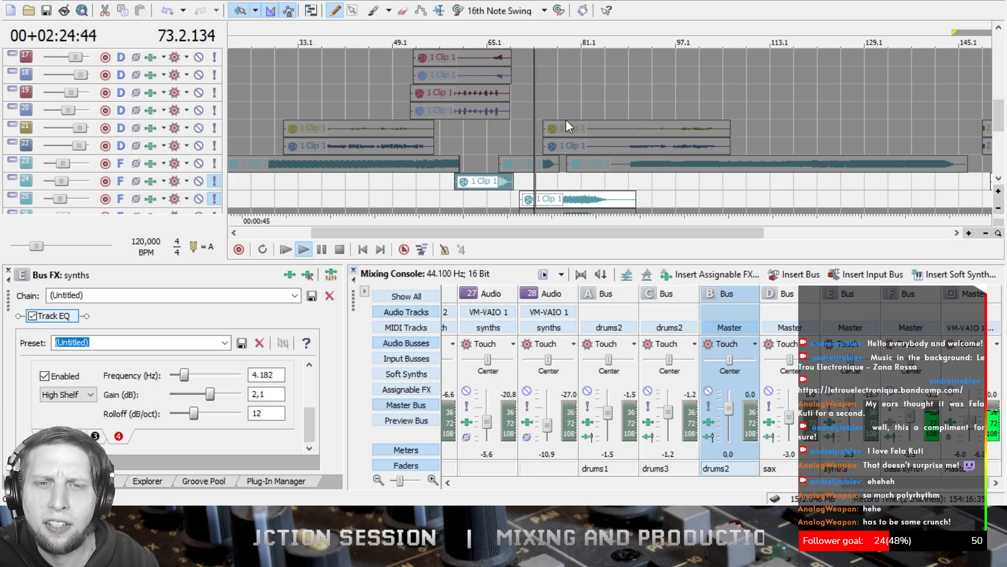
{"action": "scroll", "coordinate": [565, 120], "scroll_direction": "up", "scroll_amount": 4}
{"action": "left_click_drag", "start_coordinate": [999, 122], "coordinate": [1001, 132]}
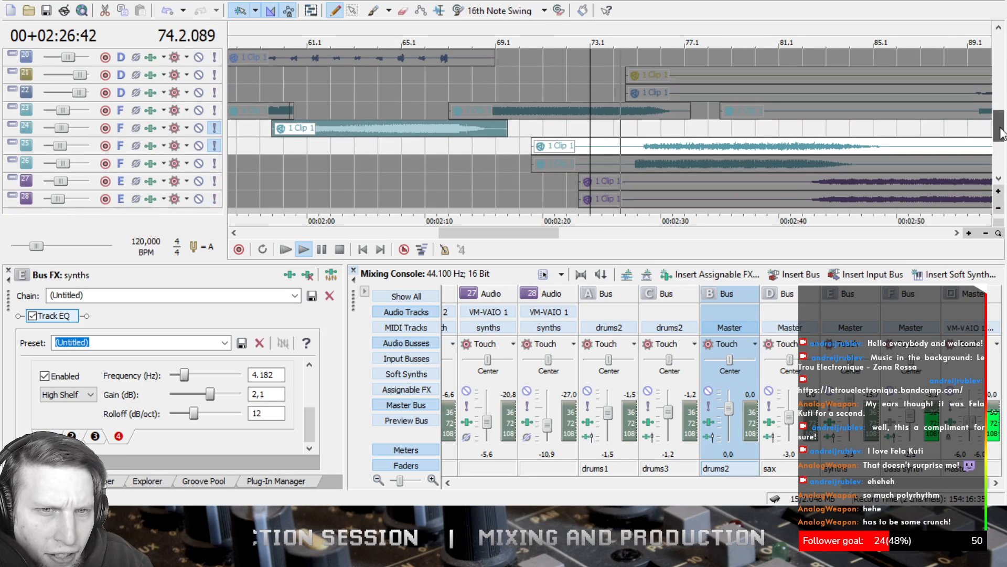
{"action": "left_click", "coordinate": [214, 163]}
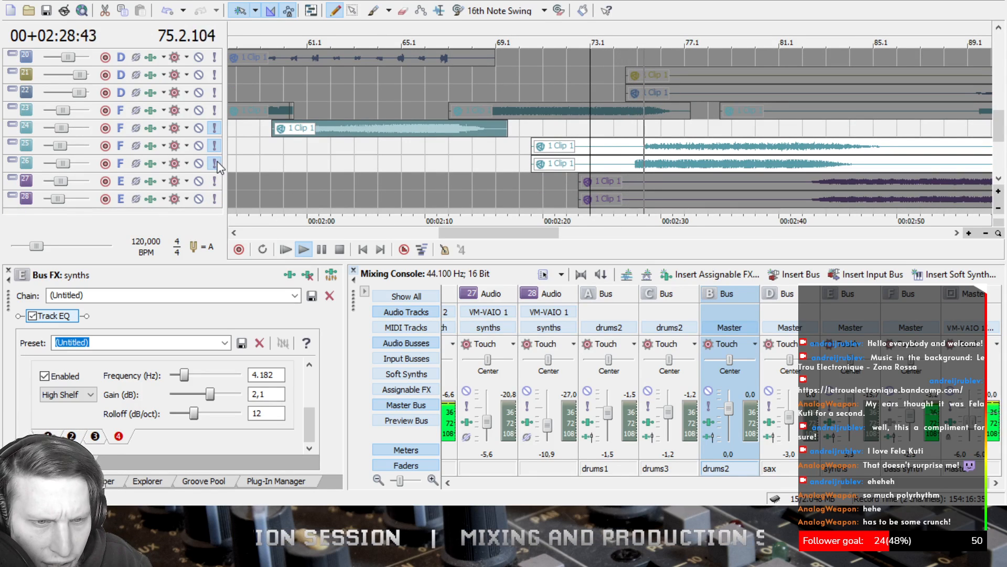
{"action": "left_click", "coordinate": [215, 163]}
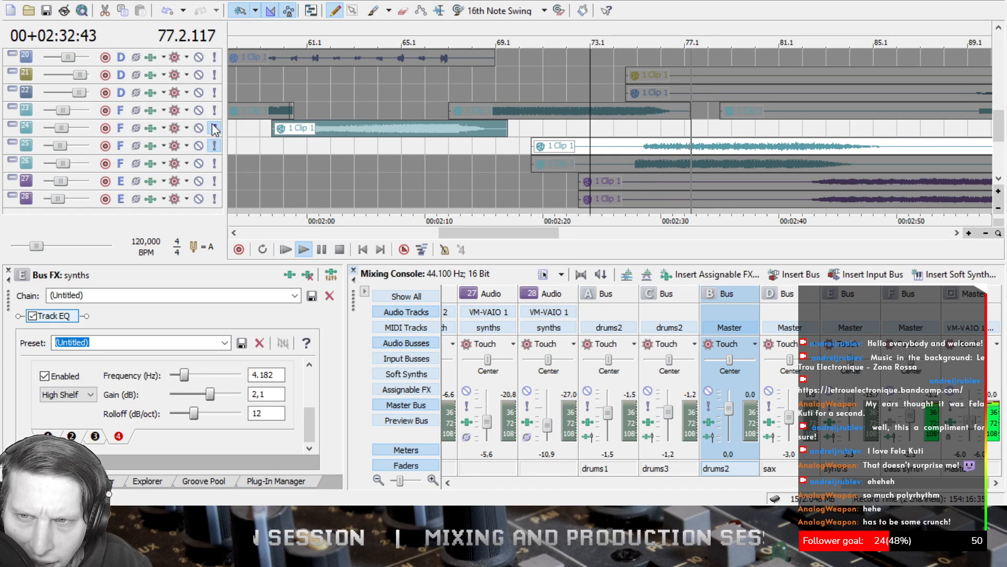
{"action": "left_click", "coordinate": [214, 128]}
- Open track 25's effects chain and examine the MDE-X Stereo Doubling settings
{"action": "left_click", "coordinate": [175, 146]}
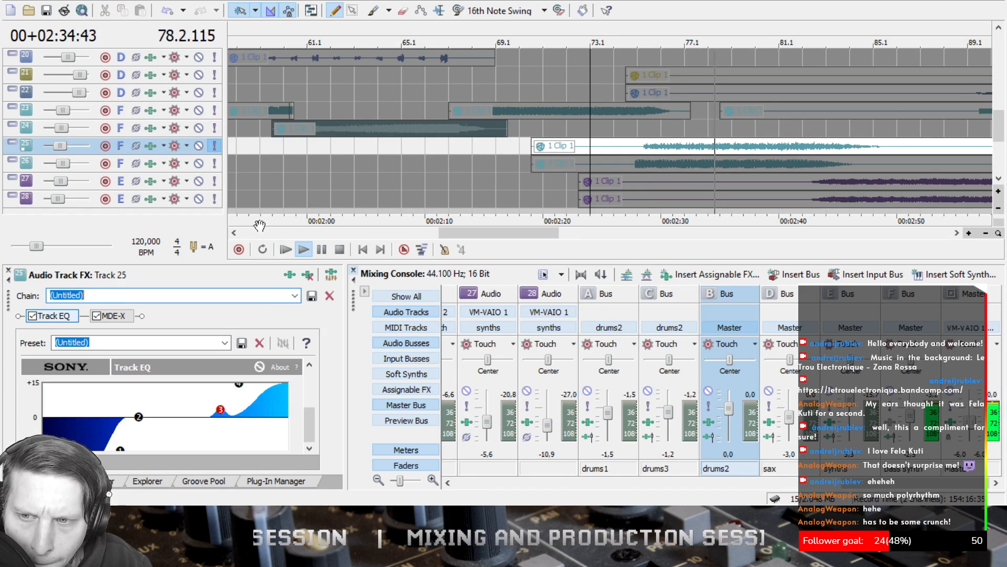
{"action": "scroll", "coordinate": [311, 427], "scroll_direction": "down", "scroll_amount": 3}
{"action": "left_click", "coordinate": [112, 317]}
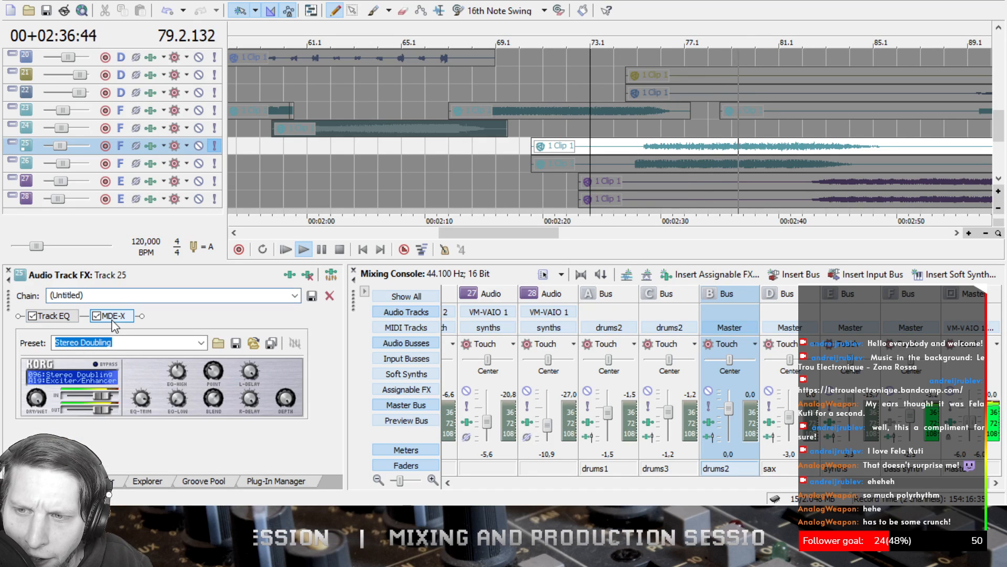
{"action": "mouse_move", "coordinate": [223, 382]}
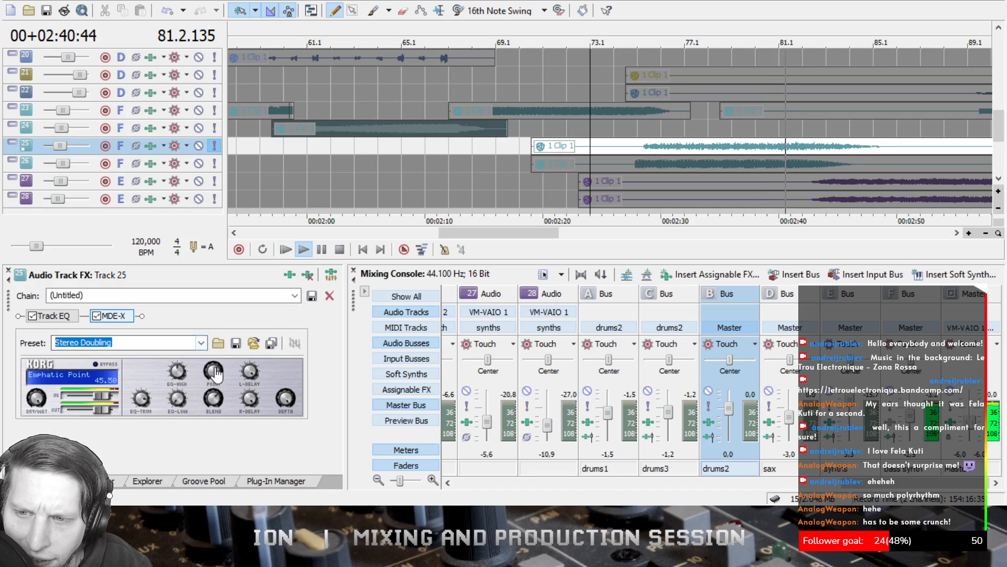
{"action": "mouse_move", "coordinate": [177, 373]}
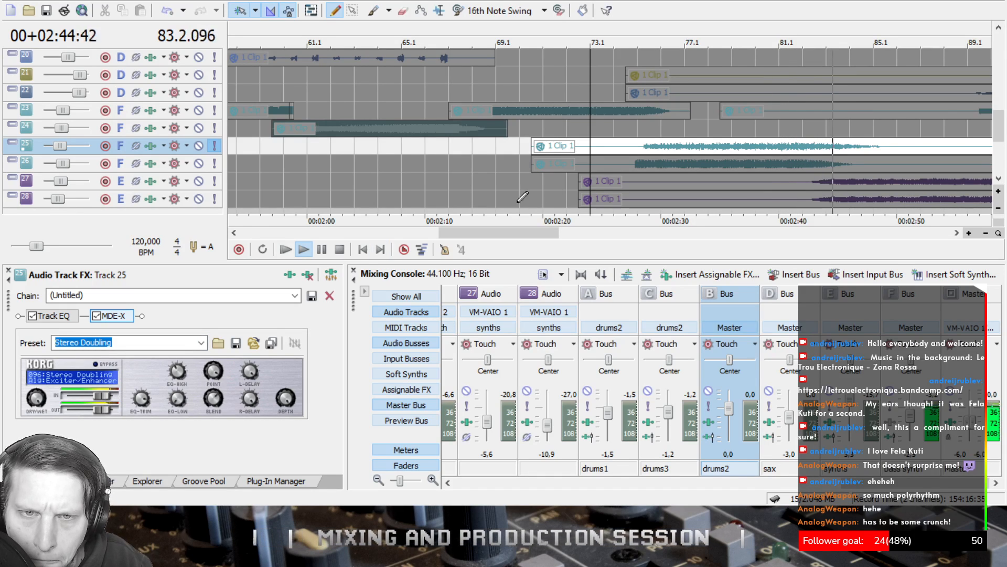
- Unsolo track 25, replay from about 73.2, lower its MDE-X output gain and adjust the enhancer's Emphatic Point
{"action": "left_click", "coordinate": [214, 146]}
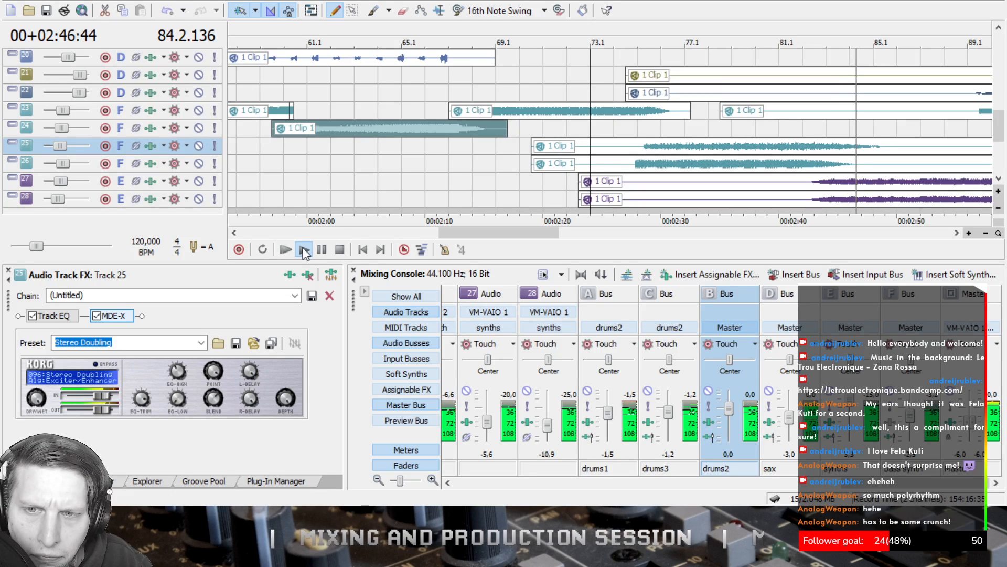
{"action": "key", "text": "space"}
{"action": "key", "text": "space"}
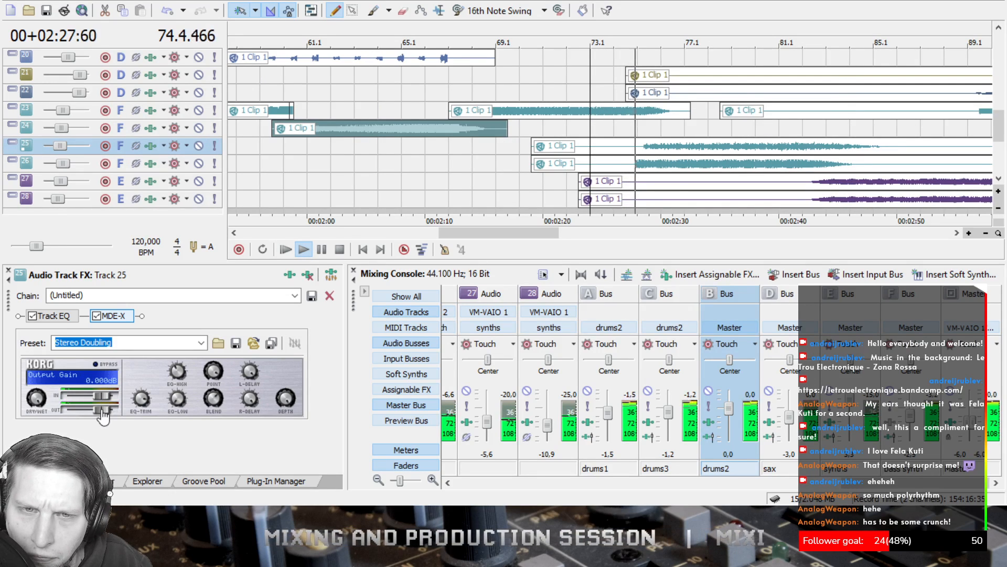
{"action": "left_click_drag", "start_coordinate": [103, 415], "coordinate": [99, 416]}
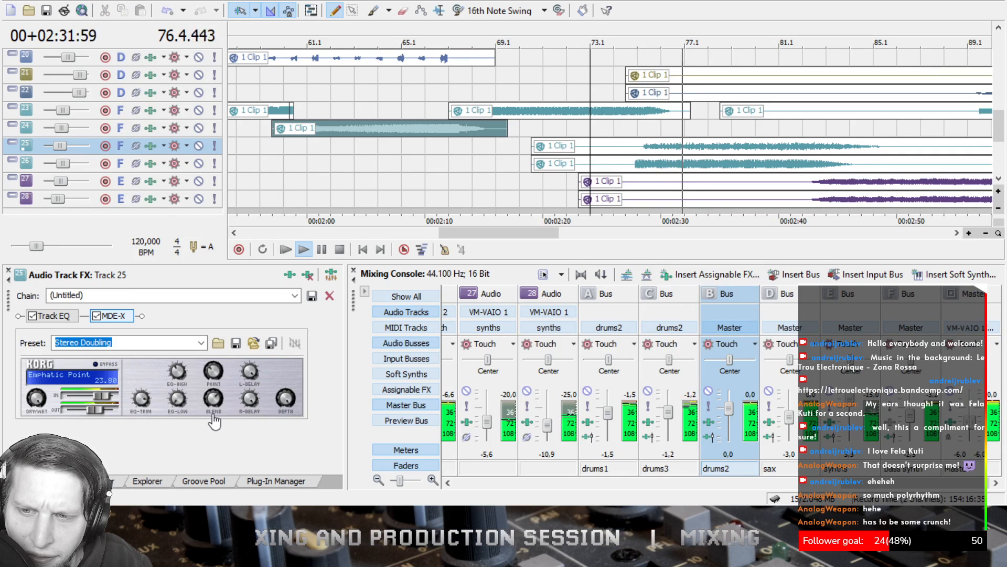
{"action": "left_click_drag", "start_coordinate": [214, 420], "coordinate": [215, 388]}
- Inspect the band 3 settings in track 25's Track EQ and return to MDE-X
{"action": "left_click", "coordinate": [60, 317]}
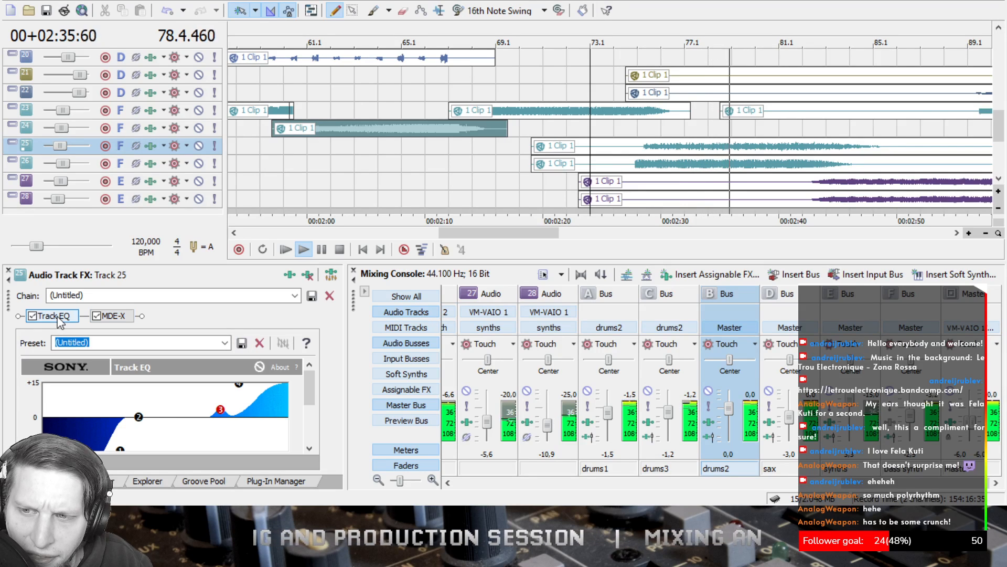
{"action": "left_click_drag", "start_coordinate": [311, 397], "coordinate": [317, 423]}
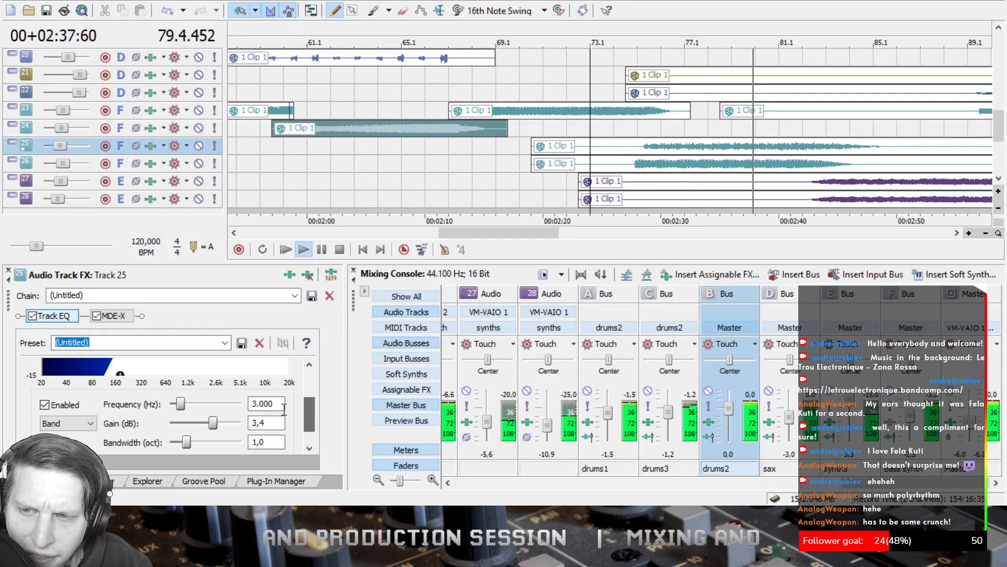
{"action": "left_click", "coordinate": [111, 316]}
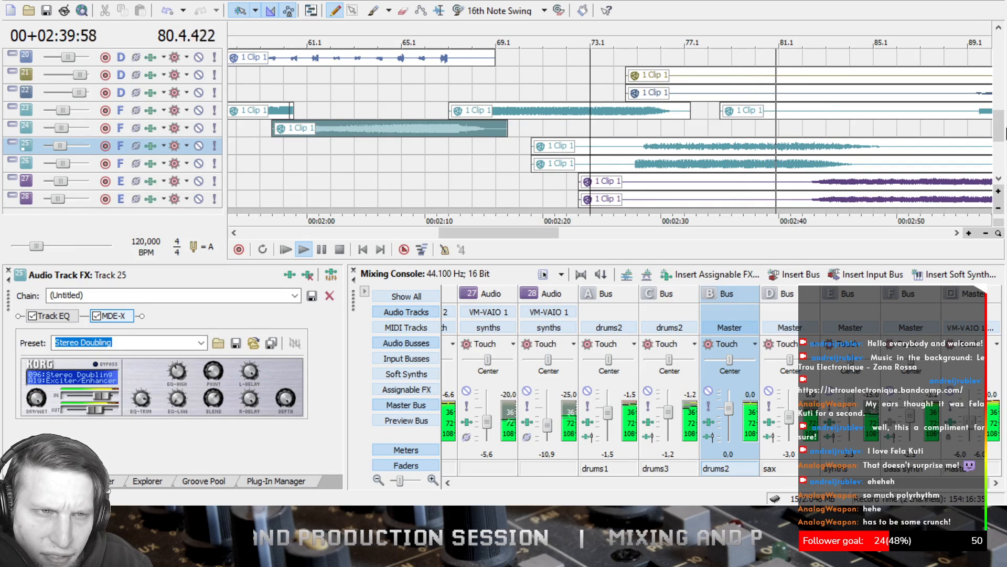
- In track 26's Track EQ, set band 1's low shelf to 180 Hz with -Inf. gain
{"action": "mouse_move", "coordinate": [1004, 132]}
{"action": "left_mouse_down"}
{"action": "mouse_move", "coordinate": [1004, 94]}
{"action": "mouse_move", "coordinate": [1006, 135]}
{"action": "left_mouse_up"}
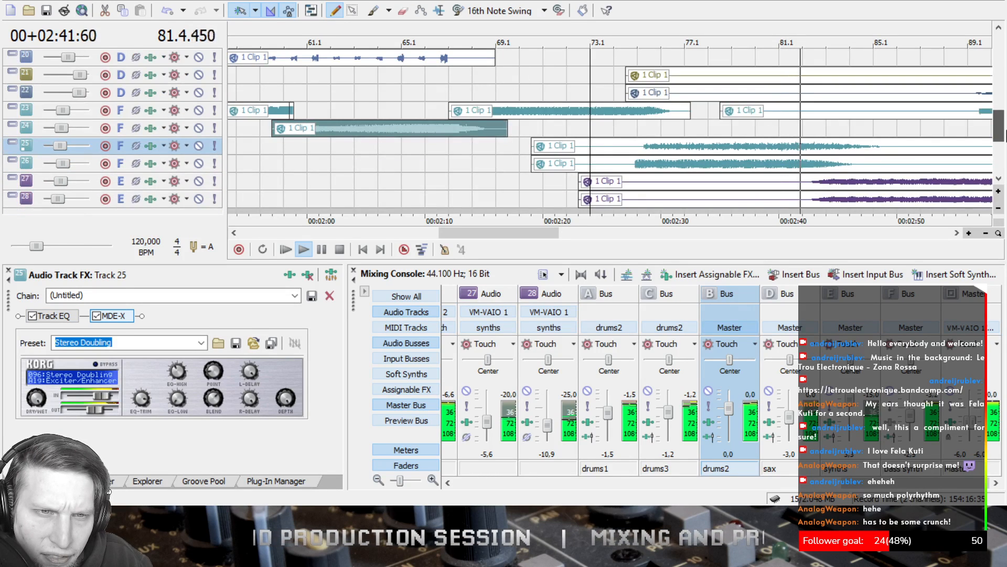
{"action": "left_click", "coordinate": [12, 160]}
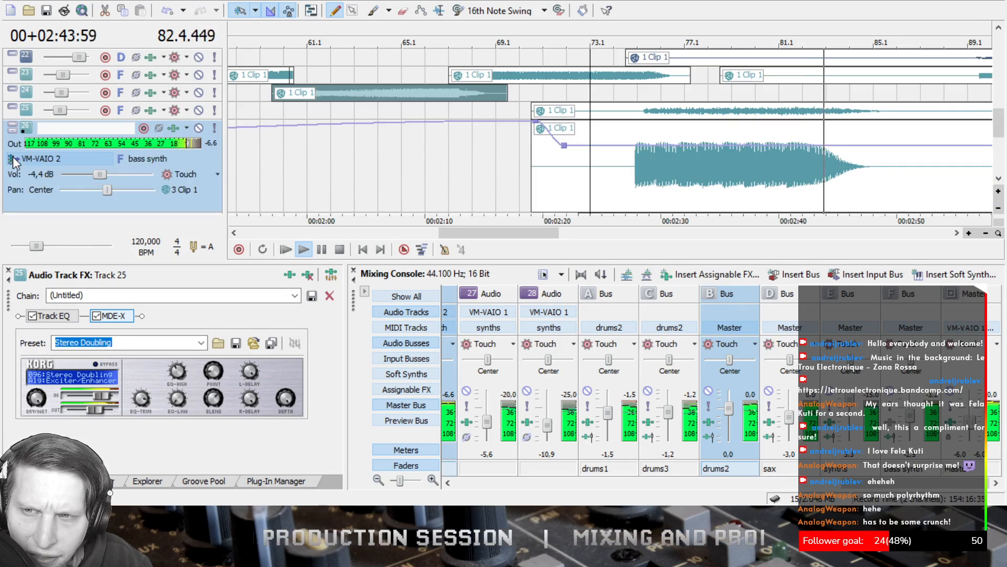
{"action": "left_click", "coordinate": [174, 128]}
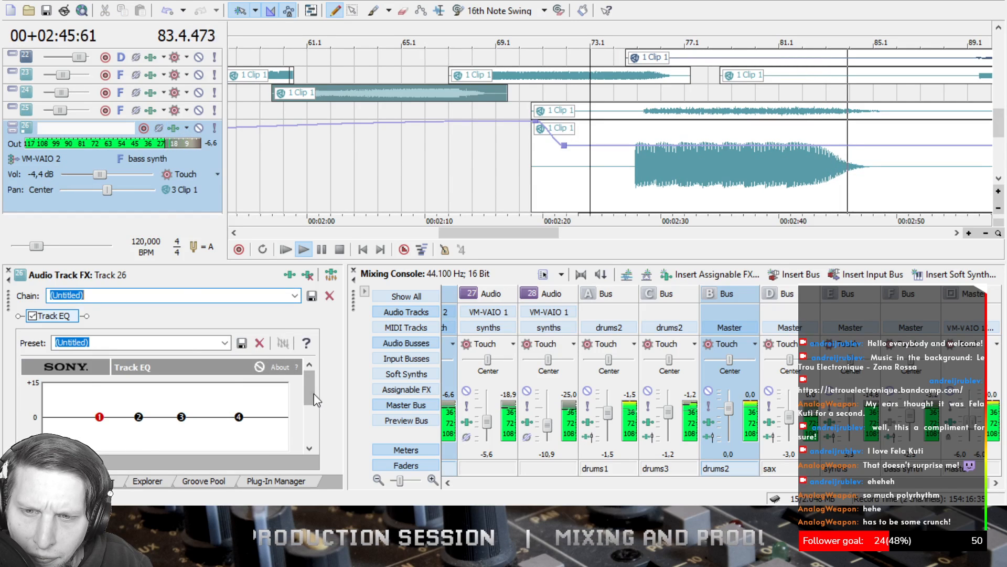
{"action": "scroll", "coordinate": [312, 404], "scroll_direction": "down", "scroll_amount": 3}
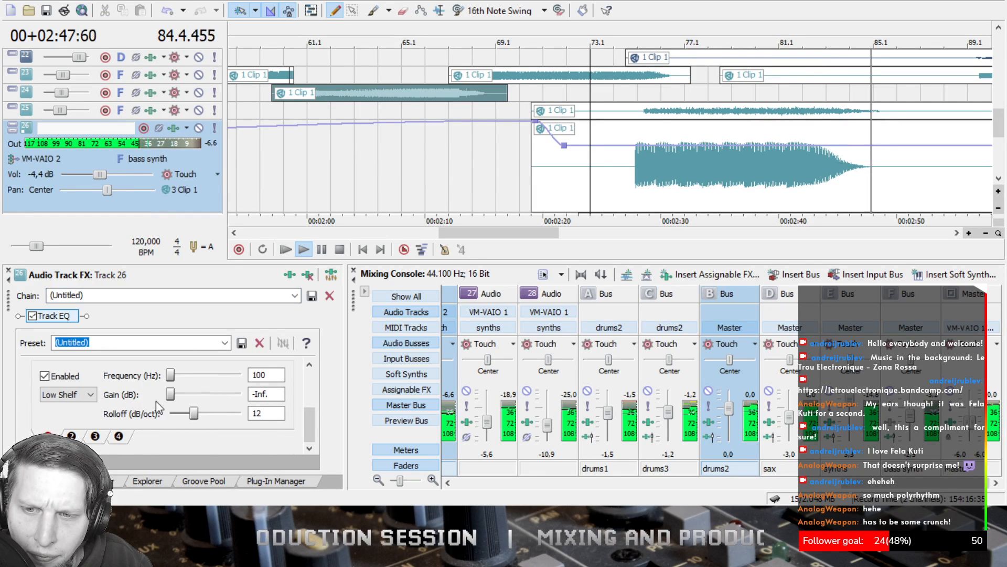
{"action": "left_click_drag", "start_coordinate": [261, 374], "coordinate": [236, 371]}
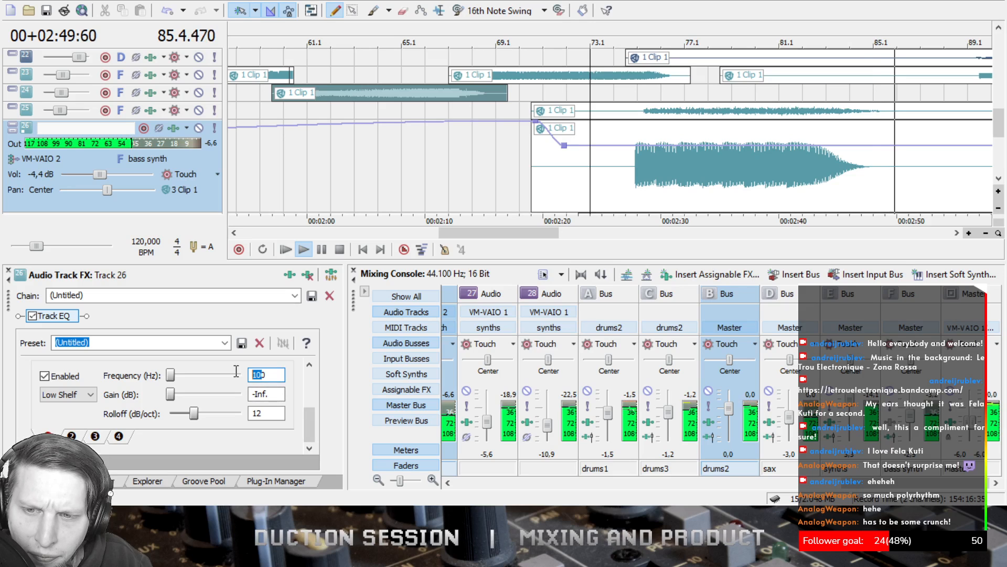
{"action": "type", "text": "18"}
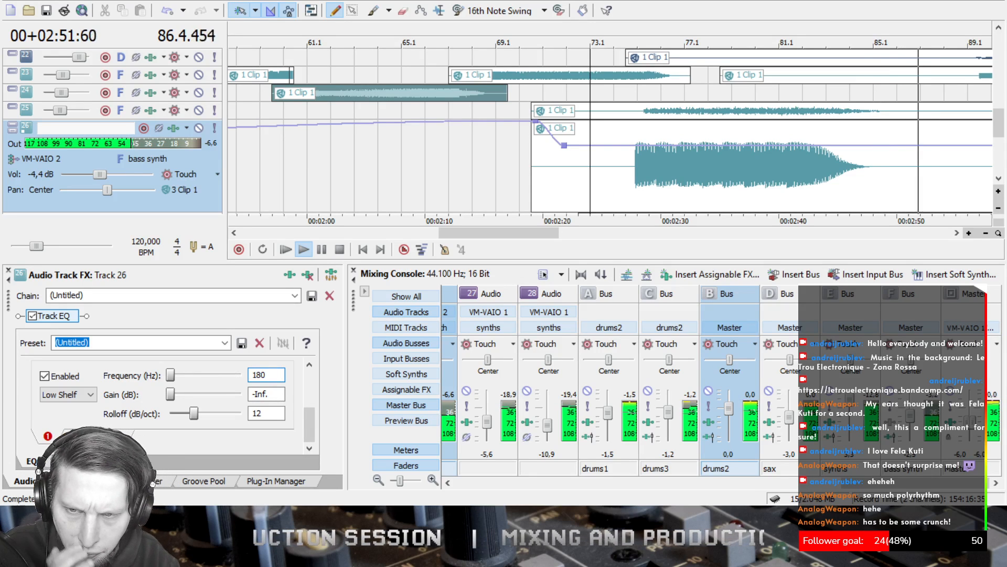
{"action": "left_click", "coordinate": [273, 394]}
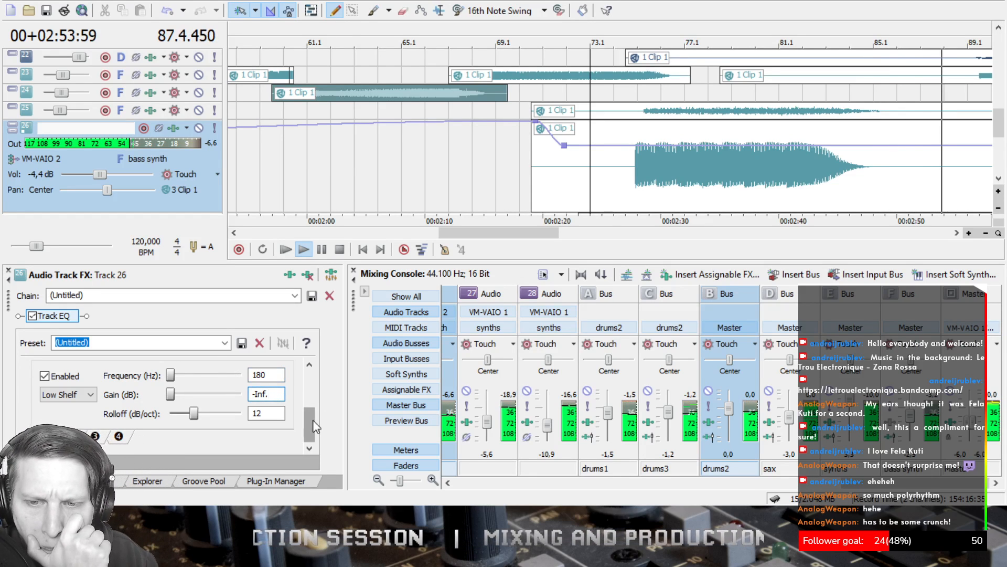
{"action": "left_click_drag", "start_coordinate": [312, 420], "coordinate": [314, 376]}
- Expand bass synth track 23 and slightly lower its volume envelope segment between about bars 117 and 139
{"action": "scroll", "coordinate": [727, 155], "scroll_direction": "down", "scroll_amount": 5}
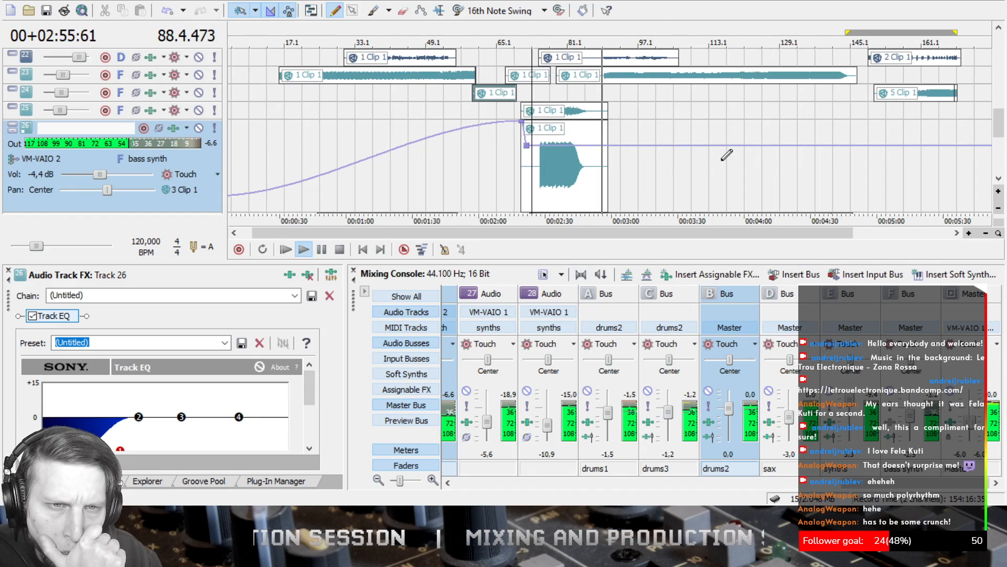
{"action": "mouse_move", "coordinate": [999, 130]}
{"action": "left_mouse_down"}
{"action": "mouse_move", "coordinate": [999, 64]}
{"action": "mouse_move", "coordinate": [1004, 126]}
{"action": "mouse_move", "coordinate": [999, 114]}
{"action": "left_mouse_up"}
{"action": "left_click", "coordinate": [12, 110]}
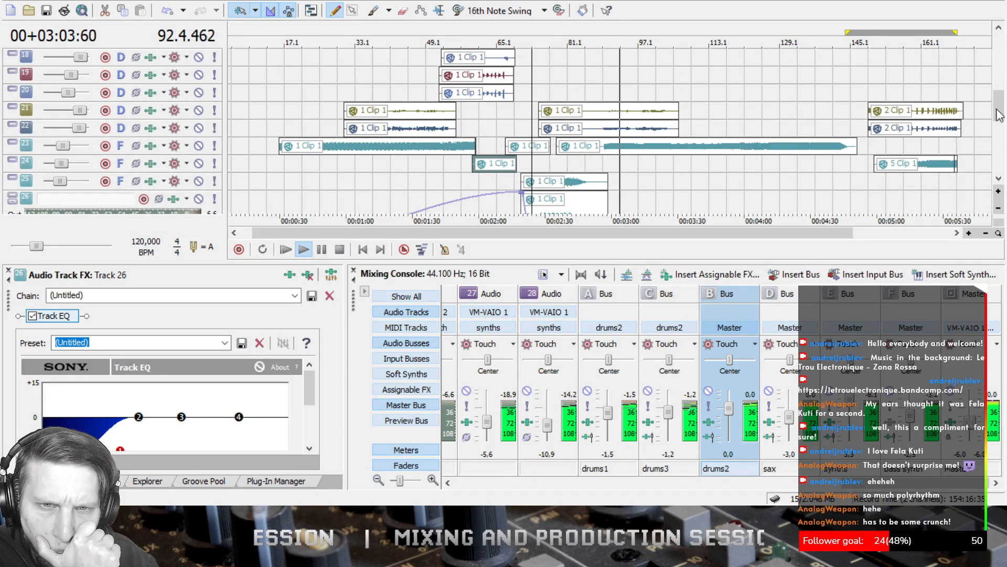
{"action": "left_click", "coordinate": [13, 145]}
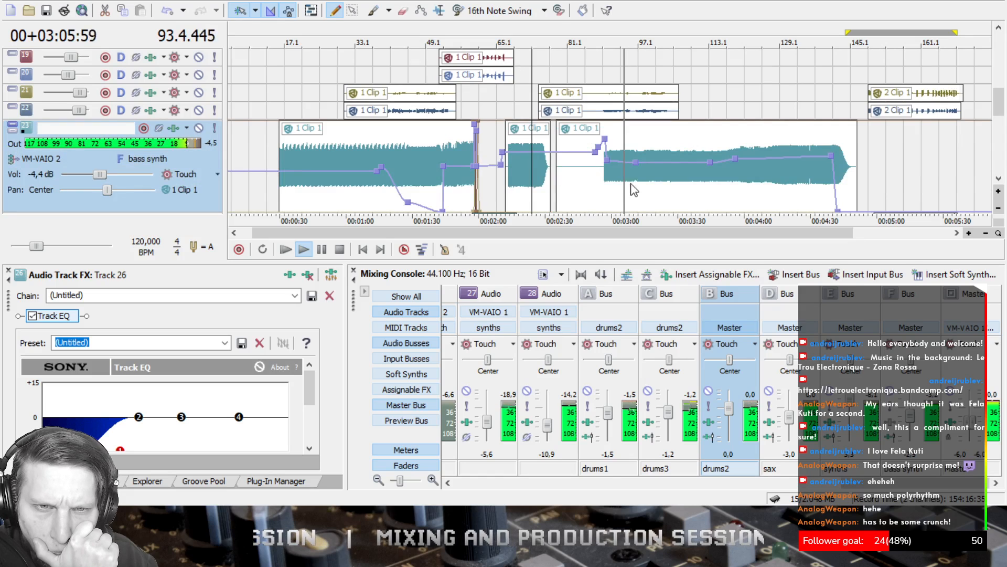
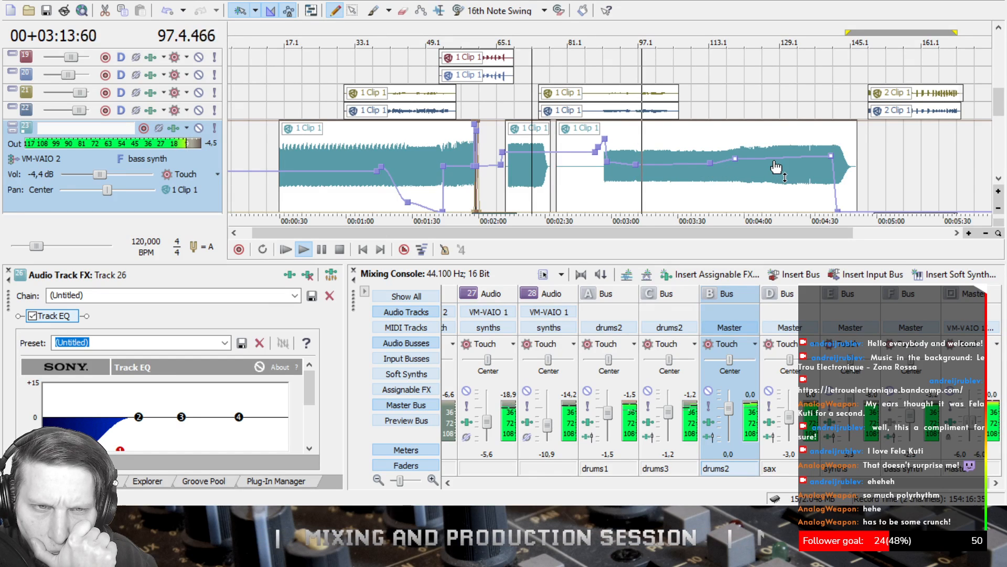
{"action": "left_click_drag", "start_coordinate": [775, 162], "coordinate": [775, 163]}
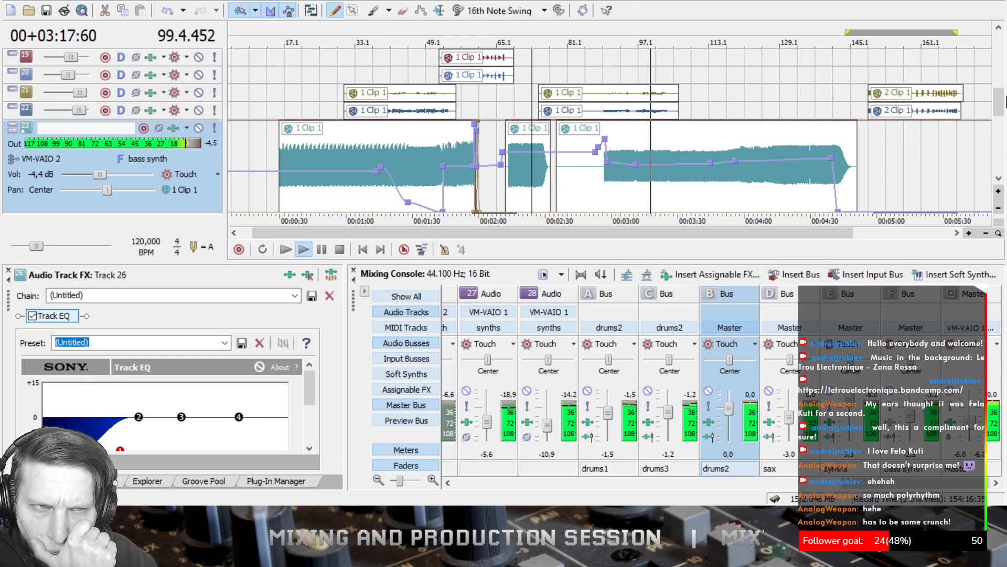
- Solo the drums2 bus, stop playback, make the muted tracks audible again and replay from 73.1
{"action": "left_click_drag", "start_coordinate": [999, 101], "coordinate": [999, 44]}
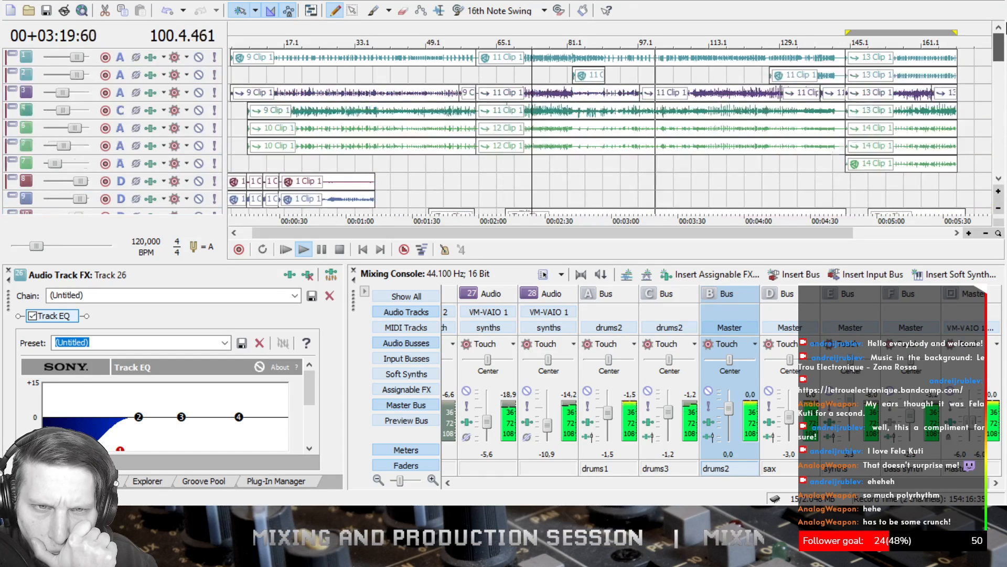
{"action": "left_click", "coordinate": [712, 406]}
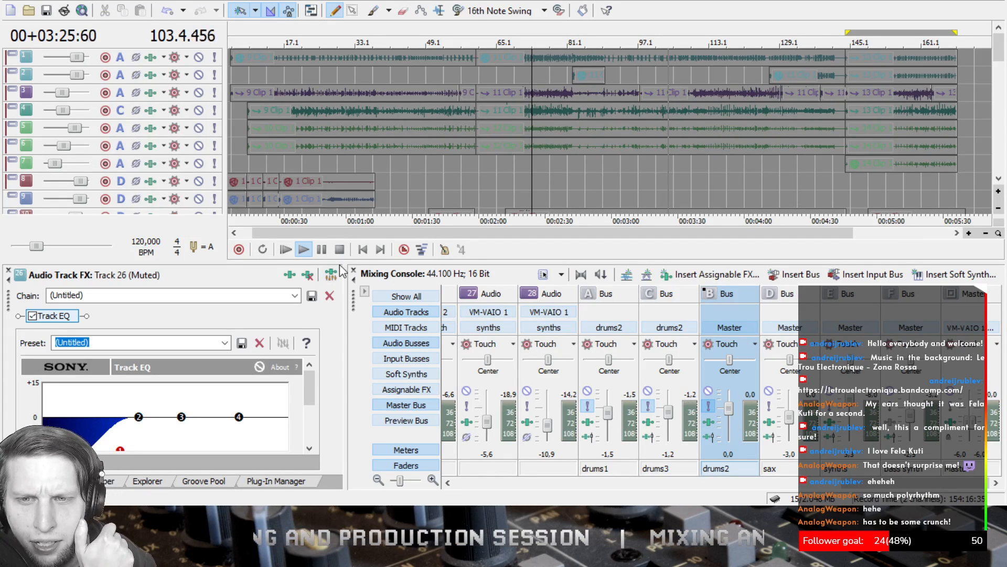
{"action": "left_click", "coordinate": [339, 250]}
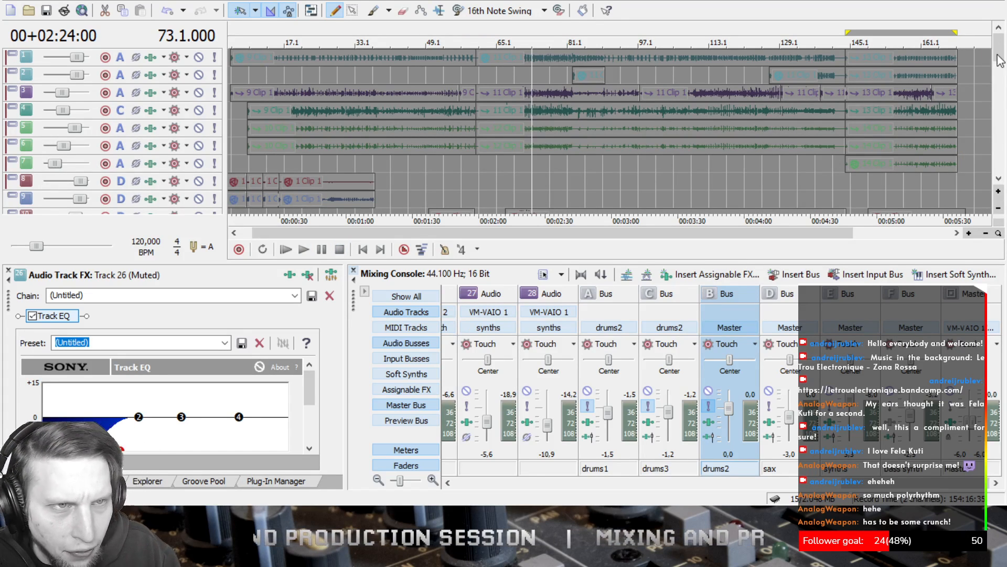
{"action": "mouse_move", "coordinate": [1000, 58]}
{"action": "left_mouse_down"}
{"action": "mouse_move", "coordinate": [1003, 137]}
{"action": "mouse_move", "coordinate": [1003, 49]}
{"action": "left_mouse_up"}
{"action": "left_click", "coordinate": [214, 58]}
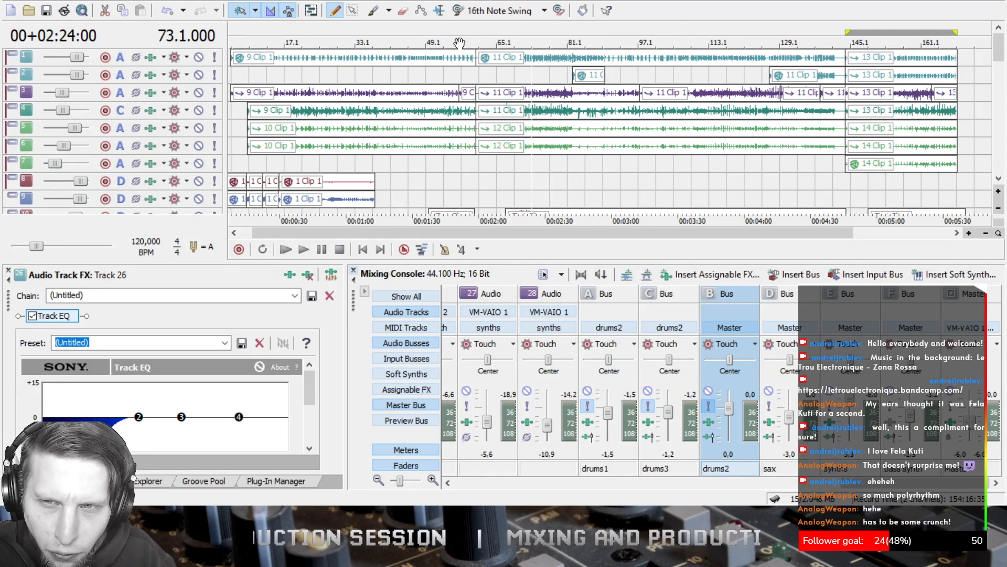
{"action": "left_click", "coordinate": [304, 250]}
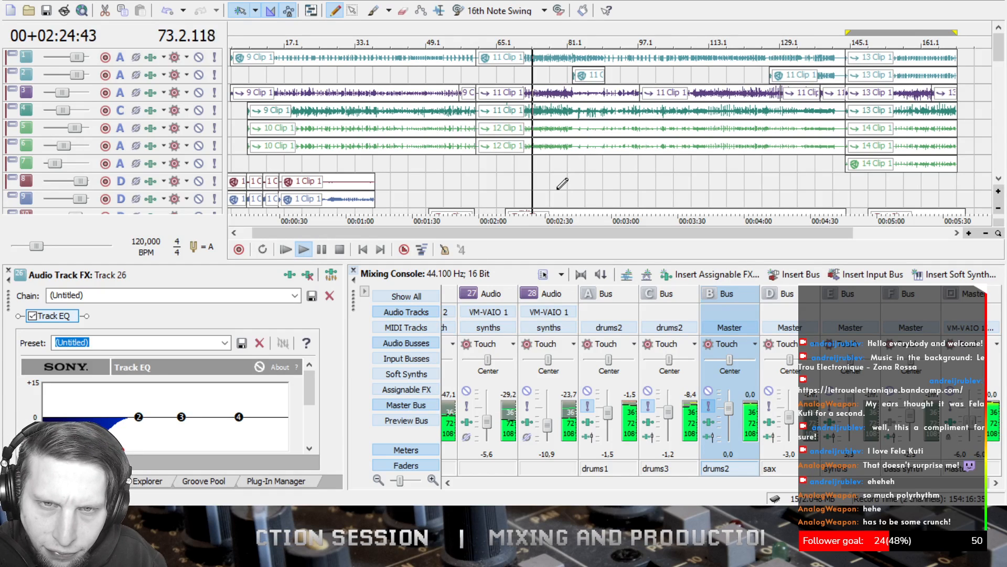
- Open the drums2 bus effects chain and compare the sound with Valve Exciter on and bypassed, leaving it bypassed
{"action": "left_click", "coordinate": [706, 421]}
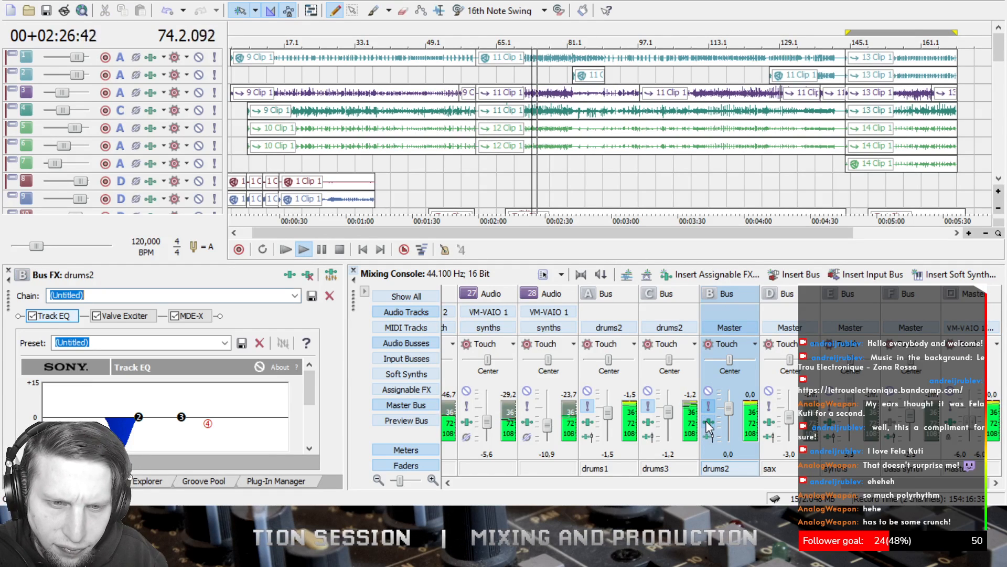
{"action": "left_click", "coordinate": [134, 315]}
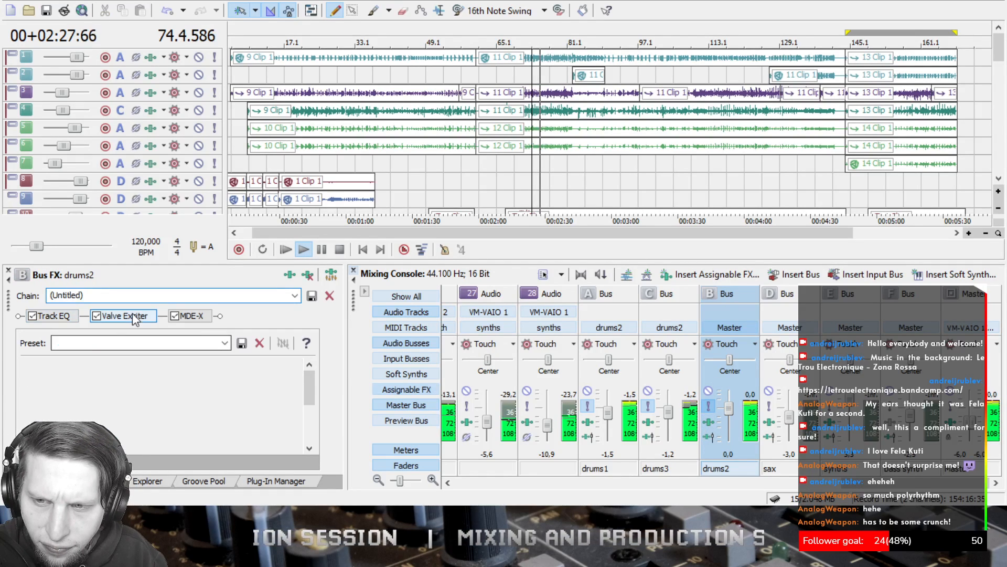
{"action": "left_click", "coordinate": [97, 315]}
{"action": "left_click", "coordinate": [97, 316]}
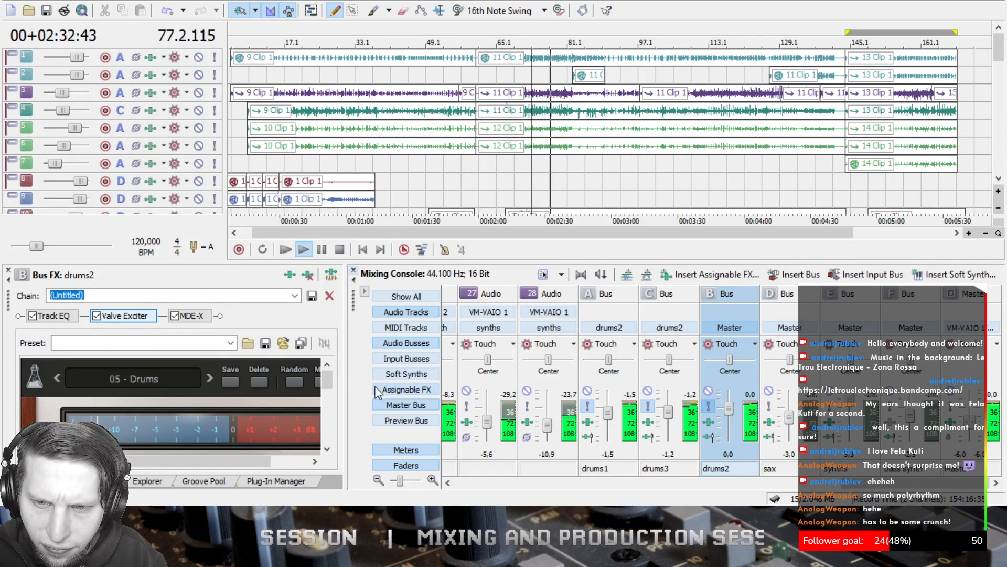
{"action": "left_click", "coordinate": [97, 316]}
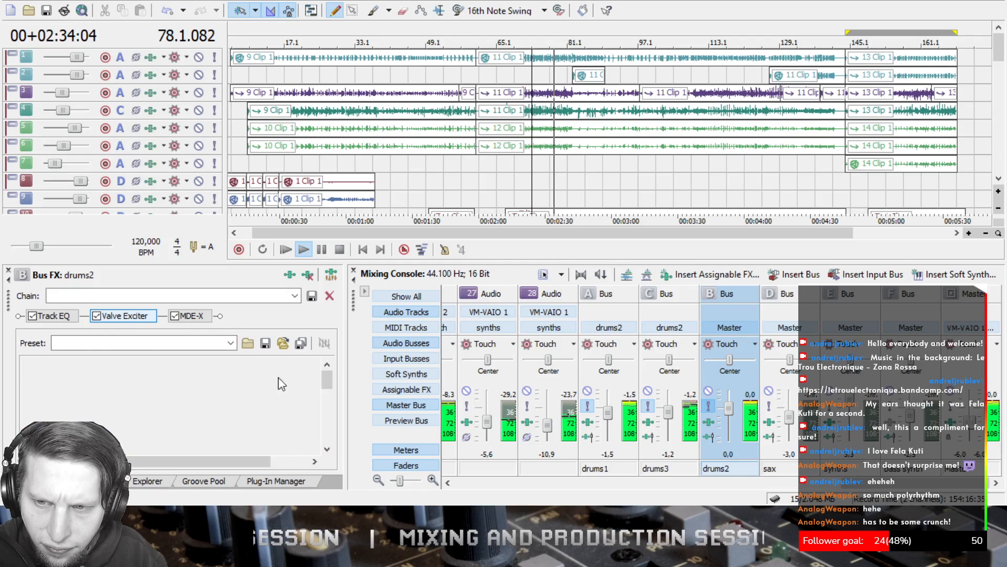
- Raise the High Offset of the Analog Limiter in the drums2 bus's MDE-X
{"action": "left_click", "coordinate": [195, 317]}
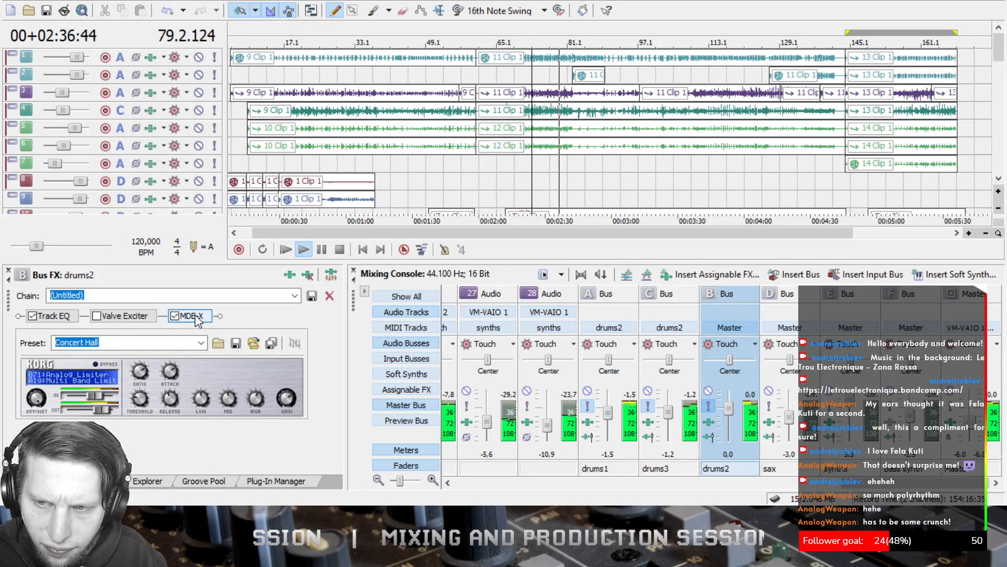
{"action": "mouse_move", "coordinate": [251, 397]}
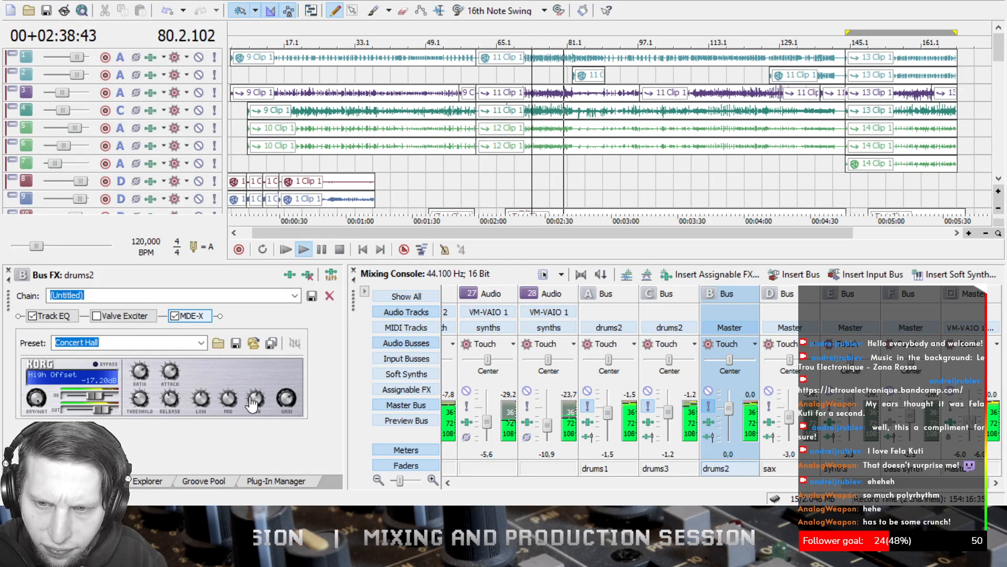
{"action": "left_click_drag", "start_coordinate": [257, 413], "coordinate": [254, 390]}
- Review the drums3 bus's MDE-X, then adjust the high-band offset in drums1's Analog Limiter and check its Kick Comp
{"action": "left_click", "coordinate": [647, 407]}
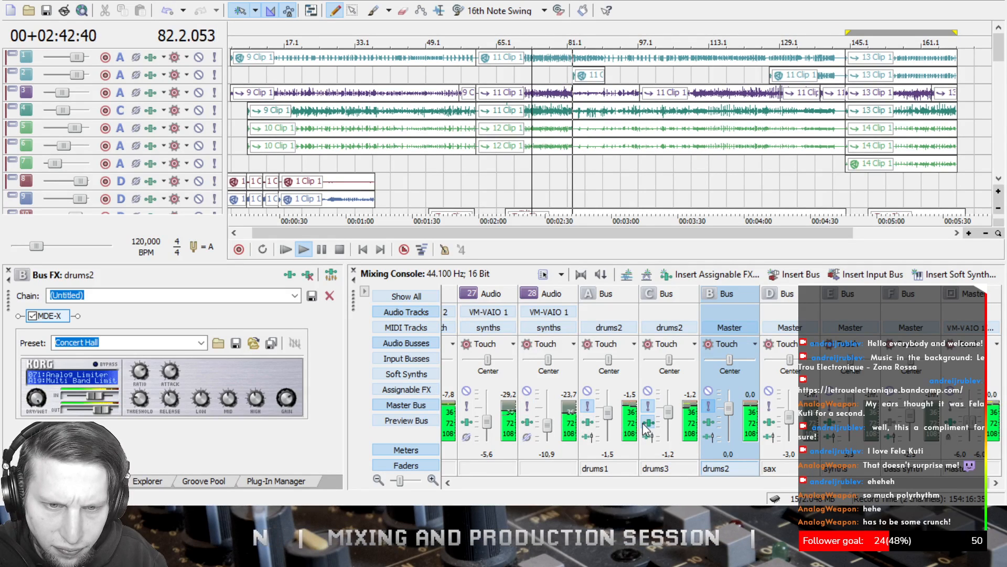
{"action": "mouse_move", "coordinate": [261, 374]}
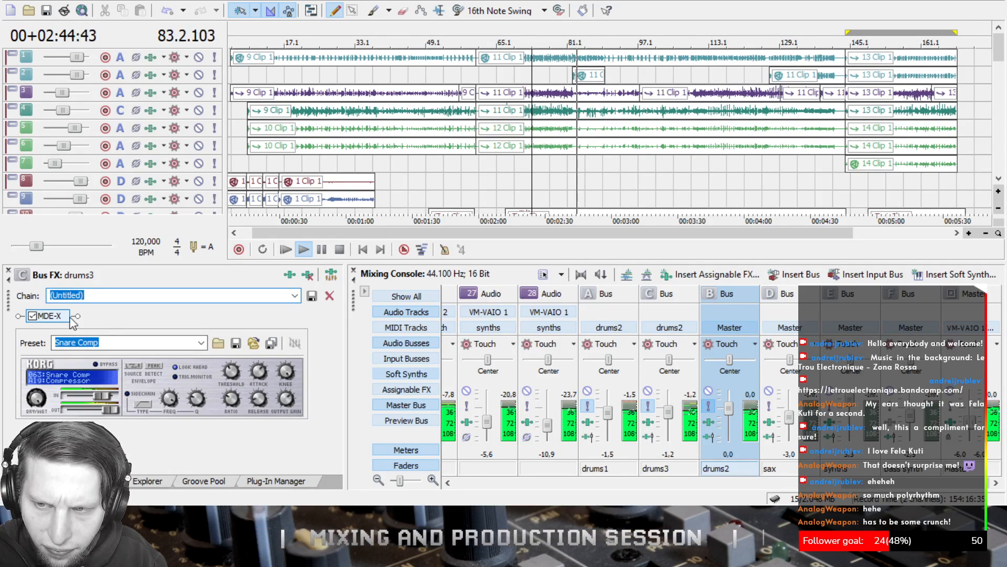
{"action": "left_click", "coordinate": [588, 407]}
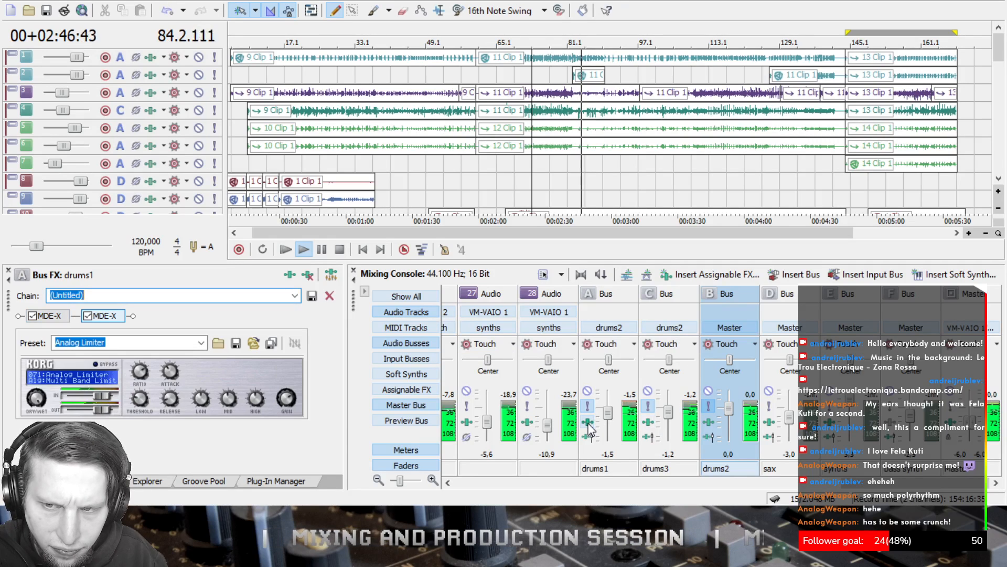
{"action": "left_click_drag", "start_coordinate": [255, 409], "coordinate": [265, 445]}
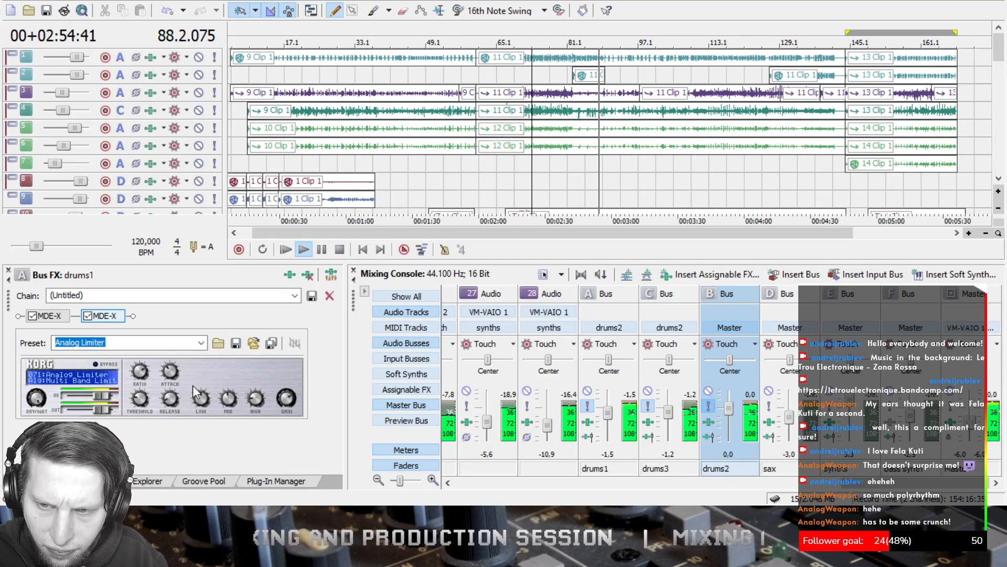
{"action": "left_click", "coordinate": [55, 318]}
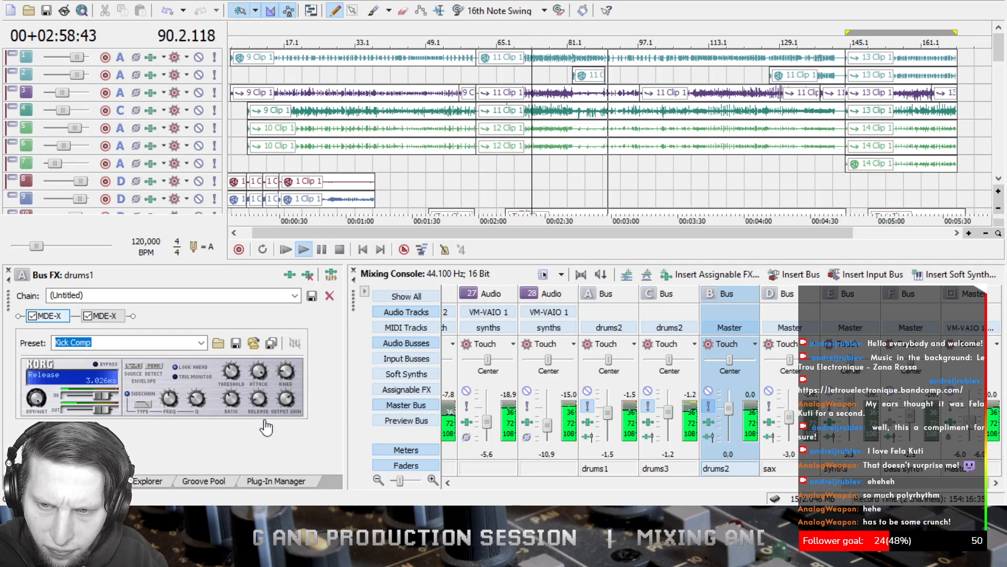
- Enable the band 4 high shelf in the drums2 bus's Track EQ and raise its gain to a boost
{"action": "left_click", "coordinate": [707, 423]}
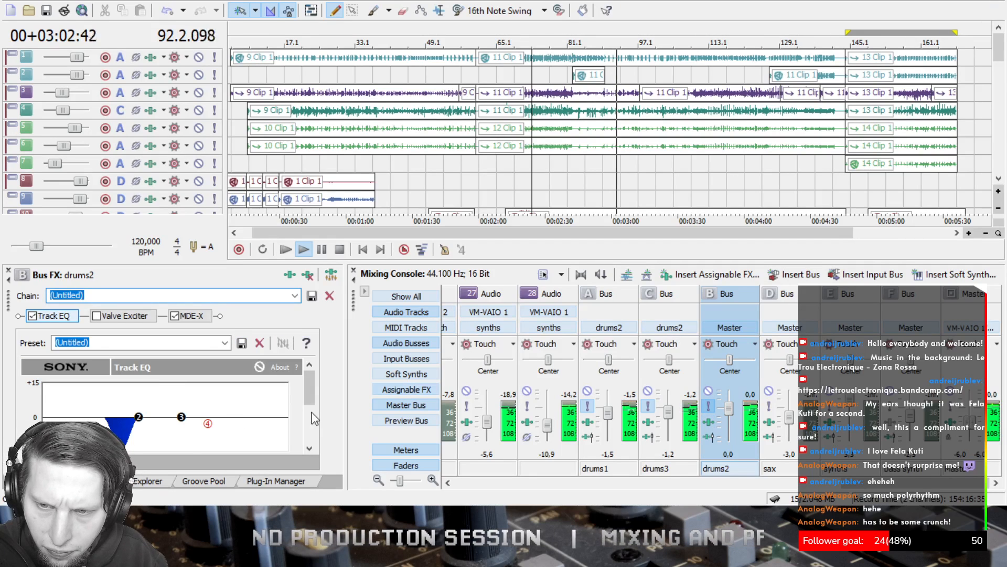
{"action": "left_click_drag", "start_coordinate": [310, 398], "coordinate": [318, 439]}
{"action": "left_click", "coordinate": [45, 376]}
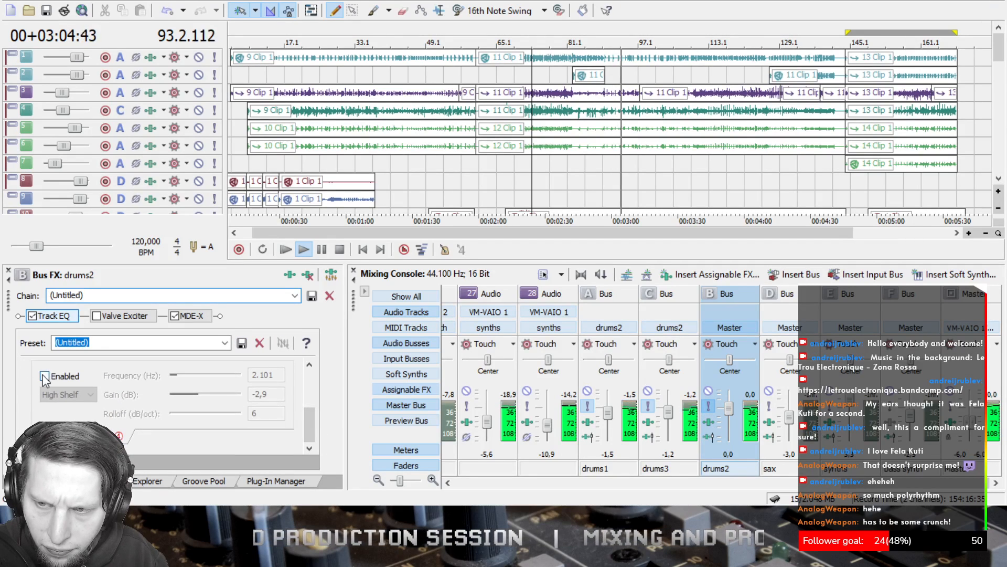
{"action": "left_click_drag", "start_coordinate": [198, 394], "coordinate": [217, 400]}
{"action": "left_click_drag", "start_coordinate": [309, 427], "coordinate": [314, 404]}
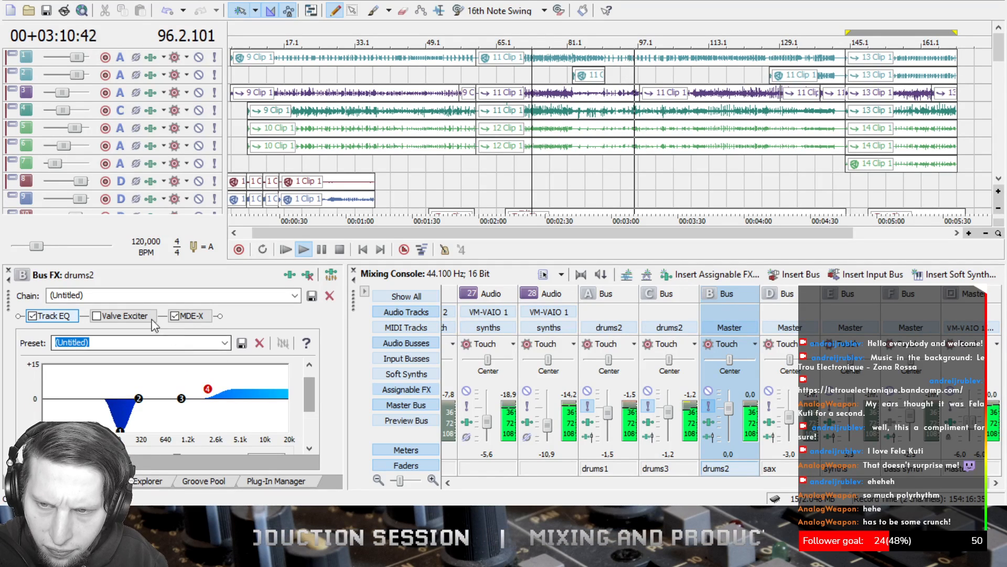
- Re-enable Valve Exciter on the drums2 bus, move it ahead of Track EQ, view its valve controls and stop playback
{"action": "left_click", "coordinate": [126, 316]}
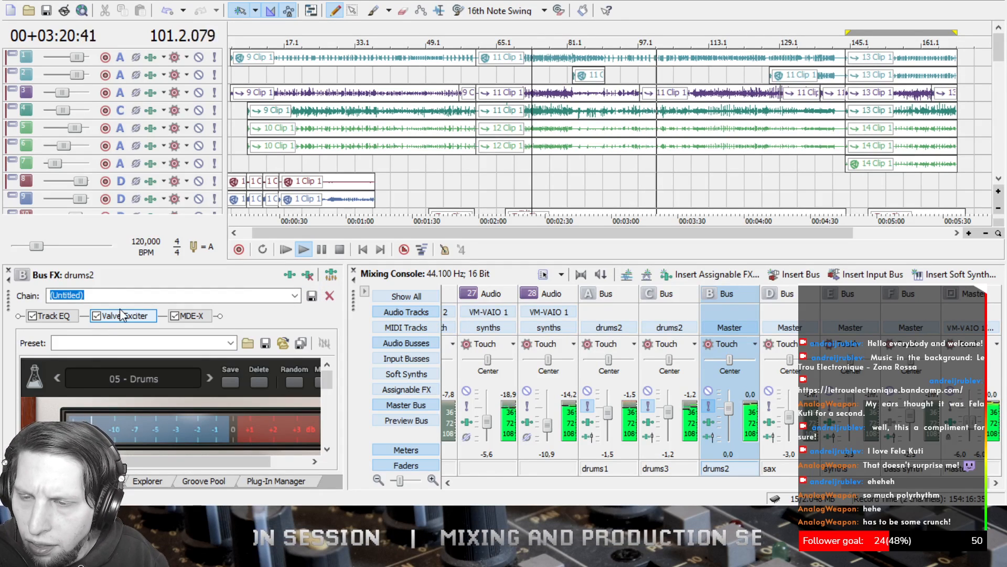
{"action": "left_click_drag", "start_coordinate": [130, 320], "coordinate": [39, 315]}
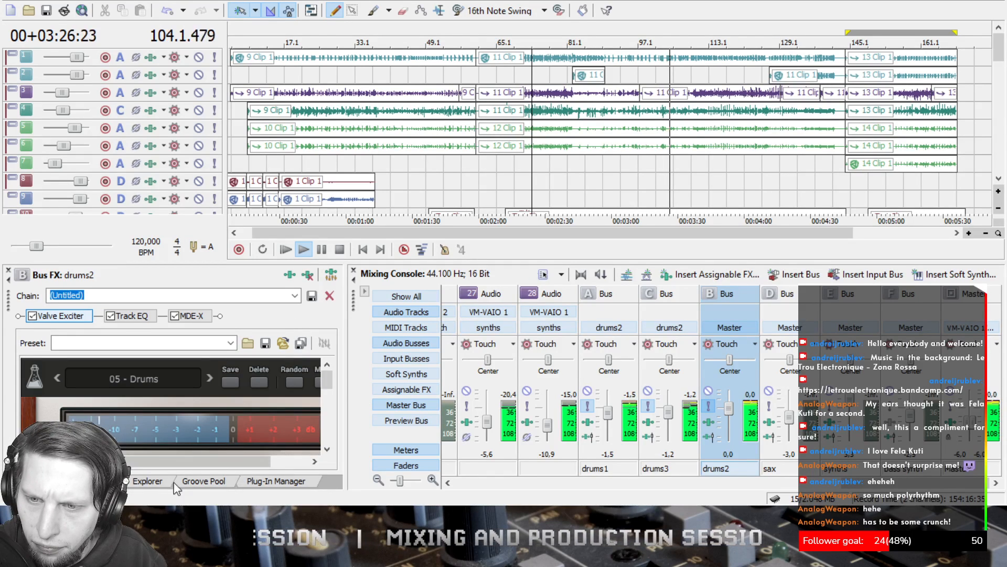
{"action": "left_click_drag", "start_coordinate": [200, 462], "coordinate": [279, 463]}
{"action": "left_click_drag", "start_coordinate": [332, 383], "coordinate": [332, 405]}
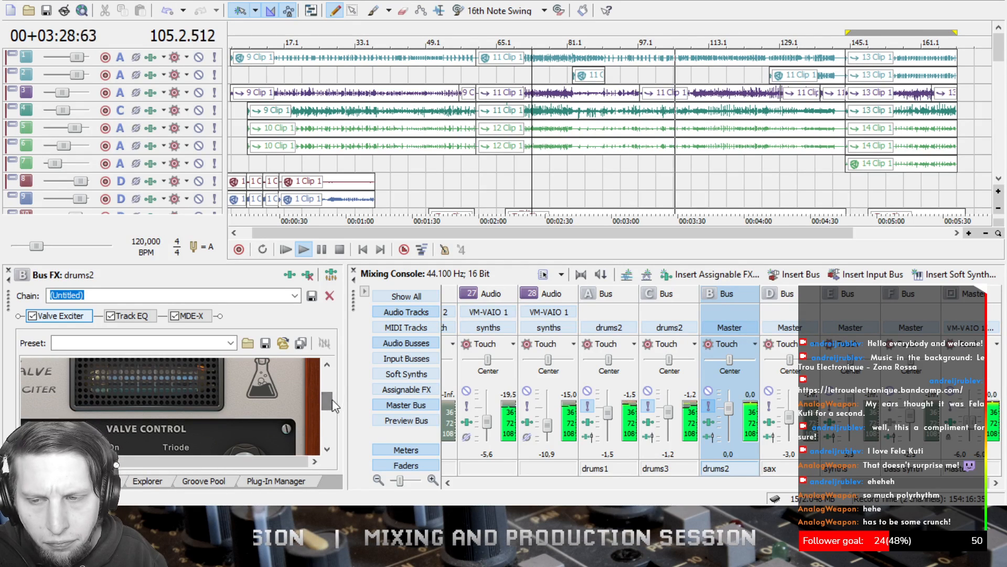
{"action": "left_click", "coordinate": [340, 250]}
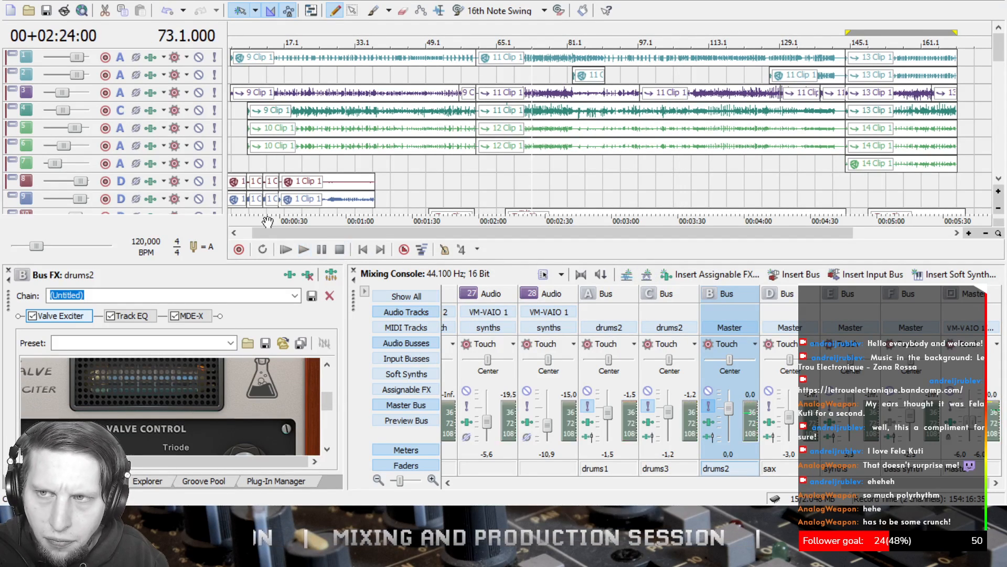
- Save the project, play the song from the beginning and widen the effects window beside the mixing console
{"action": "left_click", "coordinate": [47, 10]}
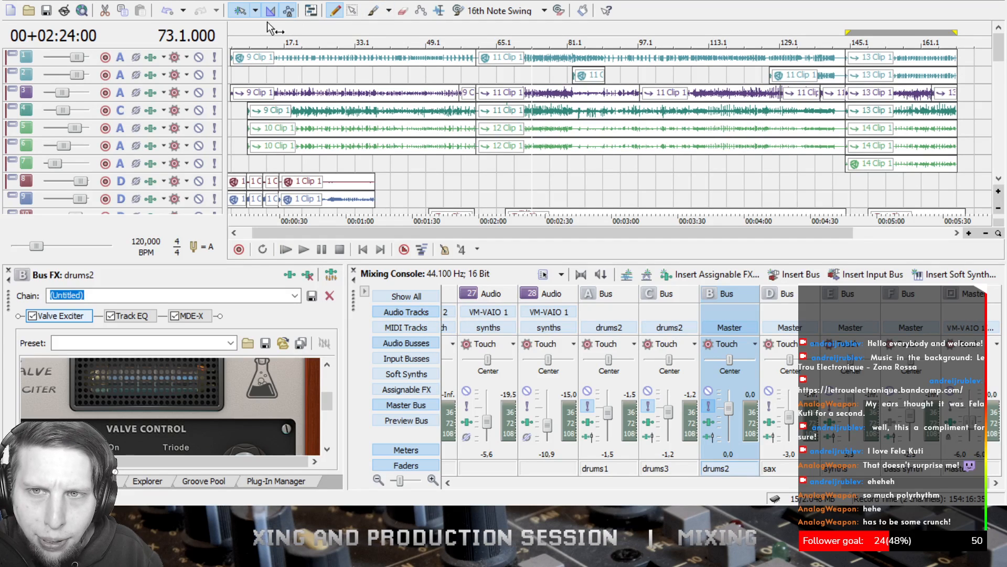
{"action": "left_click", "coordinate": [286, 250]}
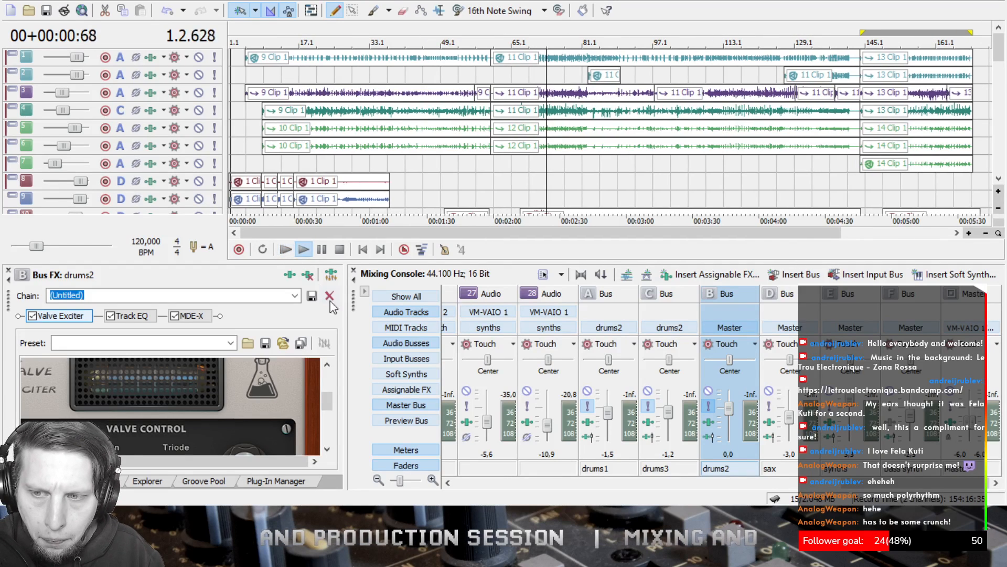
{"action": "left_click_drag", "start_coordinate": [352, 324], "coordinate": [395, 324]}
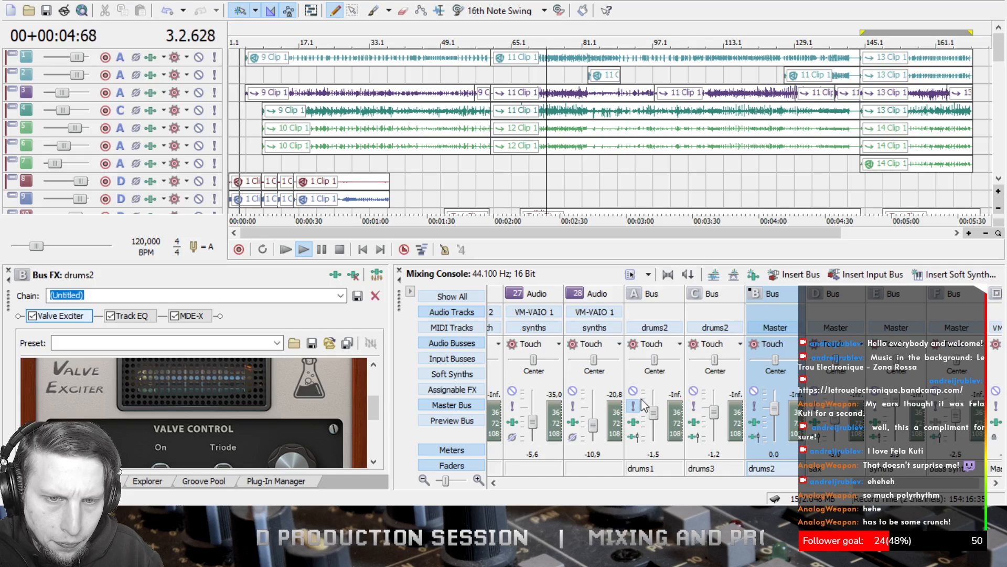
{"action": "left_click", "coordinate": [286, 250]}
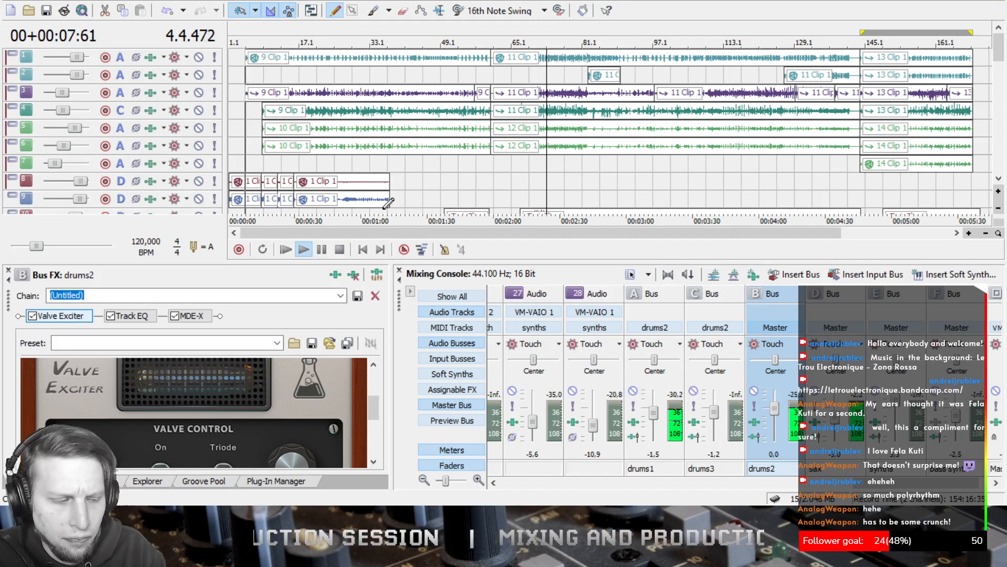
{"action": "left_click", "coordinate": [48, 10]}
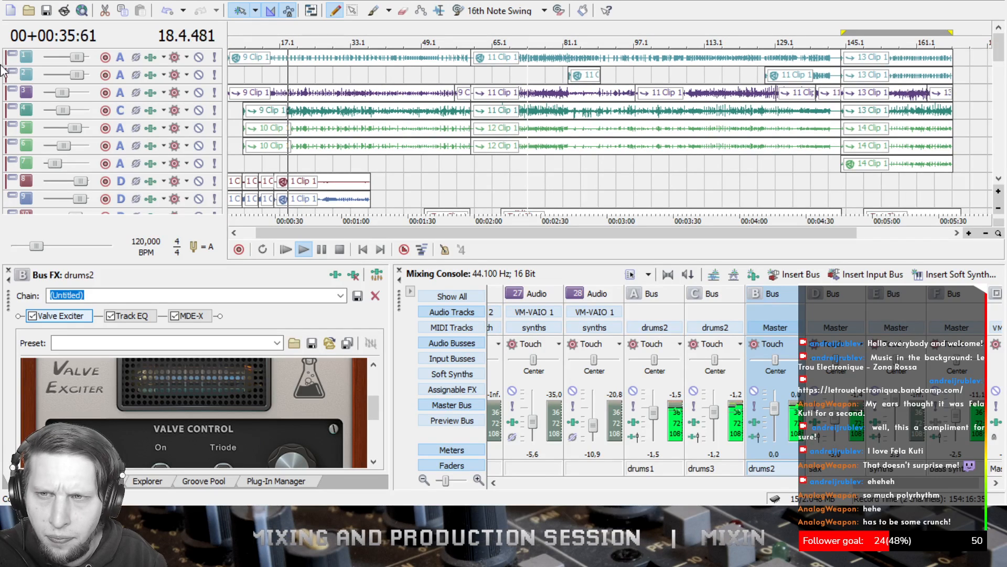
- Expand track 4 and briefly audition tracks 4 and 5 in solo, one after the other
{"action": "left_click", "coordinate": [12, 107]}
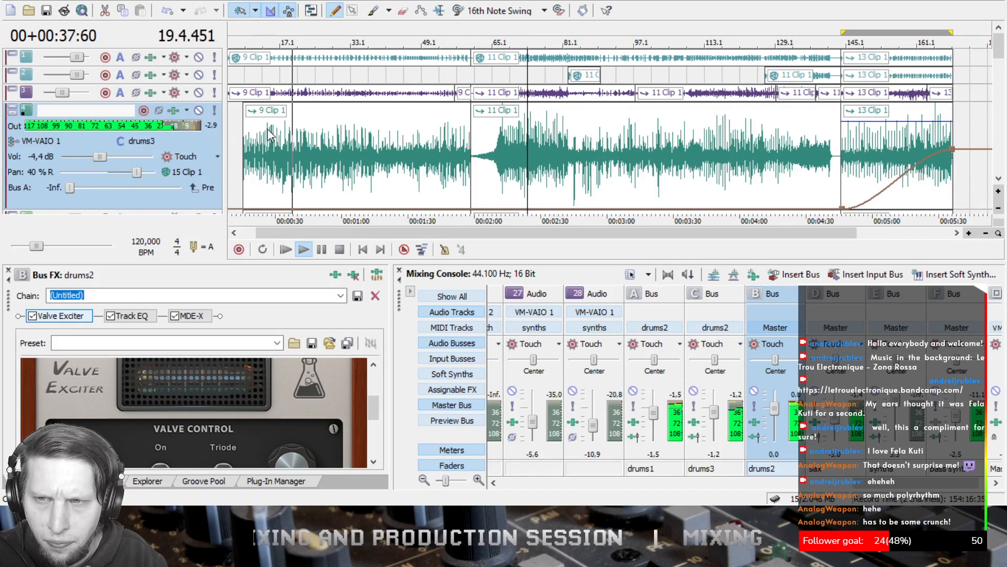
{"action": "left_click", "coordinate": [214, 111]}
{"action": "left_click", "coordinate": [214, 111]}
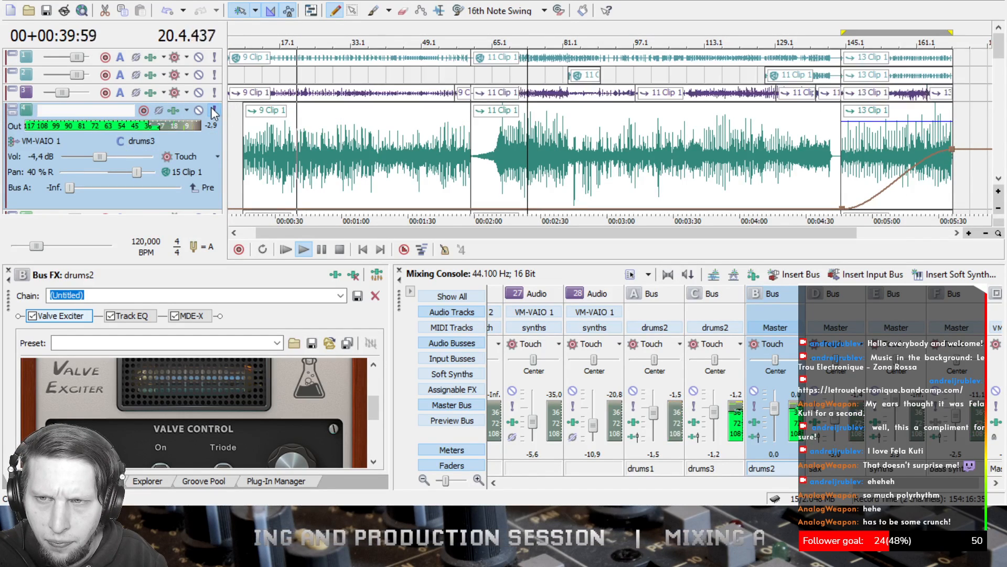
{"action": "scroll", "coordinate": [1004, 79], "scroll_direction": "down", "scroll_amount": 3}
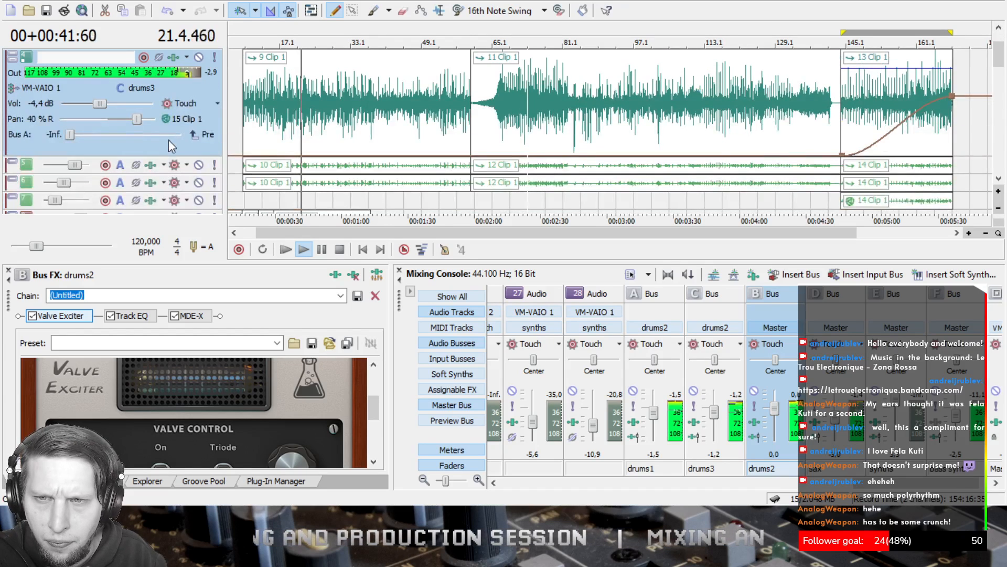
{"action": "left_click", "coordinate": [214, 165]}
{"action": "left_click", "coordinate": [214, 165]}
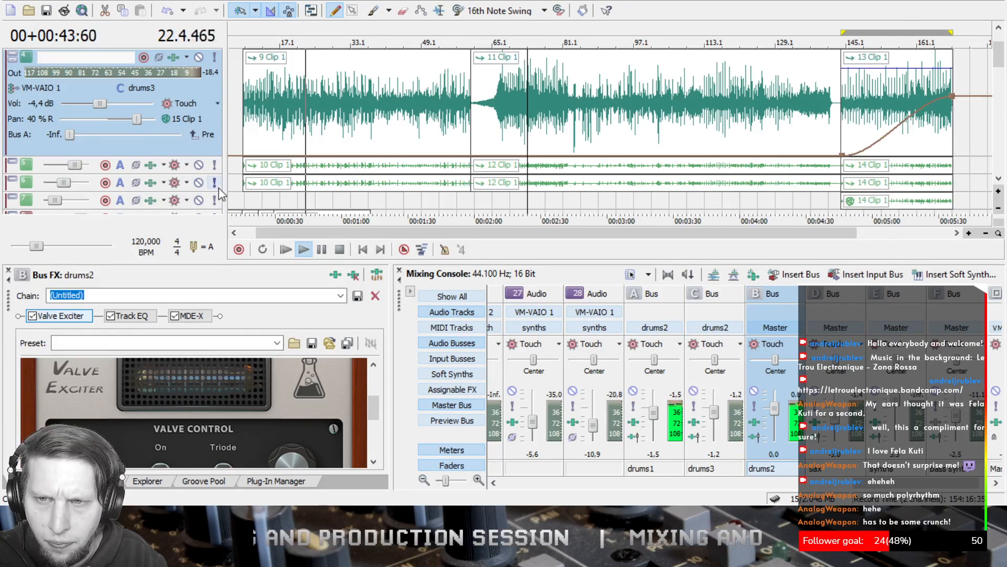
- Solo track 6, open its effect chain and examine the settings of its first two MDE-X effects
{"action": "left_click", "coordinate": [214, 183]}
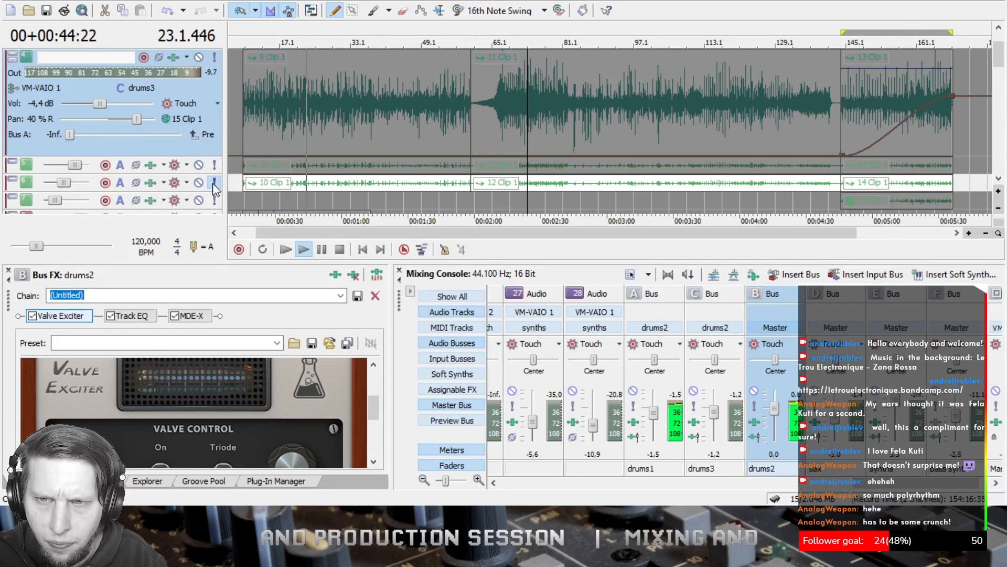
{"action": "left_click", "coordinate": [150, 183]}
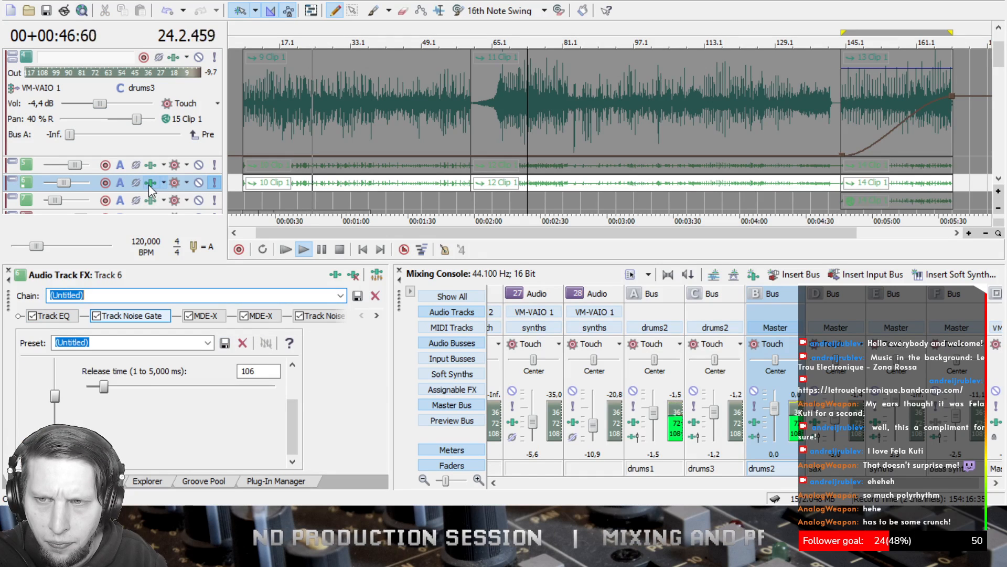
{"action": "left_click", "coordinate": [216, 317]}
{"action": "left_click", "coordinate": [261, 316]}
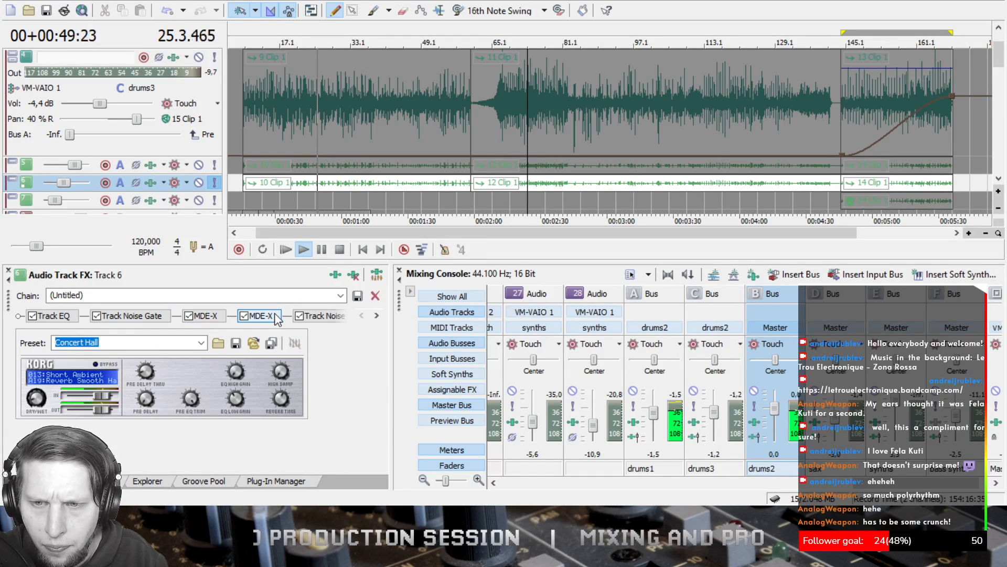
{"action": "left_click", "coordinate": [219, 317]}
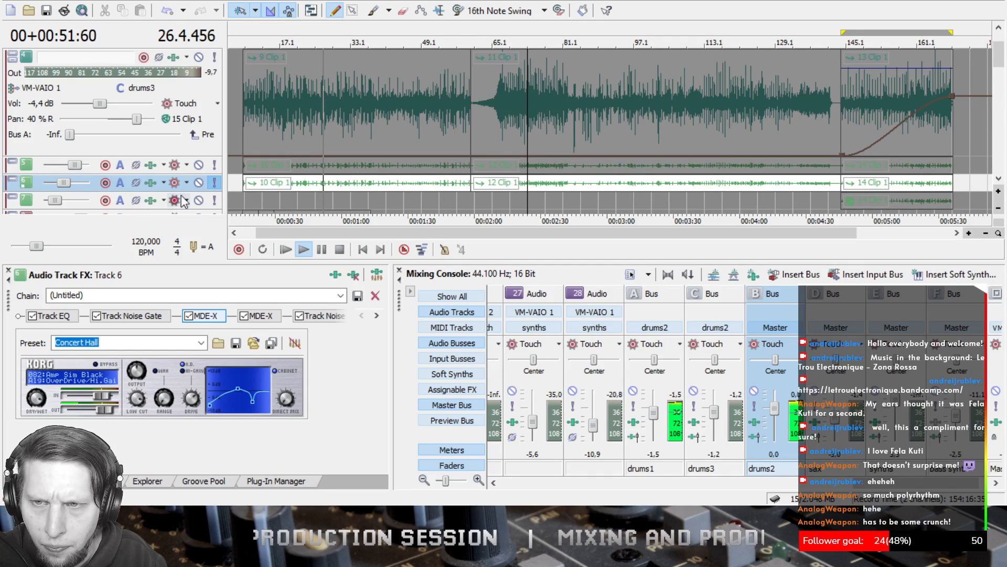
- Unsolo track 6, mute and unmute it to compare within the mix, and lower its volume slightly
{"action": "left_click", "coordinate": [215, 183]}
{"action": "left_click", "coordinate": [199, 183]}
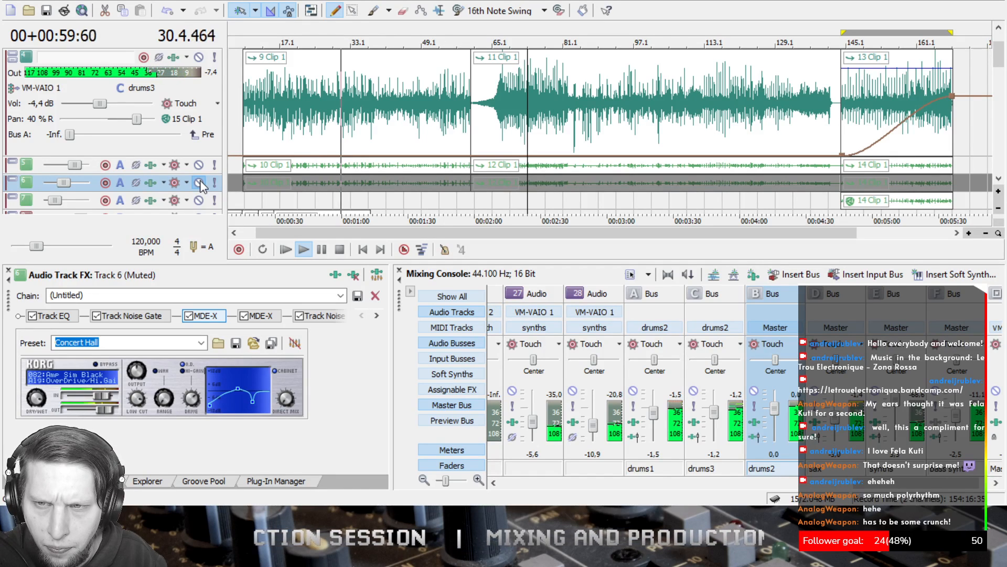
{"action": "left_click", "coordinate": [200, 181]}
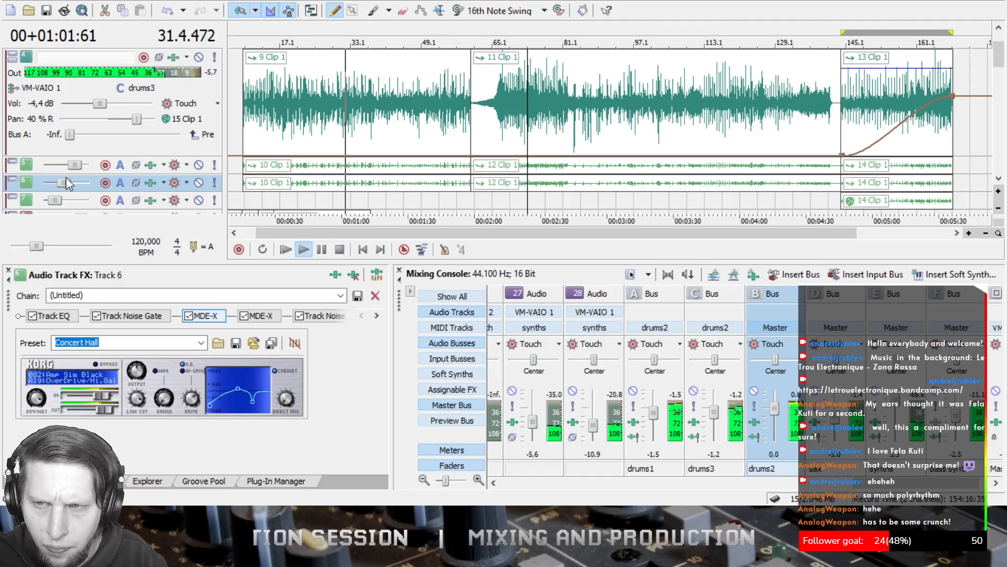
{"action": "left_click_drag", "start_coordinate": [63, 182], "coordinate": [60, 182]}
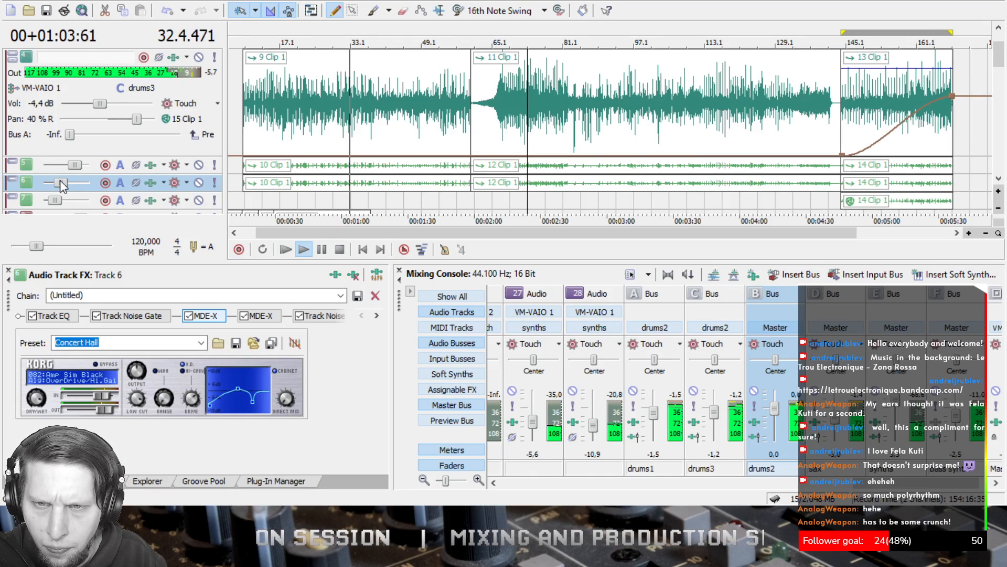
- Open the first Track Noise Gate of track 6 and bring its threshold and release time controls into view
{"action": "left_click", "coordinate": [160, 319]}
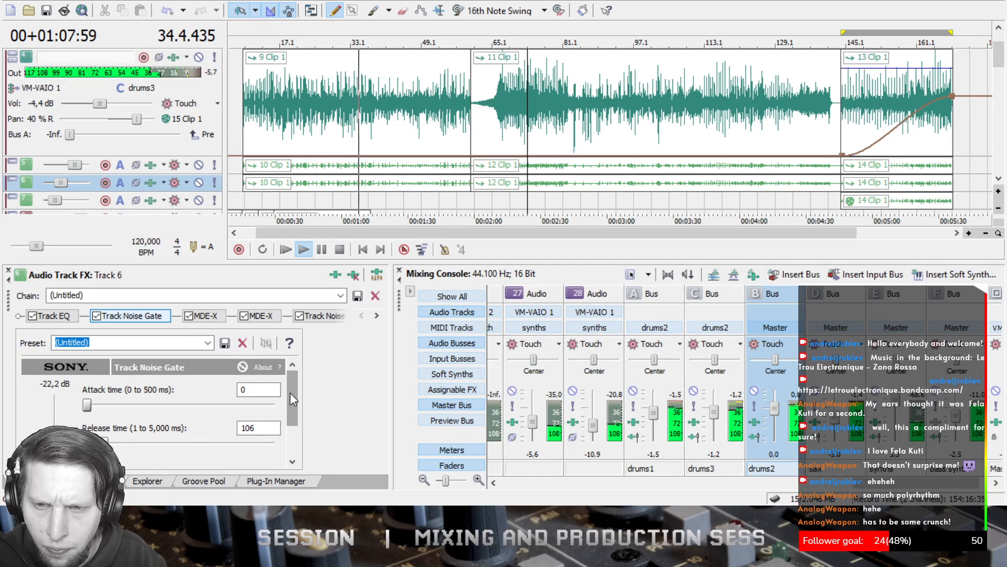
{"action": "scroll", "coordinate": [290, 399], "scroll_direction": "down", "scroll_amount": 1}
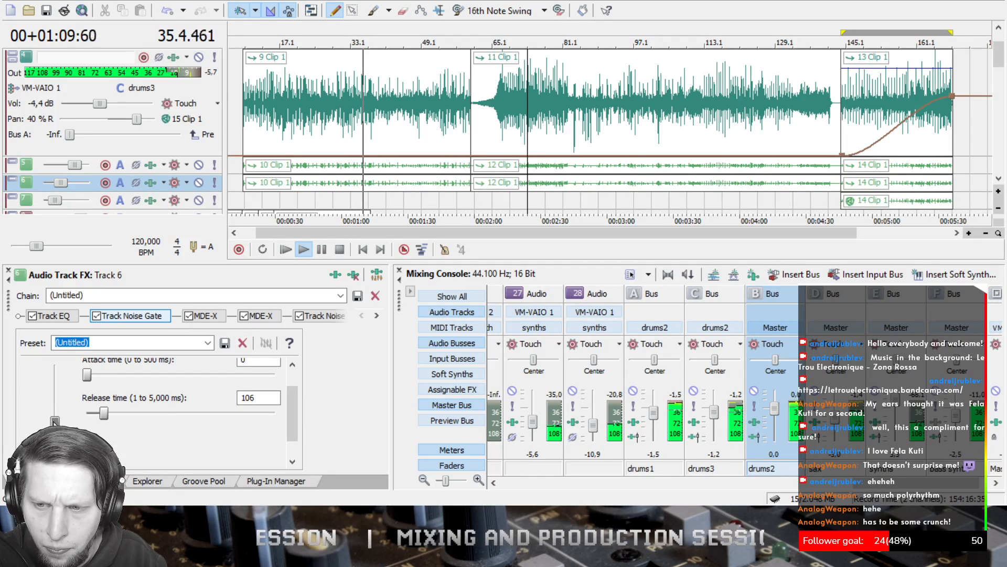
- Audition track 6 in solo and back in the full mix, and collapse track 4 with playback stopped
{"action": "left_click", "coordinate": [214, 184]}
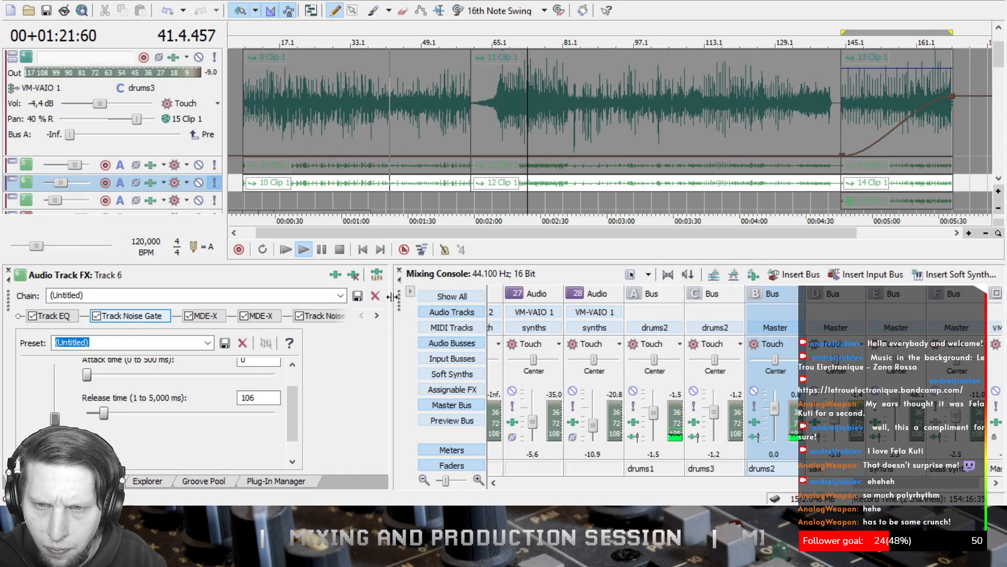
{"action": "left_click", "coordinate": [215, 182]}
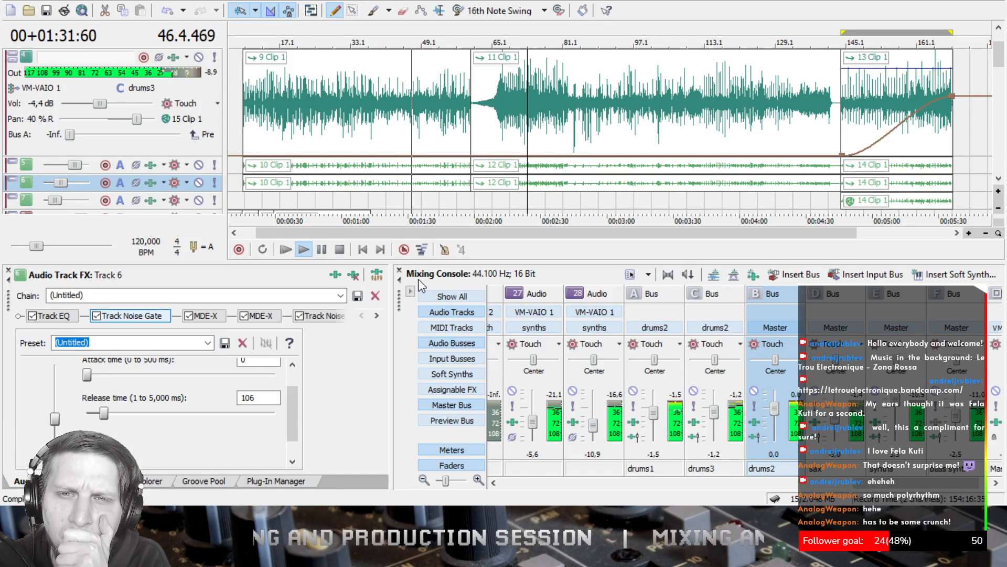
{"action": "left_click", "coordinate": [11, 54]}
{"action": "left_click", "coordinate": [339, 250]}
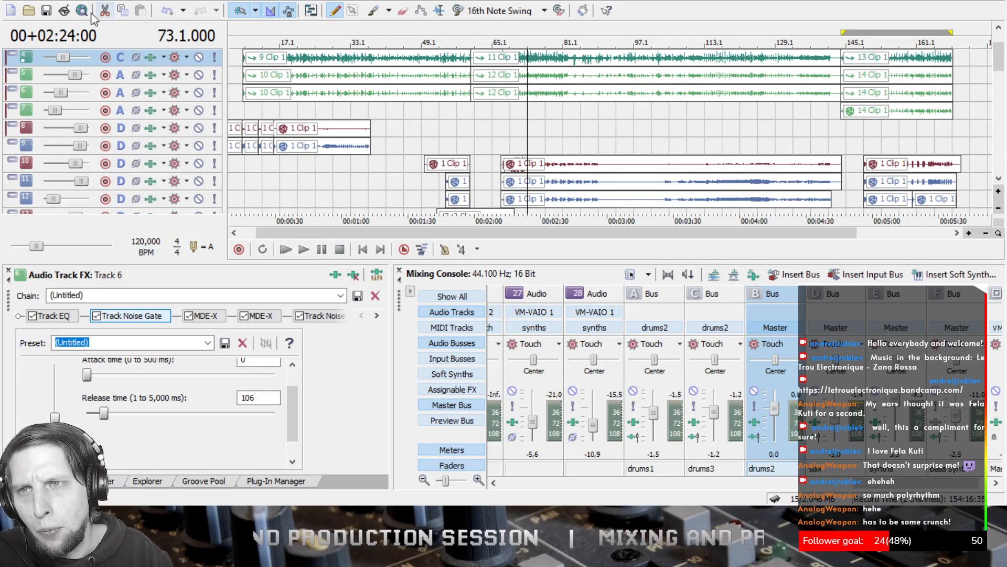
- Save the project and play the full mix from bar 49.1
{"action": "left_click", "coordinate": [46, 11]}
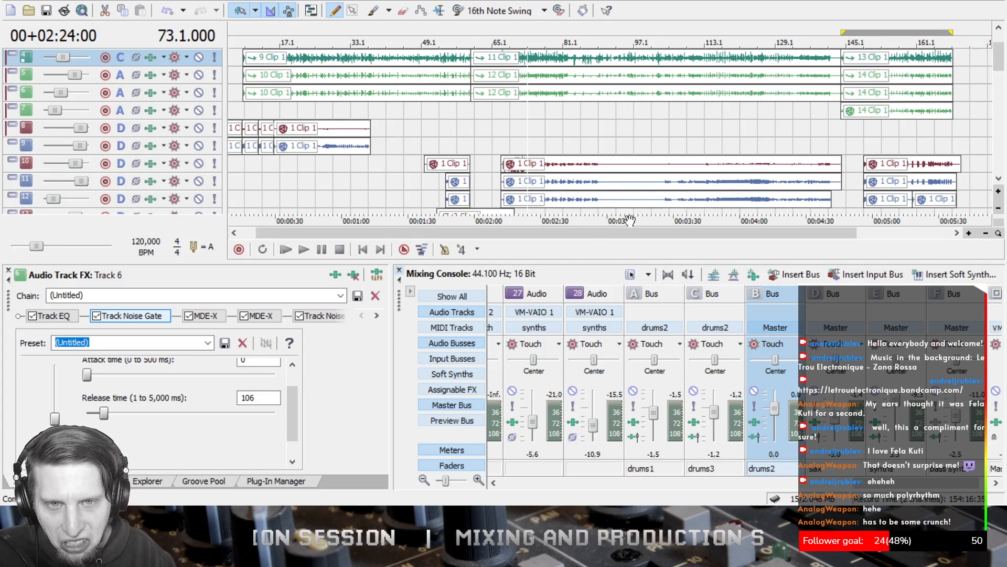
{"action": "left_click_drag", "start_coordinate": [579, 233], "coordinate": [602, 238]}
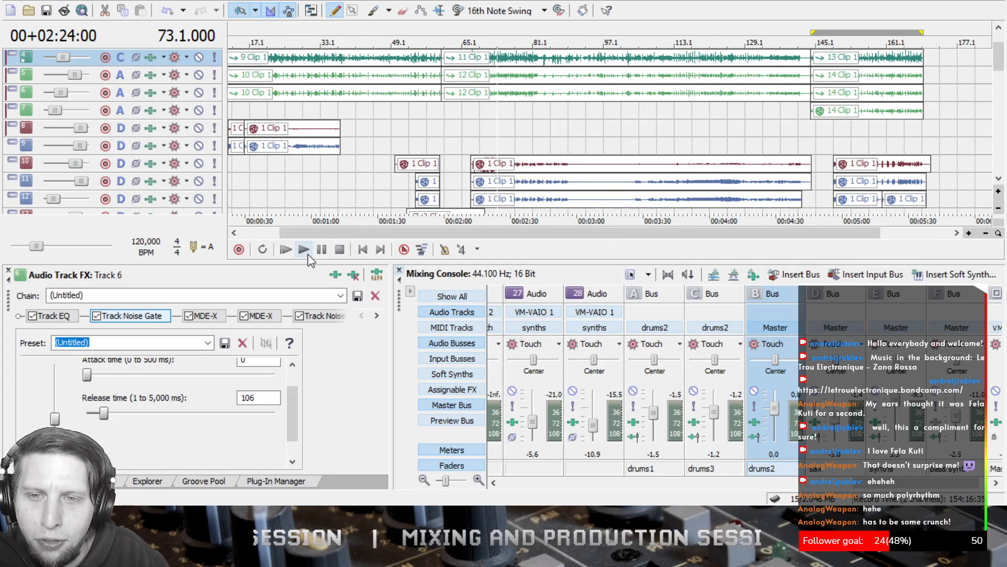
{"action": "left_click", "coordinate": [398, 34]}
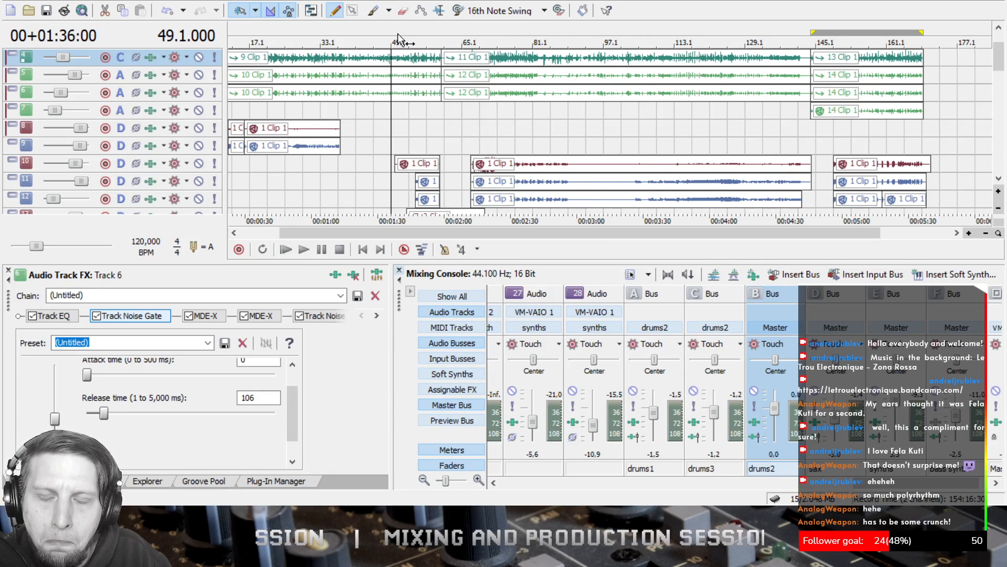
{"action": "left_click", "coordinate": [303, 250]}
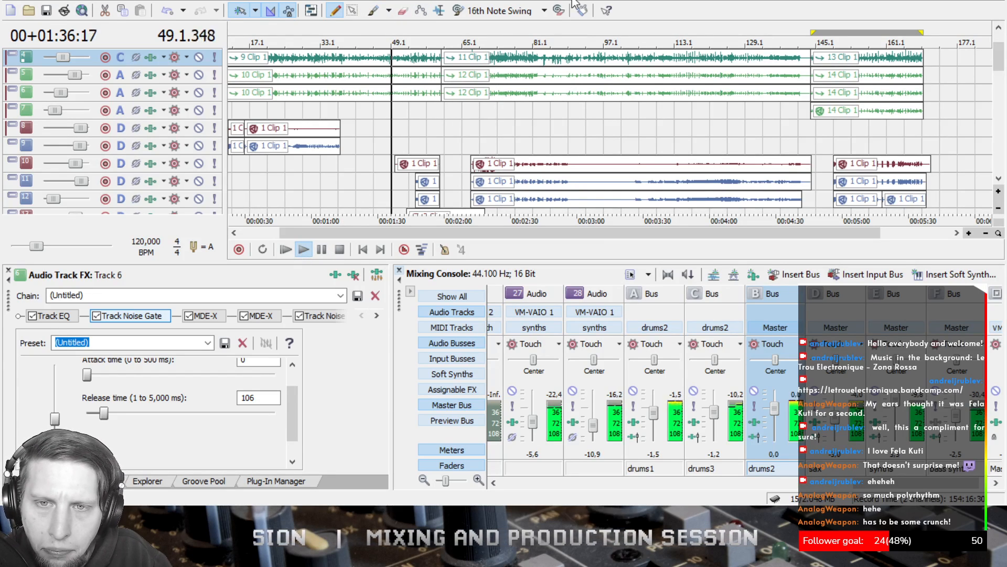
{"action": "left_click", "coordinate": [47, 11]}
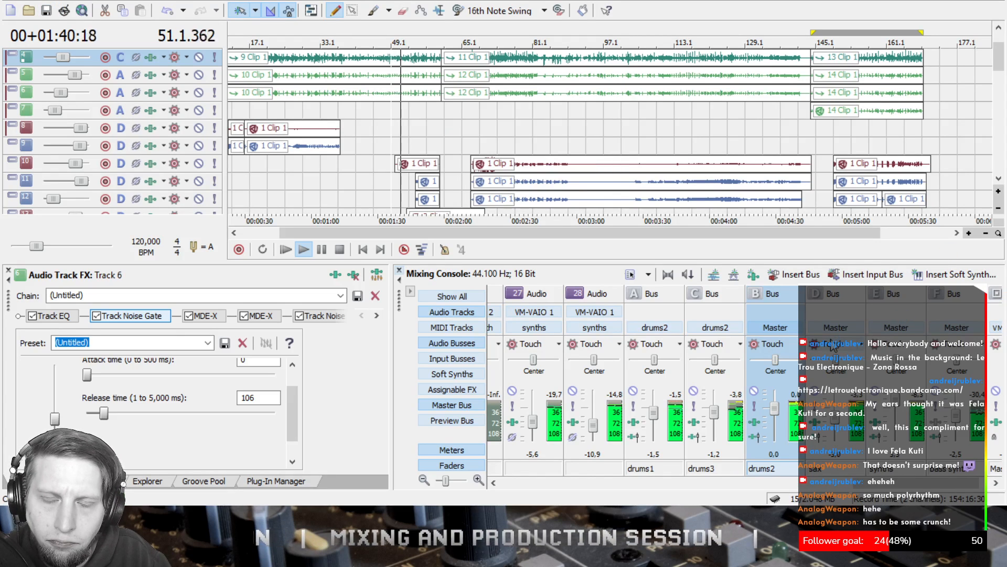
- Open the Master channel's effects chain and save the project
{"action": "left_click", "coordinate": [999, 480]}
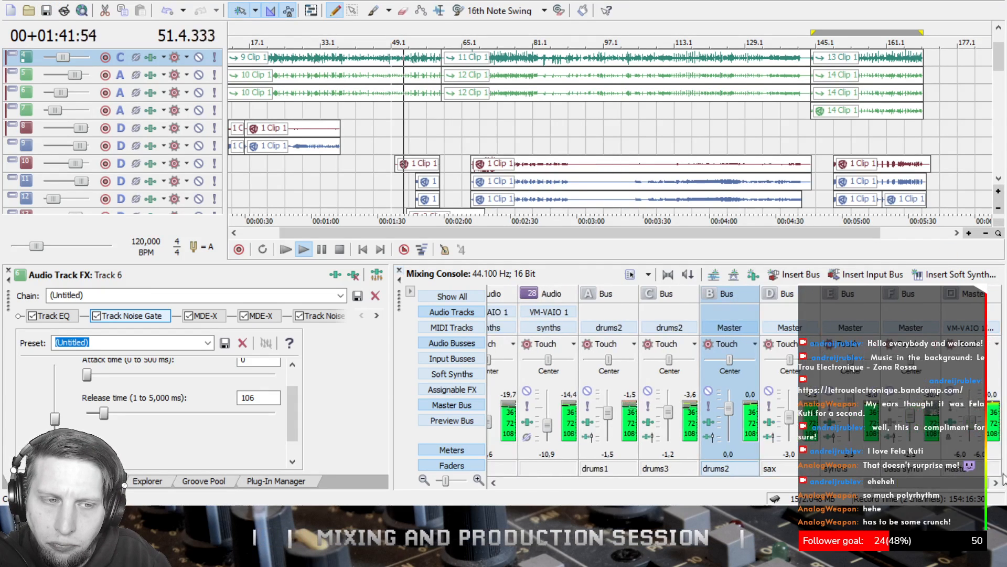
{"action": "left_click", "coordinate": [950, 422]}
{"action": "mouse_move", "coordinate": [147, 370]}
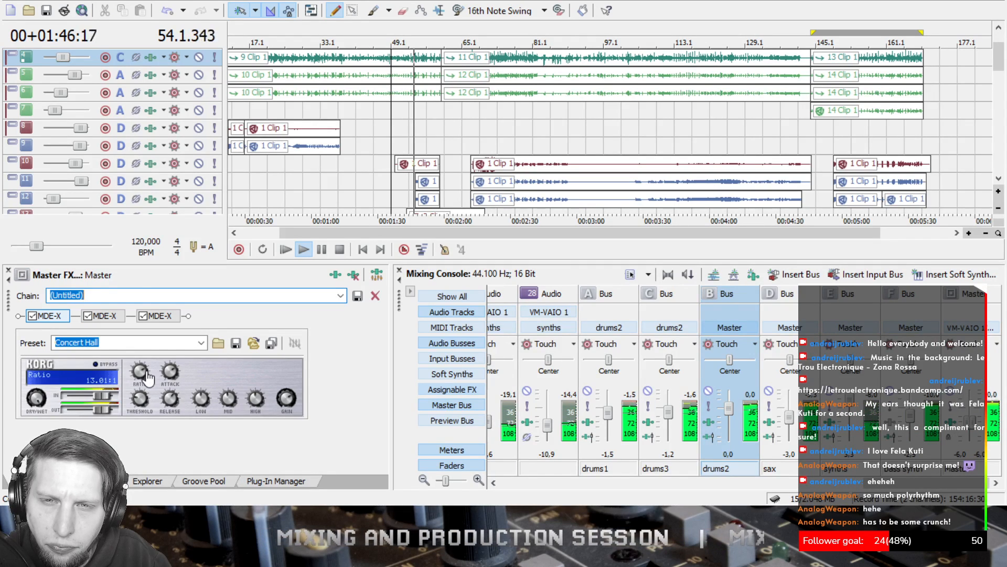
{"action": "left_click", "coordinate": [46, 11]}
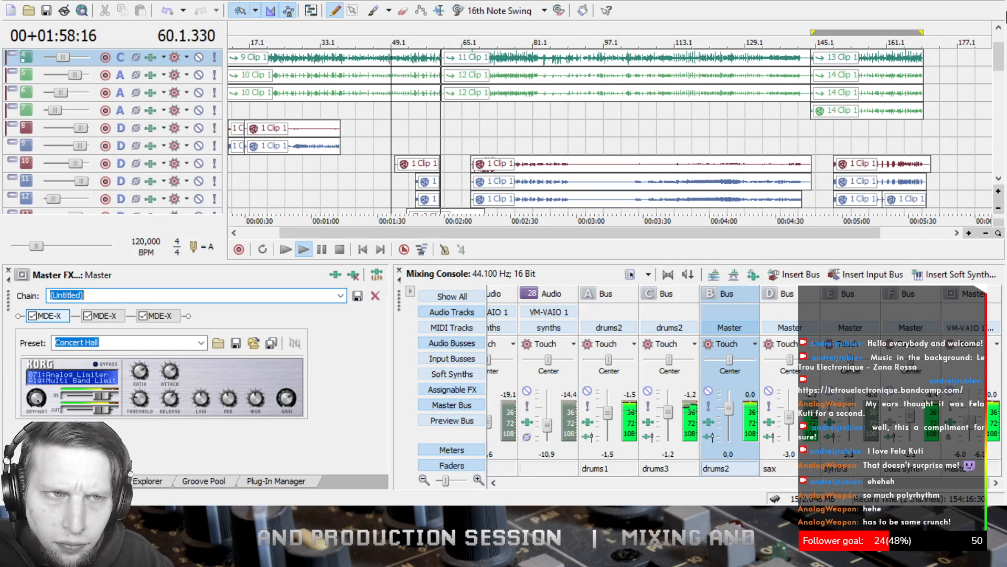
- On track 24, remove the clip's envelope point near bar 63 and raise the points near bars 62.4 and 64
{"action": "left_click_drag", "start_coordinate": [1004, 60], "coordinate": [1004, 116]}
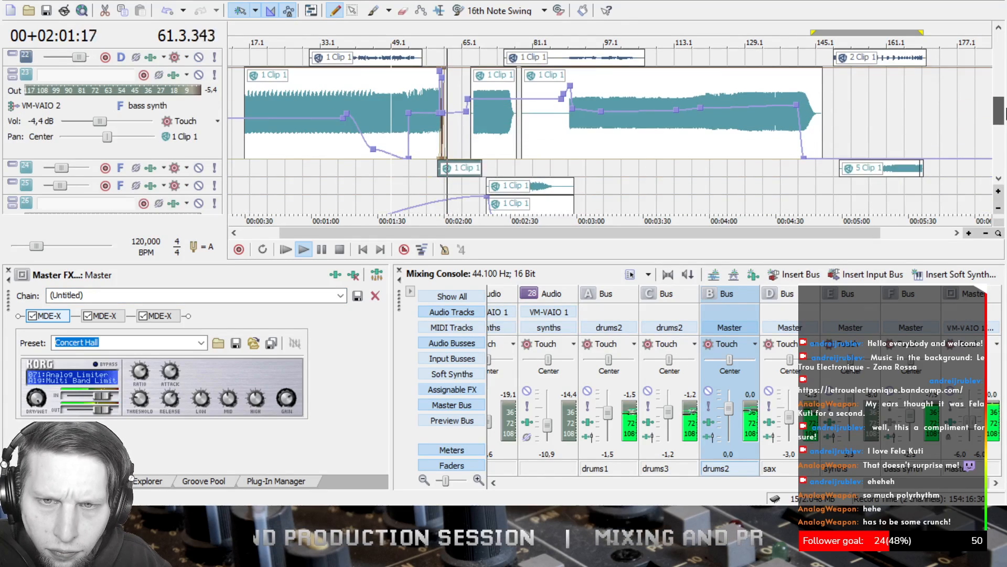
{"action": "left_click", "coordinate": [15, 168]}
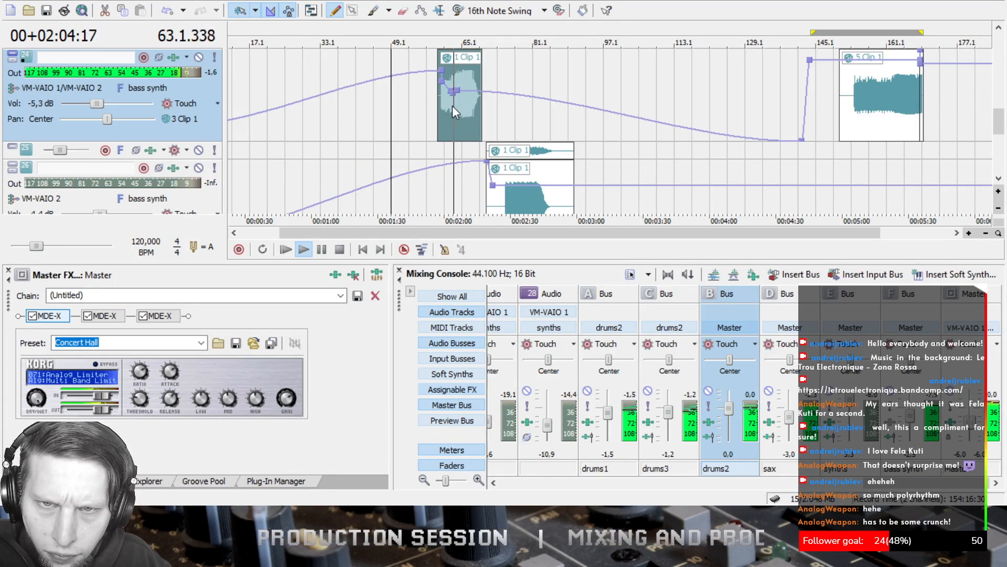
{"action": "scroll", "coordinate": [452, 105], "scroll_direction": "up", "scroll_amount": 5}
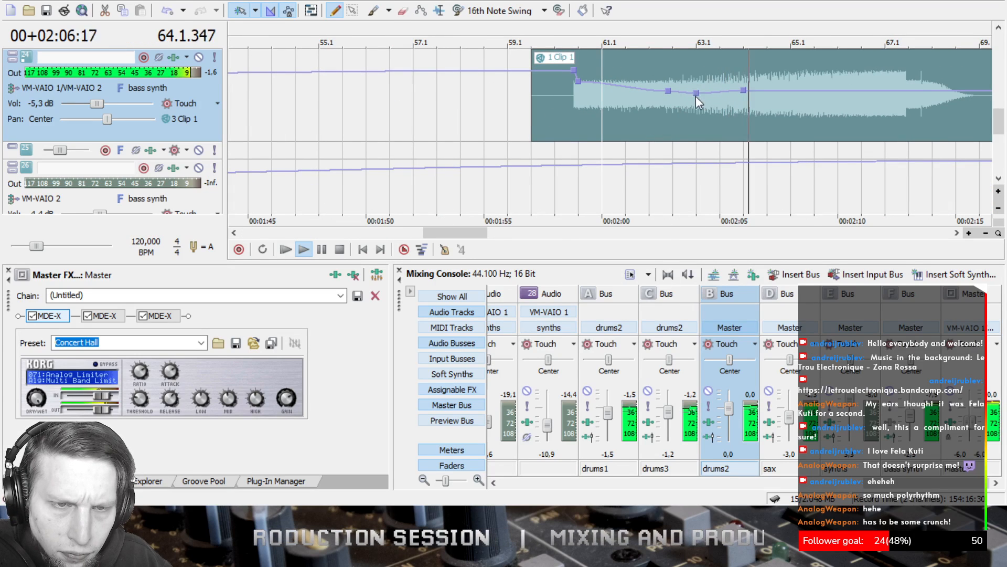
{"action": "left_click", "coordinate": [729, 224]}
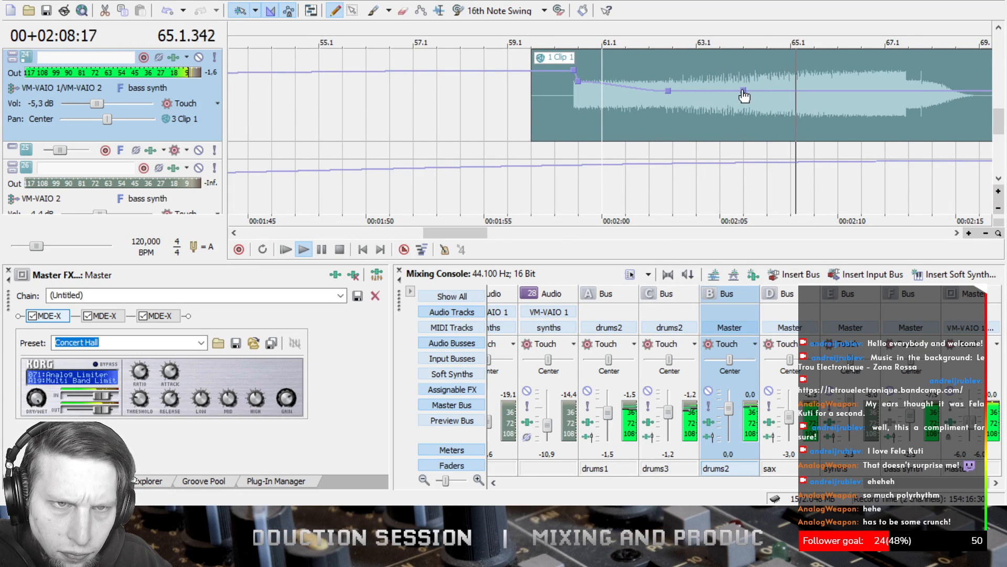
{"action": "left_click_drag", "start_coordinate": [744, 90], "coordinate": [743, 80]}
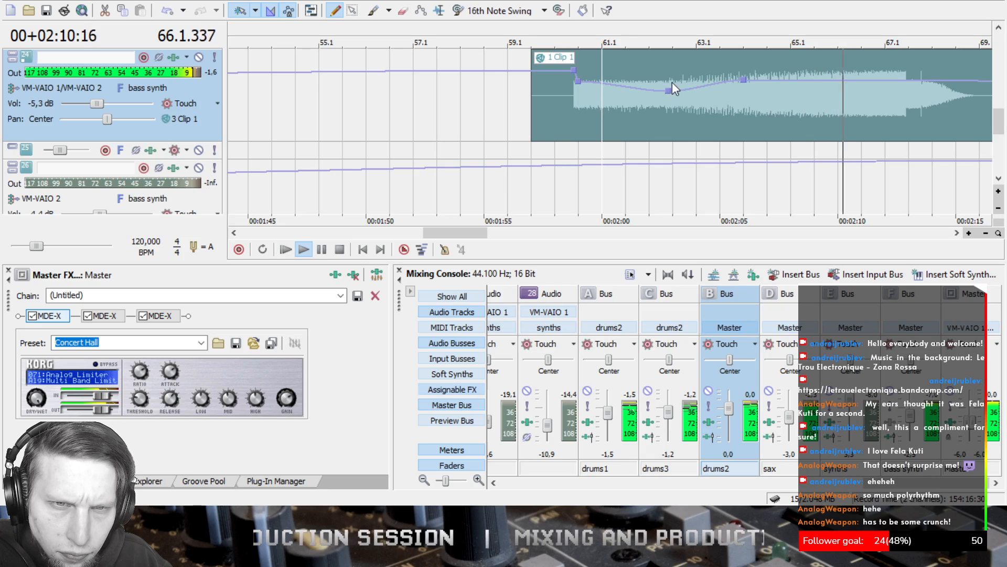
{"action": "left_click_drag", "start_coordinate": [669, 92], "coordinate": [668, 83]}
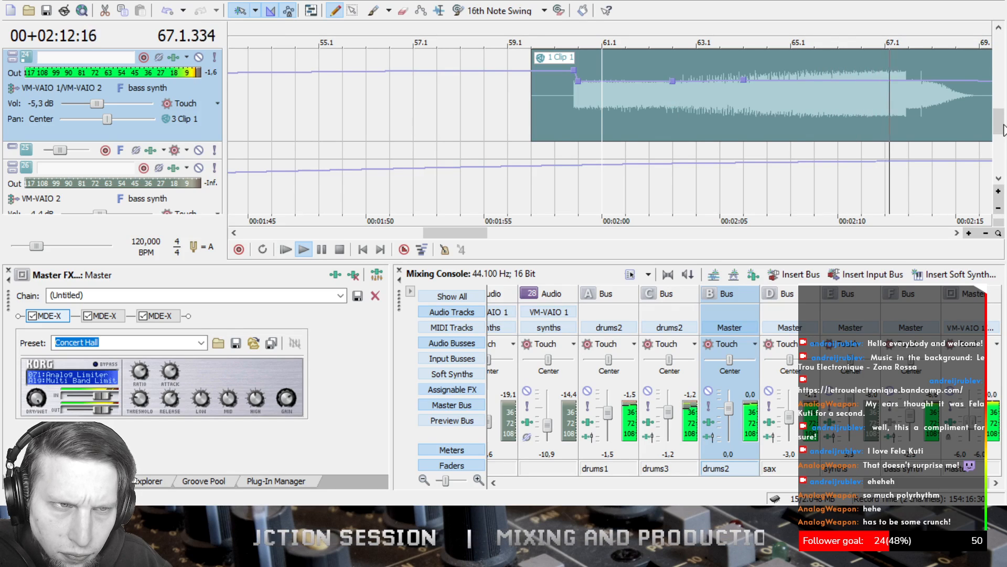
- Solo track 6 and audition its drum part from bar 67.1
{"action": "left_click_drag", "start_coordinate": [1001, 130], "coordinate": [1004, 53]}
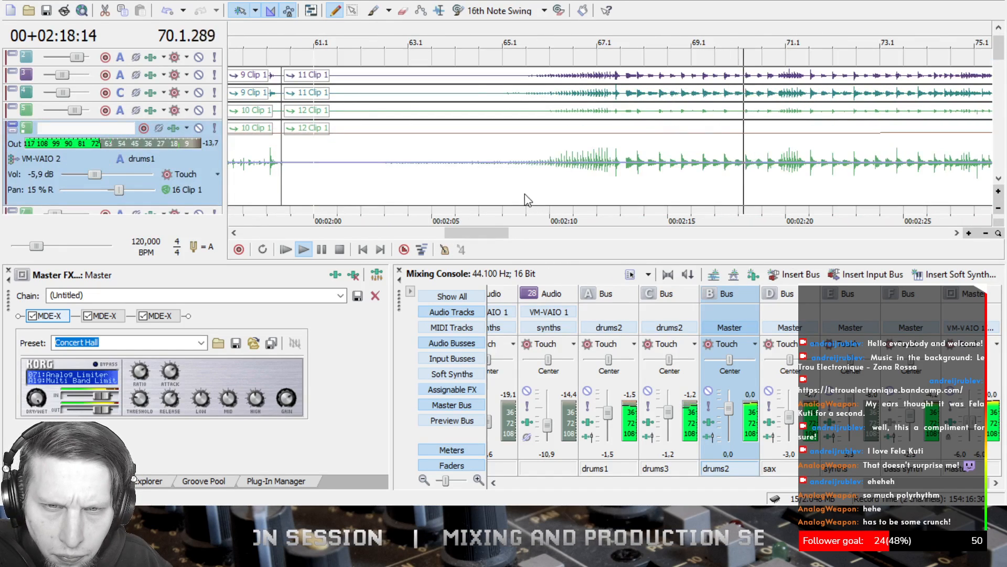
{"action": "left_click", "coordinate": [339, 182]}
{"action": "left_click", "coordinate": [340, 250]}
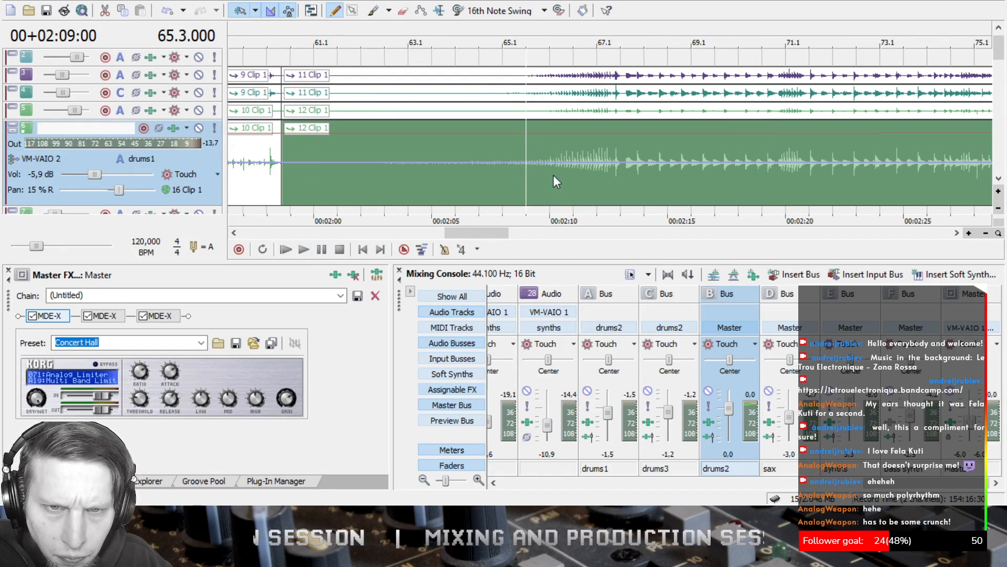
{"action": "left_click", "coordinate": [606, 175]}
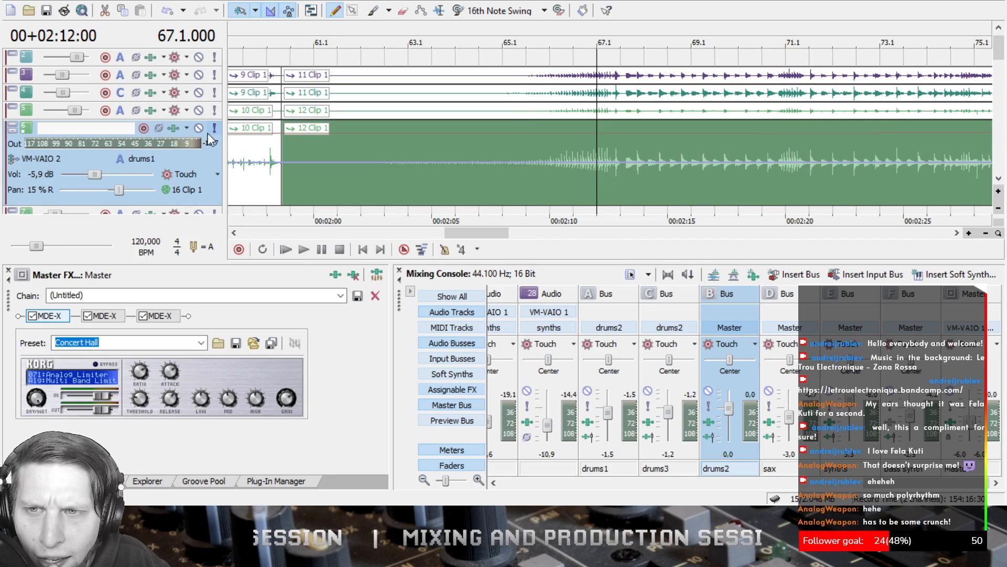
{"action": "left_click", "coordinate": [244, 140]}
{"action": "left_click", "coordinate": [303, 249]}
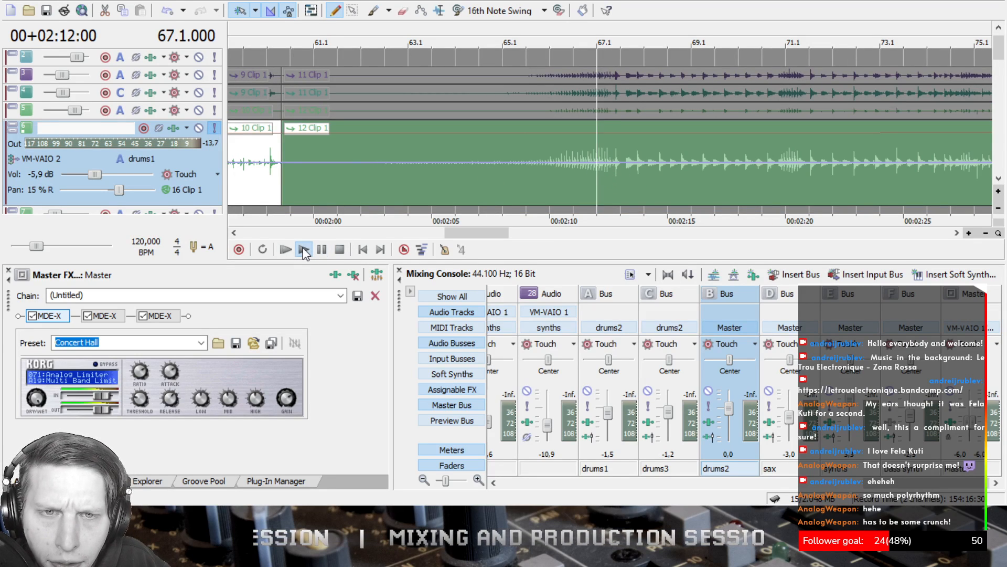
{"action": "left_click", "coordinate": [340, 250]}
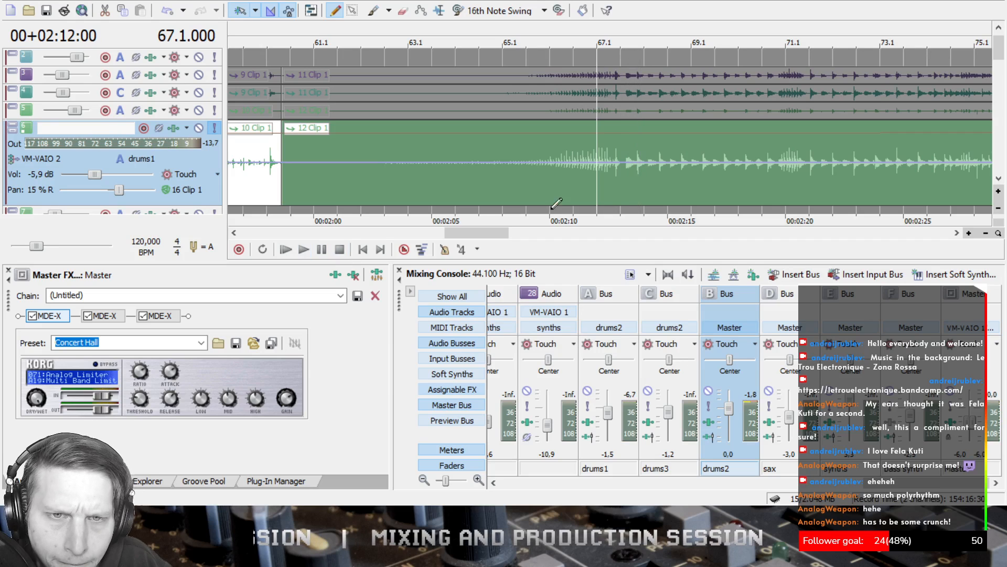
- Split track 6's 12 Clip 1 at 67.2.384, just before the drum hit
{"action": "left_click", "coordinate": [620, 178]}
{"action": "scroll", "coordinate": [620, 181], "scroll_direction": "up", "scroll_amount": 4}
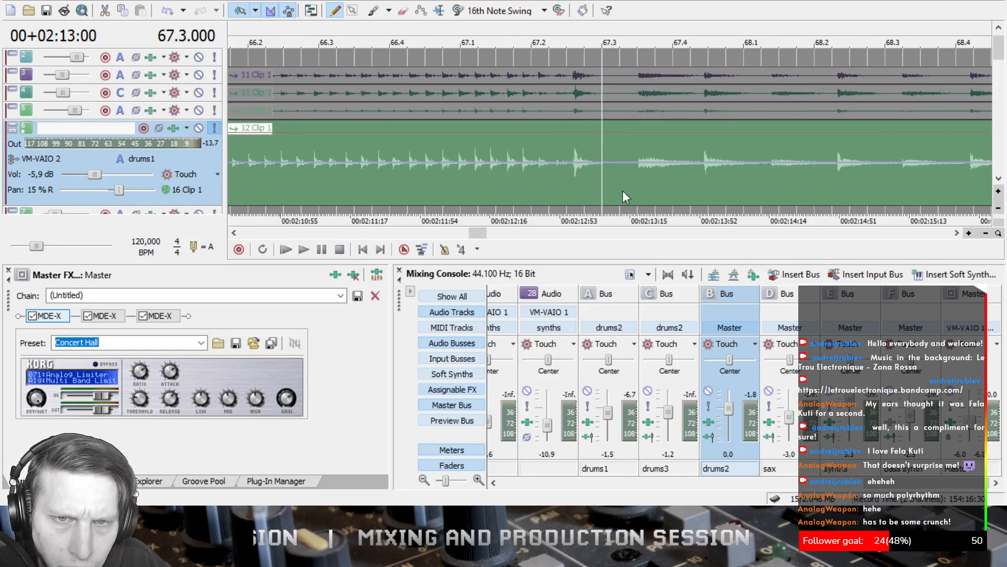
{"action": "left_click", "coordinate": [565, 169]}
{"action": "key", "text": "s"}
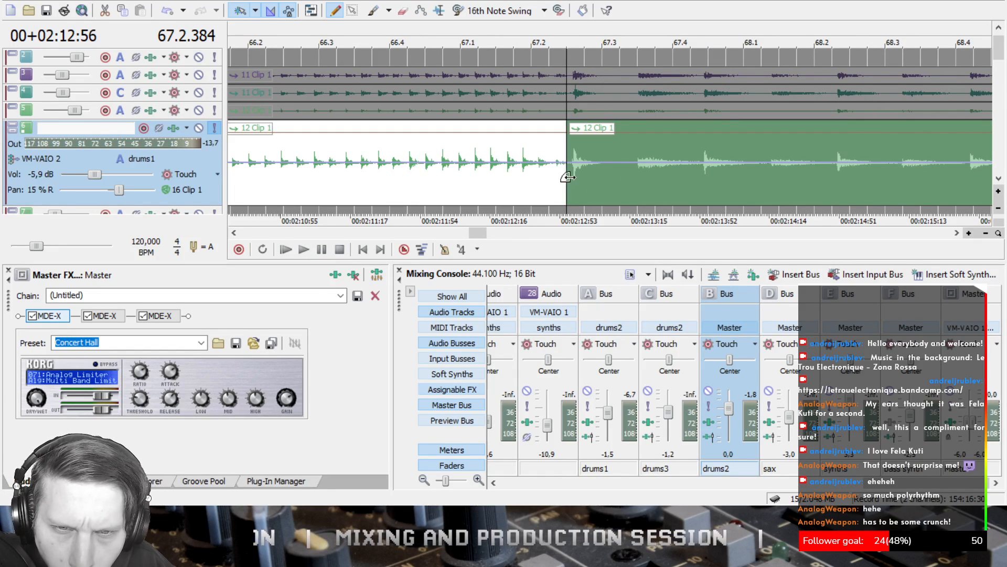
- Trim back and delete the section of track 6's 12 Clip 1 that precedes the split
{"action": "left_click_drag", "start_coordinate": [563, 177], "coordinate": [370, 176]}
{"action": "scroll", "coordinate": [378, 178], "scroll_direction": "down", "scroll_amount": 2}
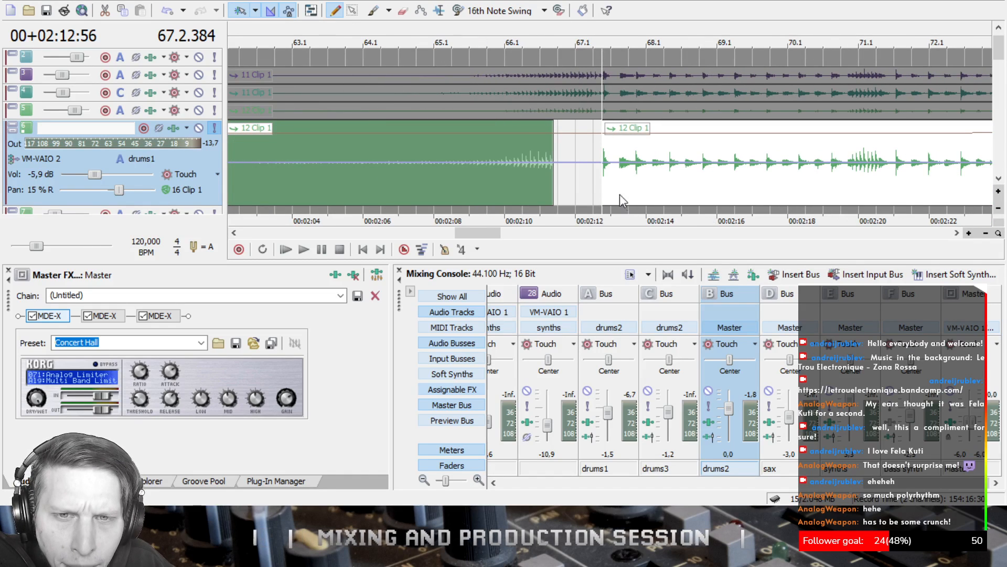
{"action": "left_click_drag", "start_coordinate": [553, 182], "coordinate": [272, 176]}
{"action": "scroll", "coordinate": [507, 189], "scroll_direction": "down", "scroll_amount": 3}
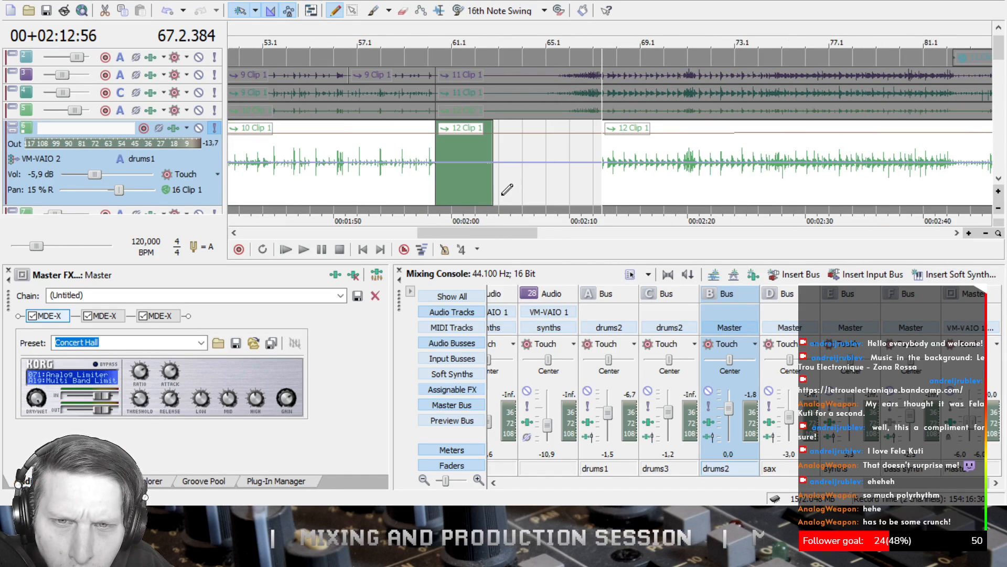
{"action": "left_click", "coordinate": [480, 182]}
{"action": "key", "text": "Delete"}
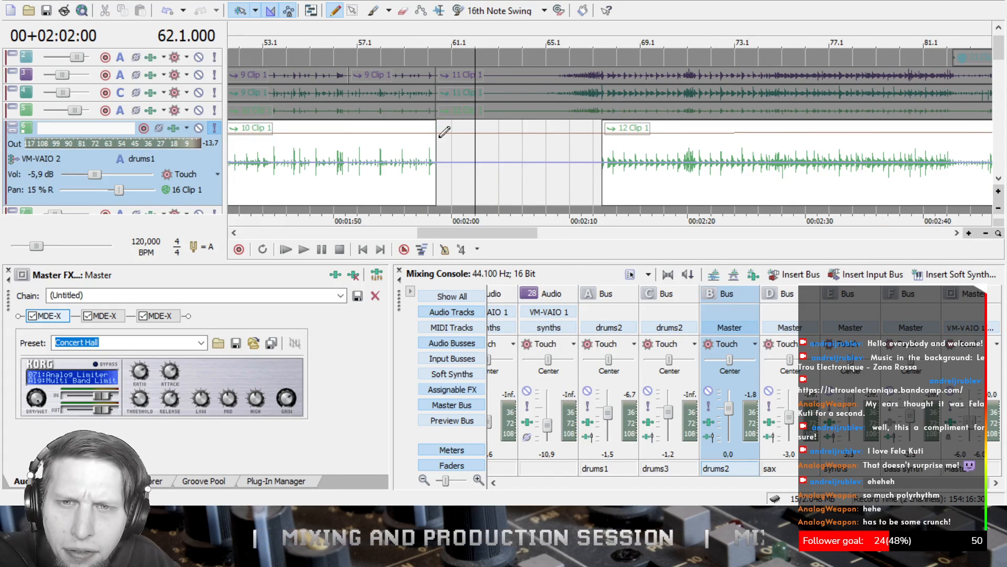
- Unsolo track 6 and play the full mix from bar 59.1 across the new gap
{"action": "left_click", "coordinate": [215, 127]}
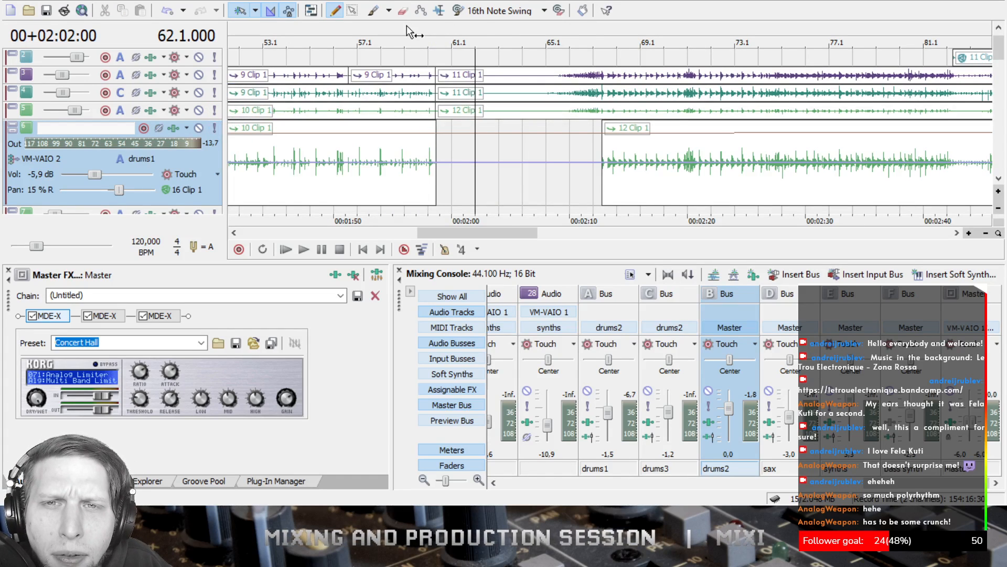
{"action": "left_click", "coordinate": [417, 186]}
{"action": "left_click", "coordinate": [303, 250]}
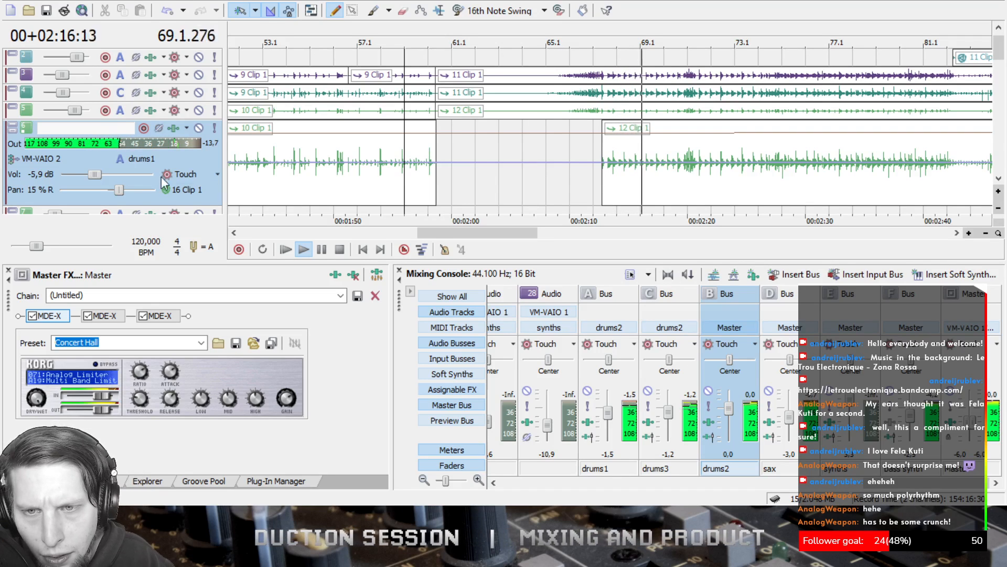
{"action": "left_click", "coordinate": [340, 249]}
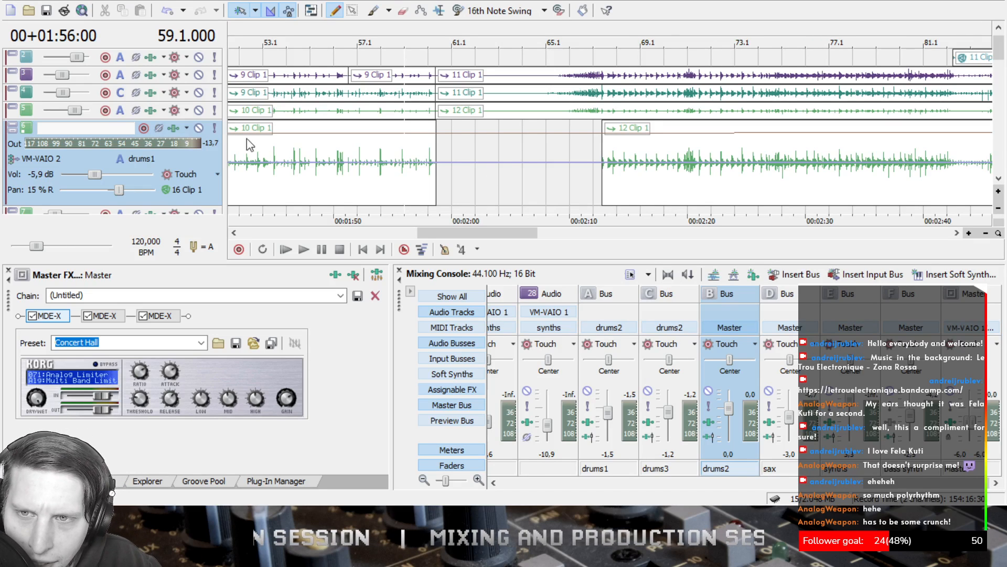
- Toggle solo on track 6 for comparison and play the full mix from bar 65.1 through its new entry
{"action": "left_click", "coordinate": [214, 129]}
{"action": "left_click", "coordinate": [324, 184]}
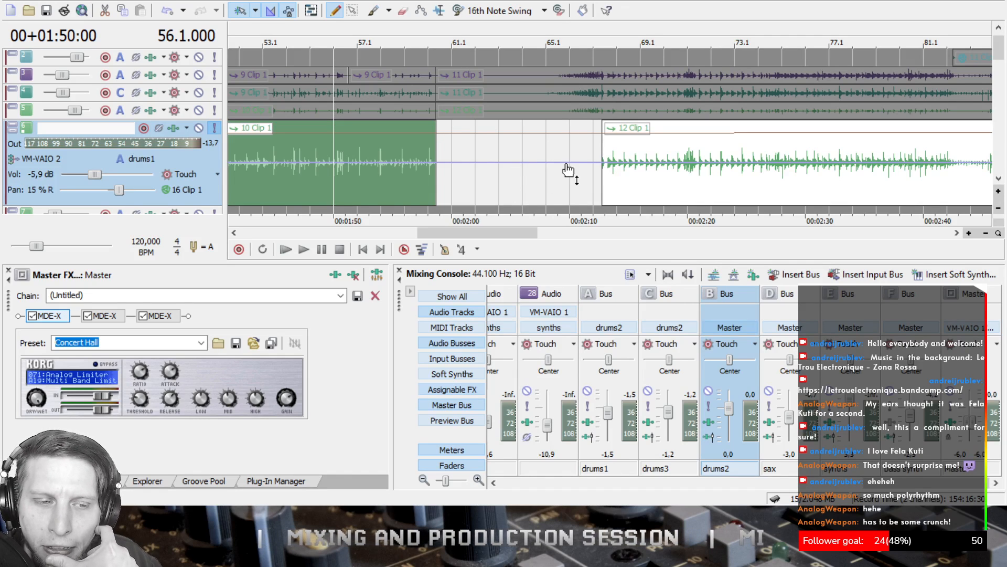
{"action": "left_click", "coordinate": [215, 129]}
{"action": "left_click", "coordinate": [541, 27]}
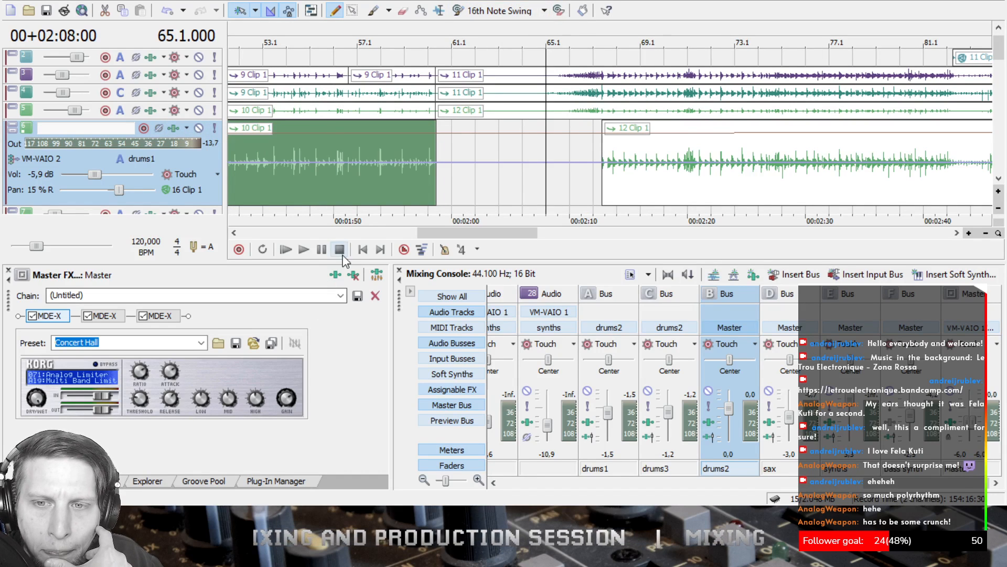
{"action": "left_click", "coordinate": [305, 249]}
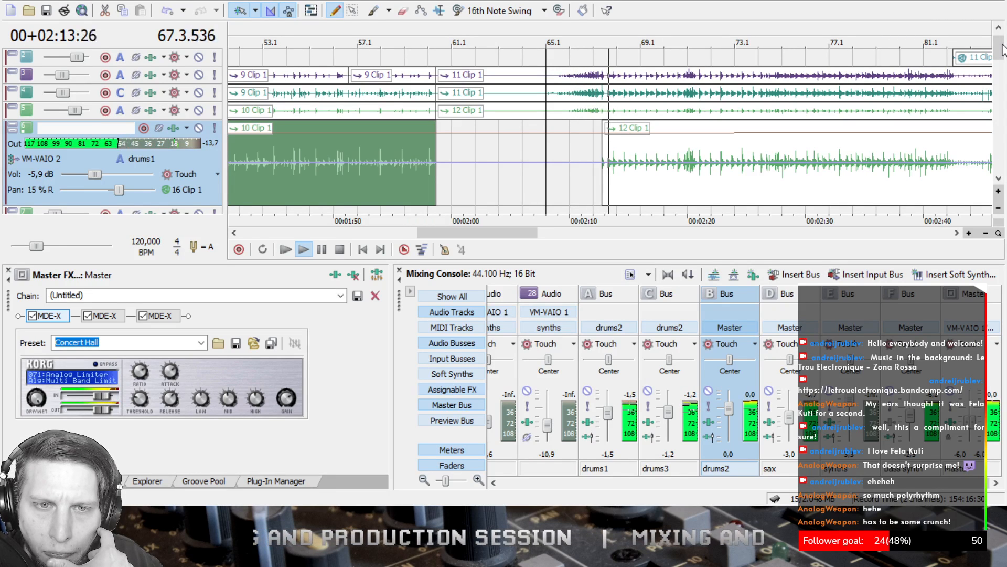
{"action": "left_click_drag", "start_coordinate": [499, 237], "coordinate": [560, 244]}
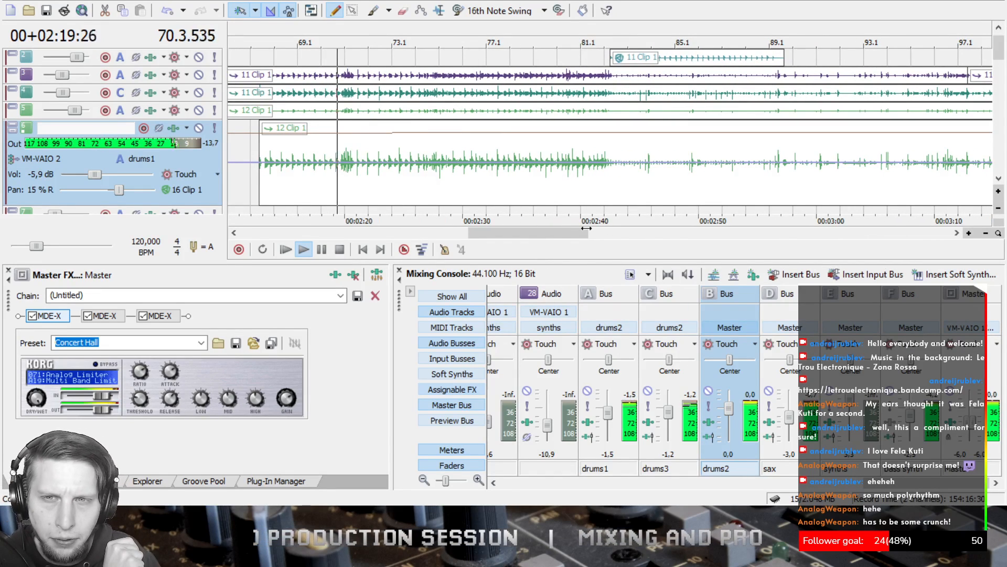
{"action": "left_click", "coordinate": [338, 250]}
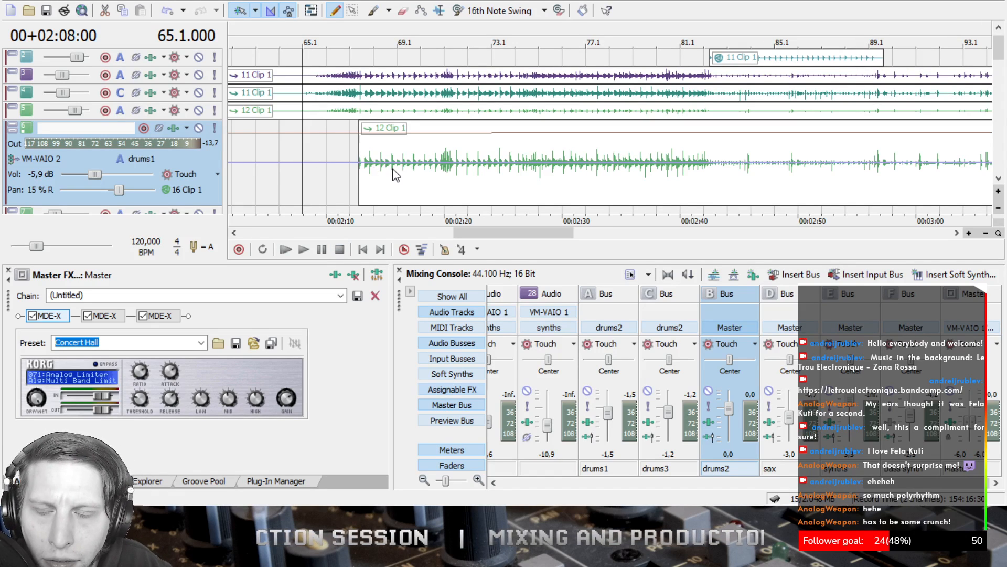
- Play the full mix from bar 65.1, solo bass synth track 26 to hear it alone, and stop playback
{"action": "left_click", "coordinate": [310, 250]}
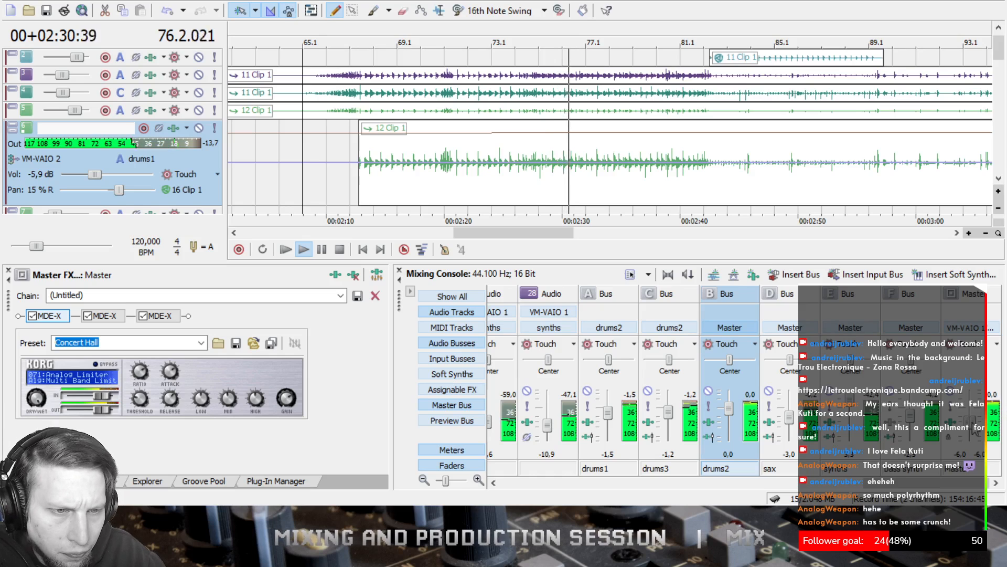
{"action": "left_click", "coordinate": [951, 421]}
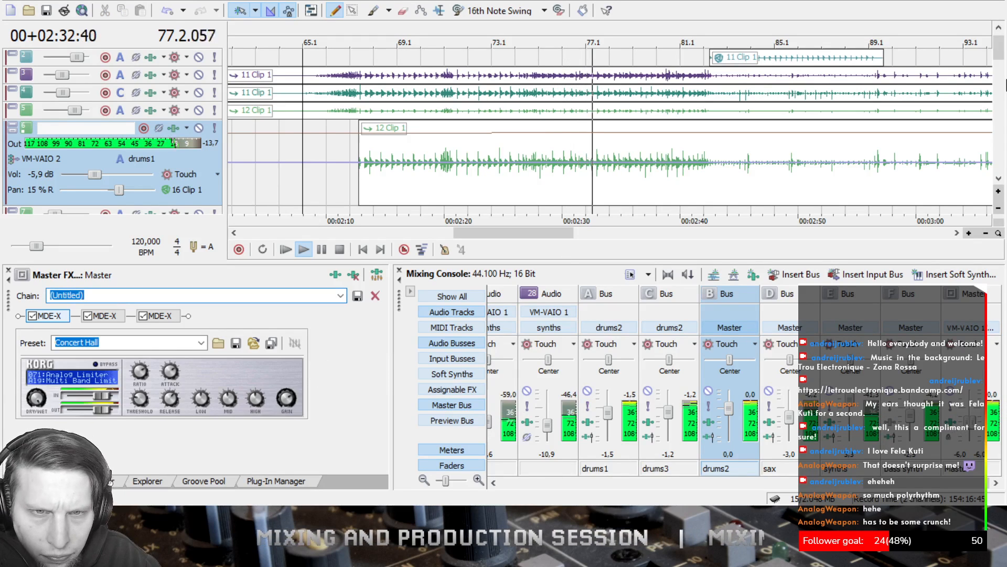
{"action": "left_click_drag", "start_coordinate": [1001, 55], "coordinate": [1006, 141]}
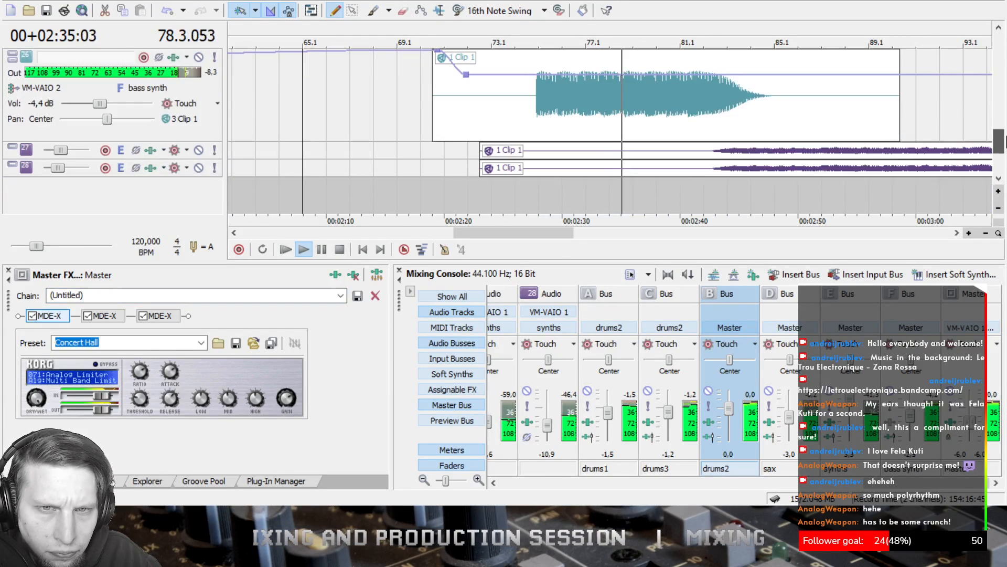
{"action": "left_click", "coordinate": [213, 58]}
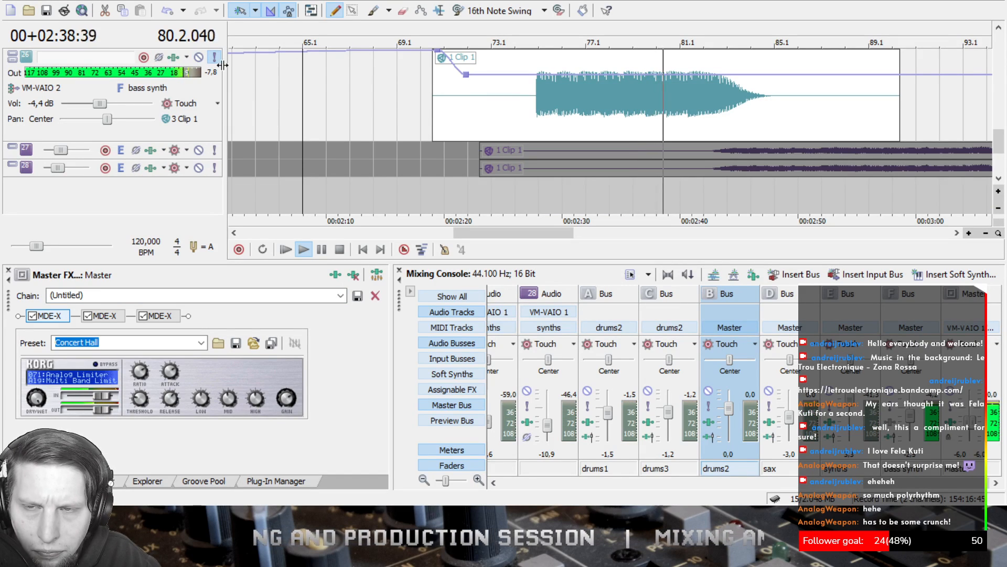
{"action": "left_click", "coordinate": [340, 251]}
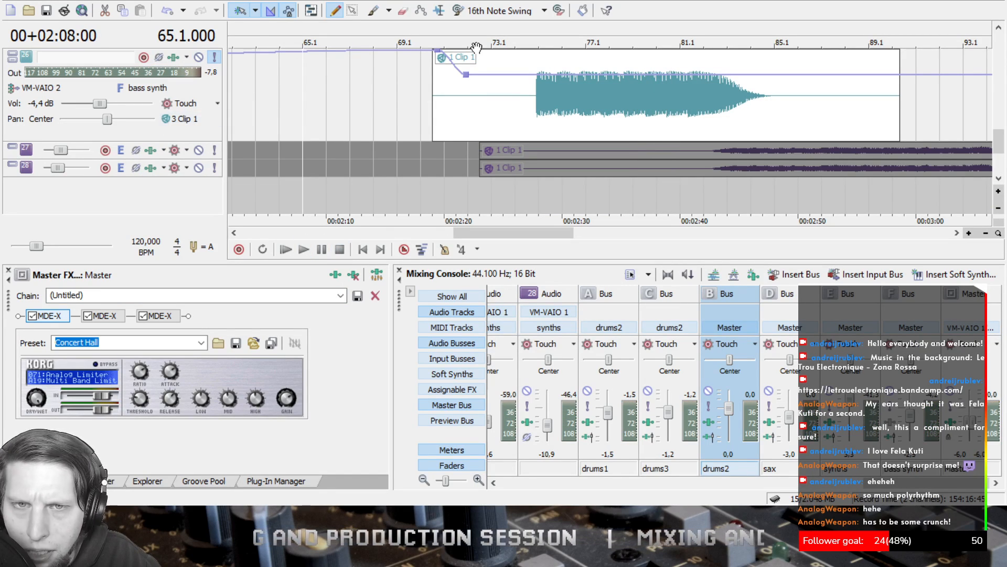
- Set band 2 of track 26's Track EQ to 180 Hz with 2,5 dB gain and 1,6 octaves bandwidth
{"action": "left_click", "coordinate": [174, 57]}
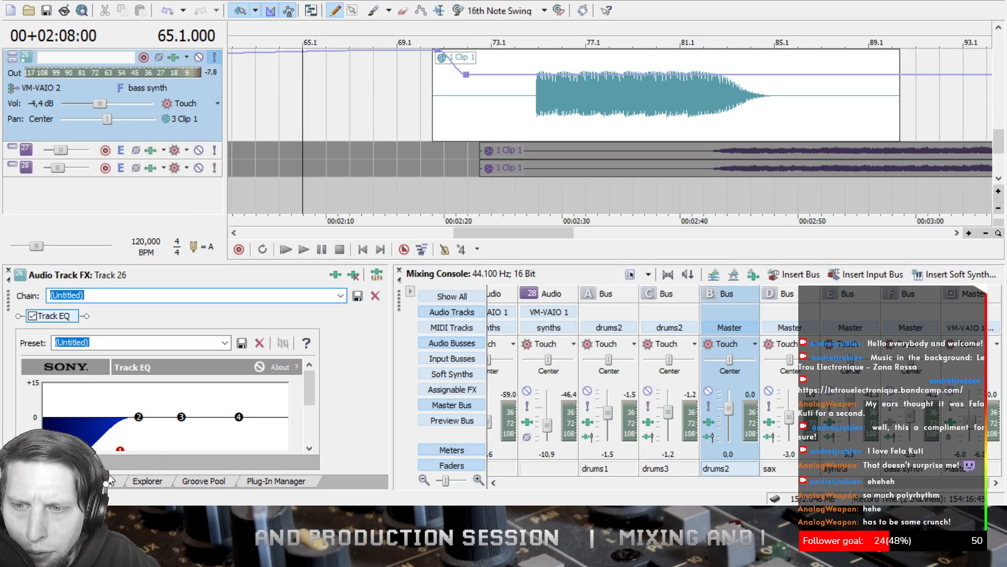
{"action": "left_click_drag", "start_coordinate": [314, 389], "coordinate": [257, 436]}
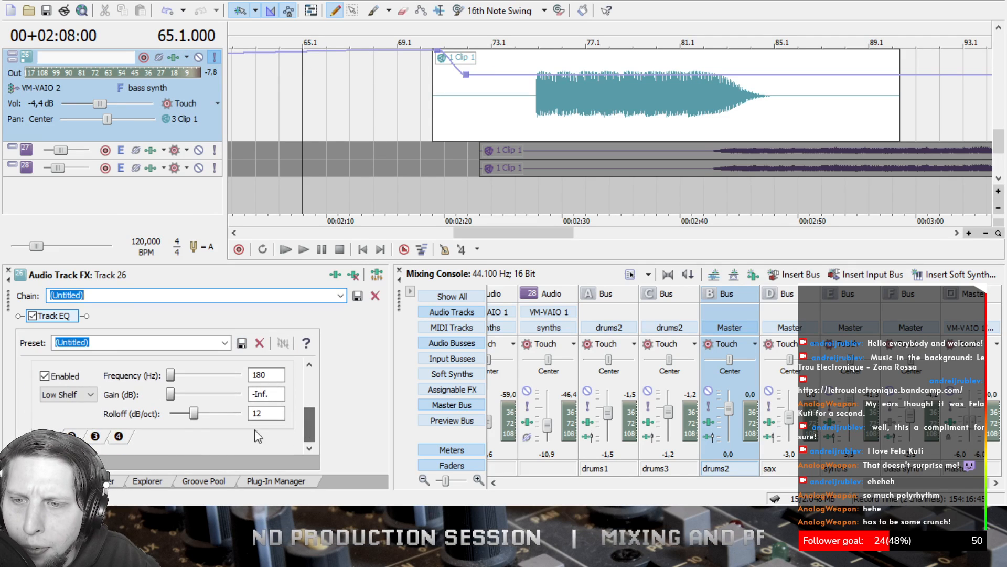
{"action": "left_click", "coordinate": [71, 436]}
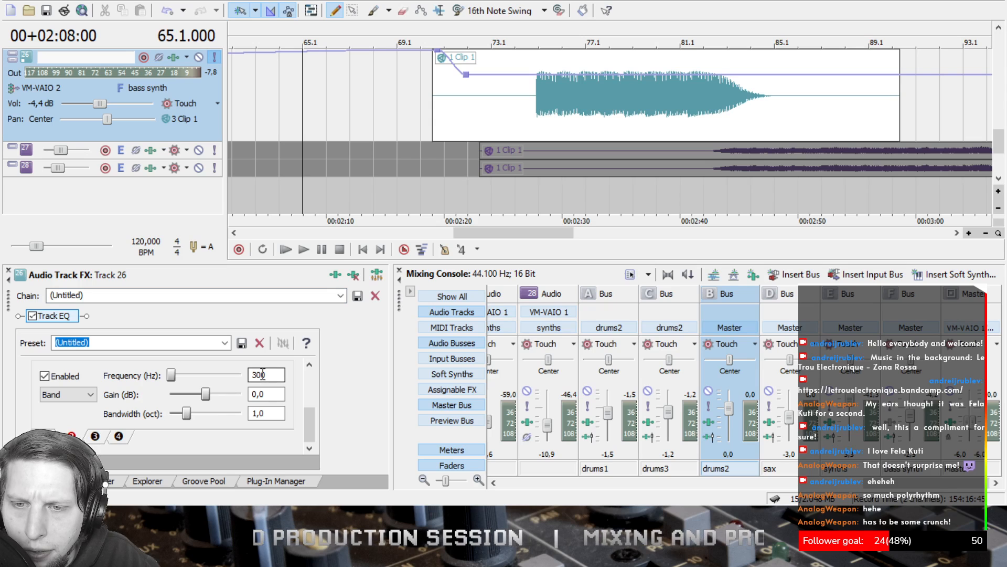
{"action": "type", "text": "180"}
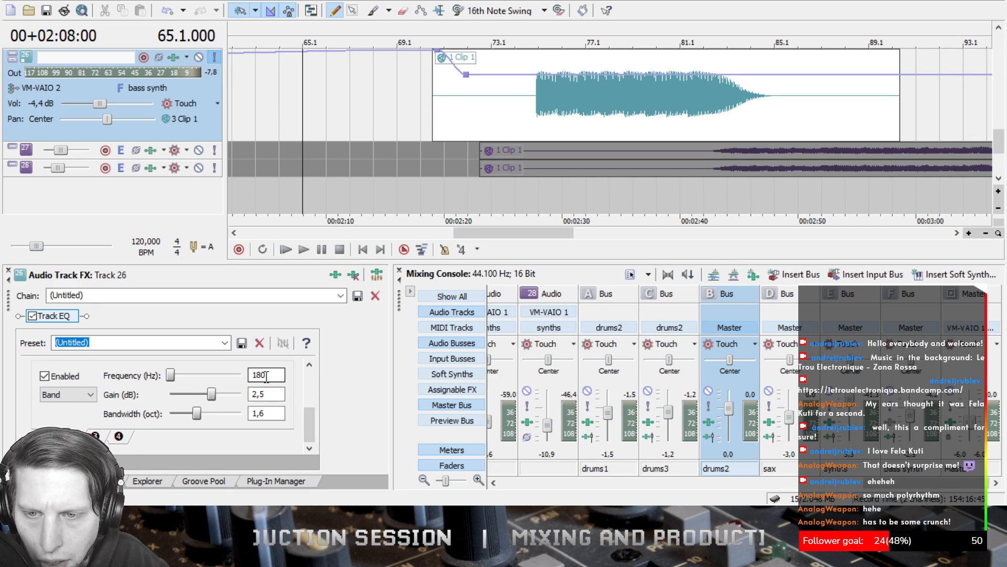
{"action": "scroll", "coordinate": [309, 415], "scroll_direction": "up", "scroll_amount": 1}
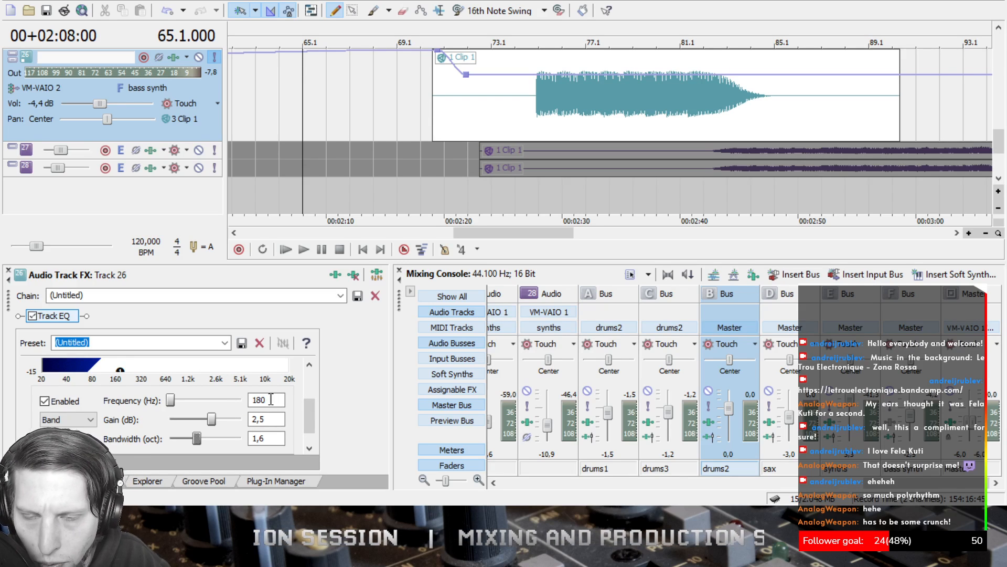
- Raise the sustained part of track 26's volume envelope in two small moves, unsoloing it and auditioning the mix from bar 74.1
{"action": "left_click_drag", "start_coordinate": [551, 78], "coordinate": [551, 75]}
{"action": "left_click", "coordinate": [514, 37]}
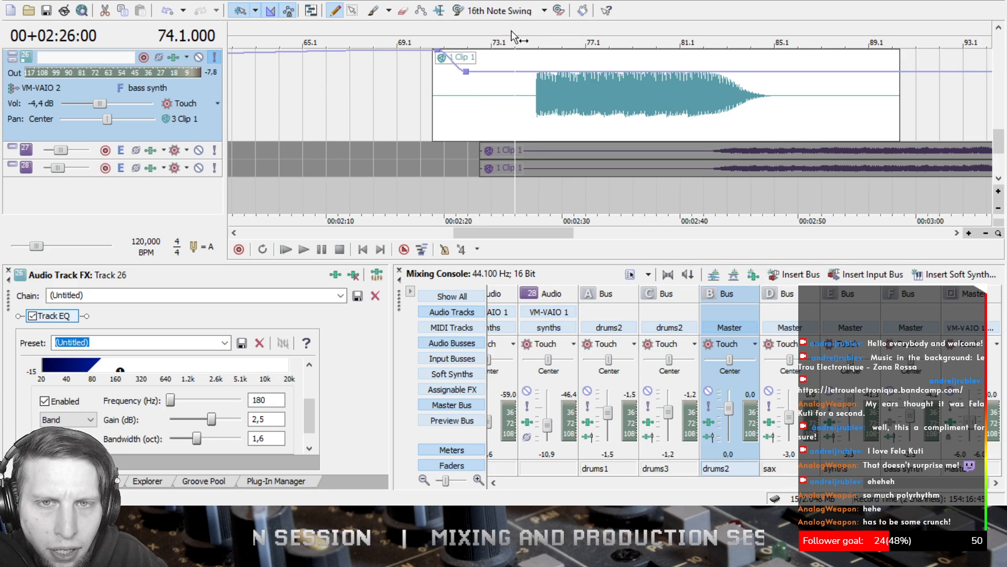
{"action": "left_click", "coordinate": [304, 250]}
{"action": "left_click", "coordinate": [215, 57]}
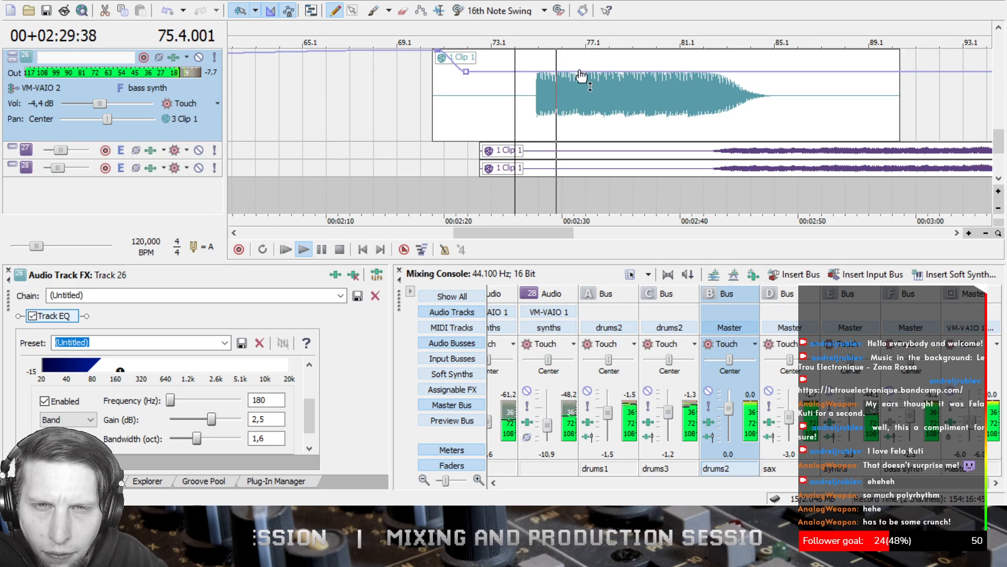
{"action": "mouse_move", "coordinate": [581, 73]}
{"action": "left_mouse_down"}
{"action": "mouse_move", "coordinate": [586, 50]}
{"action": "mouse_move", "coordinate": [588, 68]}
{"action": "left_mouse_up"}
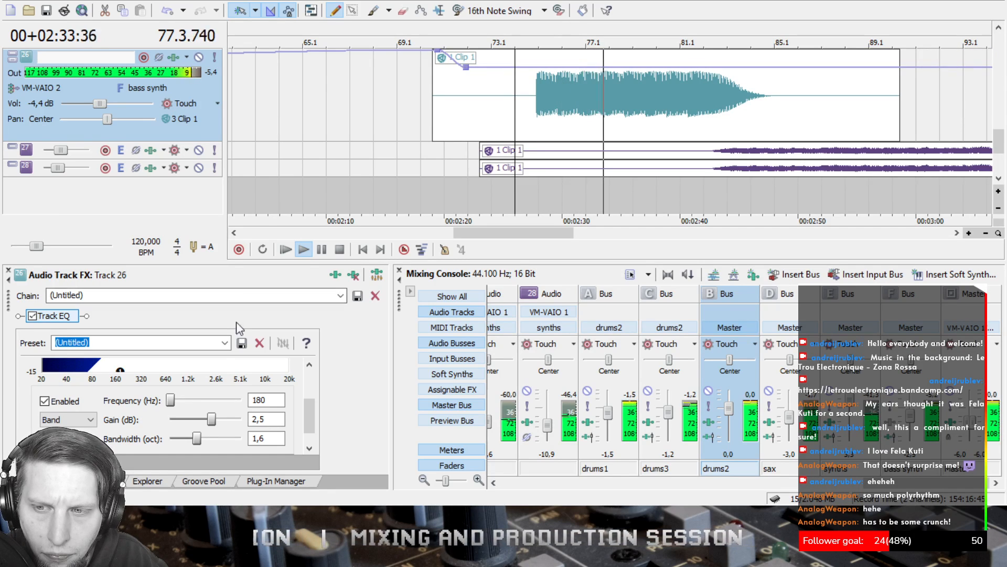
{"action": "mouse_move", "coordinate": [303, 414]}
{"action": "left_mouse_down"}
{"action": "mouse_move", "coordinate": [310, 404]}
{"action": "mouse_move", "coordinate": [306, 421]}
{"action": "left_mouse_up"}
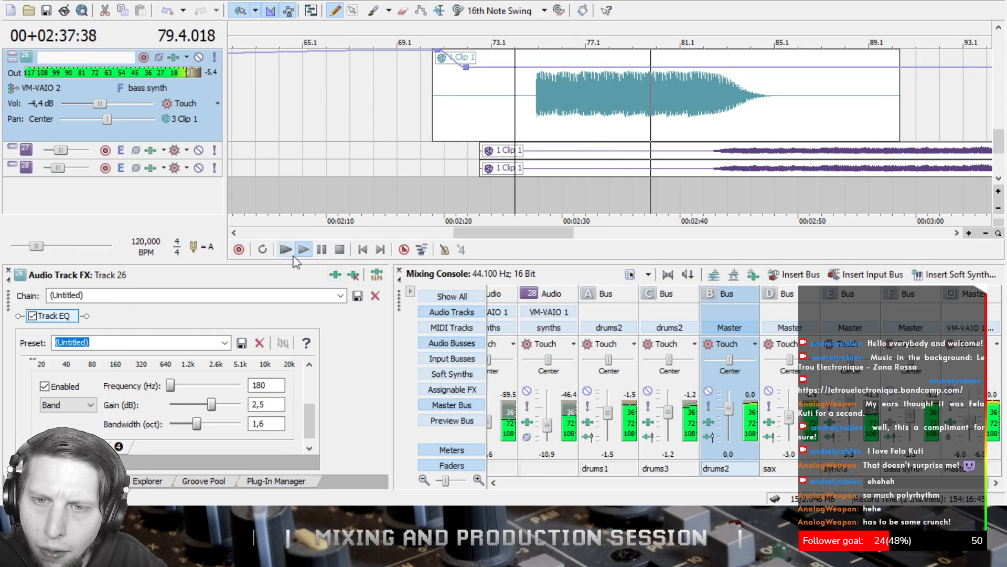
{"action": "left_click", "coordinate": [340, 250]}
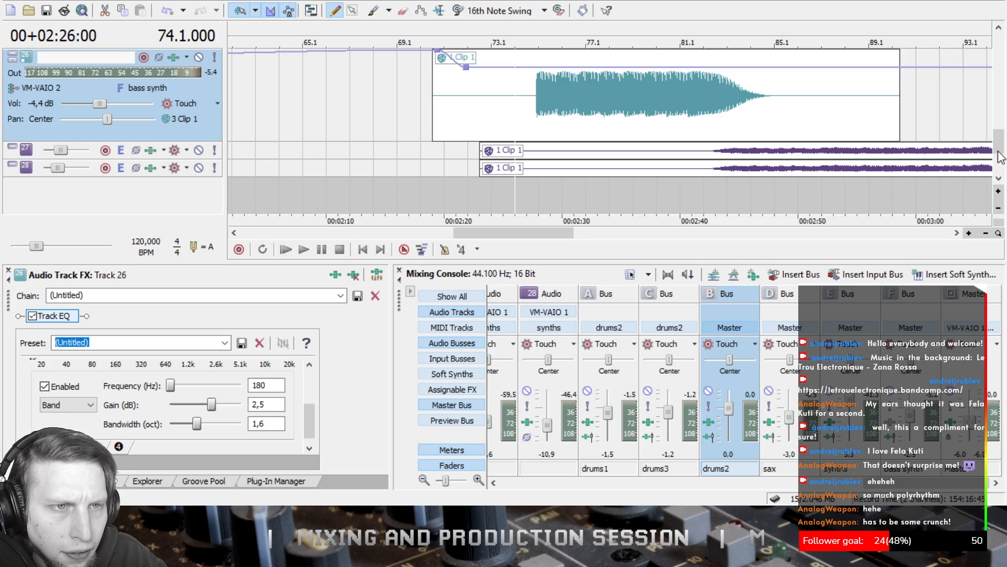
- Set bass synth track 25's volume to -2,4 dB while auditioning the mix from about bar 75, and reset its peak meter
{"action": "left_click_drag", "start_coordinate": [1001, 157], "coordinate": [1002, 150]}
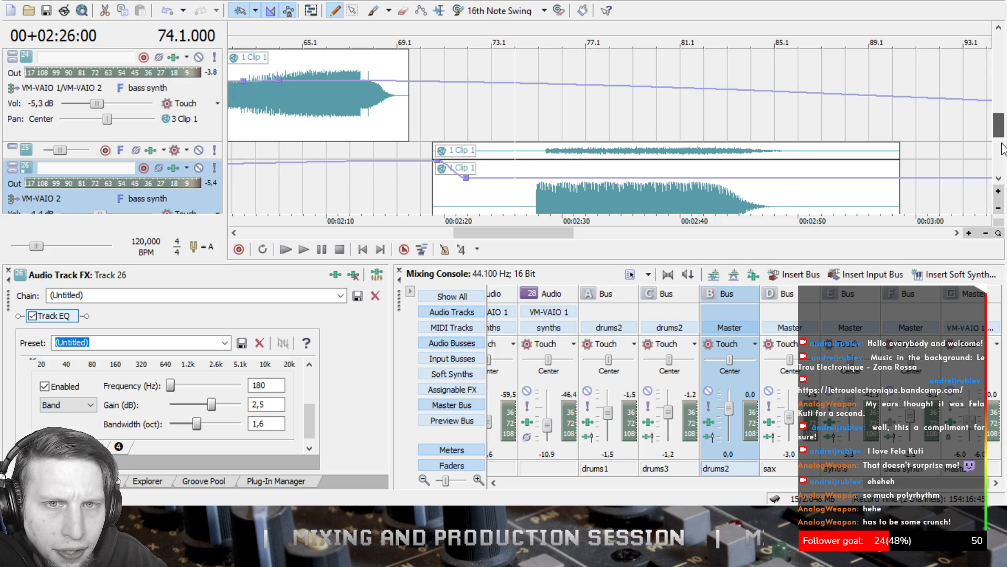
{"action": "left_click", "coordinate": [12, 166]}
{"action": "left_click", "coordinate": [13, 150]}
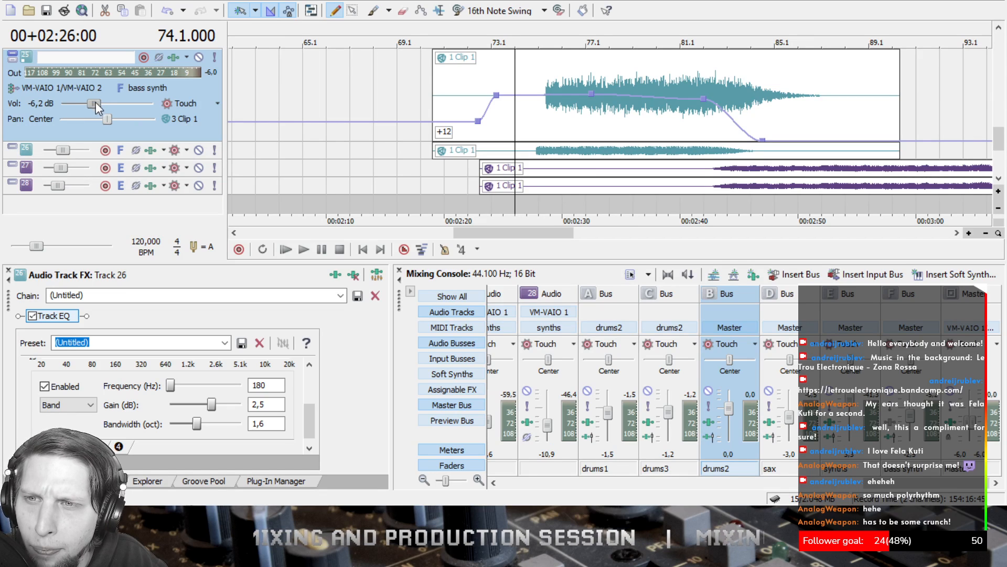
{"action": "left_click_drag", "start_coordinate": [95, 102], "coordinate": [88, 103]}
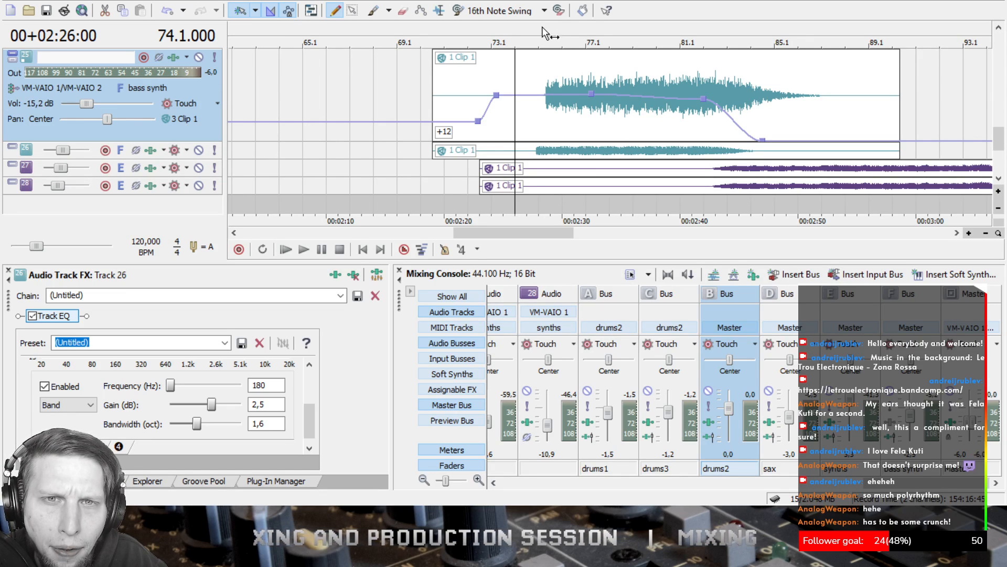
{"action": "left_click", "coordinate": [309, 252]}
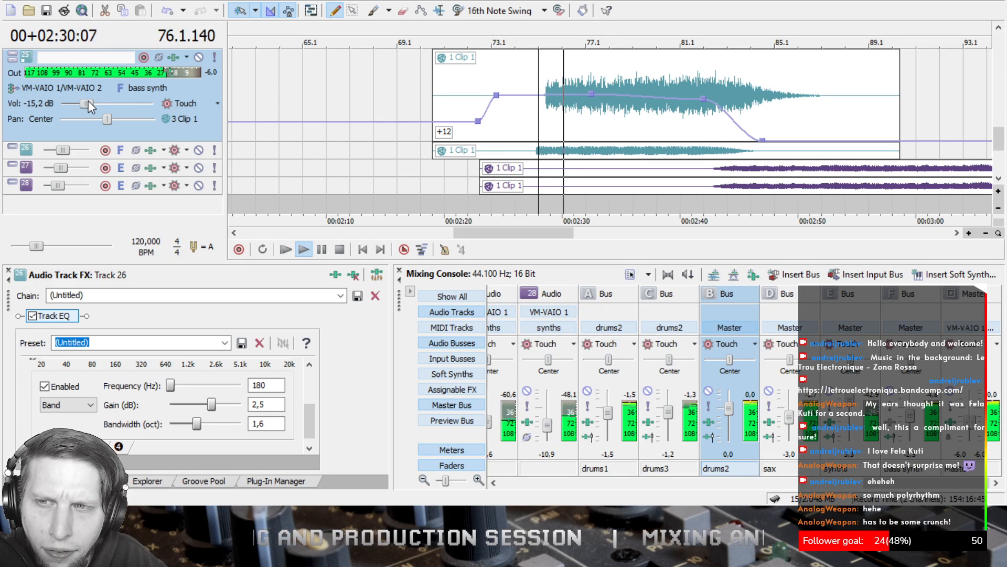
{"action": "left_click_drag", "start_coordinate": [88, 100], "coordinate": [108, 108]}
{"action": "left_click", "coordinate": [206, 73]}
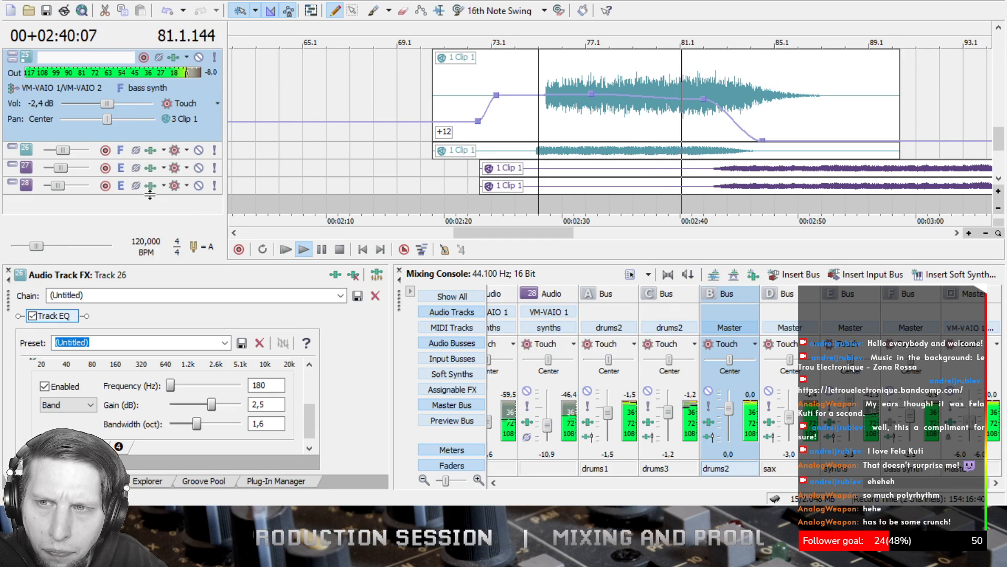
- Reset track 26's volume to 0,0 dB and replay the mix from bar 73.1
{"action": "left_click", "coordinate": [13, 148]}
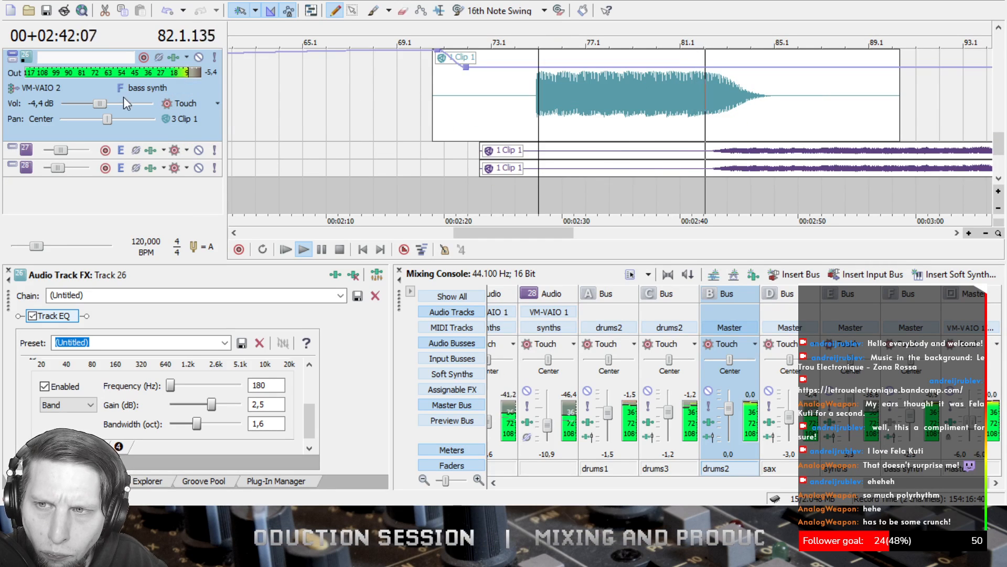
{"action": "double_click", "coordinate": [102, 103]}
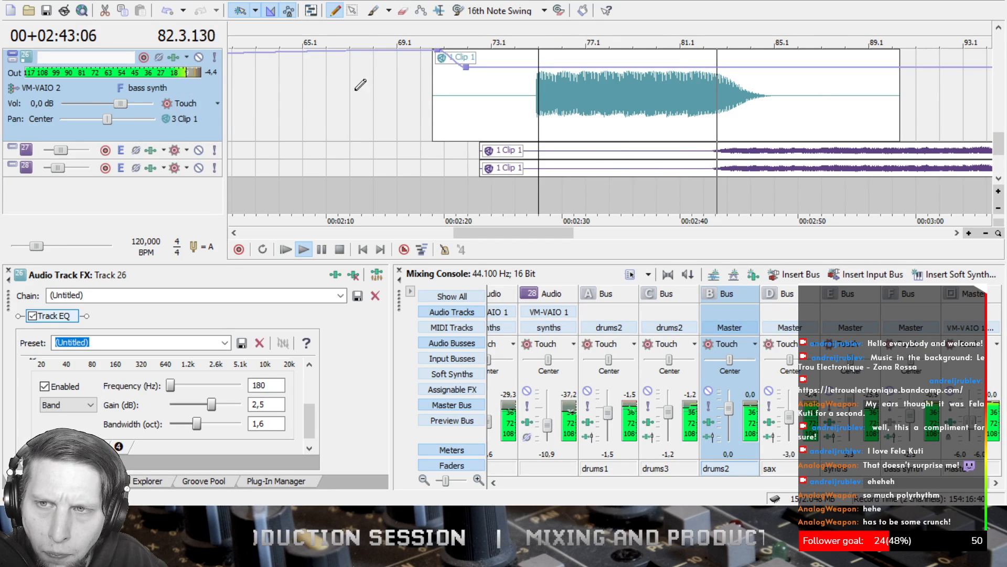
{"action": "left_click", "coordinate": [502, 34]}
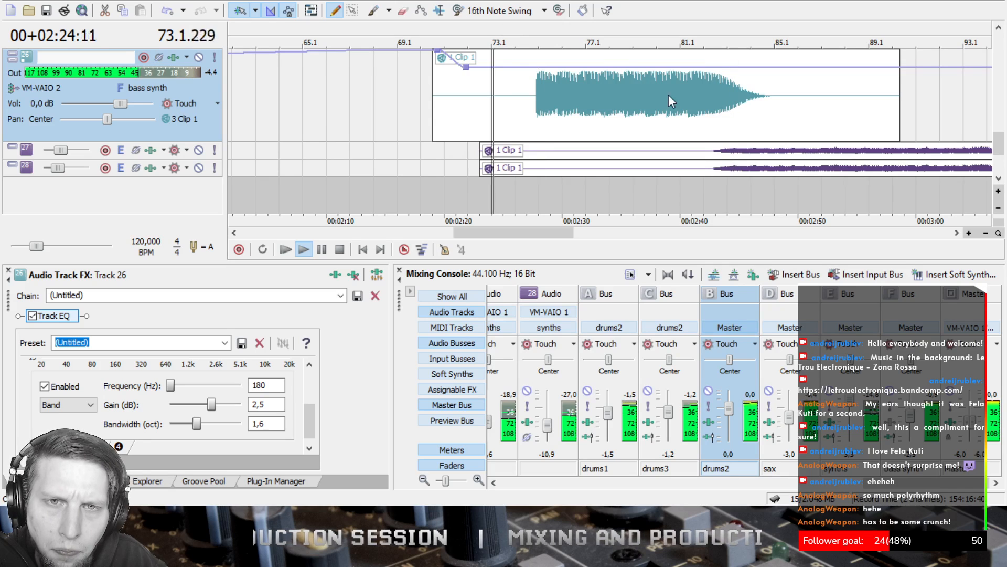
- Collapse track 26, fine-tune track 25's volume to -2,2 dB during playback, and save the project
{"action": "left_click", "coordinate": [13, 54]}
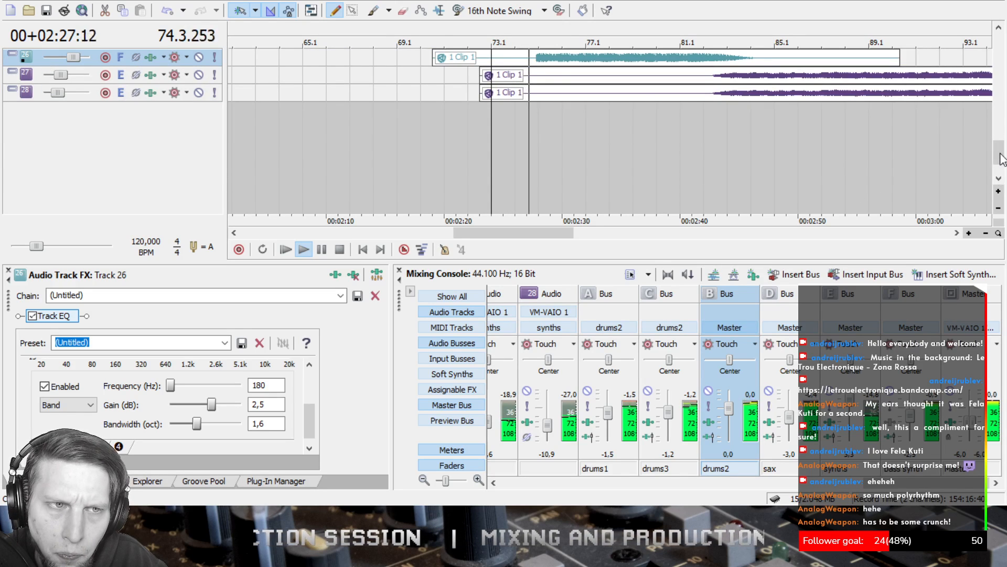
{"action": "scroll", "coordinate": [991, 152], "scroll_direction": "up", "scroll_amount": 3}
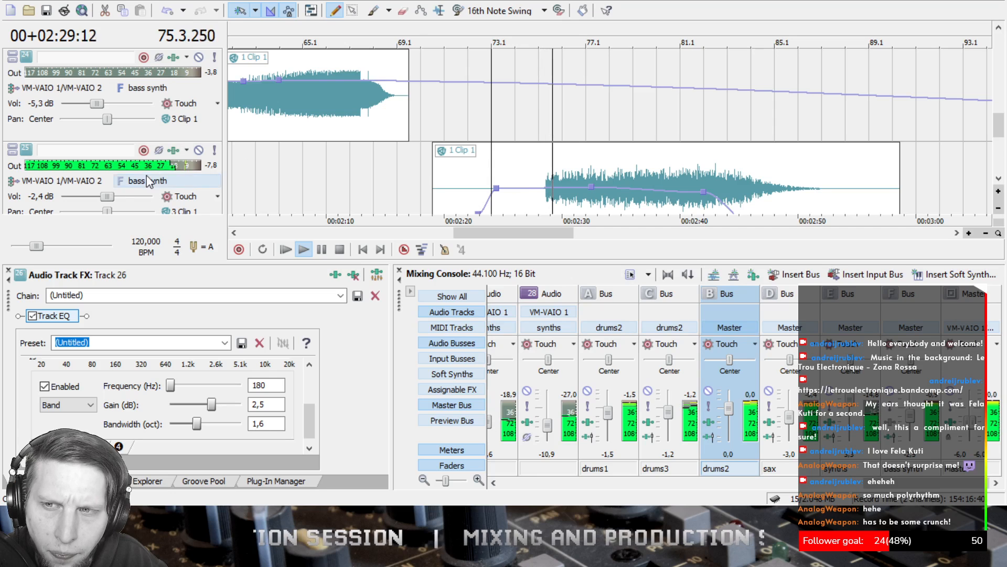
{"action": "left_click_drag", "start_coordinate": [107, 196], "coordinate": [109, 197]}
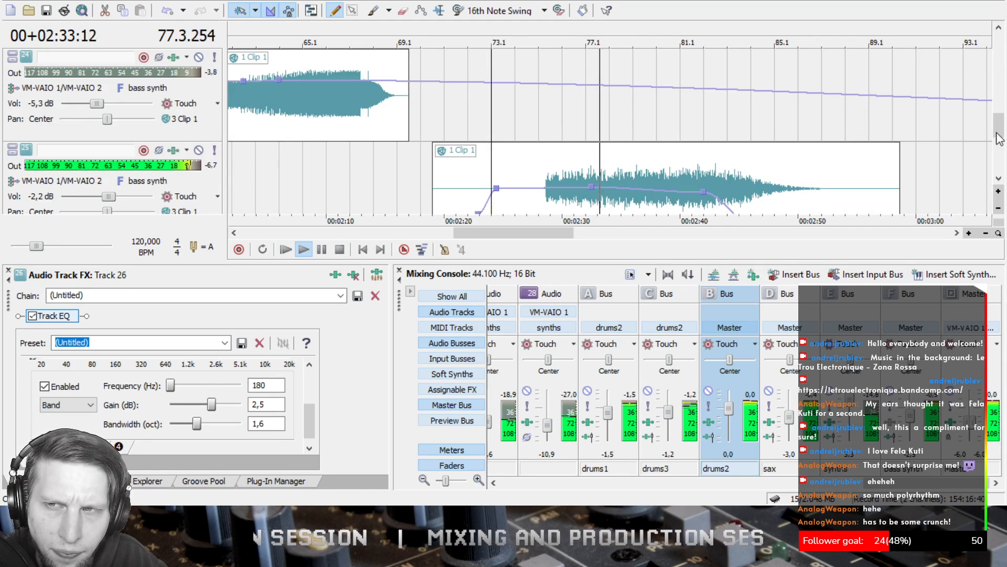
{"action": "left_click", "coordinate": [46, 10]}
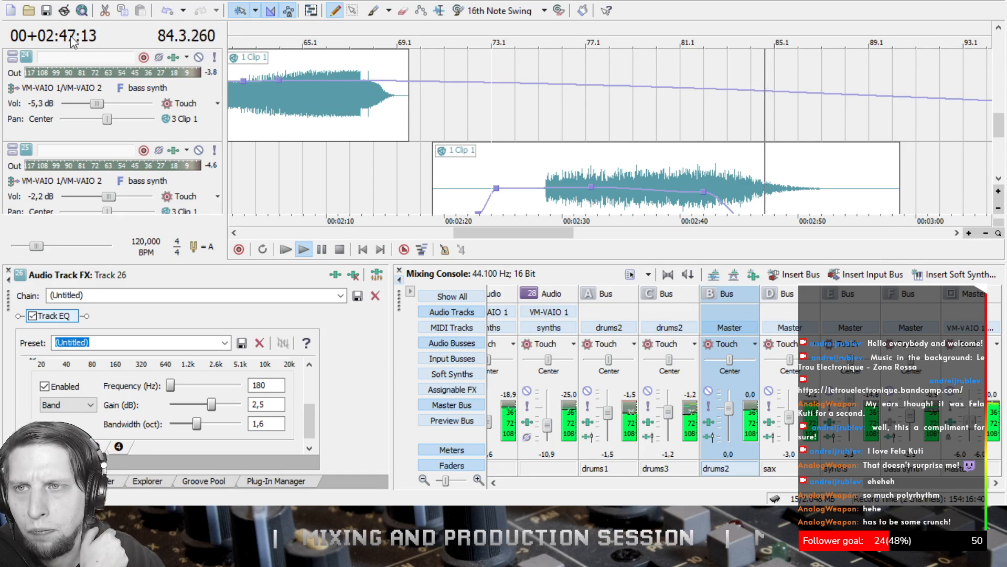
{"action": "left_click", "coordinate": [45, 15]}
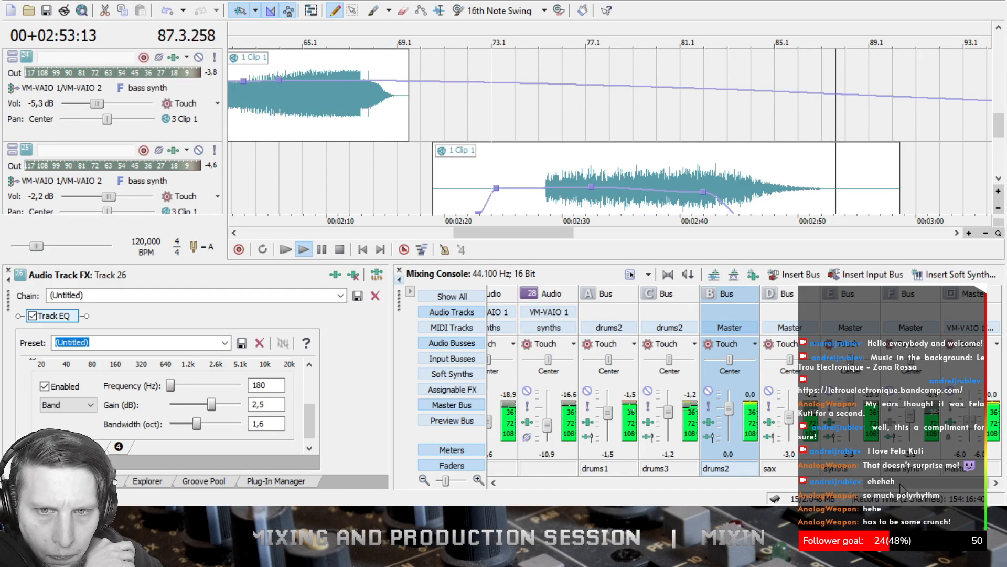
- Follow the playback to track 23's bass synth entry near bar 89 and save the project again
{"action": "left_click_drag", "start_coordinate": [548, 233], "coordinate": [599, 234]}
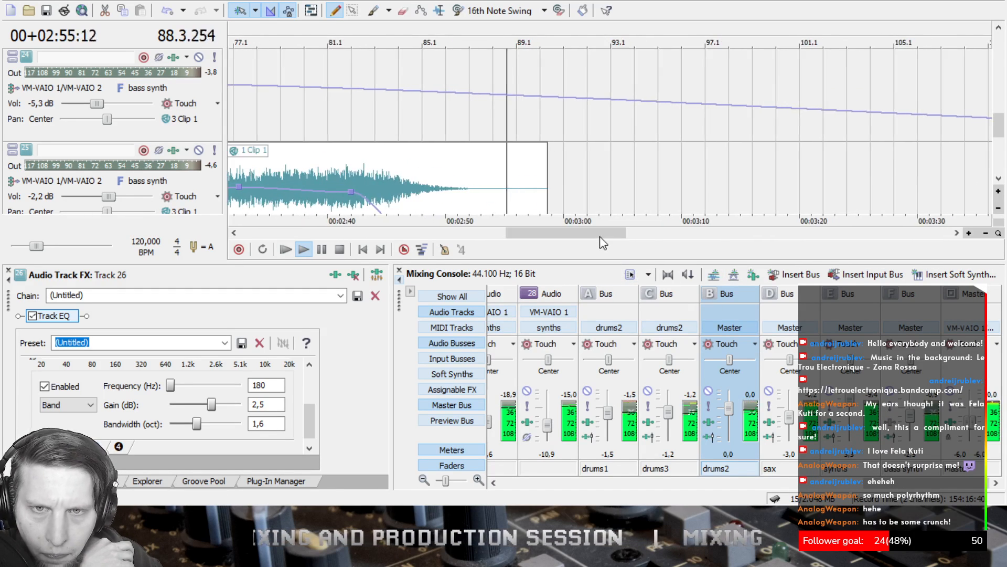
{"action": "mouse_move", "coordinate": [1003, 130]}
{"action": "left_mouse_down"}
{"action": "mouse_move", "coordinate": [1003, 80]}
{"action": "mouse_move", "coordinate": [1003, 117]}
{"action": "left_mouse_up"}
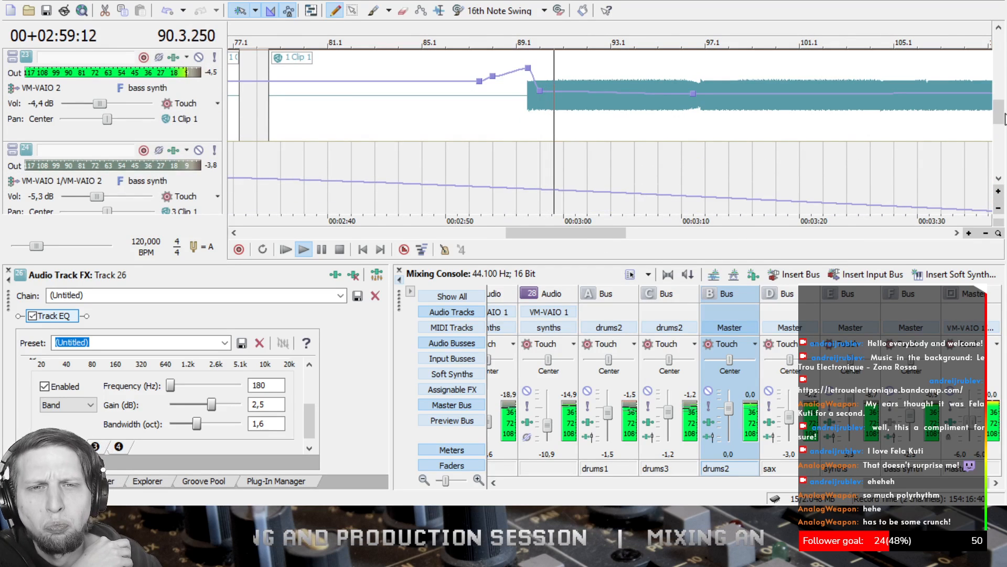
{"action": "left_click", "coordinate": [45, 13]}
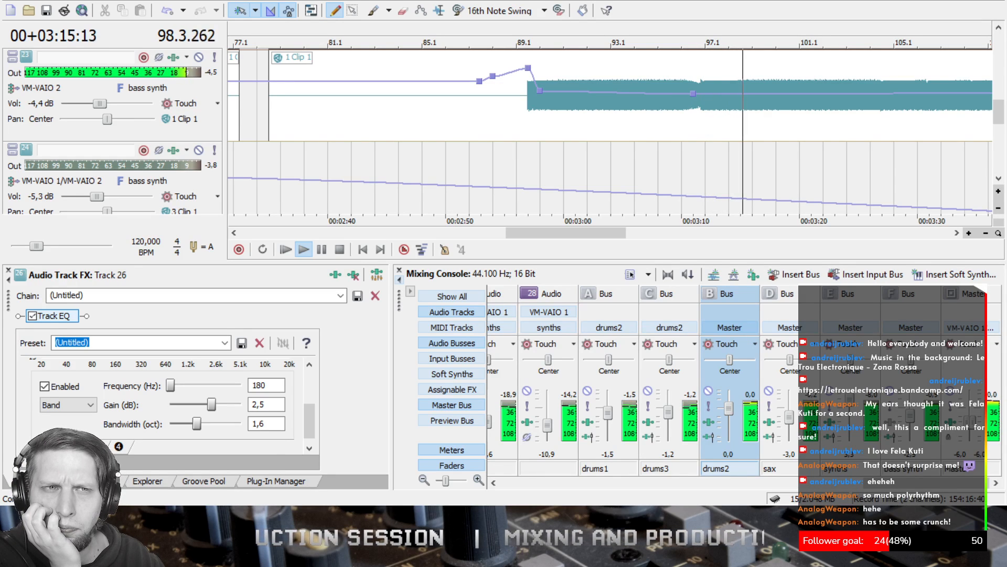
- Check drum track 1's output level during playback from about bar 101, resetting its peak meter, and collapse the track
{"action": "left_click_drag", "start_coordinate": [572, 238], "coordinate": [618, 239]}
{"action": "left_click_drag", "start_coordinate": [1002, 115], "coordinate": [1001, 44]}
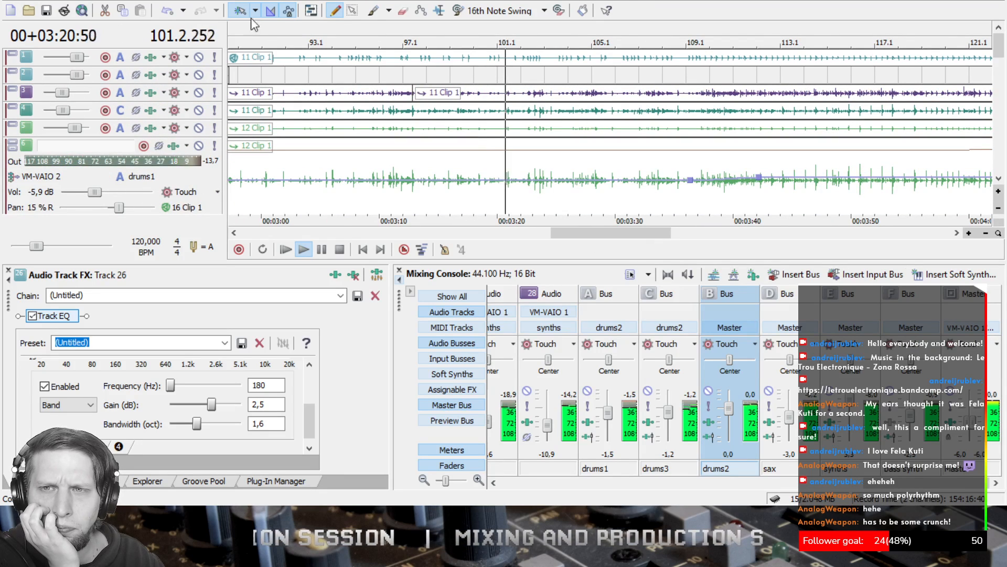
{"action": "left_click", "coordinate": [21, 54]}
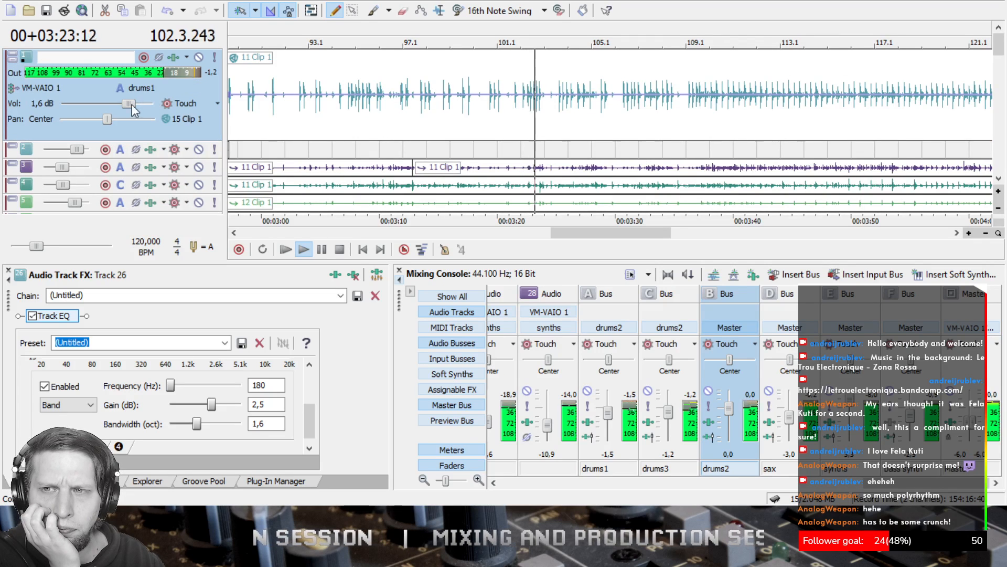
{"action": "left_click", "coordinate": [212, 73]}
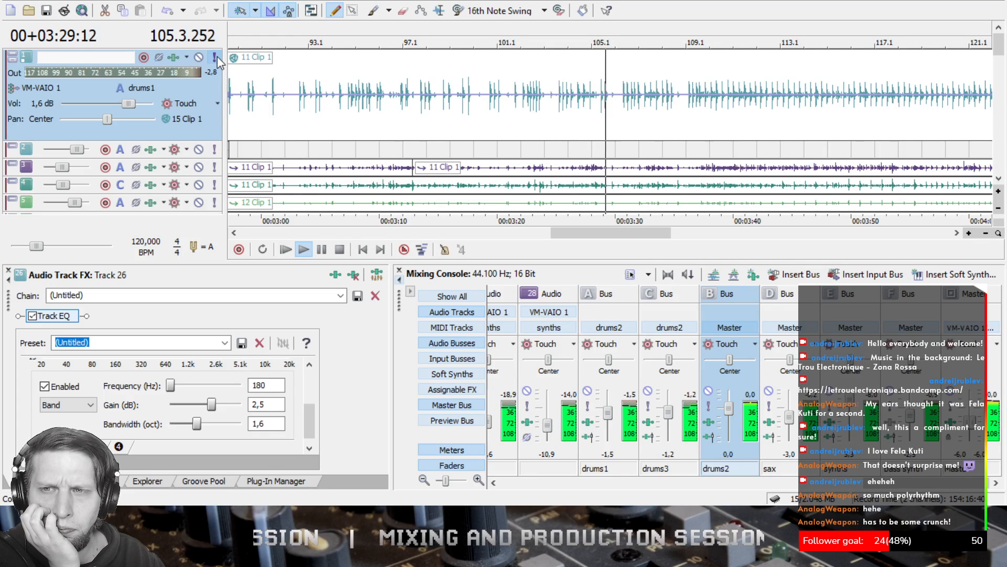
{"action": "left_click", "coordinate": [14, 56]}
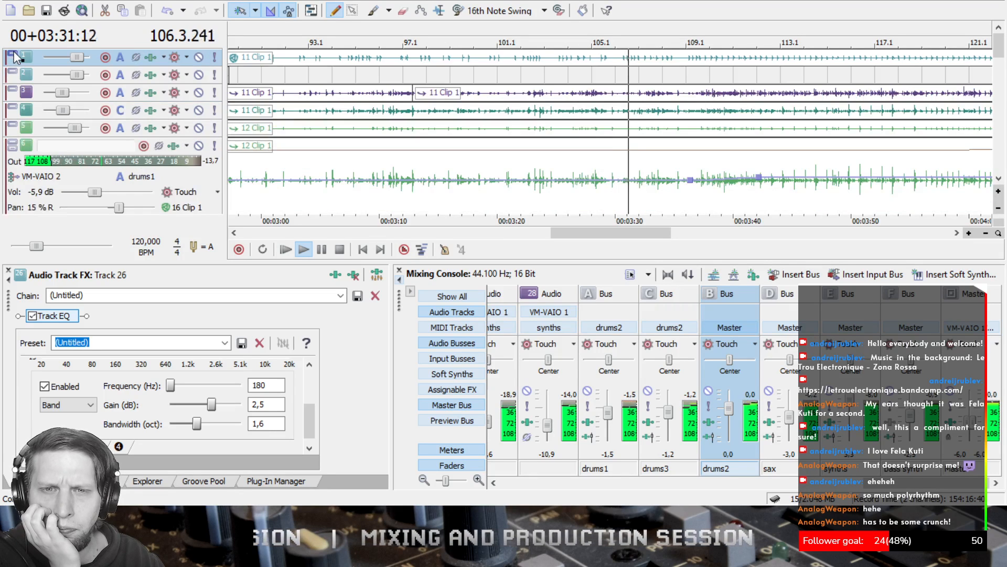
- Save the project while following the playback from about bar 106 to bar 130
{"action": "left_click_drag", "start_coordinate": [632, 237], "coordinate": [683, 235]}
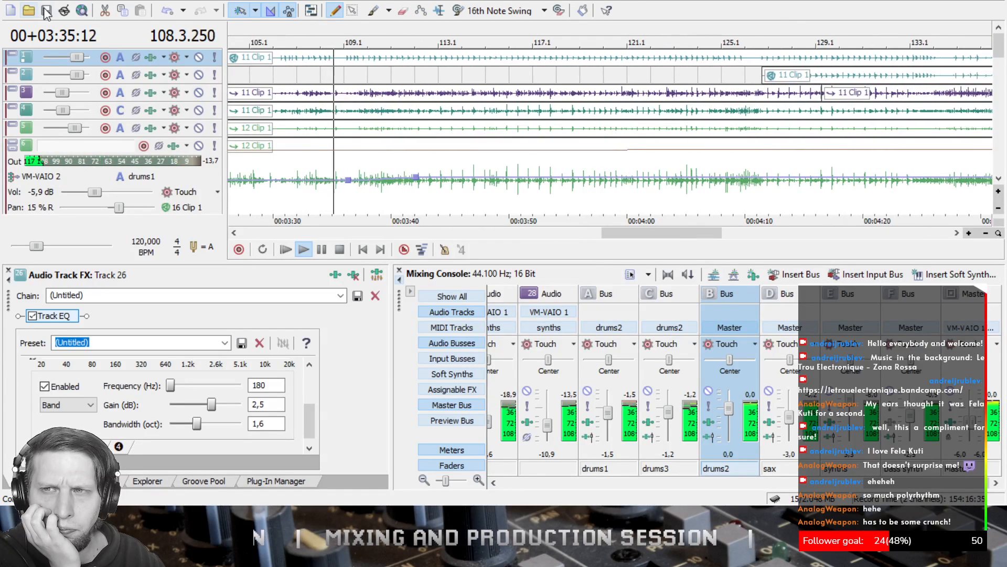
{"action": "key", "text": "ctrl+s"}
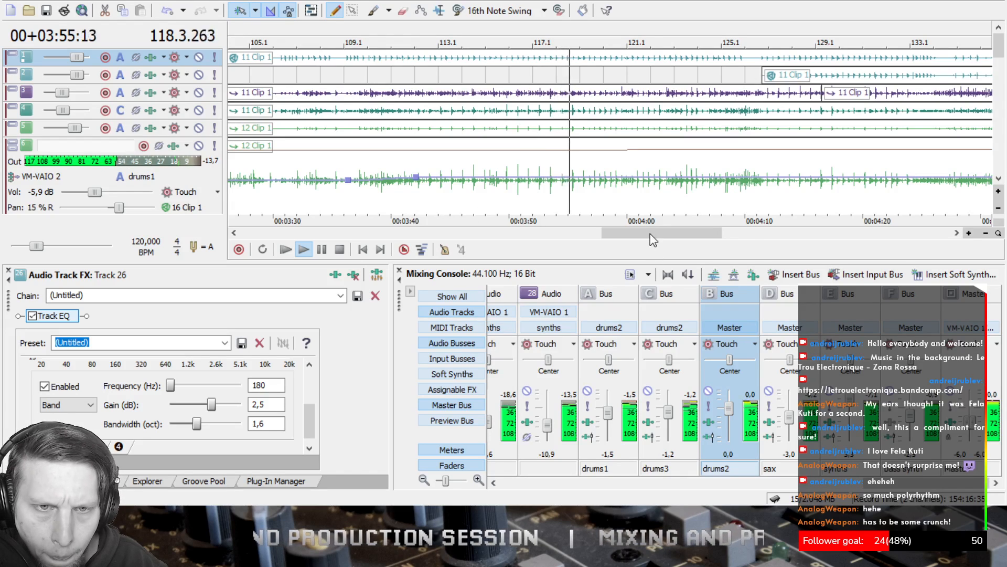
{"action": "left_click_drag", "start_coordinate": [649, 235], "coordinate": [691, 234]}
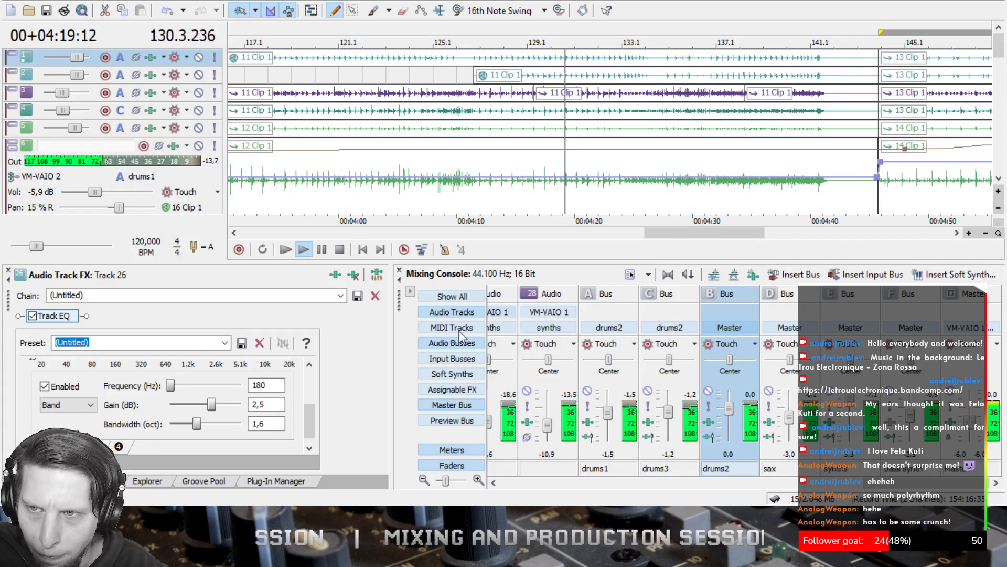
- Expand drum track 3, audition tracks 3 and 4 in solo one after the other, and collapse track 3
{"action": "left_click", "coordinate": [15, 95]}
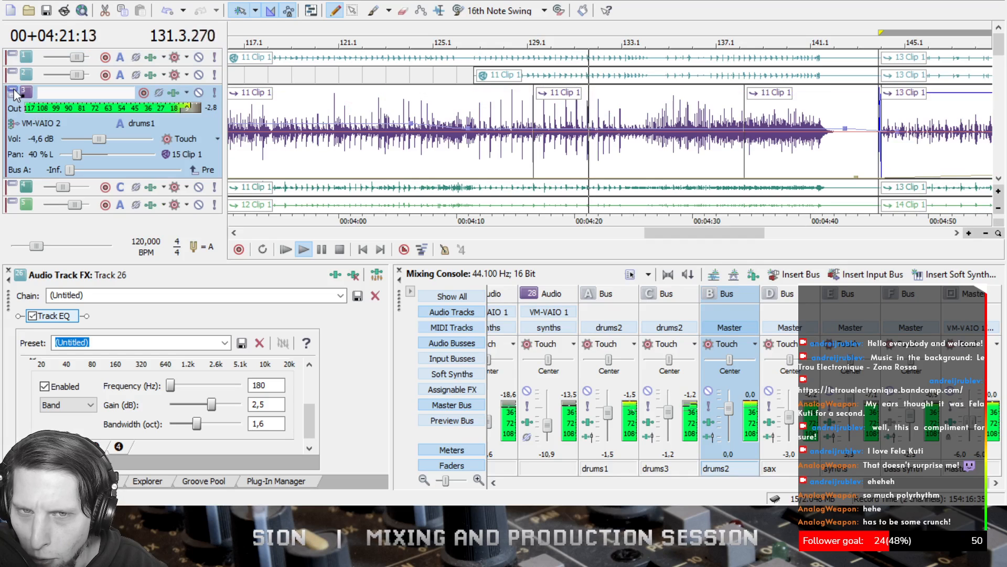
{"action": "left_click", "coordinate": [214, 93]}
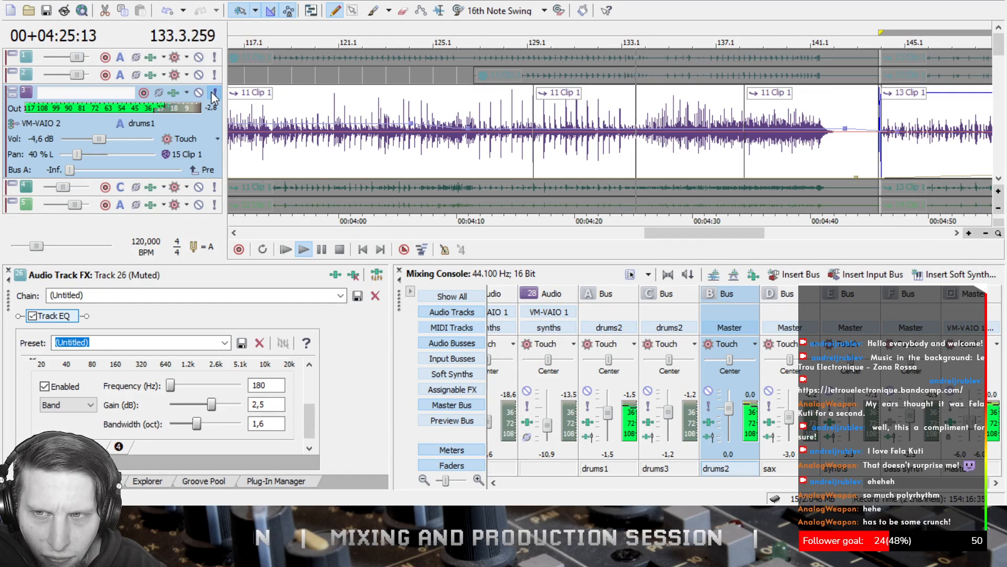
{"action": "left_click", "coordinate": [214, 95]}
{"action": "left_click", "coordinate": [214, 187]}
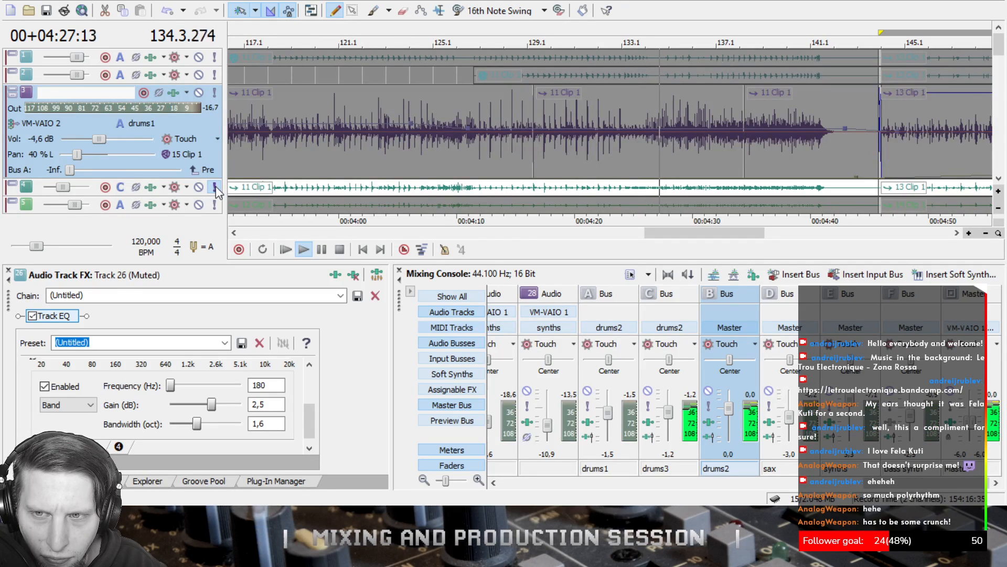
{"action": "left_click", "coordinate": [215, 187]}
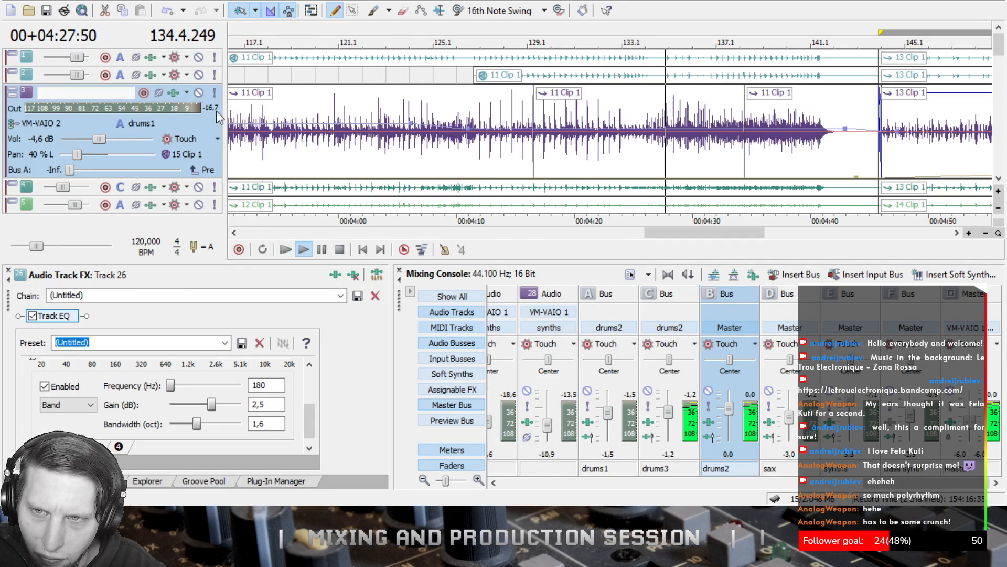
{"action": "left_click", "coordinate": [14, 92]}
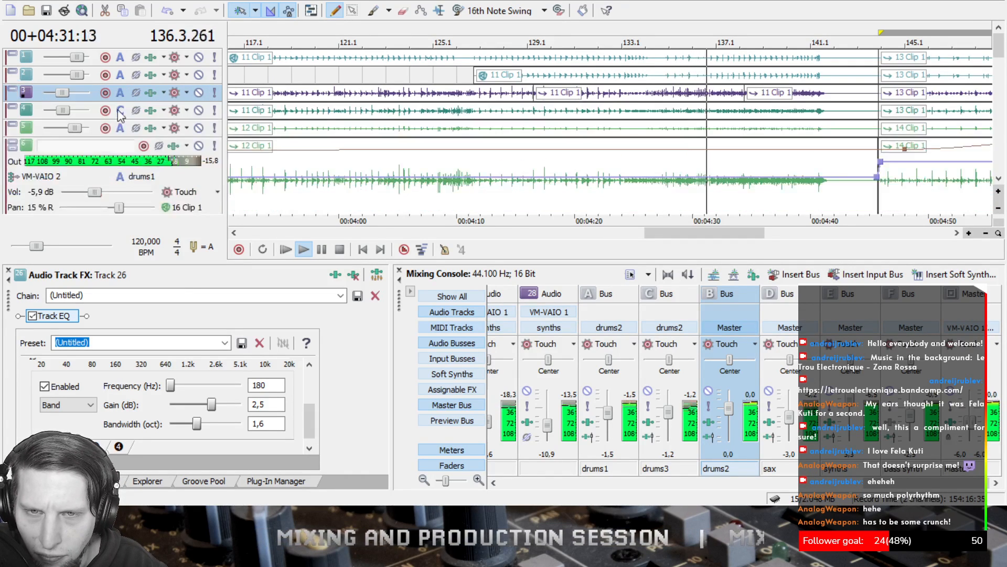
- Follow the playback past bar 149 on tracks 9 to 13 and show the bus tracks down to bus D
{"action": "left_click_drag", "start_coordinate": [723, 243], "coordinate": [743, 243]}
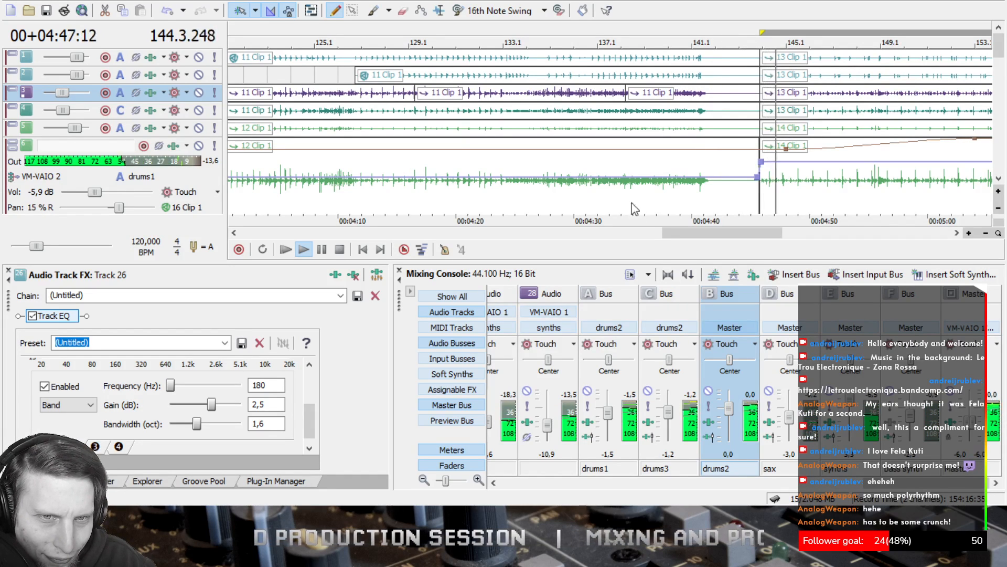
{"action": "left_click_drag", "start_coordinate": [713, 233], "coordinate": [781, 237]}
{"action": "left_click_drag", "start_coordinate": [1002, 51], "coordinate": [1004, 77]}
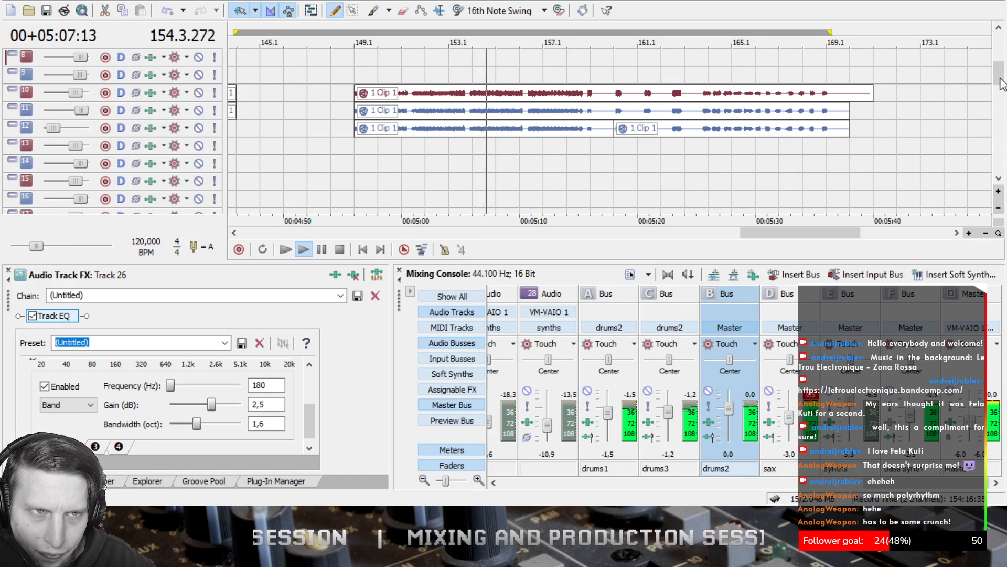
{"action": "mouse_move", "coordinate": [1002, 84]}
{"action": "left_mouse_down"}
{"action": "mouse_move", "coordinate": [1005, 108]}
{"action": "mouse_move", "coordinate": [1005, 87]}
{"action": "left_mouse_up"}
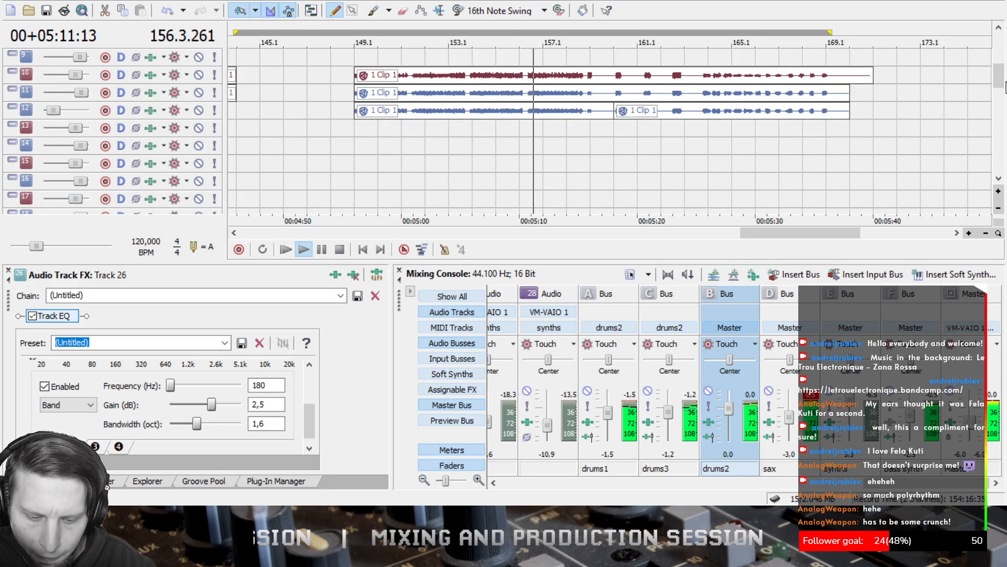
{"action": "key", "text": "b"}
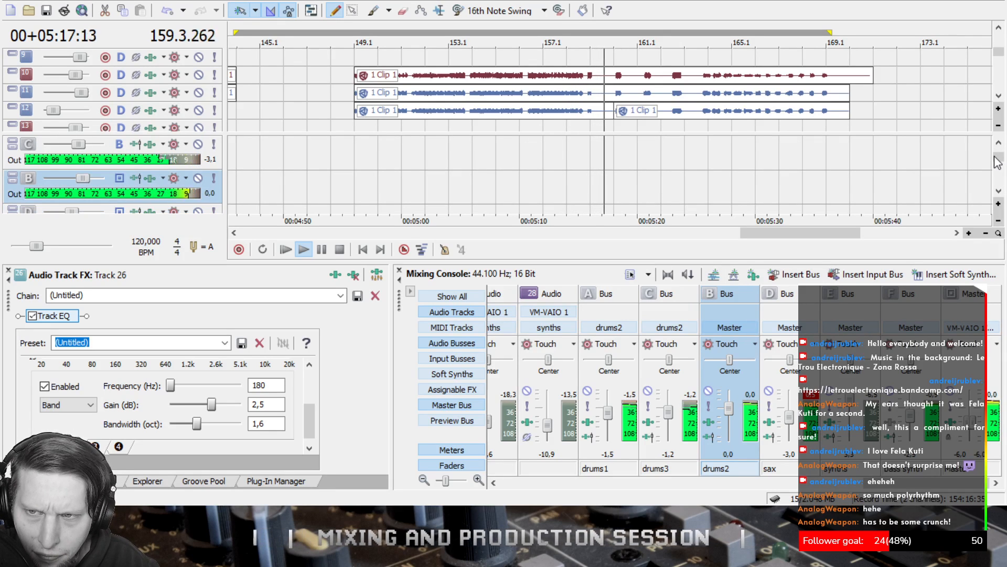
{"action": "scroll", "coordinate": [998, 160], "scroll_direction": "down", "scroll_amount": 1}
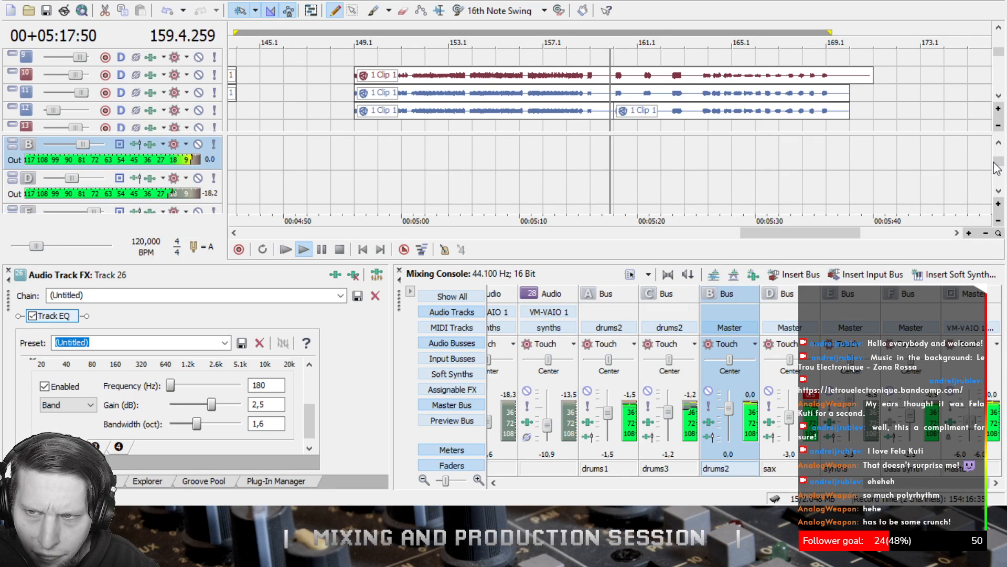
- Add two envelope points on bus D, half a bar before and at bar 149.1, and lower the second slightly
{"action": "left_click", "coordinate": [320, 149]}
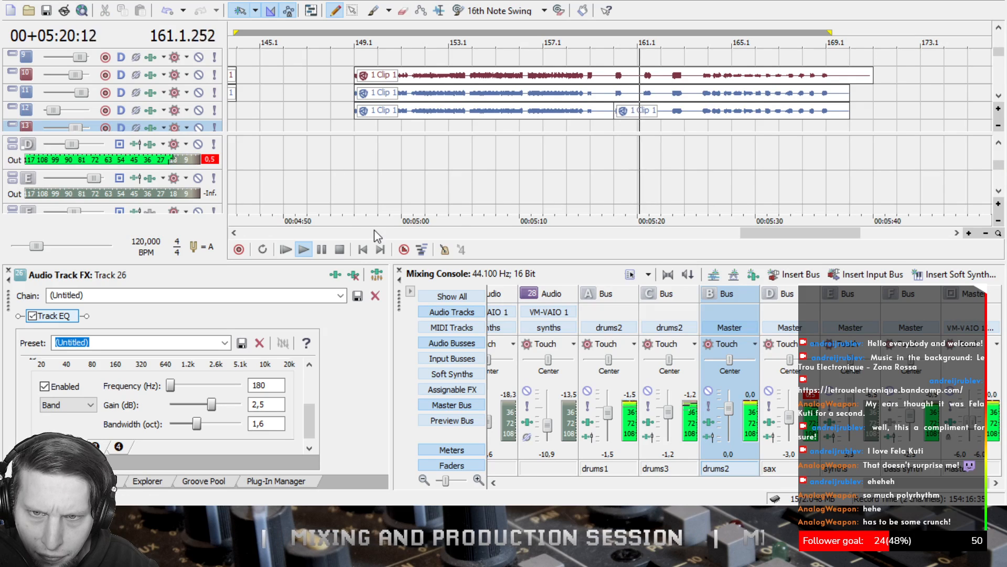
{"action": "left_click", "coordinate": [496, 242]}
{"action": "double_click", "coordinate": [342, 153]}
{"action": "double_click", "coordinate": [353, 153]}
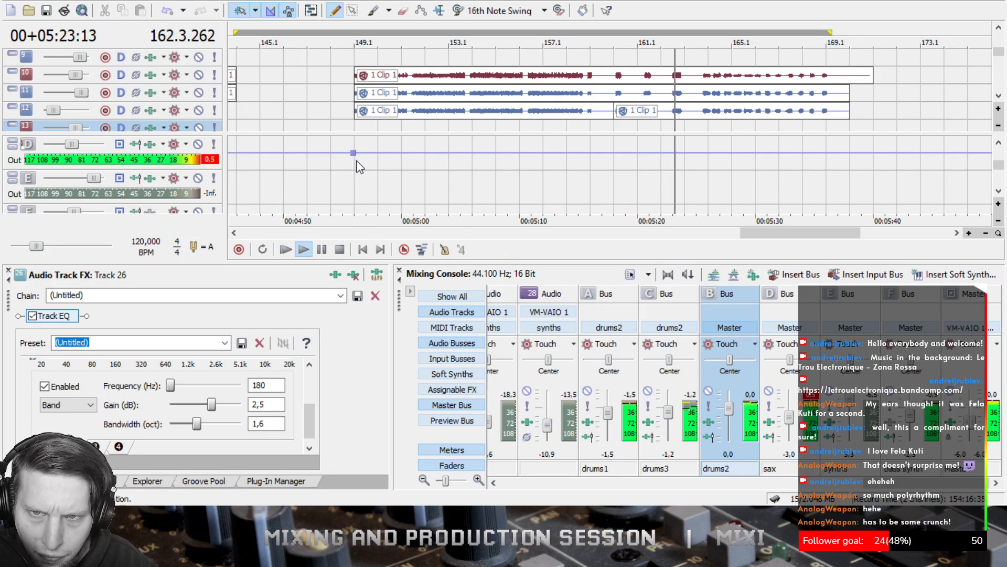
{"action": "left_click_drag", "start_coordinate": [372, 157], "coordinate": [372, 162]}
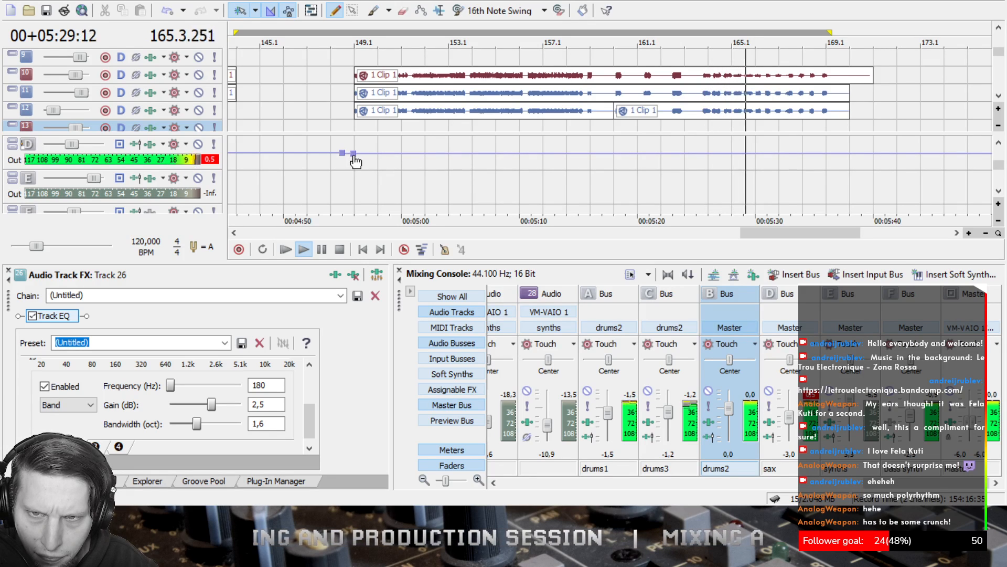
{"action": "left_click_drag", "start_coordinate": [366, 160], "coordinate": [365, 161]}
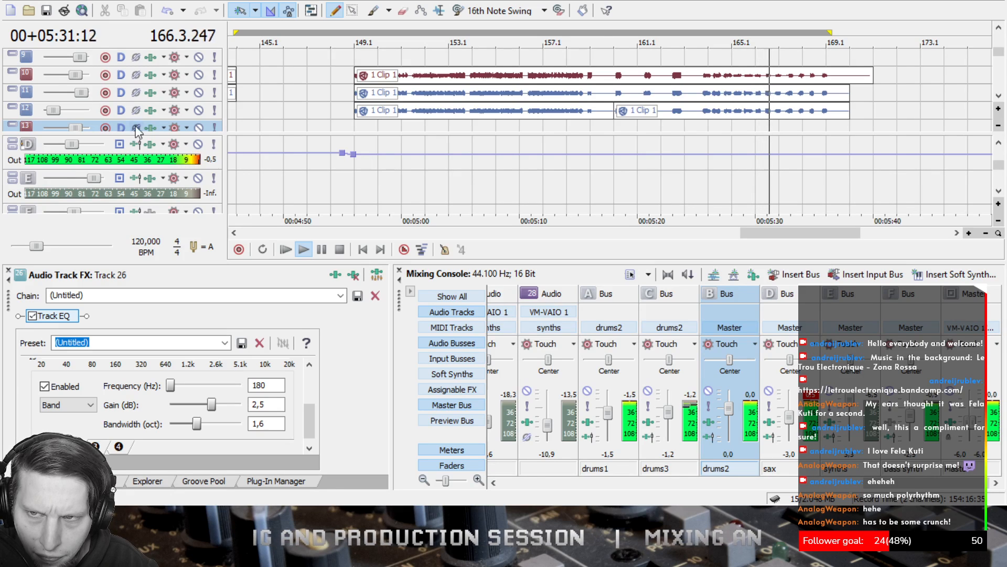
- Save the project with the bus D change, hide the bus tracks, and stop playback
{"action": "left_click", "coordinate": [46, 10]}
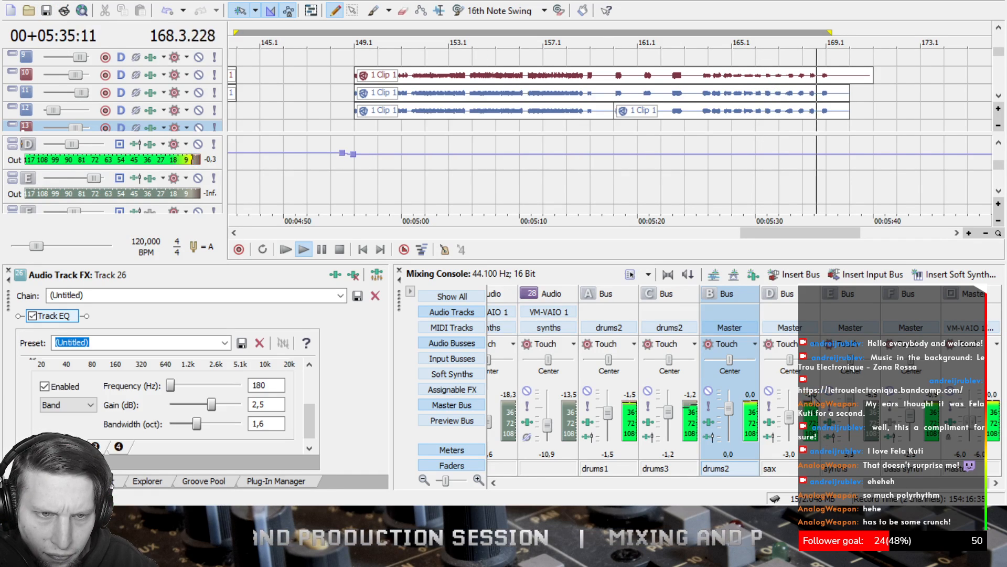
{"action": "left_click", "coordinate": [47, 10]}
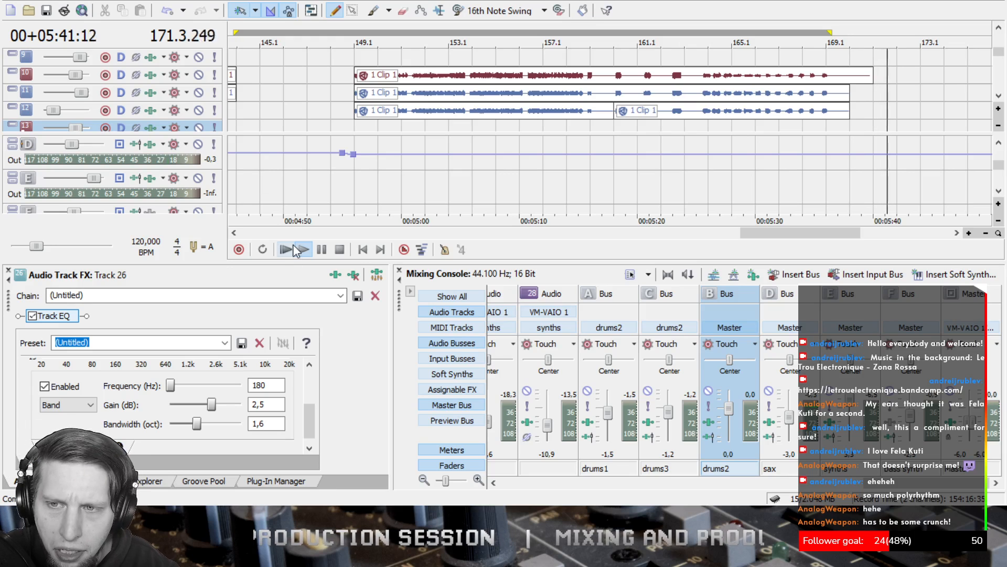
{"action": "key", "text": "b"}
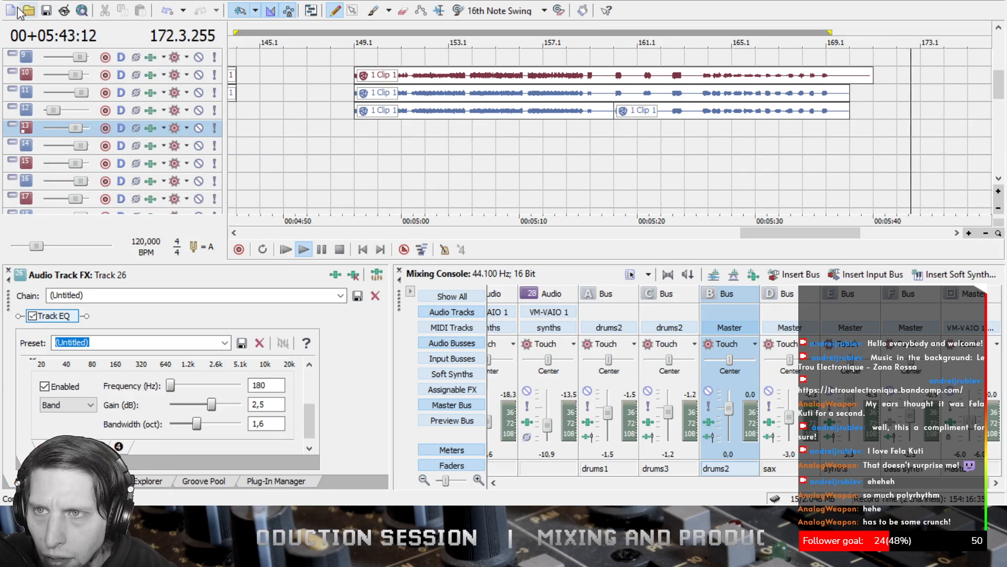
{"action": "left_click", "coordinate": [46, 10]}
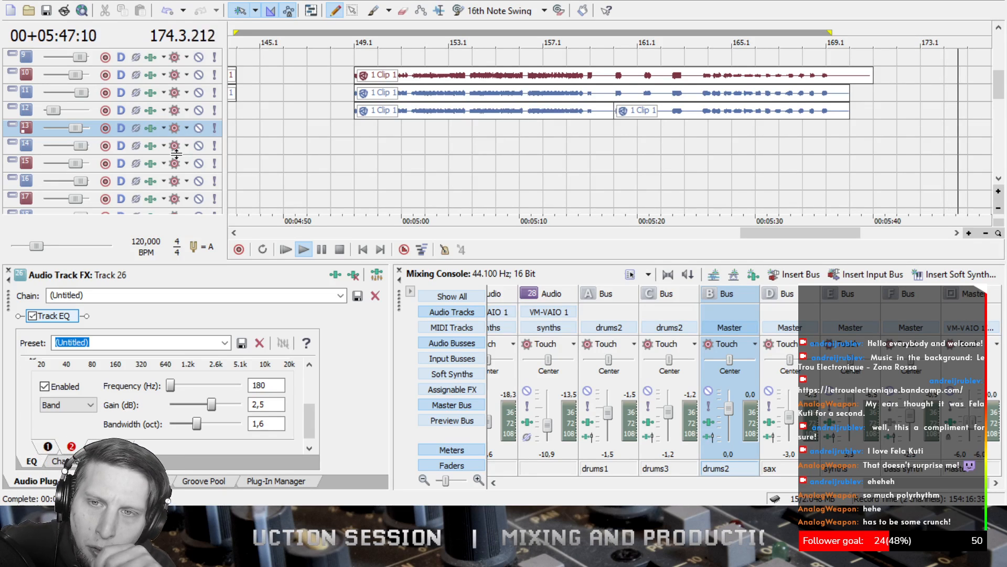
{"action": "left_click", "coordinate": [339, 250]}
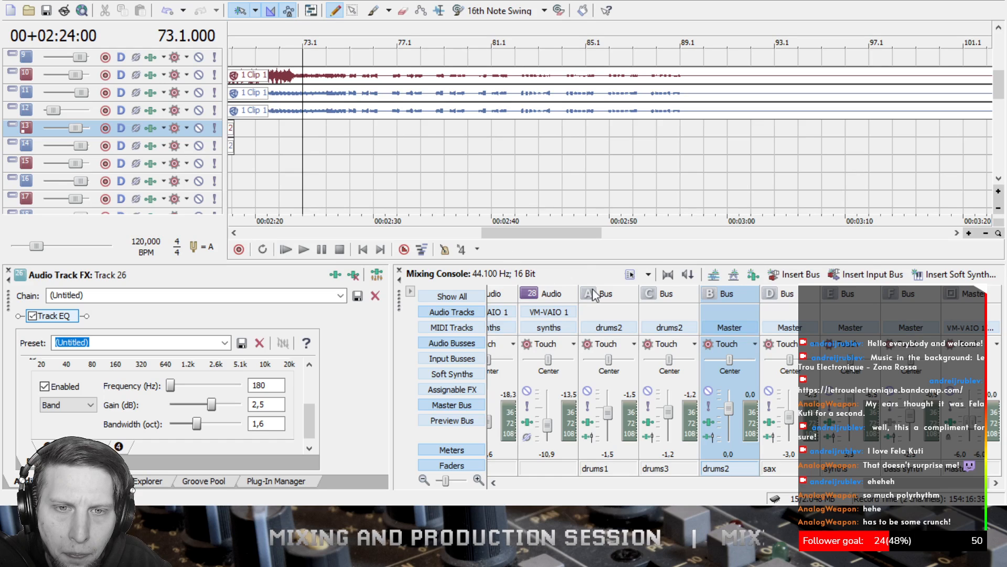
- Save the mix project NOFI1mixLivestream19032021.acd again and start a new empty project
{"action": "left_click", "coordinate": [746, 275]}
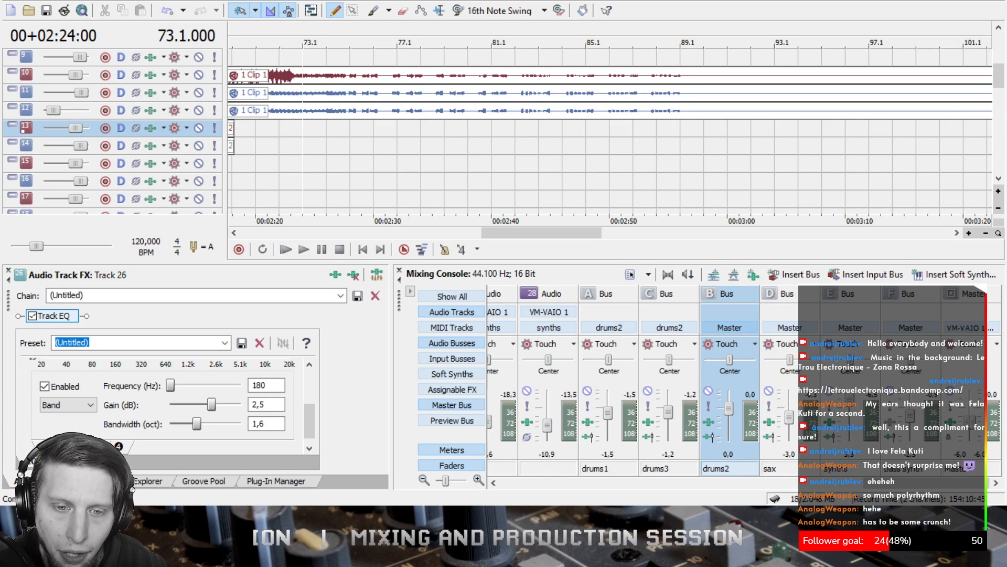
{"action": "left_click", "coordinate": [46, 11]}
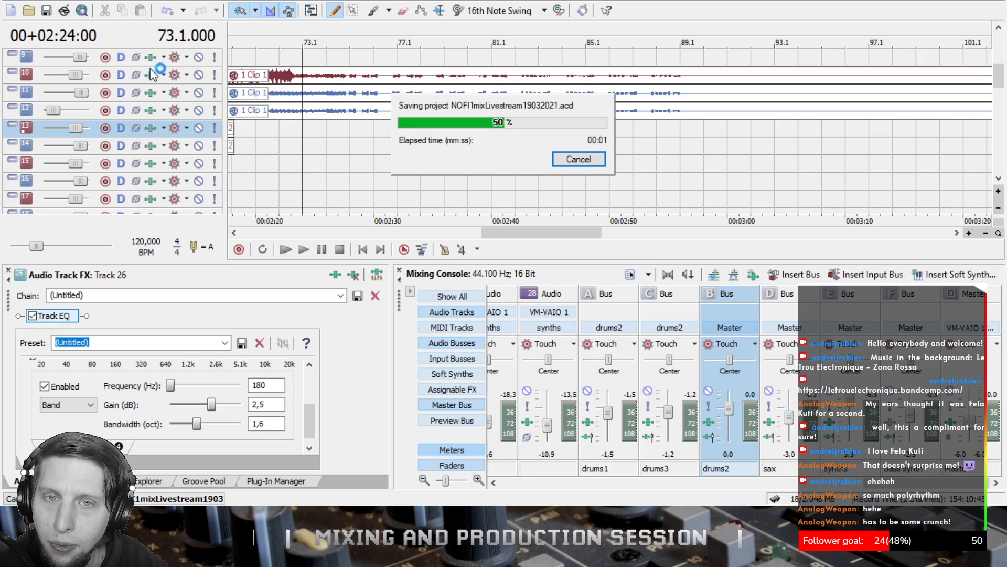
{"action": "left_click", "coordinate": [11, 11]}
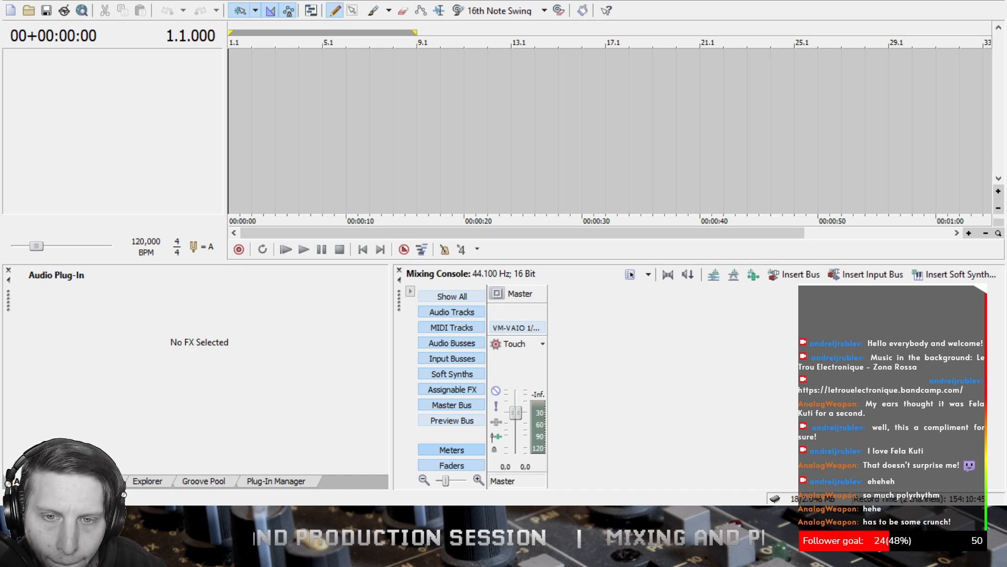
- Insert the audio file NOFI1mixLivestream19032021 at bar 1.1 as track 1 and enlarge the track to inspect its waveform
{"action": "mouse_move", "coordinate": [229, 65]}
{"action": "left_mouse_down"}
{"action": "mouse_move", "coordinate": [253, 65]}
{"action": "mouse_move", "coordinate": [229, 65]}
{"action": "left_mouse_up"}
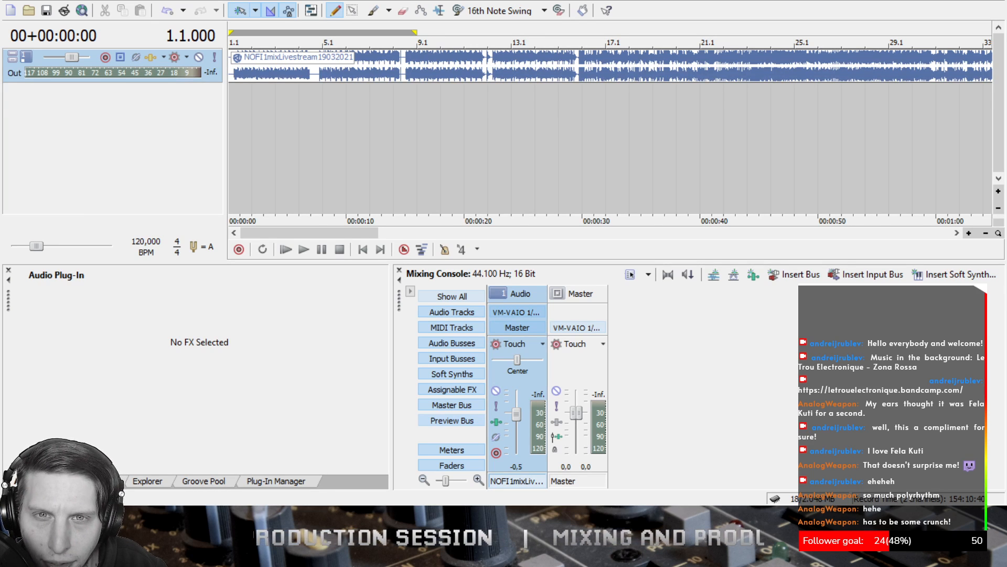
{"action": "scroll", "coordinate": [523, 131], "scroll_direction": "down", "scroll_amount": 5}
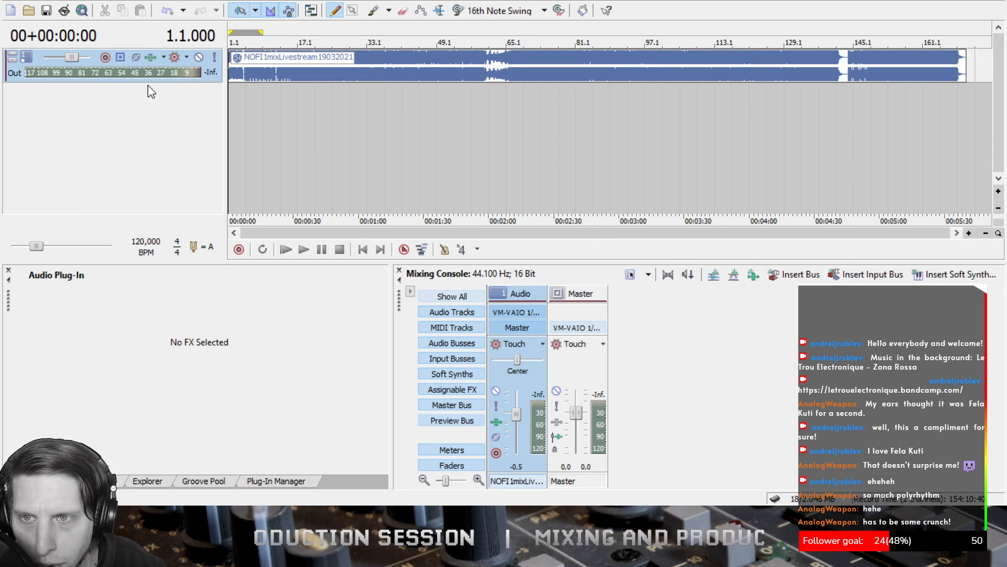
{"action": "left_click_drag", "start_coordinate": [149, 83], "coordinate": [168, 154]}
{"action": "scroll", "coordinate": [556, 105], "scroll_direction": "up", "scroll_amount": 9}
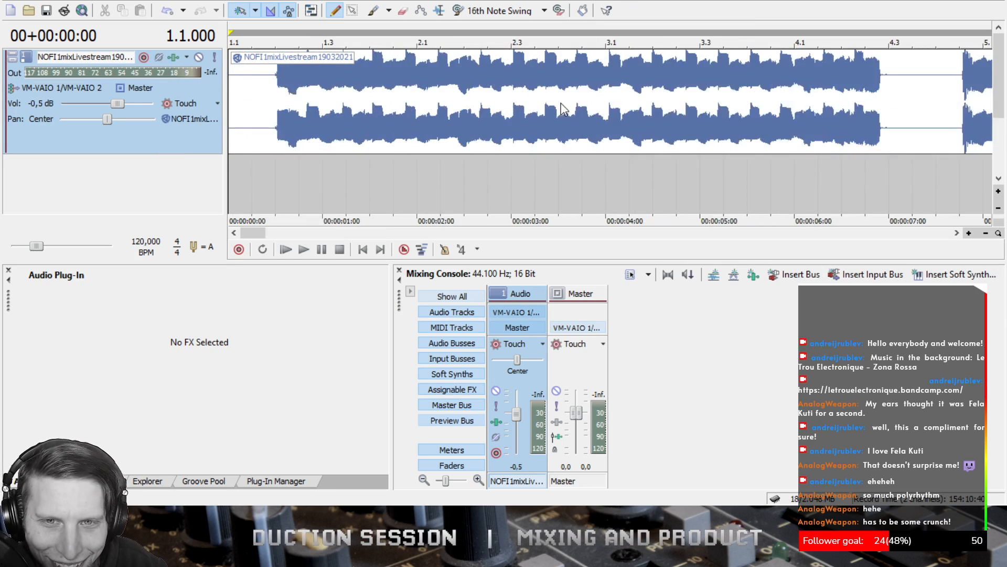
{"action": "scroll", "coordinate": [563, 106], "scroll_direction": "down", "scroll_amount": 4}
{"action": "left_click_drag", "start_coordinate": [326, 235], "coordinate": [265, 250]}
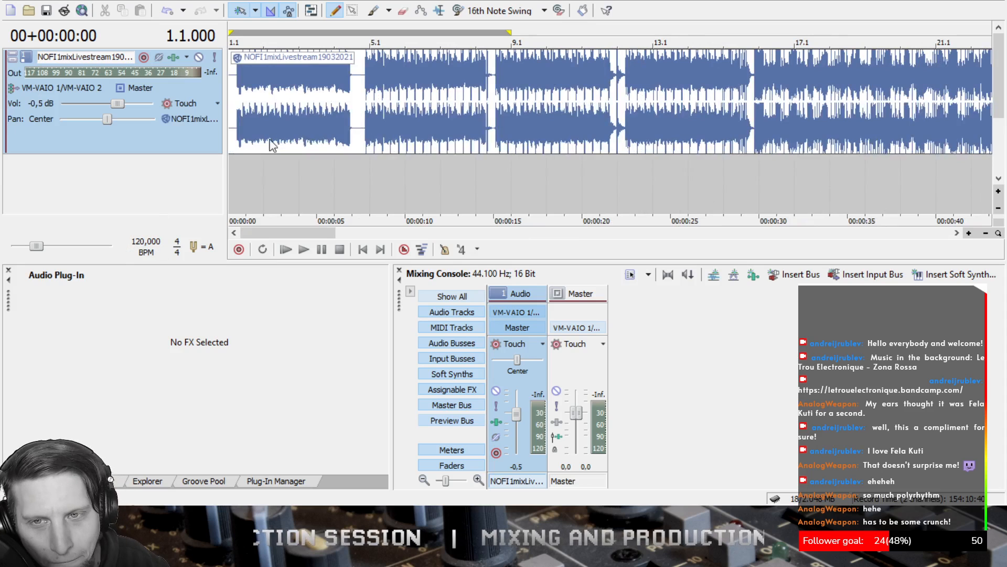
- Add the audio file "1 - No Fidelity" at bar 1.1 on a new track 2 and enlarge it to compare both waveforms
{"action": "key", "text": "alt+Tab"}
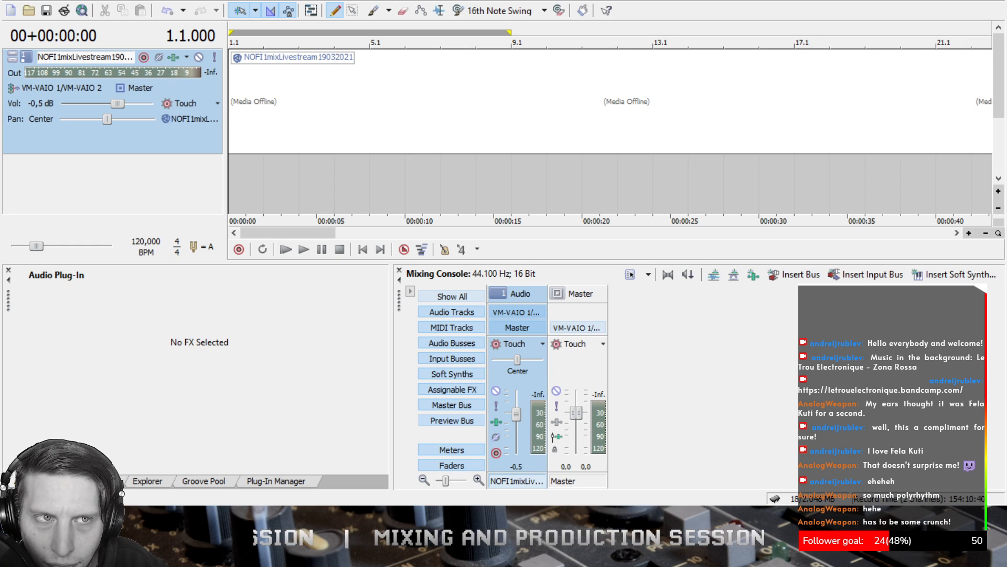
{"action": "left_click_drag", "start_coordinate": [294, 174], "coordinate": [230, 170]}
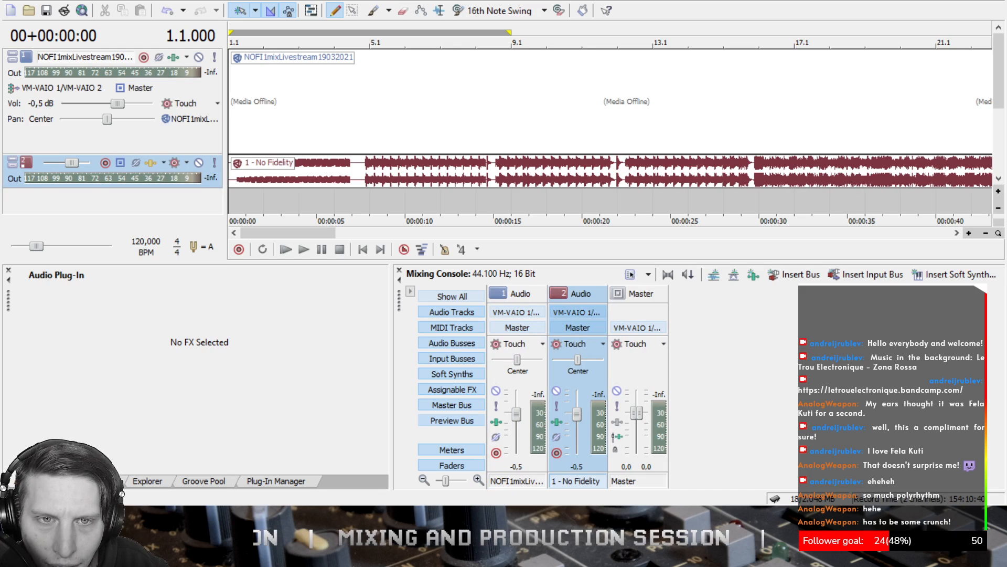
{"action": "left_click", "coordinate": [631, 154]}
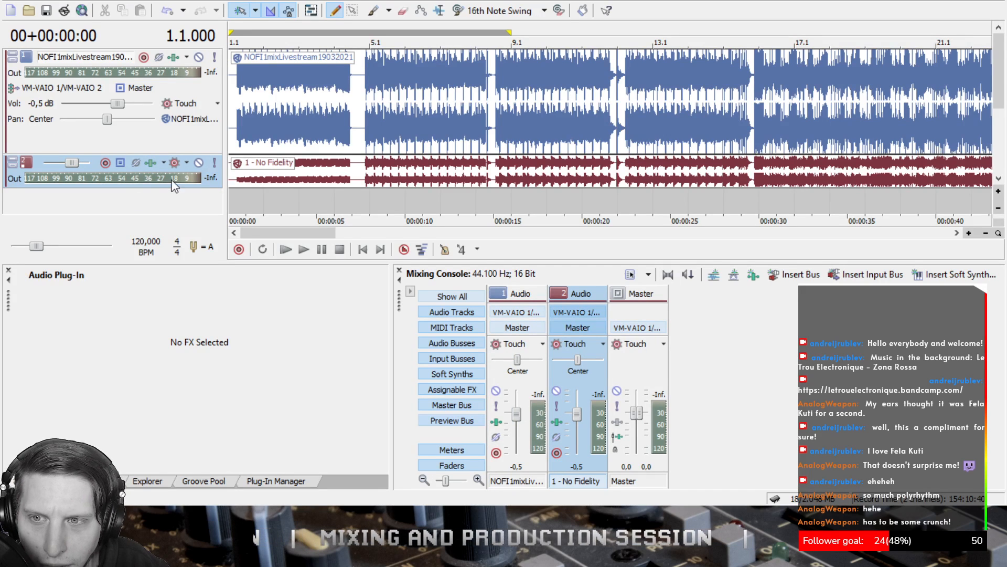
{"action": "left_click_drag", "start_coordinate": [174, 189], "coordinate": [176, 212]}
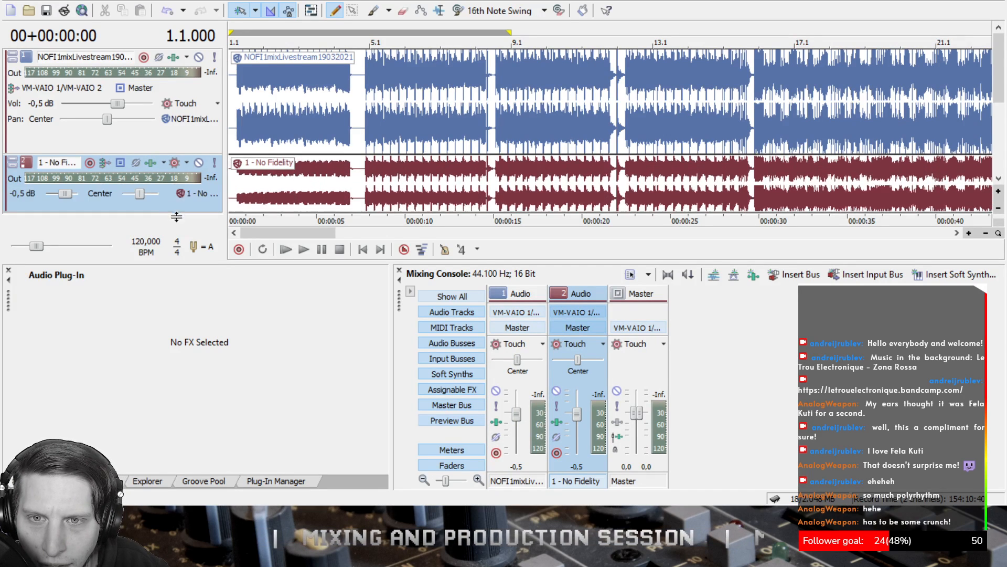
{"action": "scroll", "coordinate": [457, 150], "scroll_direction": "up", "scroll_amount": 5}
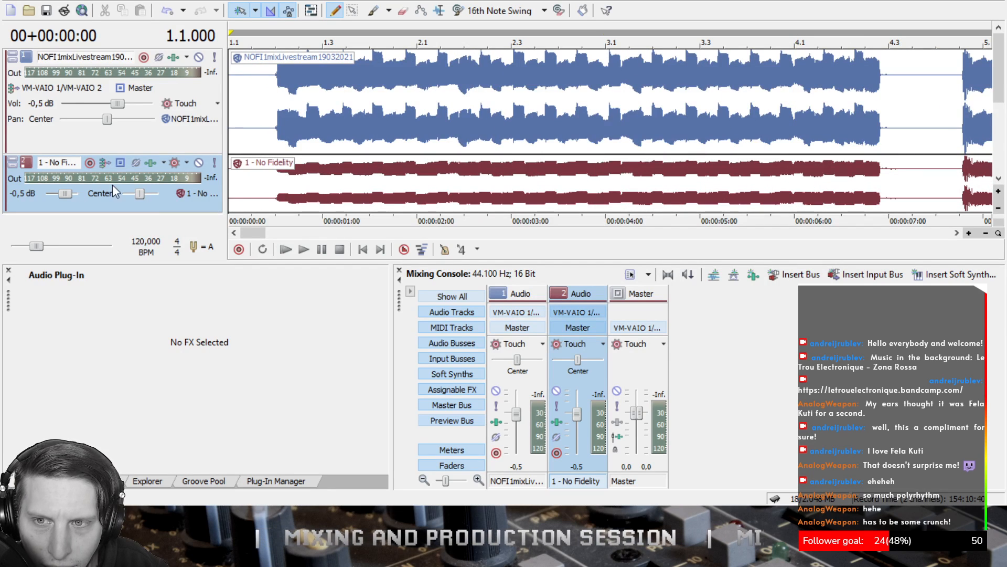
{"action": "left_click", "coordinate": [1003, 108]}
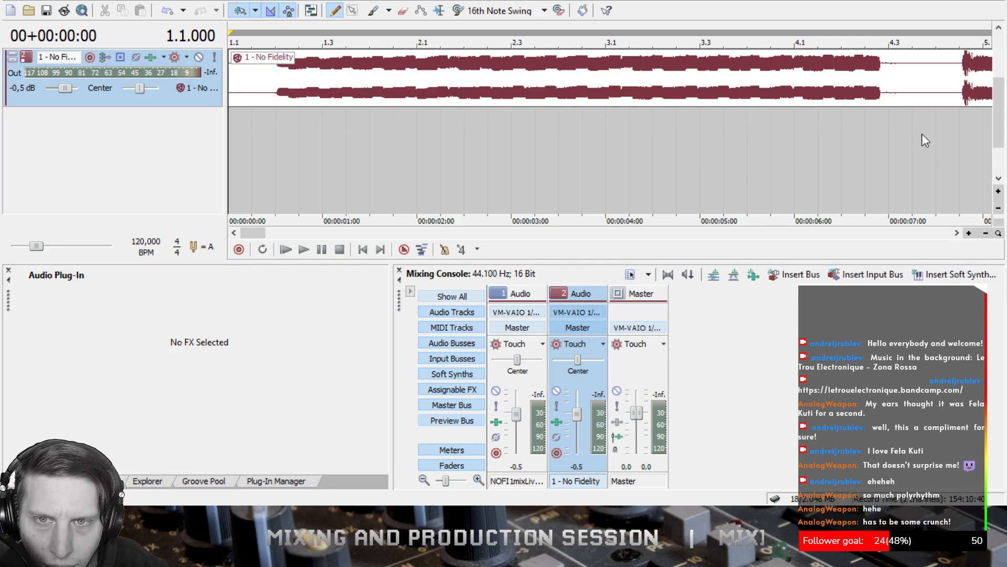
- Enlarge track 2 and compare its waveform with track 1 across the opening and middle of the song
{"action": "left_click_drag", "start_coordinate": [163, 107], "coordinate": [180, 179]}
{"action": "scroll", "coordinate": [541, 142], "scroll_direction": "down", "scroll_amount": 5}
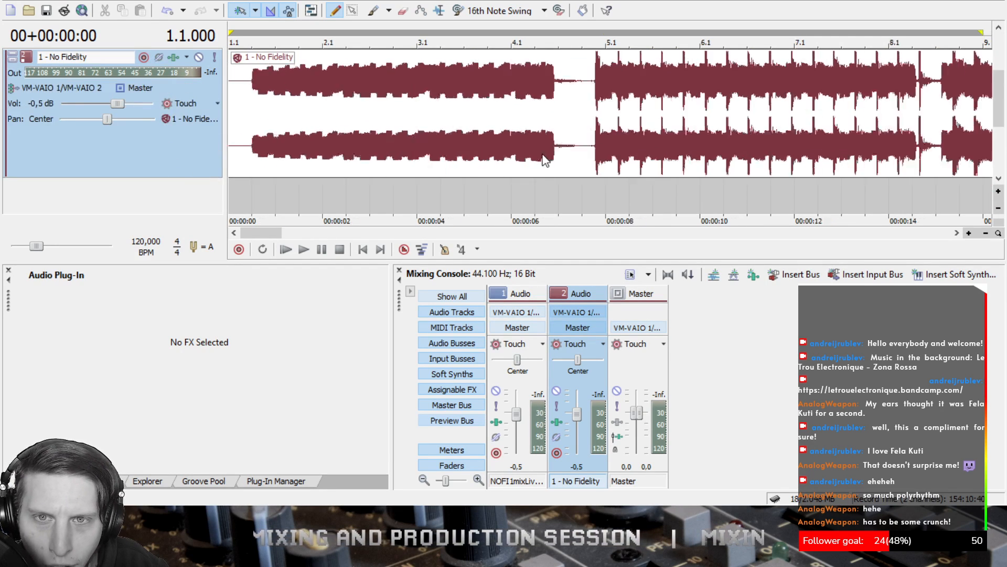
{"action": "left_click_drag", "start_coordinate": [1003, 135], "coordinate": [1004, 89]}
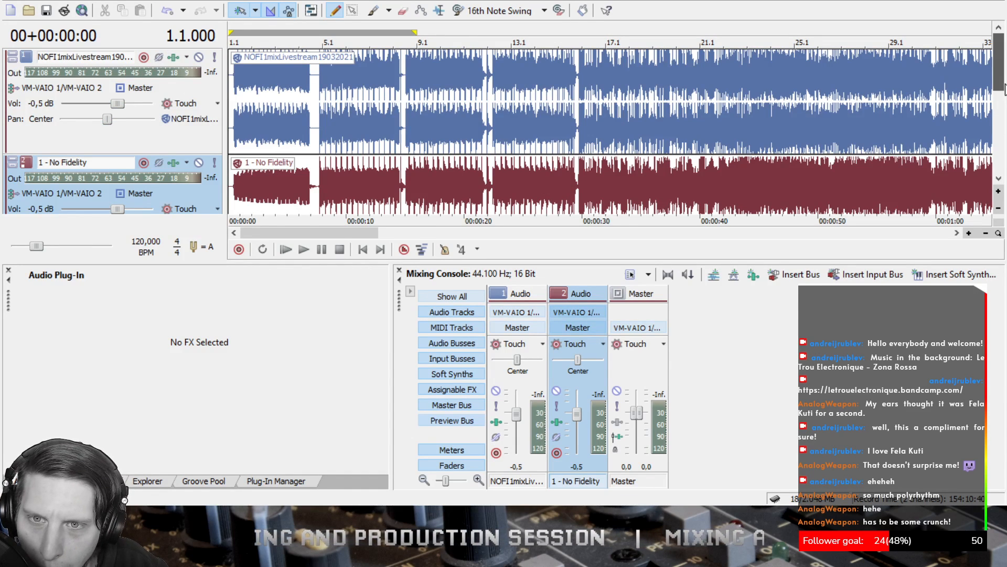
{"action": "left_click", "coordinate": [999, 115]}
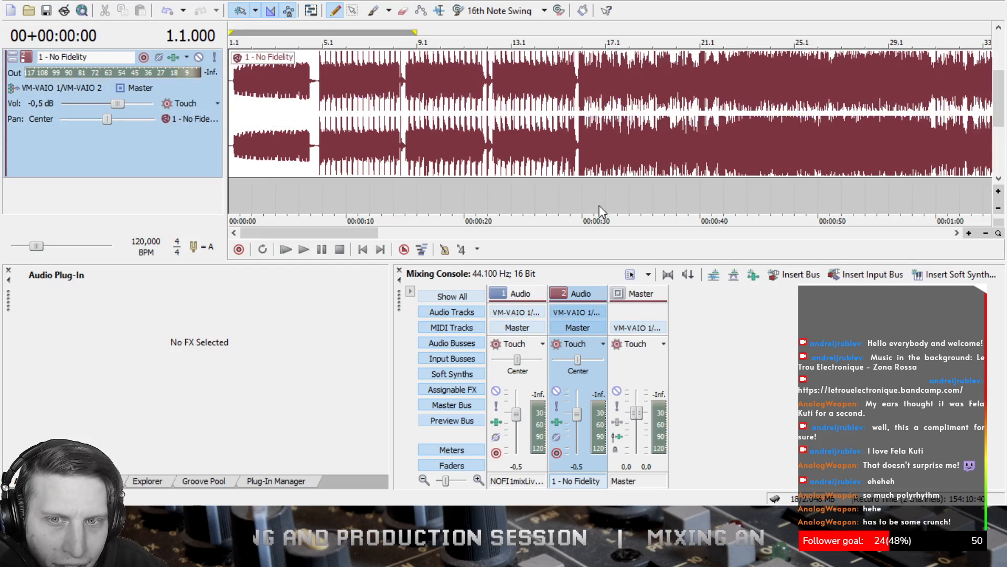
{"action": "left_click_drag", "start_coordinate": [356, 233], "coordinate": [455, 234]}
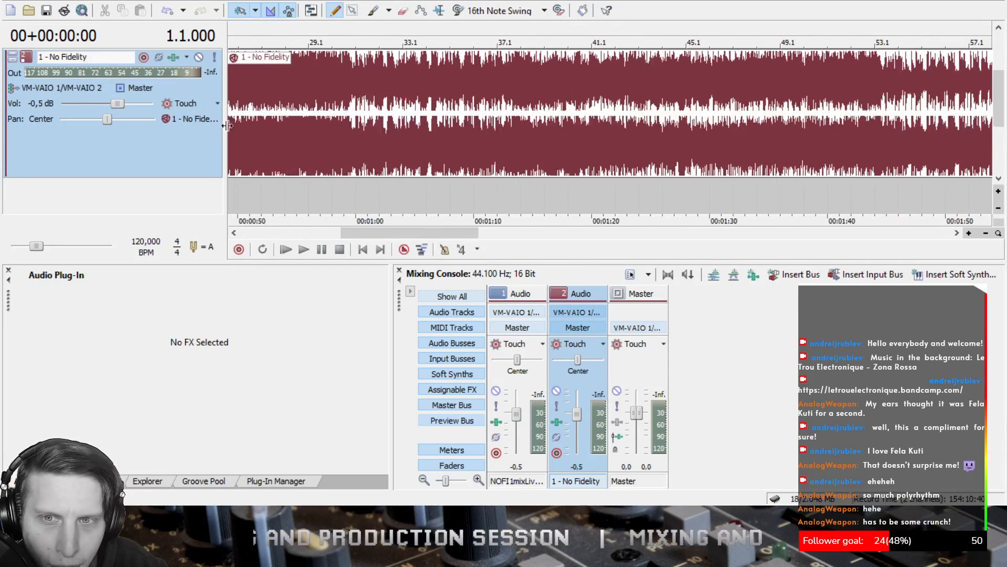
{"action": "left_click", "coordinate": [1000, 120]}
{"action": "left_click", "coordinate": [199, 164]}
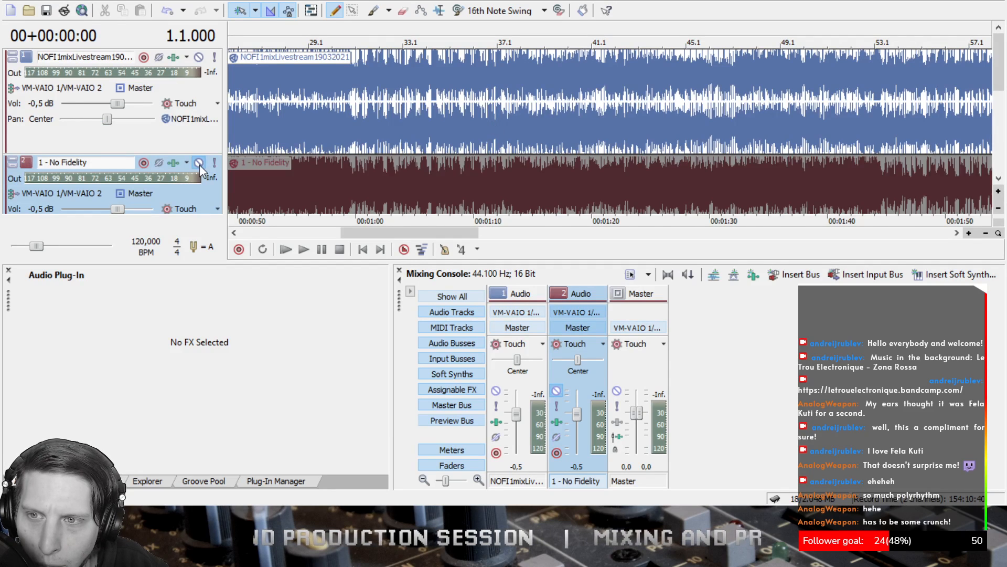
{"action": "left_click", "coordinate": [200, 162]}
{"action": "left_click", "coordinate": [200, 162]}
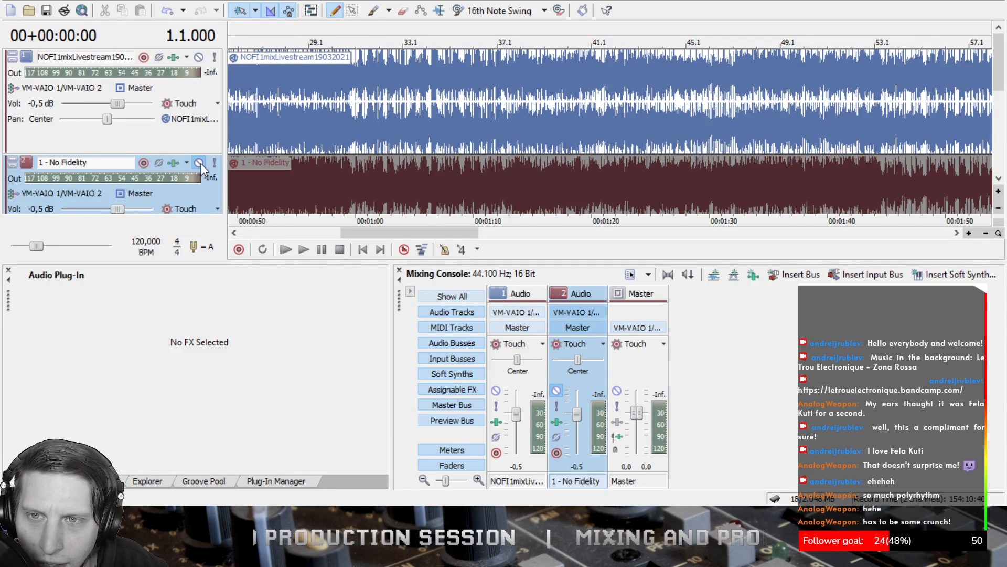
{"action": "left_click", "coordinate": [200, 163]}
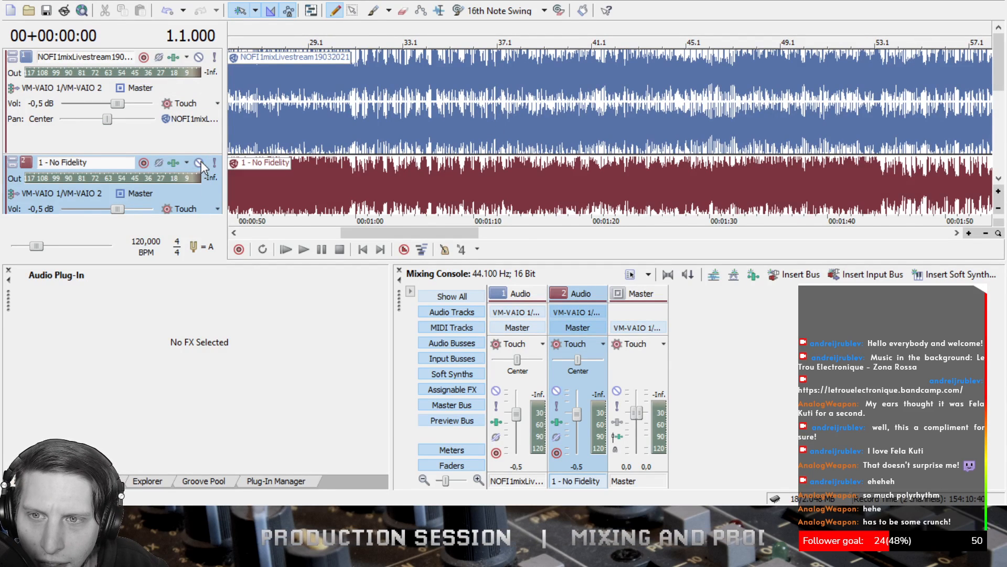
- Solo the NOFI1mixLivestream19032021 track and play it from the start of the song
{"action": "left_click", "coordinate": [214, 56]}
{"action": "left_click_drag", "start_coordinate": [428, 232], "coordinate": [328, 232]}
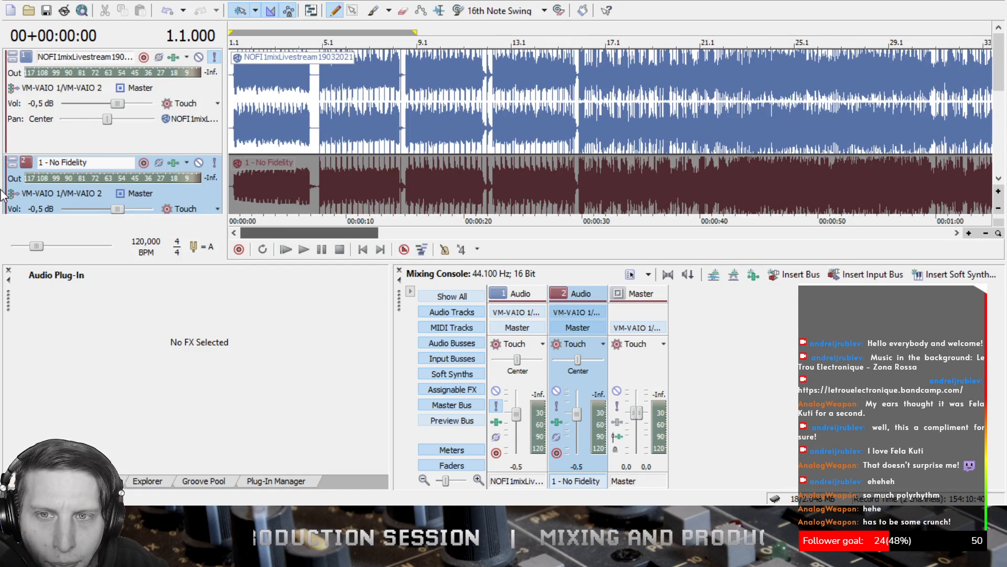
{"action": "left_click", "coordinate": [234, 73]}
{"action": "left_click", "coordinate": [306, 250]}
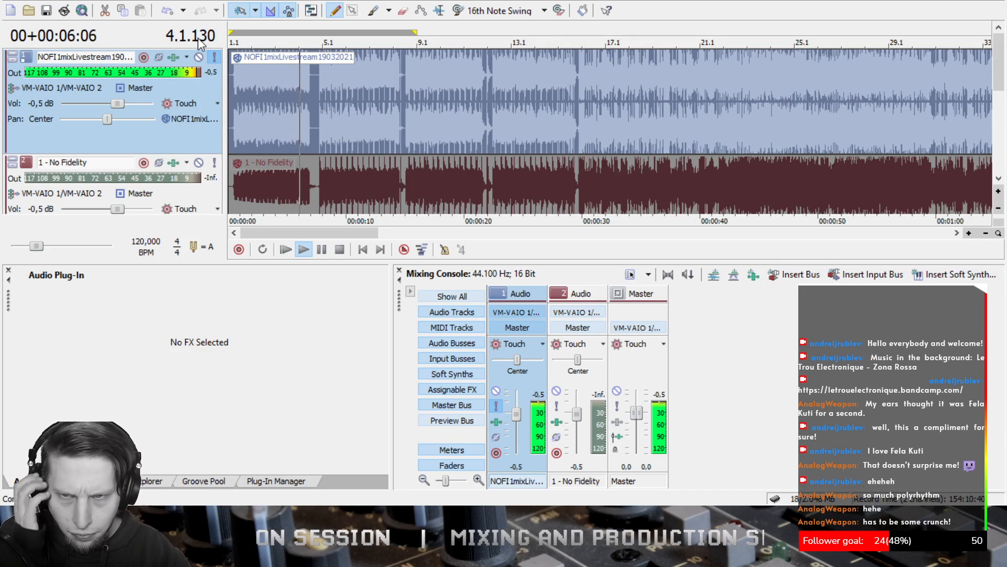
- Alternate between the livestream mix and "1 - No Fidelity" during playback using track 1's mute and solo, and stop playback
{"action": "left_click", "coordinate": [200, 56]}
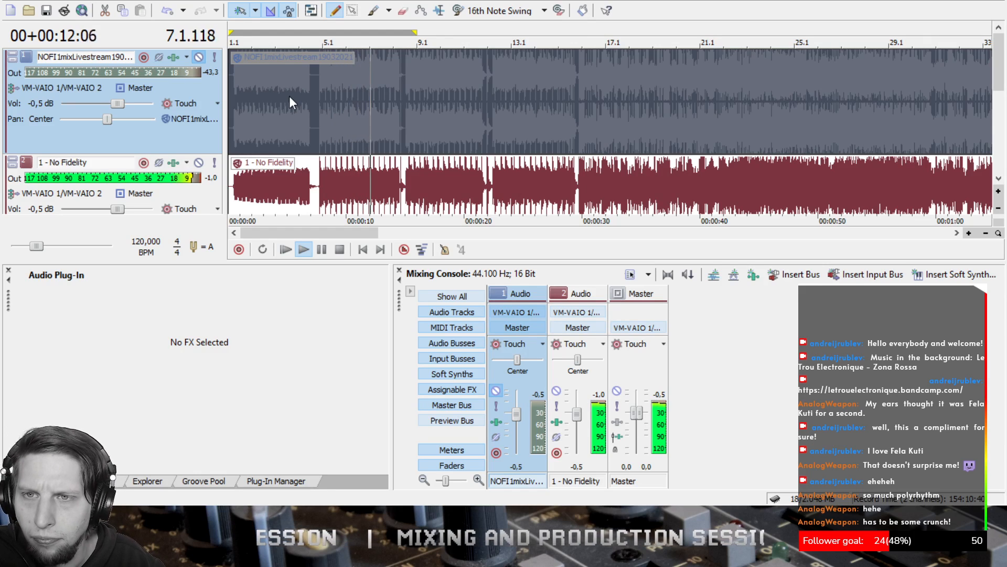
{"action": "left_click", "coordinate": [199, 57]}
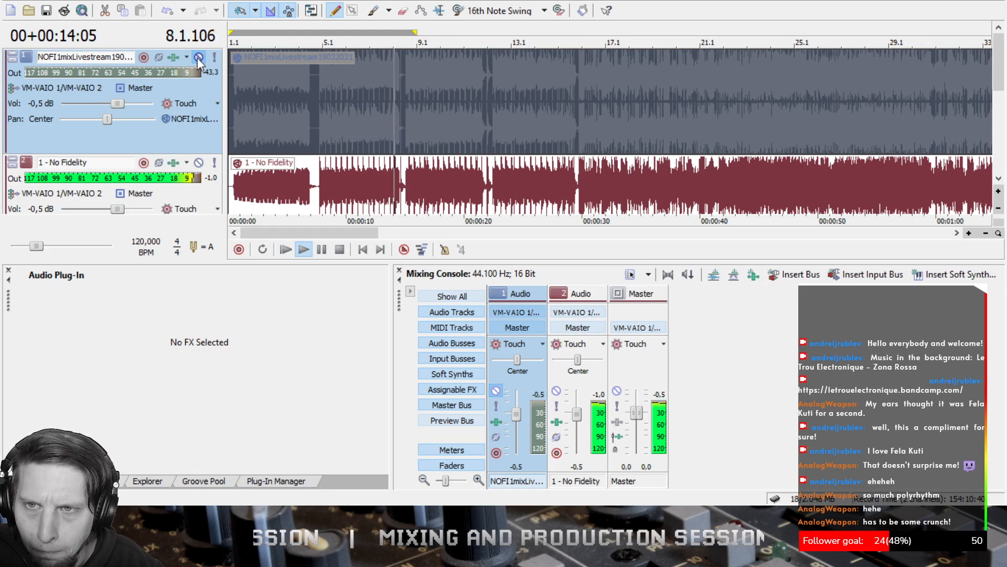
{"action": "left_click", "coordinate": [214, 58]}
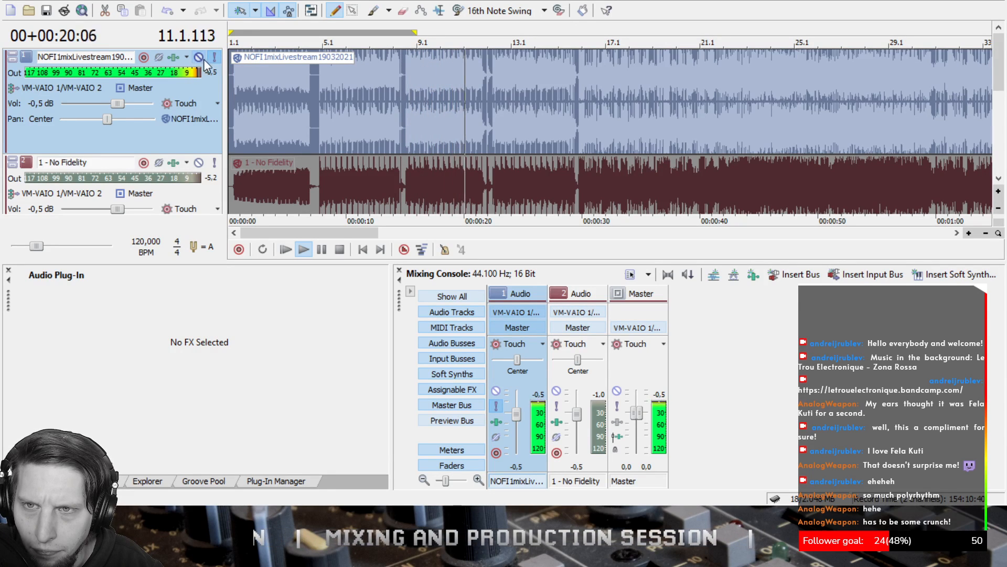
{"action": "left_click", "coordinate": [199, 58]}
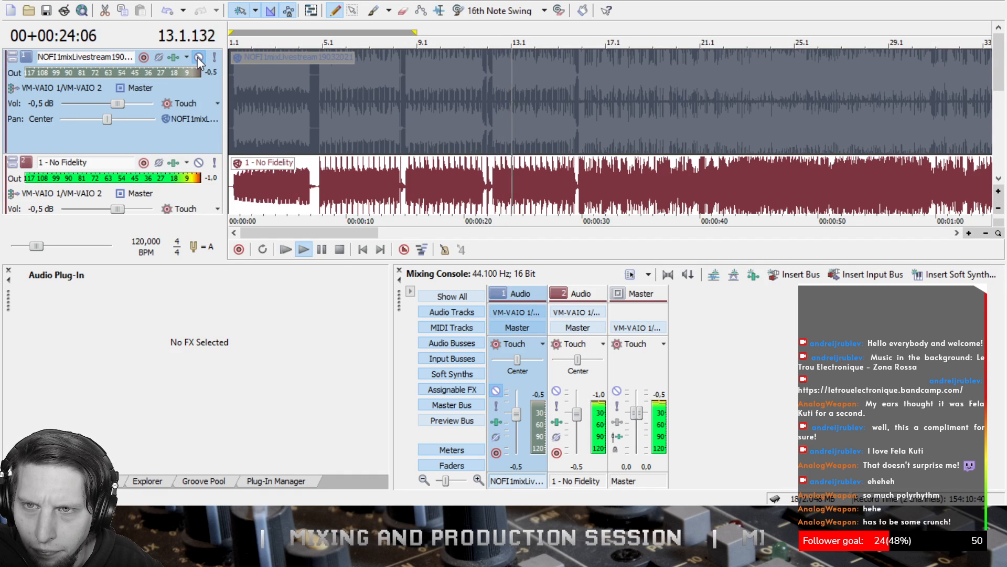
{"action": "left_click", "coordinate": [340, 250]}
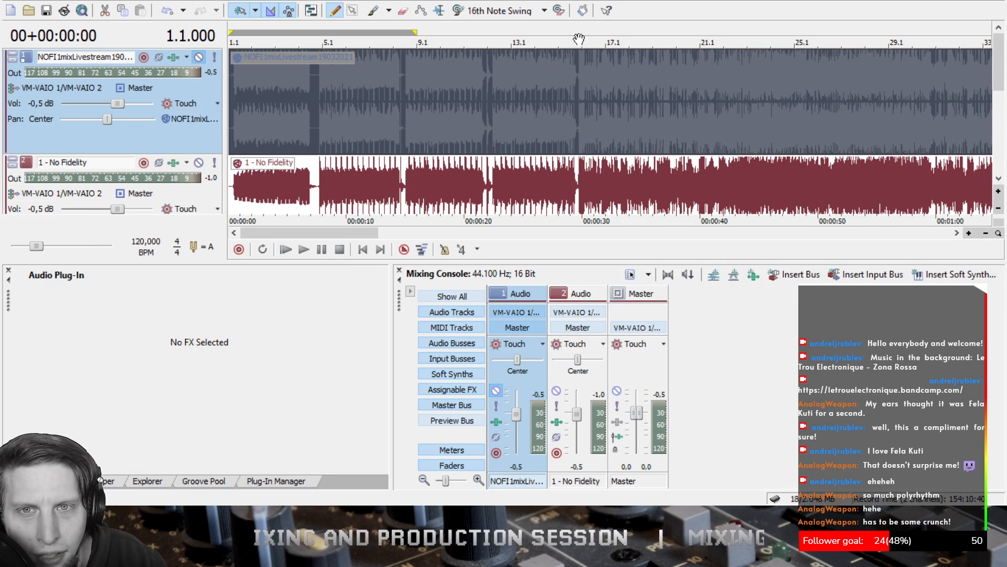
- Replay the intro from bar 1.1 with track 1 soloed, switch to track 2 by muting track 1, and stop
{"action": "left_click", "coordinate": [214, 57]}
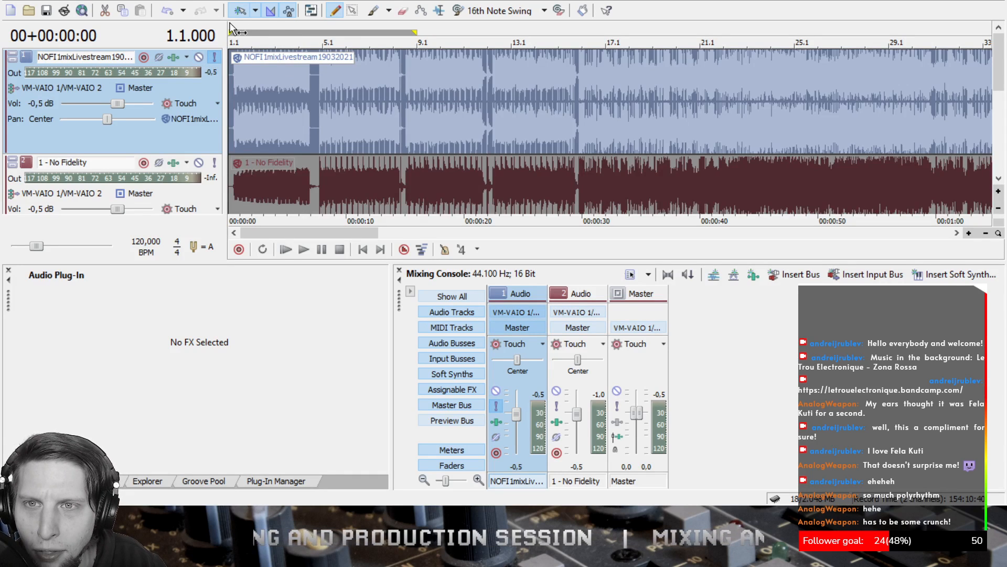
{"action": "left_click", "coordinate": [317, 73]}
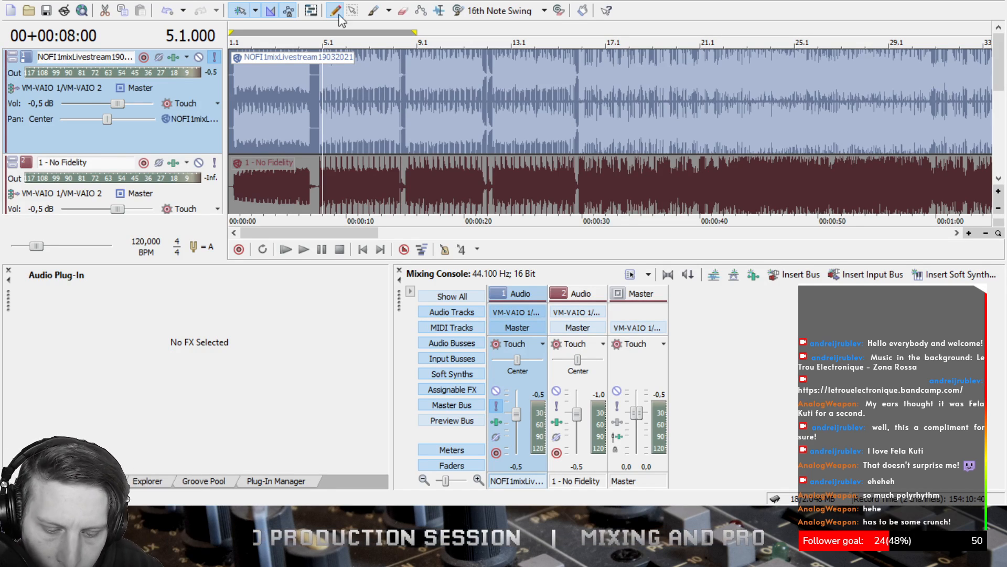
{"action": "key", "text": "Home"}
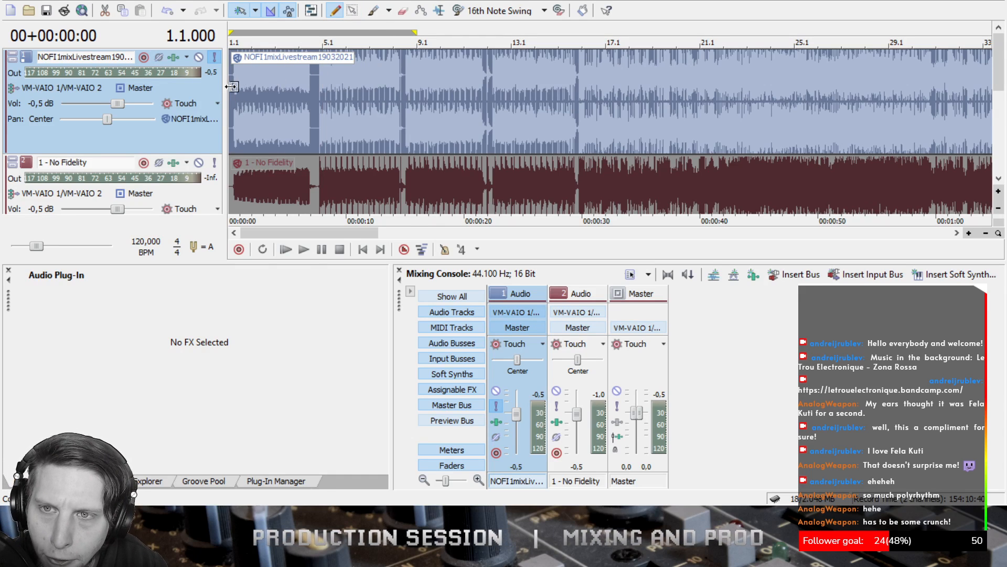
{"action": "left_click", "coordinate": [304, 250]}
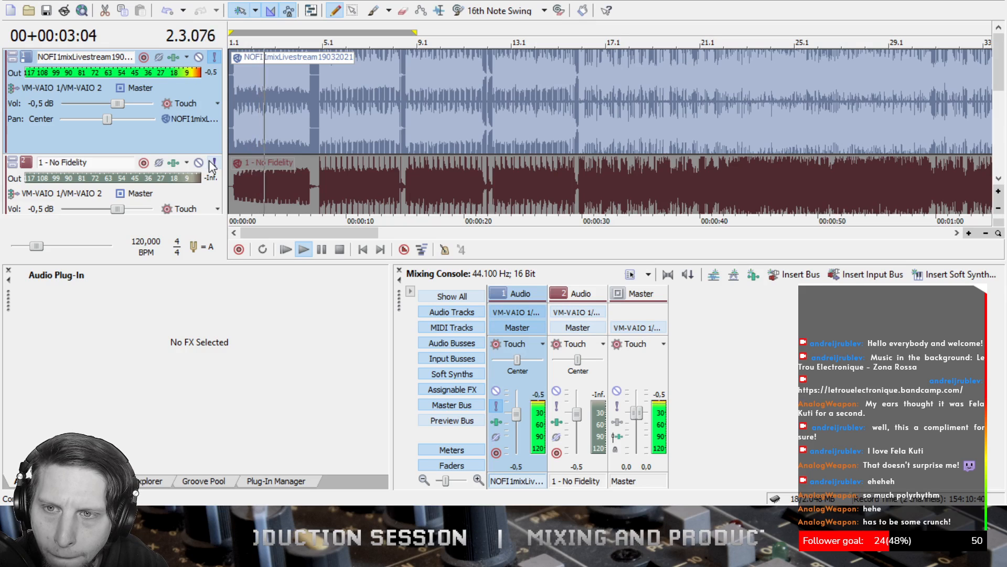
{"action": "left_click", "coordinate": [199, 58]}
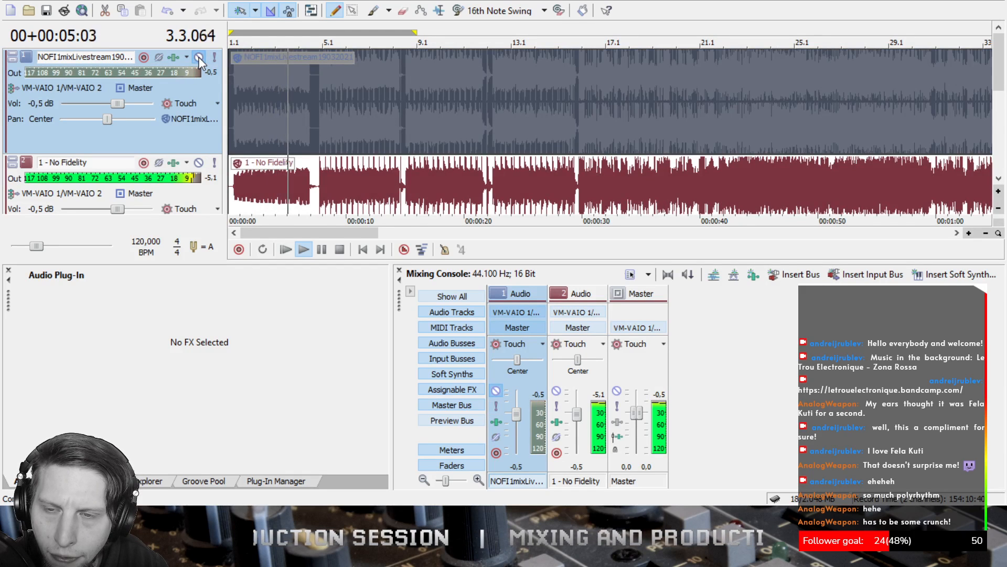
{"action": "left_click", "coordinate": [338, 250]}
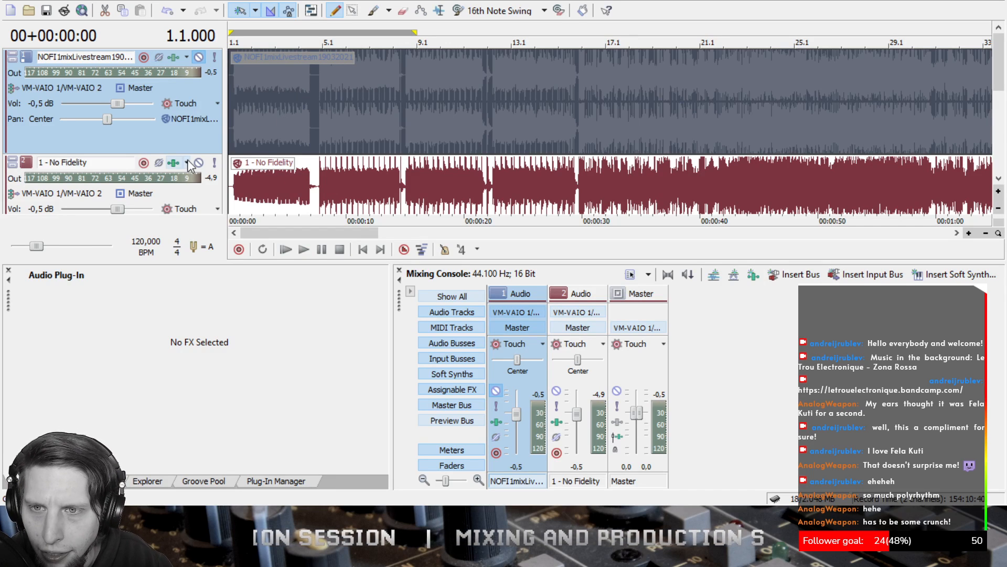
- Solo "1 - No Fidelity", mute the livestream mix, and play from bar 2.1
{"action": "left_click", "coordinate": [214, 57]}
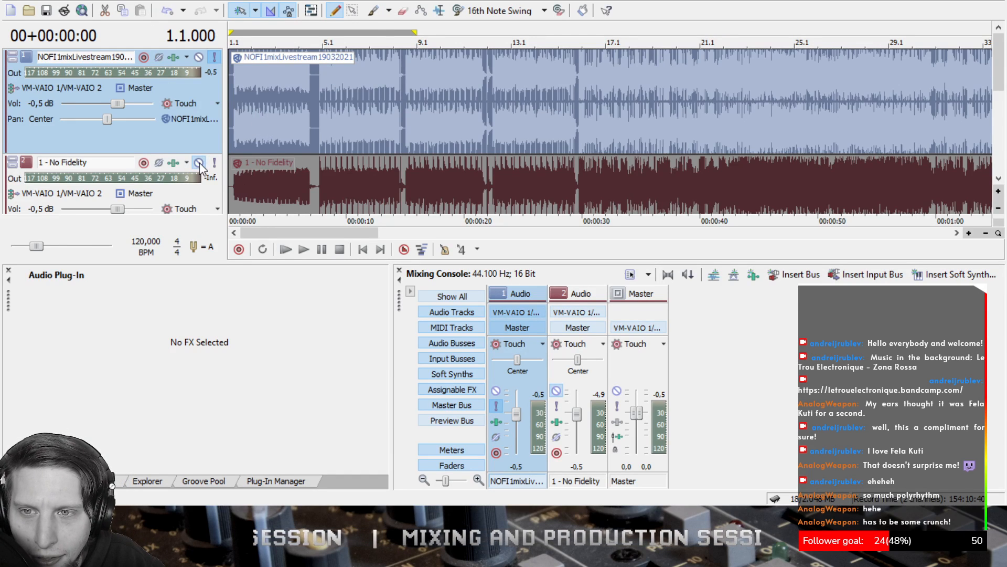
{"action": "left_click", "coordinate": [214, 162]}
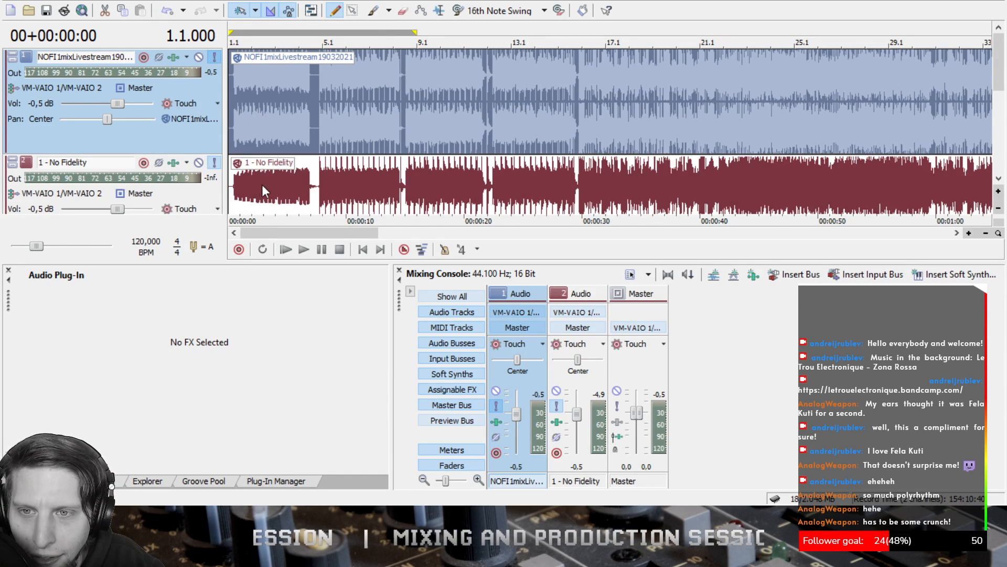
{"action": "left_click", "coordinate": [199, 58]}
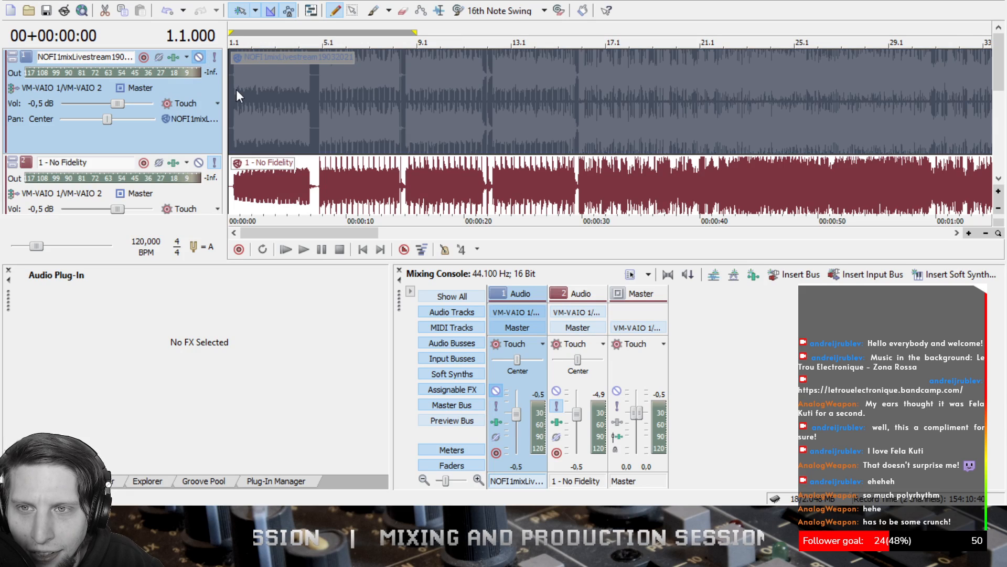
{"action": "left_click", "coordinate": [249, 57]}
{"action": "left_click", "coordinate": [302, 249]}
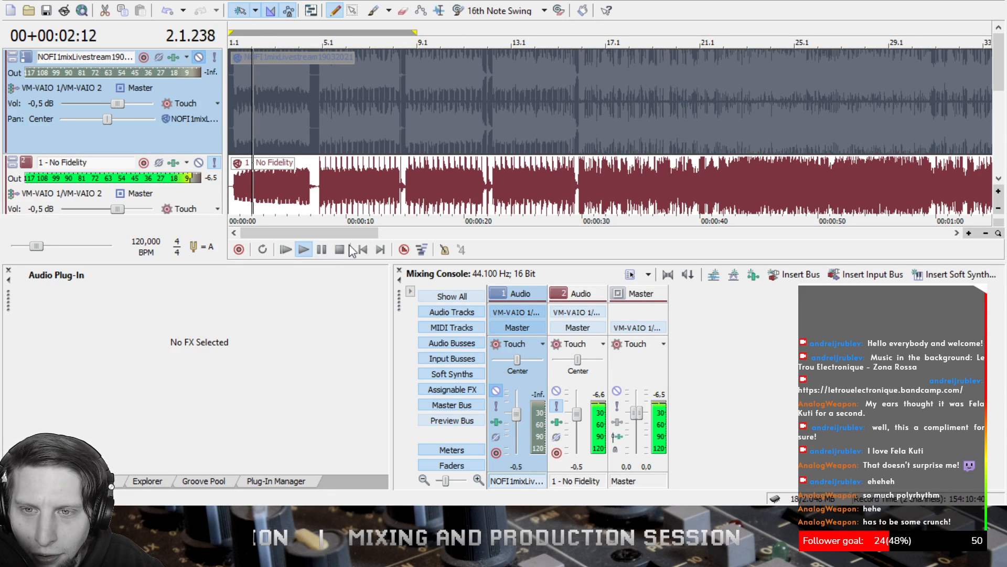
- Switch playback to the soloed livestream mix with track 2's solo off, return to "1 - No Fidelity", and stop
{"action": "left_click", "coordinate": [198, 57]}
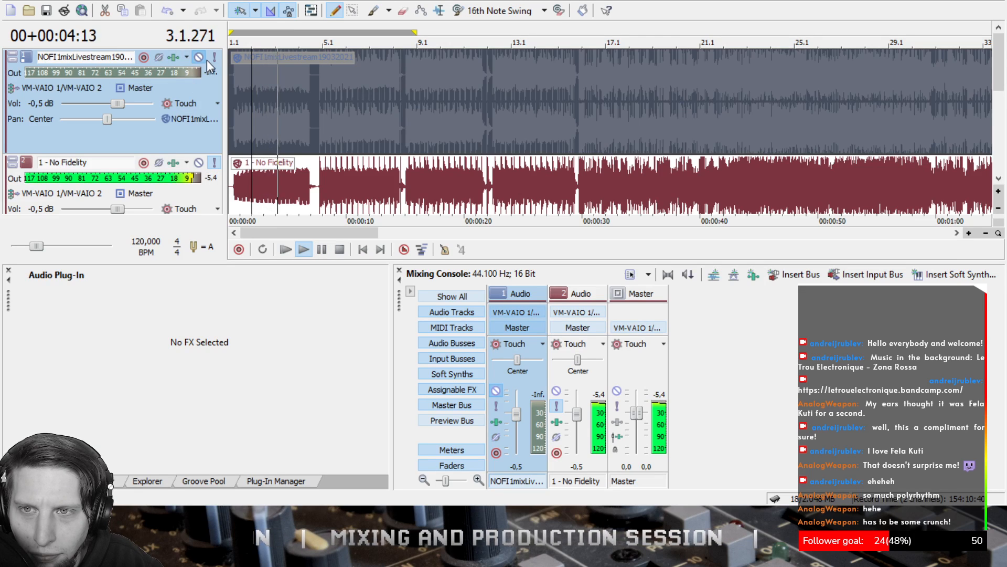
{"action": "left_click", "coordinate": [213, 57]}
{"action": "left_click", "coordinate": [213, 163]}
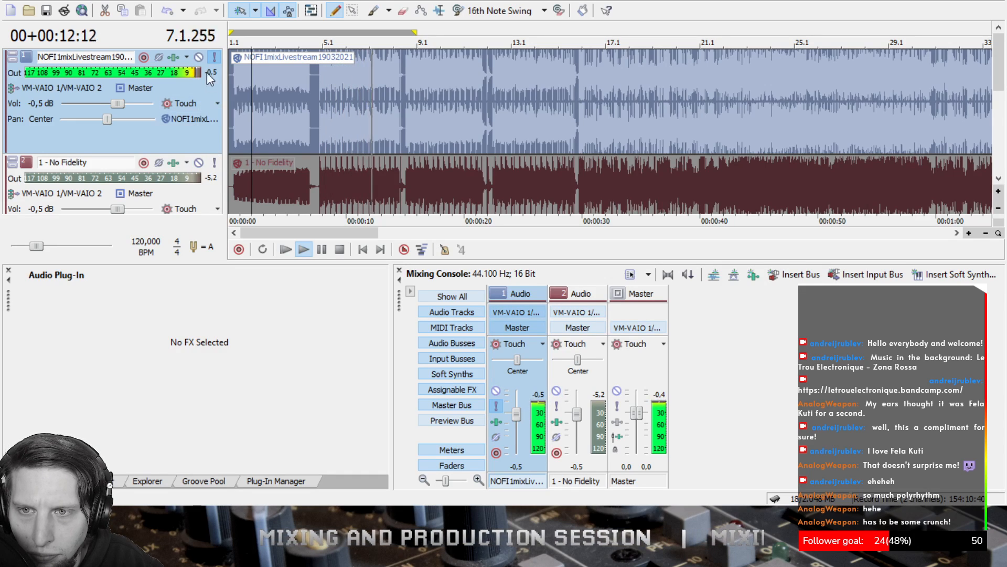
{"action": "left_click", "coordinate": [198, 57]}
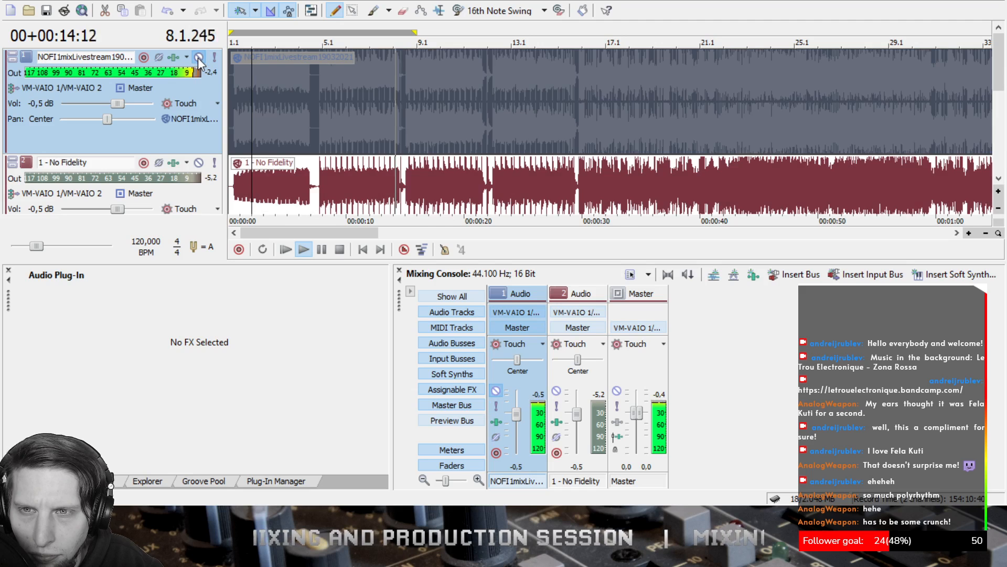
{"action": "left_click", "coordinate": [339, 248]}
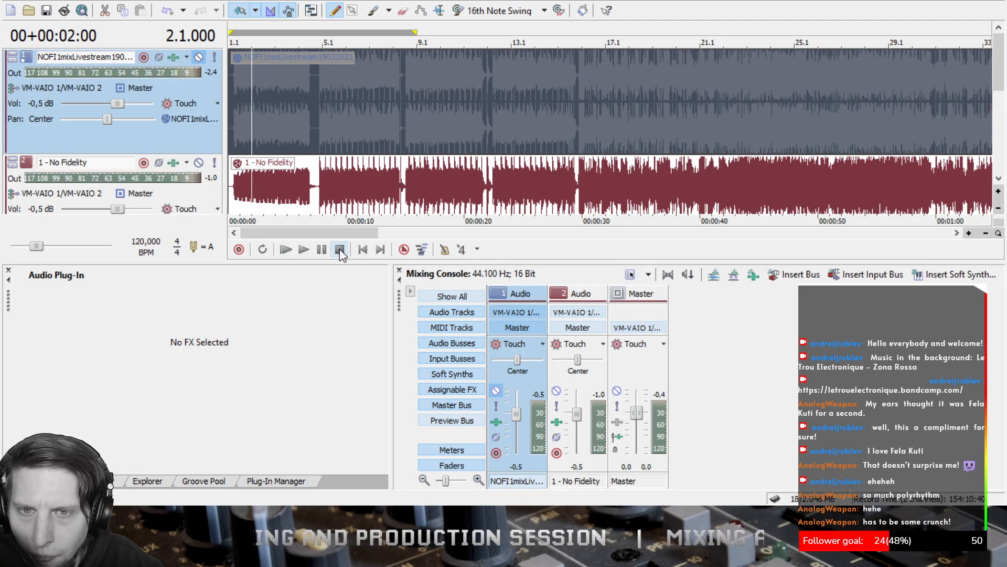
- Place the cursor at 4.4.384, just before the bar 5 entry, and audition "1 - No Fidelity" from there
{"action": "left_click", "coordinate": [320, 169]}
{"action": "scroll", "coordinate": [386, 146], "scroll_direction": "up", "scroll_amount": 6}
{"action": "left_click", "coordinate": [553, 111]}
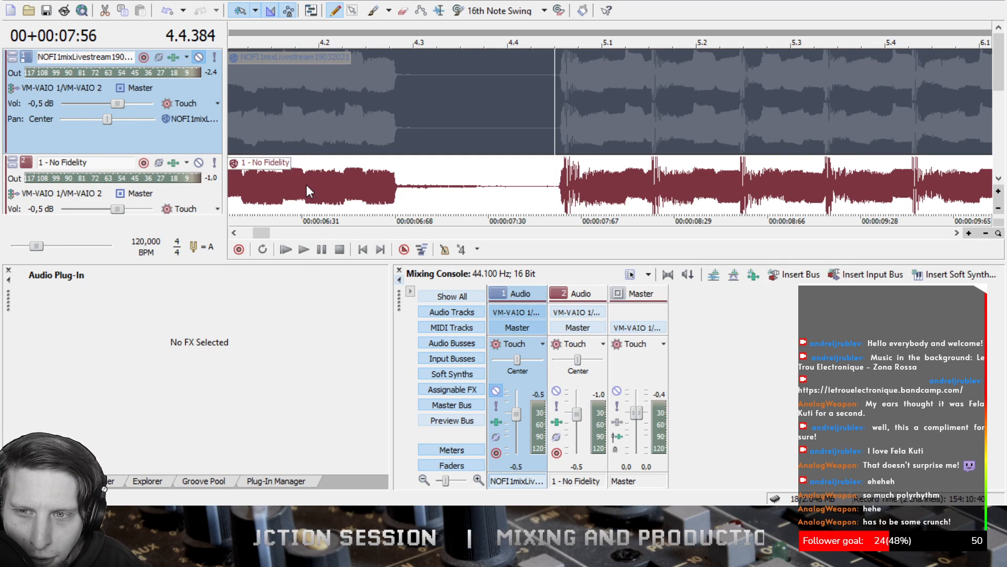
{"action": "left_click", "coordinate": [304, 249]}
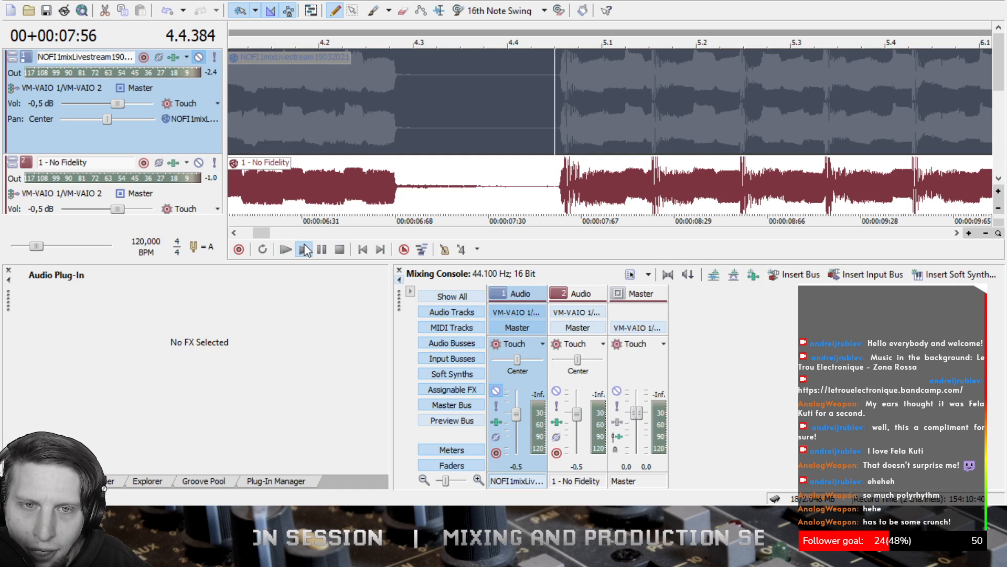
{"action": "left_click", "coordinate": [340, 250]}
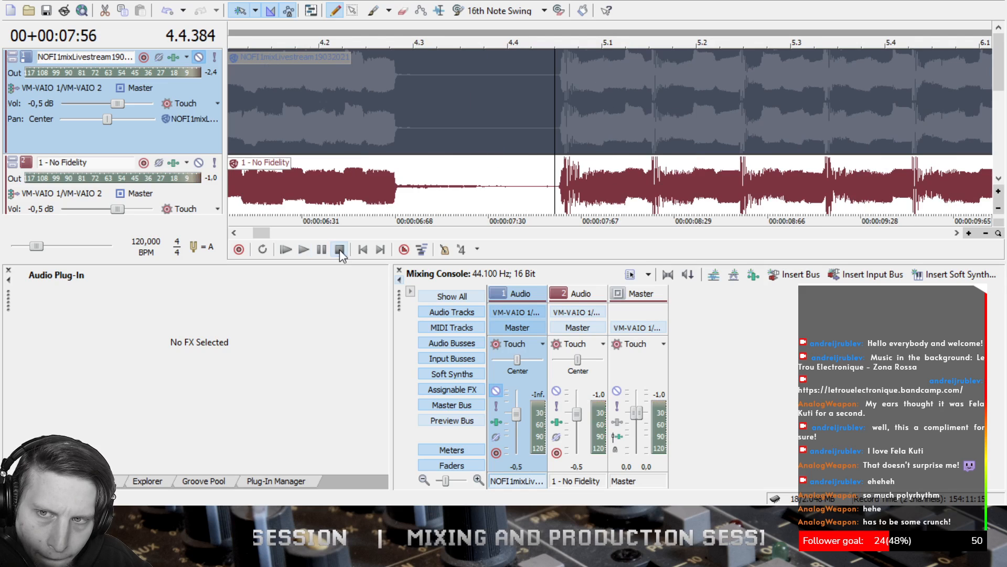
- Solo the livestream mix and play from 4.4.384, switching briefly to "1 - No Fidelity" and back to compare them
{"action": "left_click", "coordinate": [215, 57]}
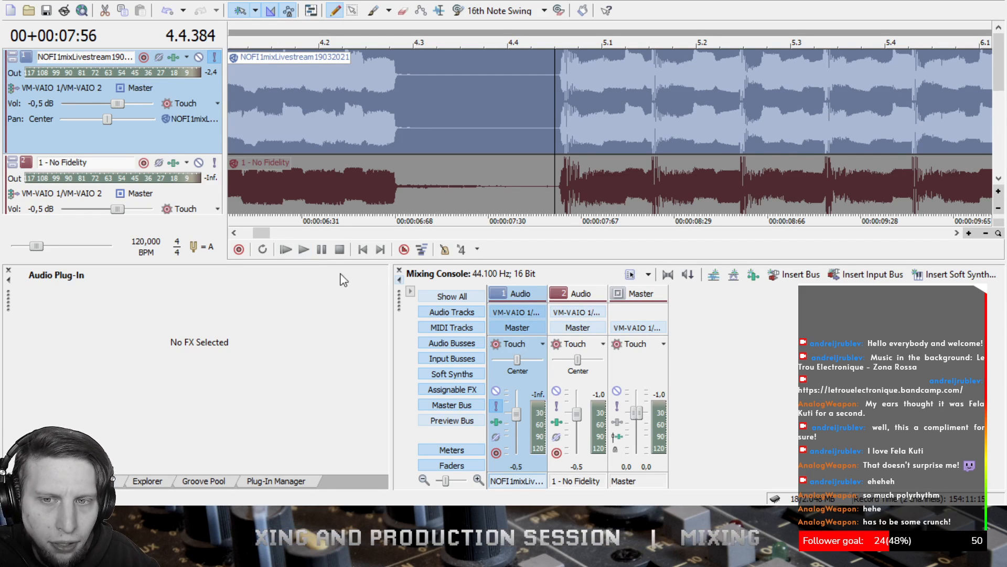
{"action": "left_click", "coordinate": [304, 249]}
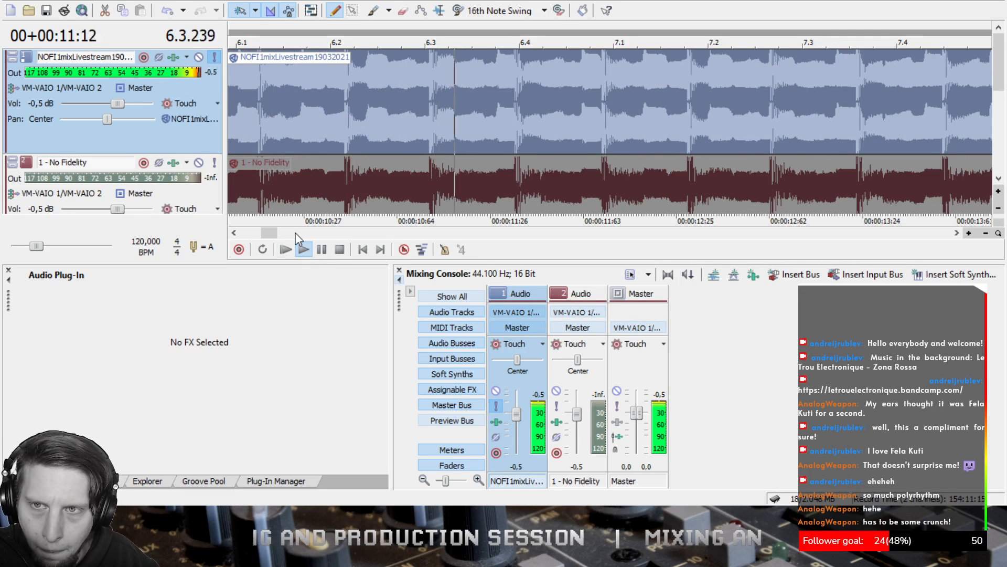
{"action": "left_click", "coordinate": [199, 57]}
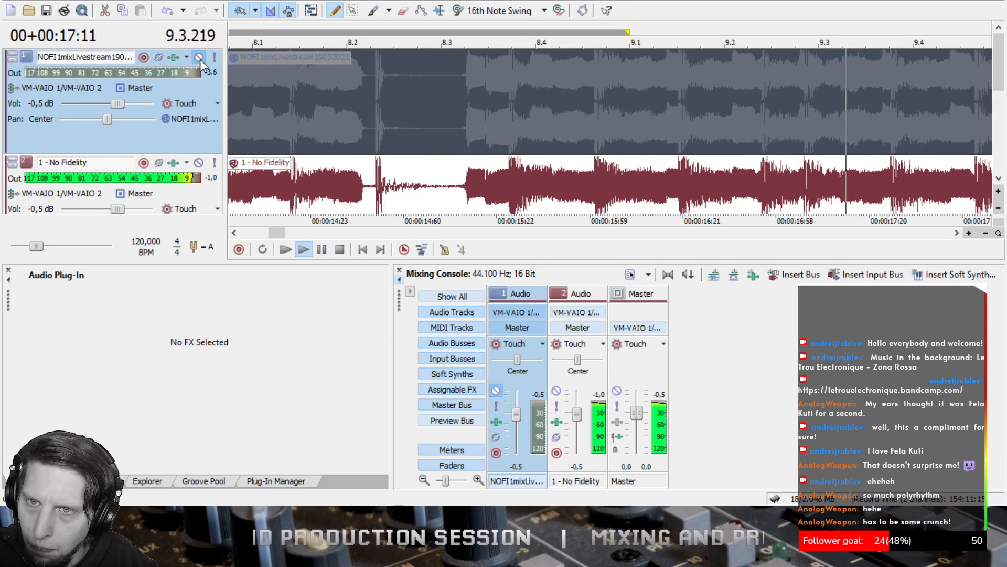
{"action": "left_click", "coordinate": [214, 57]}
{"action": "scroll", "coordinate": [447, 130], "scroll_direction": "down", "scroll_amount": 3}
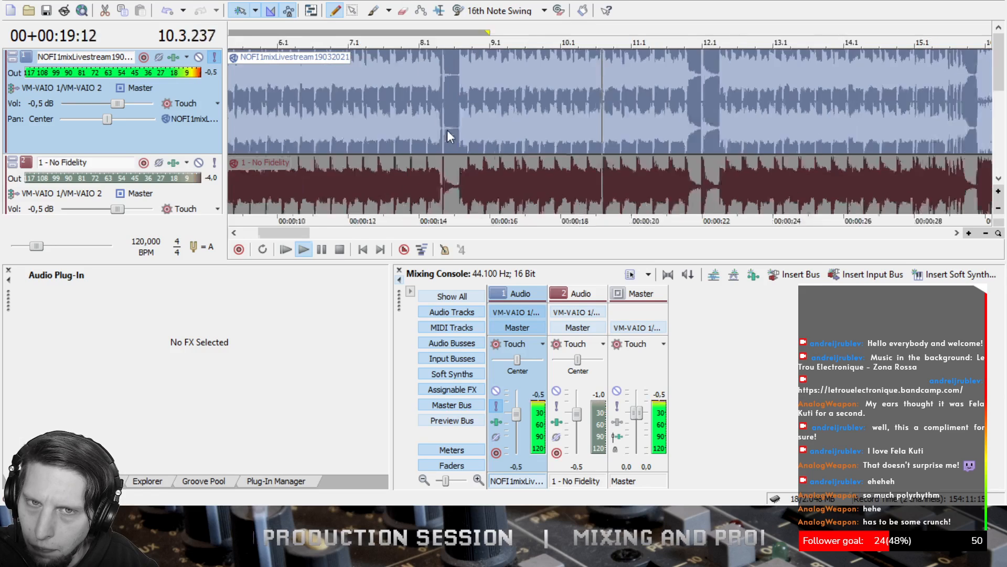
- Switch playback to "1 - No Fidelity" around bar 19, back to the soloed livestream mix, to "1 - No Fidelity" again around bar 27, and stop
{"action": "scroll", "coordinate": [537, 127], "scroll_direction": "down", "scroll_amount": 2}
{"action": "scroll", "coordinate": [538, 127], "scroll_direction": "down", "scroll_amount": 2}
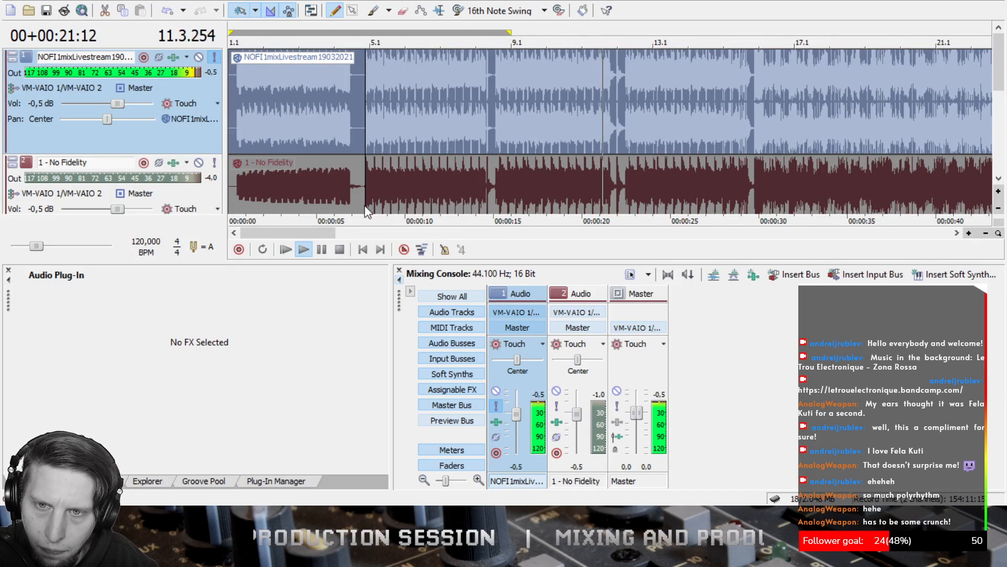
{"action": "left_click_drag", "start_coordinate": [326, 233], "coordinate": [363, 237]}
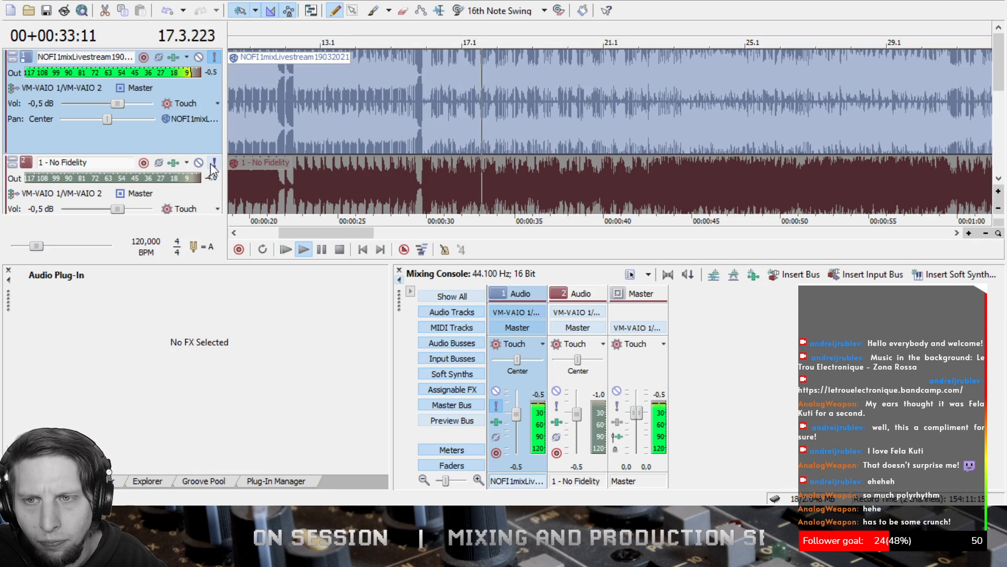
{"action": "left_click", "coordinate": [202, 57]}
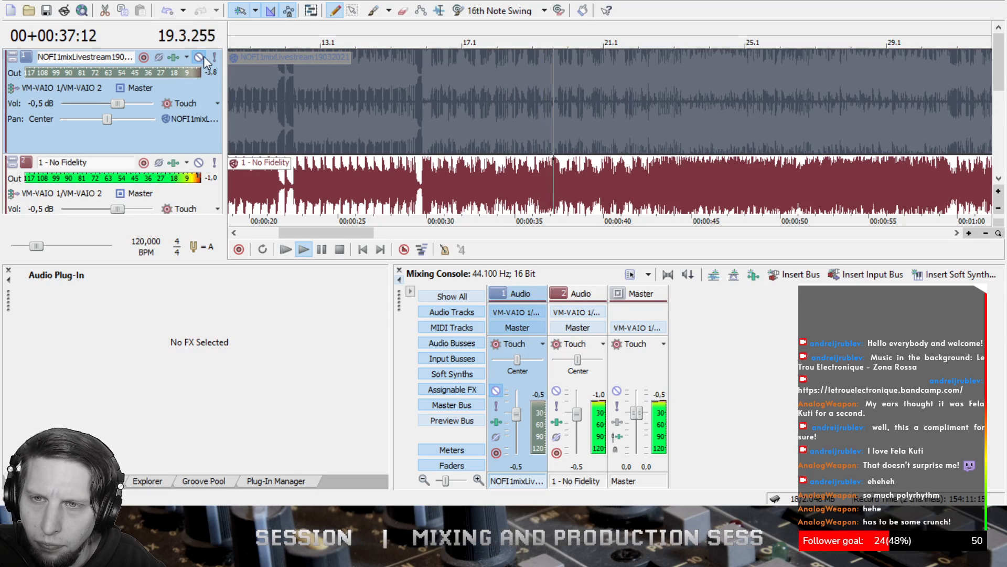
{"action": "left_click", "coordinate": [214, 58]}
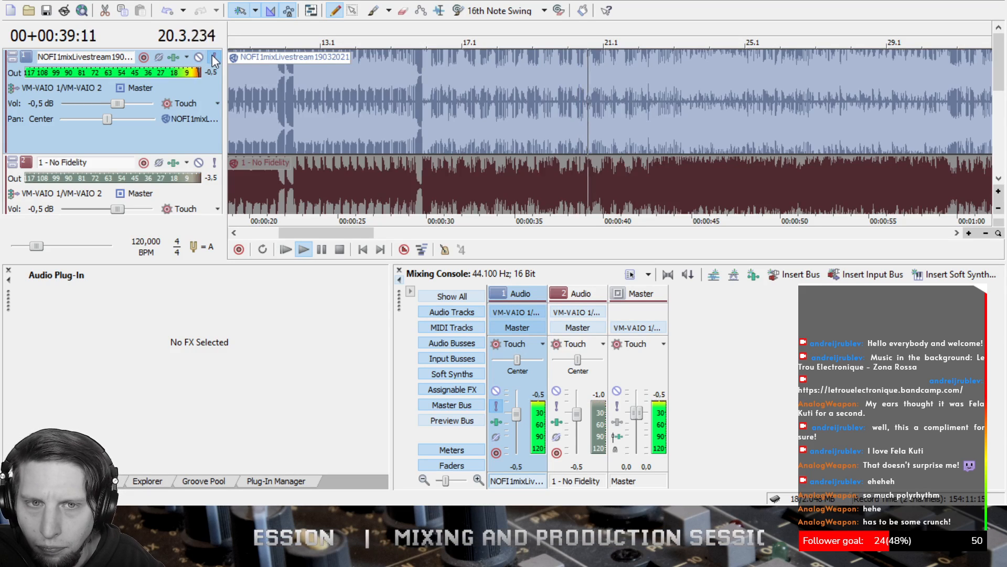
{"action": "left_click_drag", "start_coordinate": [326, 231], "coordinate": [371, 238]}
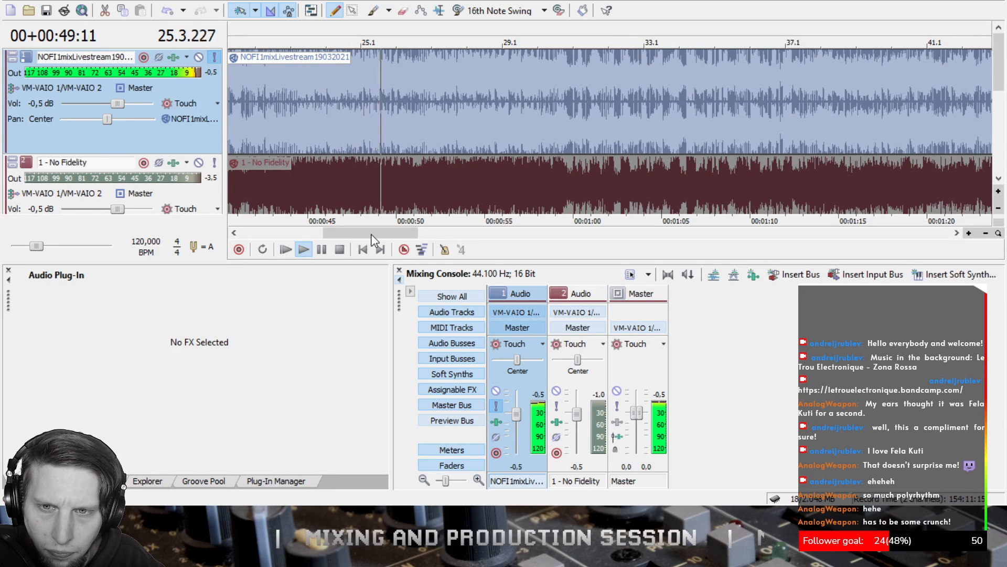
{"action": "left_click", "coordinate": [201, 56]}
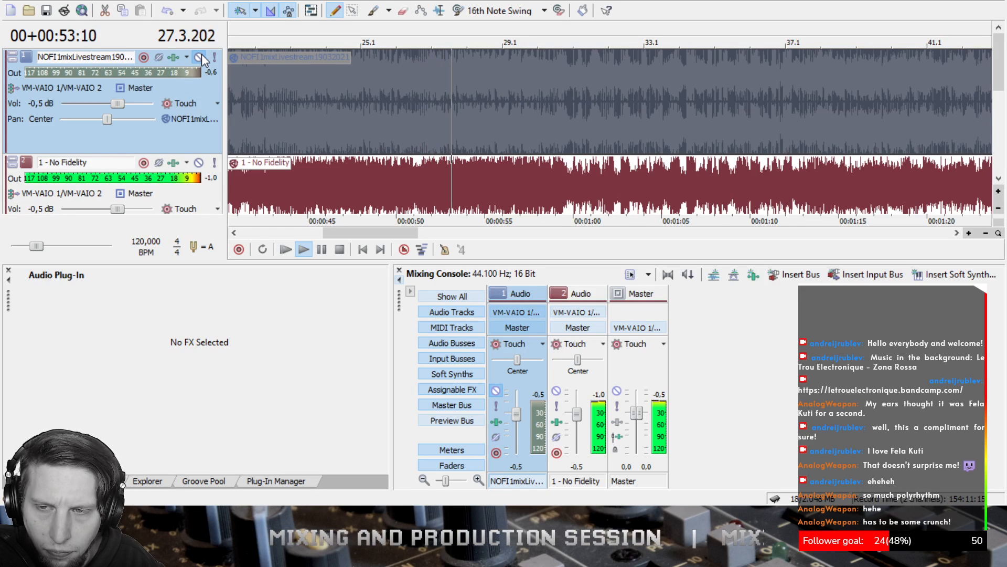
{"action": "left_click", "coordinate": [340, 250]}
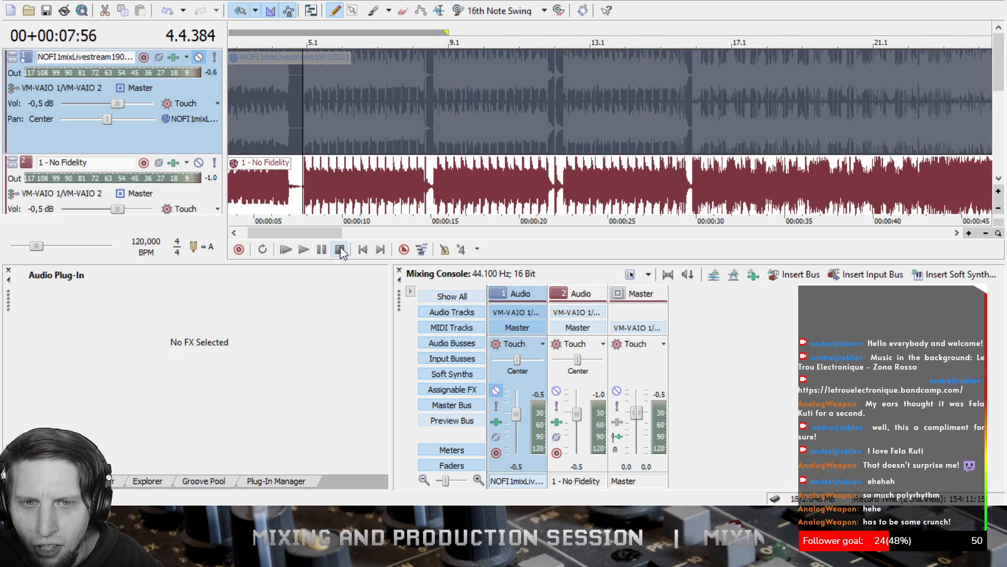
- Place the cursor at 27.1.000, solo the livestream mix, and play from there while following its waveform
{"action": "left_click_drag", "start_coordinate": [319, 232], "coordinate": [385, 224]}
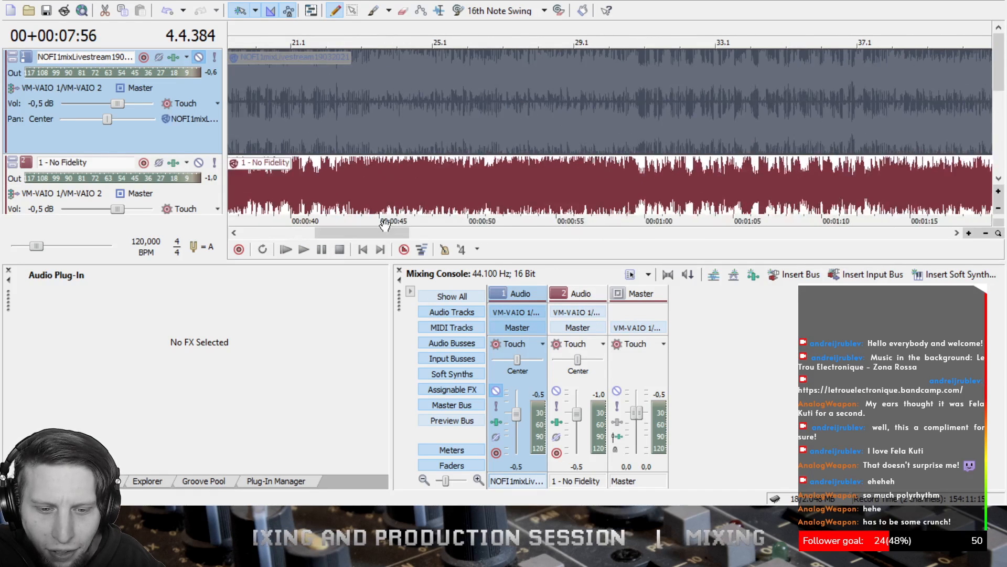
{"action": "left_click", "coordinate": [508, 27]}
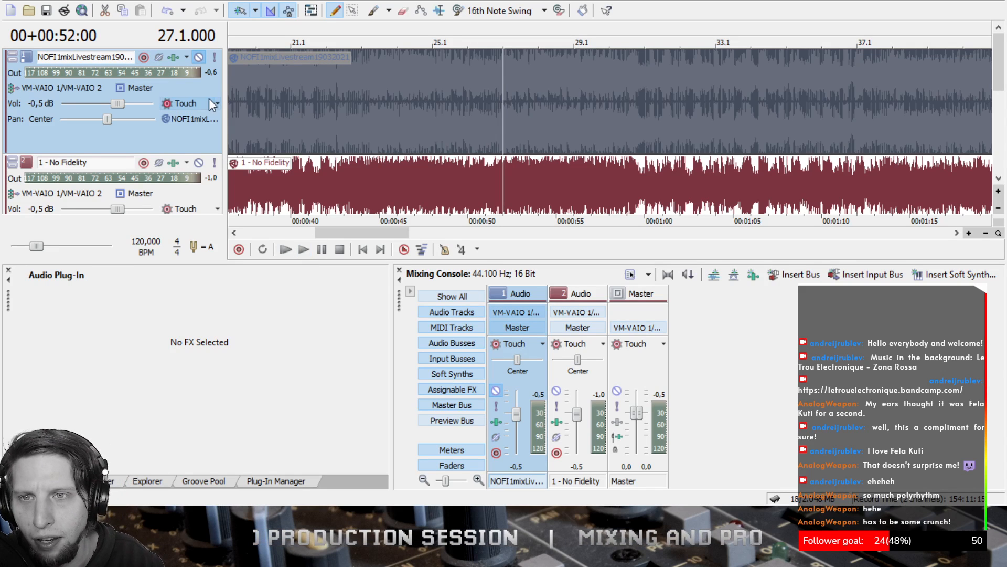
{"action": "left_click", "coordinate": [215, 61]}
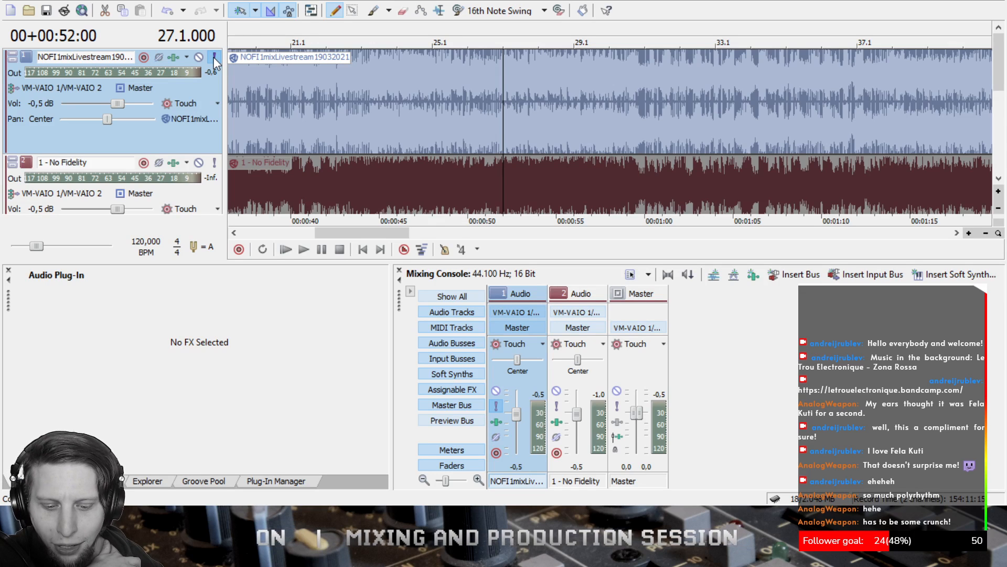
{"action": "left_click", "coordinate": [308, 251]}
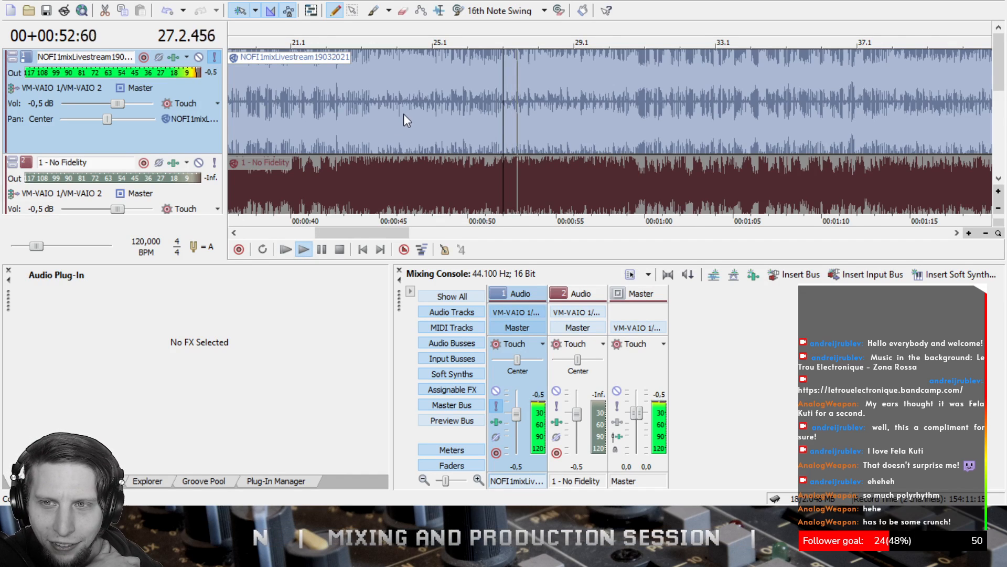
{"action": "scroll", "coordinate": [404, 113], "scroll_direction": "down", "scroll_amount": 3}
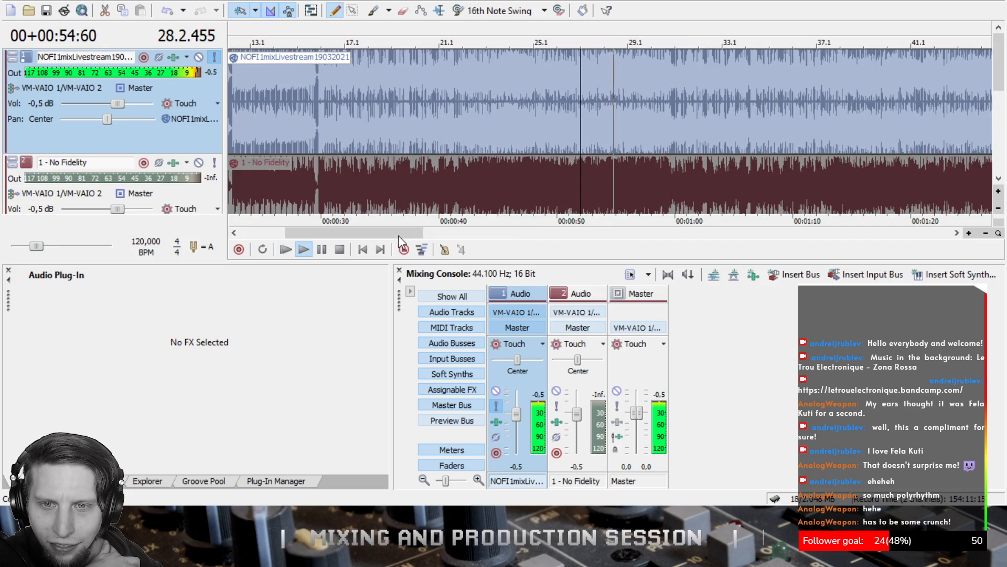
{"action": "left_click_drag", "start_coordinate": [399, 234], "coordinate": [458, 235]}
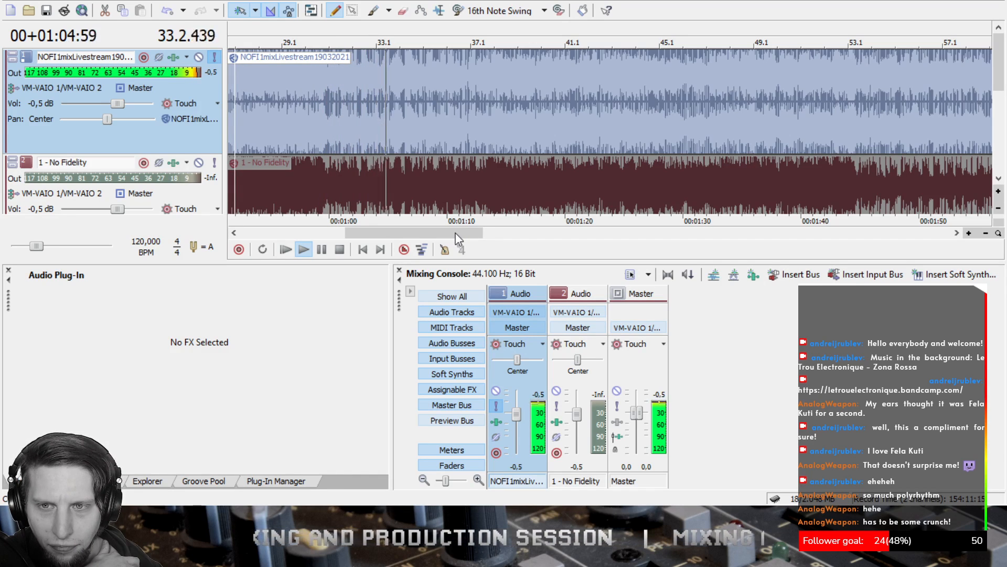
{"action": "left_click_drag", "start_coordinate": [455, 234], "coordinate": [459, 236]}
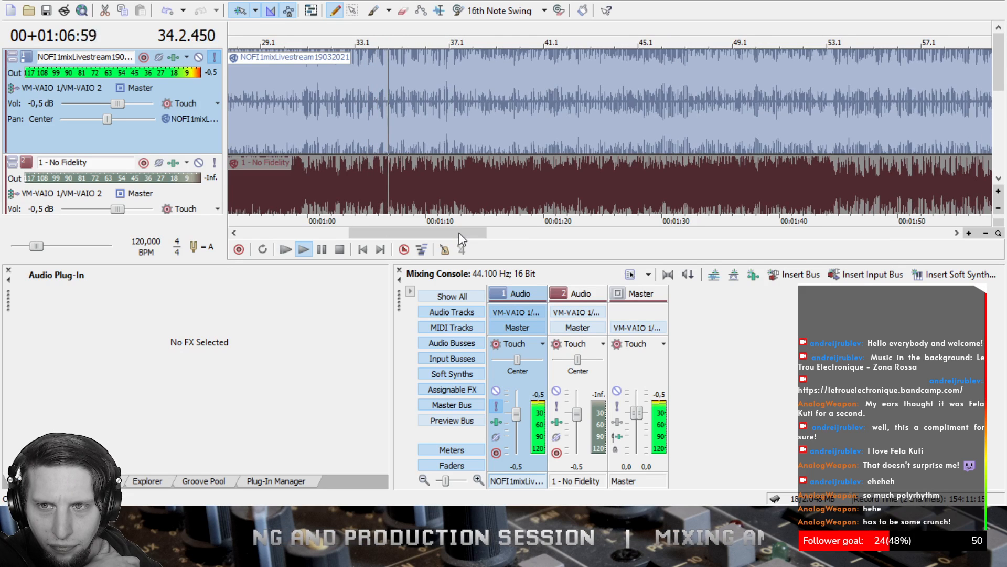
- Alternate playback twice between "1 - No Fidelity" and the livestream mix from about bar 39 to bar 57, ending on the soloed livestream mix
{"action": "left_click", "coordinate": [214, 56]}
{"action": "left_click", "coordinate": [199, 56]}
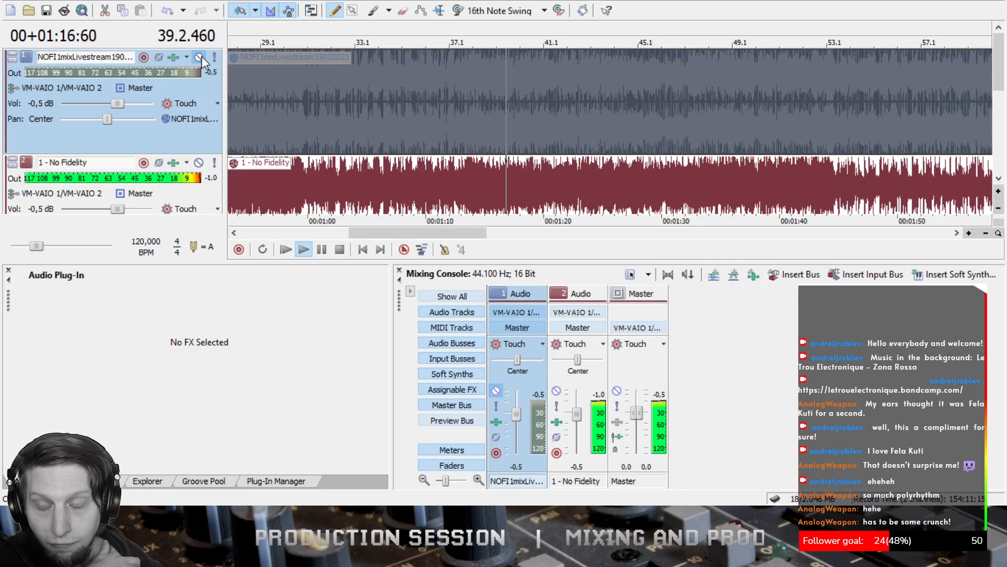
{"action": "left_click", "coordinate": [214, 59]}
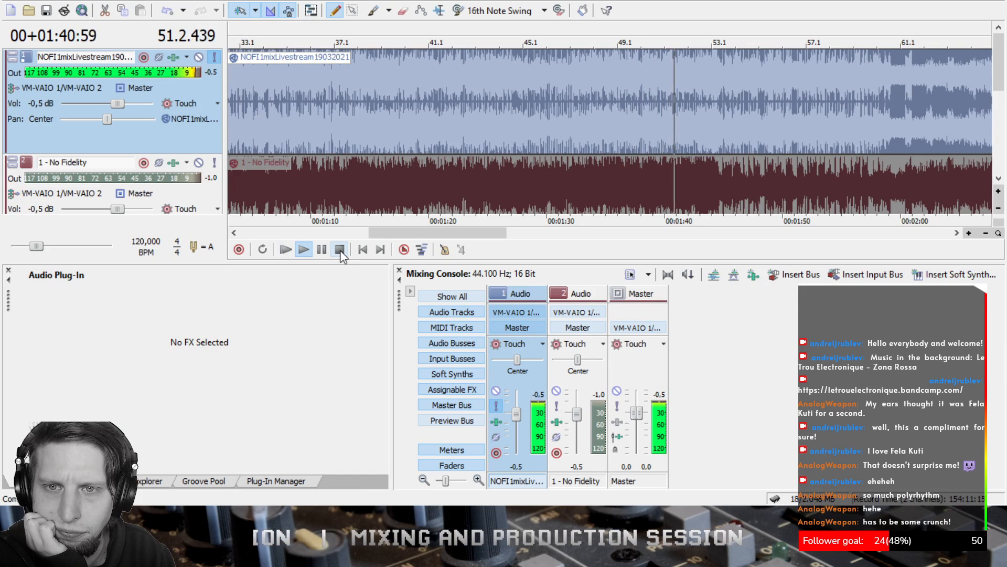
{"action": "left_click", "coordinate": [198, 57]}
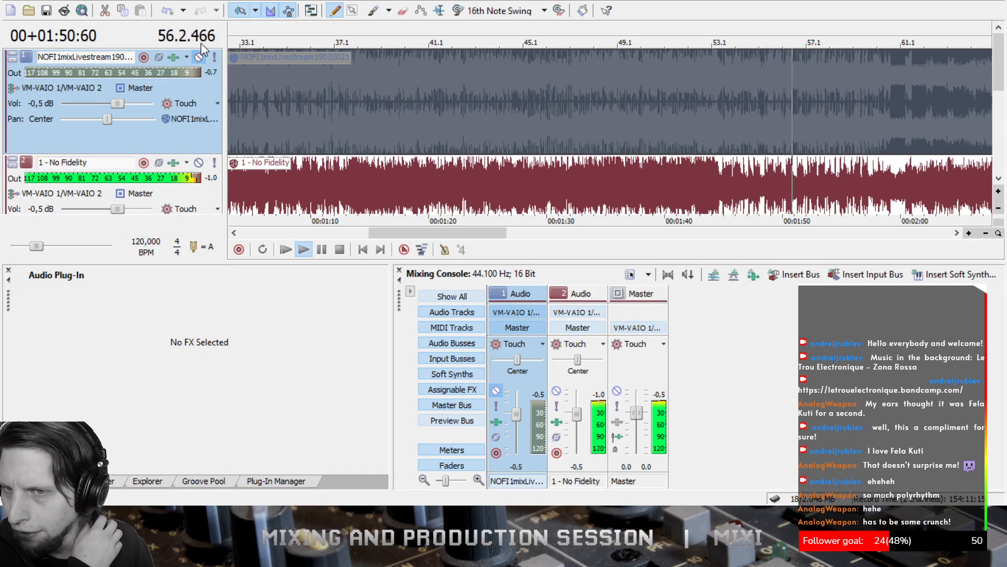
{"action": "left_click", "coordinate": [214, 56]}
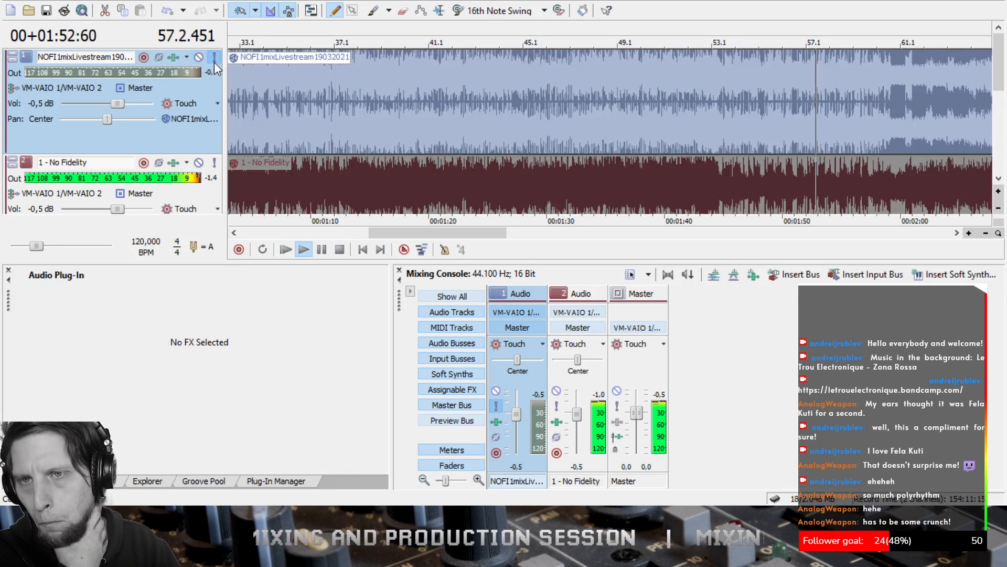
- Continue playing past bar 60, mute the livestream mix to hear "1 - No Fidelity" around bar 81, return to the soloed livestream mix, and stop
{"action": "left_click_drag", "start_coordinate": [451, 234], "coordinate": [510, 235]}
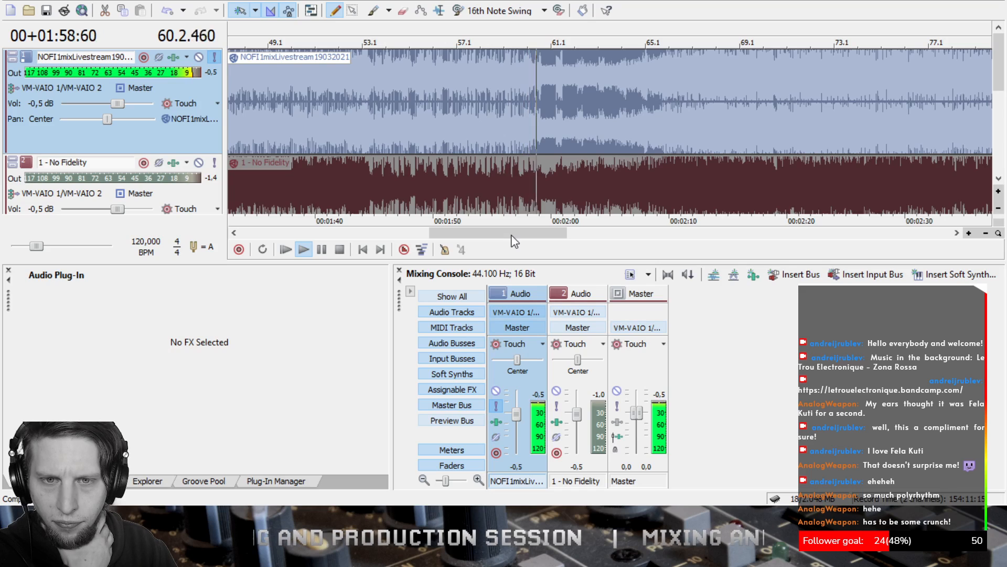
{"action": "left_click_drag", "start_coordinate": [513, 237], "coordinate": [574, 240]}
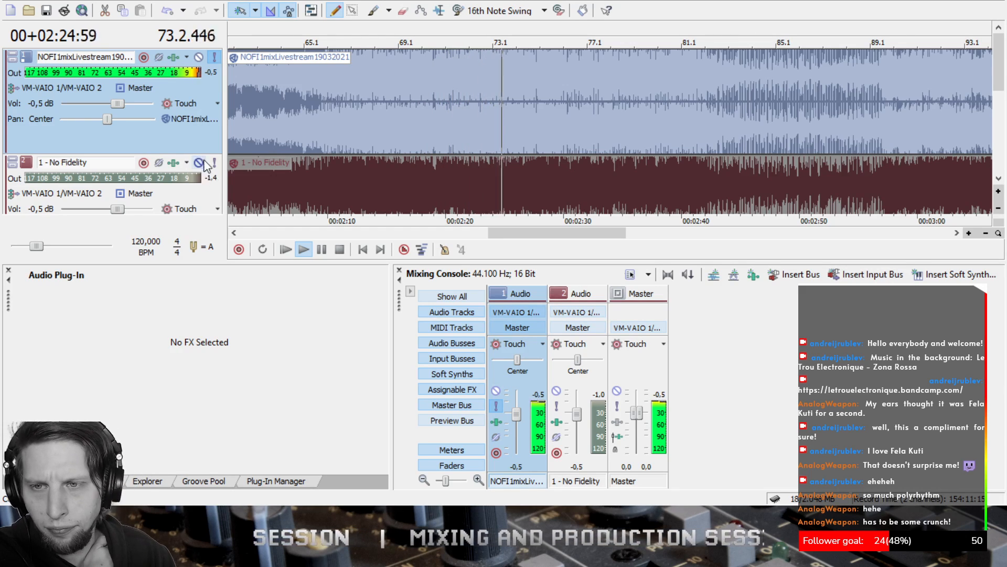
{"action": "left_click", "coordinate": [199, 57]}
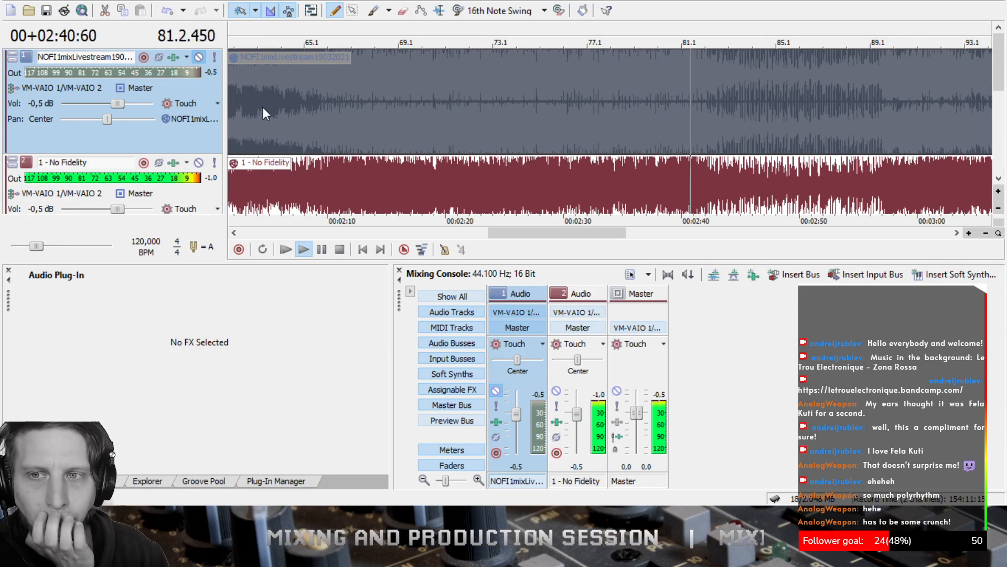
{"action": "left_click", "coordinate": [215, 58]}
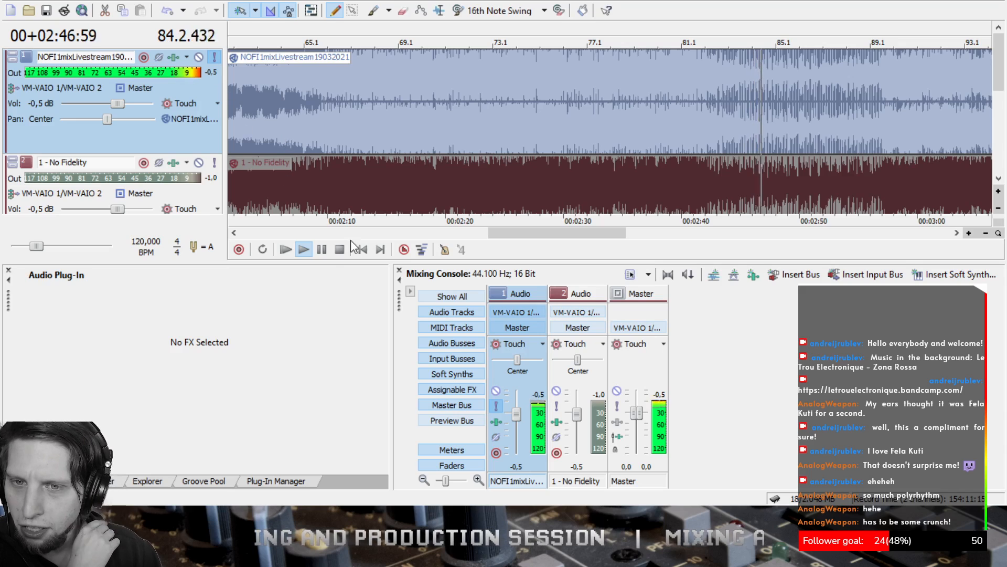
{"action": "left_click", "coordinate": [340, 249]}
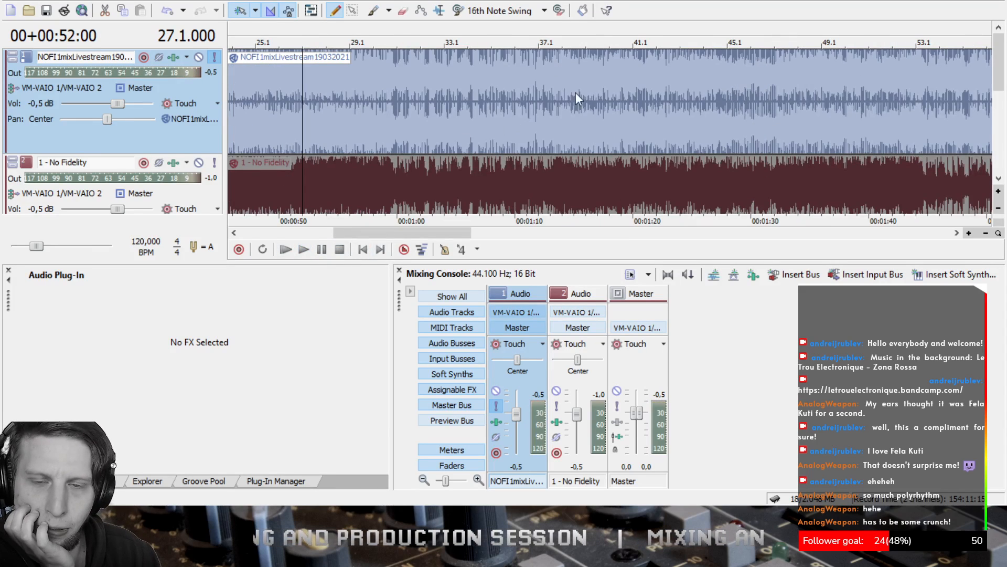
- Add the Valve Exciter plug-in to the Master bus effects chain
{"action": "left_click_drag", "start_coordinate": [450, 233], "coordinate": [685, 253]}
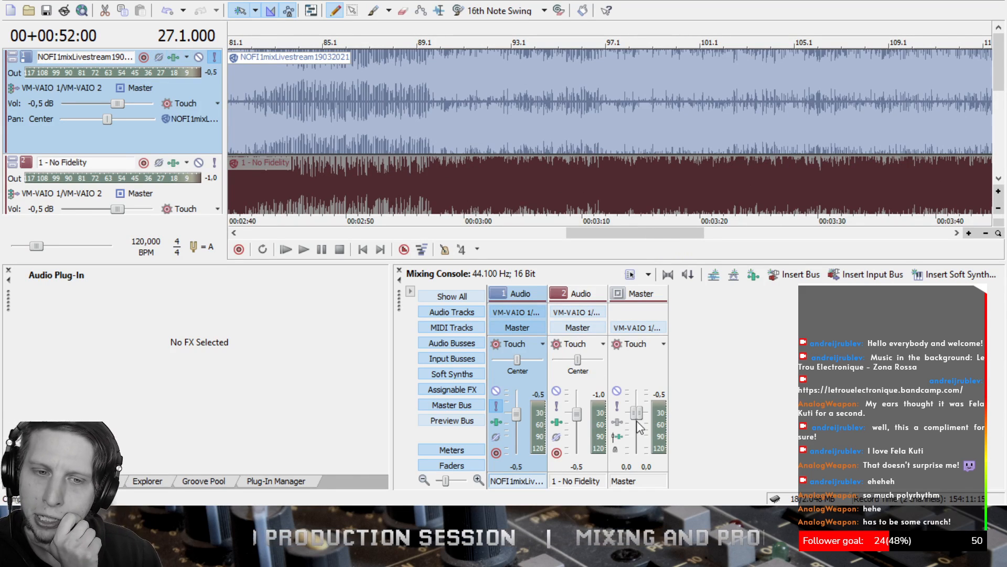
{"action": "left_click", "coordinate": [618, 423]}
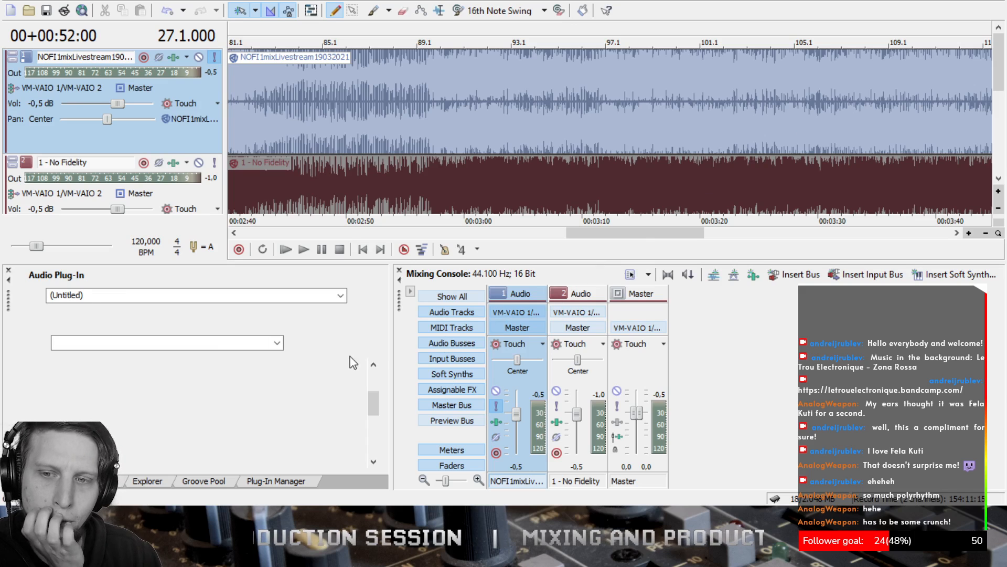
- In Valve Exciter's harmonic enhancer, reduce Treble and set the gain knob opposite it to 7.6 dB
{"action": "left_click_drag", "start_coordinate": [375, 401], "coordinate": [376, 436]}
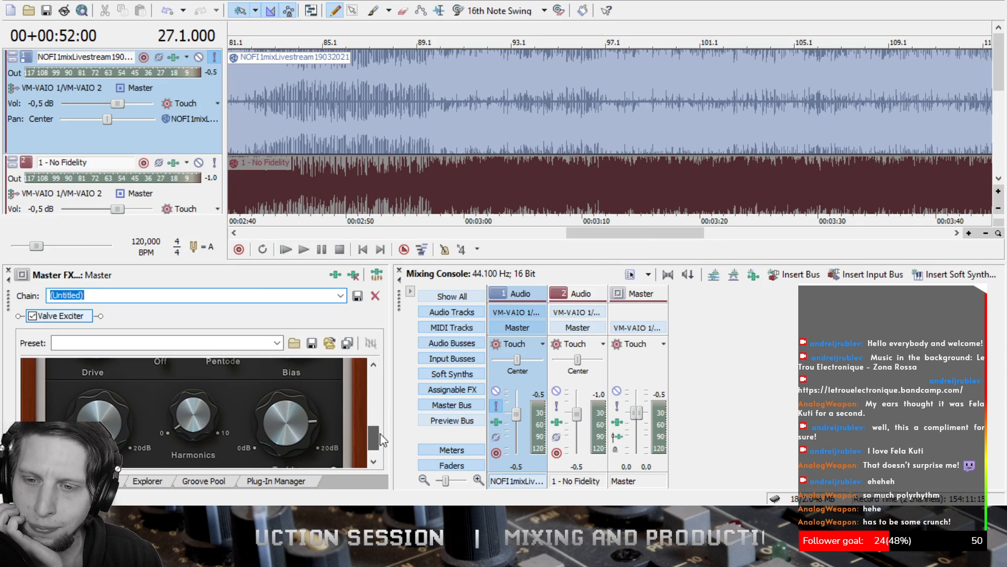
{"action": "mouse_move", "coordinate": [301, 412]}
{"action": "left_mouse_down"}
{"action": "mouse_move", "coordinate": [295, 444]}
{"action": "mouse_move", "coordinate": [285, 414]}
{"action": "left_mouse_up"}
{"action": "left_click_drag", "start_coordinate": [92, 409], "coordinate": [93, 393]}
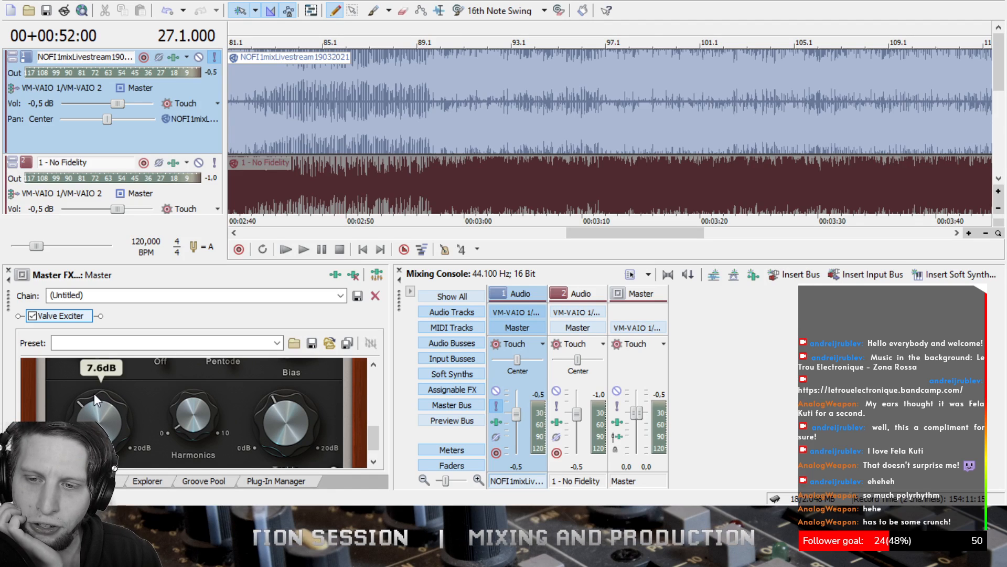
{"action": "left_click_drag", "start_coordinate": [278, 409], "coordinate": [278, 412]}
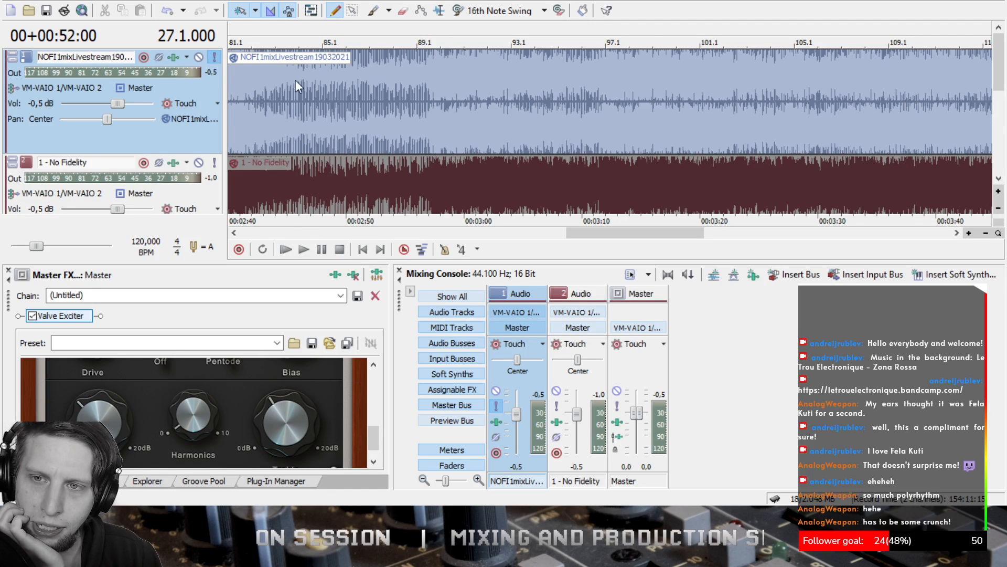
- Play the livestream mix from the start through Valve Exciter, try the Master level at -3.9 dB, and reset it to 0.0 dB
{"action": "left_click", "coordinate": [292, 249]}
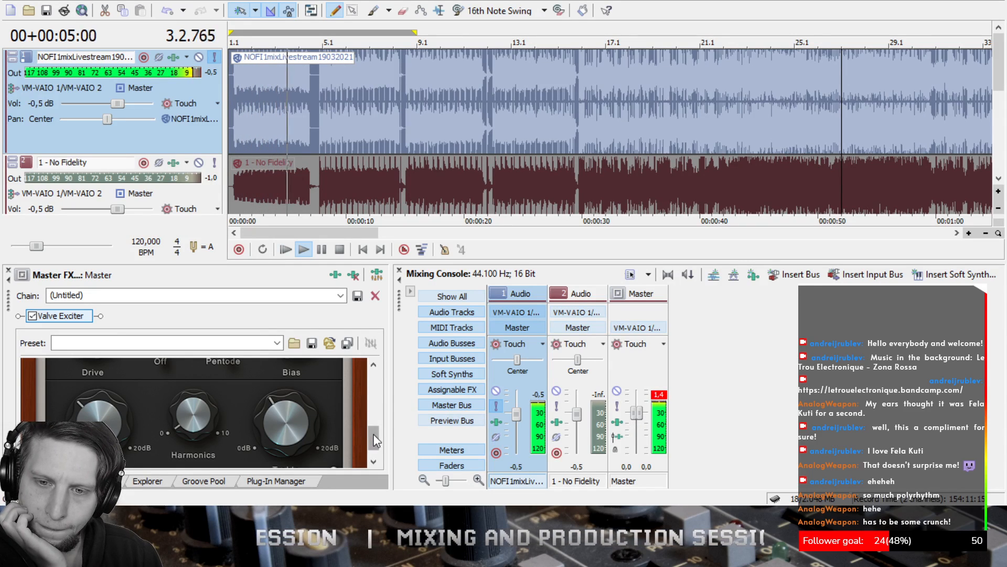
{"action": "scroll", "coordinate": [381, 389], "scroll_direction": "up", "scroll_amount": 5}
{"action": "scroll", "coordinate": [381, 390], "scroll_direction": "up", "scroll_amount": 2}
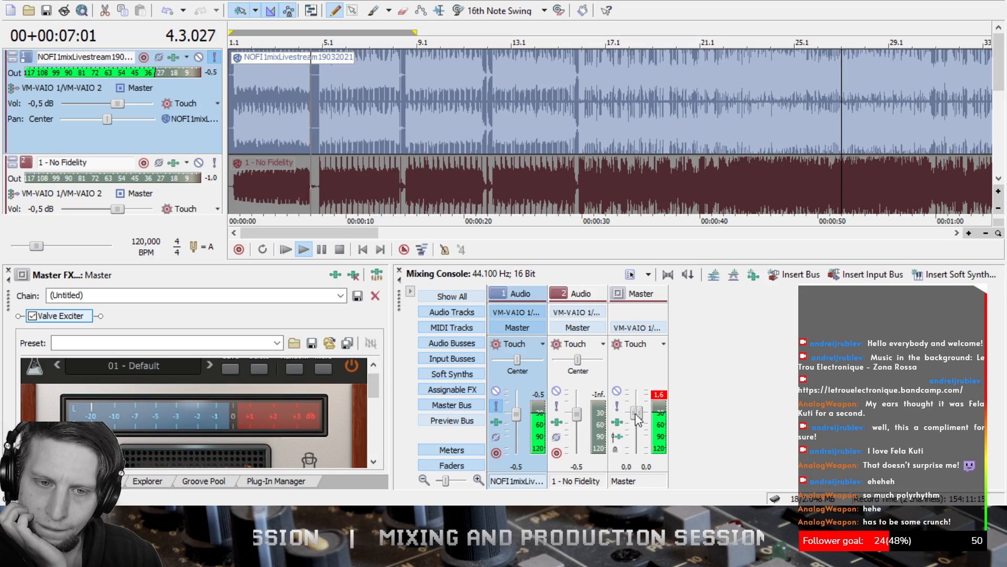
{"action": "left_click_drag", "start_coordinate": [637, 414], "coordinate": [636, 436]}
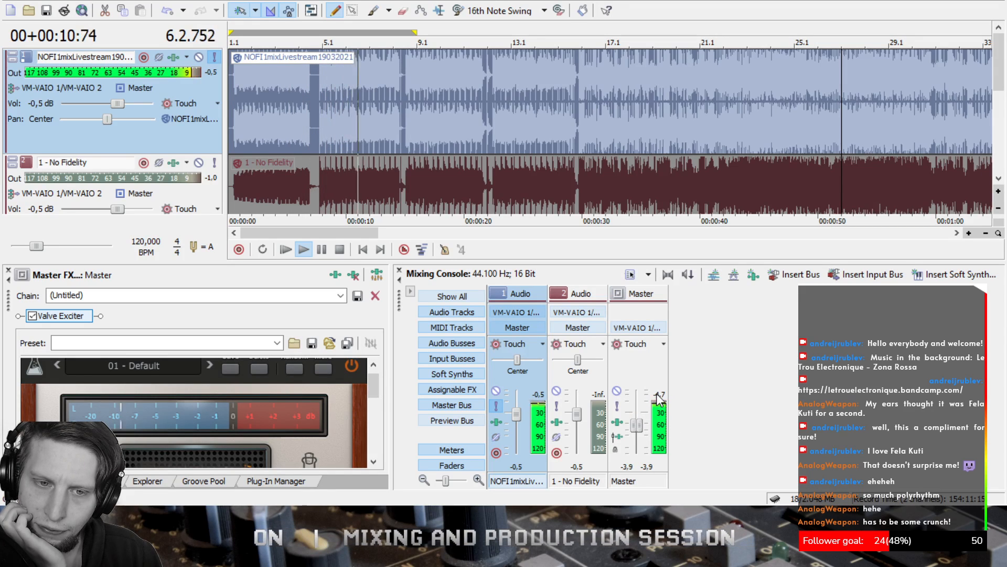
{"action": "double_click", "coordinate": [638, 431]}
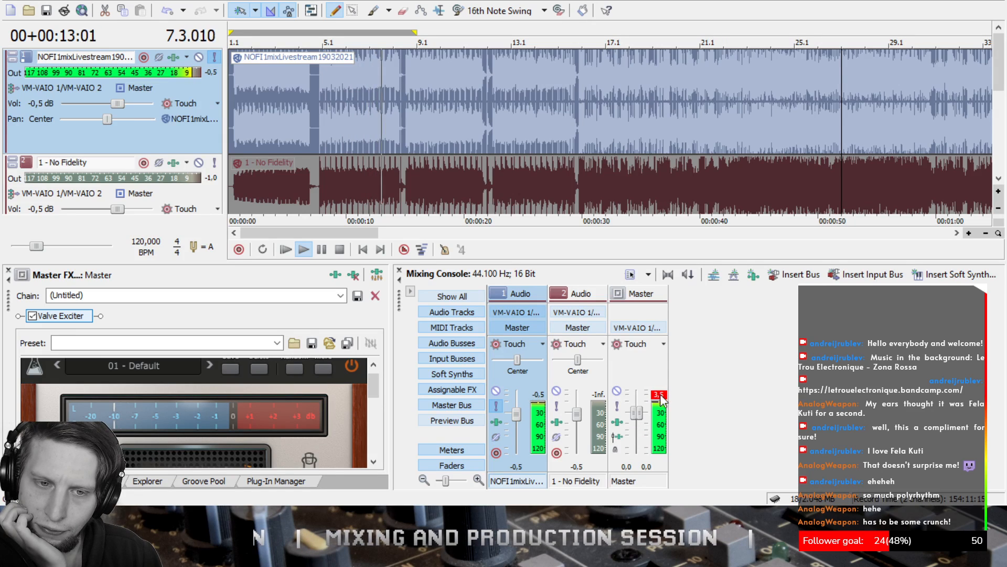
- In Valve Exciter's harmonic enhancer, raise Harmonics to about mid-scale and increase the gain knob opposite Treble
{"action": "left_click_drag", "start_coordinate": [373, 390], "coordinate": [371, 457]}
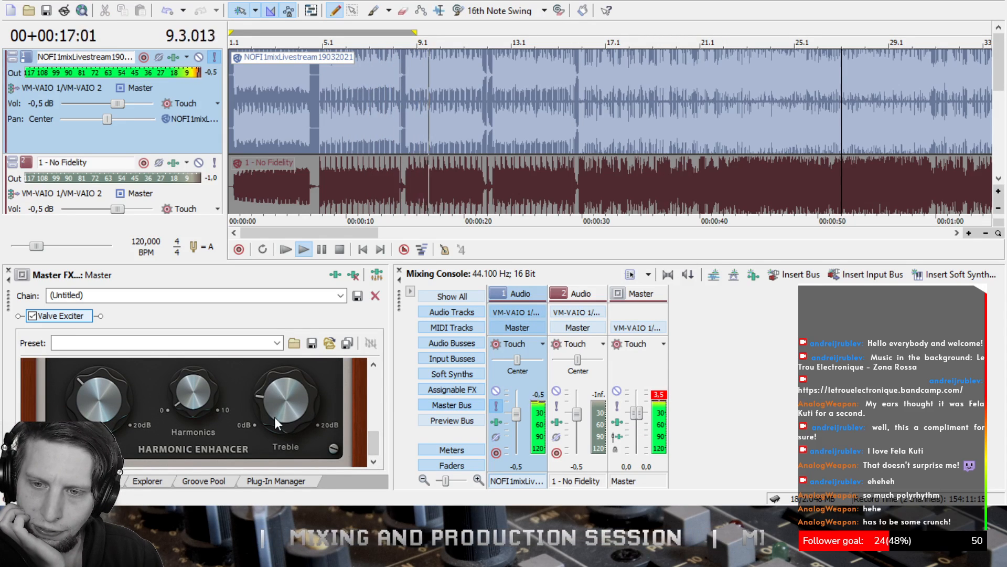
{"action": "left_click_drag", "start_coordinate": [183, 360], "coordinate": [186, 302]}
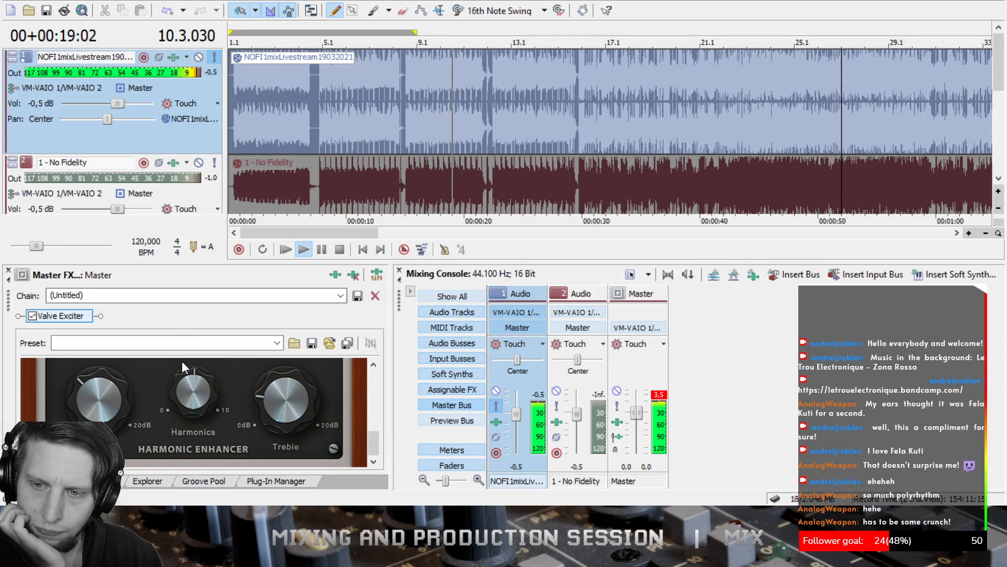
{"action": "left_click_drag", "start_coordinate": [196, 372], "coordinate": [196, 378]}
{"action": "left_click_drag", "start_coordinate": [105, 395], "coordinate": [103, 378]}
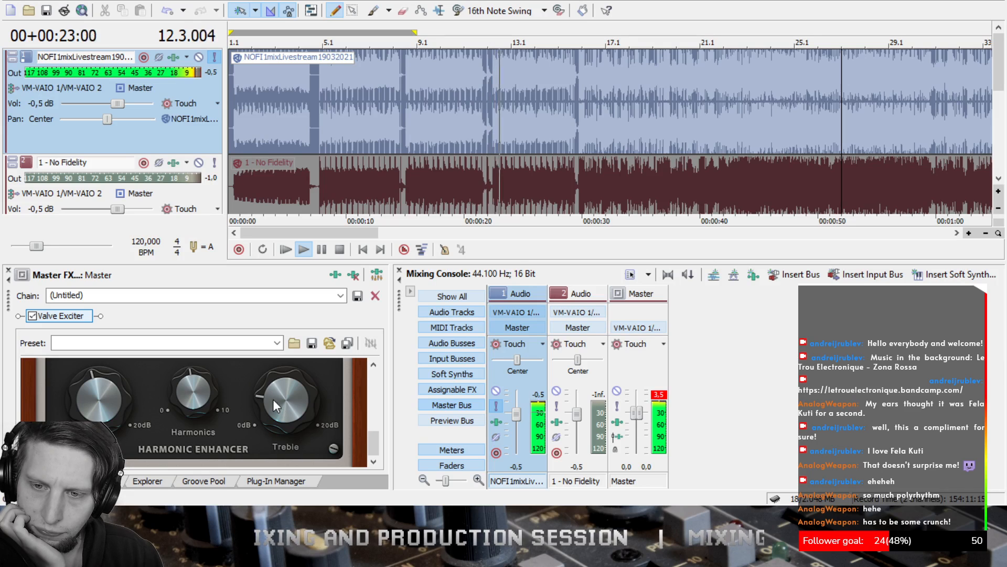
- Adjust the Bias knob in Valve Exciter's upper section and try the switch labelled Pentode
{"action": "scroll", "coordinate": [369, 423], "scroll_direction": "up", "scroll_amount": 3}
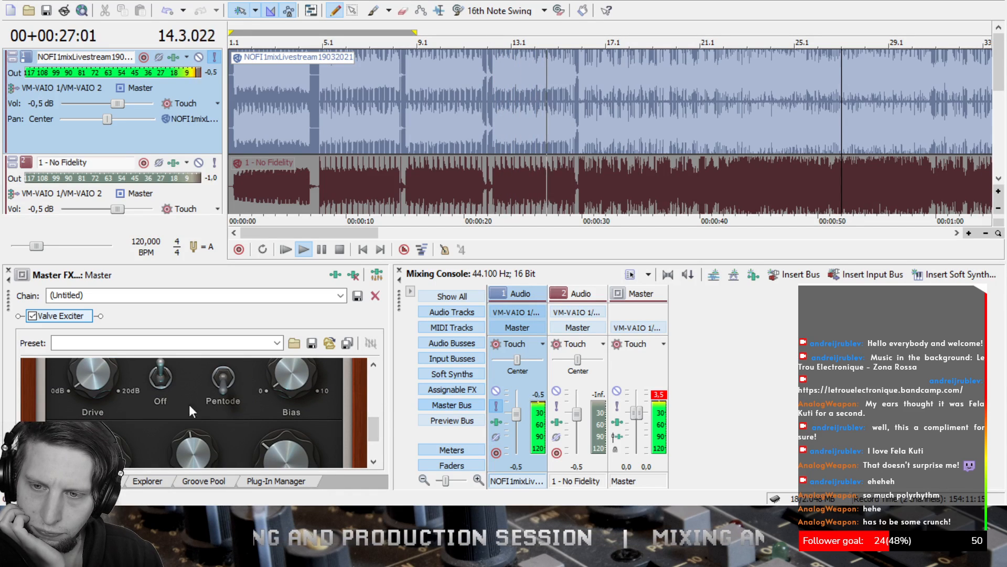
{"action": "left_click_drag", "start_coordinate": [276, 369], "coordinate": [273, 335]}
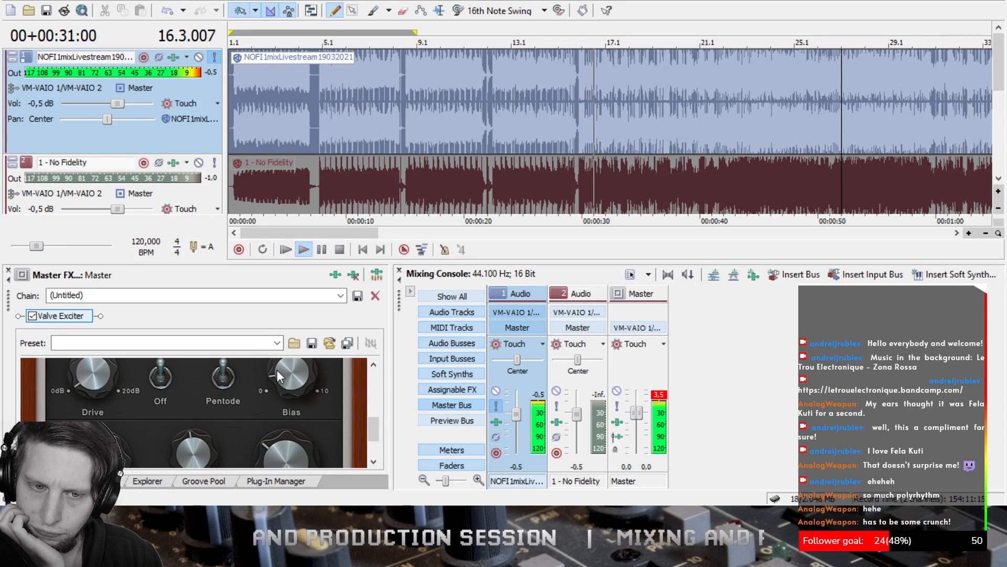
{"action": "left_click", "coordinate": [224, 379]}
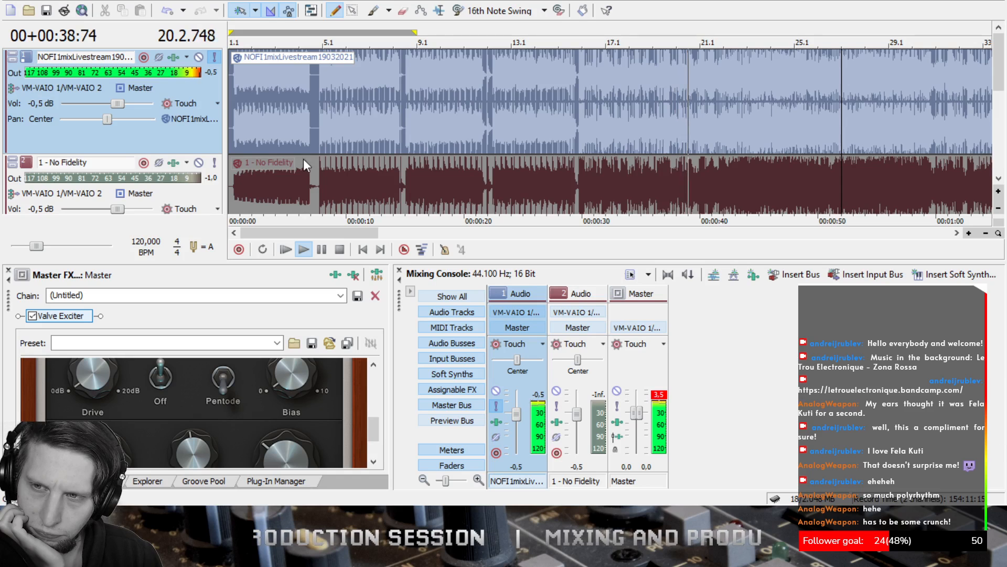
- Set the livestream mix track's volume to -0.6 dB, lower its event gain to -6.6 dB, and reset the Master peak meter
{"action": "left_click_drag", "start_coordinate": [120, 103], "coordinate": [119, 103]}
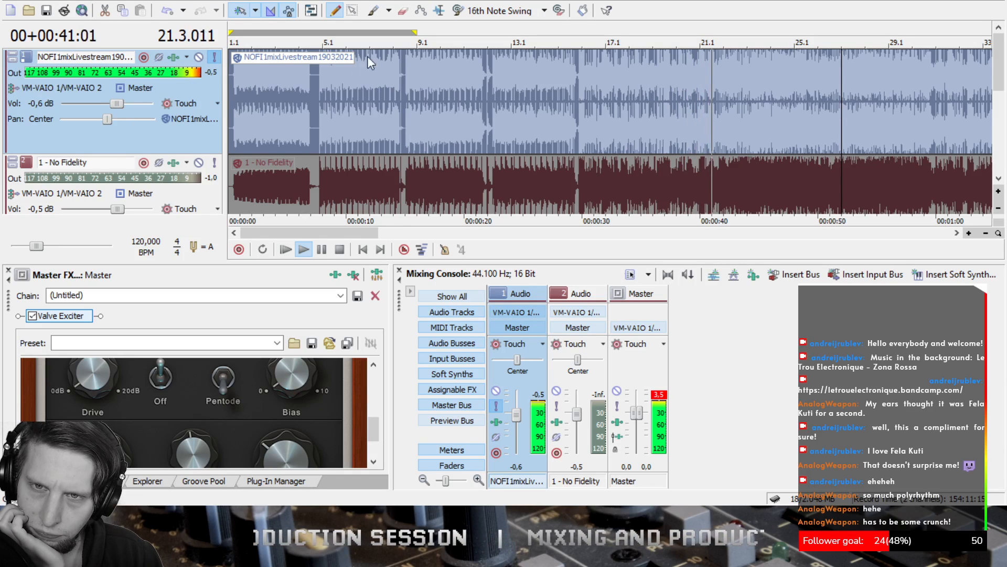
{"action": "left_click_drag", "start_coordinate": [367, 54], "coordinate": [380, 102]}
{"action": "left_click", "coordinate": [659, 395]}
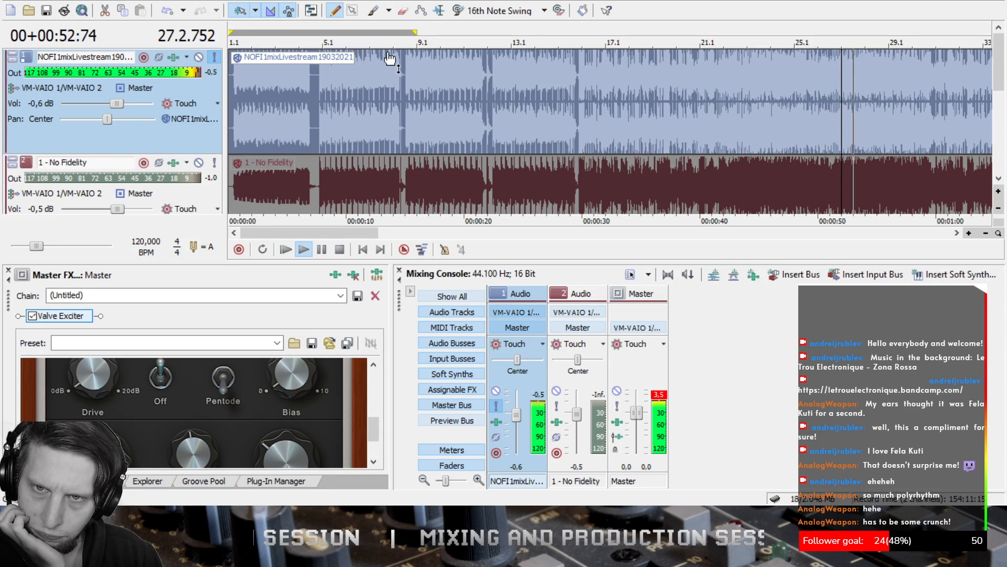
{"action": "left_click_drag", "start_coordinate": [388, 53], "coordinate": [397, 131]}
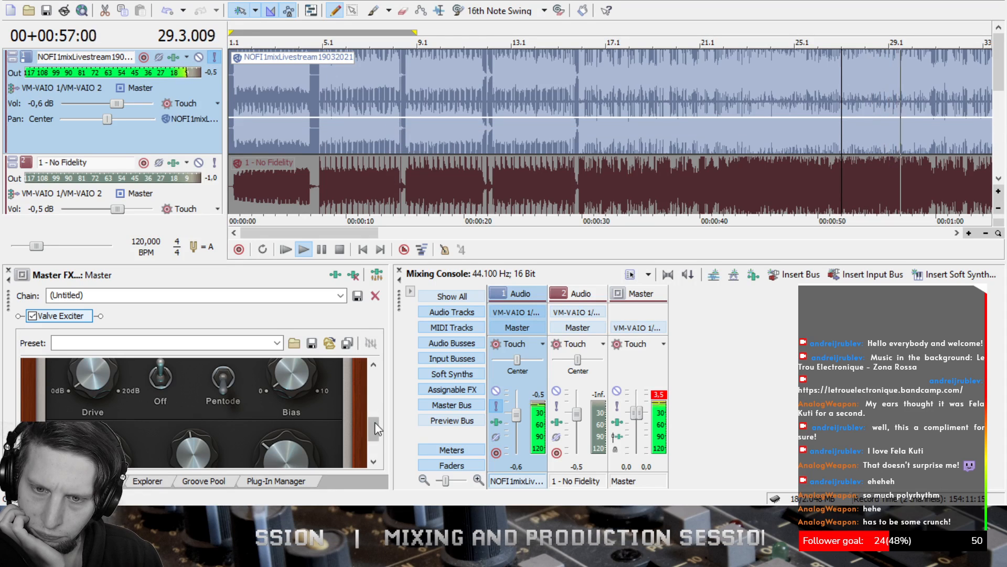
{"action": "left_click_drag", "start_coordinate": [375, 422], "coordinate": [380, 390]}
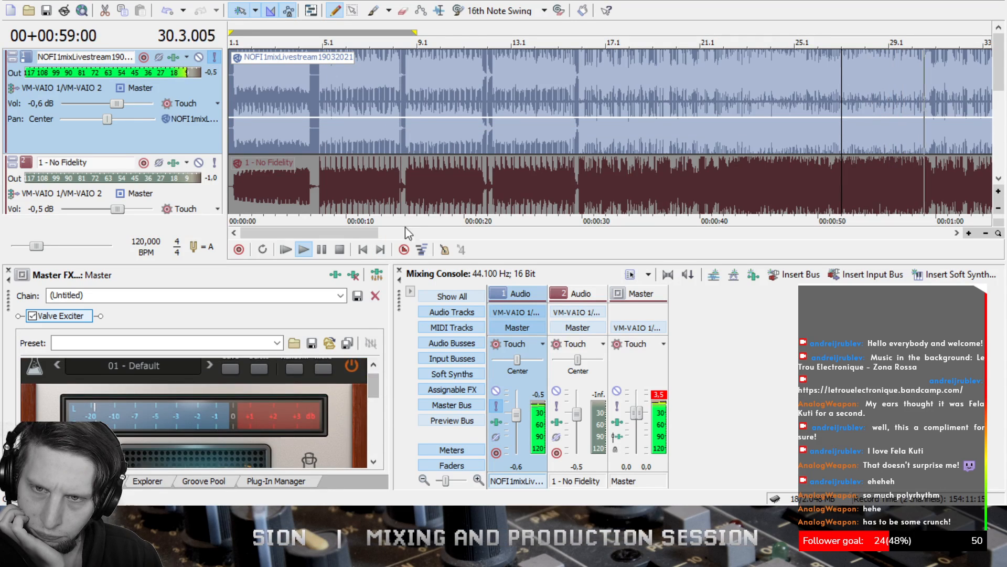
{"action": "mouse_move", "coordinate": [427, 118]}
{"action": "left_mouse_down"}
{"action": "mouse_move", "coordinate": [427, 196]}
{"action": "mouse_move", "coordinate": [432, 114]}
{"action": "left_mouse_up"}
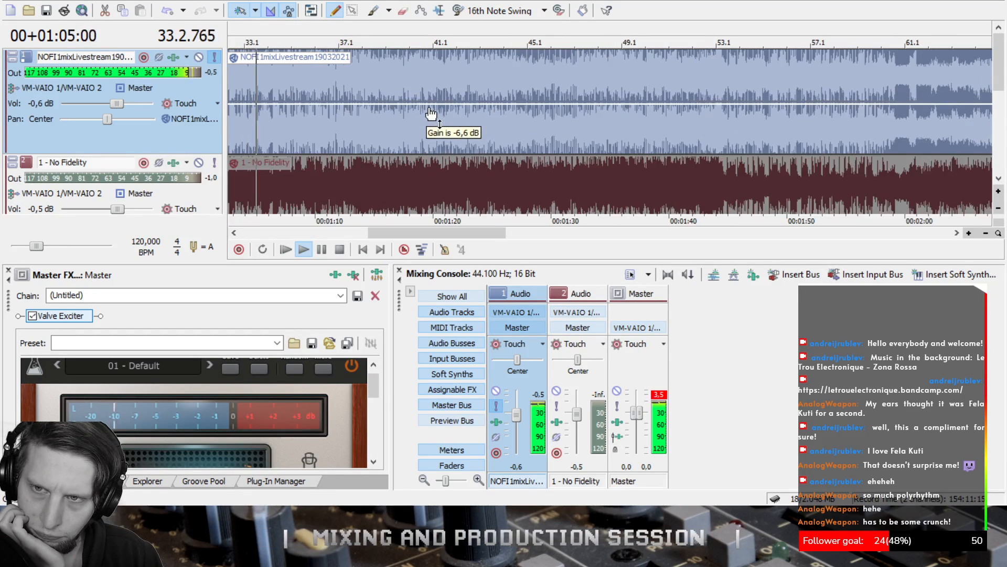
{"action": "left_click", "coordinate": [658, 402]}
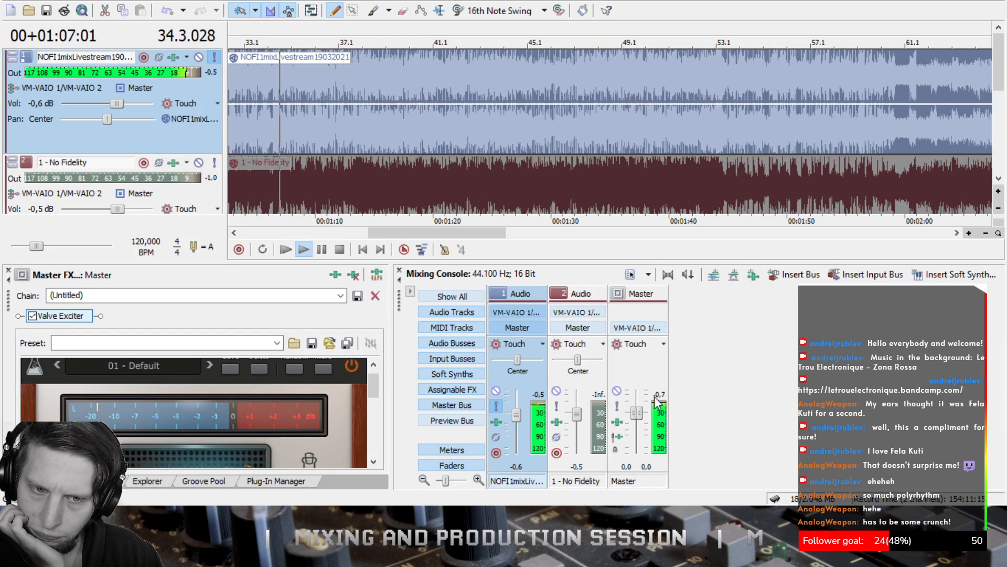
{"action": "left_click", "coordinate": [661, 396]}
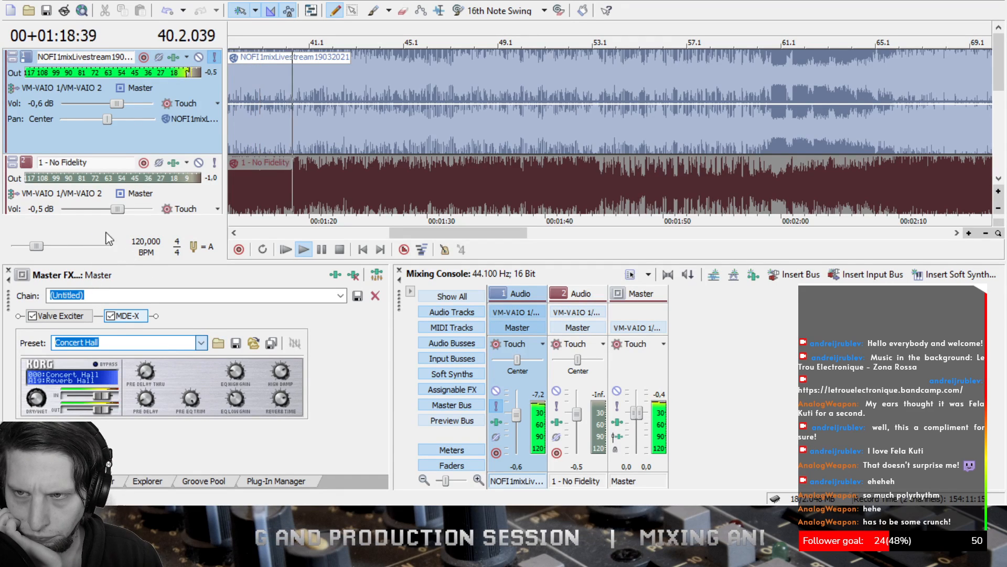
- Load the Analog Limiter preset in MDE-X on the Master bus, reduce its input level, and return to Valve Exciter
{"action": "left_click", "coordinate": [100, 190]}
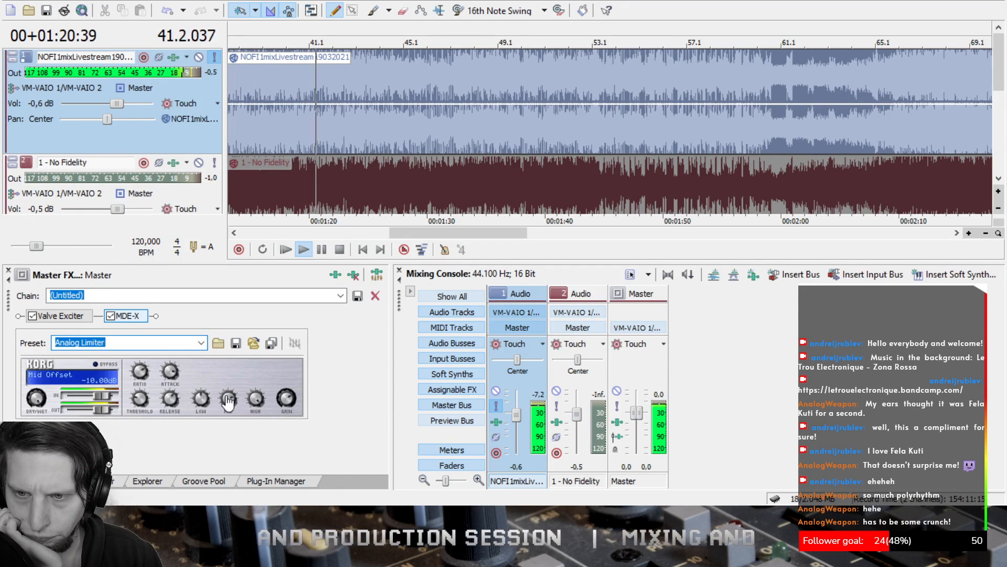
{"action": "left_click_drag", "start_coordinate": [228, 399], "coordinate": [261, 432]}
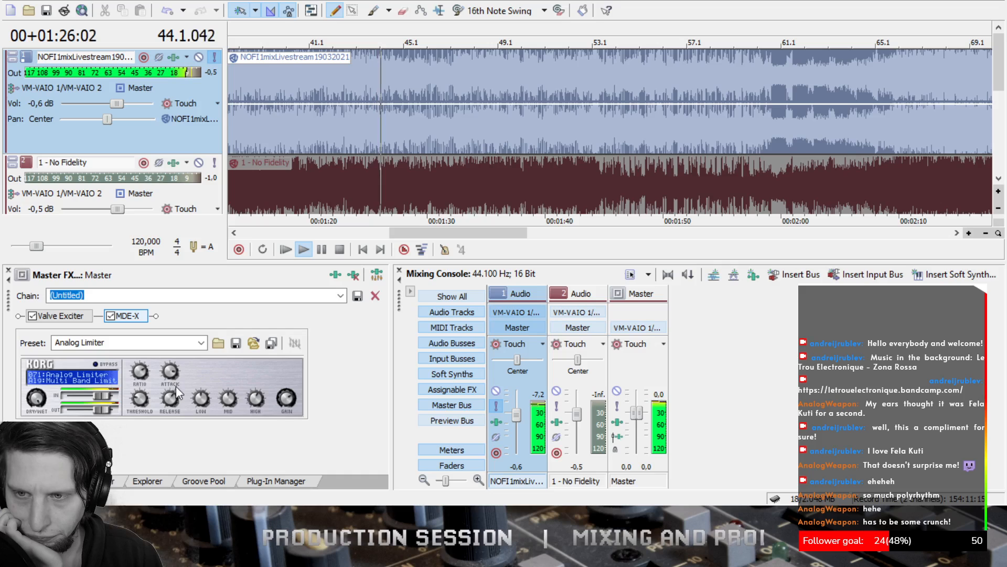
{"action": "left_click", "coordinate": [74, 317]}
{"action": "left_click", "coordinate": [135, 317]}
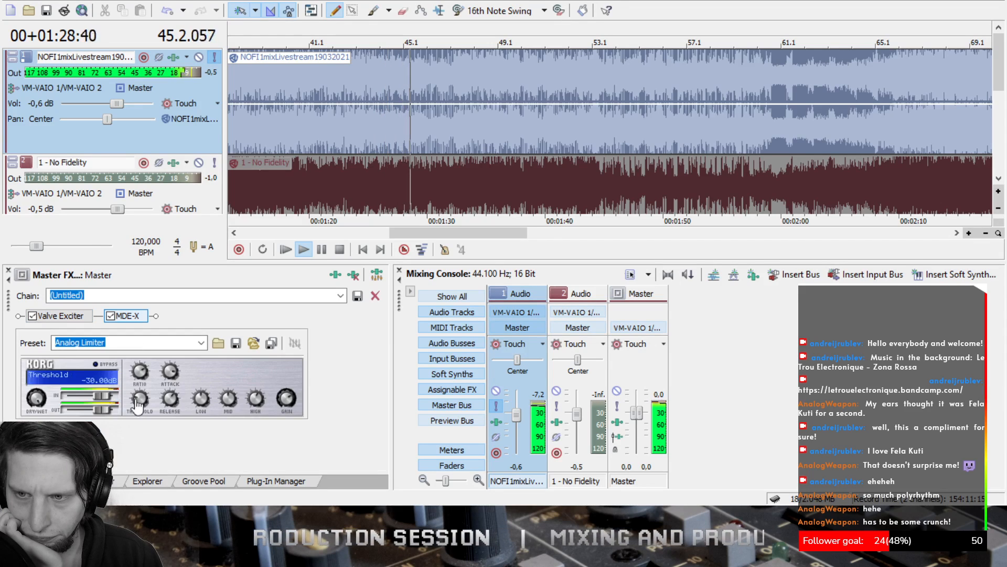
{"action": "left_click_drag", "start_coordinate": [112, 398], "coordinate": [99, 400]}
{"action": "left_click", "coordinate": [60, 316]}
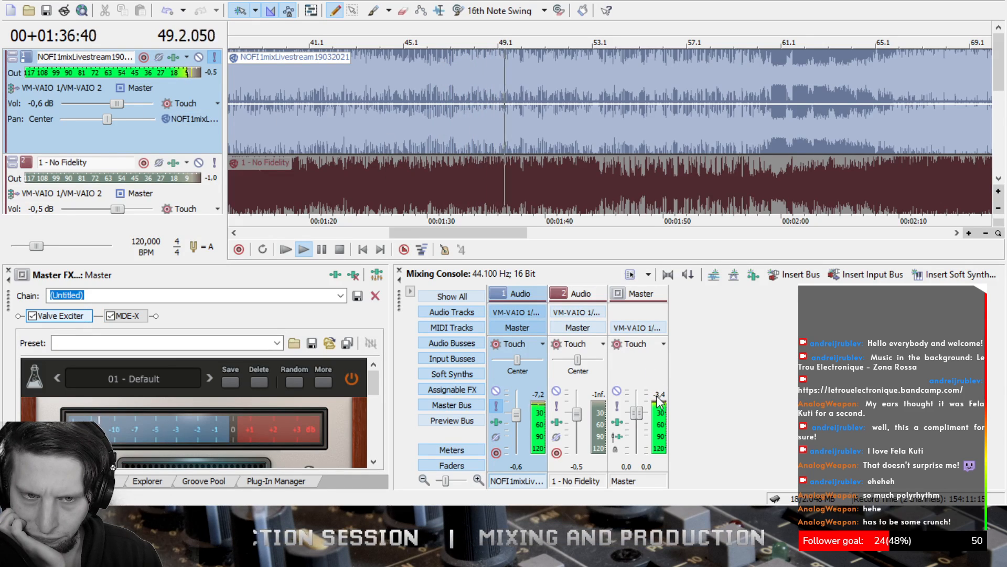
- Bypass MDE-X and Valve Exciter on the Master bus, restore the livestream event's full gain, and stop playback
{"action": "left_click", "coordinate": [110, 316]}
{"action": "left_click", "coordinate": [34, 315]}
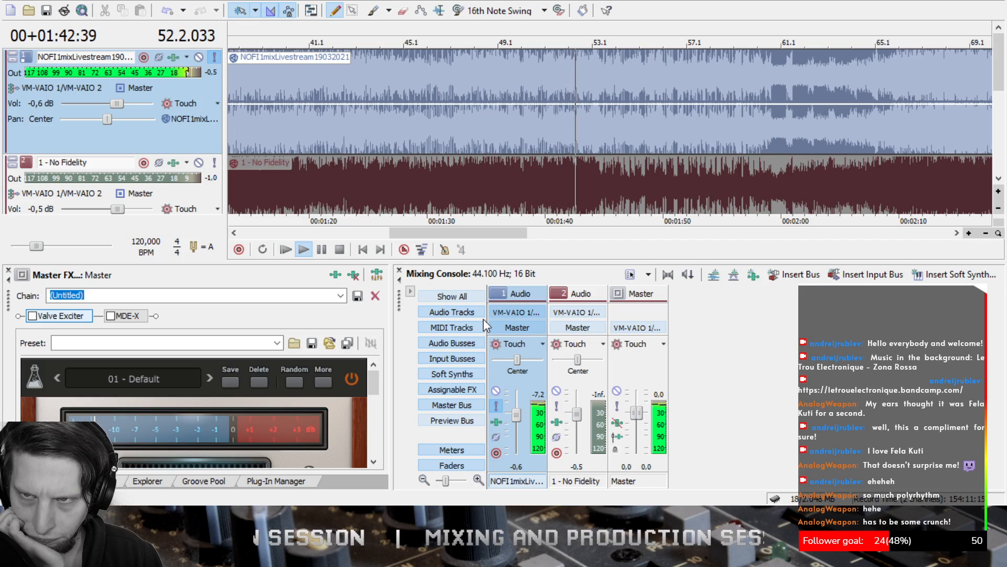
{"action": "left_click_drag", "start_coordinate": [418, 106], "coordinate": [433, 43]}
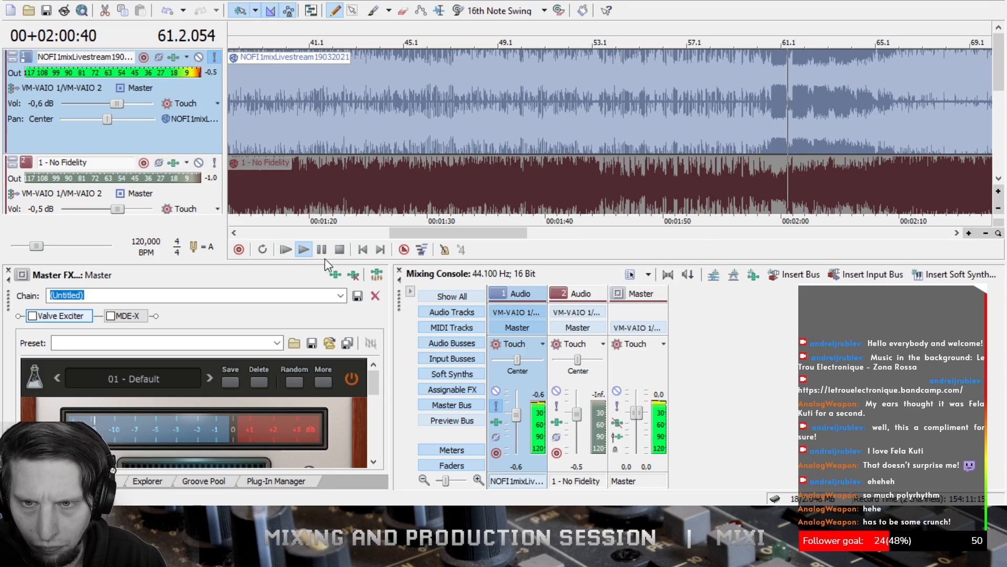
{"action": "left_click", "coordinate": [339, 250]}
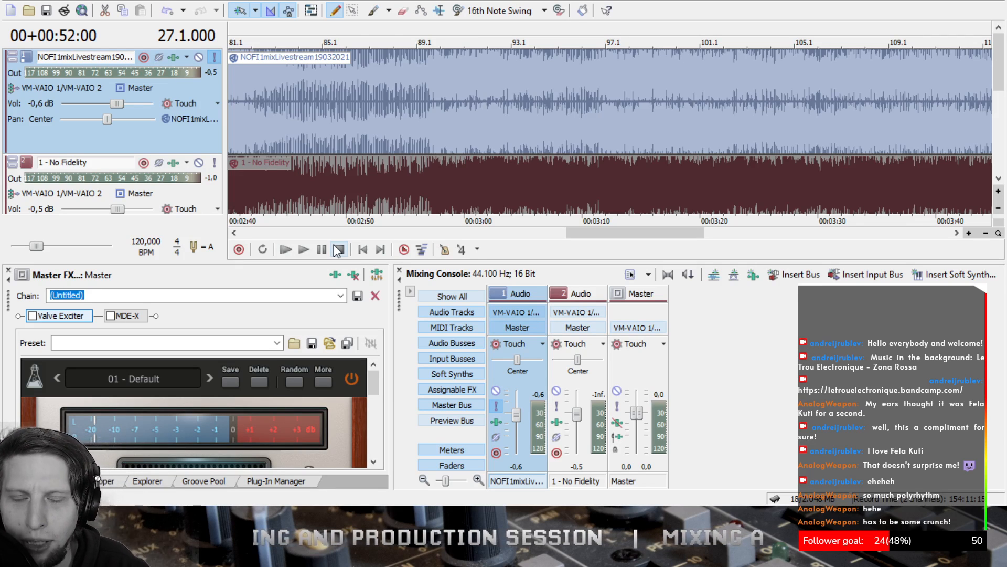
{"action": "left_click", "coordinate": [388, 515]}
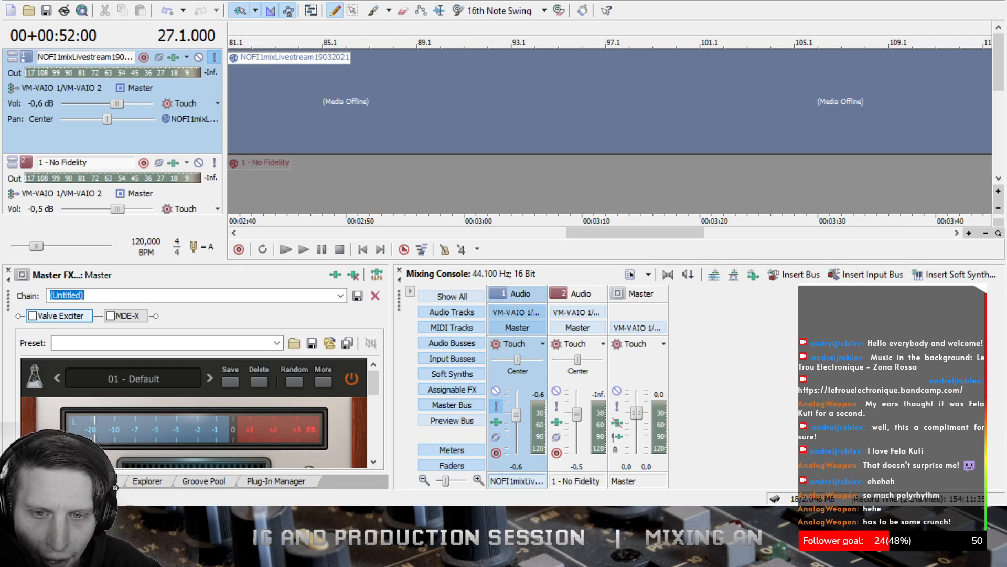
{"action": "key", "text": "alt+Tab"}
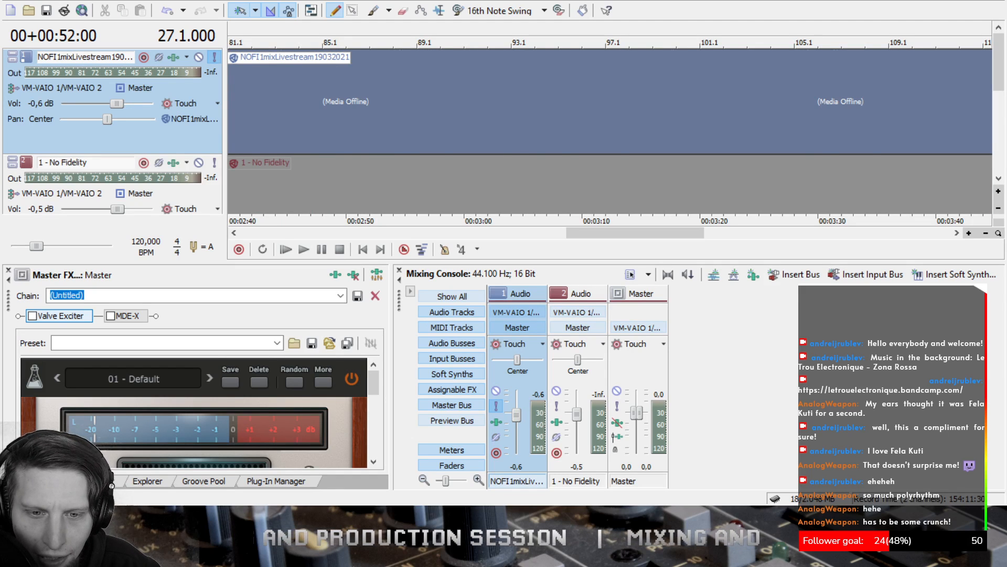
{"action": "key", "text": "alt+Tab"}
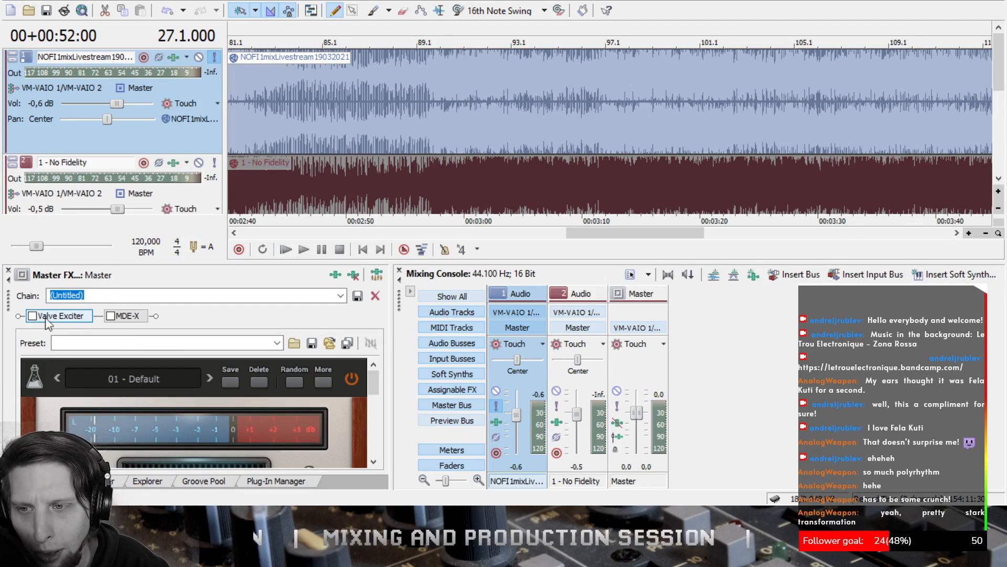
- Review the bypassed MDE-X and Valve Exciter settings in the Master effects chain
{"action": "left_click", "coordinate": [125, 317]}
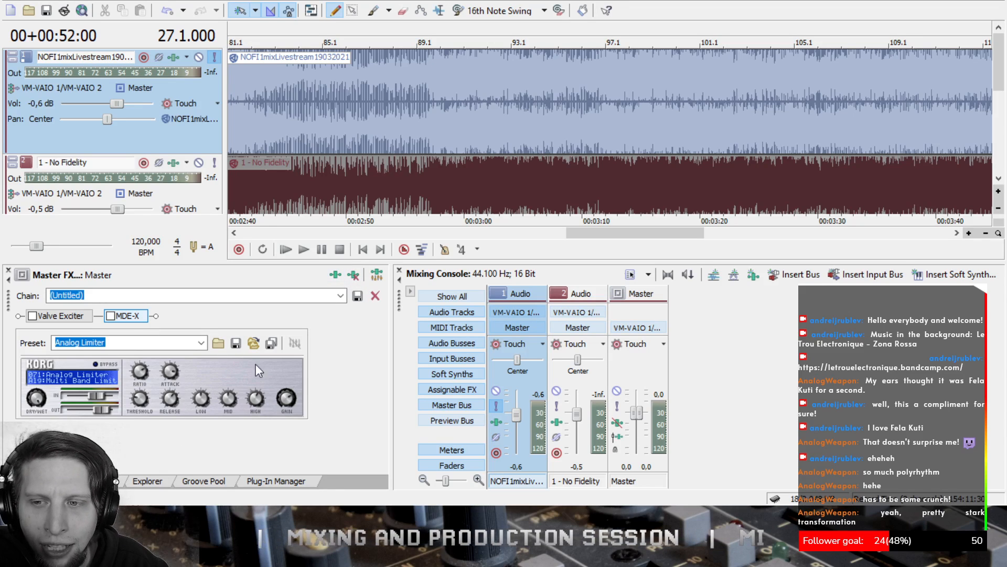
{"action": "left_click", "coordinate": [55, 318]}
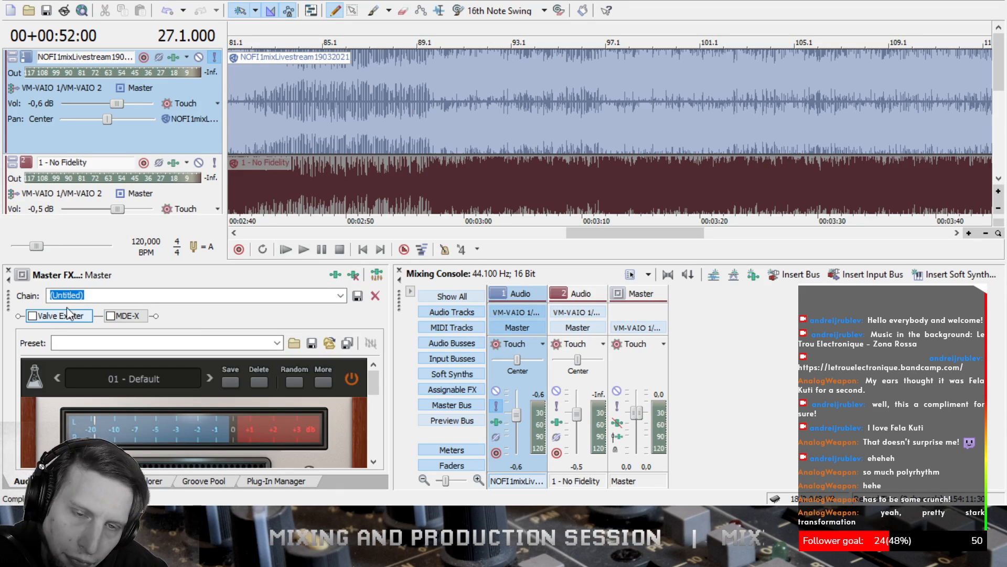
{"action": "left_click", "coordinate": [137, 318]}
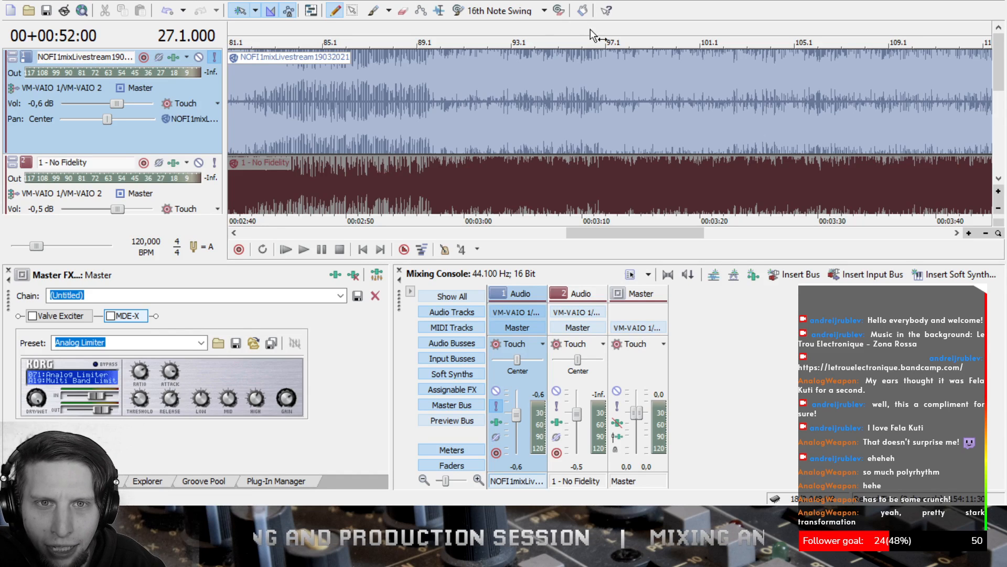
- Solo "1 - No Fidelity" in place of the livestream mix and play it from bar 93
{"action": "left_click", "coordinate": [612, 31]}
{"action": "left_click", "coordinate": [638, 32]}
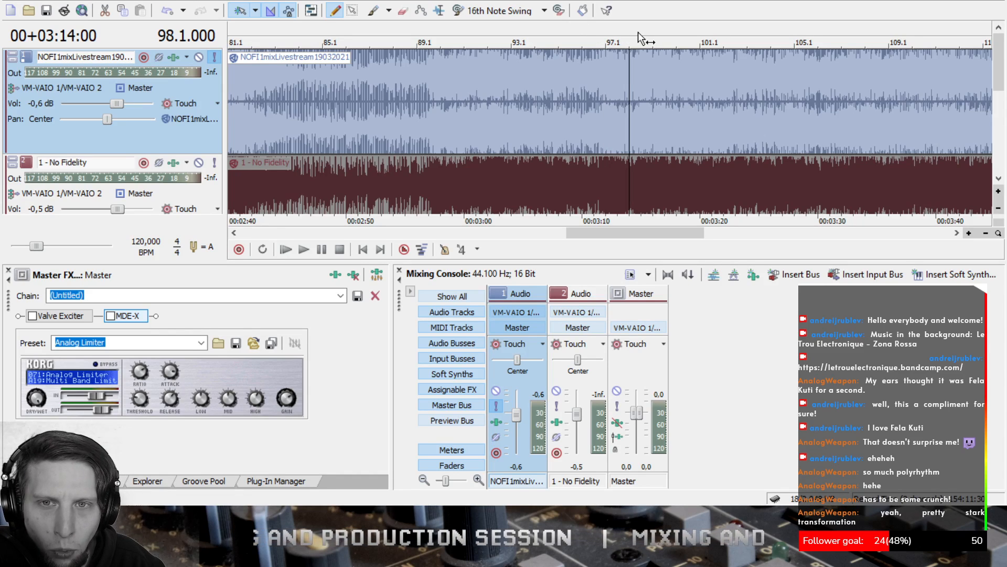
{"action": "left_click", "coordinate": [214, 162]}
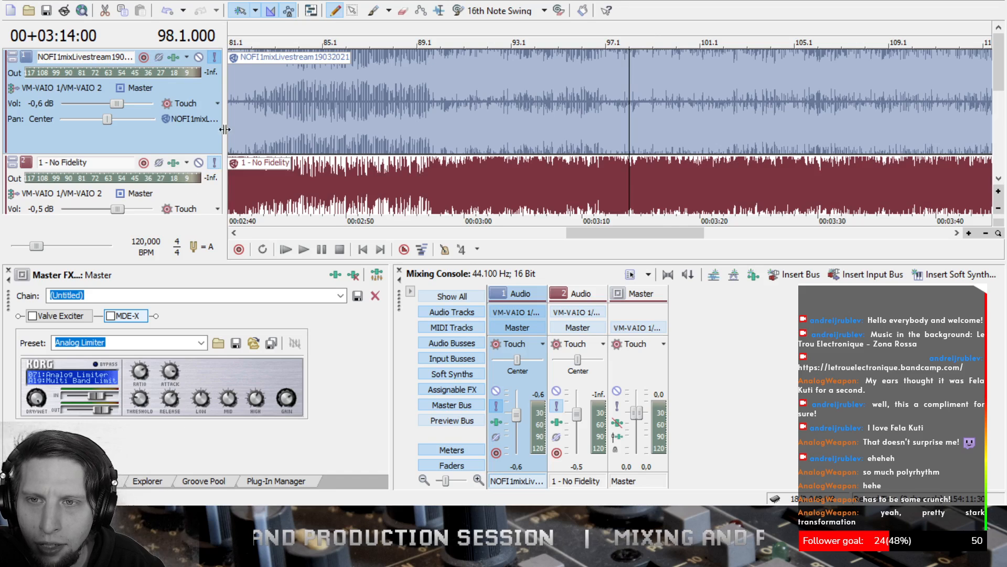
{"action": "left_click", "coordinate": [214, 57]}
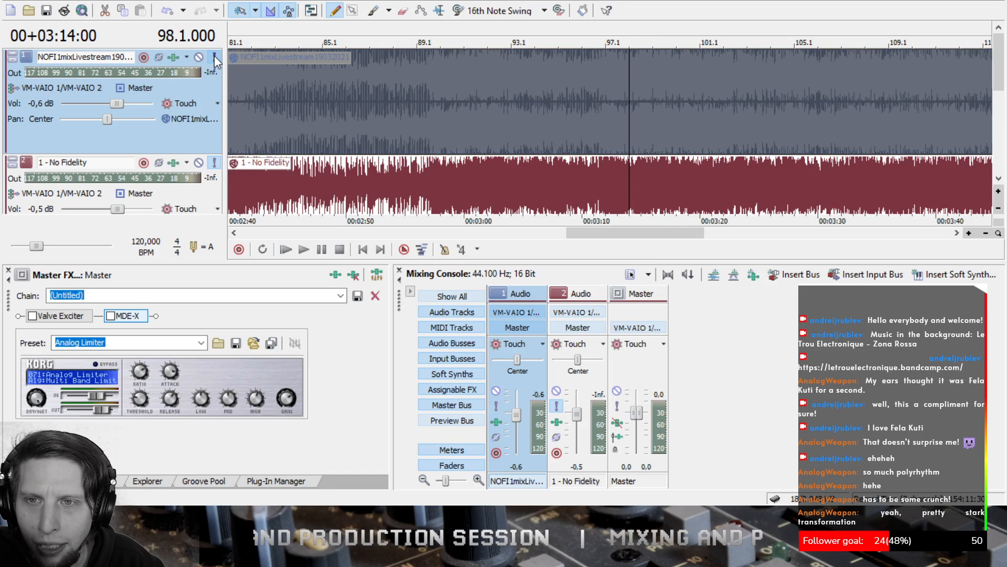
{"action": "left_click", "coordinate": [512, 34]}
{"action": "left_click", "coordinate": [303, 249]}
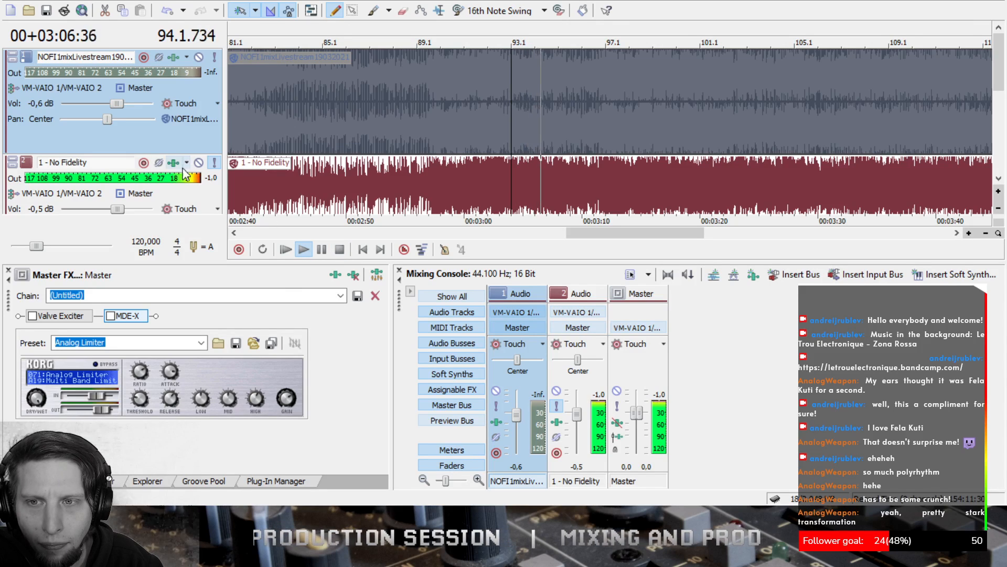
- Mute "1 - No Fidelity" with its solo off to hear the livestream mix, and stop playback
{"action": "left_click", "coordinate": [198, 163]}
{"action": "left_click", "coordinate": [607, 139]}
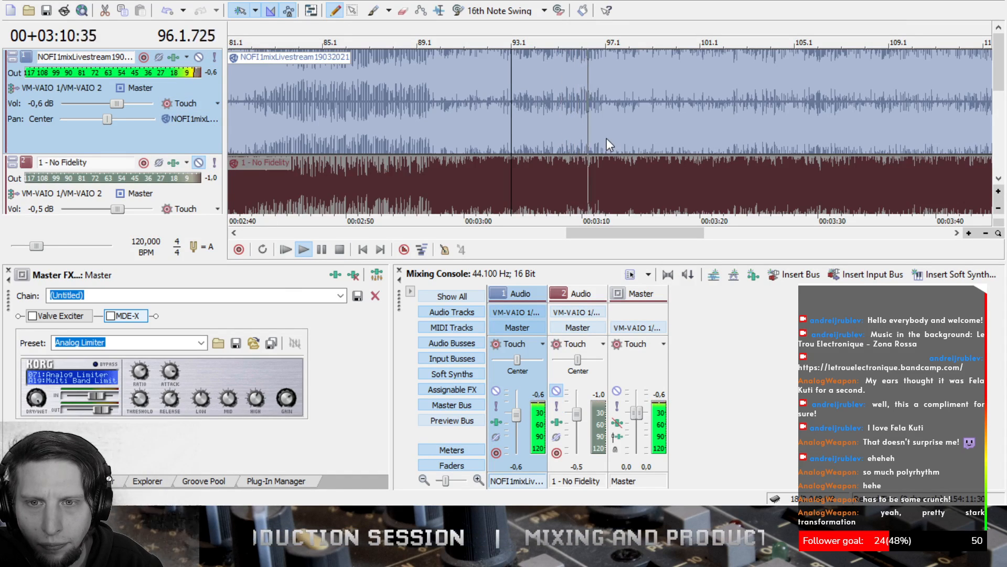
{"action": "left_click", "coordinate": [339, 249]}
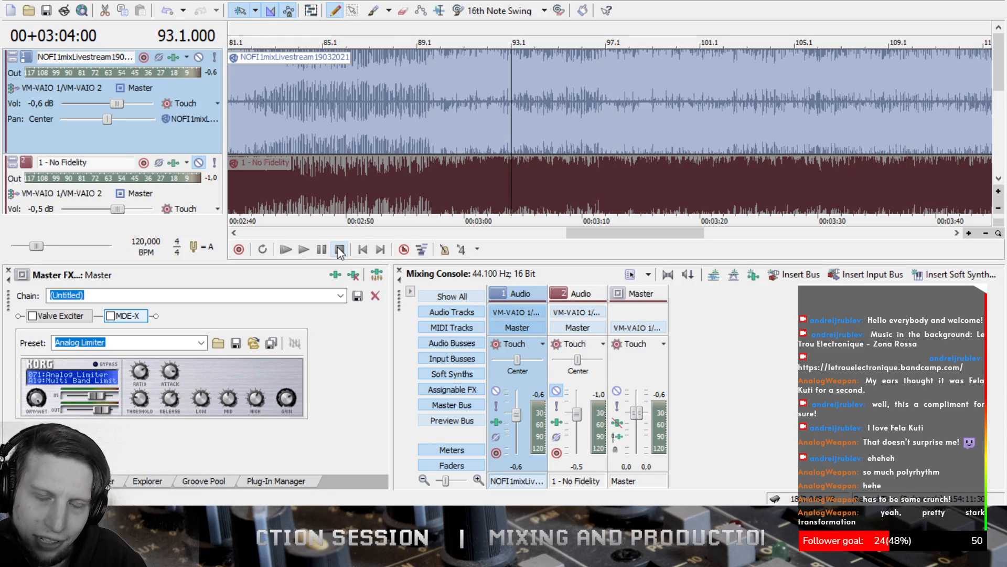
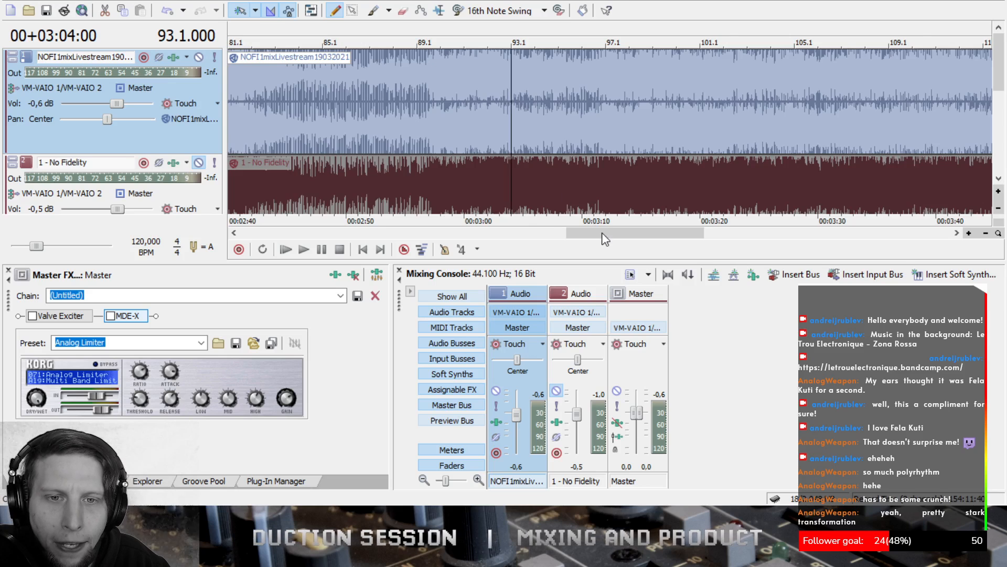
- Play the livestream mix from the start with the Master effects bypassed
{"action": "left_click_drag", "start_coordinate": [605, 239], "coordinate": [278, 238]}
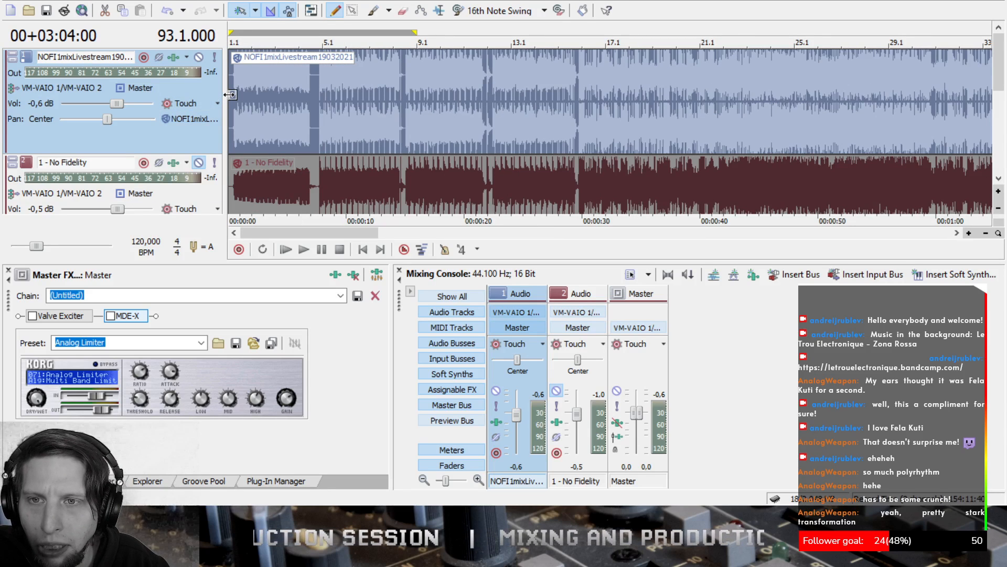
{"action": "left_click", "coordinate": [304, 250]}
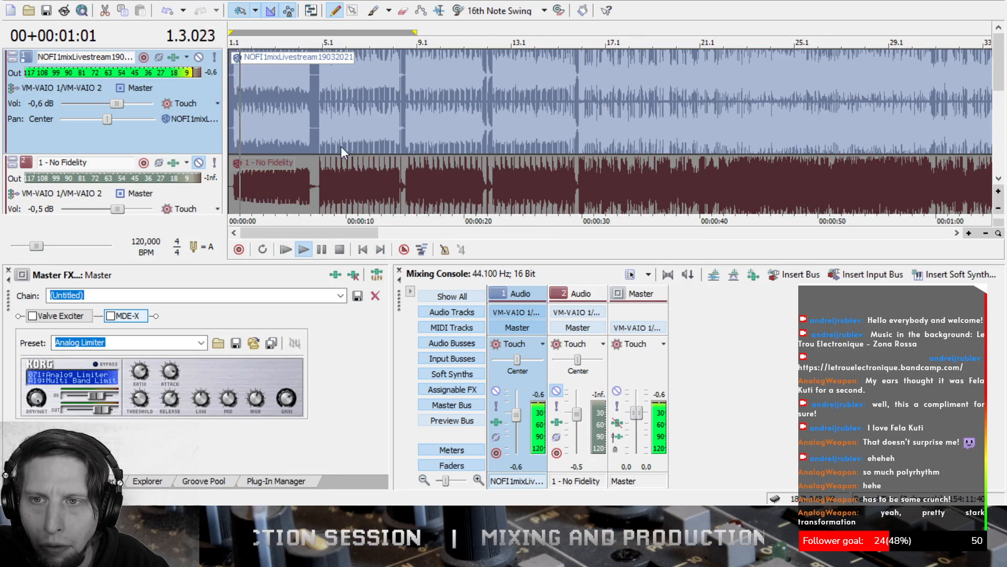
- Try the MDE-X Analog Limiter on the Master bus, checking its band offsets and attack, and bypass it
{"action": "left_click", "coordinate": [111, 316]}
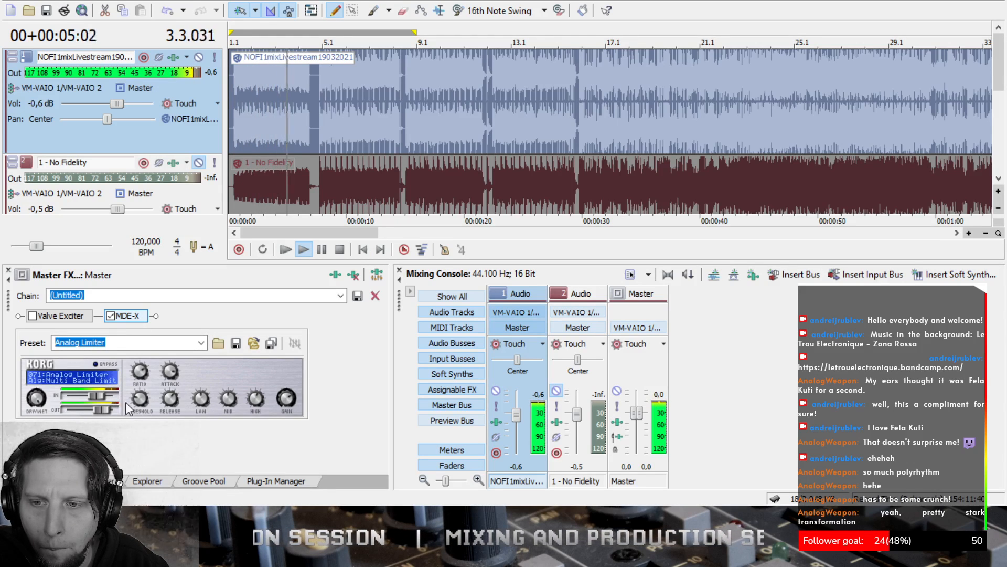
{"action": "mouse_move", "coordinate": [142, 375]}
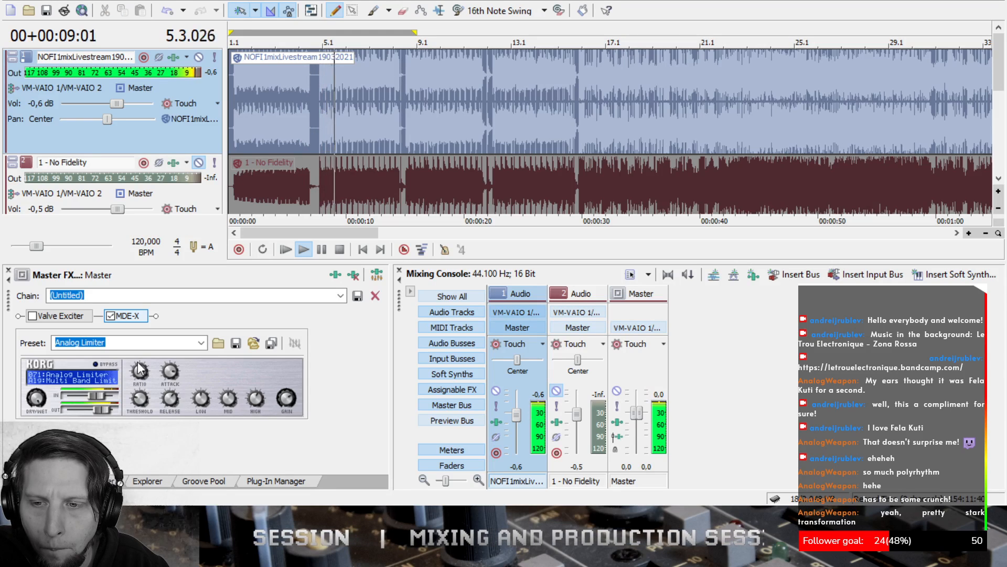
{"action": "mouse_move", "coordinate": [229, 398]}
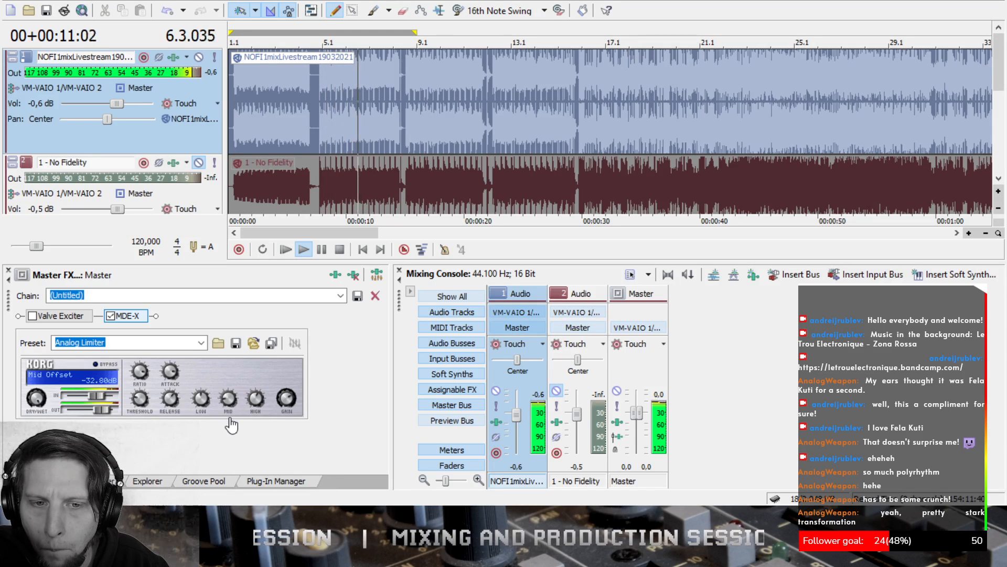
{"action": "left_click_drag", "start_coordinate": [231, 425], "coordinate": [265, 429]}
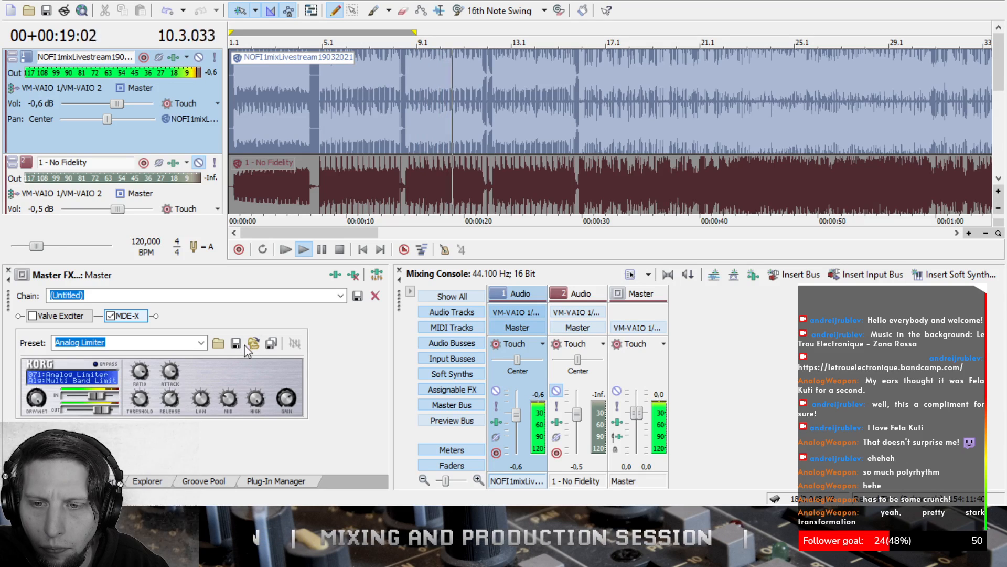
{"action": "left_click", "coordinate": [203, 403]}
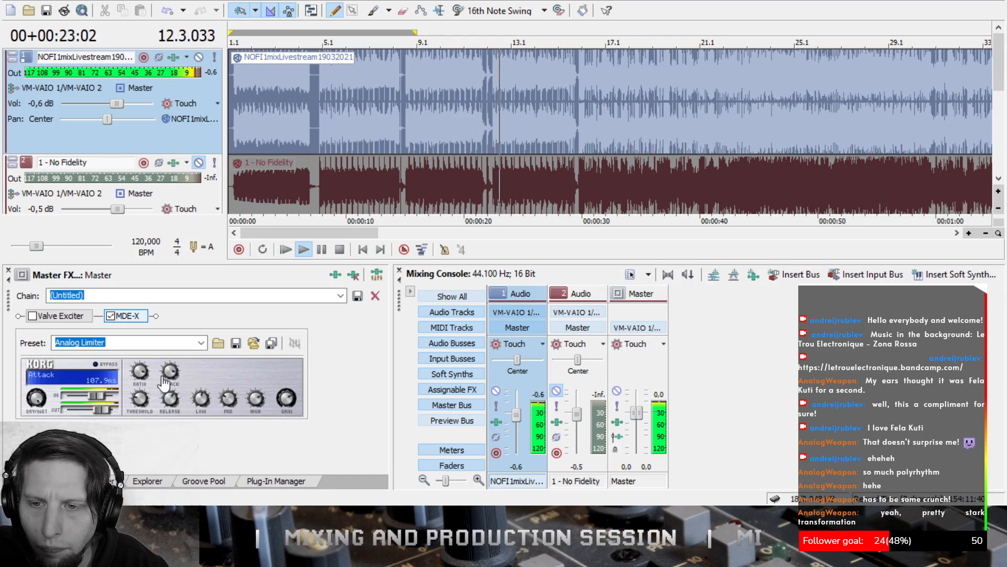
{"action": "left_click", "coordinate": [112, 317]}
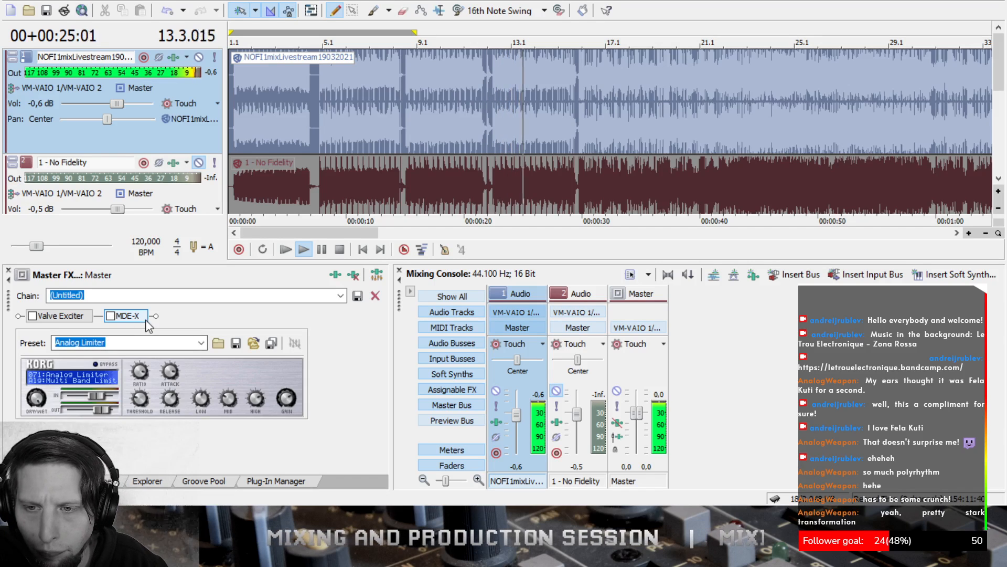
- Enable the Valve Exciter in the Master chain and adjust its Harmonics amount and the dB controls on either side
{"action": "left_click", "coordinate": [83, 316]}
{"action": "left_click", "coordinate": [33, 316]}
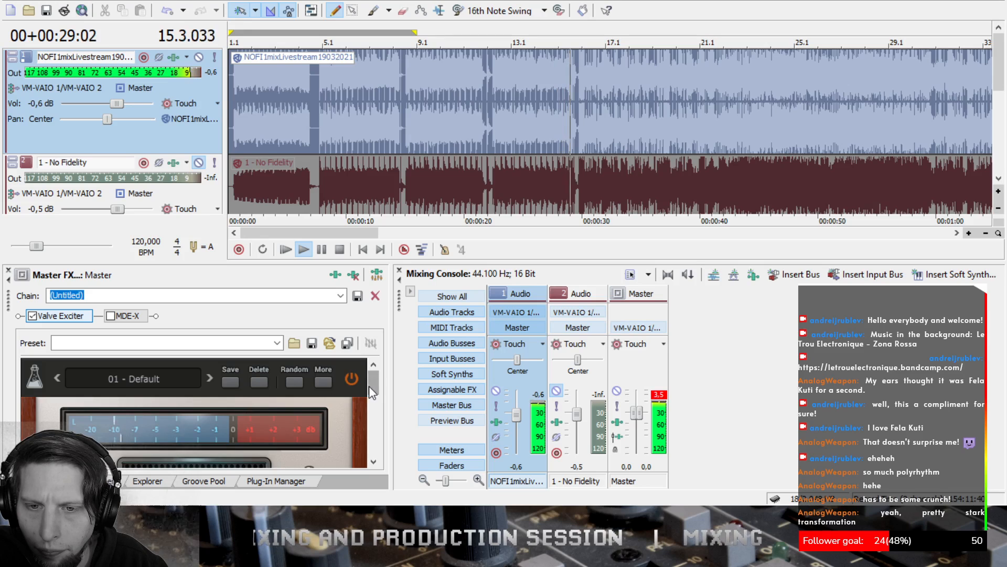
{"action": "scroll", "coordinate": [370, 386], "scroll_direction": "down", "scroll_amount": 3}
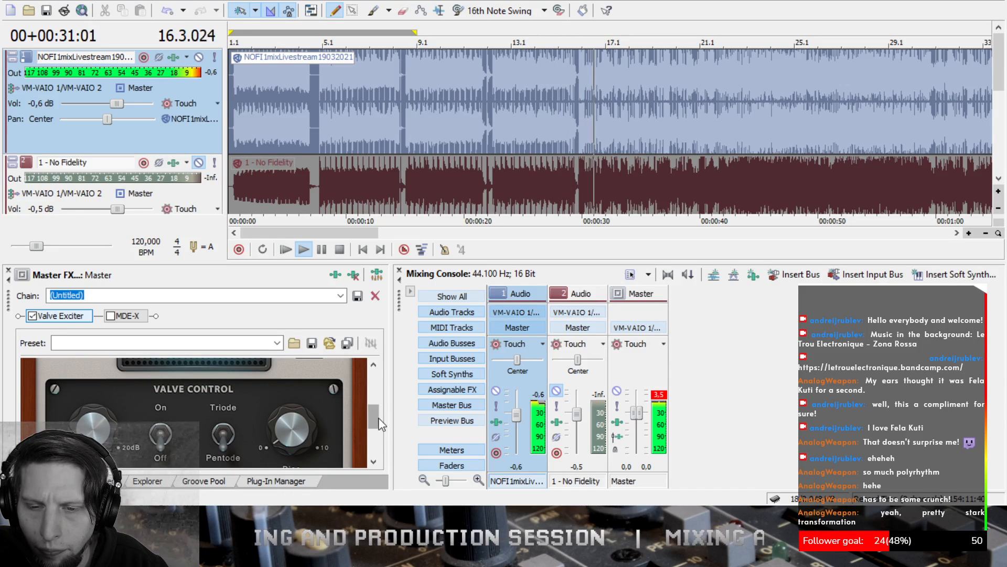
{"action": "scroll", "coordinate": [375, 420], "scroll_direction": "down", "scroll_amount": 3}
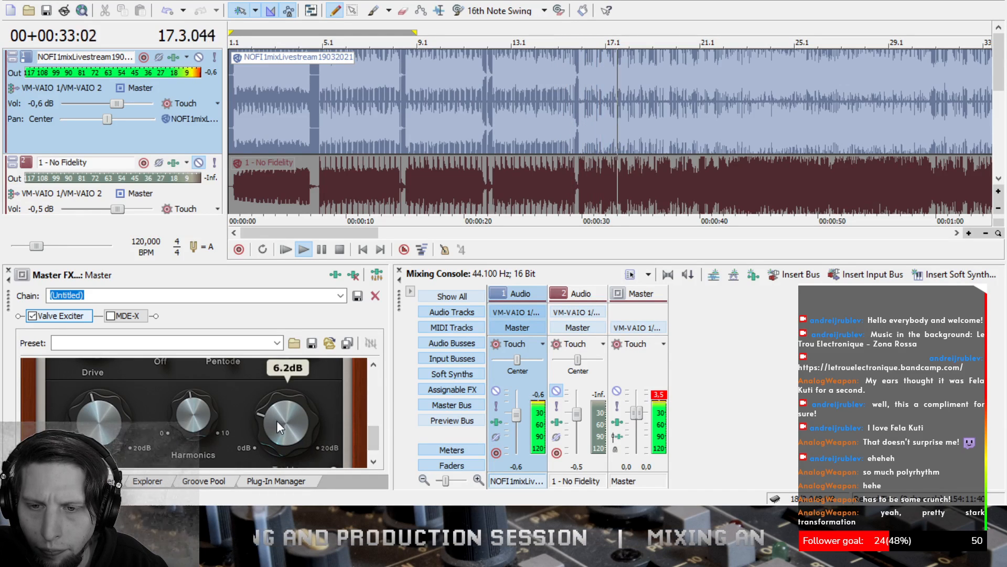
{"action": "left_click_drag", "start_coordinate": [176, 399], "coordinate": [192, 446]}
{"action": "left_click_drag", "start_coordinate": [286, 415], "coordinate": [282, 435]}
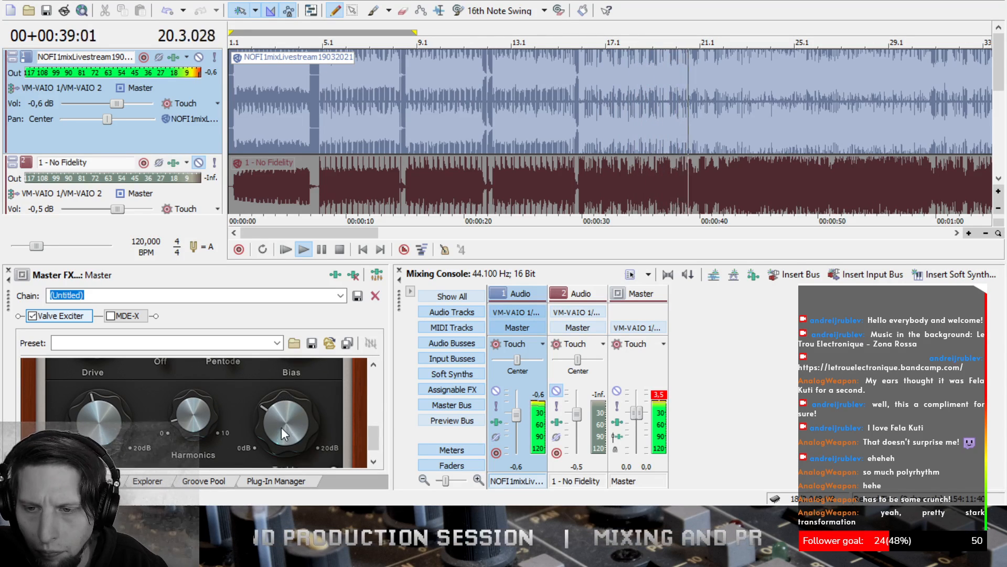
{"action": "left_click_drag", "start_coordinate": [203, 412], "coordinate": [204, 407]}
{"action": "left_click_drag", "start_coordinate": [101, 414], "coordinate": [101, 432]}
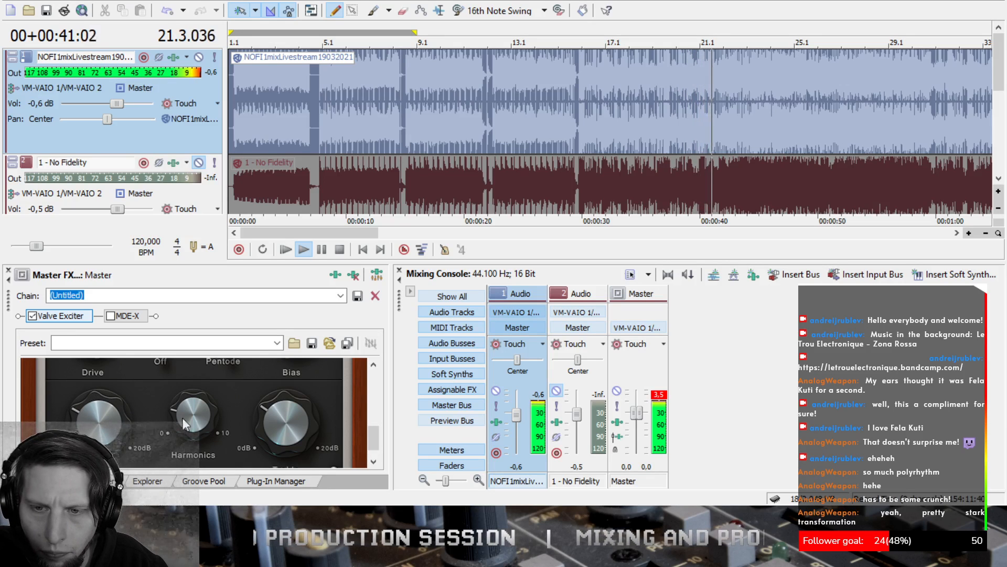
{"action": "left_click_drag", "start_coordinate": [182, 415], "coordinate": [191, 392]}
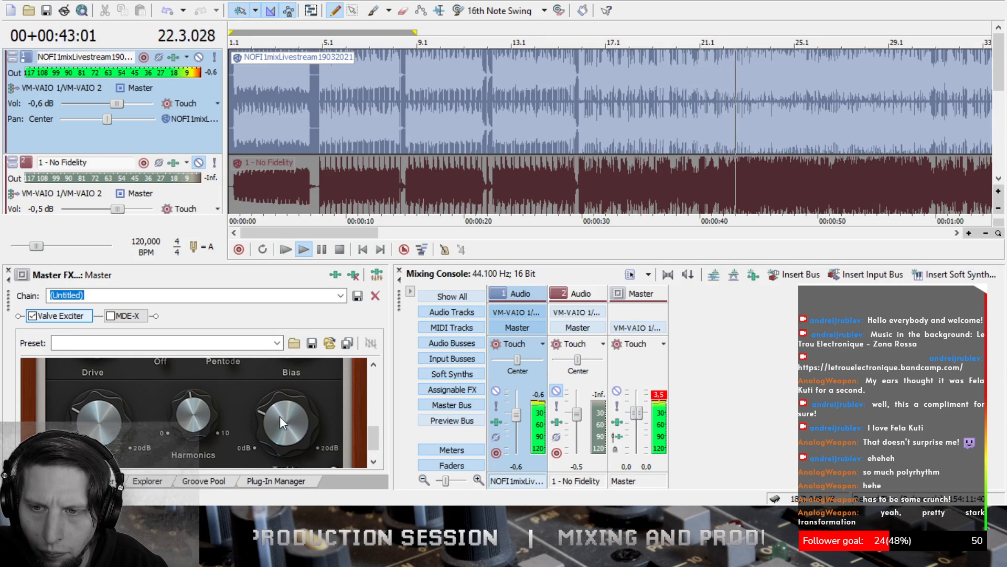
- Listen to the MDE-X Analog Limiter together with the Valve Exciter, and bypass both effects
{"action": "left_click", "coordinate": [134, 320]}
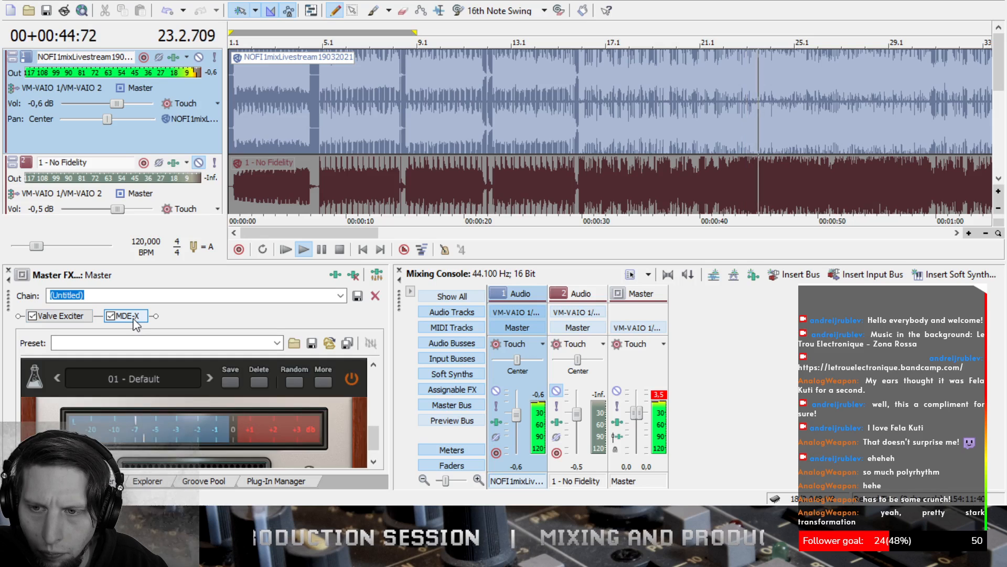
{"action": "left_click_drag", "start_coordinate": [229, 376], "coordinate": [230, 378]}
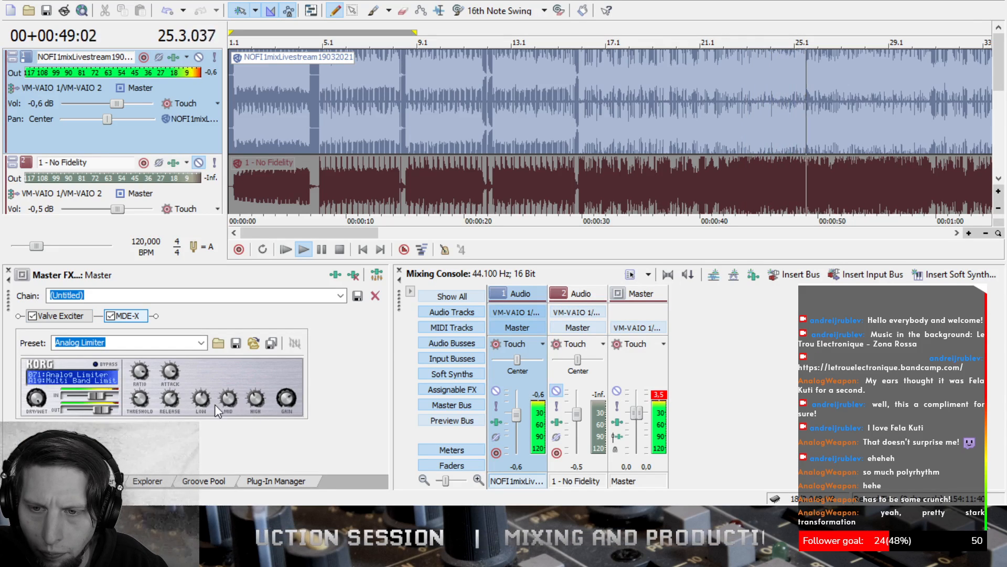
{"action": "left_click", "coordinate": [111, 315]}
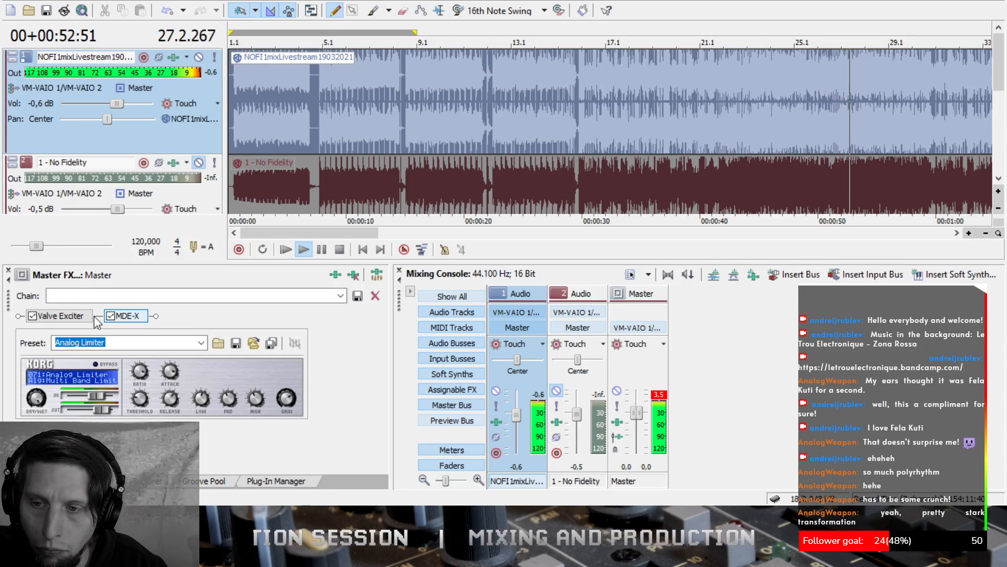
{"action": "left_click", "coordinate": [32, 315]}
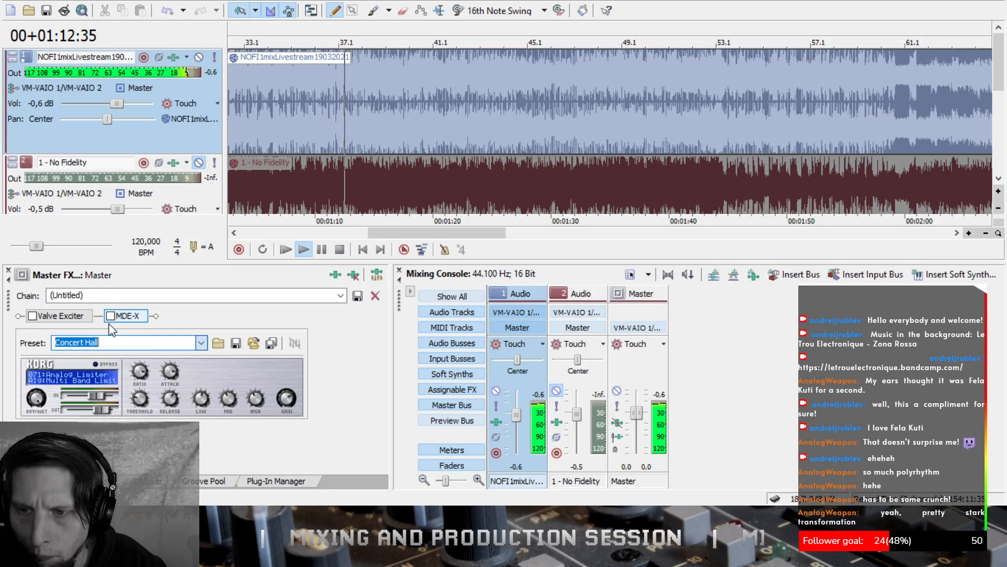
- Load the Master CD preset in the MDE-X, enable it, and remove the Valve Exciter from the Master chain
{"action": "key", "text": "Down"}
{"action": "key", "text": "Down"}
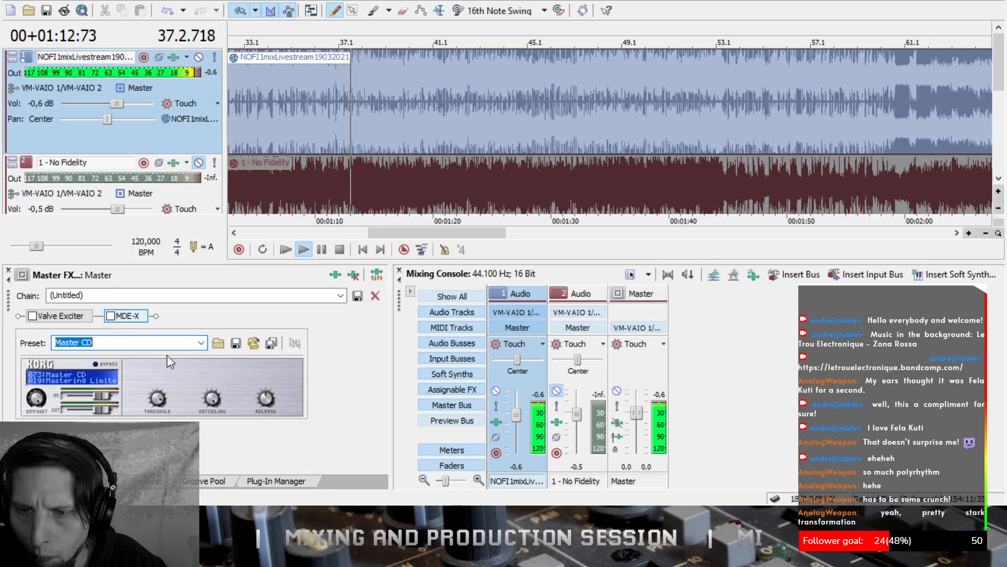
{"action": "left_click", "coordinate": [110, 316]}
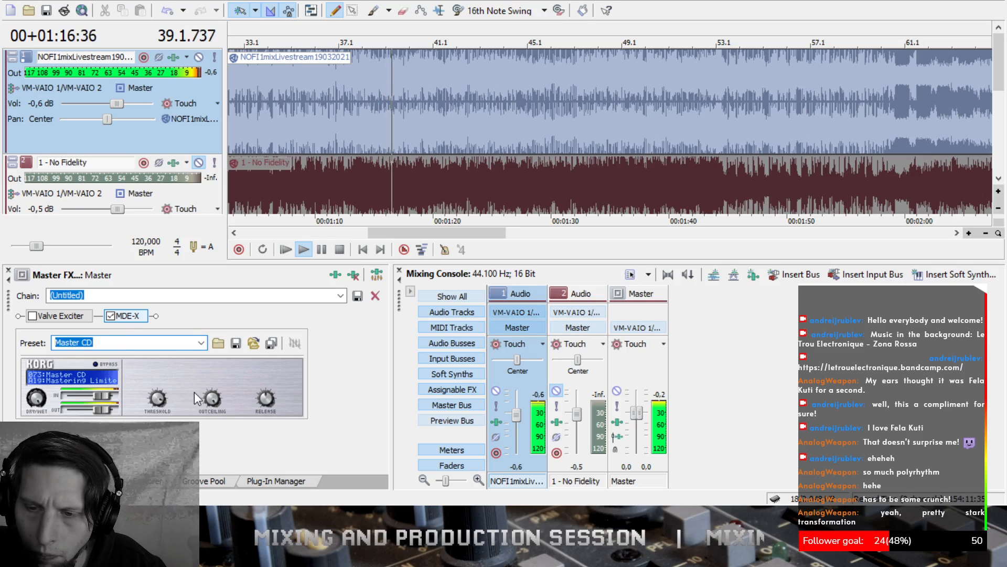
{"action": "left_click", "coordinate": [68, 315]}
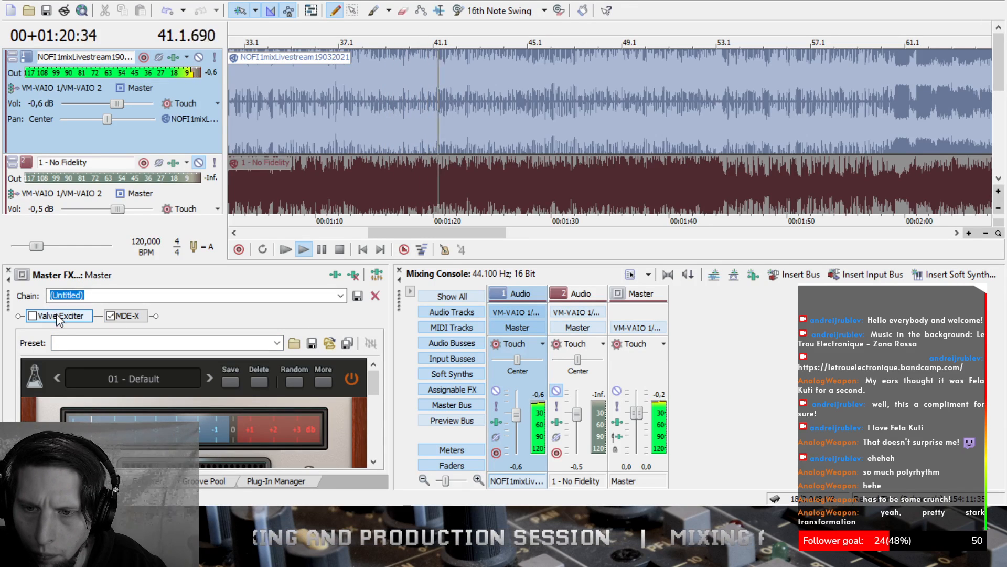
{"action": "left_click", "coordinate": [353, 274]}
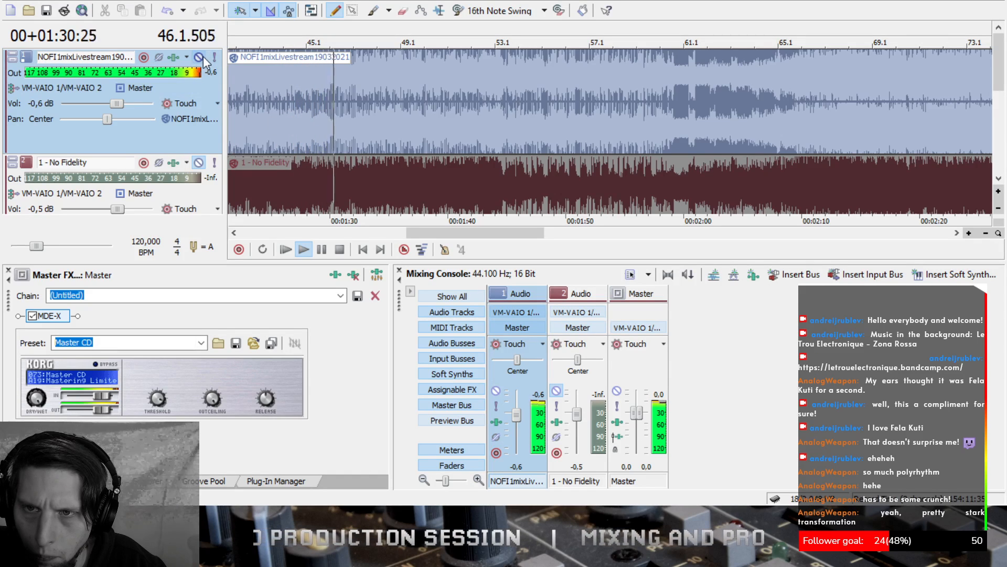
- Solo "1 - No Fidelity" to compare it with the limited livestream mix, and switch back to the livestream mix
{"action": "left_click", "coordinate": [214, 162]}
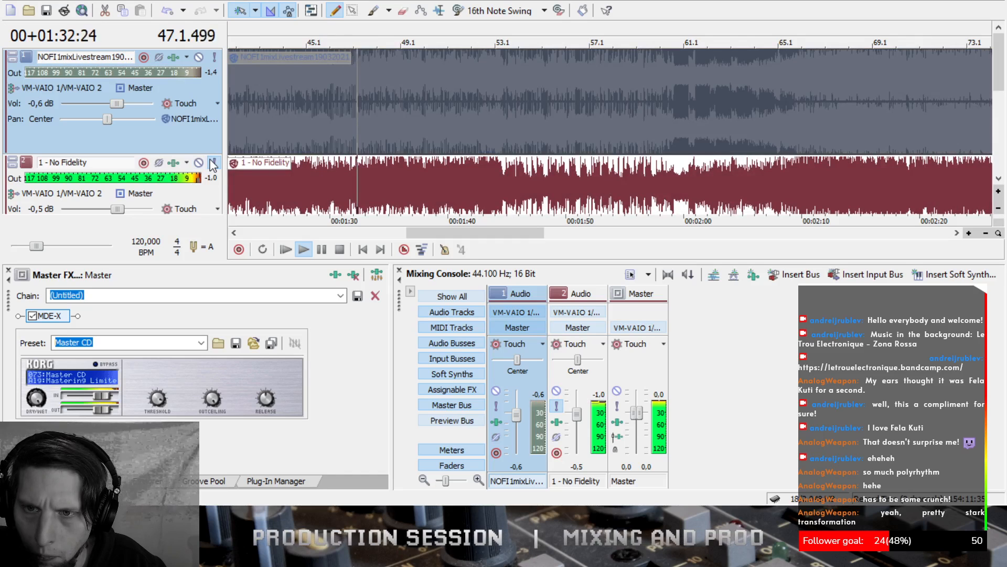
{"action": "left_click", "coordinate": [198, 58]}
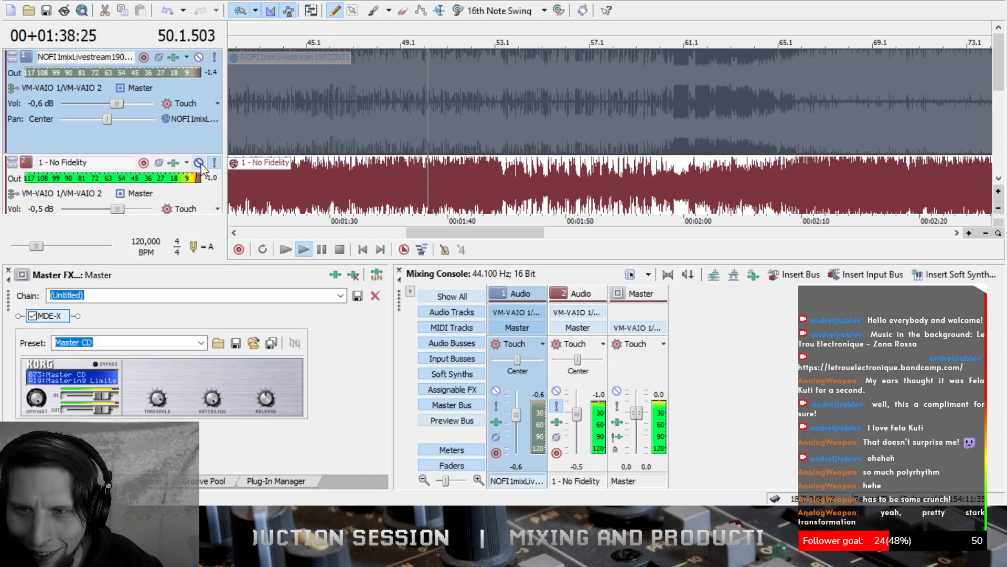
{"action": "left_click", "coordinate": [198, 162]}
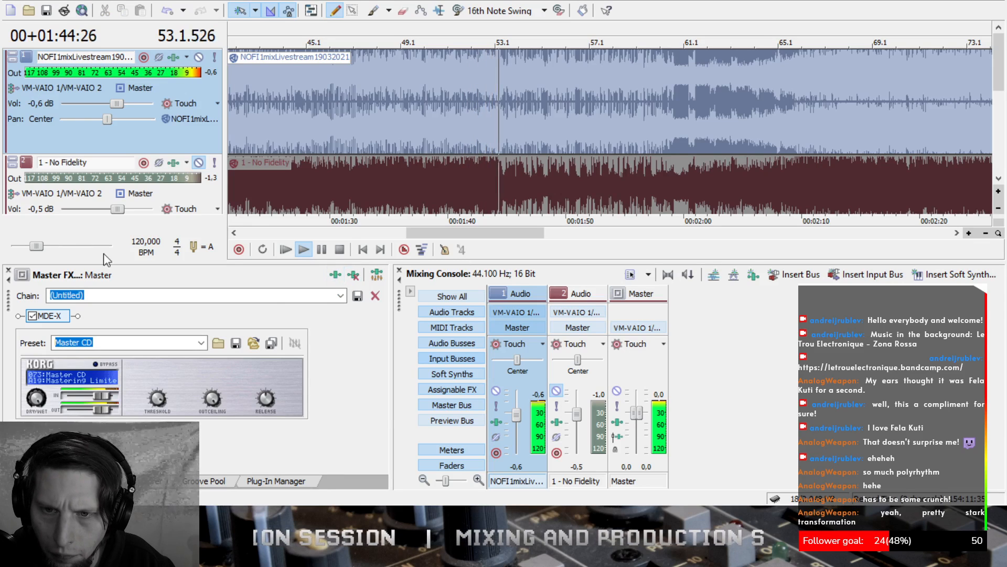
- Add a second MDE-X with the Vocal Comp preset to the Master chain and place it before the Master CD limiter
{"action": "left_click", "coordinate": [323, 212]}
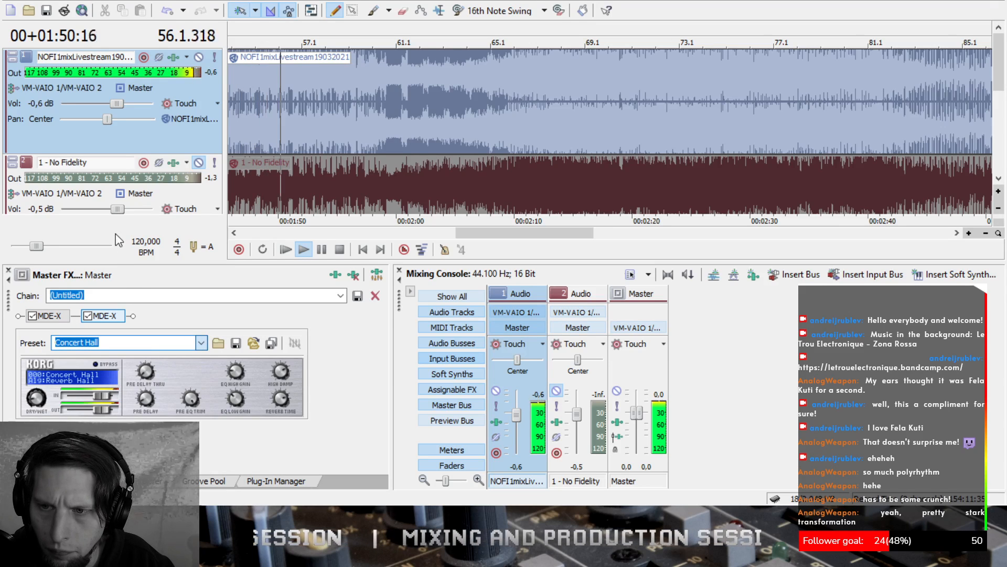
{"action": "left_click", "coordinate": [123, 302]}
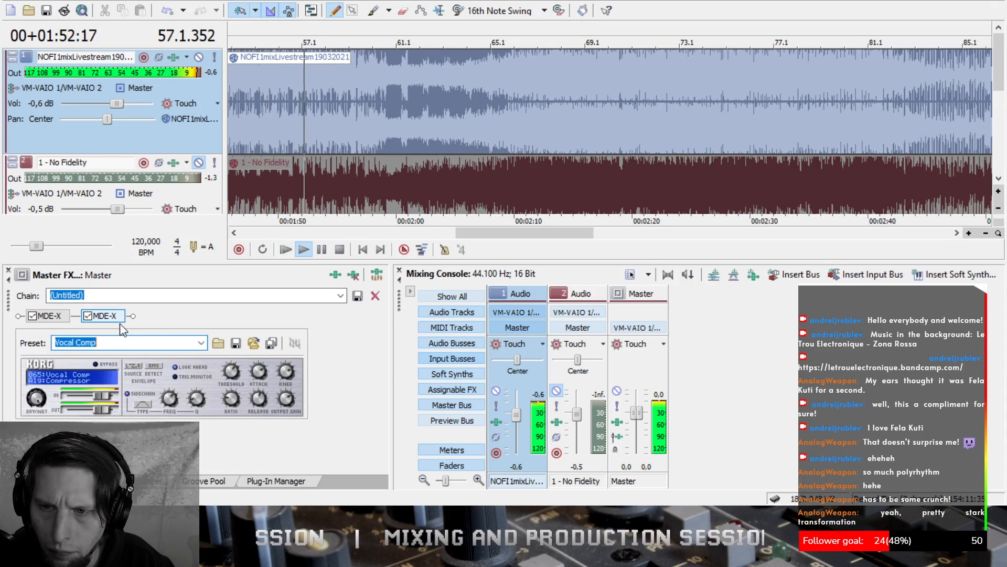
{"action": "left_click_drag", "start_coordinate": [116, 317], "coordinate": [28, 316]}
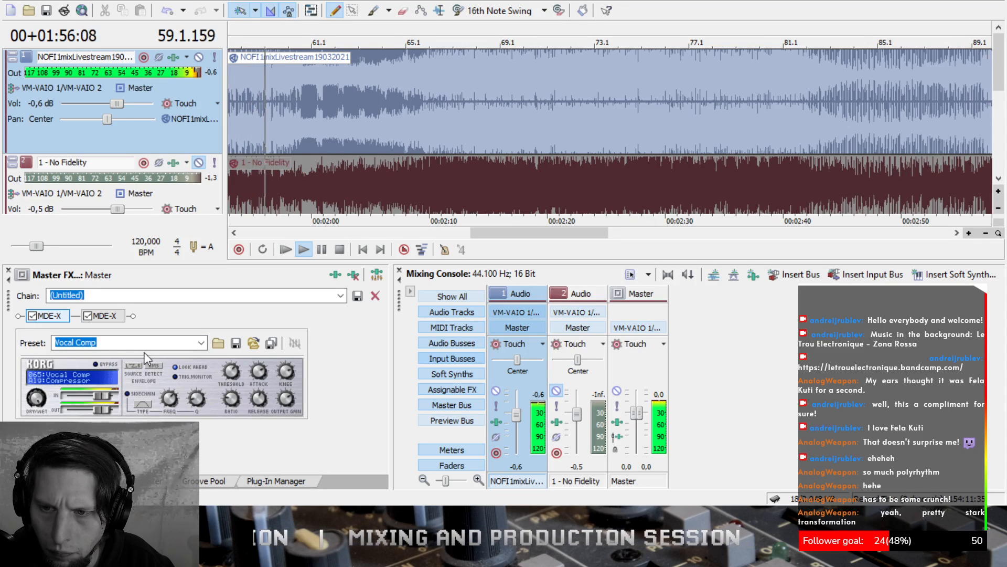
- Set the Vocal Comp input gain to -5 dB and check the Master CD limiter after it
{"action": "left_click_drag", "start_coordinate": [103, 396], "coordinate": [98, 400]}
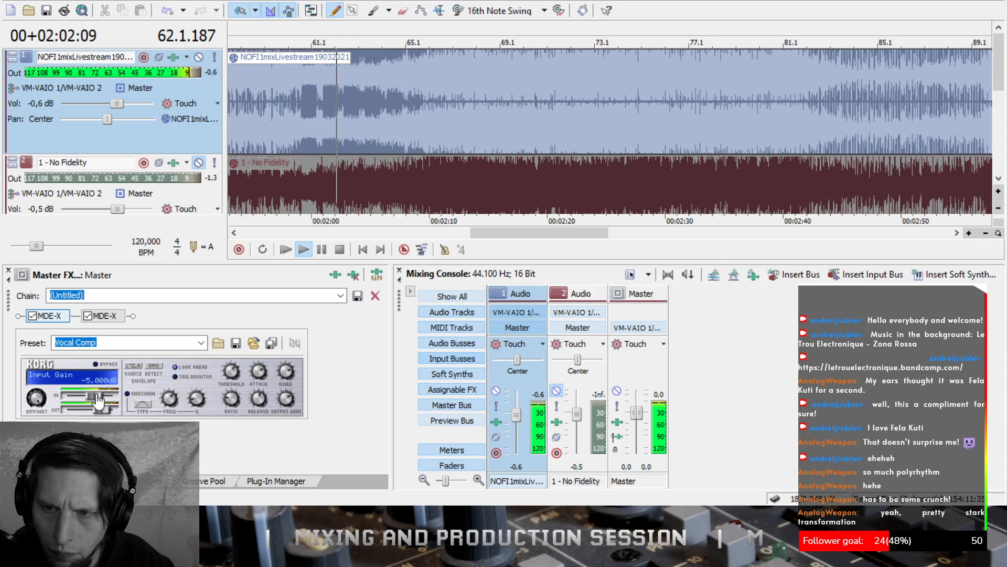
{"action": "left_click", "coordinate": [110, 316]}
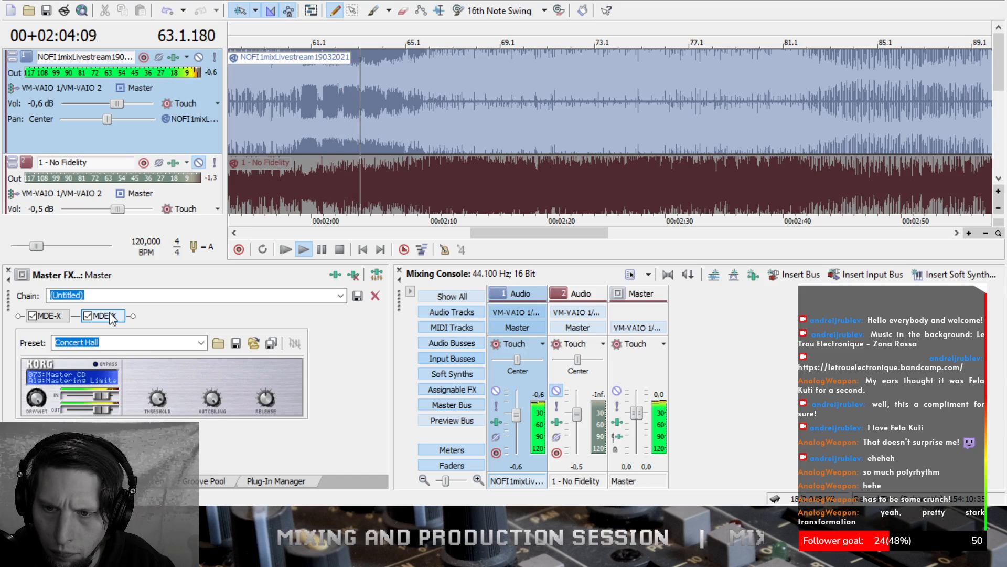
{"action": "left_click", "coordinate": [60, 317]}
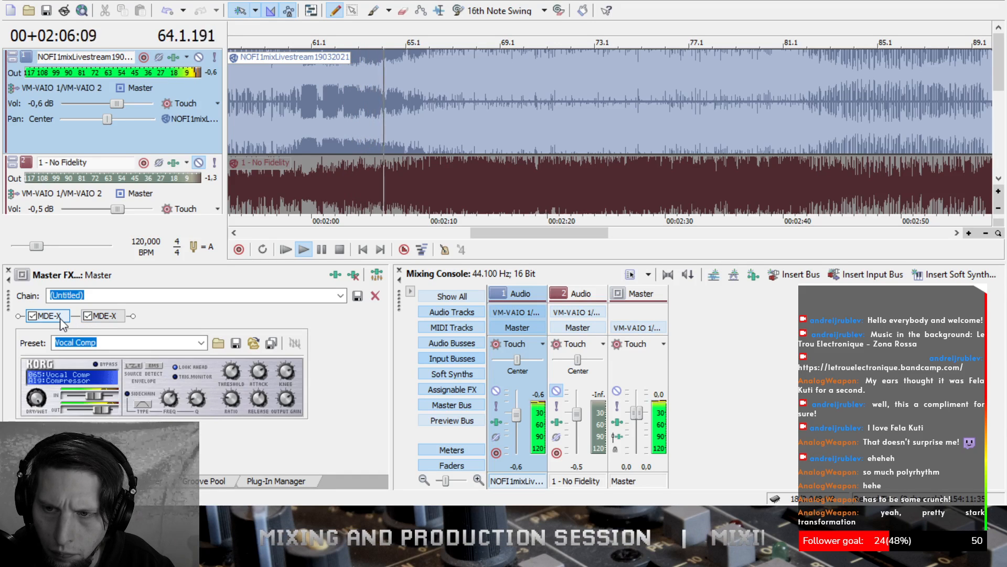
- Set the Vocal Comp attack to 195.9 ms and the threshold to -9.60 dB, and adjust the ratio
{"action": "mouse_move", "coordinate": [260, 377]}
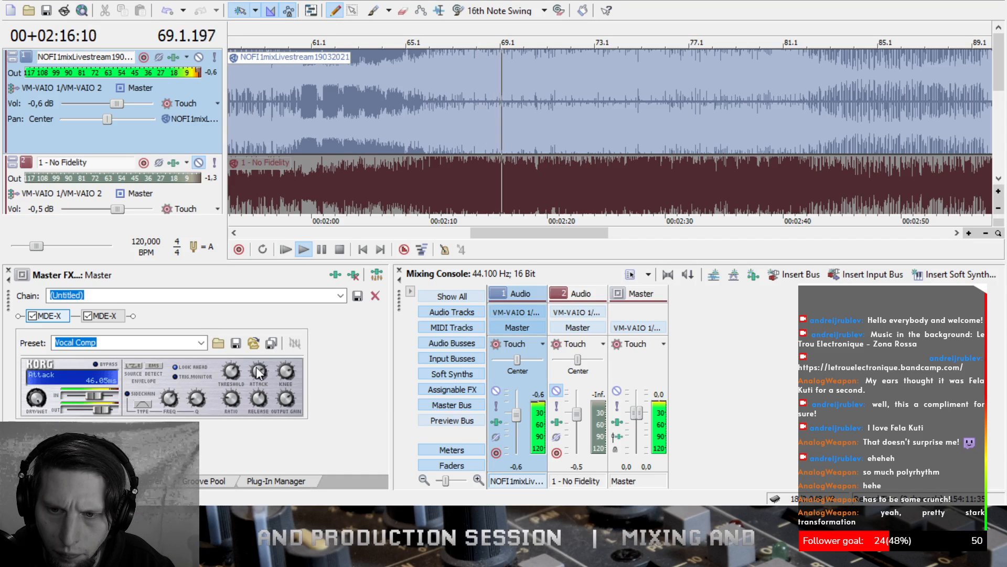
{"action": "left_click_drag", "start_coordinate": [261, 374], "coordinate": [268, 415]}
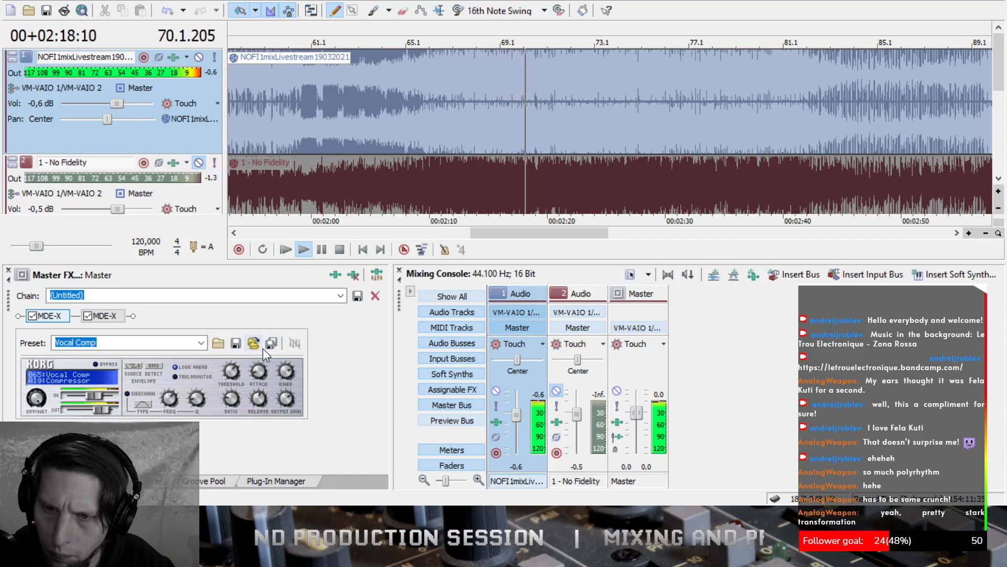
{"action": "left_click_drag", "start_coordinate": [261, 371], "coordinate": [257, 322]}
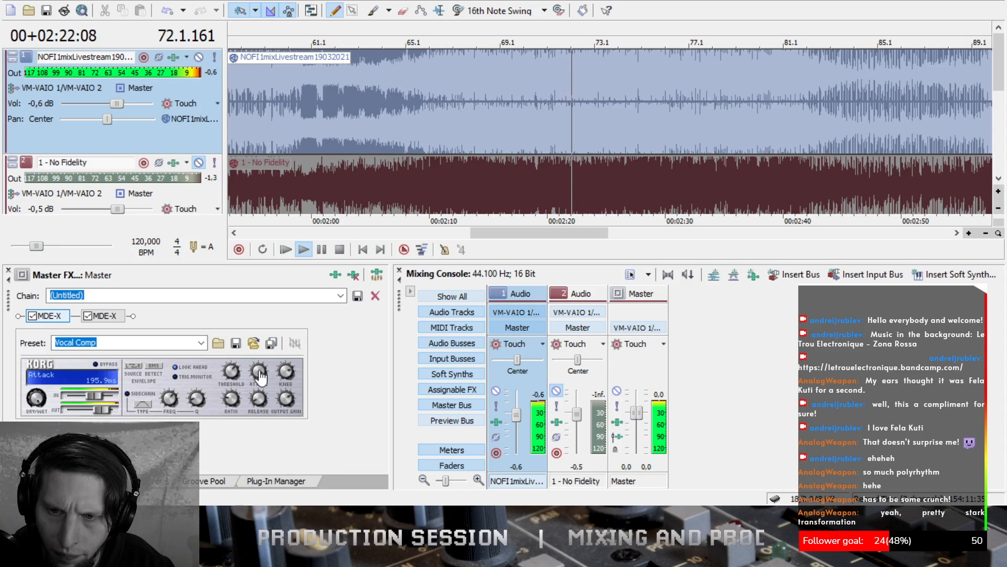
{"action": "mouse_move", "coordinate": [234, 376]}
{"action": "left_click_drag", "start_coordinate": [229, 370], "coordinate": [229, 369]}
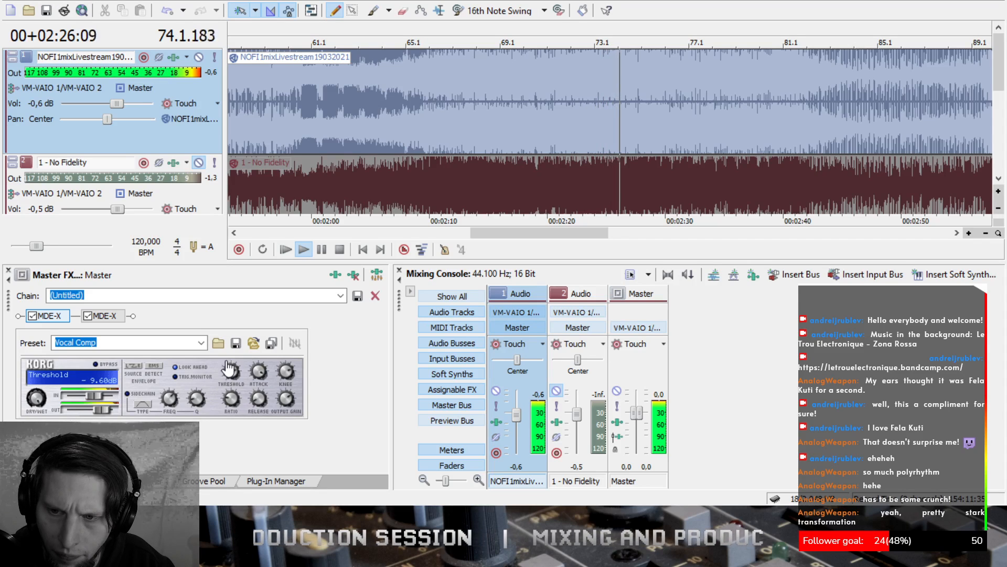
{"action": "mouse_move", "coordinate": [237, 411]}
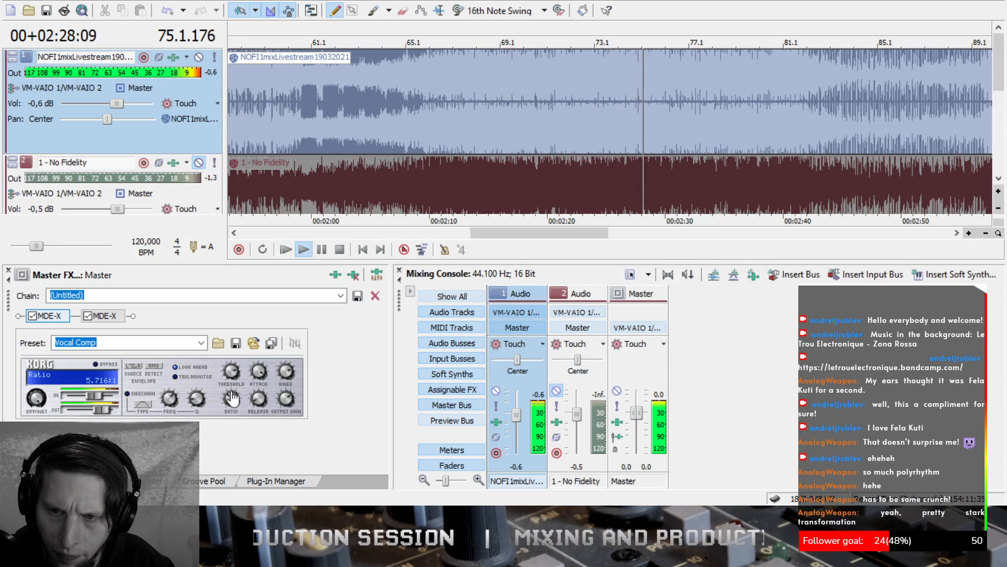
{"action": "left_click_drag", "start_coordinate": [227, 406], "coordinate": [227, 379]}
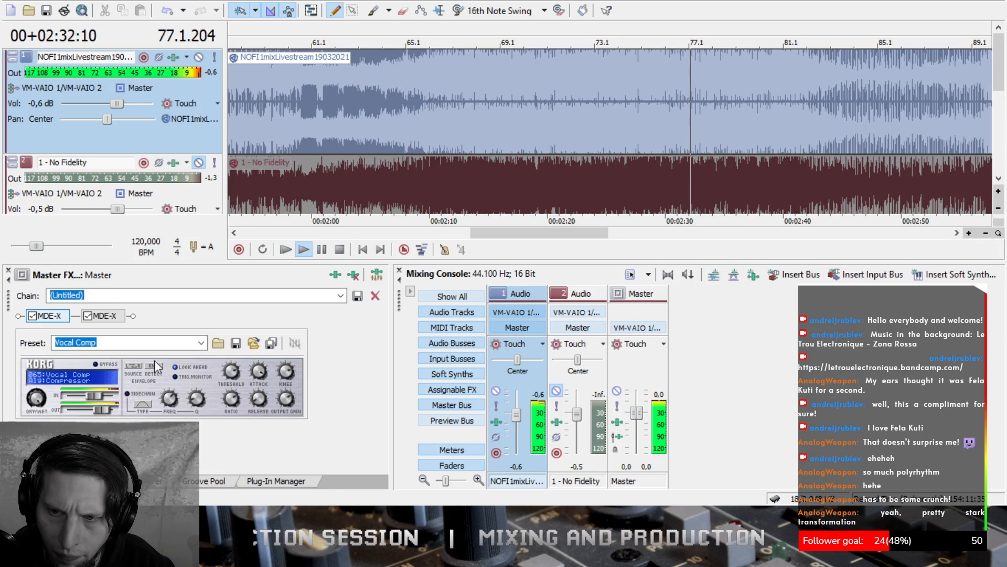
- Compare the livestream mix with the Vocal Comp compressor bypassed and enabled, and against the soloed "1 - No Fidelity" track
{"action": "left_click", "coordinate": [32, 315]}
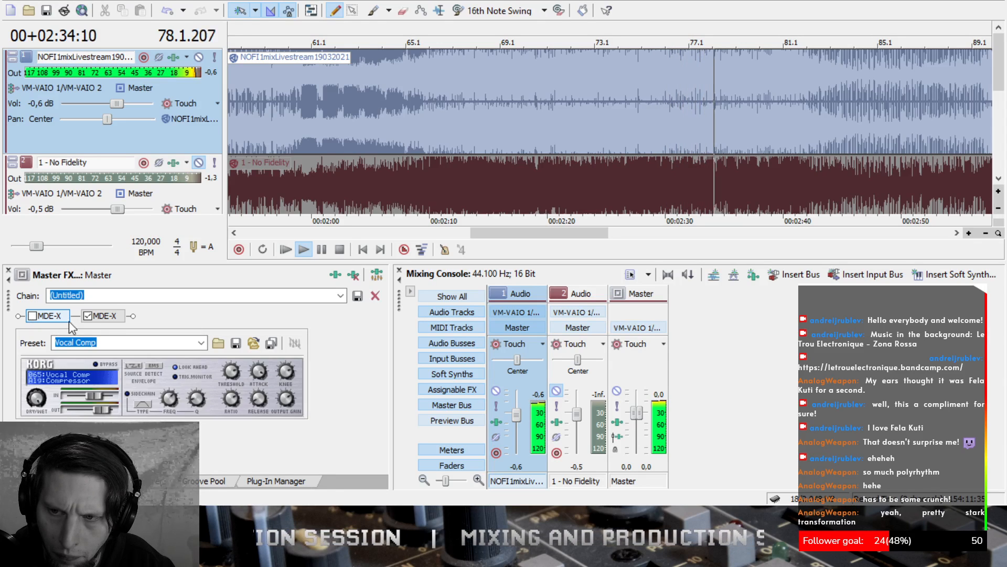
{"action": "left_click", "coordinate": [104, 316]}
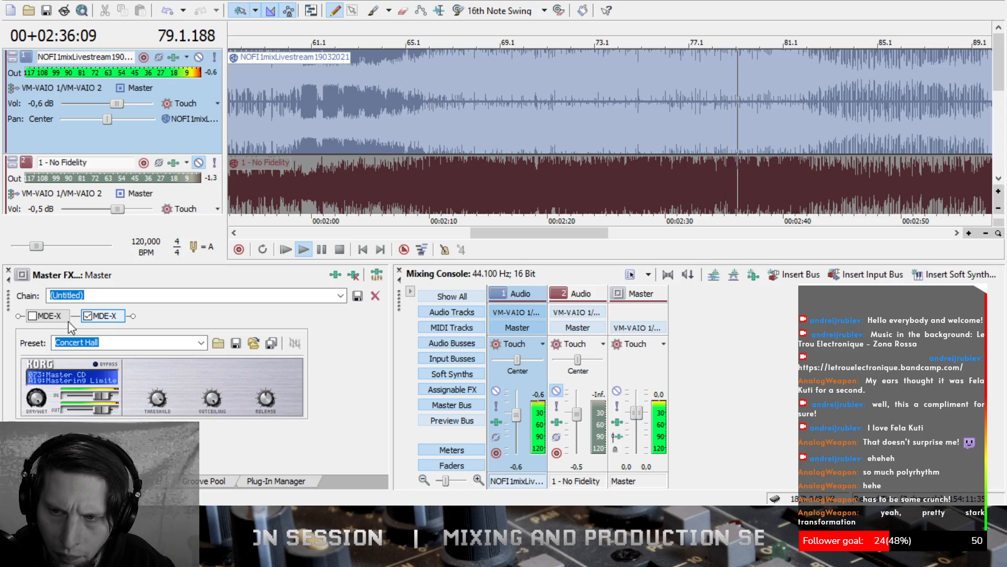
{"action": "left_click", "coordinate": [32, 315]}
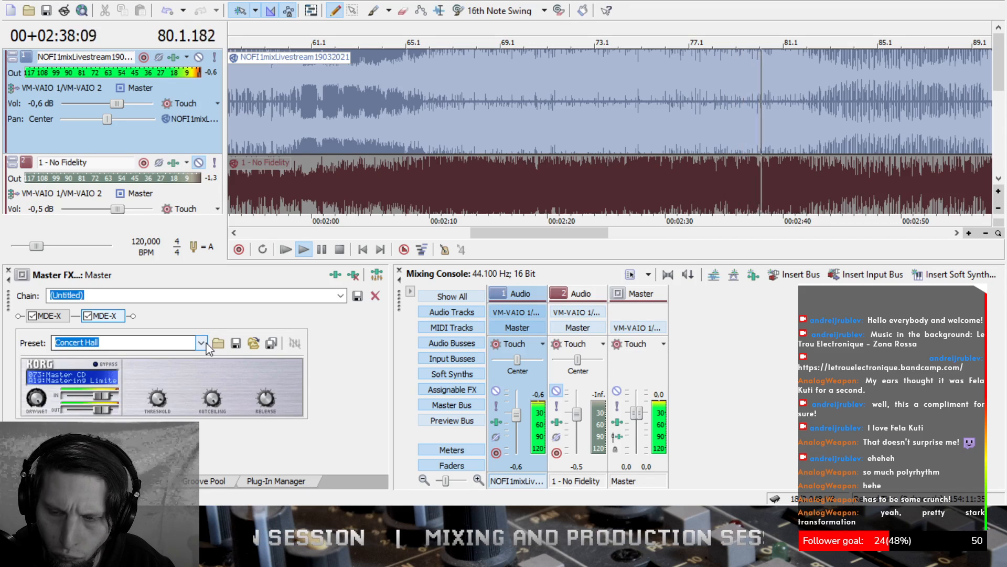
{"action": "left_click", "coordinate": [68, 316]}
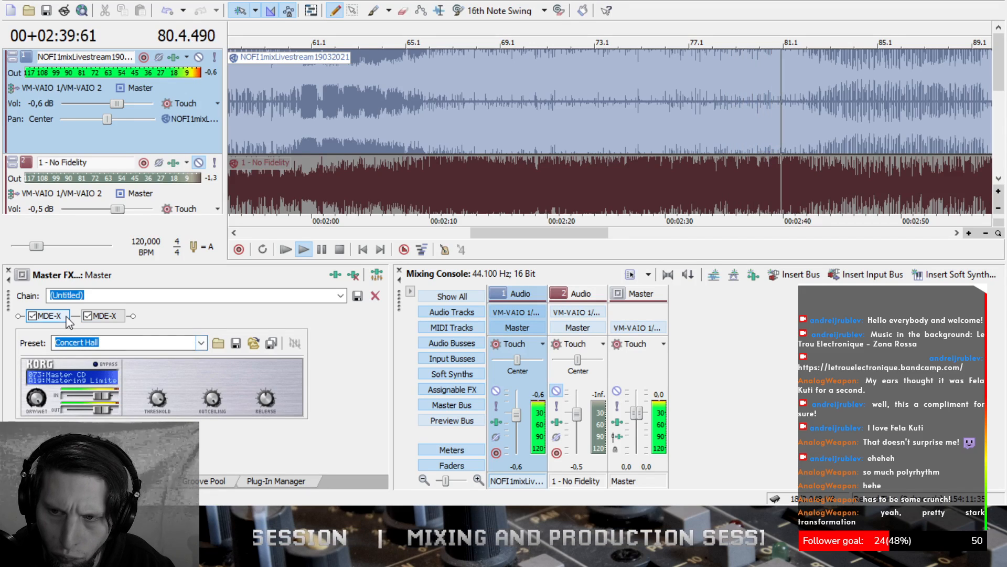
{"action": "left_click", "coordinate": [32, 316]}
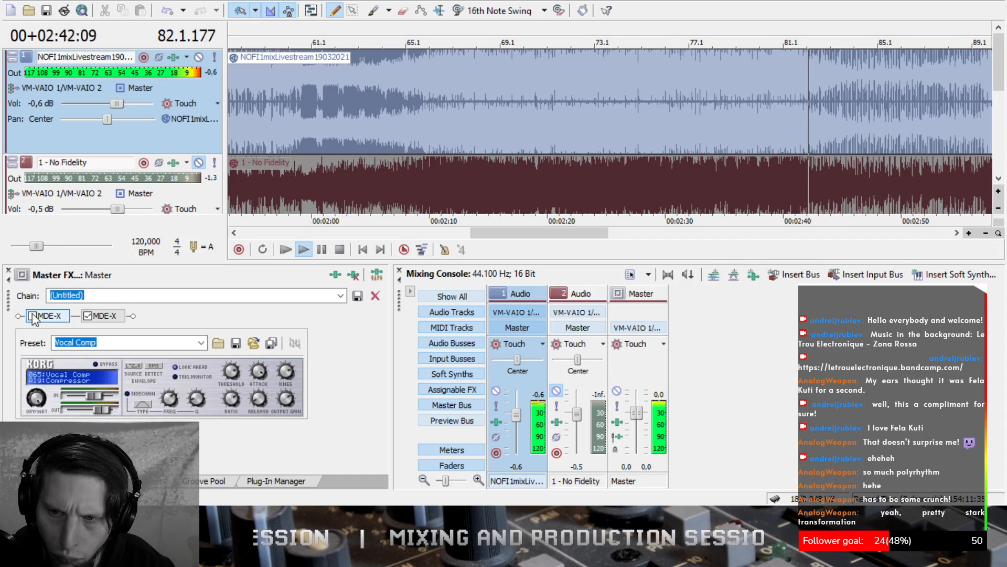
{"action": "left_click", "coordinate": [32, 316]}
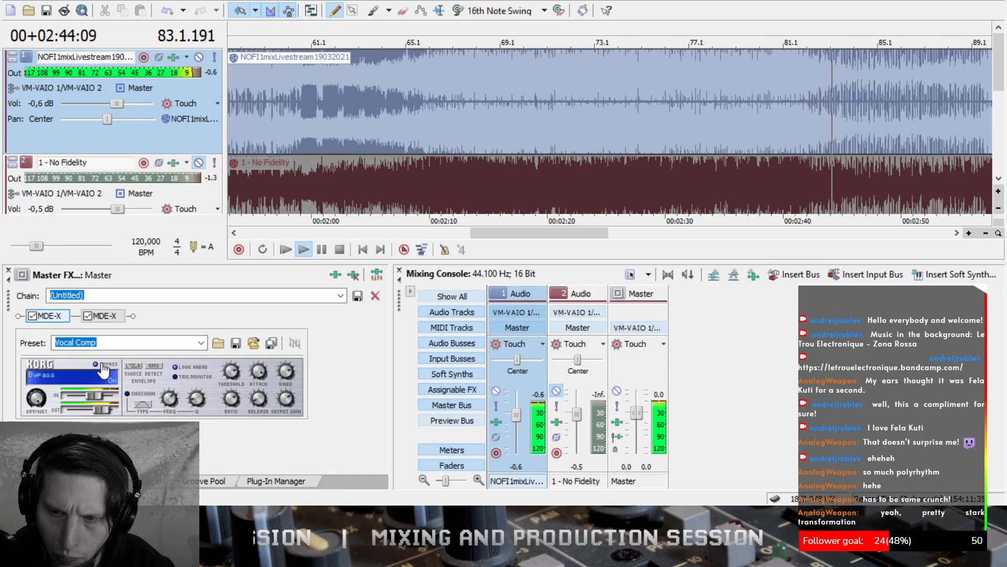
{"action": "left_click", "coordinate": [111, 317]}
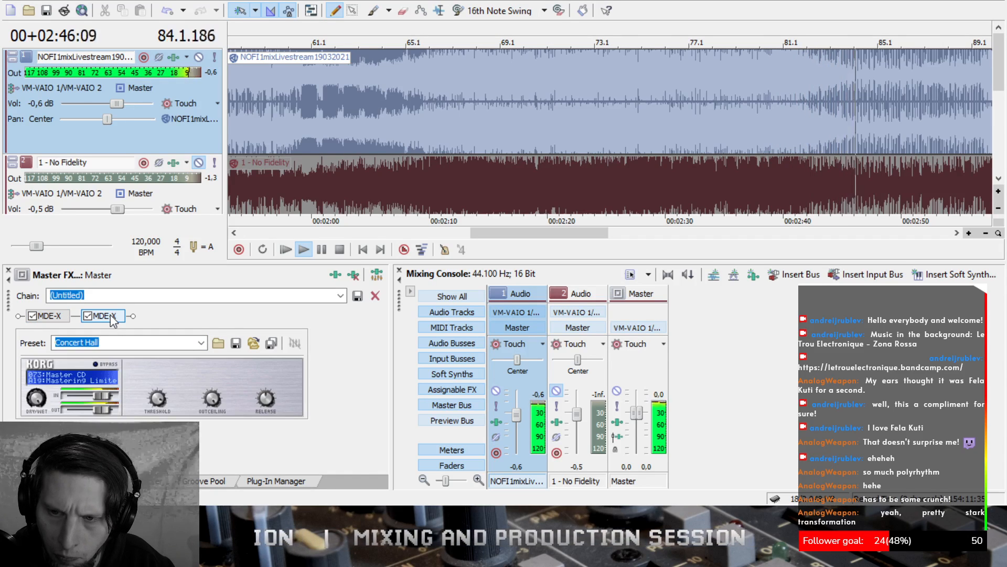
{"action": "left_click", "coordinate": [62, 317]}
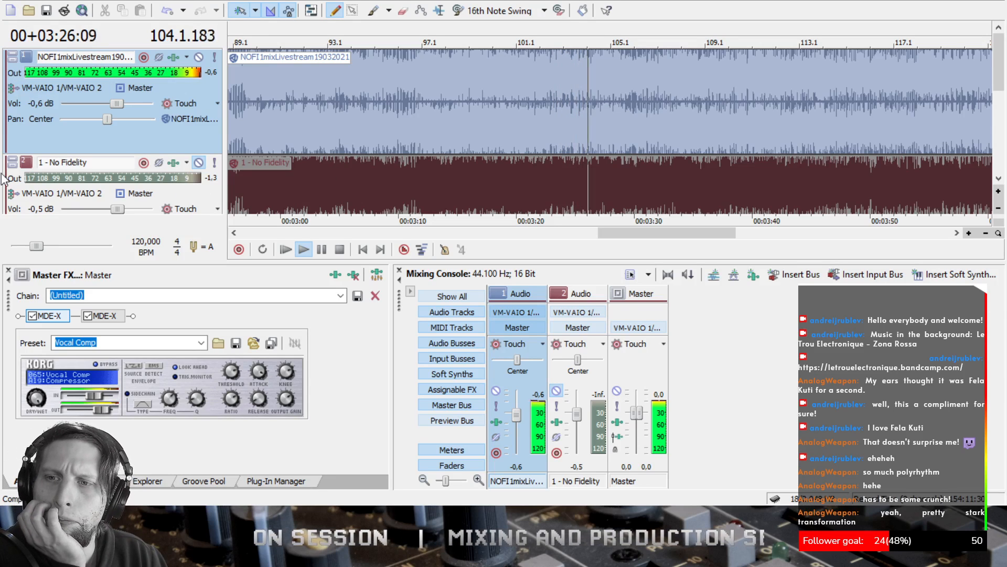
{"action": "left_click", "coordinate": [214, 163]}
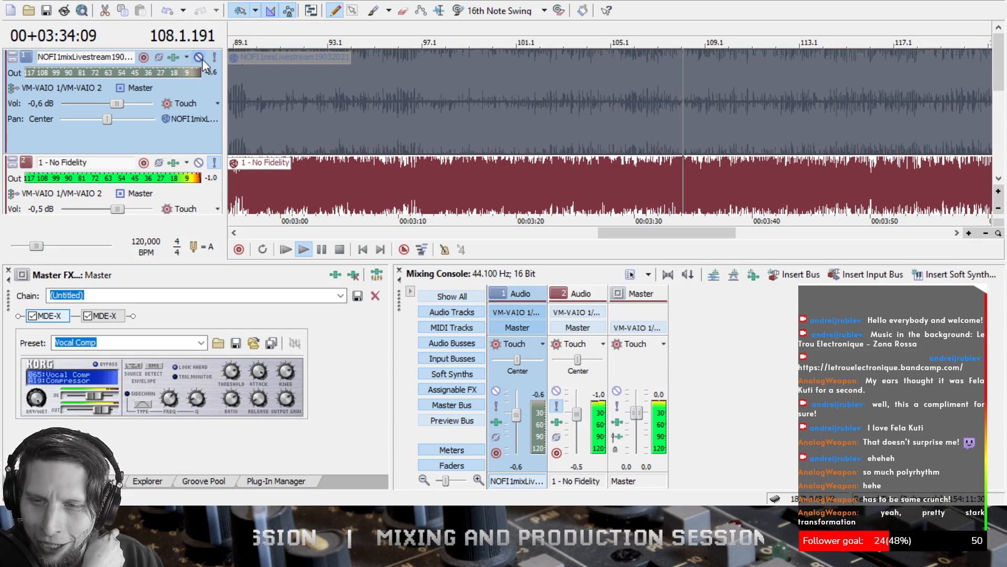
{"action": "left_click", "coordinate": [201, 161]}
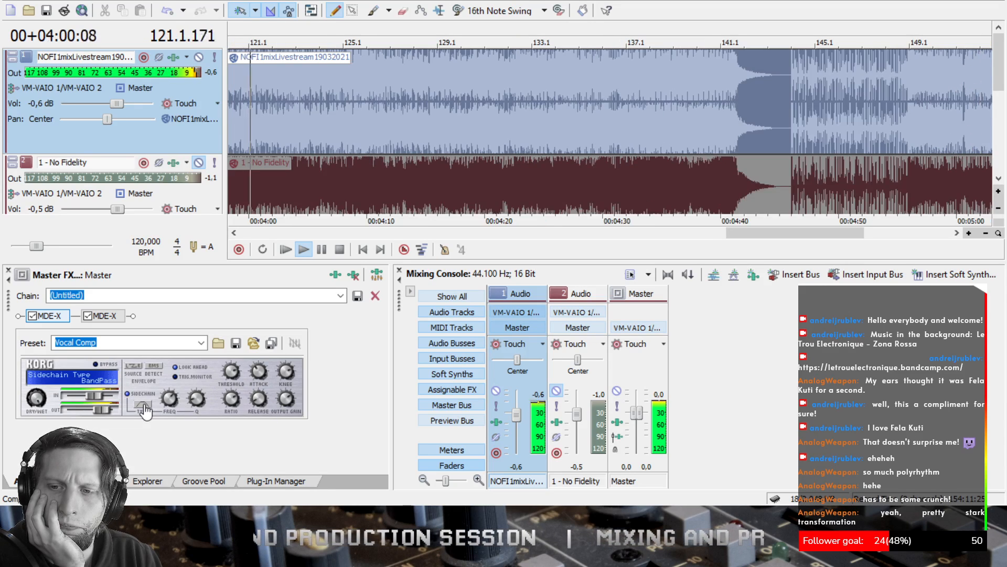
- Try the band-reject sidechain type on the Vocal Comp compressor, and remove the compressor from the Master chain
{"action": "left_click", "coordinate": [144, 405]}
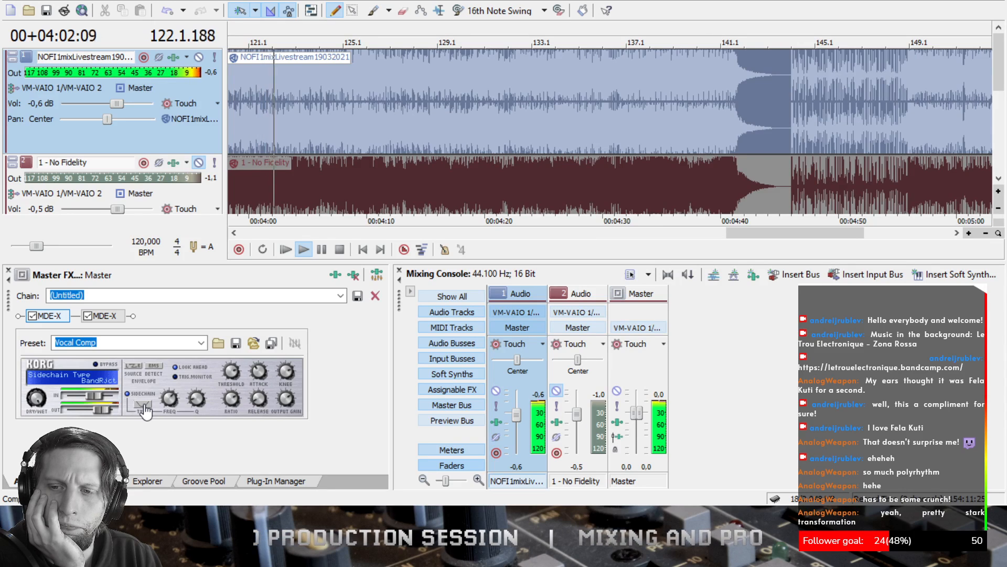
{"action": "left_click", "coordinate": [144, 406]}
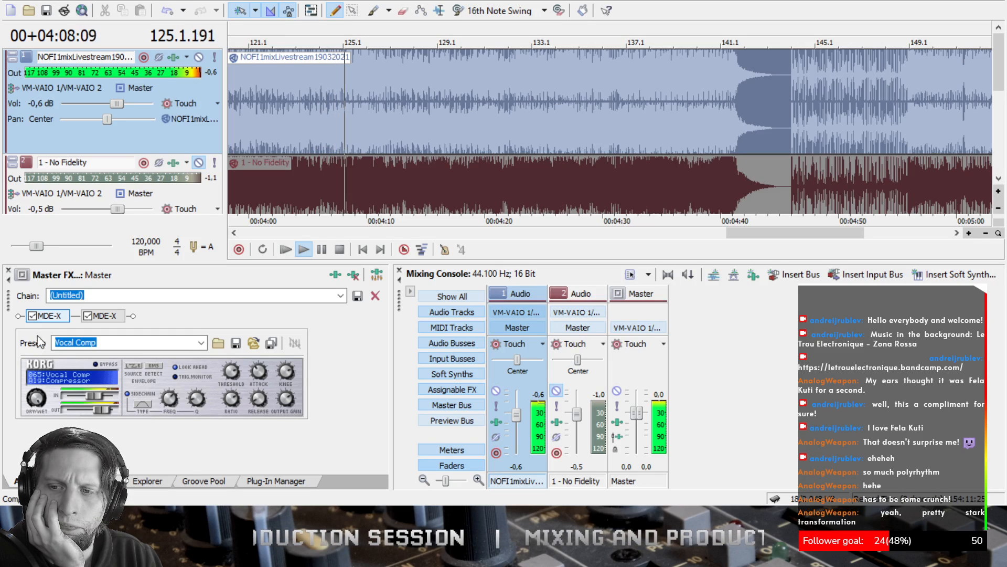
{"action": "right_click", "coordinate": [49, 319]}
{"action": "left_click", "coordinate": [86, 375]}
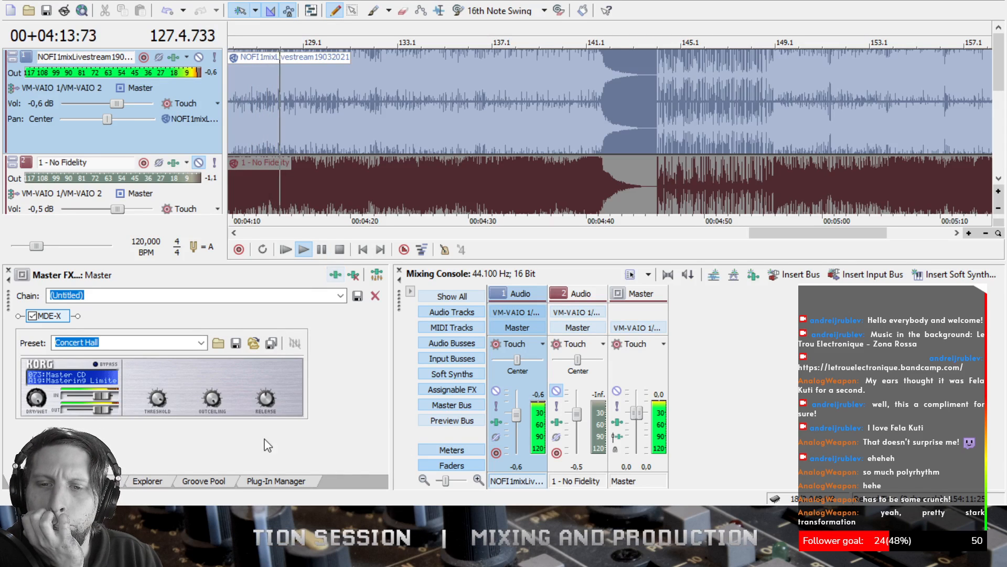
- Add a second MDE-X with the Analog Limiter preset after the Master CD limiter in the Master chain
{"action": "double_click", "coordinate": [328, 212]}
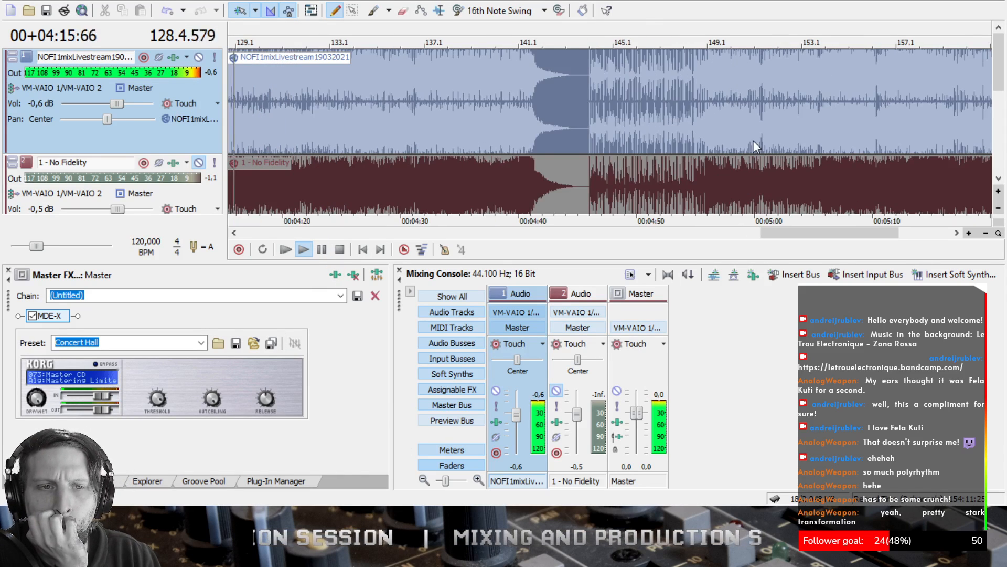
{"action": "left_click", "coordinate": [798, 124]}
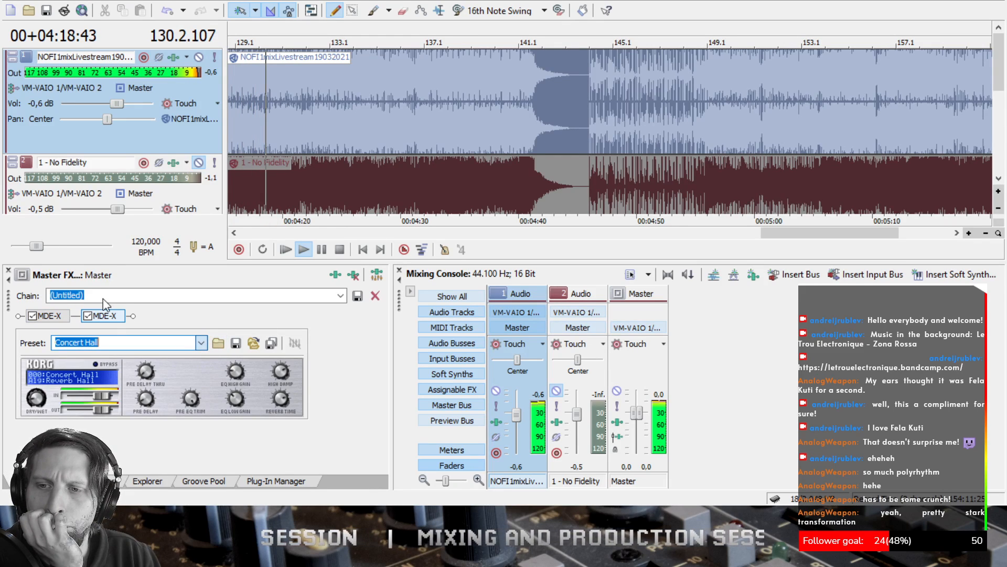
{"action": "left_click", "coordinate": [100, 315]}
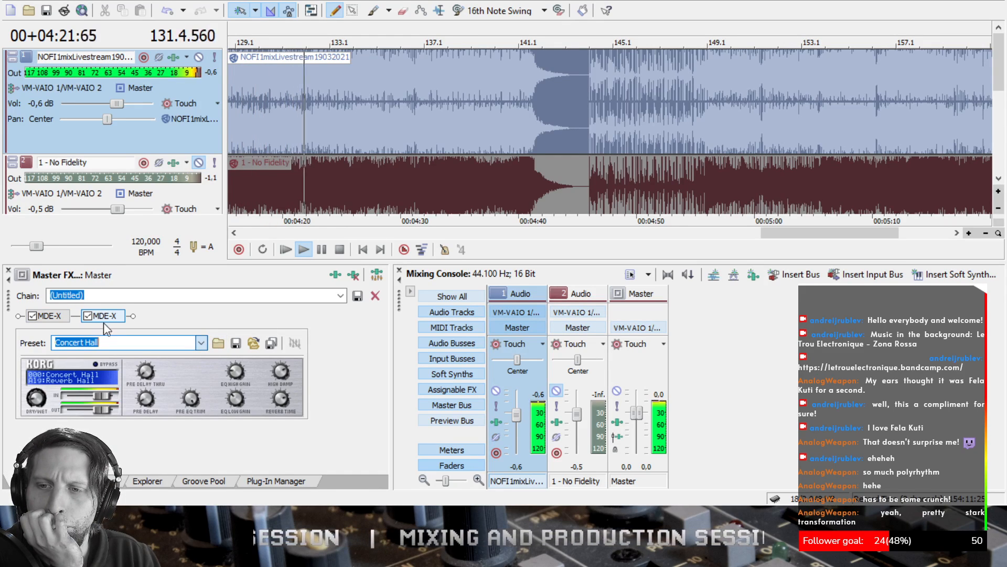
{"action": "left_click_drag", "start_coordinate": [229, 399], "coordinate": [255, 432]}
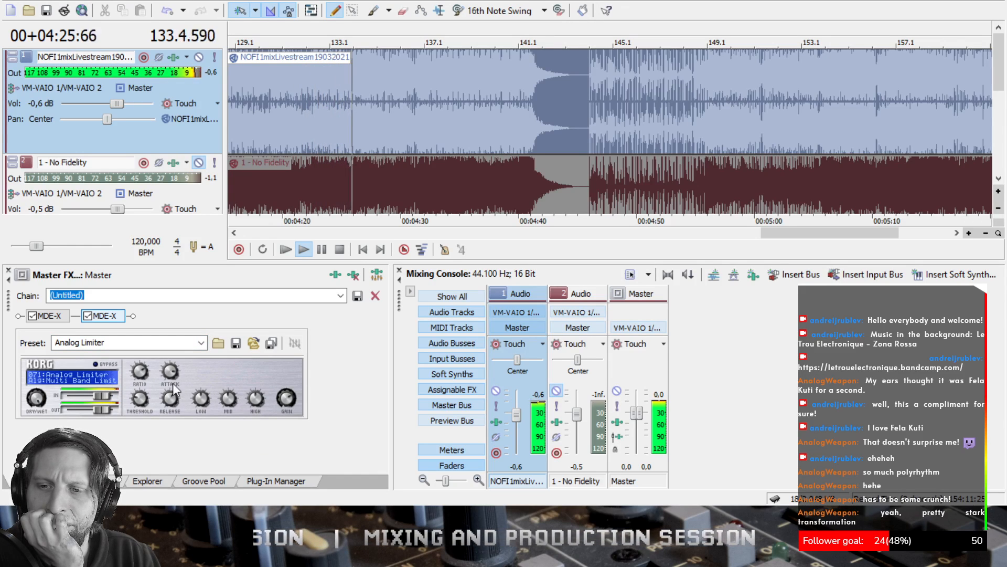
- Set the Master CD limiter's input gain to -5 dB and the Analog Limiter's output gain to 6 dB
{"action": "mouse_move", "coordinate": [107, 396]}
{"action": "left_mouse_down"}
{"action": "mouse_move", "coordinate": [98, 410]}
{"action": "mouse_move", "coordinate": [97, 394]}
{"action": "left_mouse_up"}
{"action": "left_click", "coordinate": [63, 318]}
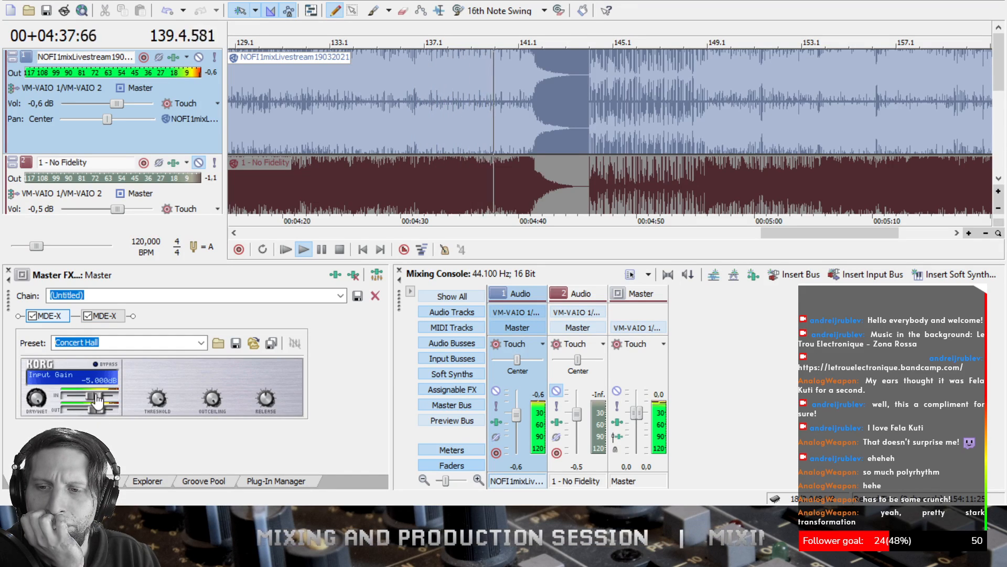
{"action": "left_click", "coordinate": [104, 315]}
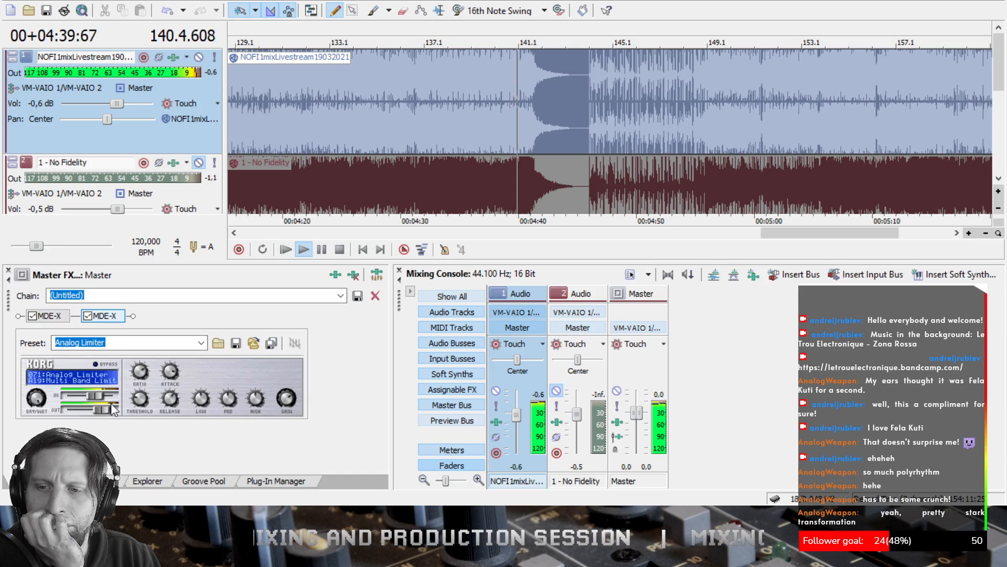
{"action": "left_click_drag", "start_coordinate": [113, 409], "coordinate": [113, 420]}
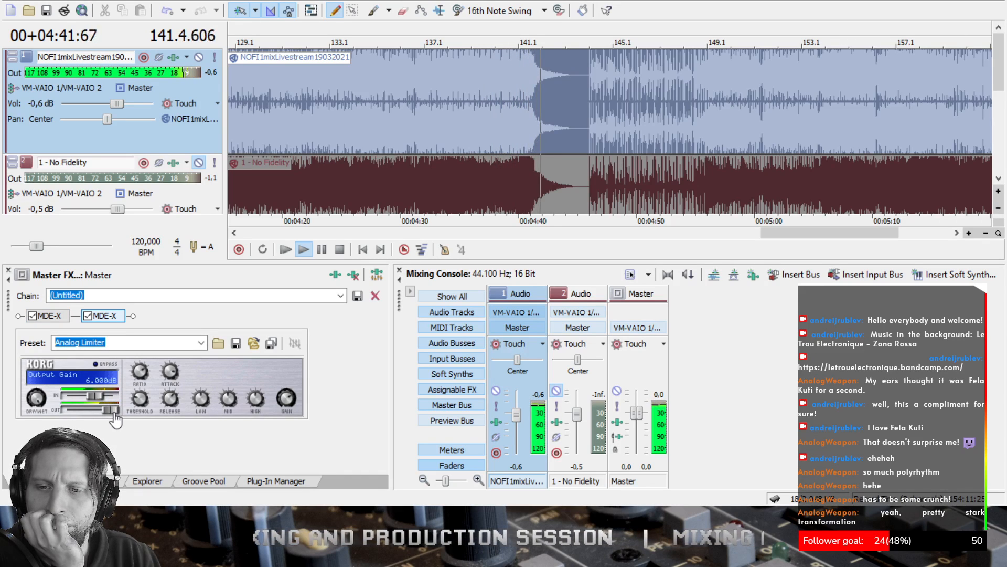
- Replay from the start with the Analog Limiter bypassed, raise the Master CD limiter's input gain again, and remove the Analog Limiter
{"action": "left_click", "coordinate": [362, 250]}
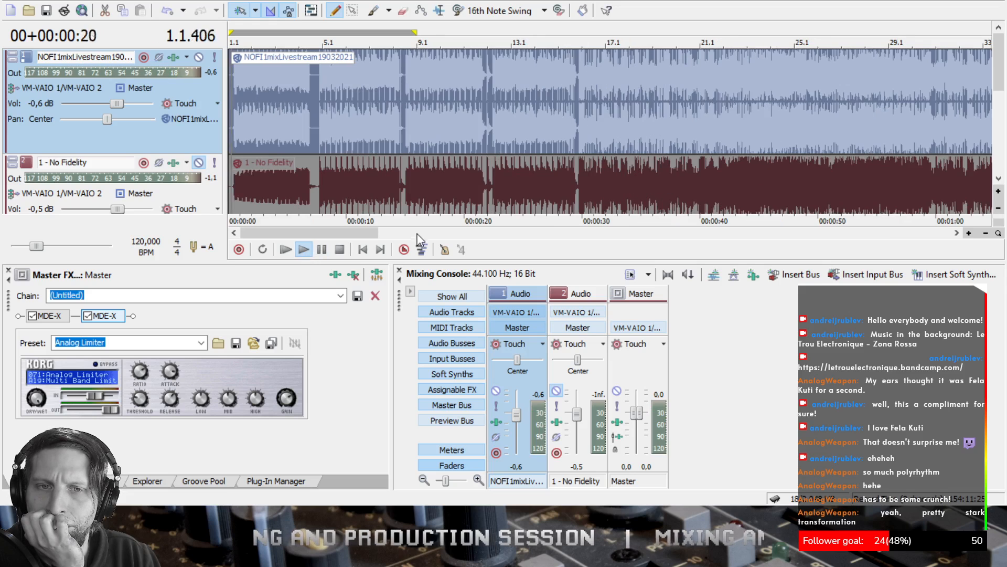
{"action": "left_click", "coordinate": [88, 316]}
{"action": "left_click", "coordinate": [47, 315]}
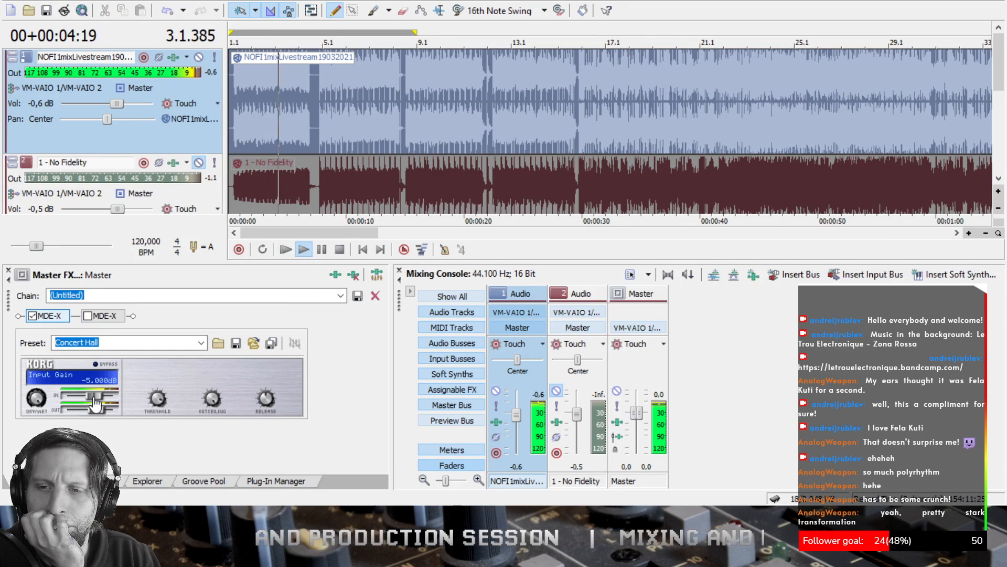
{"action": "left_click_drag", "start_coordinate": [101, 399], "coordinate": [100, 412]}
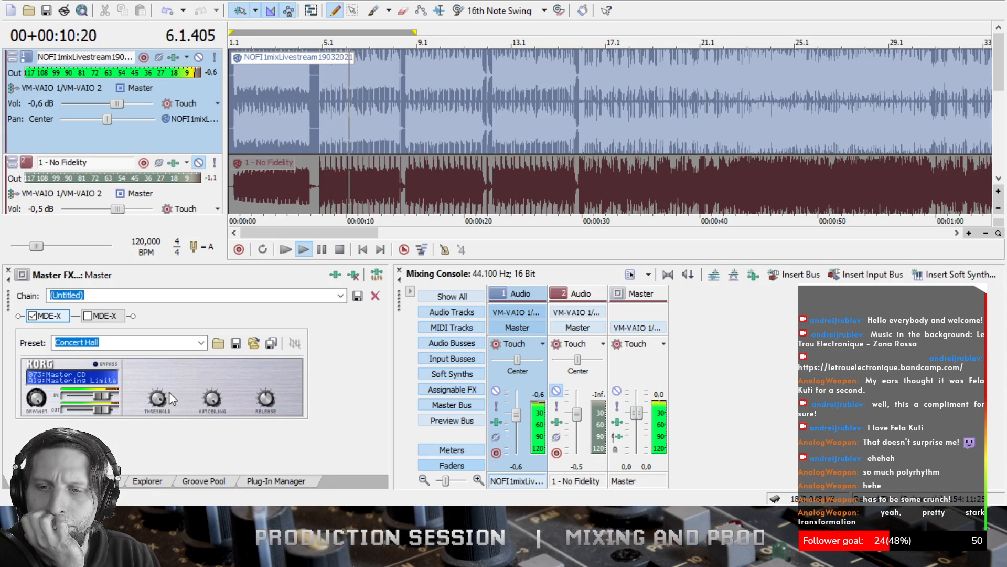
{"action": "mouse_move", "coordinate": [156, 400]}
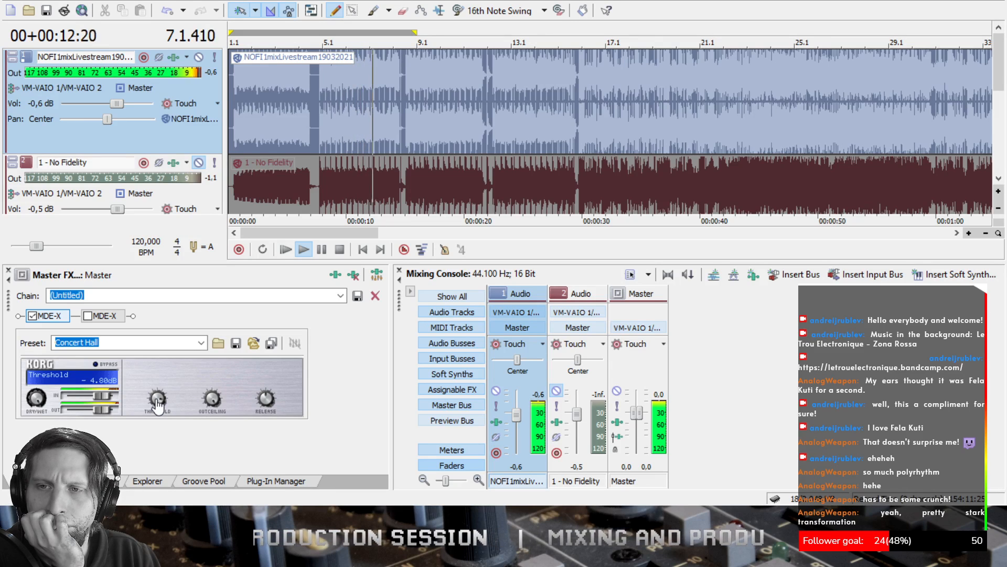
{"action": "left_click", "coordinate": [108, 317]}
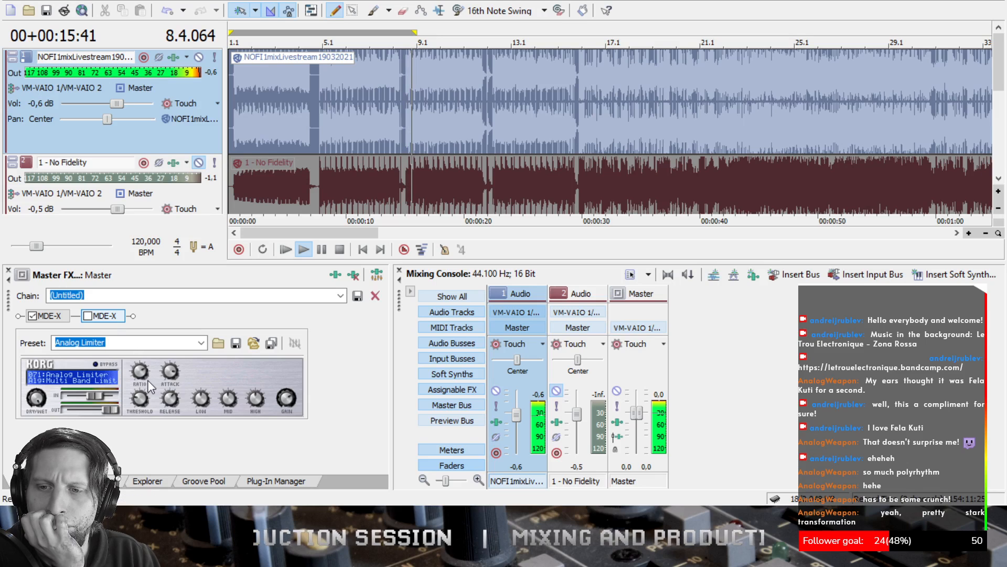
{"action": "key", "text": "Delete"}
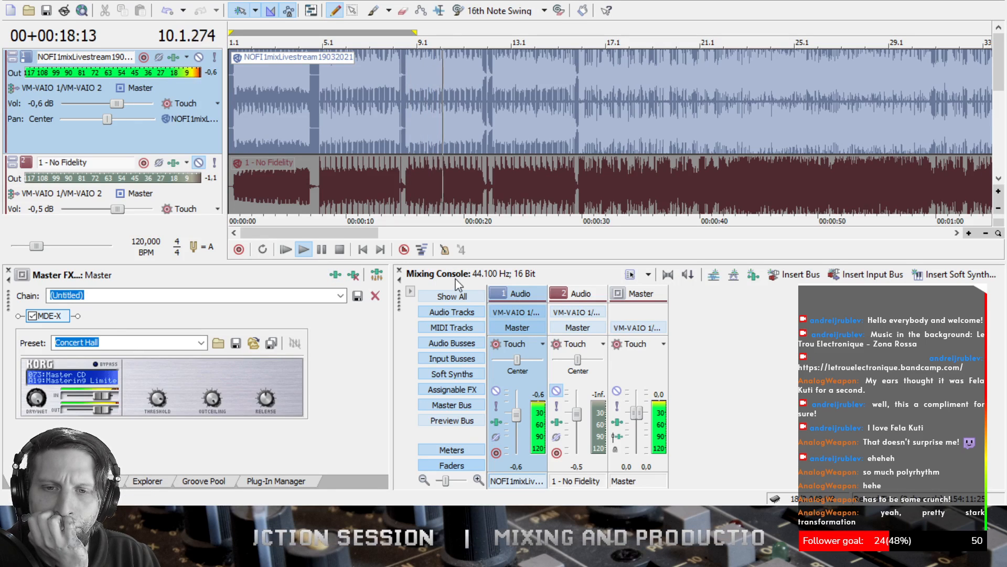
- Add a Track EQ before the Master CD limiter in the Master chain and adjust the gain of its 5.000 Hz high shelf
{"action": "key", "text": "ctrl+z"}
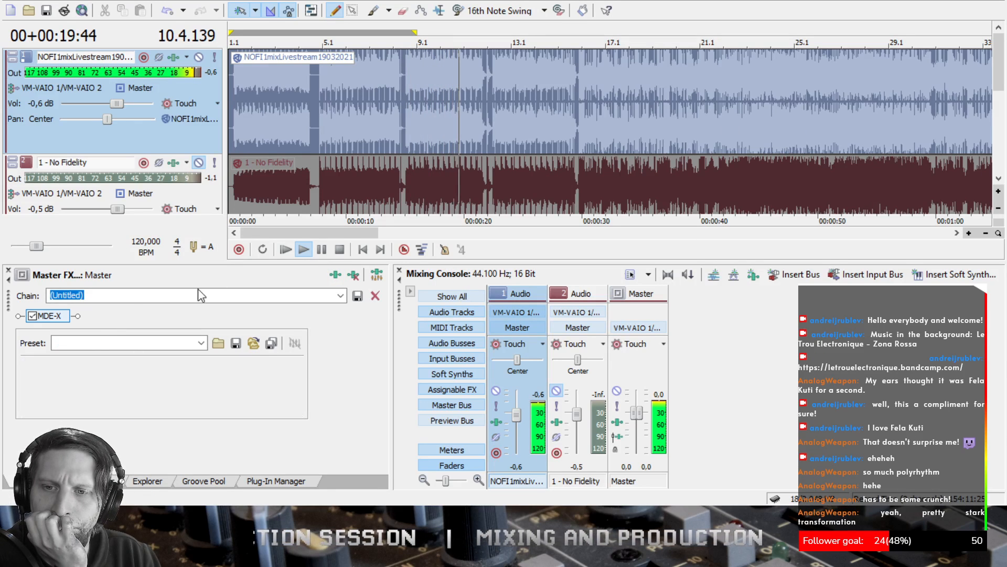
{"action": "left_click_drag", "start_coordinate": [129, 320], "coordinate": [26, 321]}
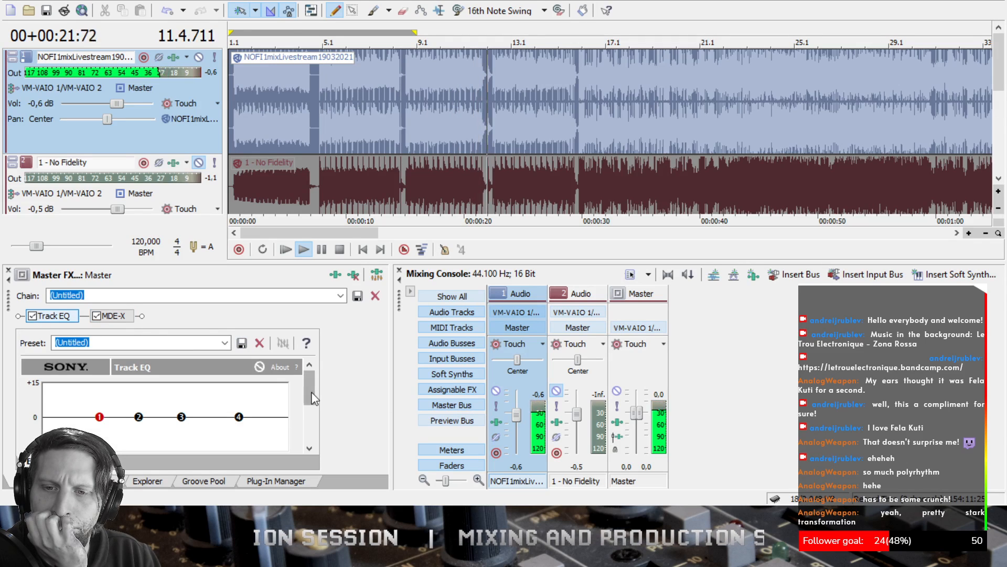
{"action": "scroll", "coordinate": [313, 399], "scroll_direction": "down", "scroll_amount": 5}
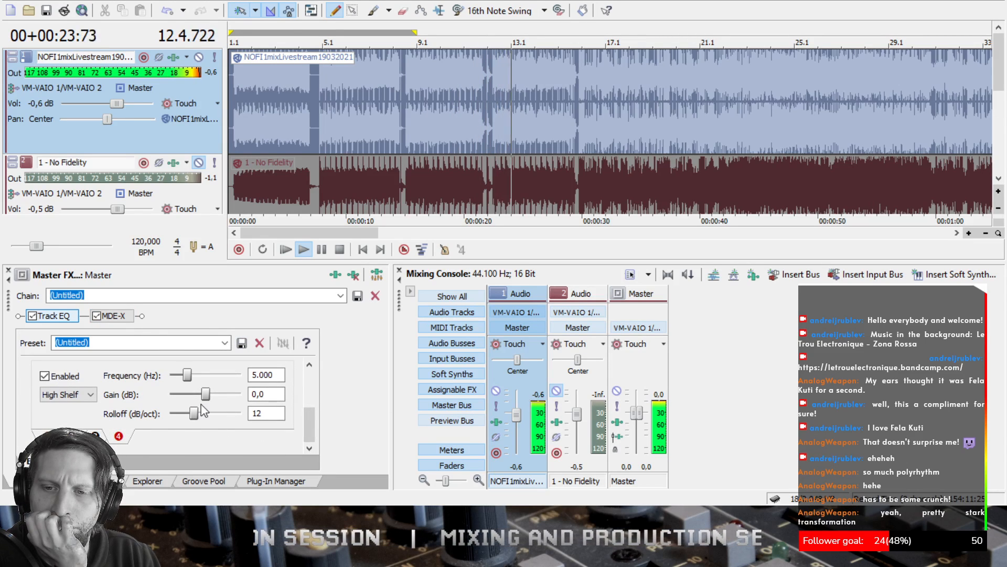
{"action": "left_click_drag", "start_coordinate": [206, 394], "coordinate": [204, 395]}
- Set the Track EQ's 1.000 Hz band to a gain of 1,2 dB and a bandwidth of 1,6 octaves
{"action": "left_click", "coordinate": [71, 435]}
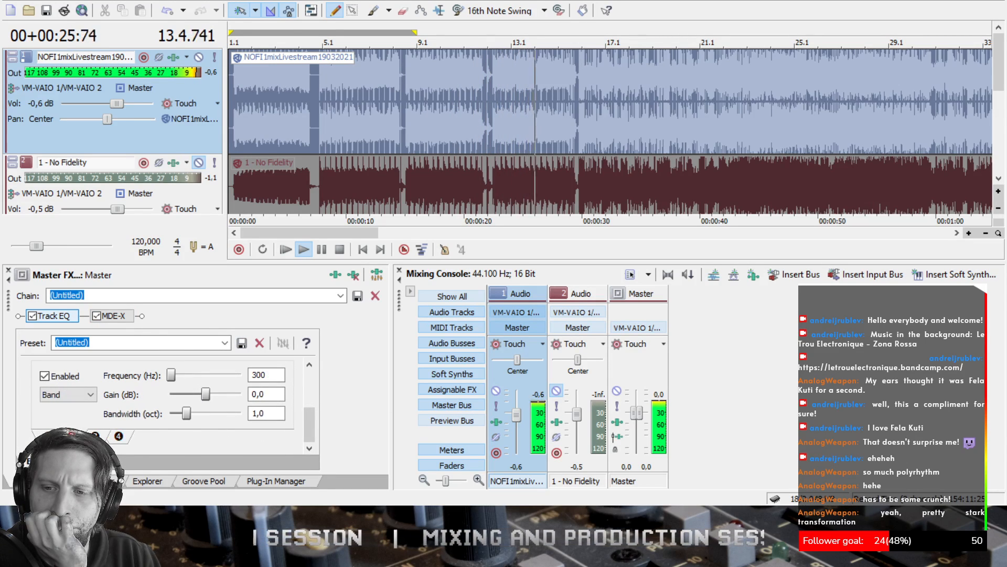
{"action": "left_click", "coordinate": [95, 435]}
{"action": "left_click_drag", "start_coordinate": [204, 395], "coordinate": [204, 401]}
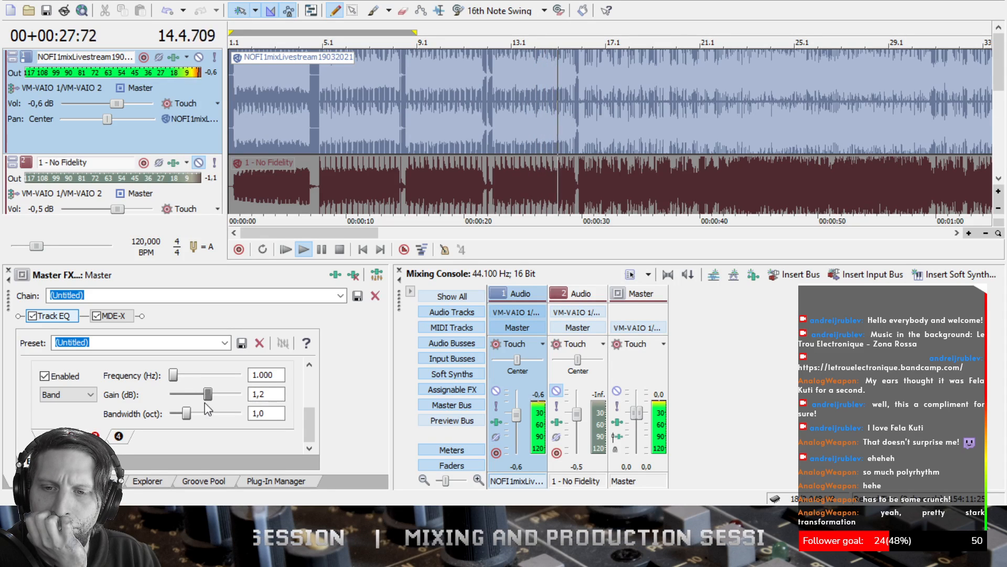
{"action": "mouse_move", "coordinate": [314, 426]}
{"action": "left_mouse_down"}
{"action": "mouse_move", "coordinate": [314, 386]}
{"action": "mouse_move", "coordinate": [316, 435]}
{"action": "left_mouse_up"}
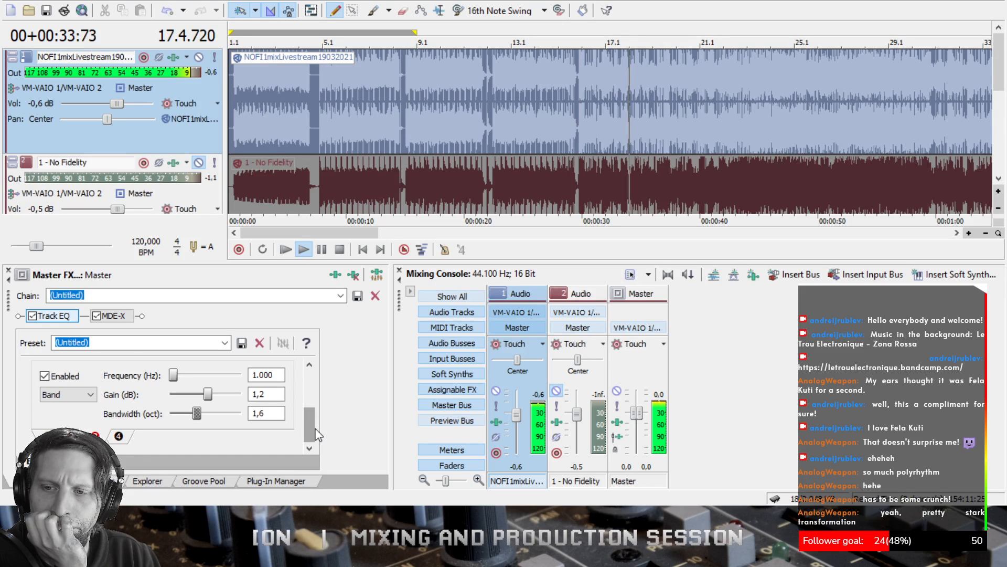
- Solo "1 - No Fidelity" to compare it with the equalized livestream mix, switch back, and open the Master CD limiter's settings
{"action": "left_click", "coordinate": [214, 163]}
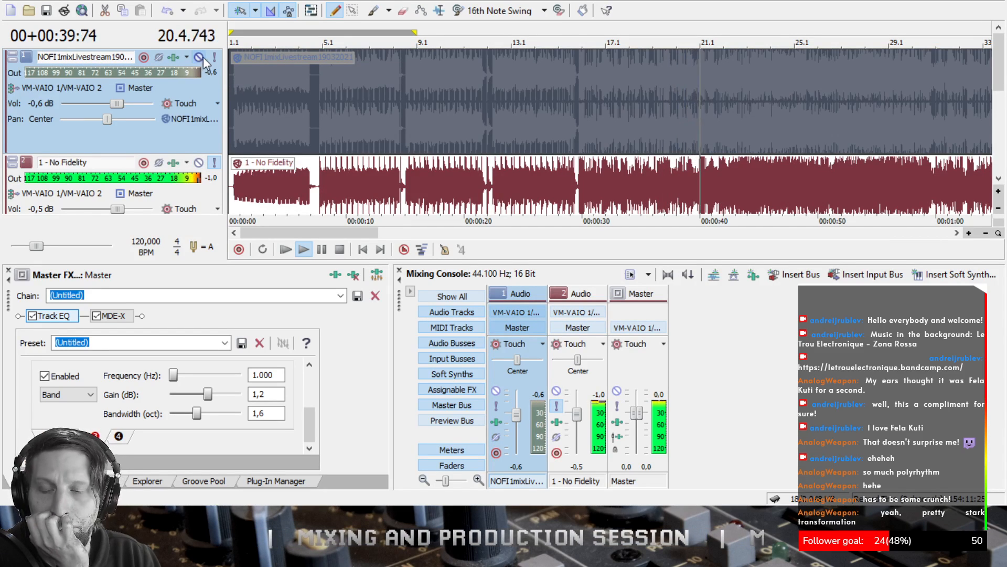
{"action": "left_click", "coordinate": [199, 162]}
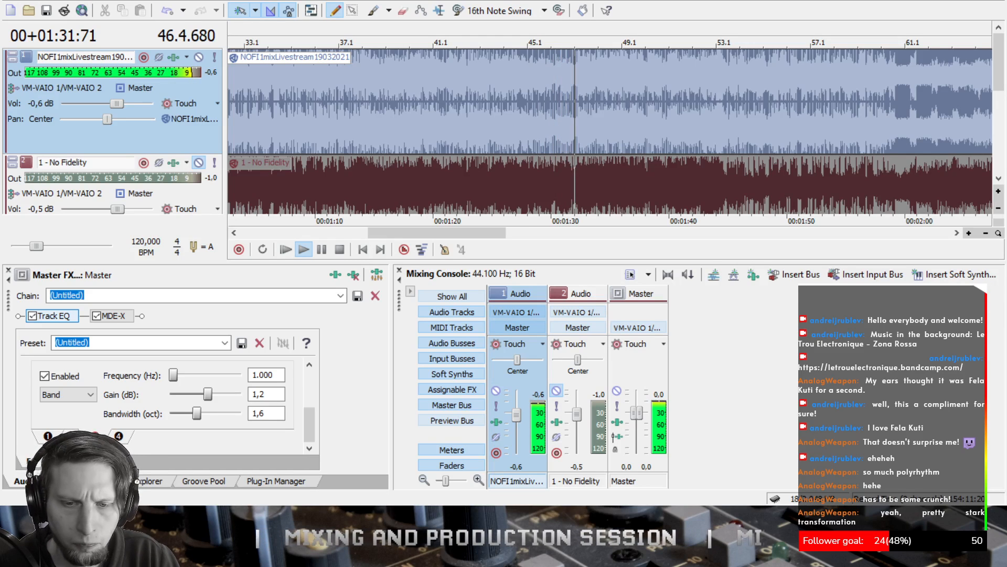
{"action": "left_click", "coordinate": [112, 316]}
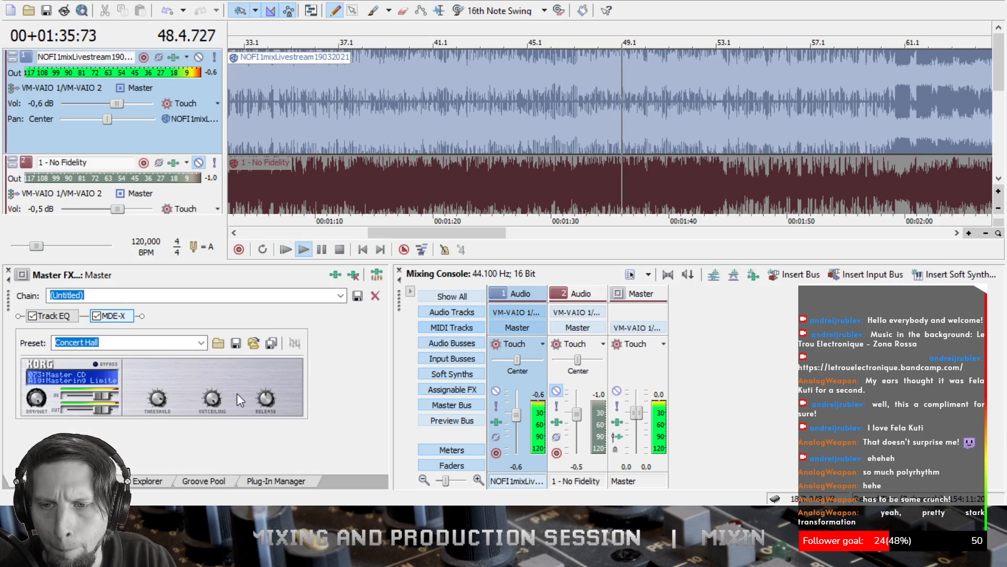
- Check the Master CD limiter's output gain, output ceiling and threshold settings during playback
{"action": "mouse_move", "coordinate": [105, 403]}
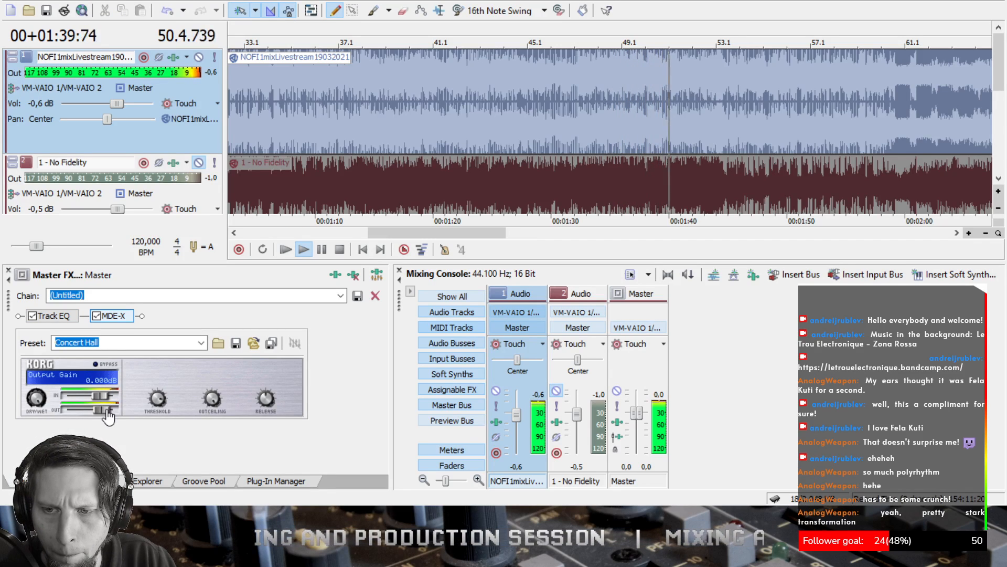
{"action": "mouse_move", "coordinate": [216, 403]}
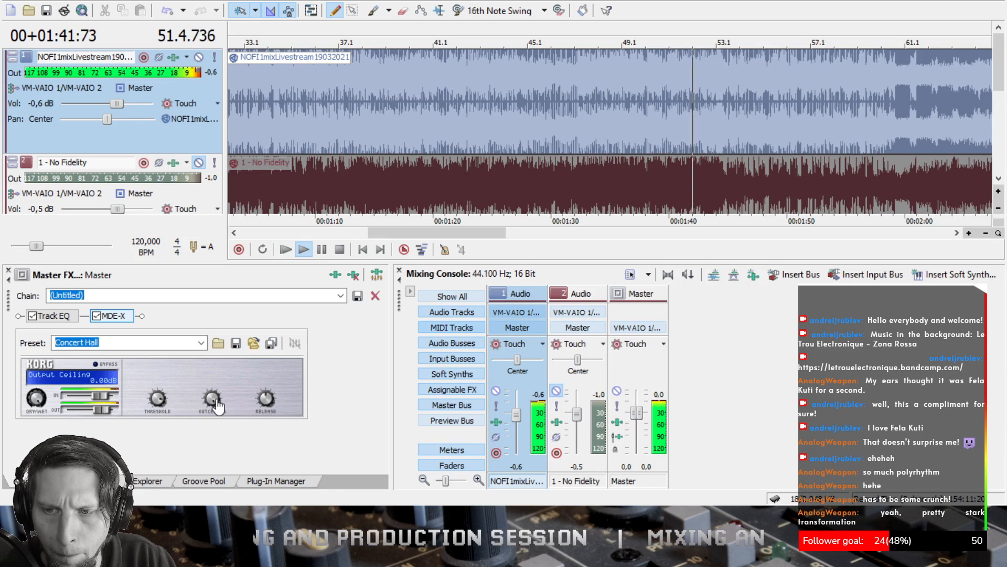
{"action": "mouse_move", "coordinate": [156, 404]}
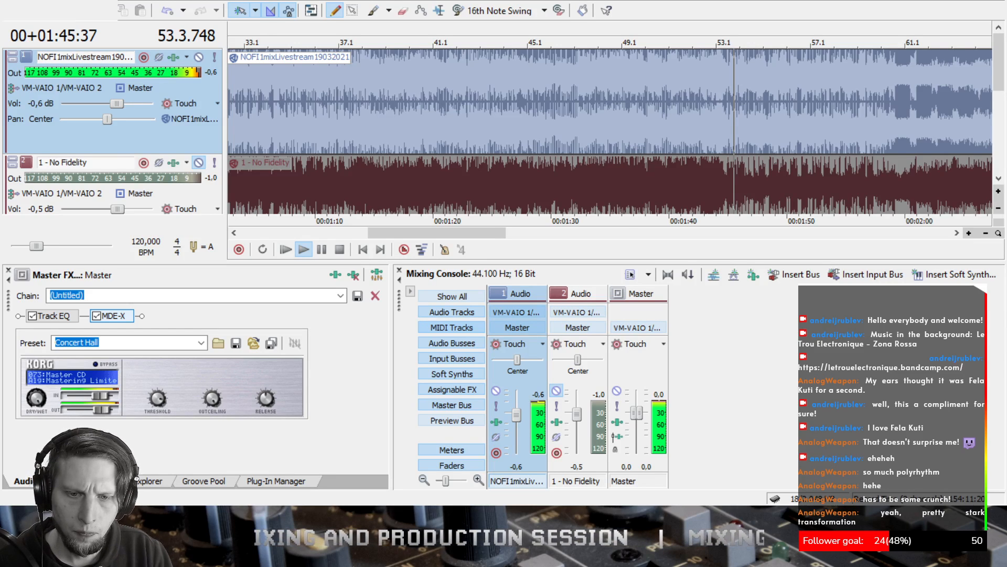
{"action": "left_click", "coordinate": [566, 515]}
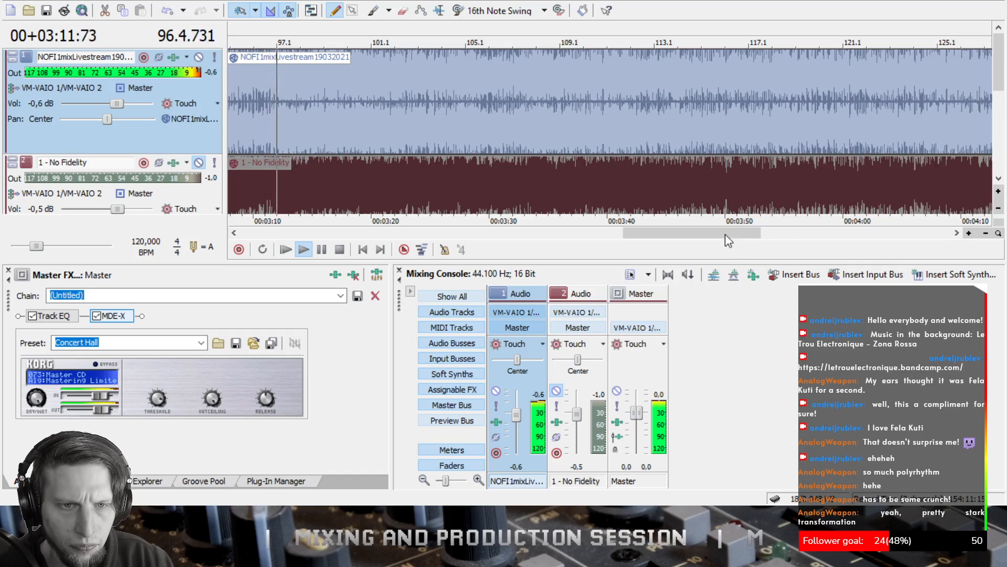
- Review the waveforms of both tracks toward the end of the song during playback and save the project NoFiRemix19032021.acd
{"action": "left_click_drag", "start_coordinate": [725, 234], "coordinate": [880, 253]}
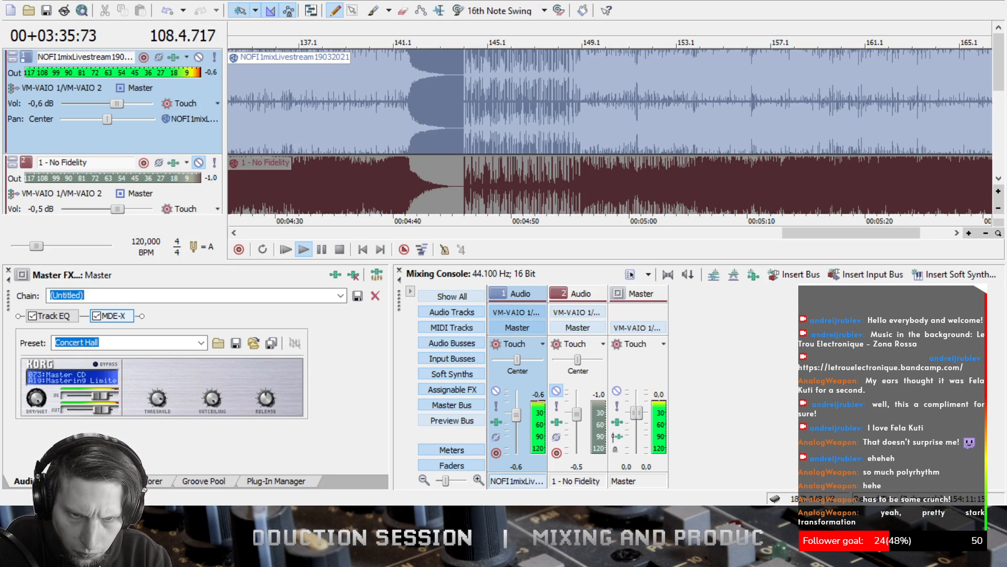
{"action": "key", "text": "ctrl+s"}
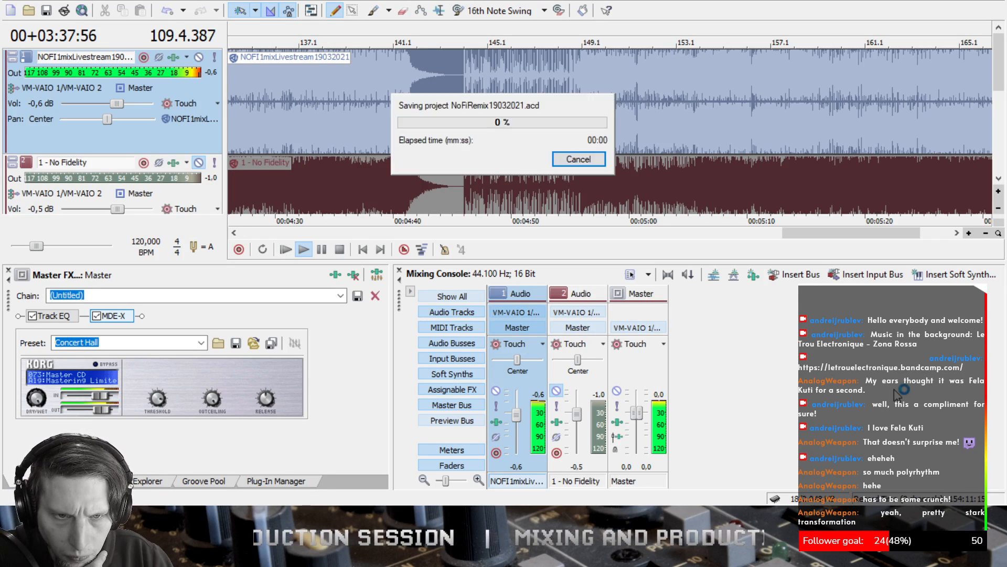
{"action": "scroll", "coordinate": [446, 117], "scroll_direction": "down", "scroll_amount": 2}
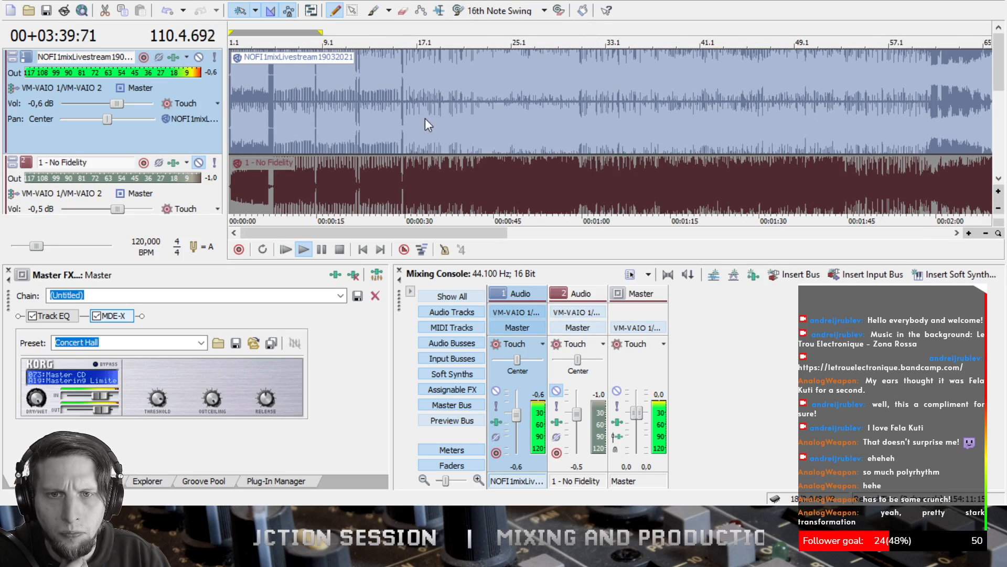
{"action": "left_click_drag", "start_coordinate": [478, 235], "coordinate": [813, 272]}
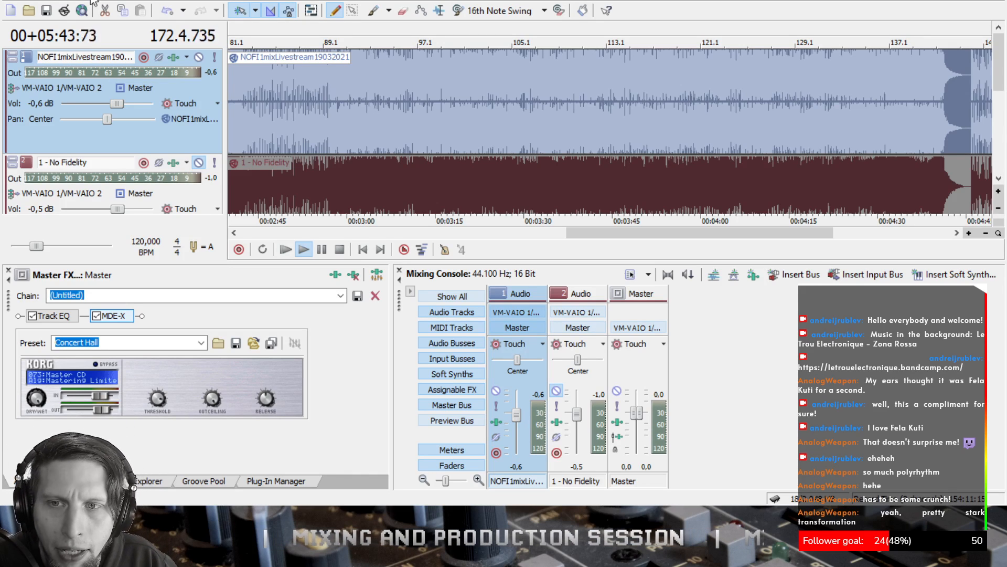
{"action": "left_click", "coordinate": [51, 14]}
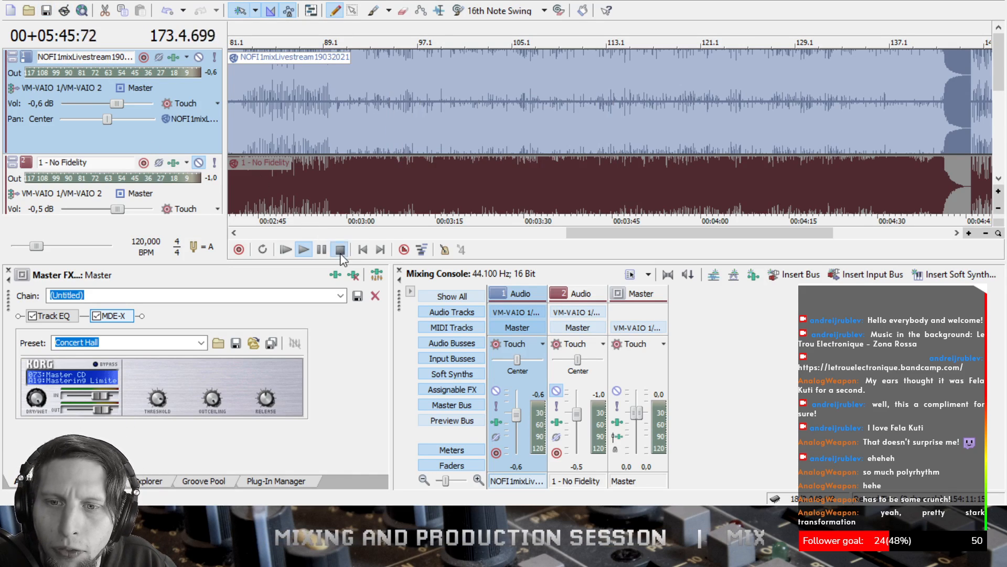
- Stop playback and render the mastered mix as NoFiRemix19032021Master.wav
{"action": "left_click", "coordinate": [339, 250]}
{"action": "scroll", "coordinate": [561, 130], "scroll_direction": "down", "scroll_amount": 4}
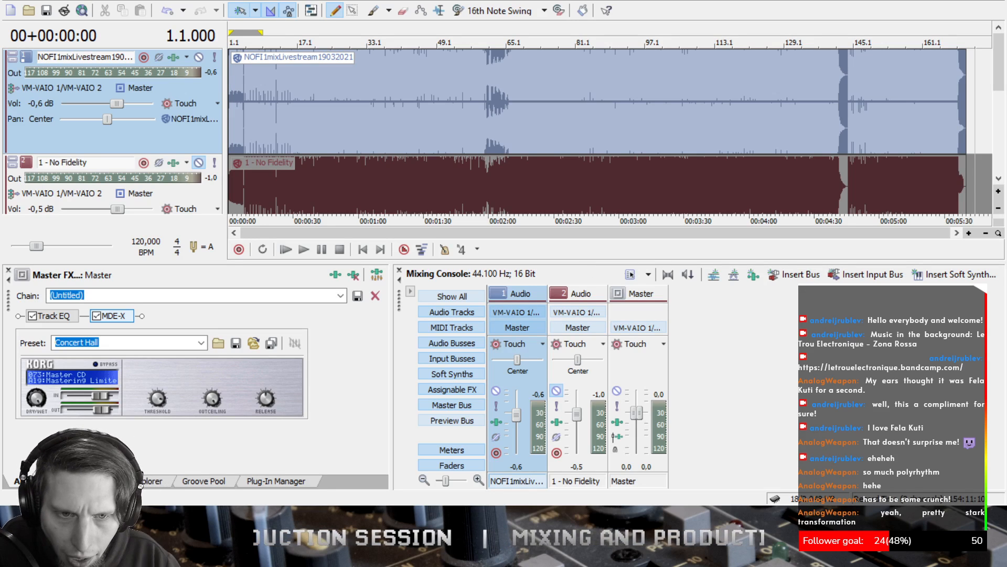
{"action": "left_click", "coordinate": [753, 269]}
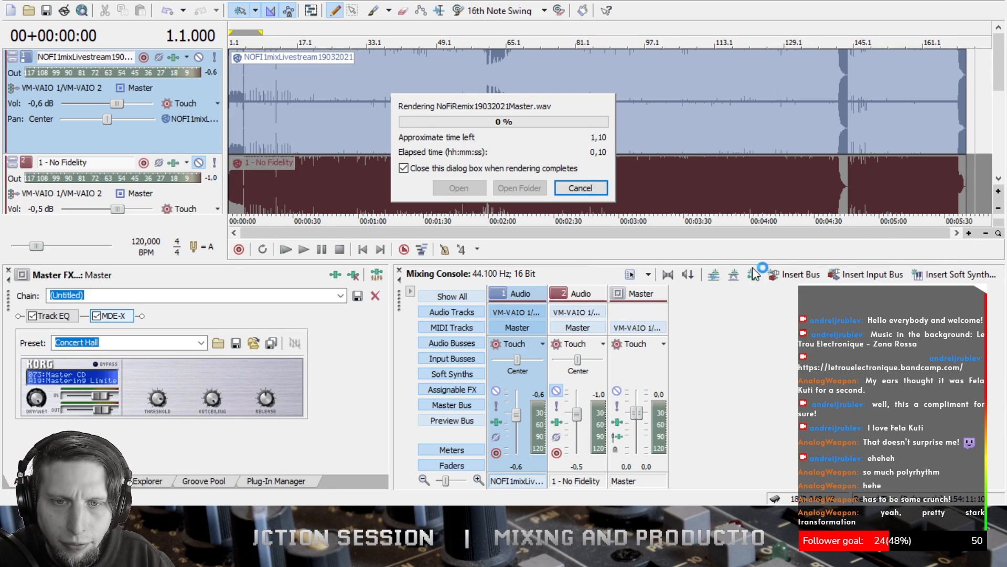